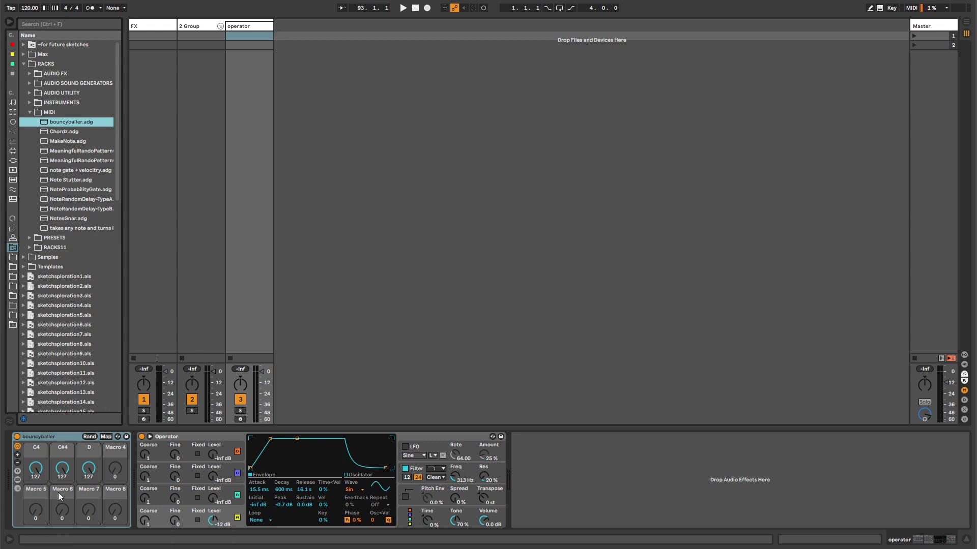
# Step: Show the bouncyballer rack's chain list, select the C4 chain and display the key zones of all chains
pyautogui.click(18, 487)
pyautogui.click(166, 466)
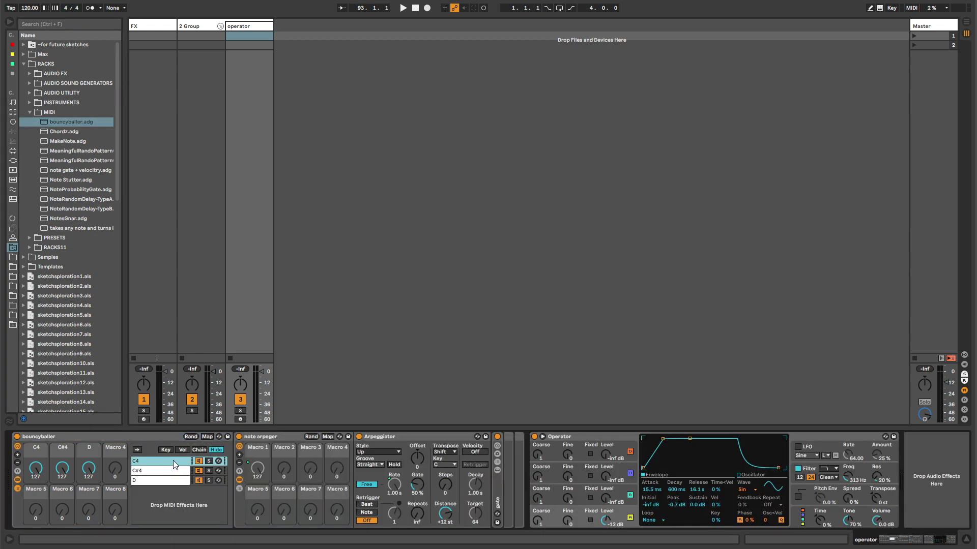
pyautogui.click(171, 450)
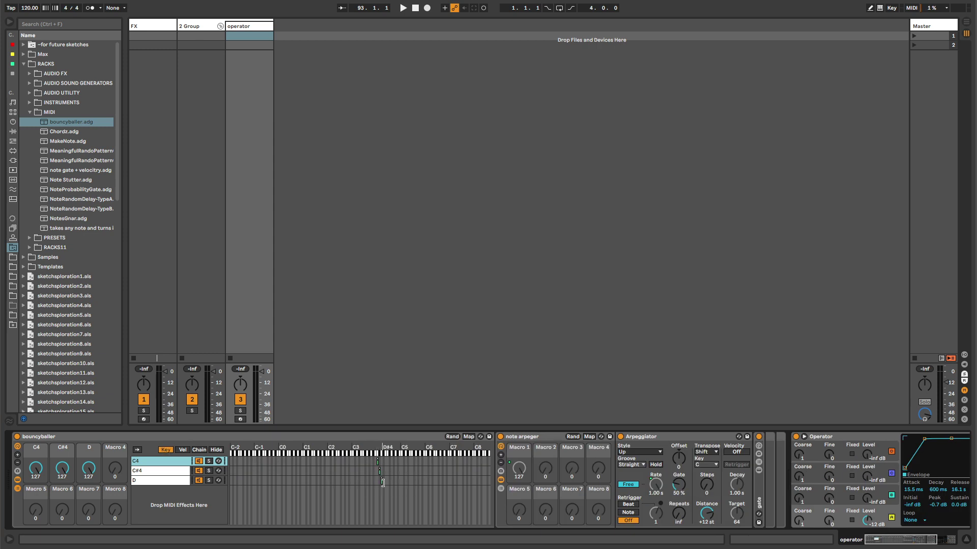
# Step: Create a one-bar MIDI clip in the operator track's first slot and fill it with one C4 note lasting the whole bar
pyautogui.doubleClick(247, 35)
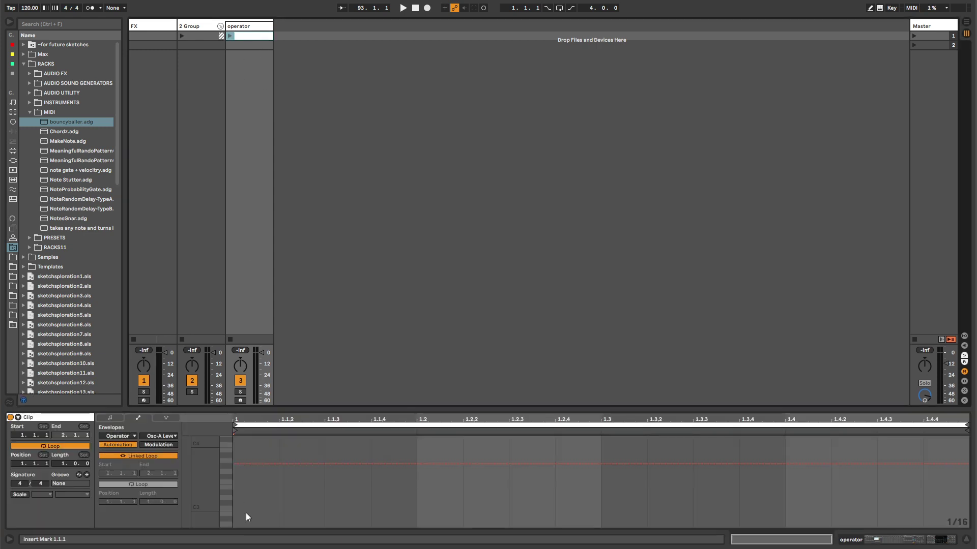
pyautogui.click(108, 417)
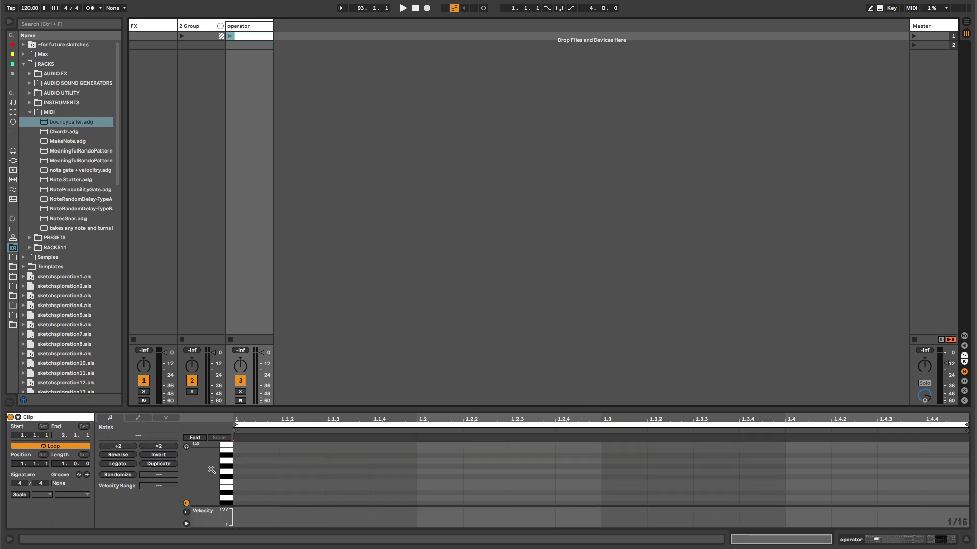
pyautogui.doubleClick(242, 444)
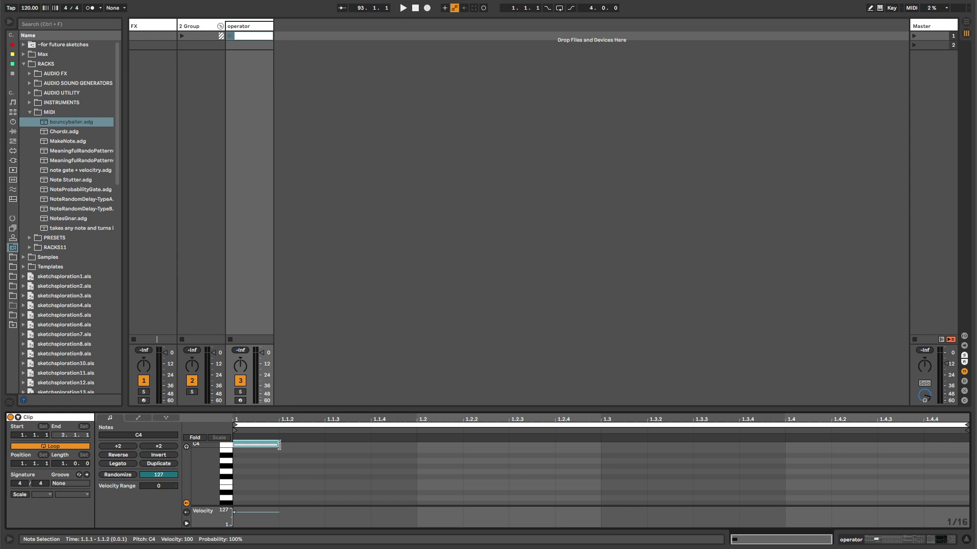
pyautogui.moveTo(279, 445); pyautogui.dragTo(966, 484)
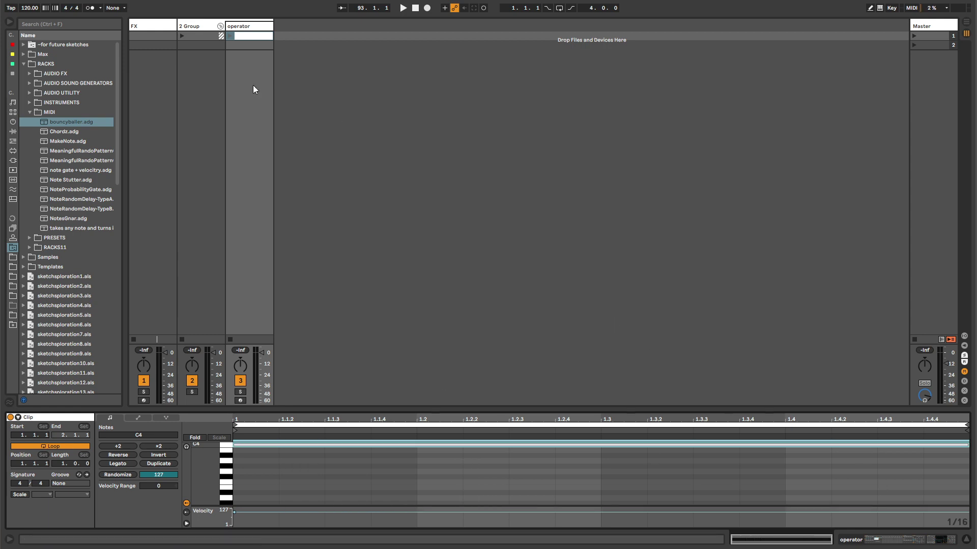
# Step: Launch the new clip on the operator track and lower the bouncyballer rack's C4 macro to 79
pyautogui.click(230, 26)
pyautogui.press('Return')
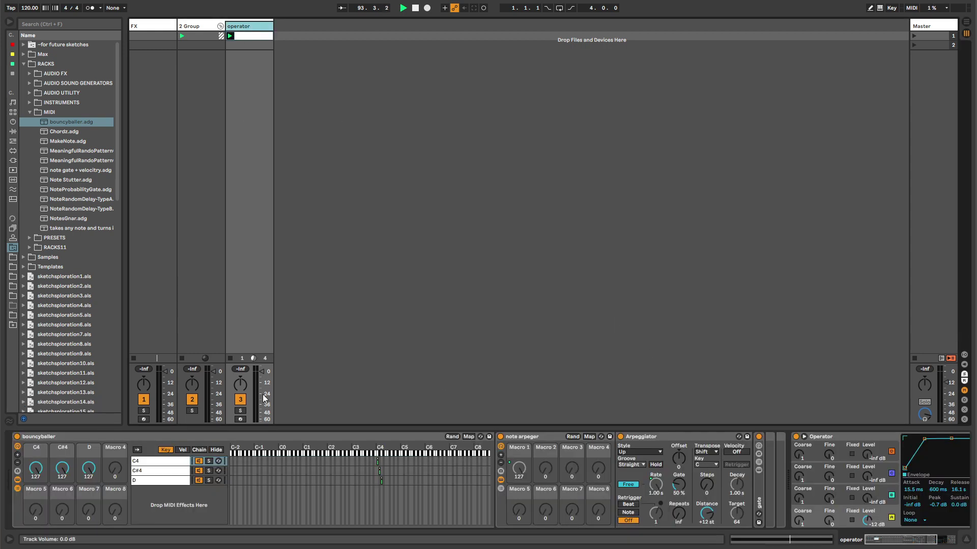
pyautogui.moveTo(39, 471); pyautogui.dragTo(39, 488)
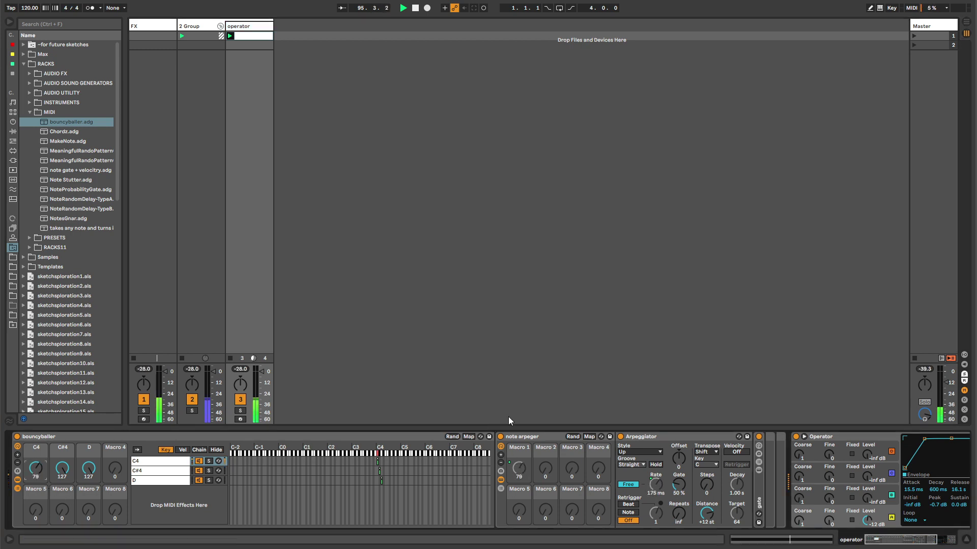
# Step: Make Operator's sound plucky with a 1.09 ms attack, 94.1 ms decay and -inf sustain, transpose -12 st and oscillator A level 0 dB
pyautogui.click(527, 437)
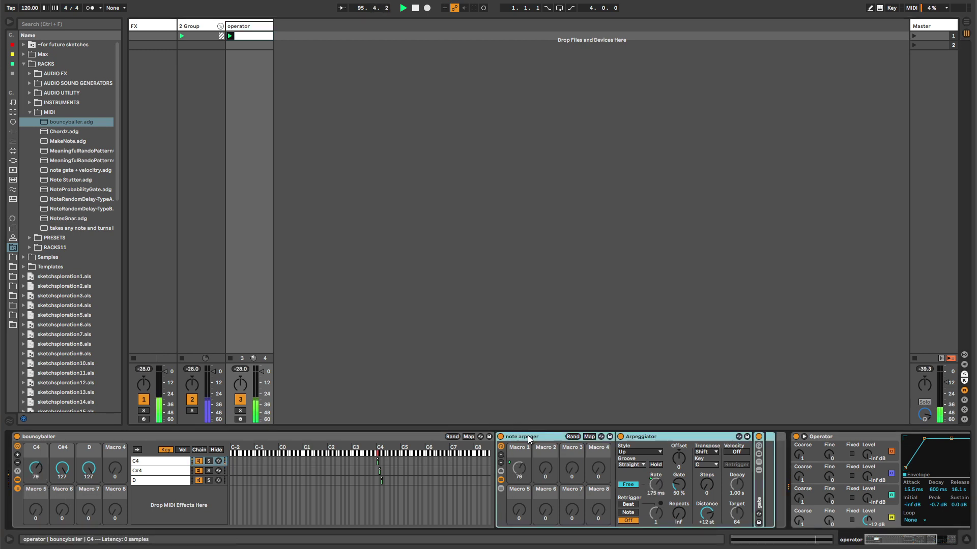
pyautogui.click(871, 541)
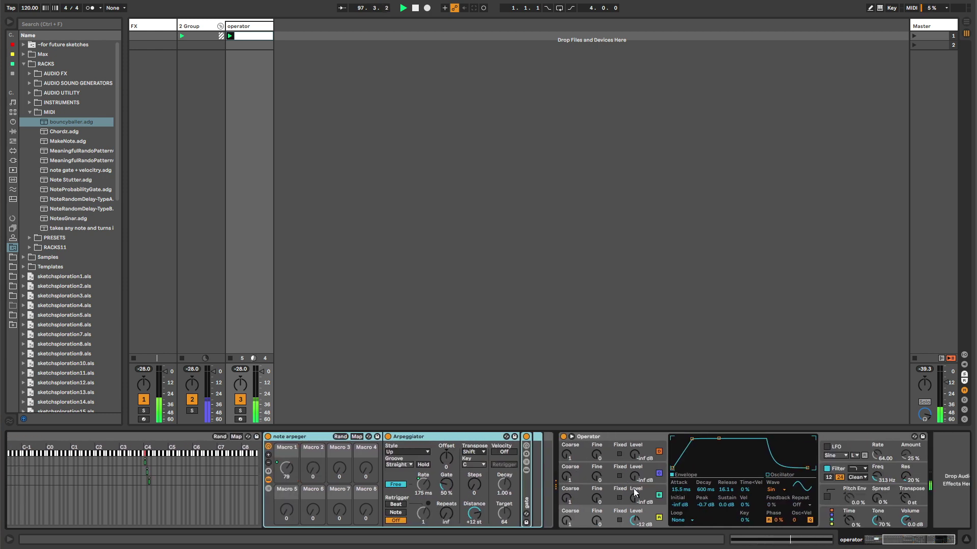
pyautogui.click(702, 454)
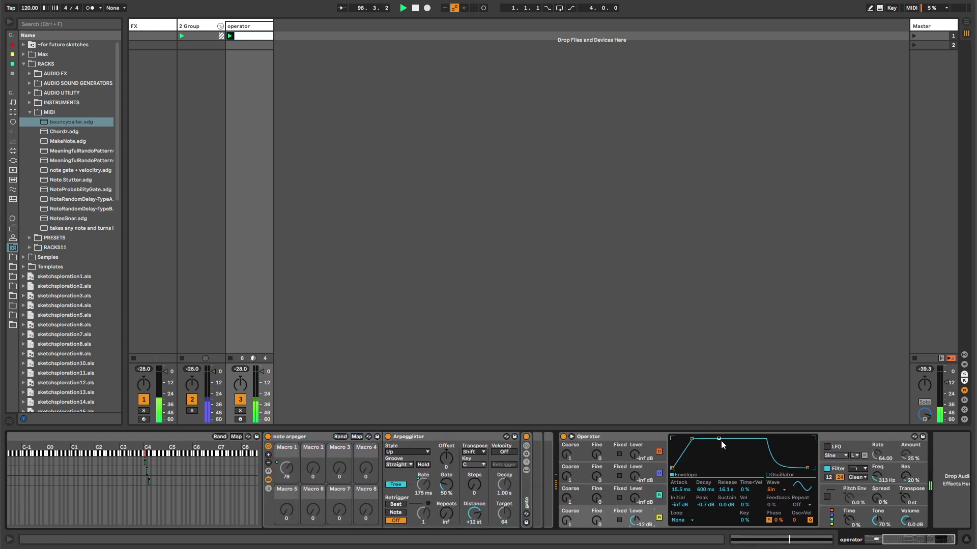
pyautogui.moveTo(719, 438); pyautogui.dragTo(681, 440)
pyautogui.click(905, 480)
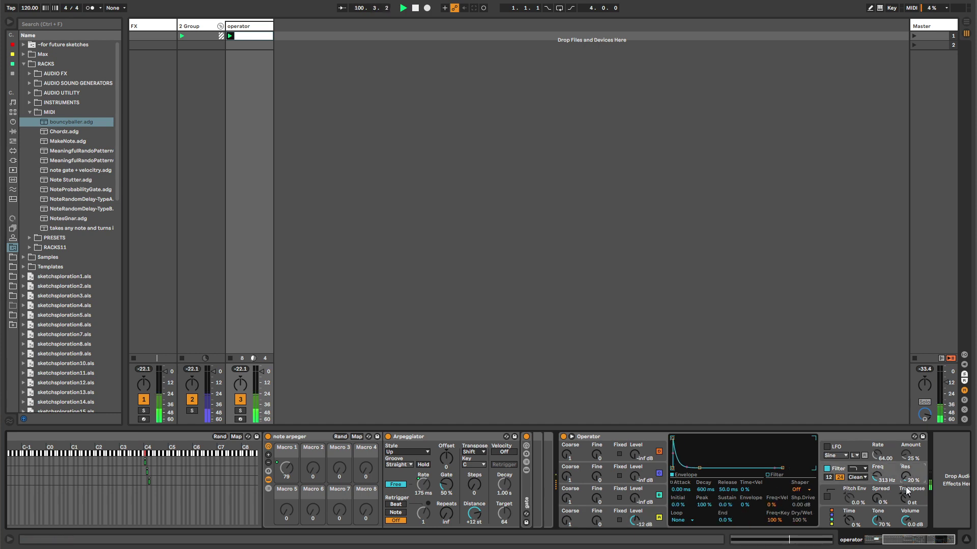
pyautogui.click(906, 501)
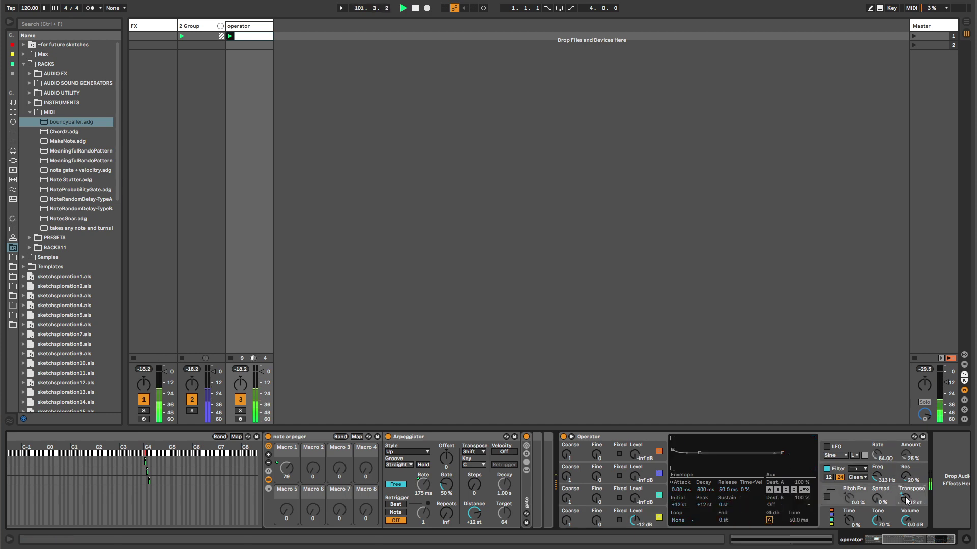
pyautogui.click(634, 526)
# Step: Set the global launch quantization to 1 Bar
pyautogui.moveTo(899, 541); pyautogui.dragTo(863, 544)
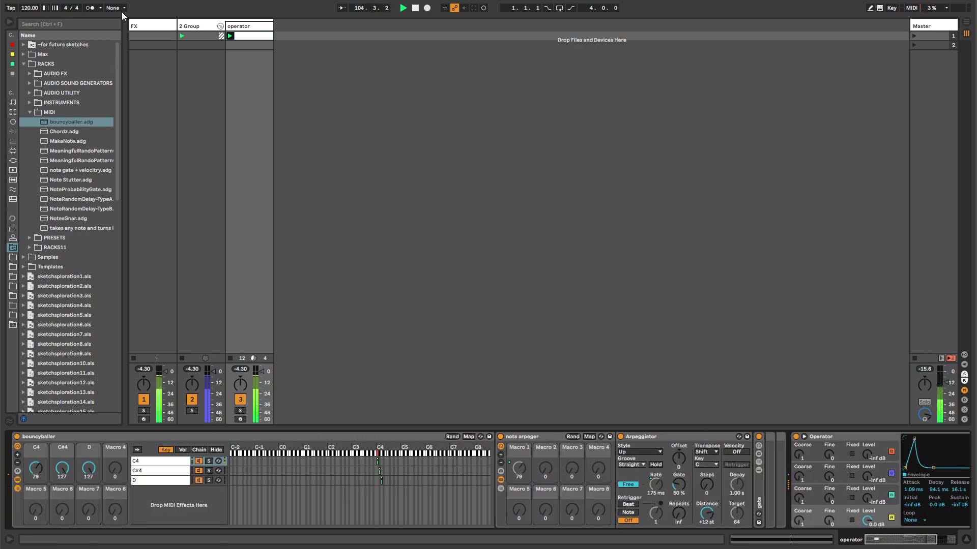
pyautogui.click(122, 11)
pyautogui.click(122, 52)
# Step: Extend the clip's loop to 34 bars and stretch the C4 note across its full length
pyautogui.click(230, 36)
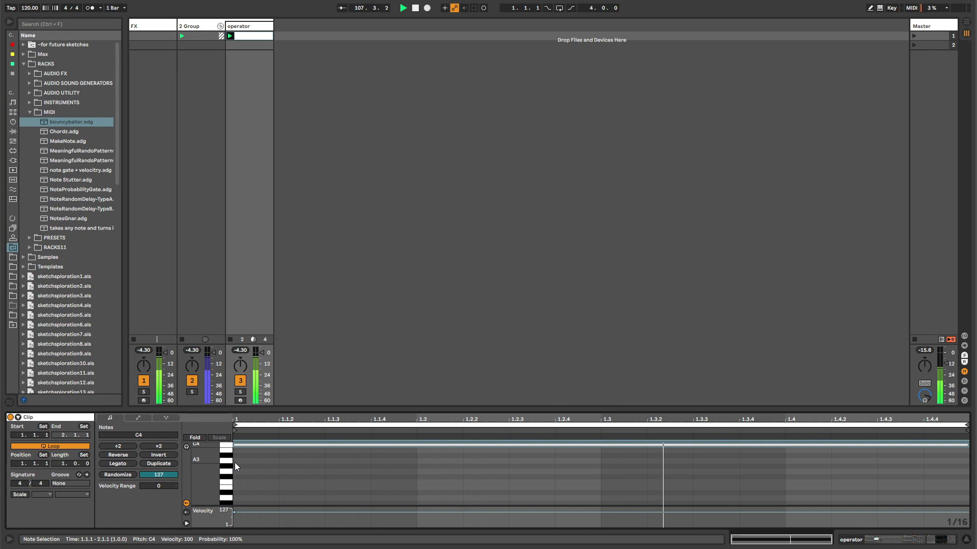
pyautogui.hotkey('ctrl', 'z')
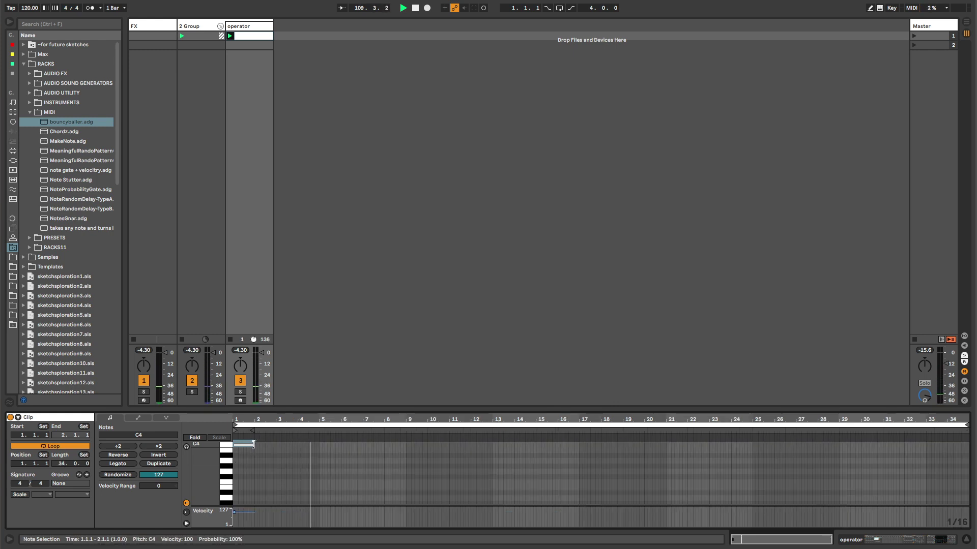
pyautogui.moveTo(252, 444); pyautogui.dragTo(905, 445)
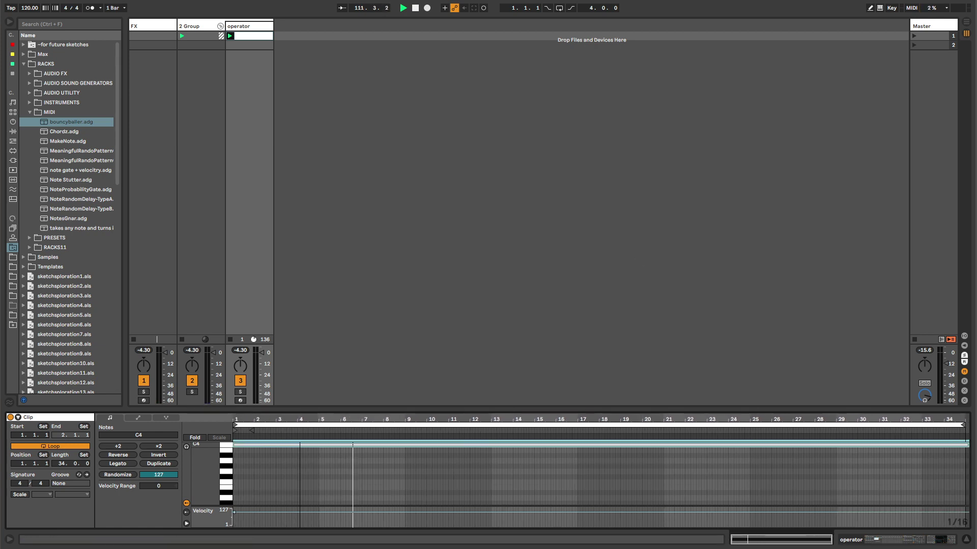
pyautogui.click(232, 26)
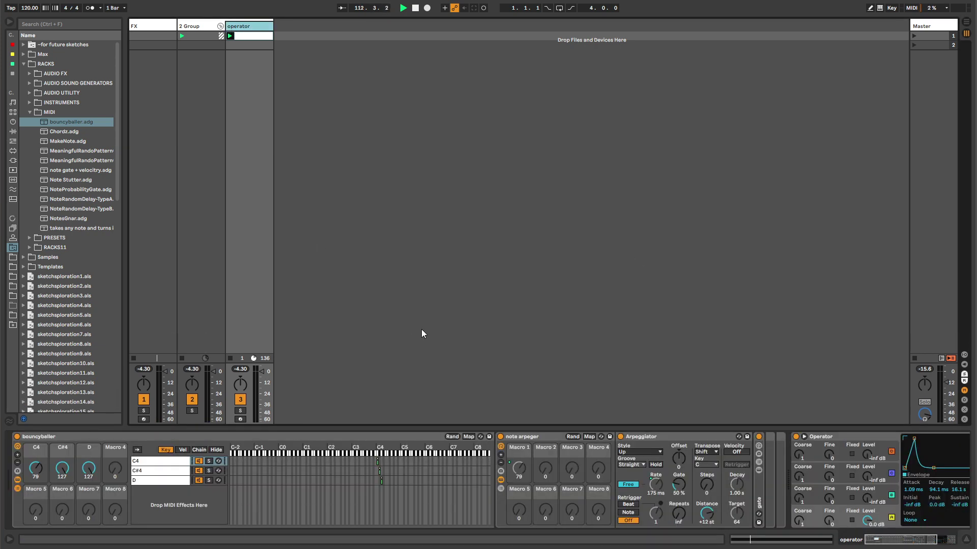
# Step: Group the Operator device on the operator track into an Instrument Rack
pyautogui.click(813, 437)
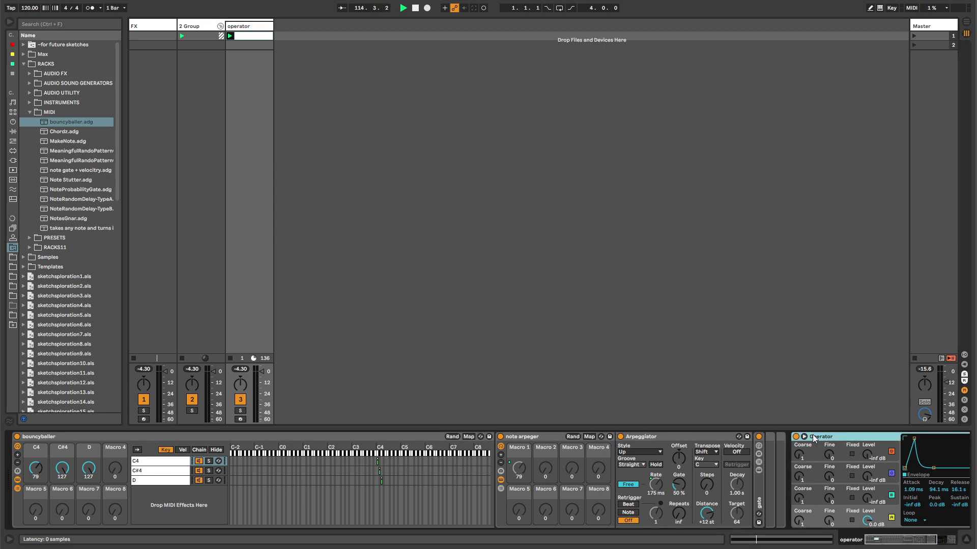
pyautogui.moveTo(812, 436); pyautogui.dragTo(770, 450)
pyautogui.moveTo(700, 464); pyautogui.dragTo(826, 444)
pyautogui.moveTo(872, 542); pyautogui.dragTo(892, 542)
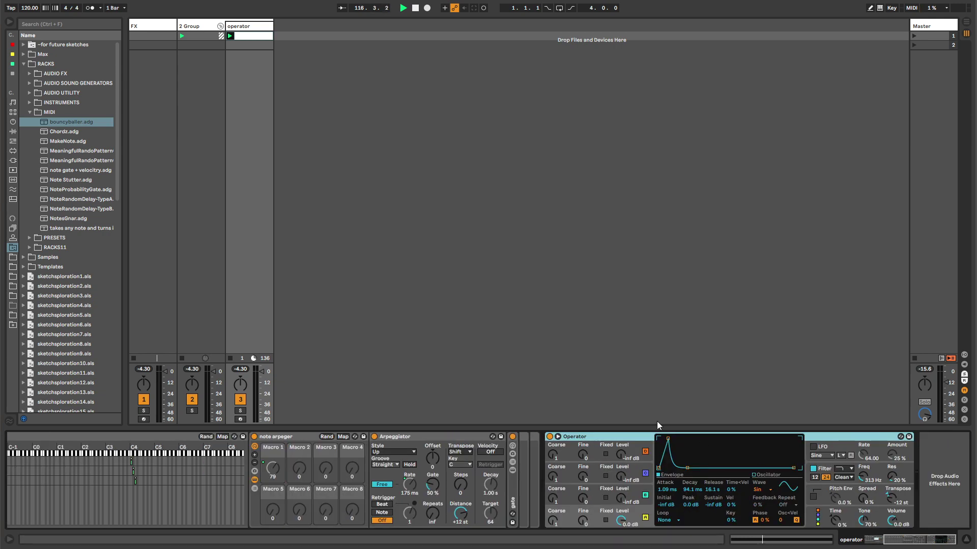
pyautogui.hotkey('ctrl', 'g')
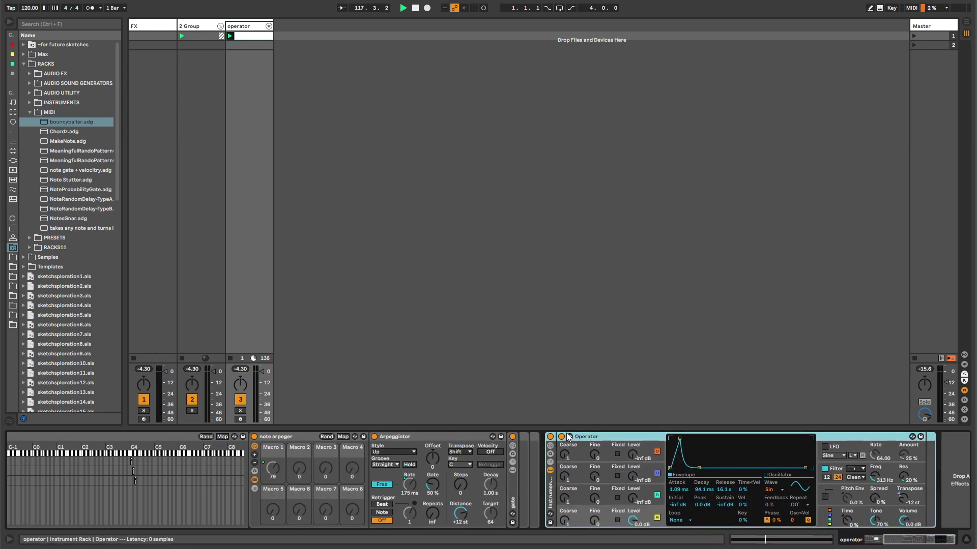
# Step: Show the Instrument Rack's chain key zones and restrict the Operator chain to the single note C4
pyautogui.click(550, 470)
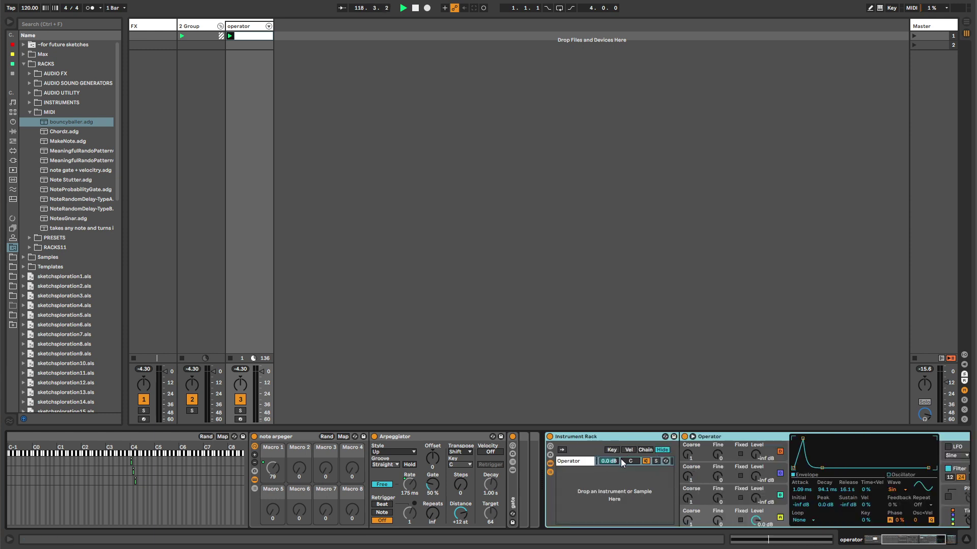
pyautogui.click(611, 450)
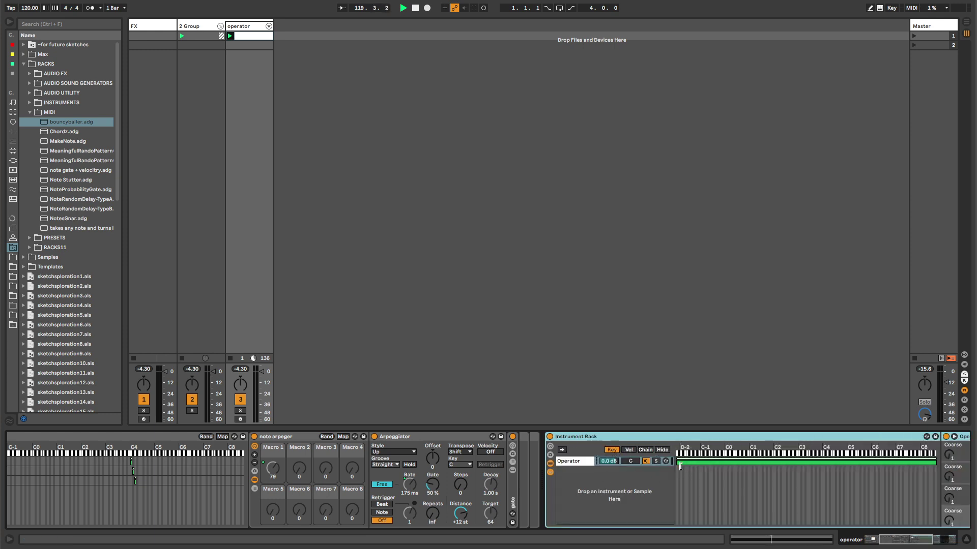
pyautogui.moveTo(681, 466); pyautogui.dragTo(824, 472)
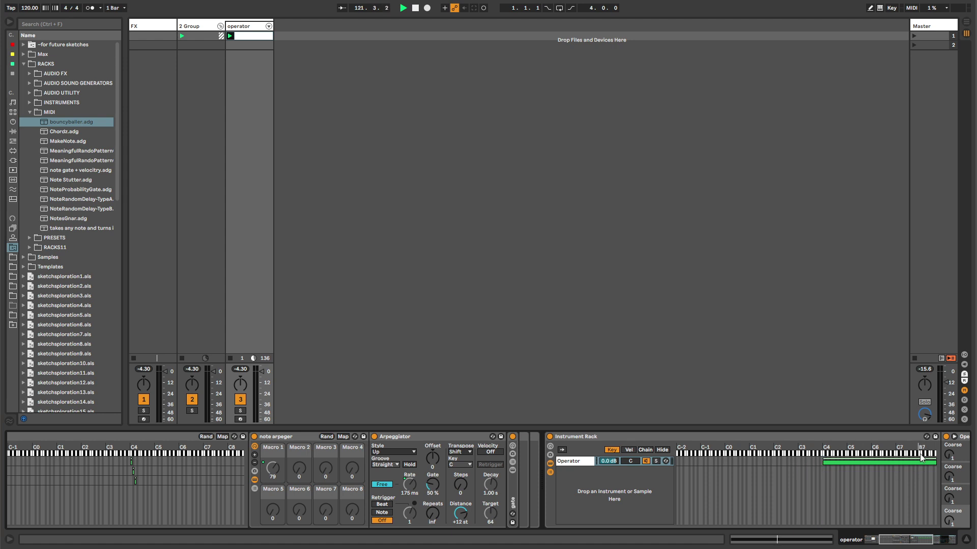
pyautogui.moveTo(933, 461); pyautogui.dragTo(824, 468)
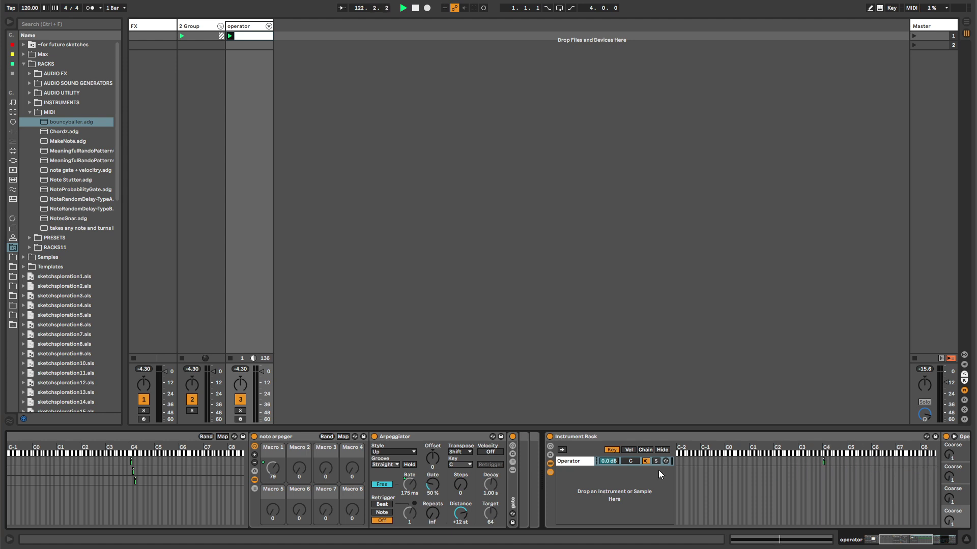
# Step: Duplicate the Operator chain twice and shift the copies' key zones to C#4 and D4, matching the bouncyballer chains
pyautogui.click(584, 462)
pyautogui.hotkey('ctrl', 'd')
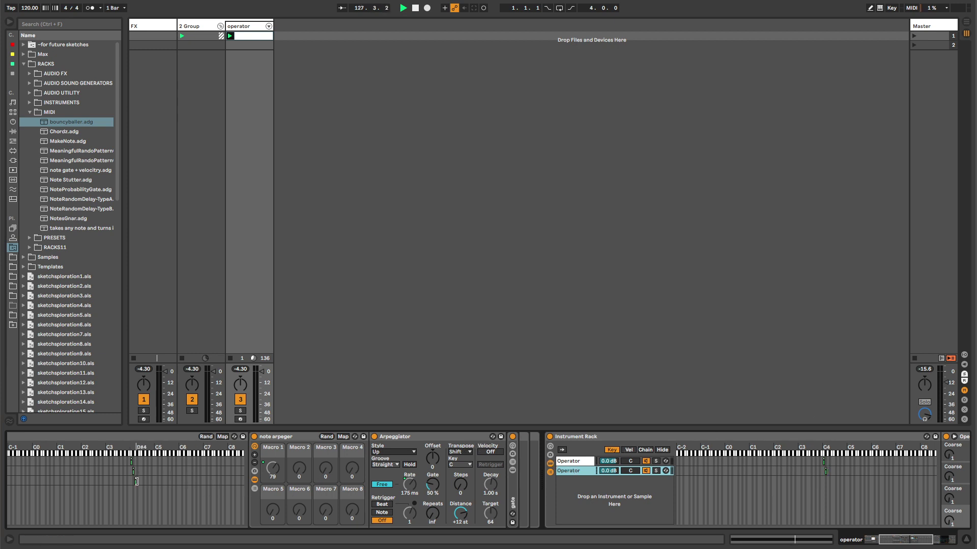
pyautogui.hotkey('ctrl', 'd')
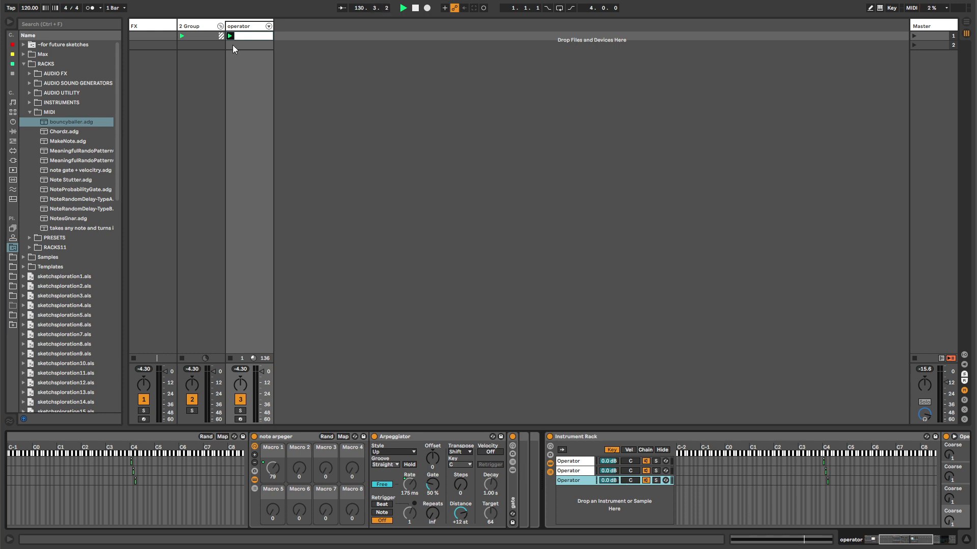
# Step: Copy the clip's long C4 note up to C#4 and D4, and select all three notes
pyautogui.click(249, 36)
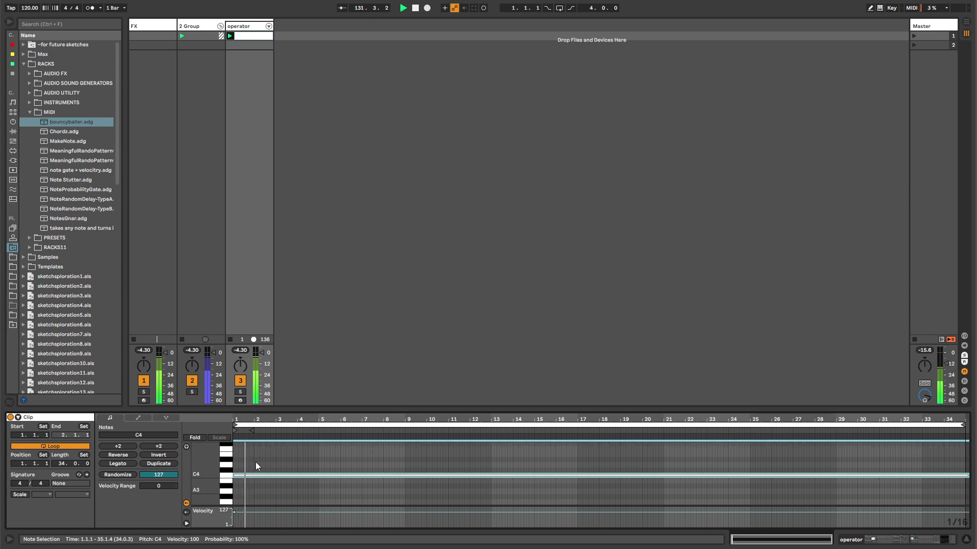
pyautogui.press('Up')
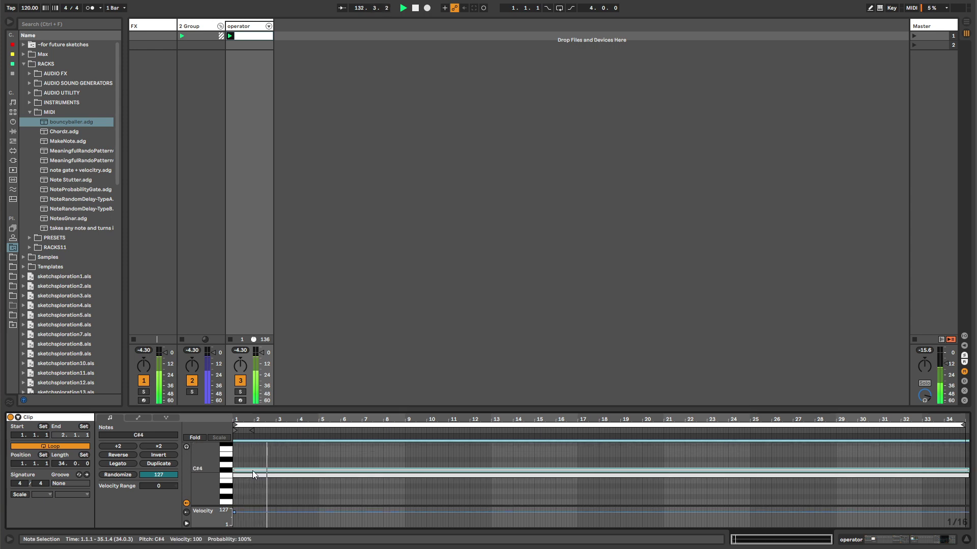
pyautogui.press('Up')
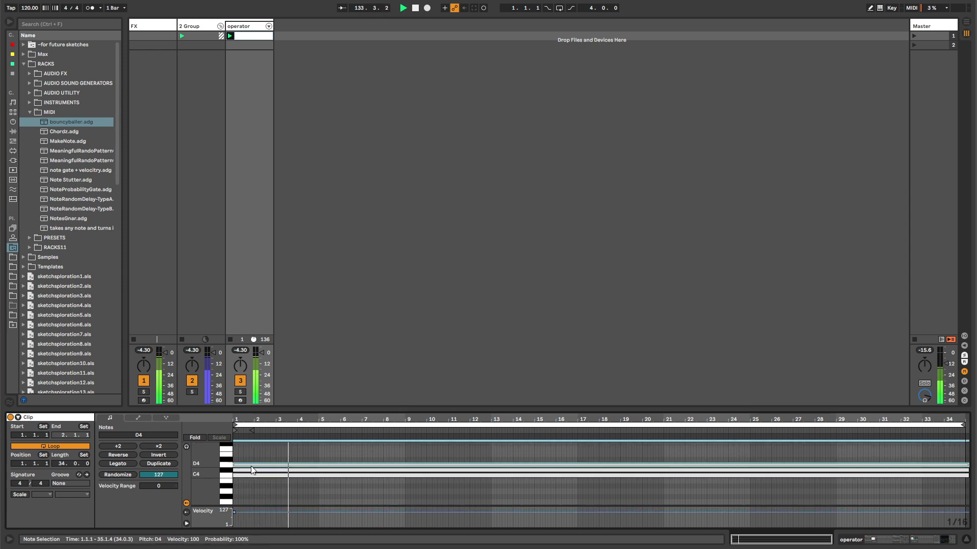
pyautogui.hotkey('ctrl', 'a')
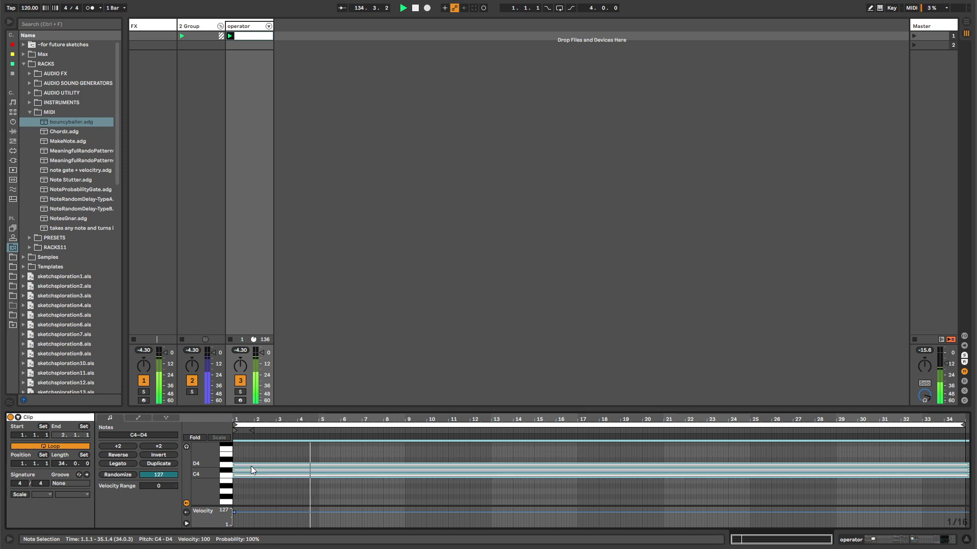
# Step: Rename the operator track as bouncer
pyautogui.click(230, 36)
pyautogui.hotkey('ctrl', 'r')
pyautogui.write('bou')
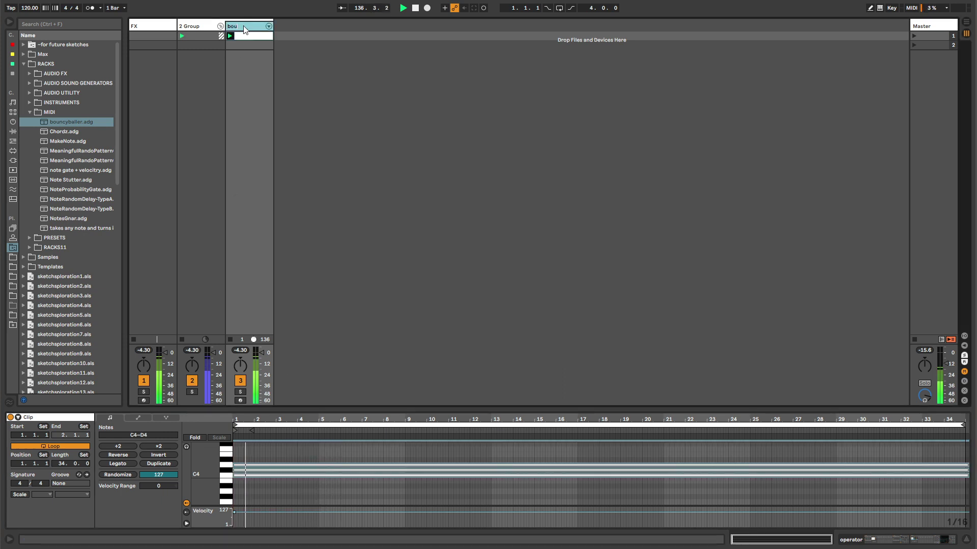
pyautogui.write('ncer')
pyautogui.press('Return')
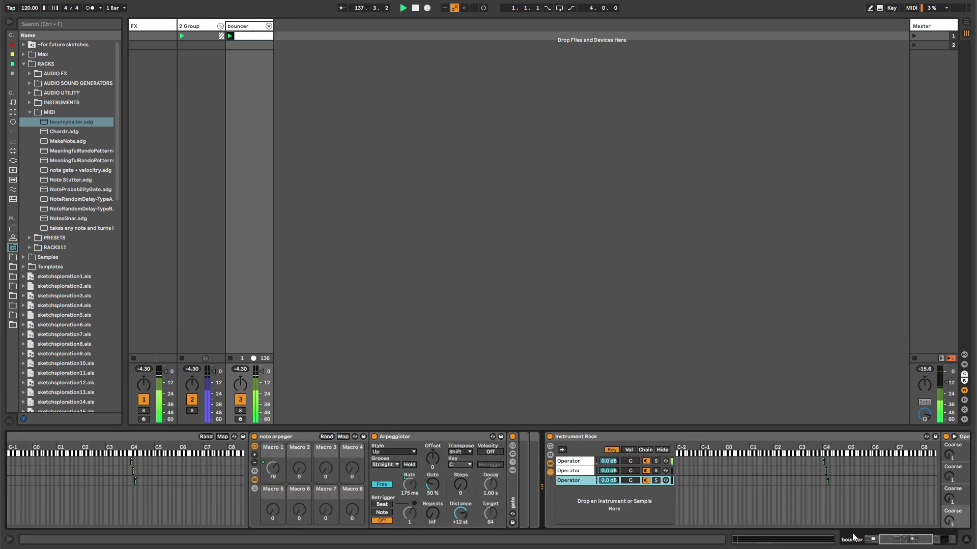
# Step: Lower the bouncyballer rack's C4 macro to 45
pyautogui.moveTo(885, 540); pyautogui.dragTo(861, 543)
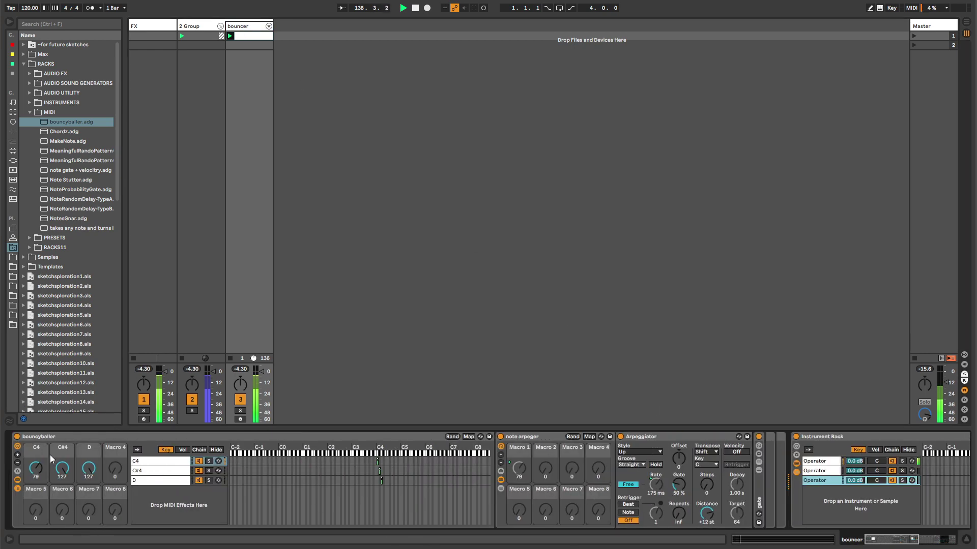
pyautogui.moveTo(35, 467); pyautogui.dragTo(35, 460)
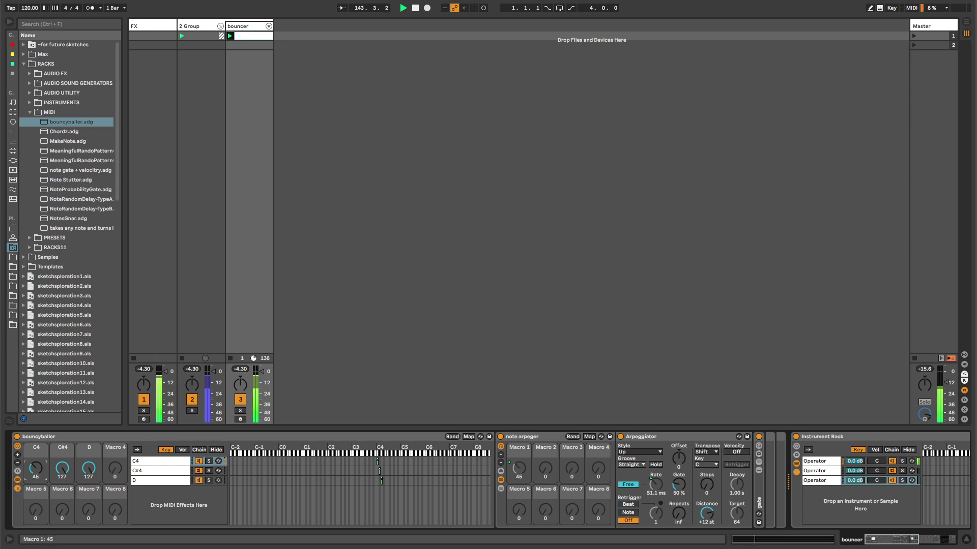
# Step: Raise the bouncyballer rack's C4 macro to 127 and show its automation envelope in the clip
pyautogui.moveTo(36, 468); pyautogui.dragTo(36, 458)
pyautogui.rightClick(35, 468)
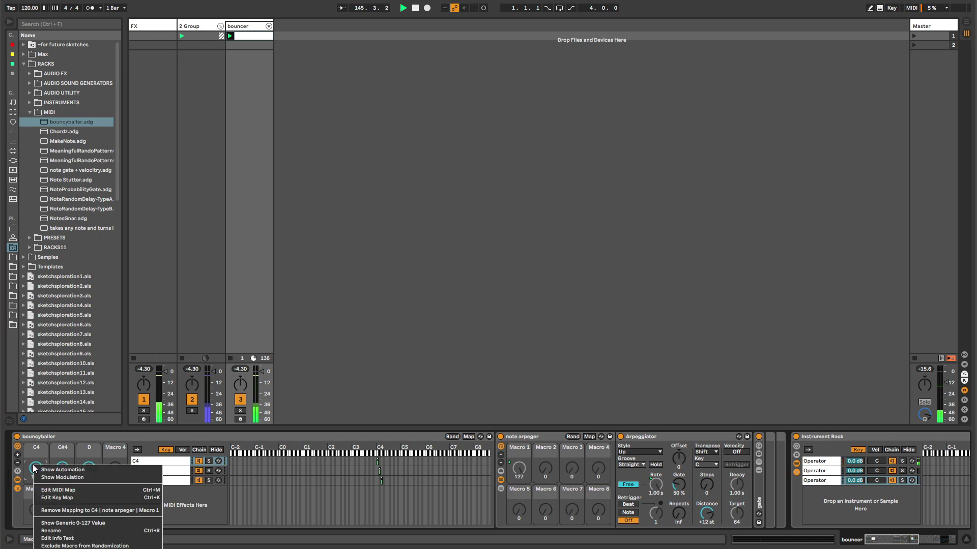
pyautogui.click(51, 470)
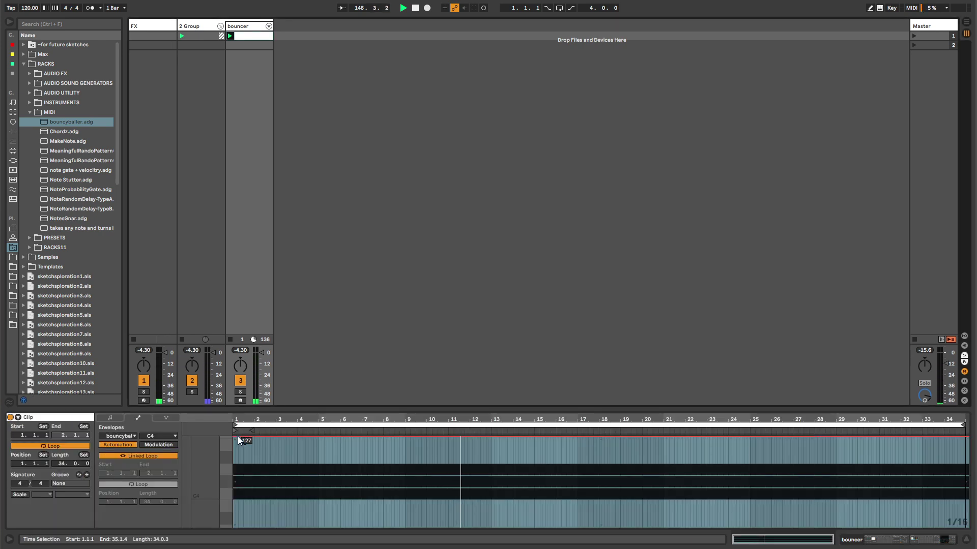
# Step: Draw three falling ramps from 127 in the C4 envelope: to 108 after bar 3, 53 after bar 8 and about 67 before bar 13
pyautogui.moveTo(237, 436); pyautogui.dragTo(284, 450)
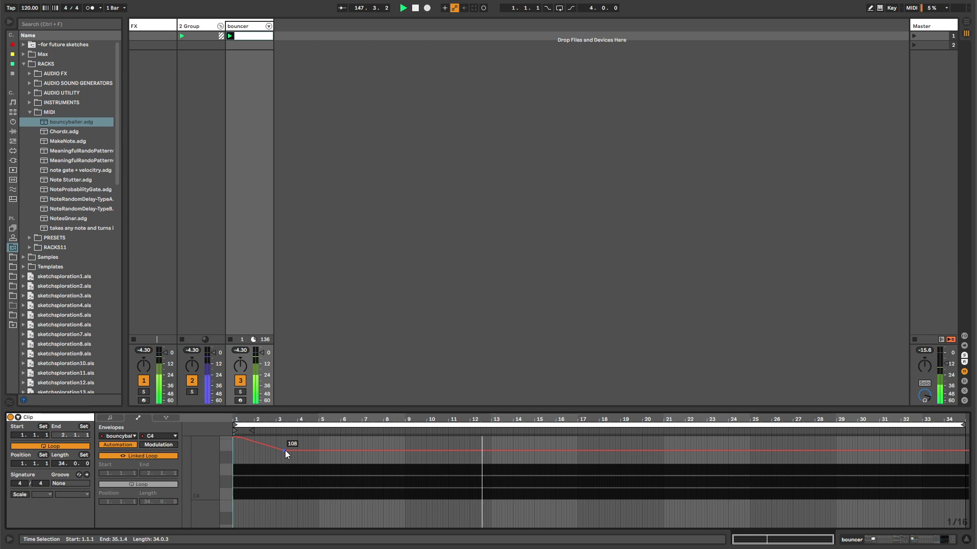
pyautogui.click(284, 437)
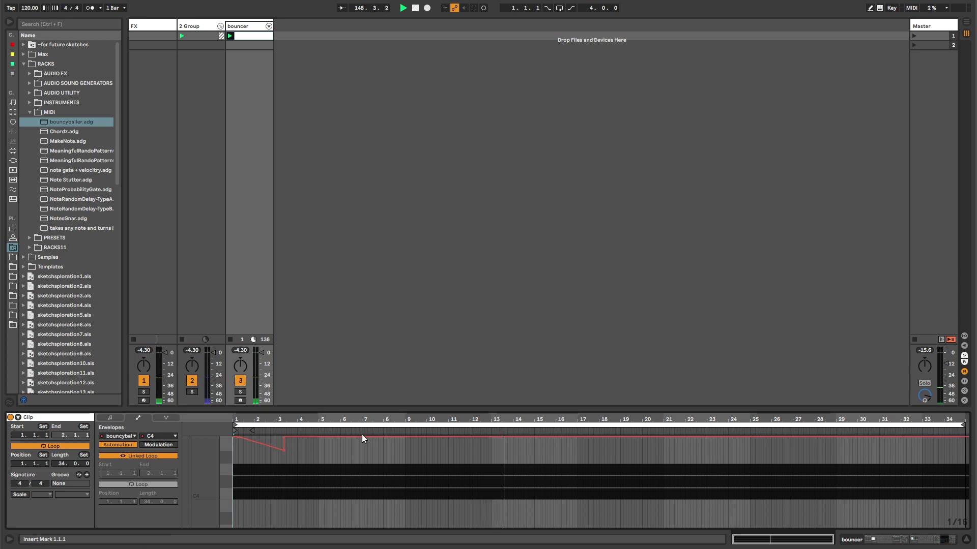
pyautogui.click(325, 438)
pyautogui.moveTo(330, 438); pyautogui.dragTo(390, 489)
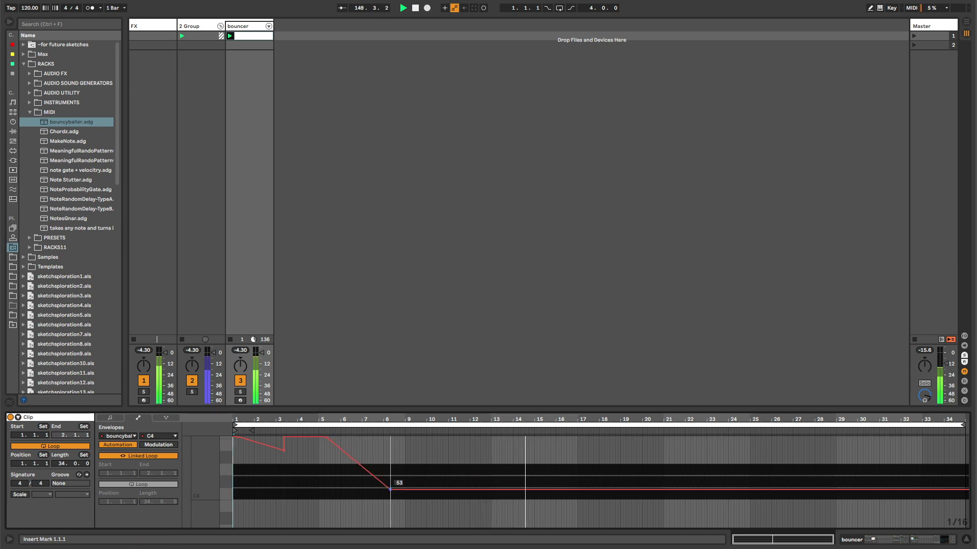
pyautogui.click(389, 438)
pyautogui.click(443, 445)
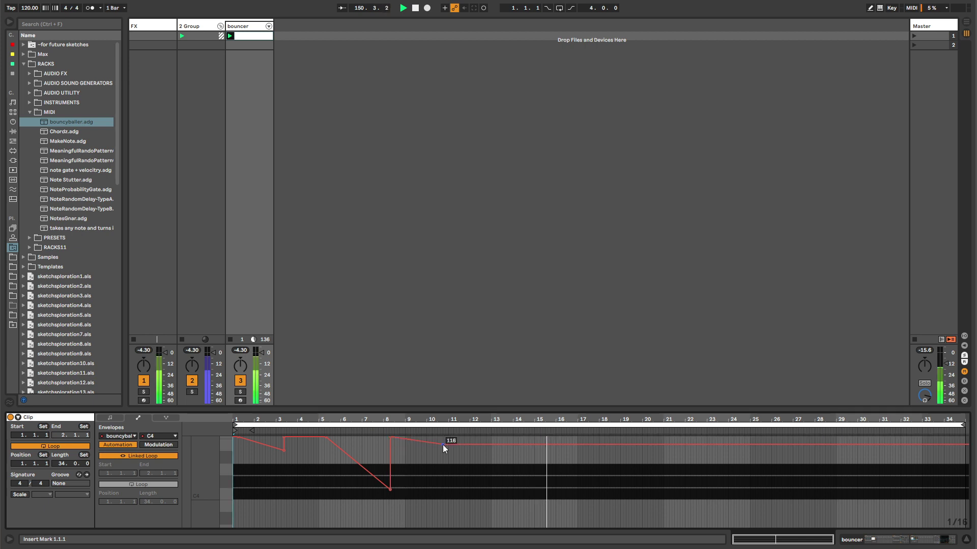
pyautogui.moveTo(444, 445); pyautogui.dragTo(487, 480)
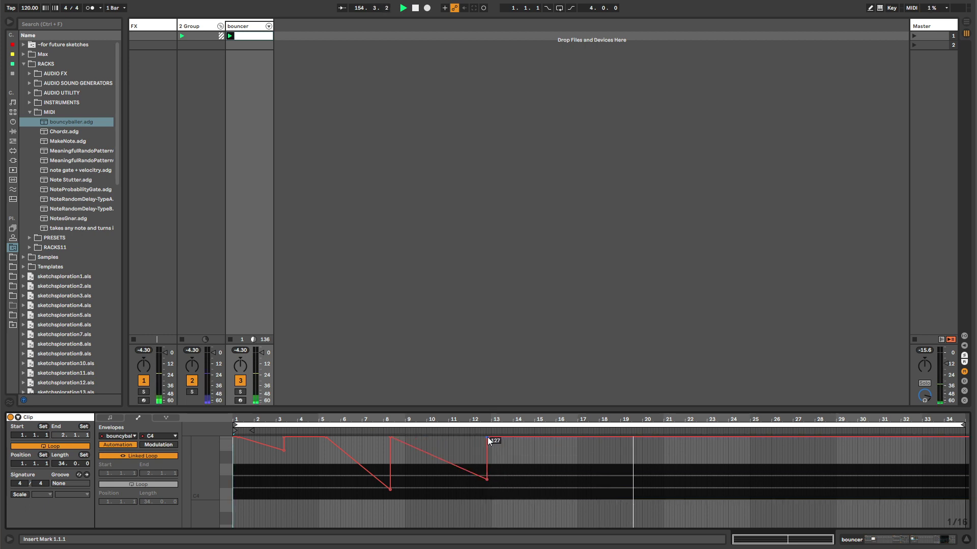
# Step: Unlink the C4 envelope's loop and shorten it to end shortly after the third ramp, about 12.2 bars long
pyautogui.click(140, 454)
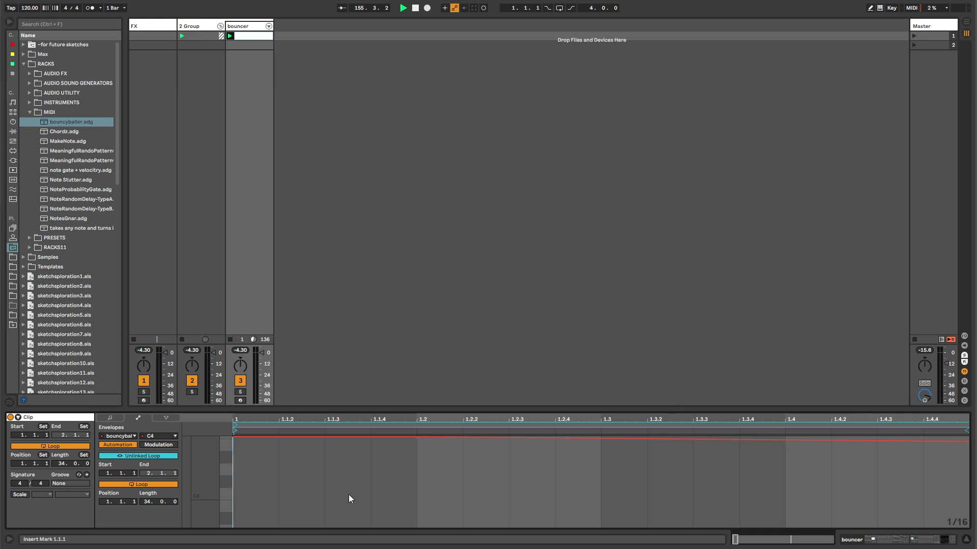
pyautogui.doubleClick(384, 417)
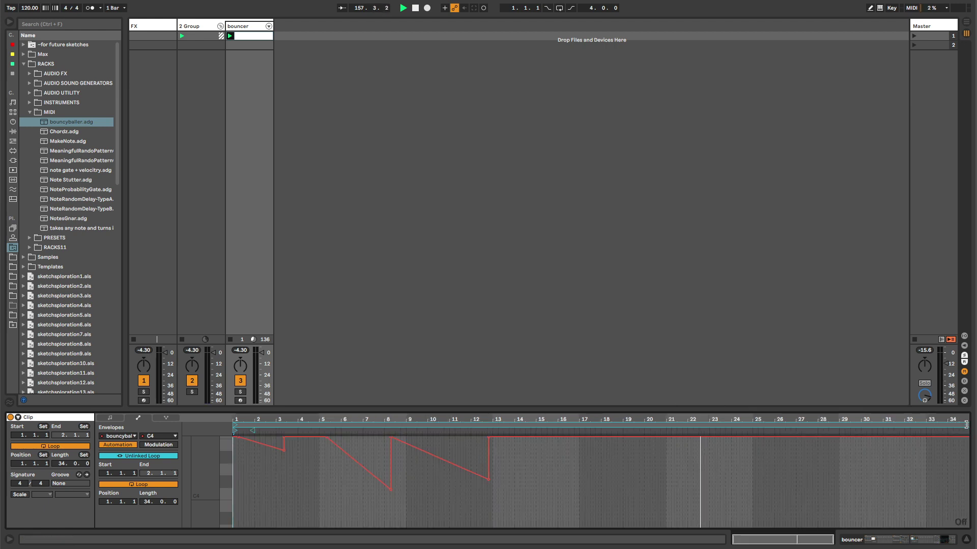
pyautogui.moveTo(966, 424)
pyautogui.mouseDown()
pyautogui.moveTo(693, 432)
pyautogui.moveTo(503, 457)
pyautogui.moveTo(498, 438)
pyautogui.mouseUp()
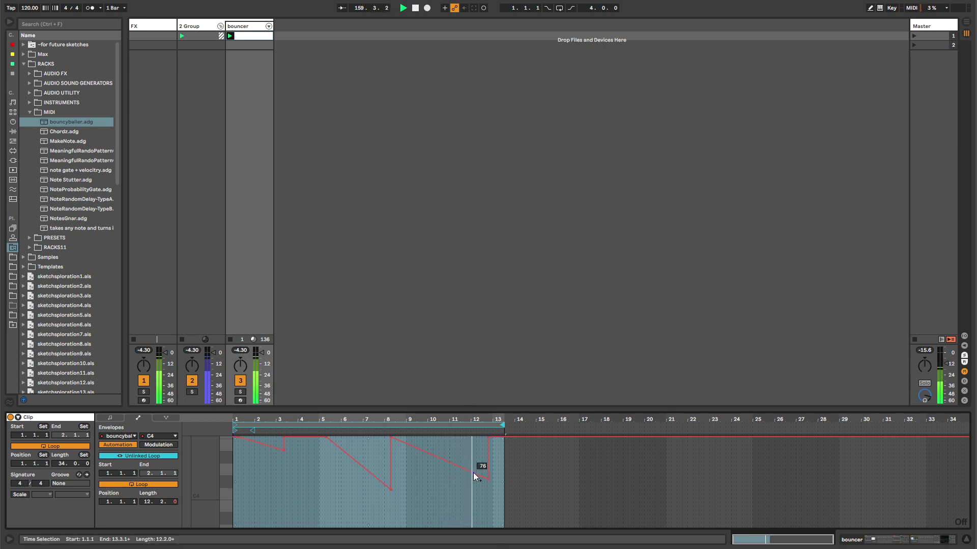
# Step: Bend the third and second C4 ramps upward with added breakpoints near their ends so they drop faster at the end
pyautogui.moveTo(477, 473); pyautogui.dragTo(474, 451)
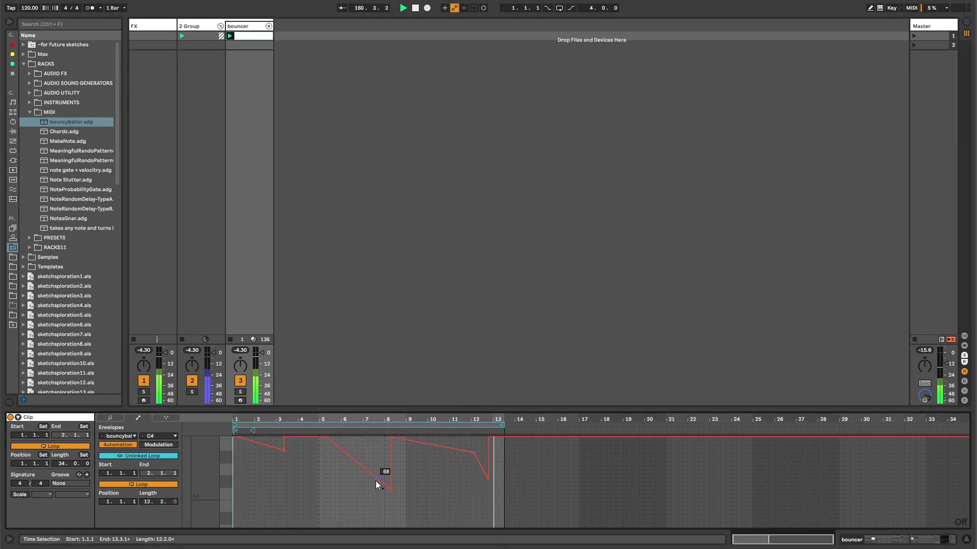
pyautogui.moveTo(375, 479); pyautogui.dragTo(378, 463)
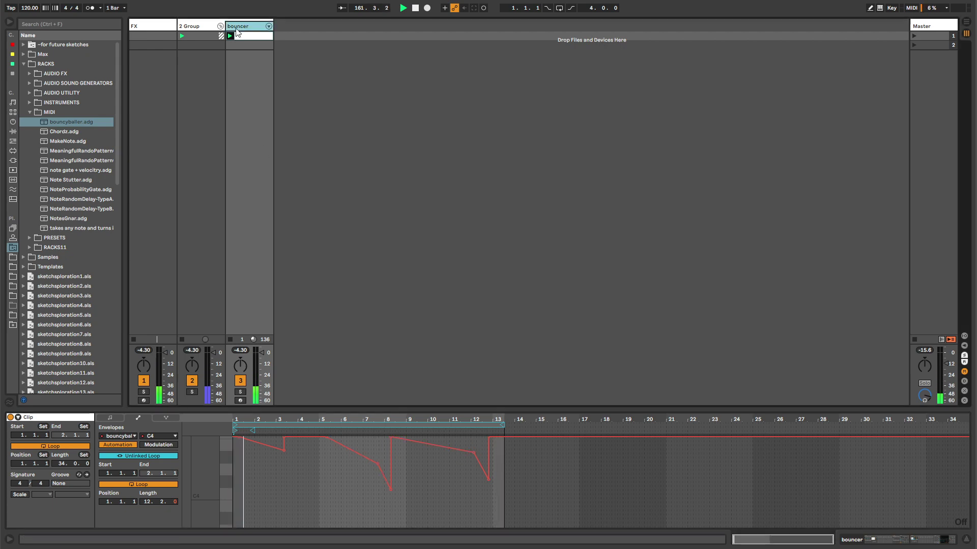
# Step: Shorten the release stage of the Operator's amplitude envelope in the Instrument Rack
pyautogui.hotkey('shift', 'Tab')
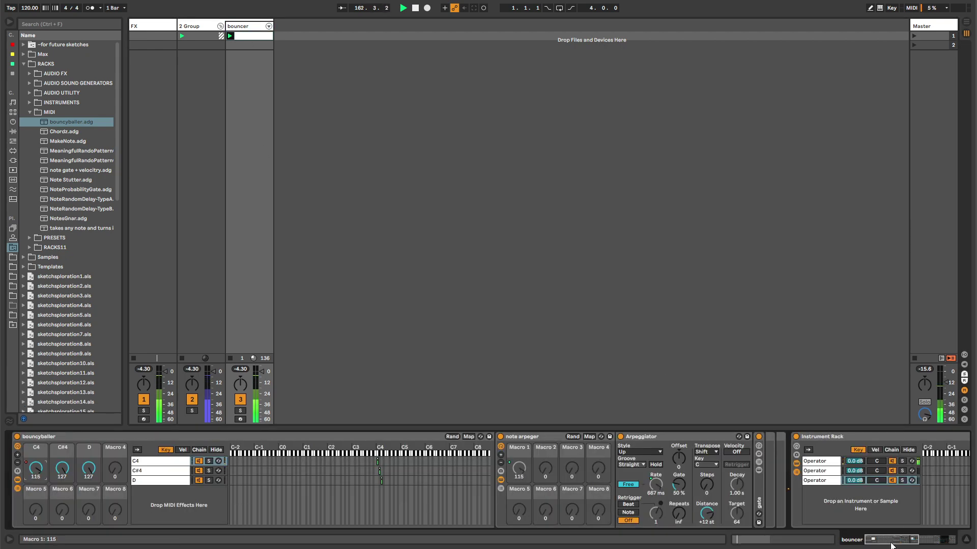
pyautogui.hscroll(10, 774, 491)
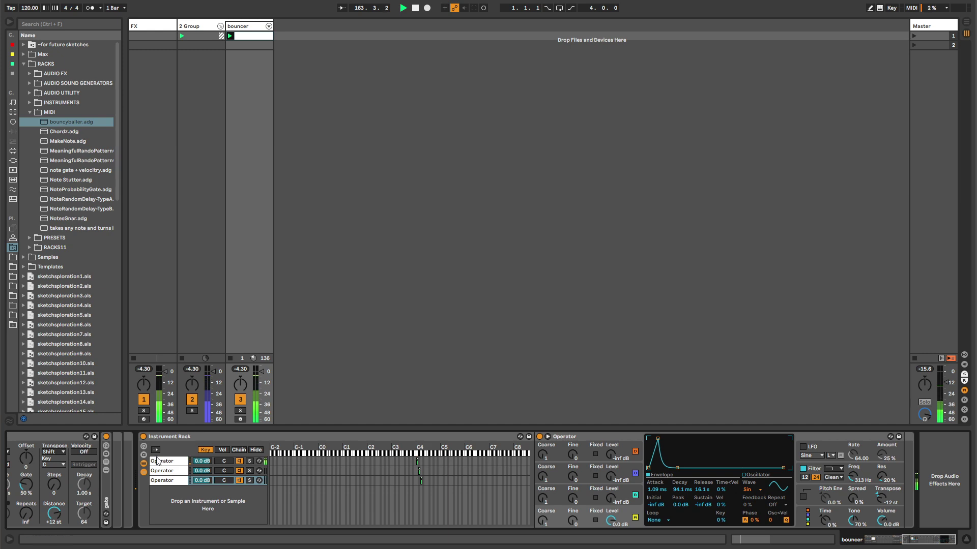
pyautogui.moveTo(783, 472); pyautogui.dragTo(742, 468)
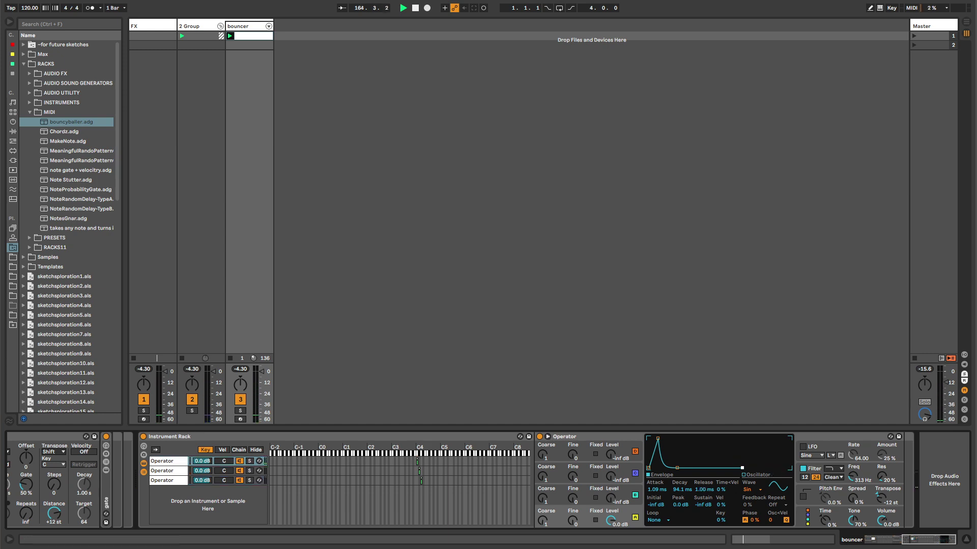
# Step: Copy the whole C4 envelope curve and paste it at the start of the C#4 macro's clip envelope
pyautogui.moveTo(921, 544); pyautogui.dragTo(872, 541)
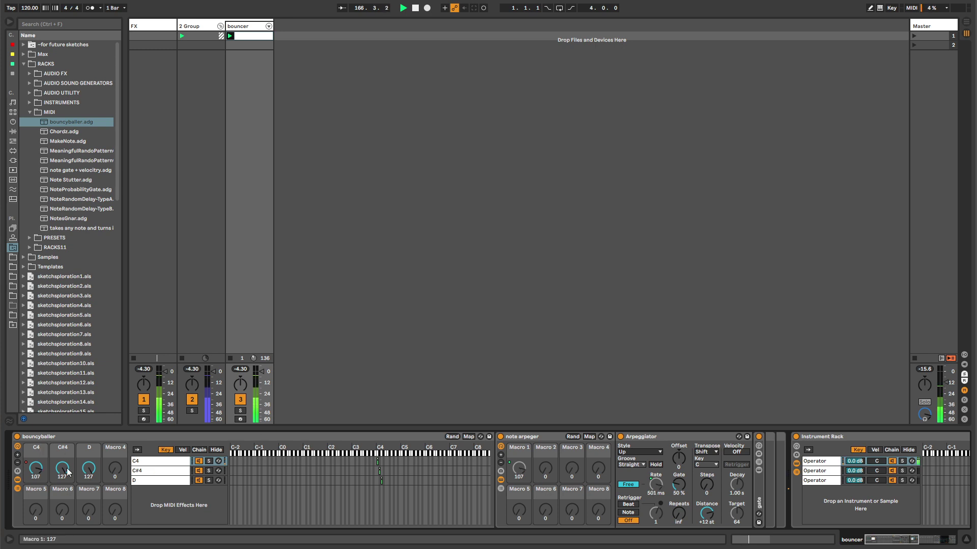
pyautogui.rightClick(39, 471)
pyautogui.click(66, 472)
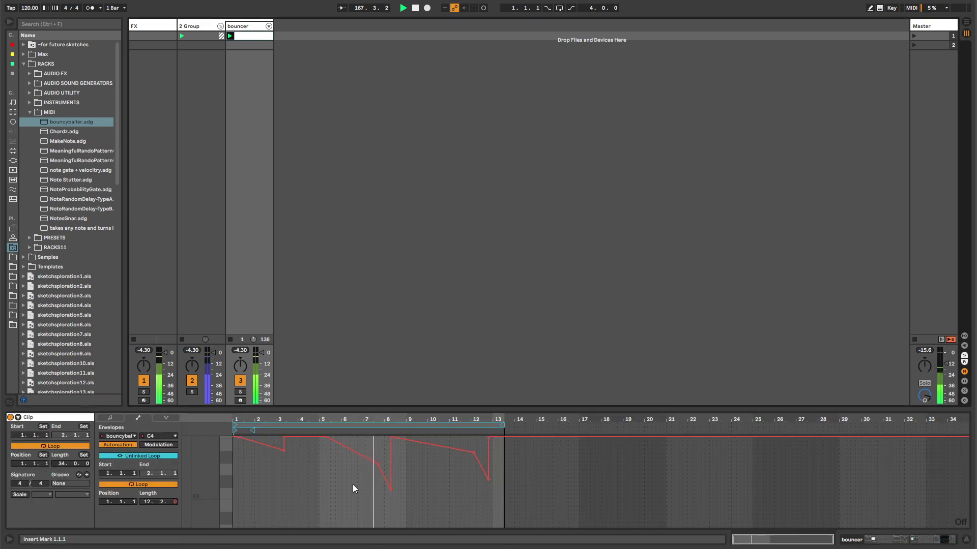
pyautogui.hotkey('ctrl', 'a')
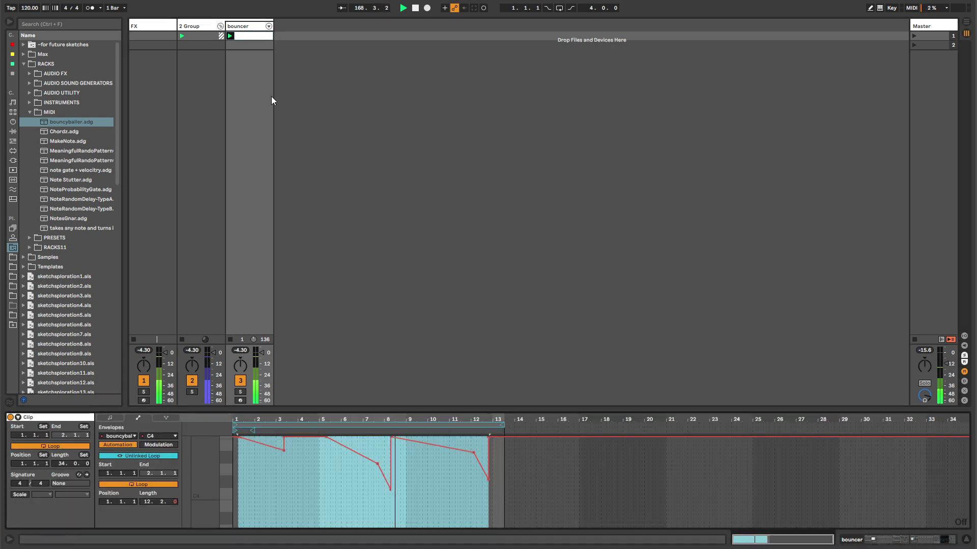
pyautogui.click(241, 239)
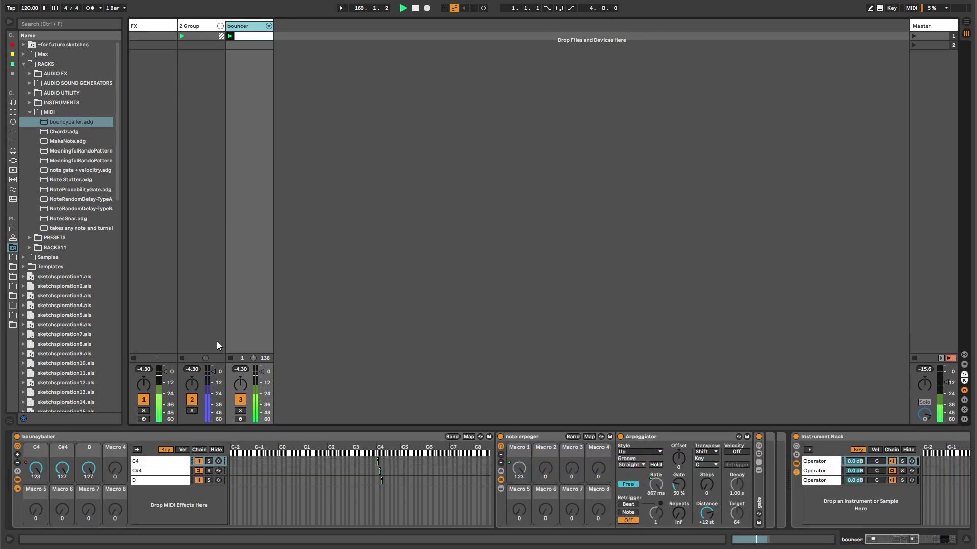
pyautogui.rightClick(66, 469)
pyautogui.click(76, 473)
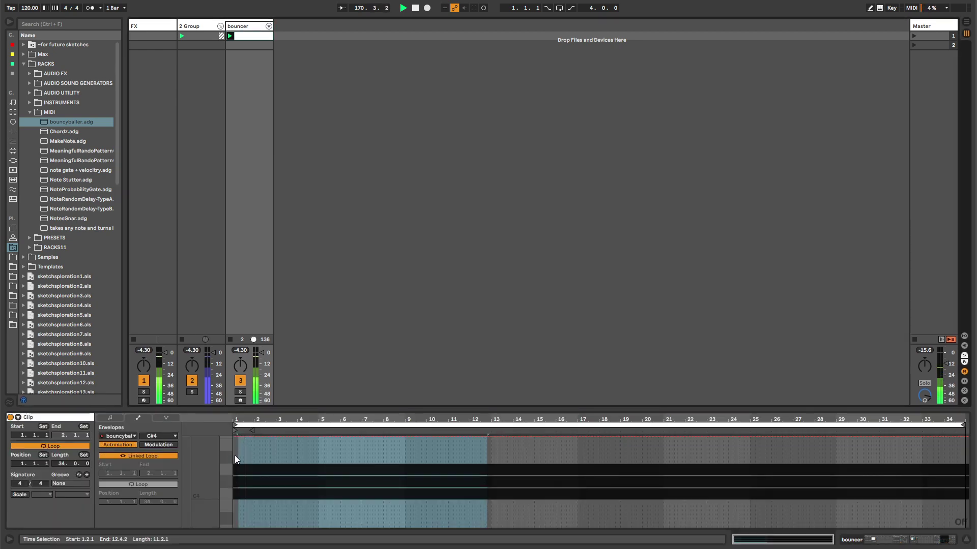
pyautogui.hotkey('ctrl', 'v')
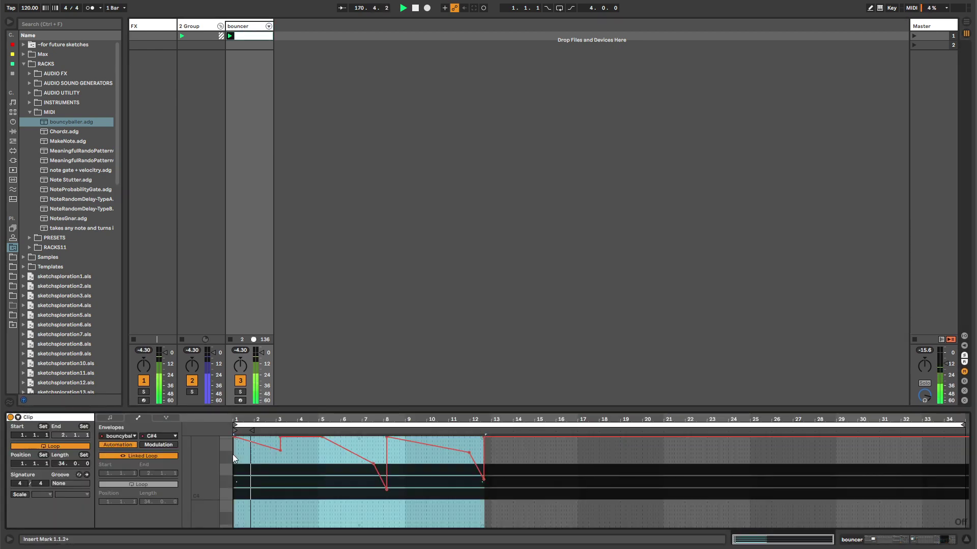
# Step: Unlink the C#4 envelope's loop, shortening it to about 12.1.3, and move its start marker to about 3.4.2
pyautogui.click(170, 456)
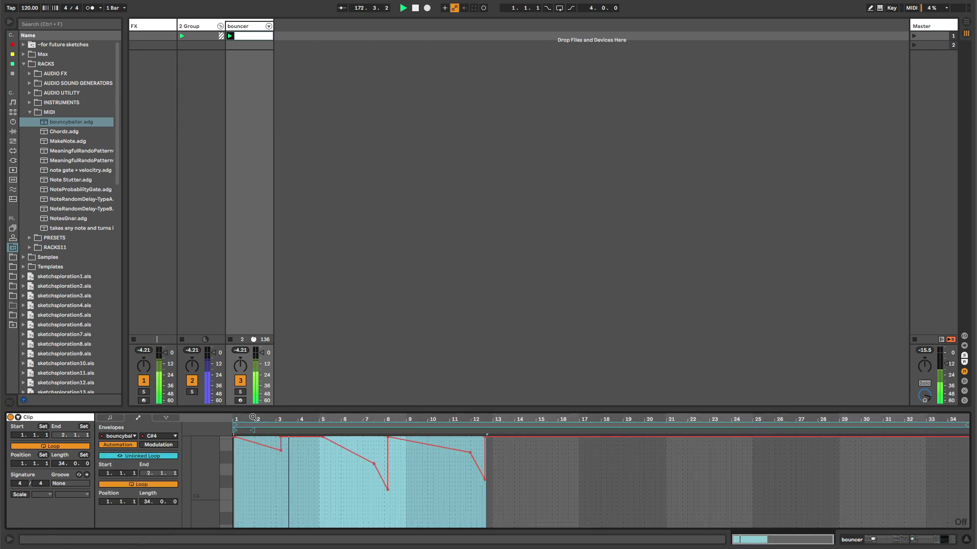
pyautogui.moveTo(966, 453); pyautogui.dragTo(492, 413)
pyautogui.click(491, 458)
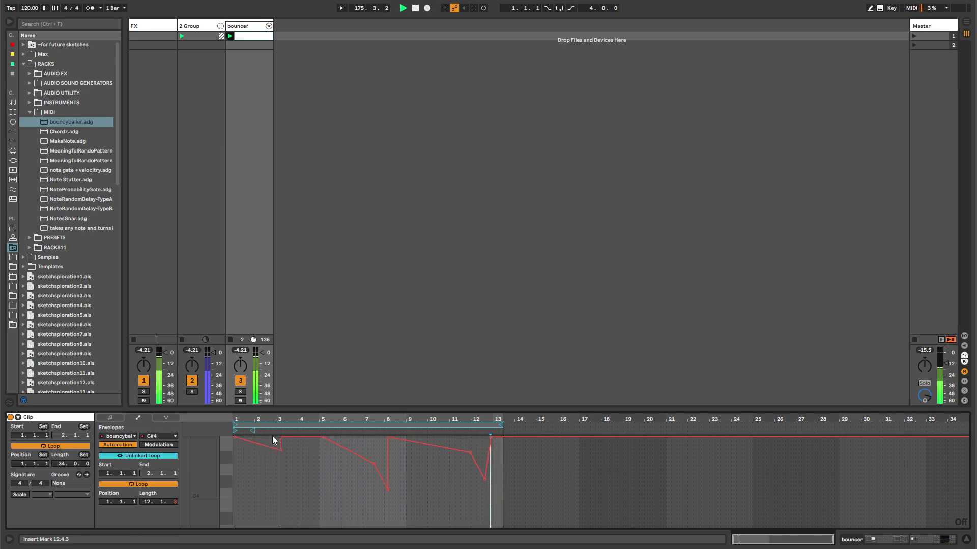
pyautogui.moveTo(252, 430); pyautogui.dragTo(296, 431)
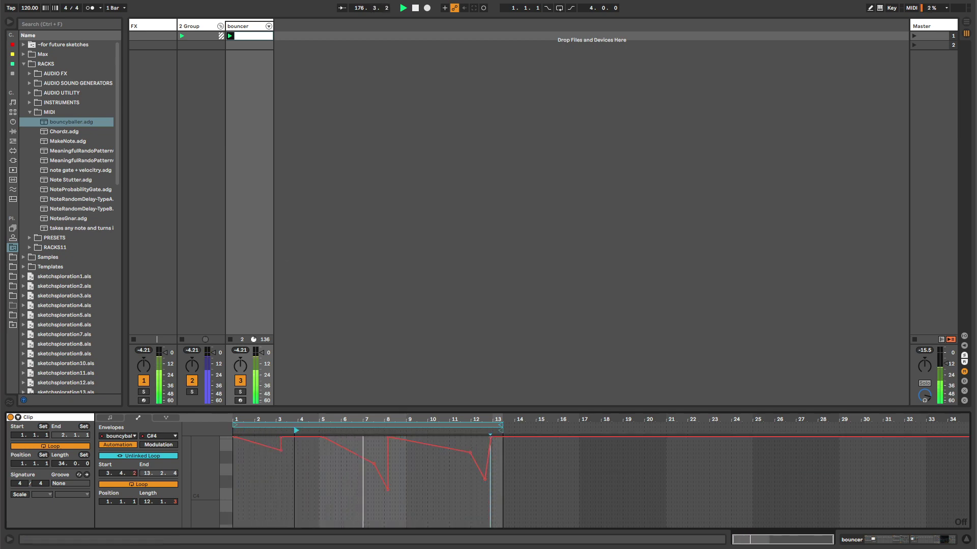
# Step: Add a breakpoint at about 111 on the first C#4 ramp and lower the ramp's end point to 73
pyautogui.moveTo(276, 448)
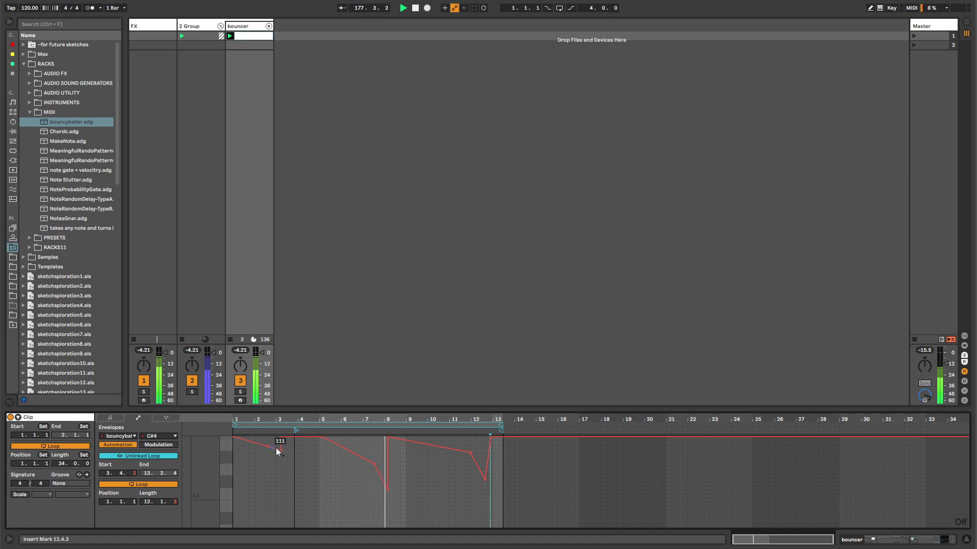
pyautogui.moveTo(276, 447); pyautogui.dragTo(280, 475)
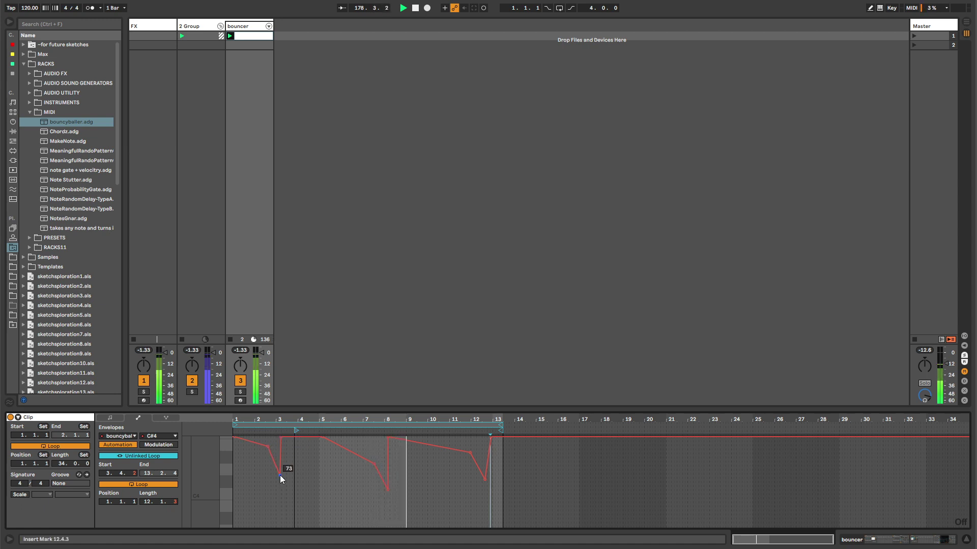
pyautogui.click(367, 451)
# Step: Show the D macro's clip envelope, unlink its loop and paste the copied curve near its start
pyautogui.click(238, 35)
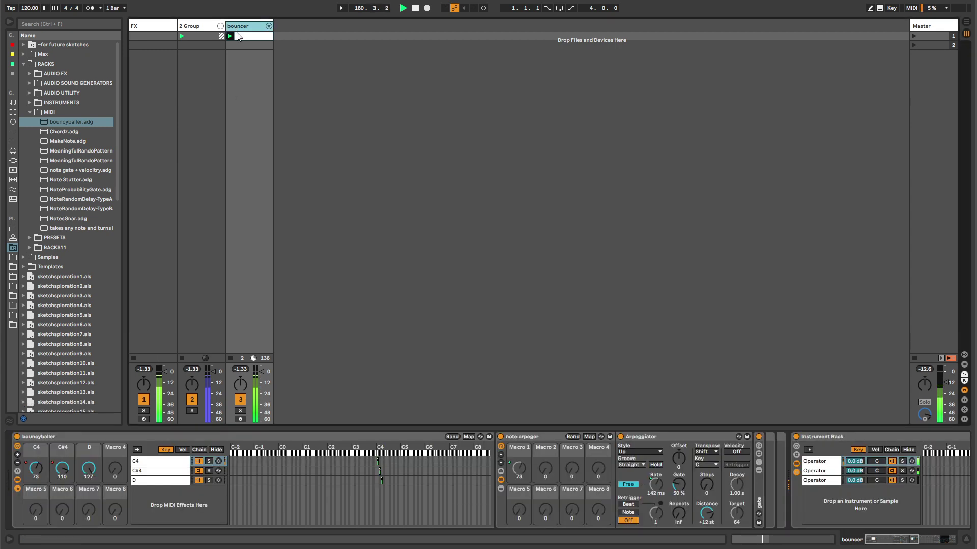
pyautogui.rightClick(94, 473)
pyautogui.click(121, 476)
pyautogui.click(141, 455)
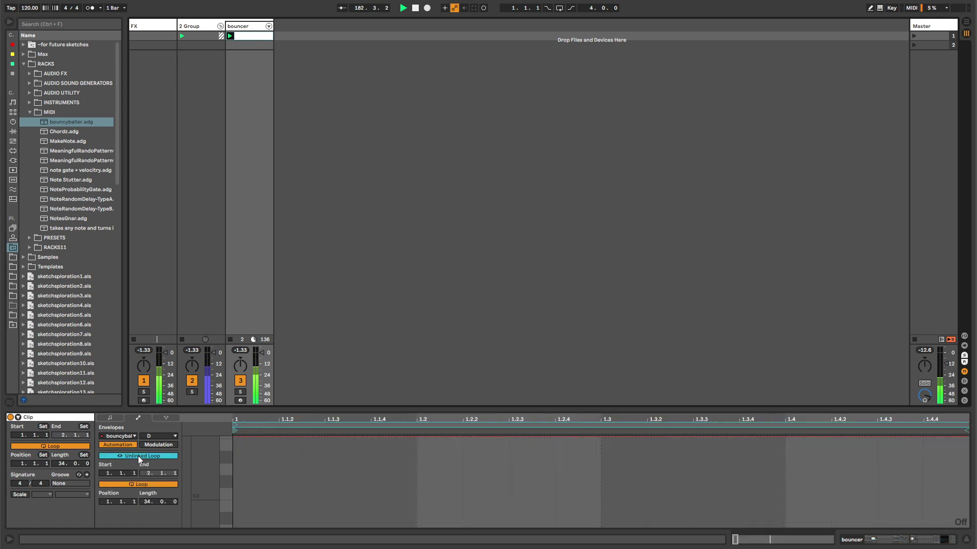
pyautogui.click(438, 460)
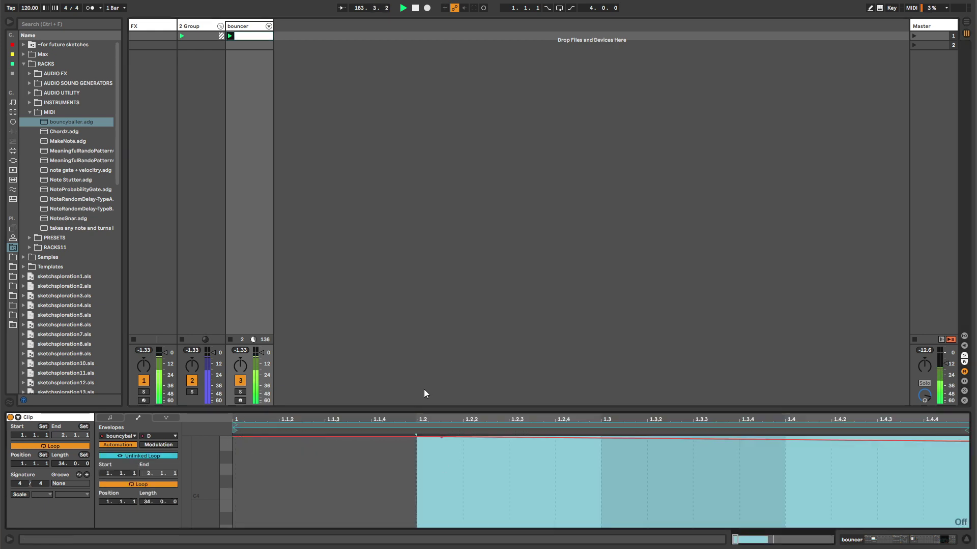
pyautogui.moveTo(427, 418); pyautogui.dragTo(865, 418)
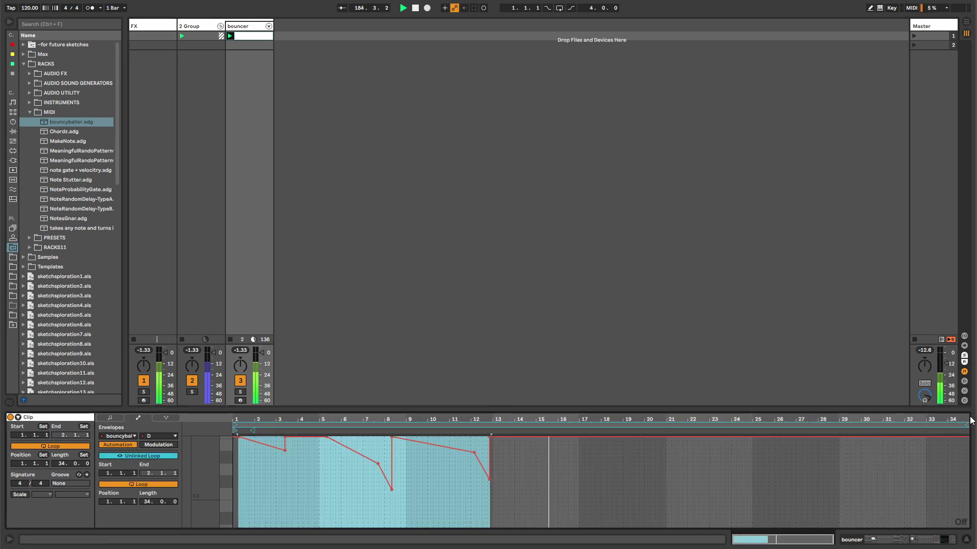
# Step: Shorten the D envelope's loop to 13.1.1 and hold its third dip at 67 until about bar 13.3 before jumping to 127
pyautogui.moveTo(233, 437); pyautogui.dragTo(521, 437)
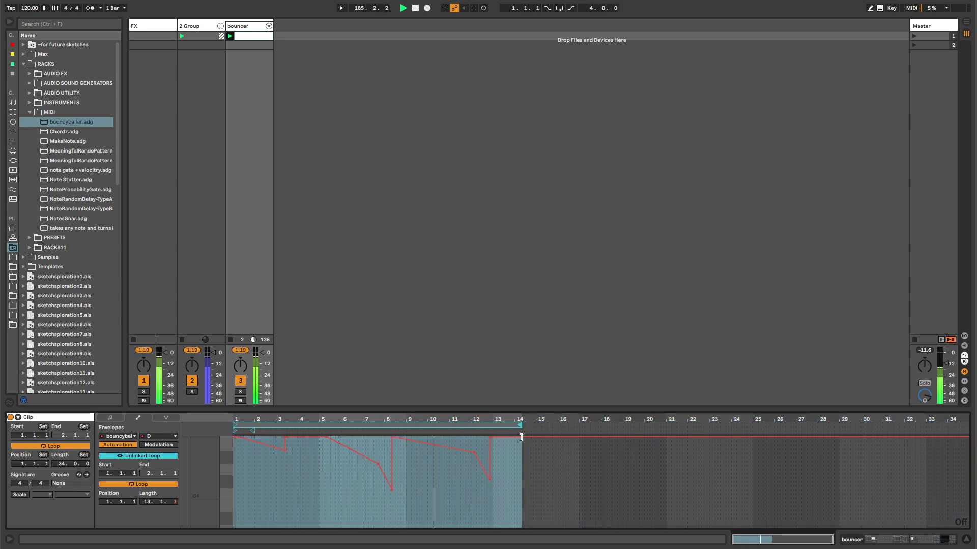
pyautogui.click(489, 437)
pyautogui.click(464, 488)
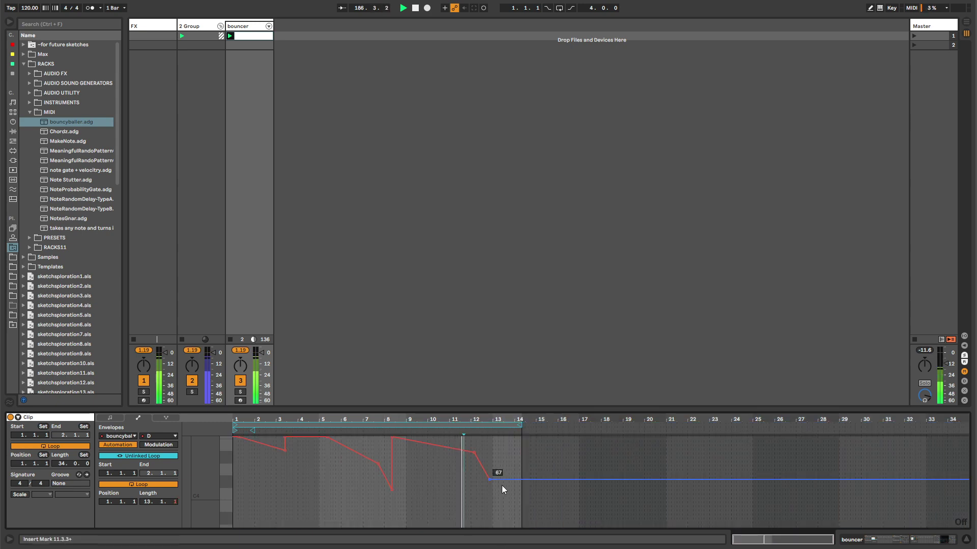
pyautogui.click(505, 479)
pyautogui.moveTo(505, 479); pyautogui.dragTo(506, 437)
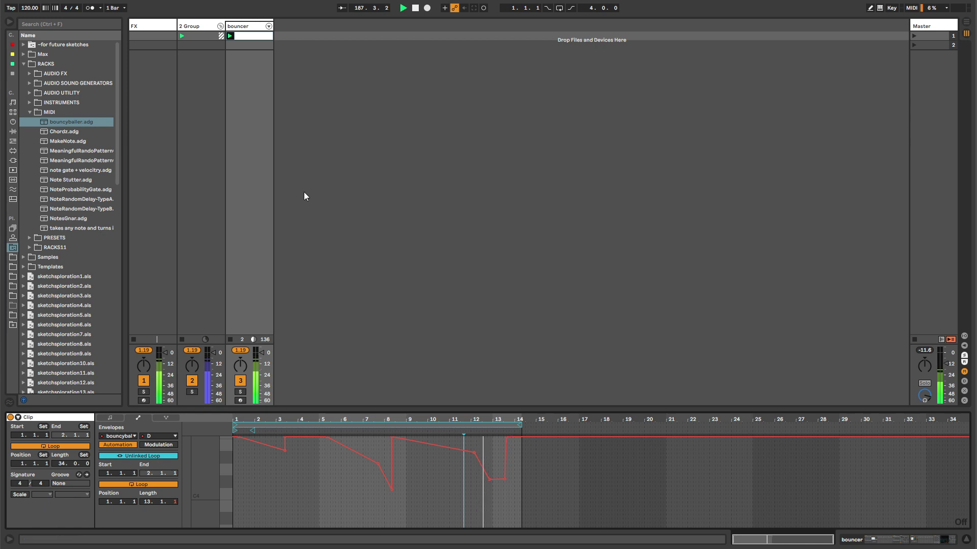
# Step: Draw a short, deep dip to about 28 in the D envelope just before its loop end near bar 14
pyautogui.press('b')
pyautogui.moveTo(512, 508); pyautogui.dragTo(523, 508)
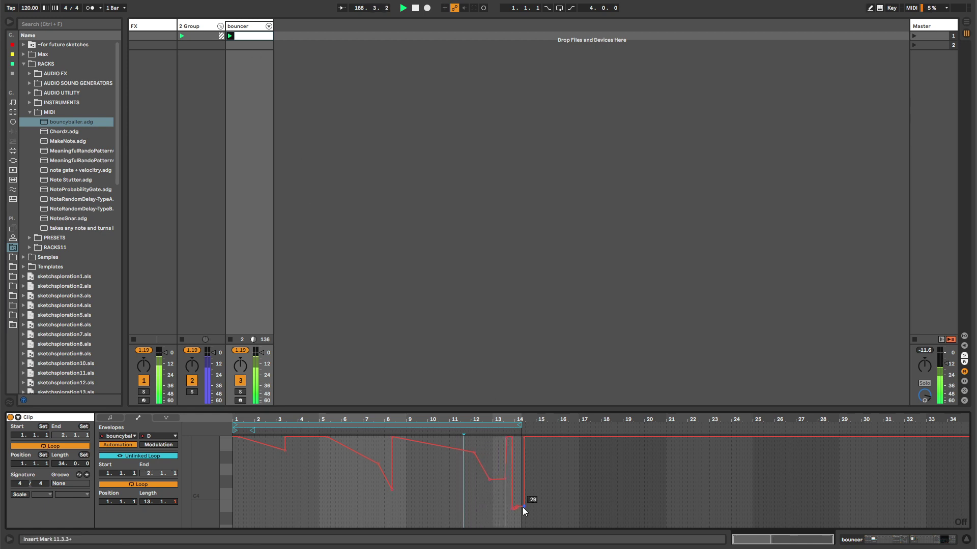
pyautogui.press('b')
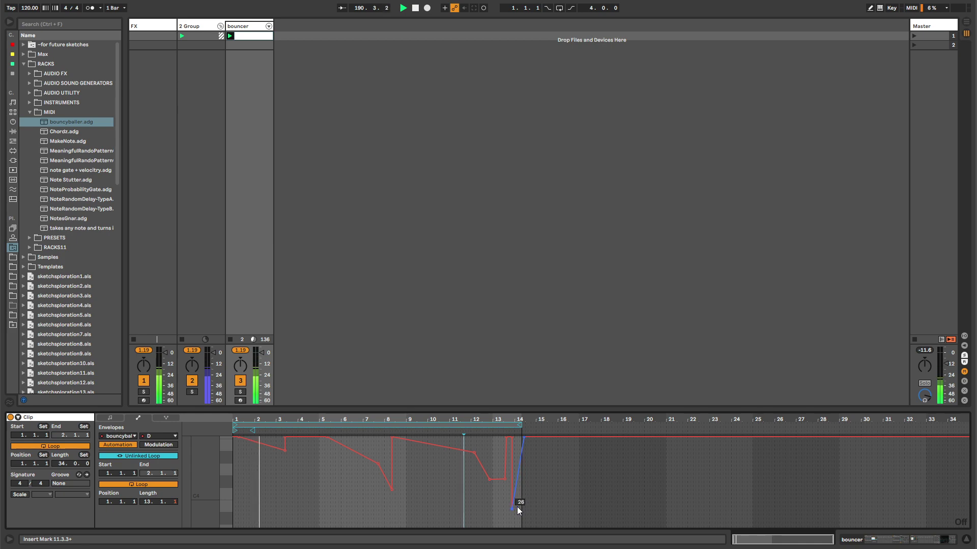
# Step: Shorten the first Operator's oscillator A attack to 0.17 ms and set its waveform to white noise (NoW)
pyautogui.click(240, 289)
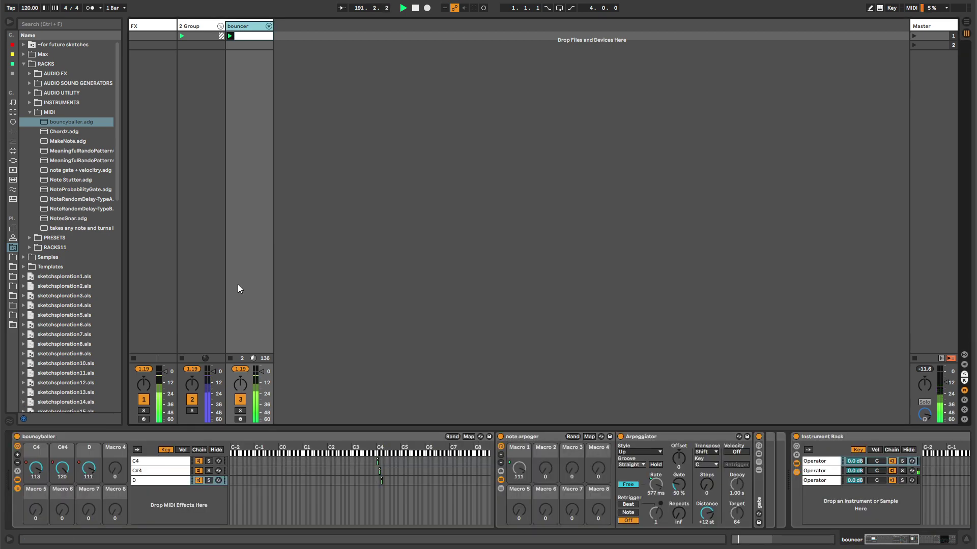
pyautogui.click(170, 483)
pyautogui.moveTo(883, 546); pyautogui.dragTo(932, 544)
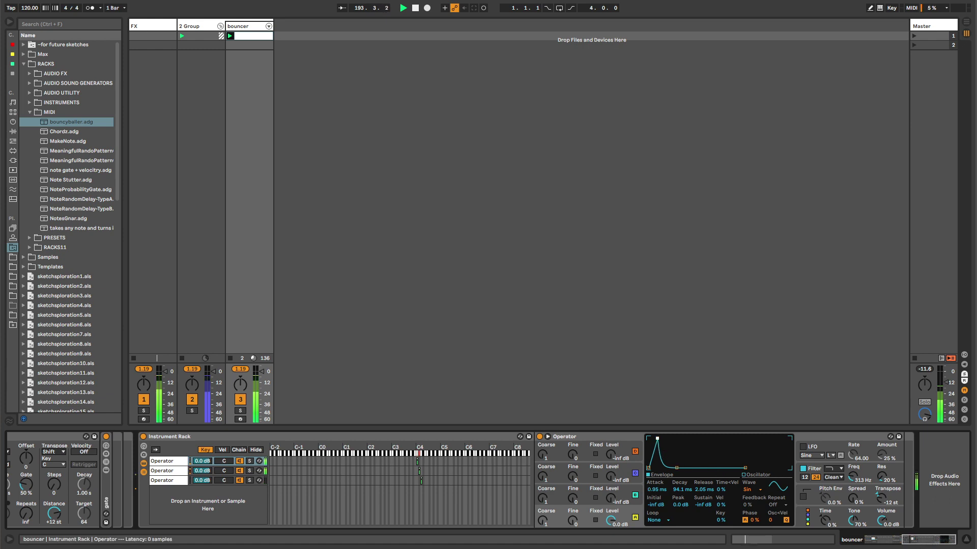
pyautogui.moveTo(658, 438); pyautogui.dragTo(650, 438)
pyautogui.click(749, 490)
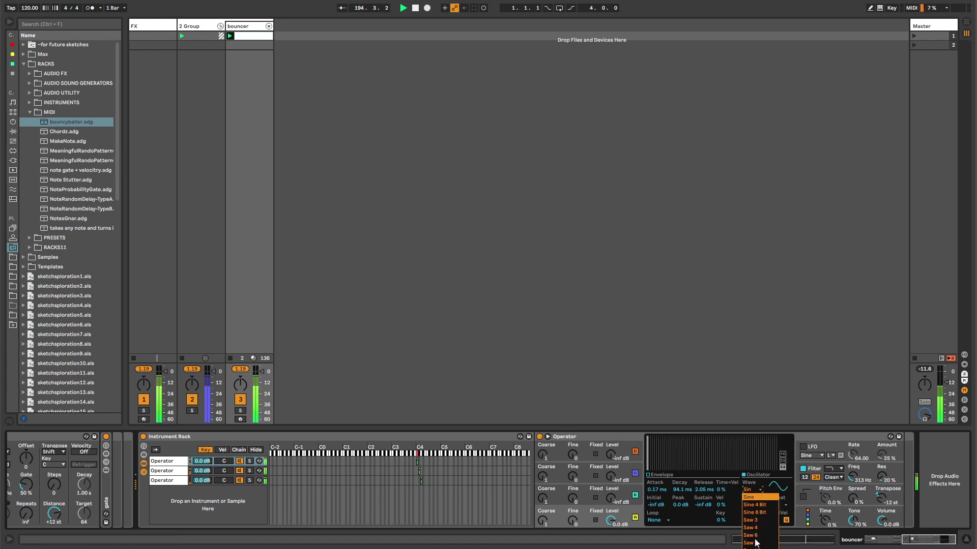
pyautogui.press('Up')
pyautogui.press('Return')
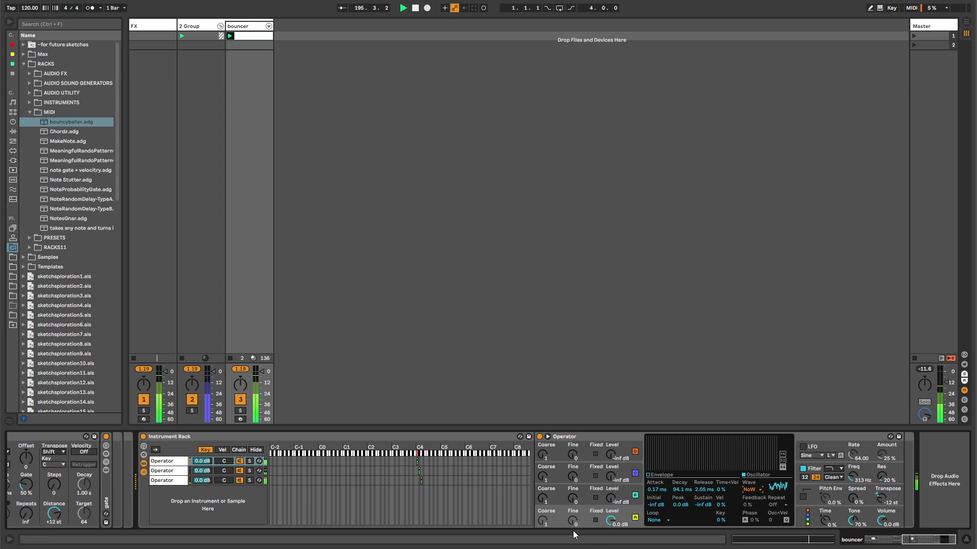
pyautogui.click(659, 481)
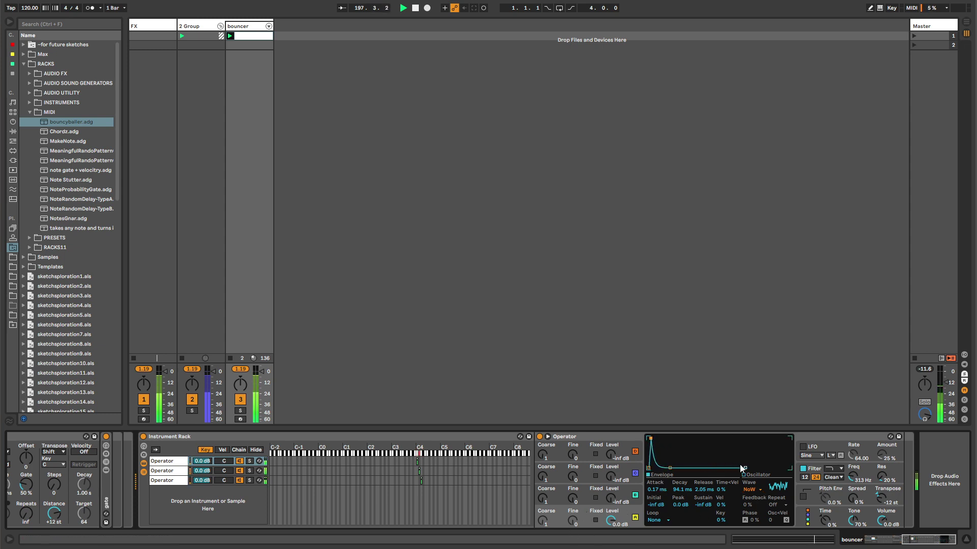
# Step: Raise the first Operator's filter to about 10.6 kHz with more resonance, and set oscillator A's attack to 0.00 ms and decay to 10.9 ms
pyautogui.click(168, 470)
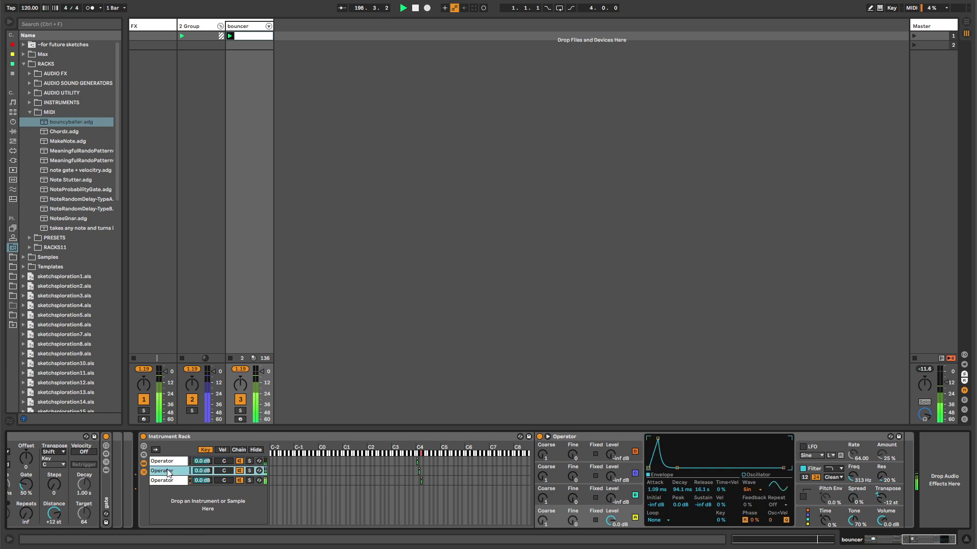
pyautogui.click(164, 462)
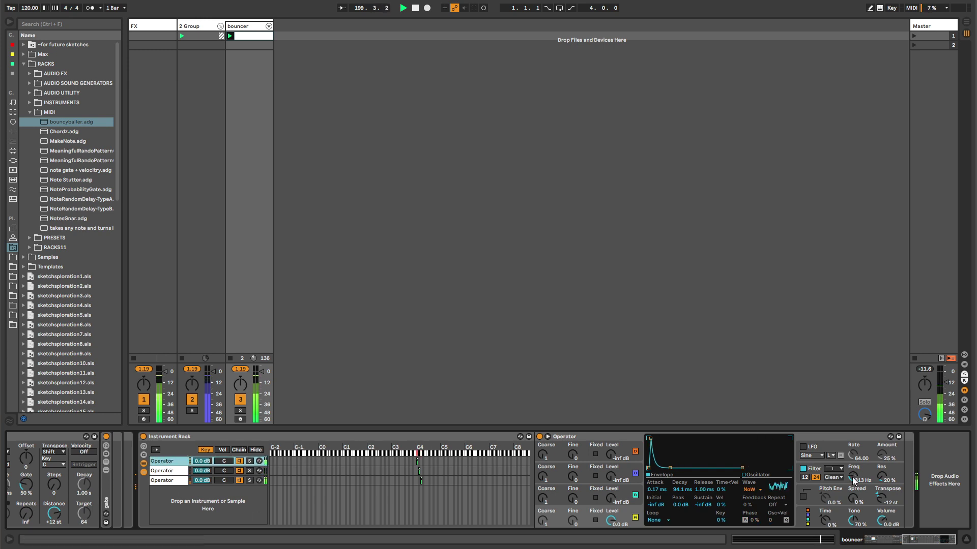
pyautogui.moveTo(854, 482); pyautogui.dragTo(854, 457)
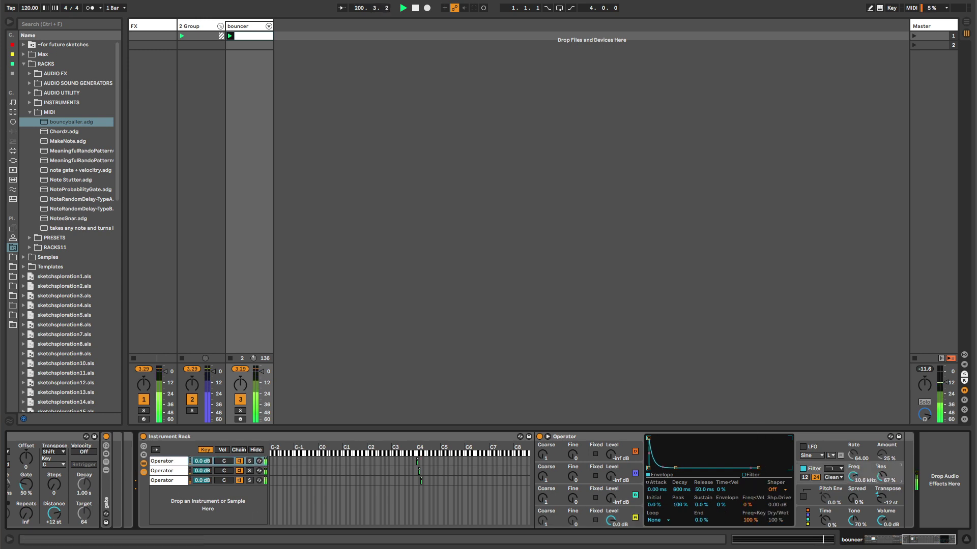
pyautogui.click(578, 522)
pyautogui.moveTo(650, 438)
pyautogui.mouseDown()
pyautogui.moveTo(671, 438)
pyautogui.moveTo(647, 437)
pyautogui.mouseUp()
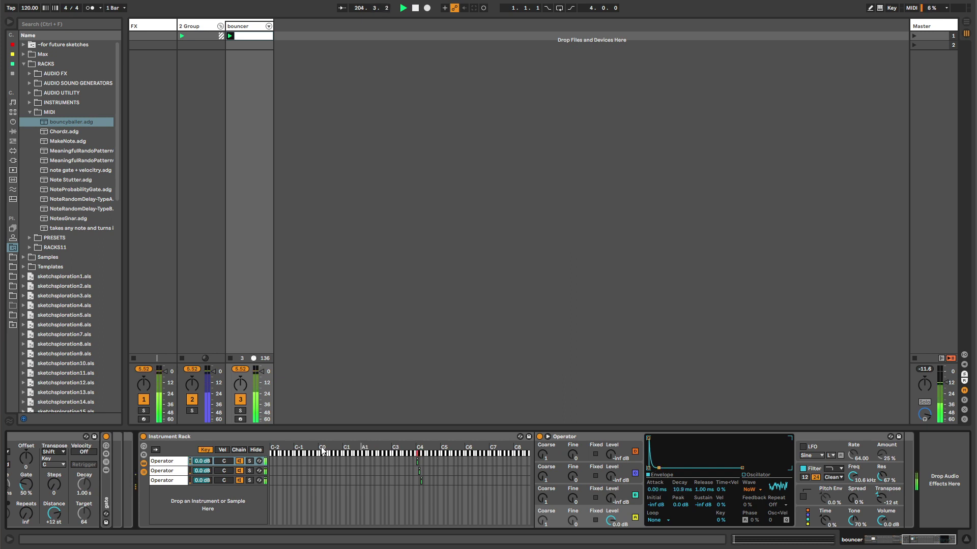
# Step: Shorten the second Operator's attack slightly and set its filter to 961 Hz with 110% resonance
pyautogui.click(192, 473)
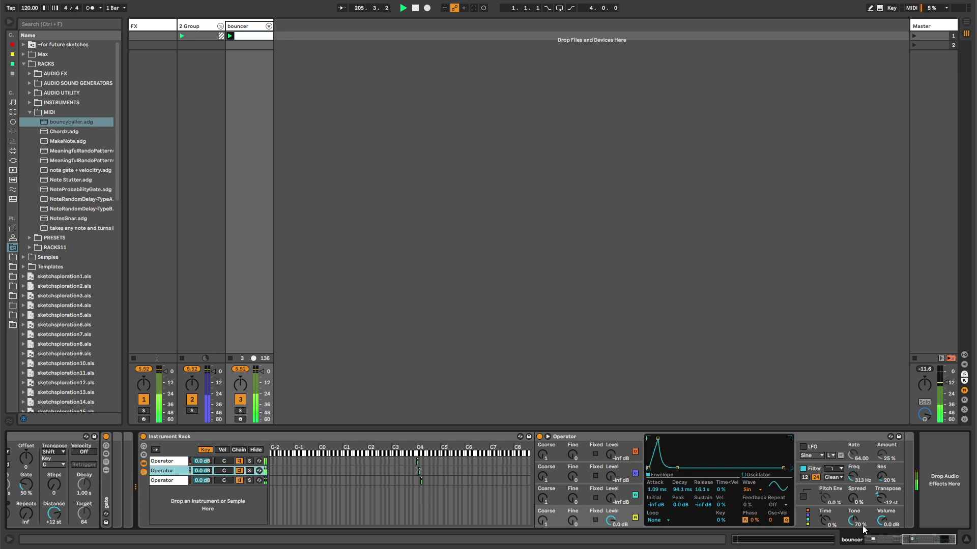
pyautogui.moveTo(657, 438); pyautogui.dragTo(655, 438)
pyautogui.moveTo(881, 476); pyautogui.dragTo(852, 463)
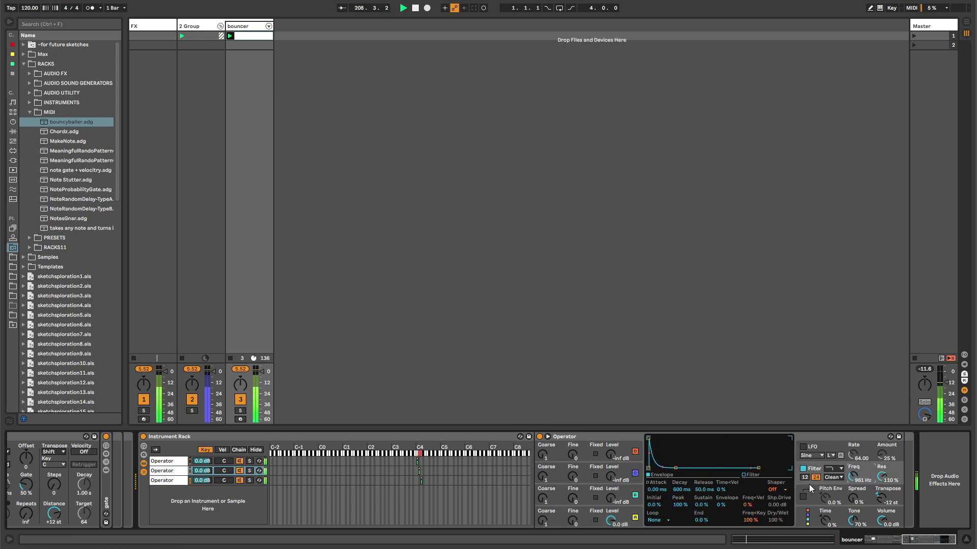
# Step: Tighten the third Operator's amplitude envelope to a 0.43 ms attack and a 25.3 ms decay
pyautogui.click(272, 480)
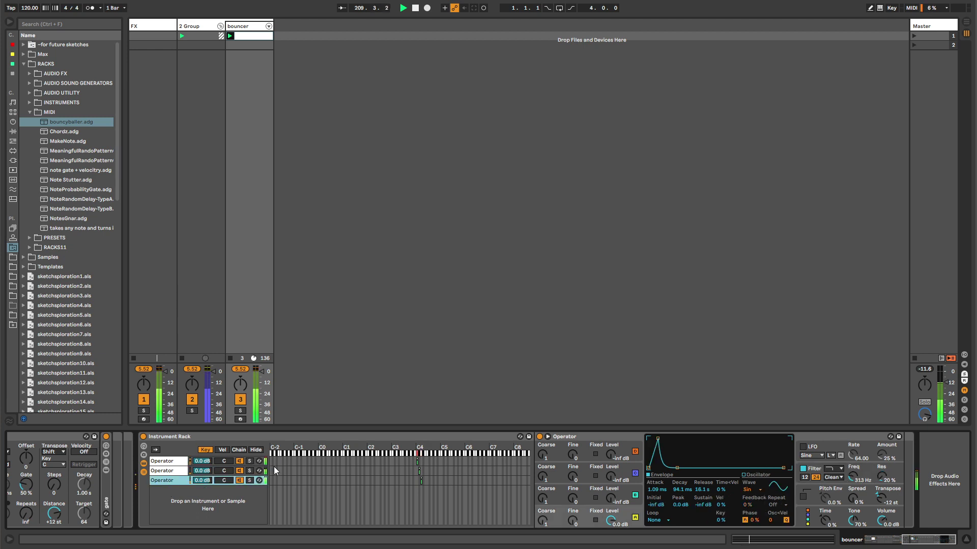
pyautogui.moveTo(658, 438); pyautogui.dragTo(667, 467)
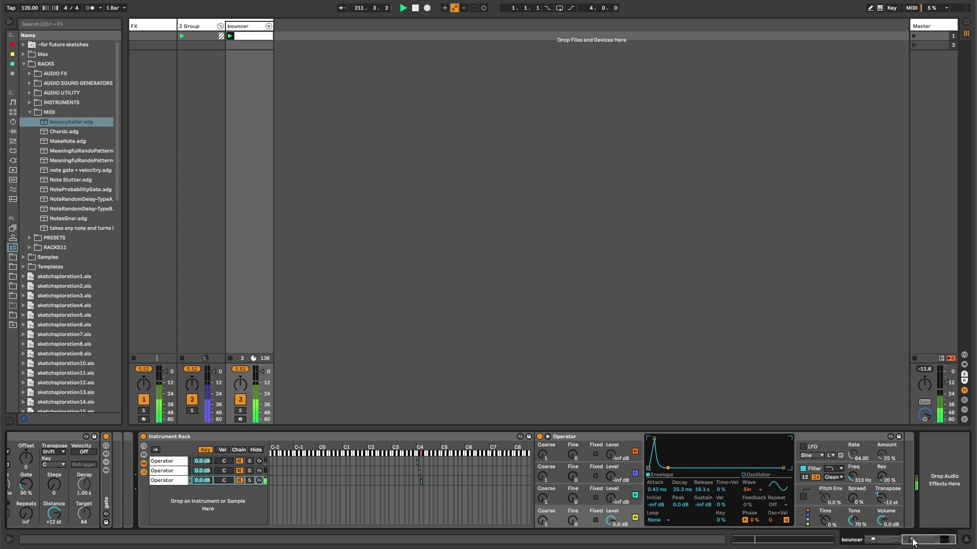
# Step: Duplicate the D chain in the bouncyballer rack and shift the copy's key zone one semitone up
pyautogui.moveTo(913, 542); pyautogui.dragTo(874, 542)
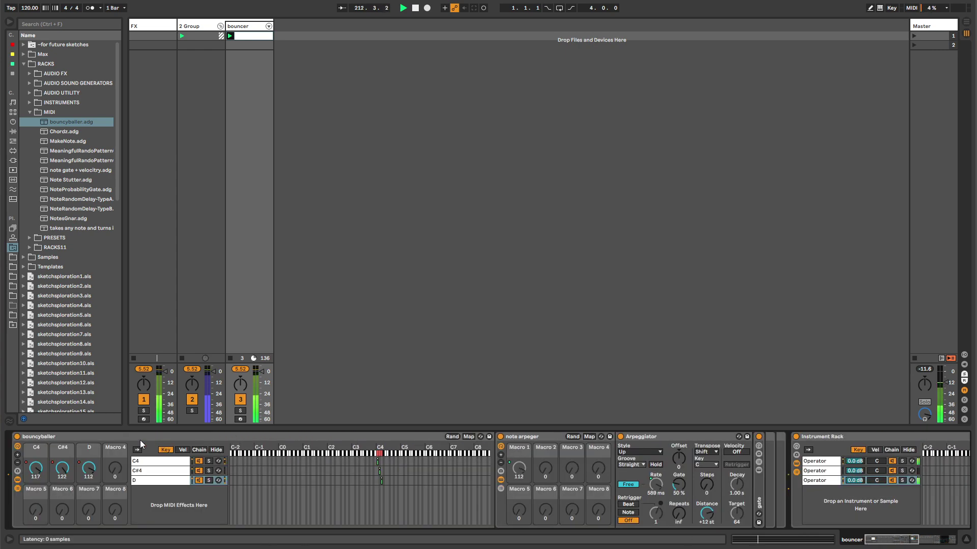
pyautogui.click(148, 481)
pyautogui.hotkey('ctrl', 'd')
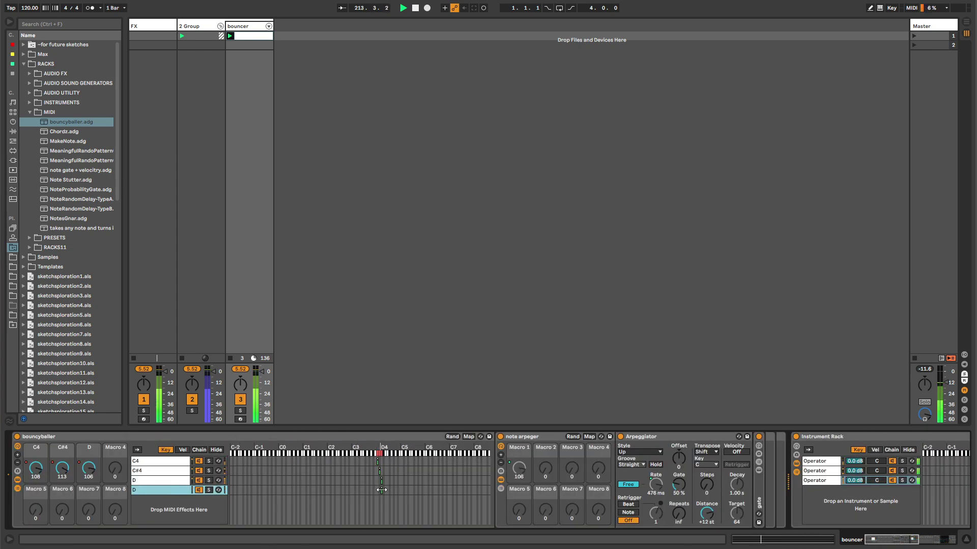
pyautogui.moveTo(381, 489); pyautogui.dragTo(384, 490)
# Step: Show the note arpeger rack's chain list and look through its key, velocity and chain zone editors
pyautogui.click(113, 467)
pyautogui.click(662, 453)
pyautogui.click(501, 489)
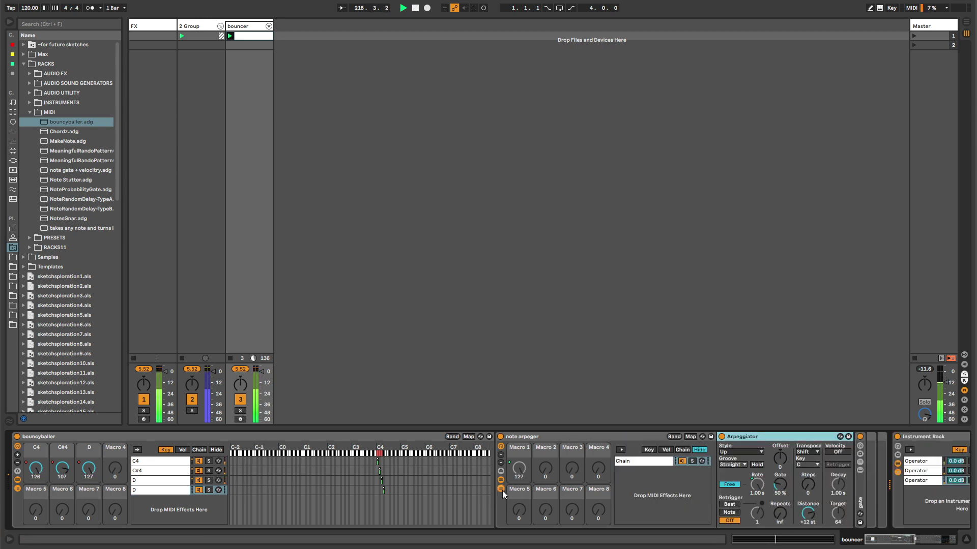
pyautogui.click(649, 450)
pyautogui.click(666, 450)
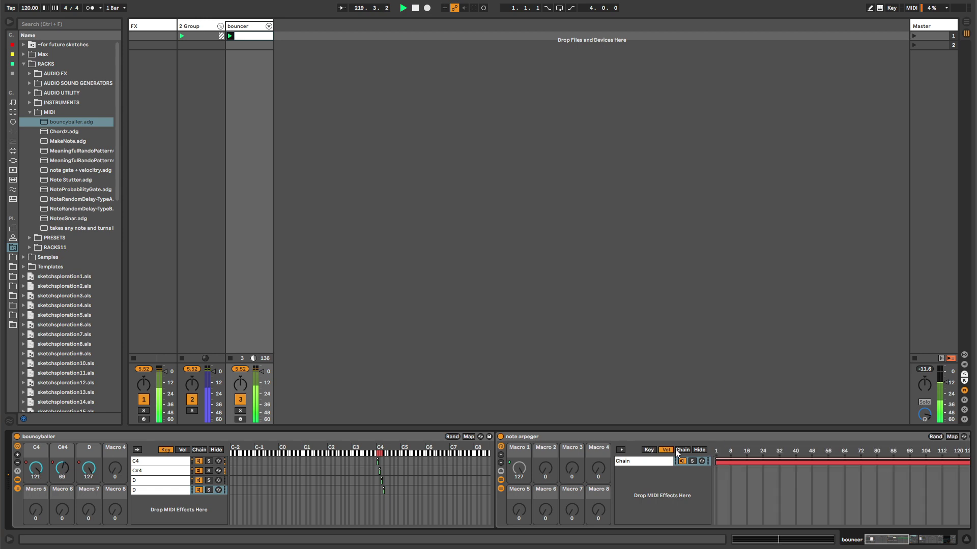
pyautogui.click(687, 450)
pyautogui.click(694, 450)
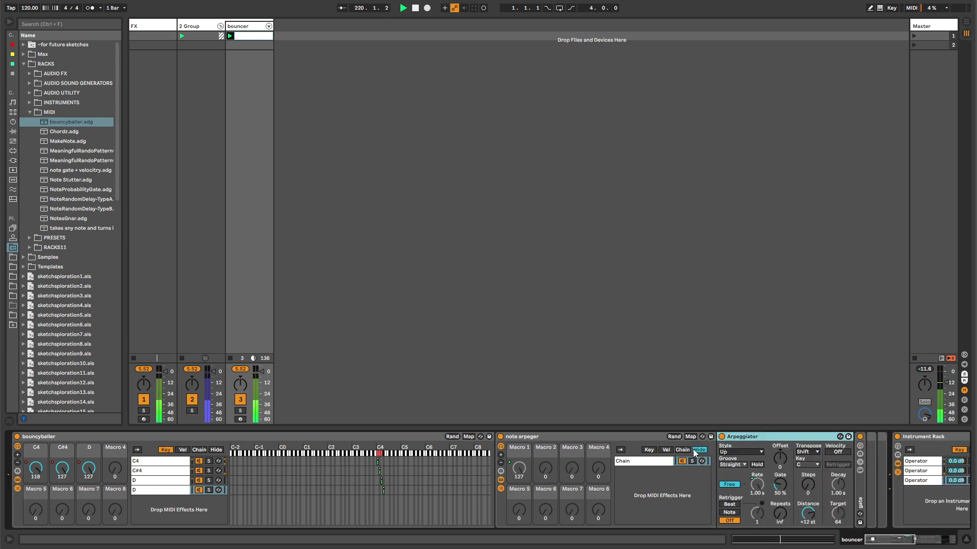
pyautogui.click(529, 435)
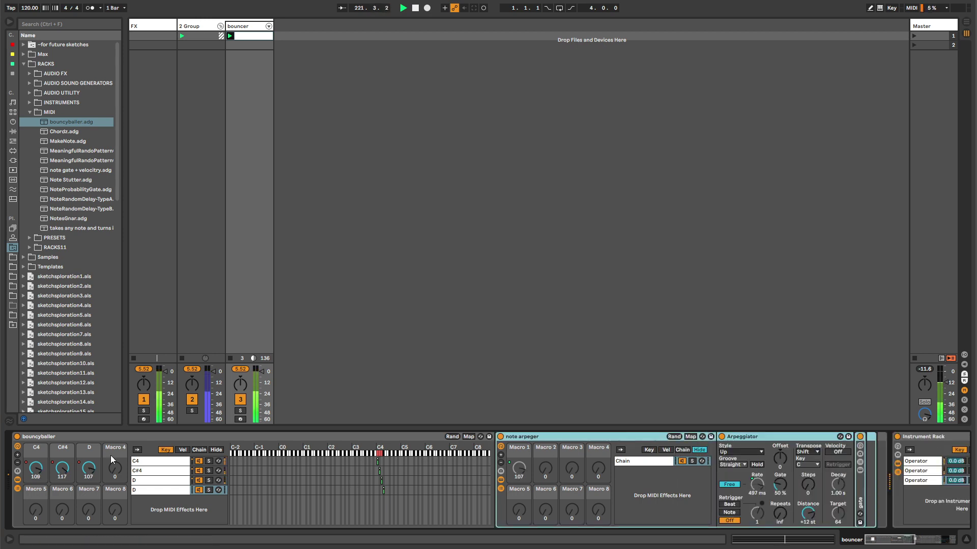
# Step: Map Macro 1 of the duplicated chain's note arpeger to the fourth bouncyballer macro instead of the D macro
pyautogui.click(135, 490)
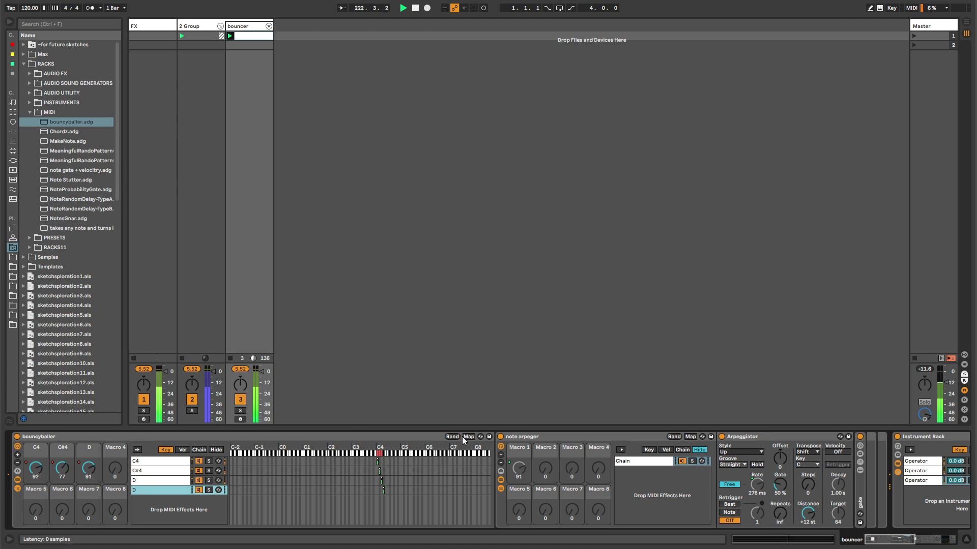
pyautogui.click(468, 437)
pyautogui.click(516, 466)
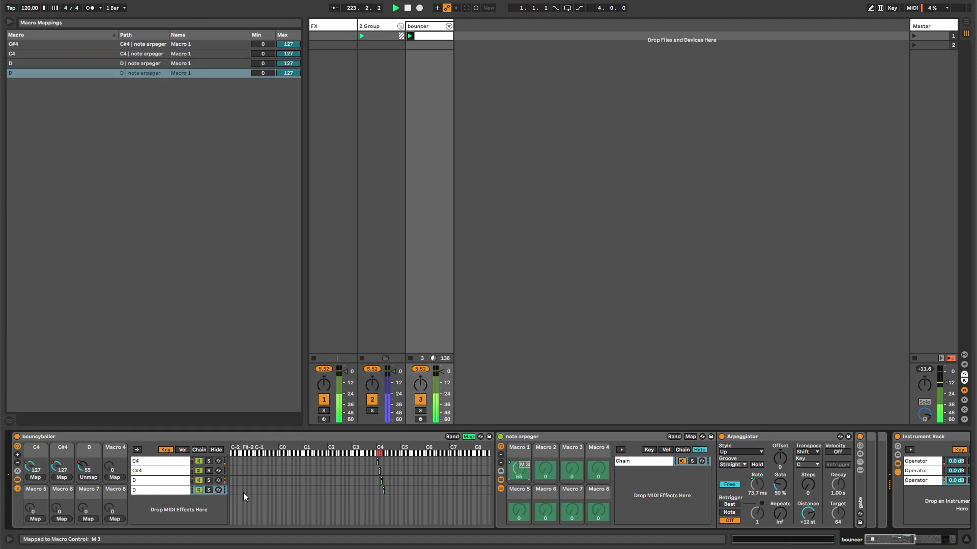
pyautogui.click(112, 478)
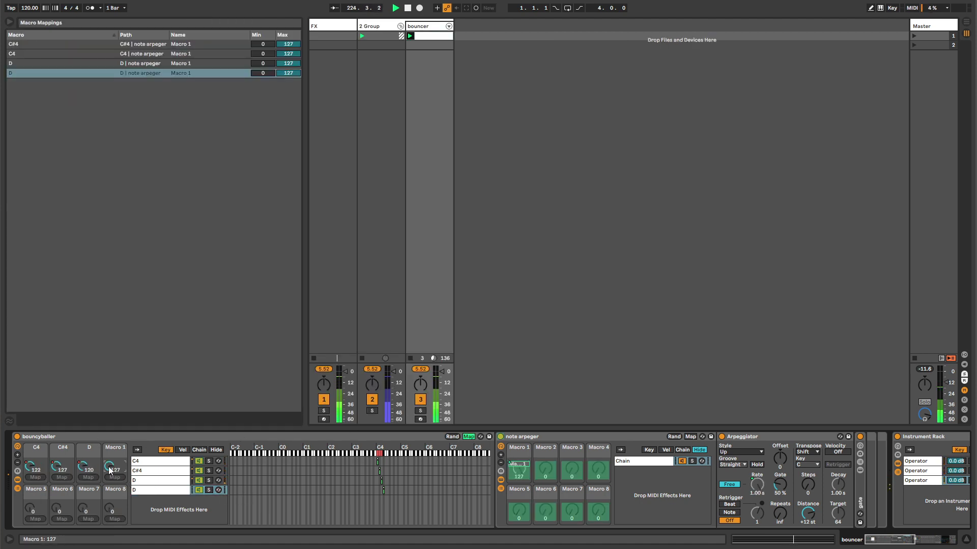
pyautogui.click(469, 437)
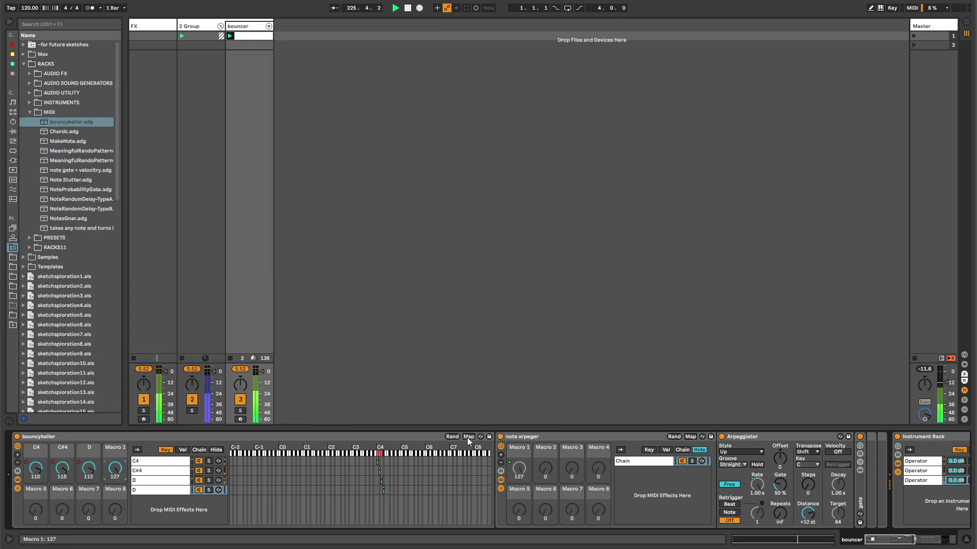
# Step: Unfold the gate rack and select the bouncyballer rack's newly mapped fourth macro
pyautogui.doubleClick(859, 491)
pyautogui.click(875, 539)
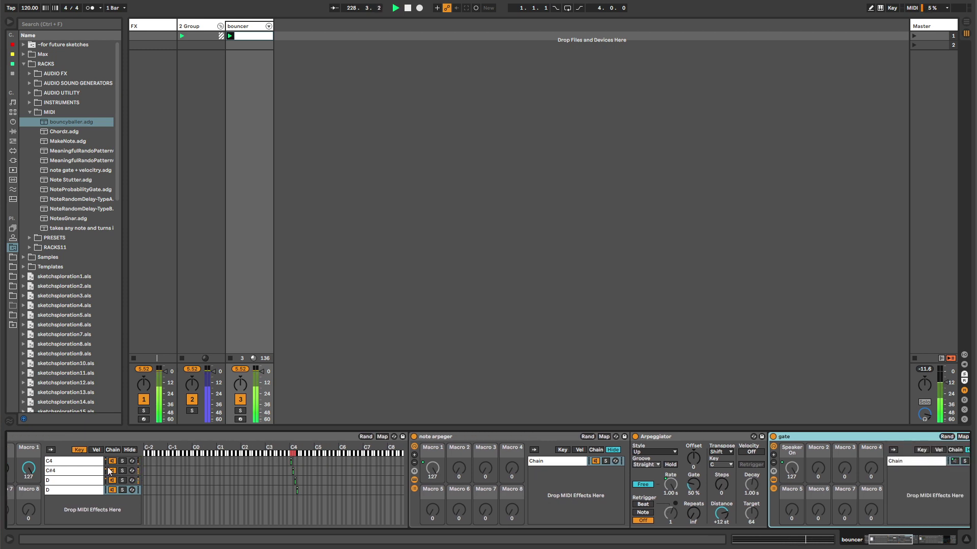
pyautogui.click(28, 468)
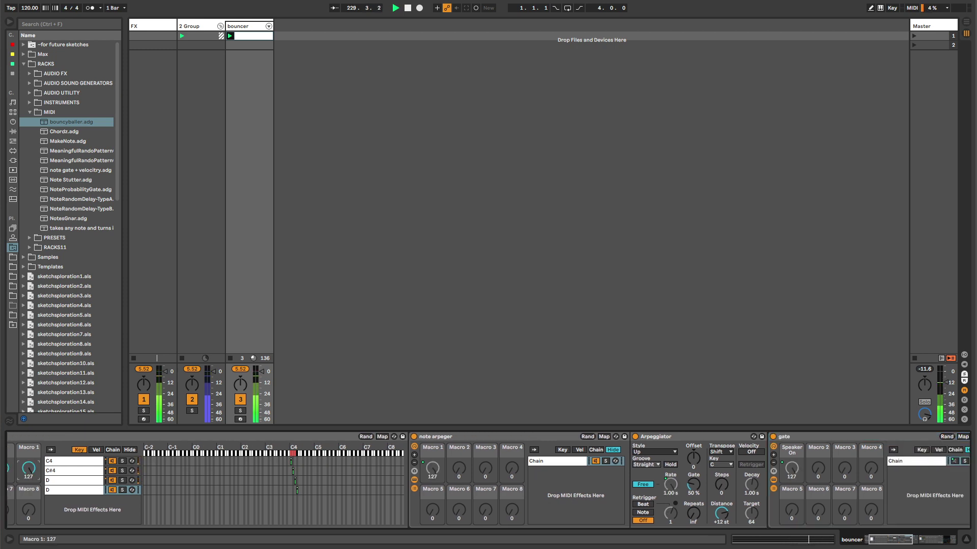
# Step: Rename the duplicated D chain to D#
pyautogui.doubleClick(60, 489)
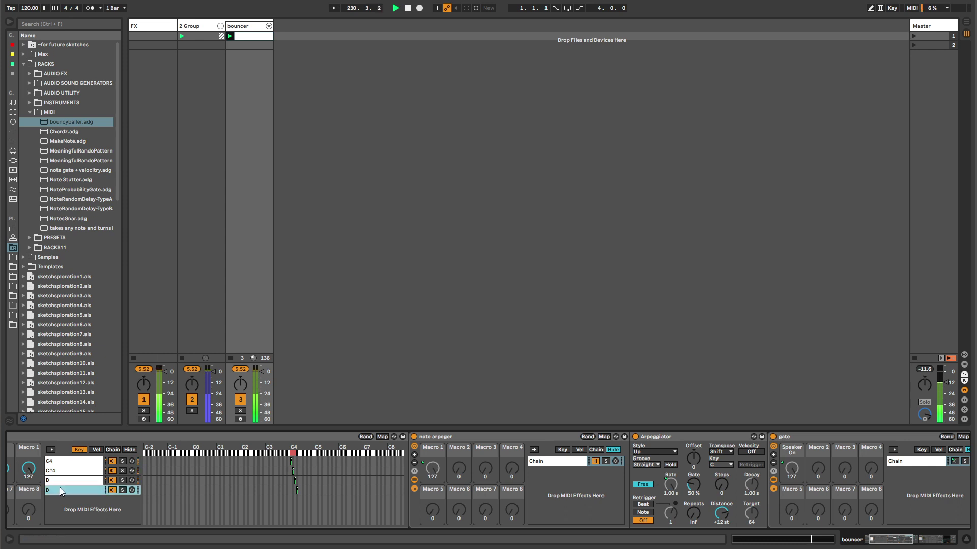
pyautogui.write('#')
pyautogui.press('Return')
# Step: Copy the long D4 note in the bouncer clip up to D#4 and check its alignment with the clip start
pyautogui.click(245, 36)
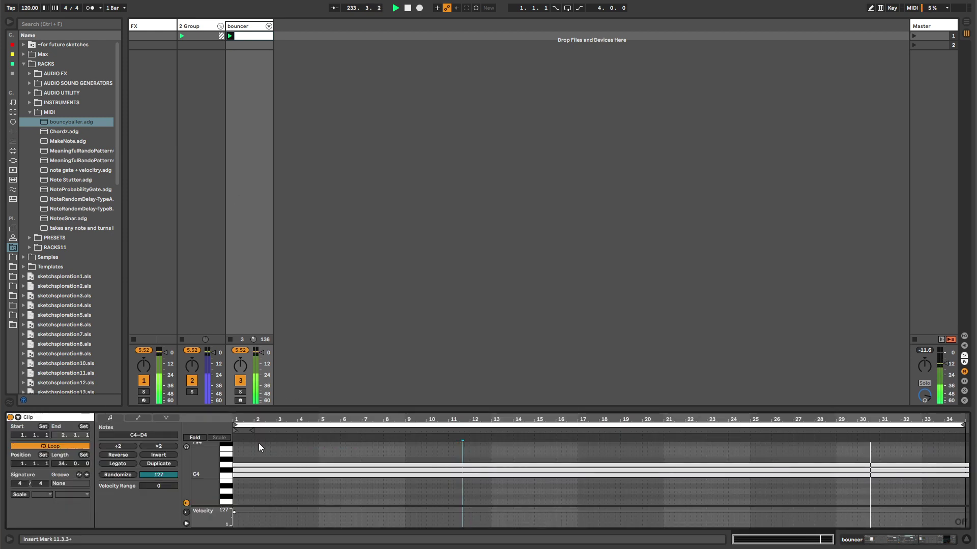
pyautogui.click(260, 466)
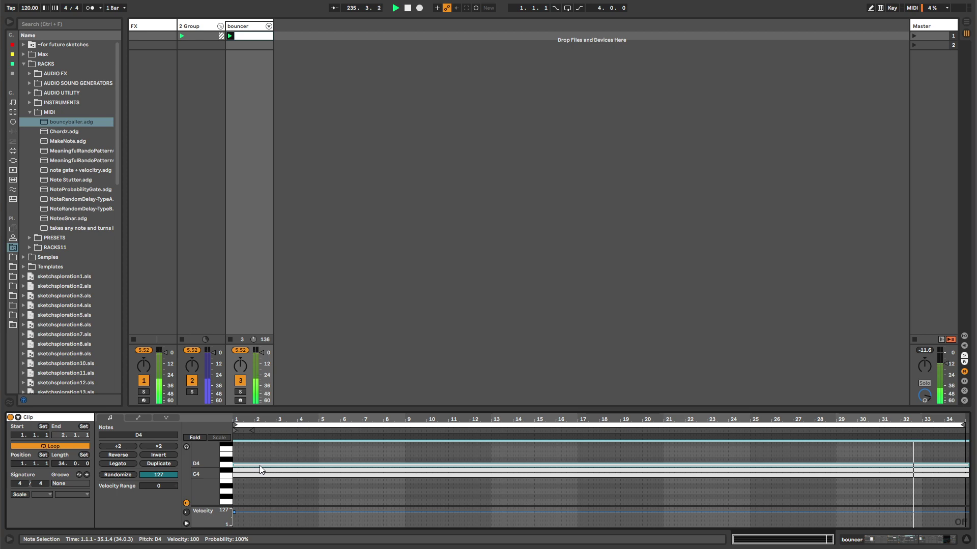
pyautogui.moveTo(260, 466); pyautogui.dragTo(246, 454)
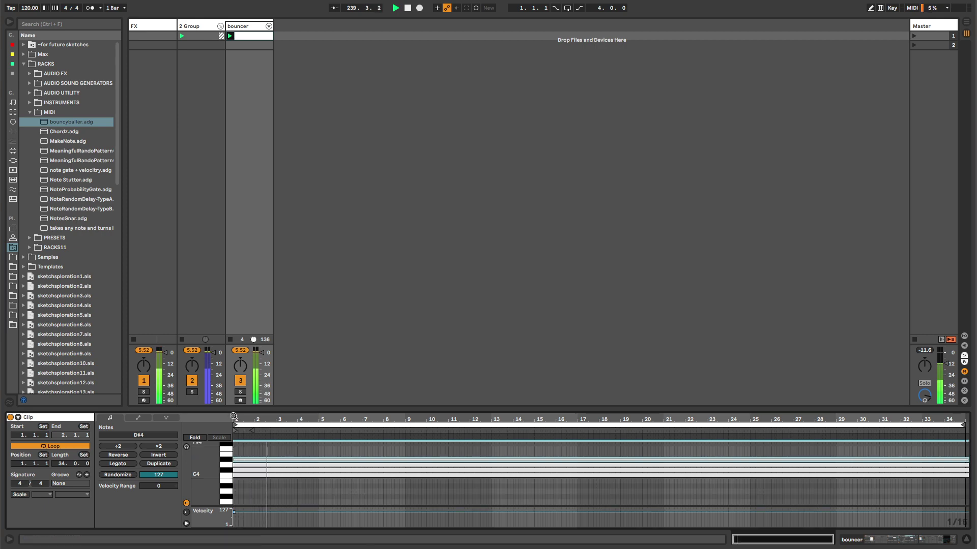
pyautogui.moveTo(233, 417); pyautogui.dragTo(258, 463)
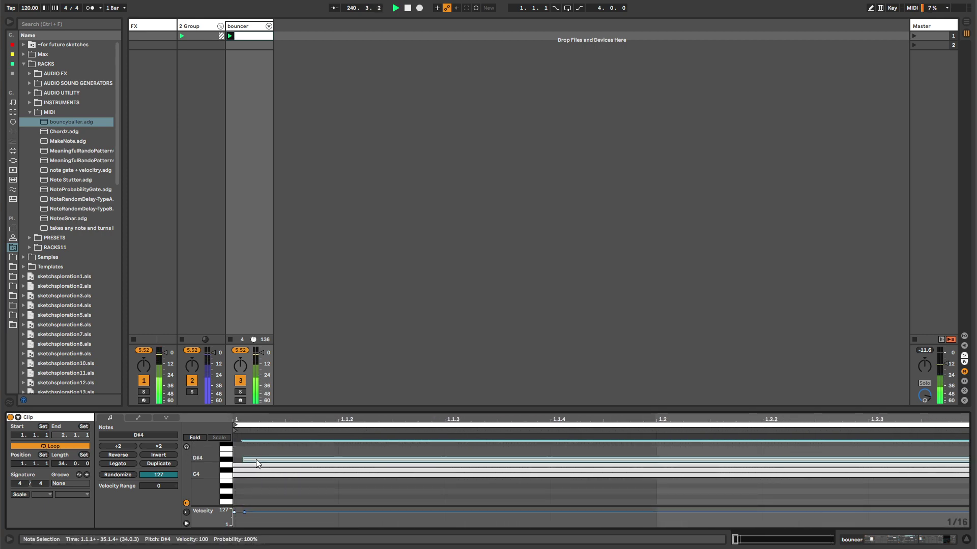
pyautogui.moveTo(262, 418); pyautogui.dragTo(234, 51)
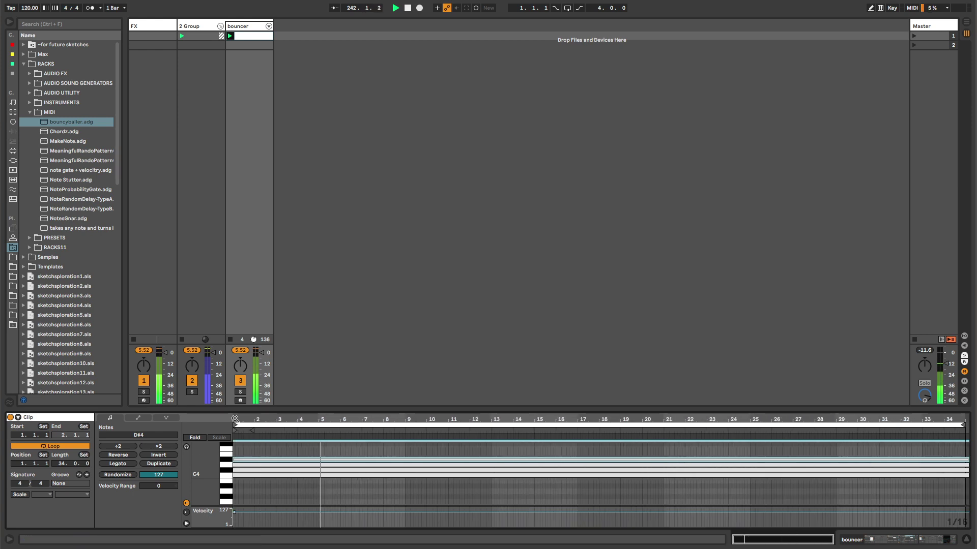
# Step: Duplicate the third Operator chain in the Instrument Rack, with the copy's key zone one semitone higher
pyautogui.click(233, 28)
pyautogui.moveTo(885, 542); pyautogui.dragTo(928, 541)
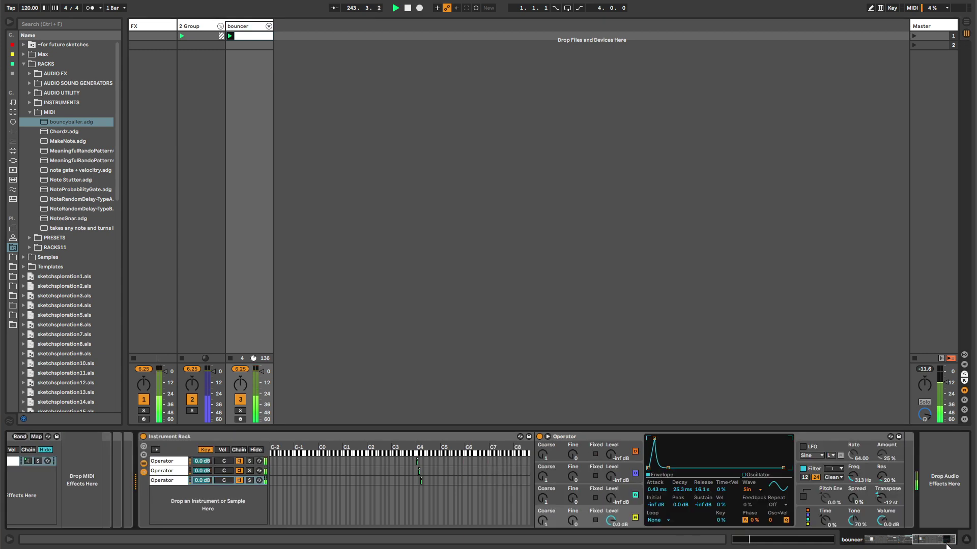
pyautogui.click(174, 482)
pyautogui.hotkey('ctrl', 'd')
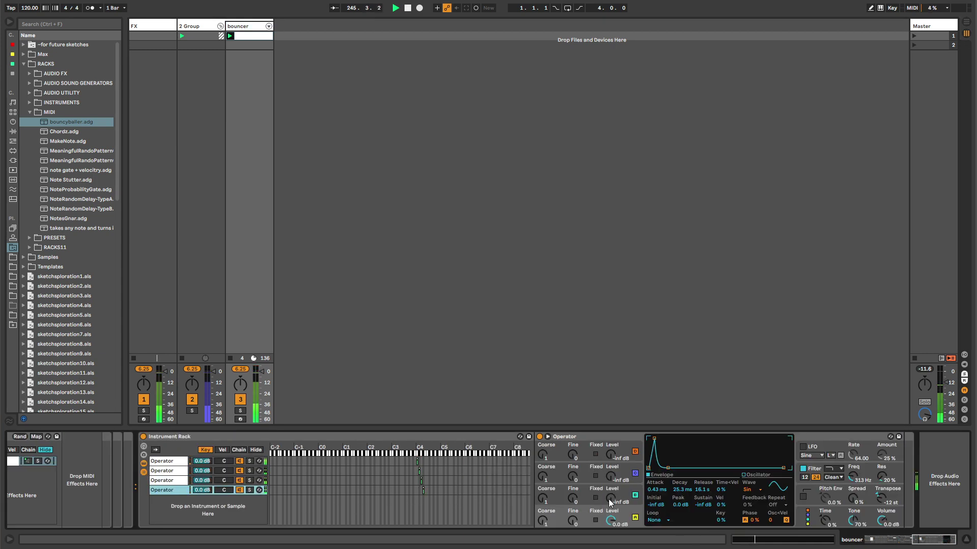
# Step: Set the fourth Operator's oscillator C to -15 dB with a 63.5 ms decay and -38 dB sustain
pyautogui.moveTo(611, 498); pyautogui.dragTo(610, 491)
pyautogui.moveTo(675, 439); pyautogui.dragTo(667, 461)
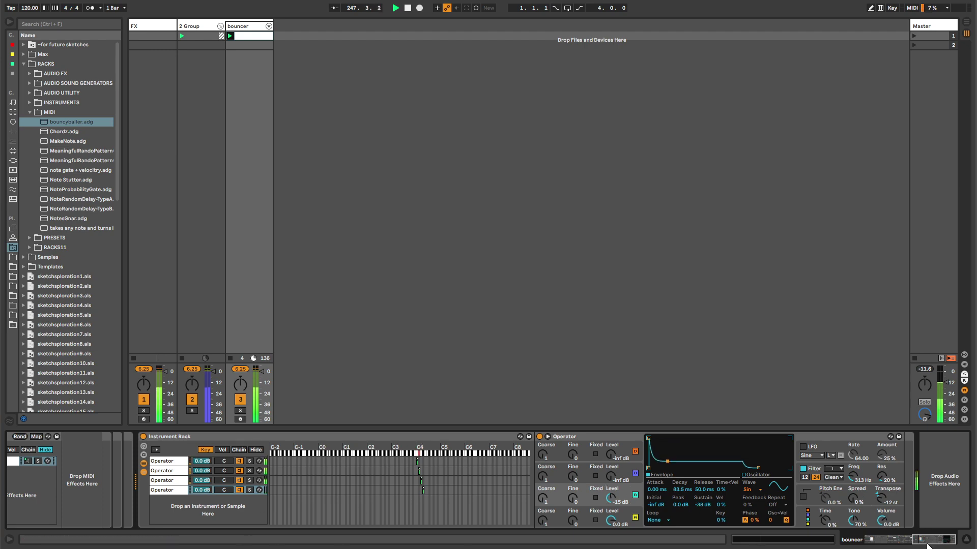
pyautogui.moveTo(927, 540); pyautogui.dragTo(863, 540)
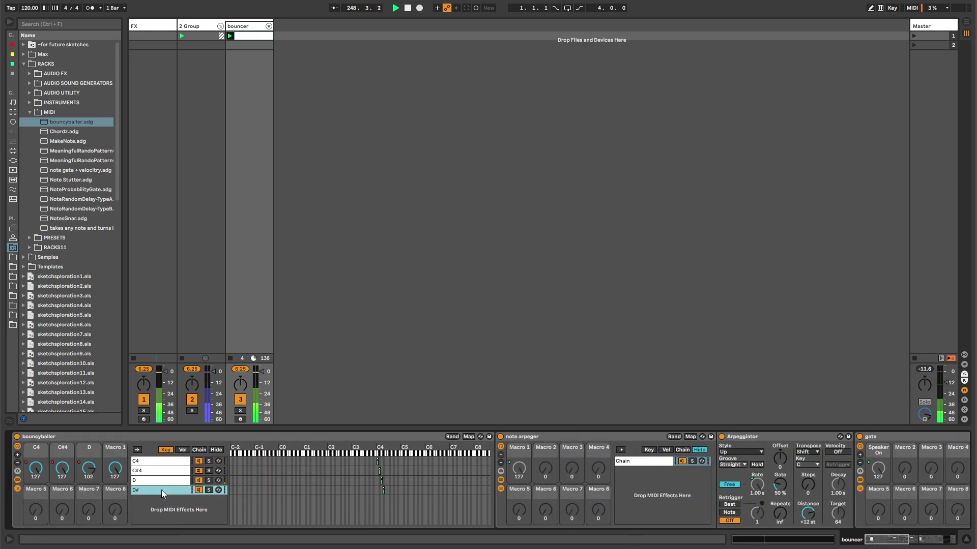
# Step: Add a deep dip near the start of the D macro's clip envelope and copy its first 13 bars
pyautogui.rightClick(91, 470)
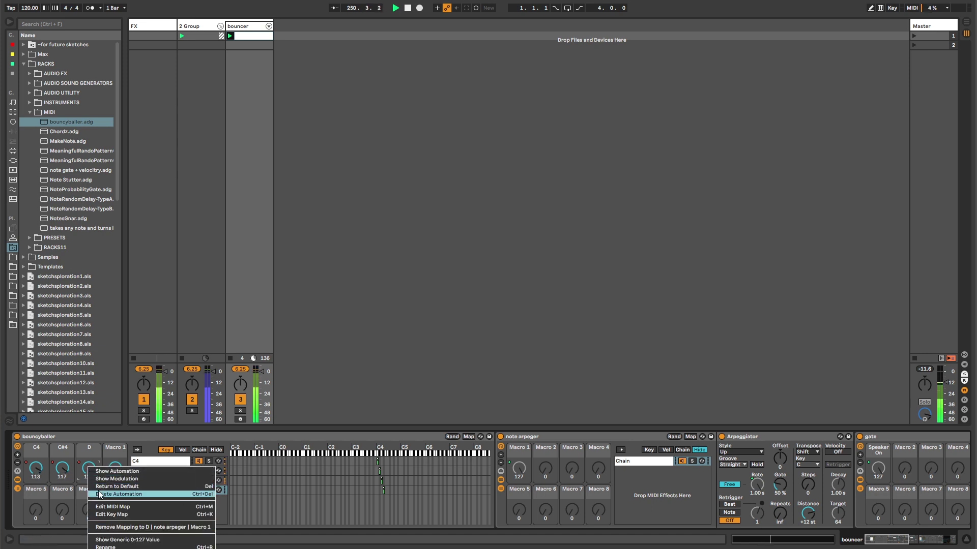
pyautogui.click(102, 472)
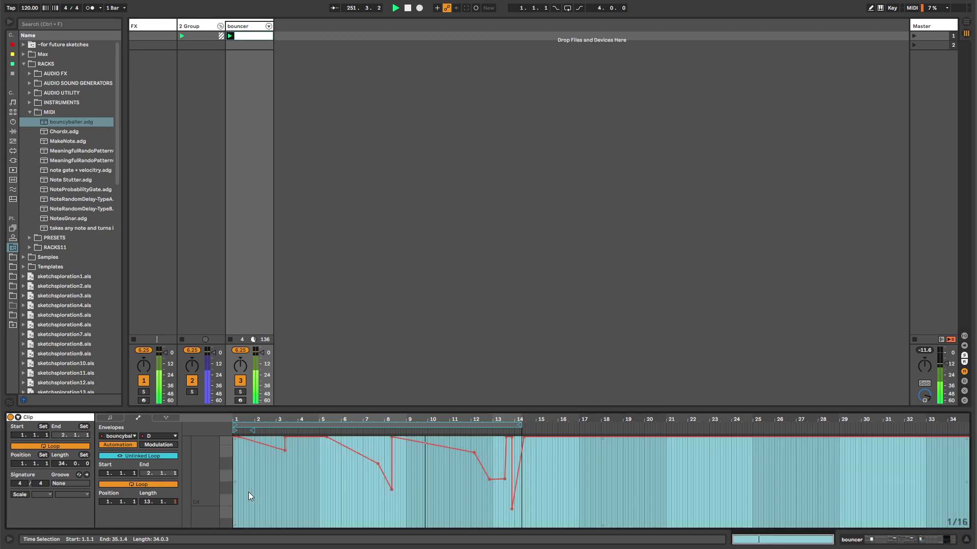
pyautogui.click(248, 493)
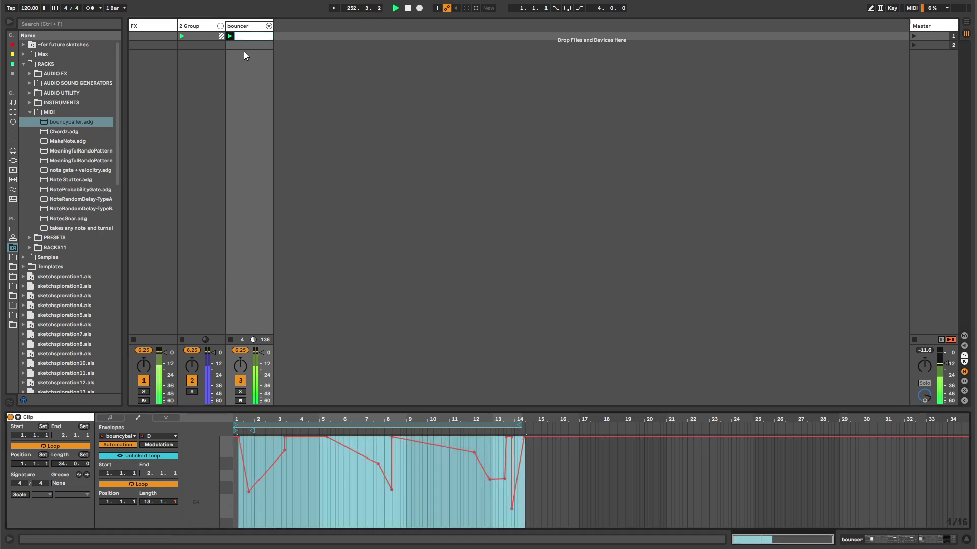
# Step: Paste the copied curve into the bouncer clip's Macro 1 automation and unlink that envelope's loop from the clip
pyautogui.click(240, 26)
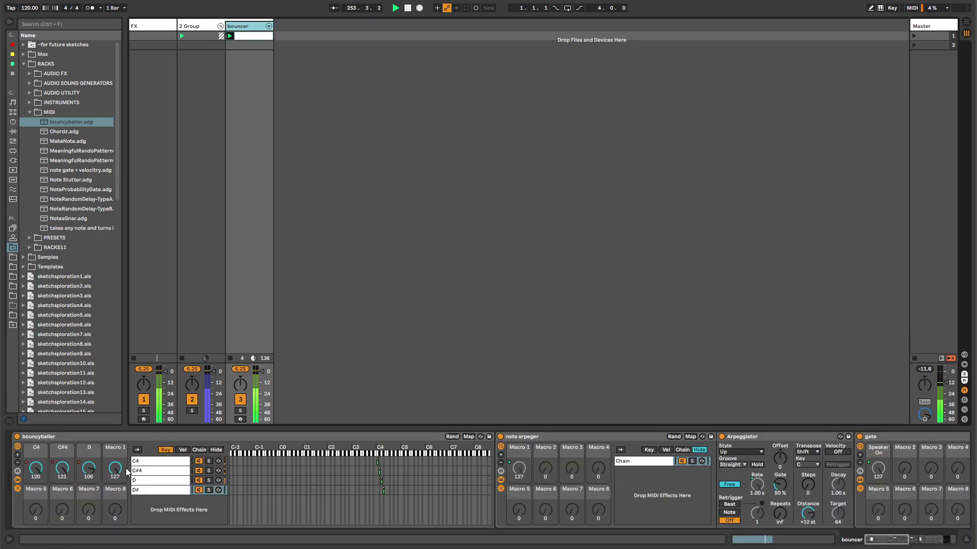
pyautogui.rightClick(114, 474)
pyautogui.click(151, 473)
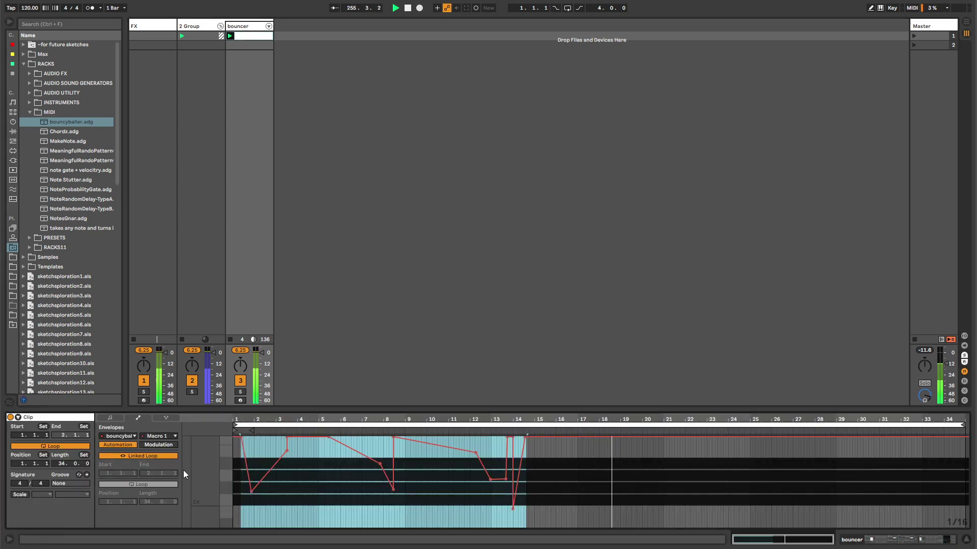
pyautogui.click(154, 456)
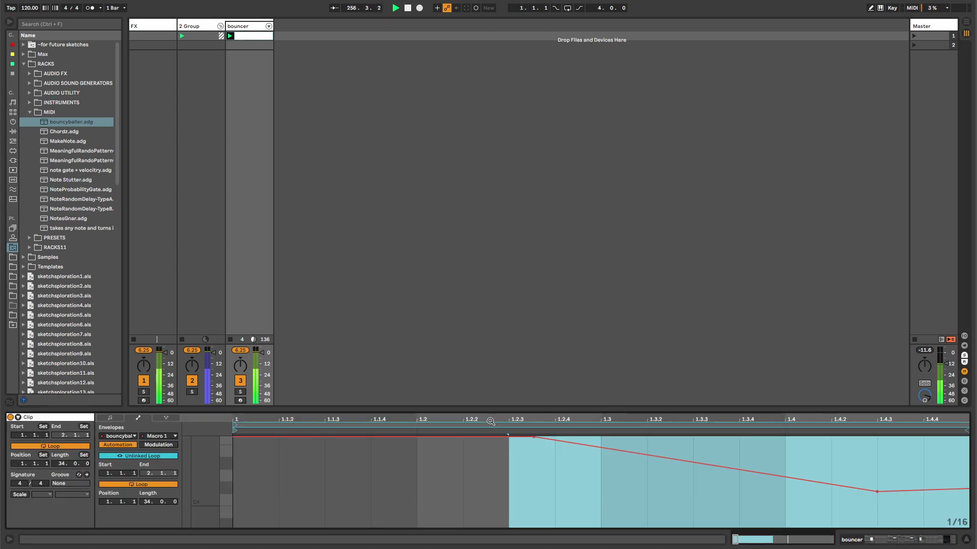
# Step: Reshape the Macro 1 envelope with a sharp drop after bar 5 rising to 127 just before bar 7, and remove the bar 8 dip
pyautogui.moveTo(490, 421); pyautogui.dragTo(385, 456)
pyautogui.click(328, 459)
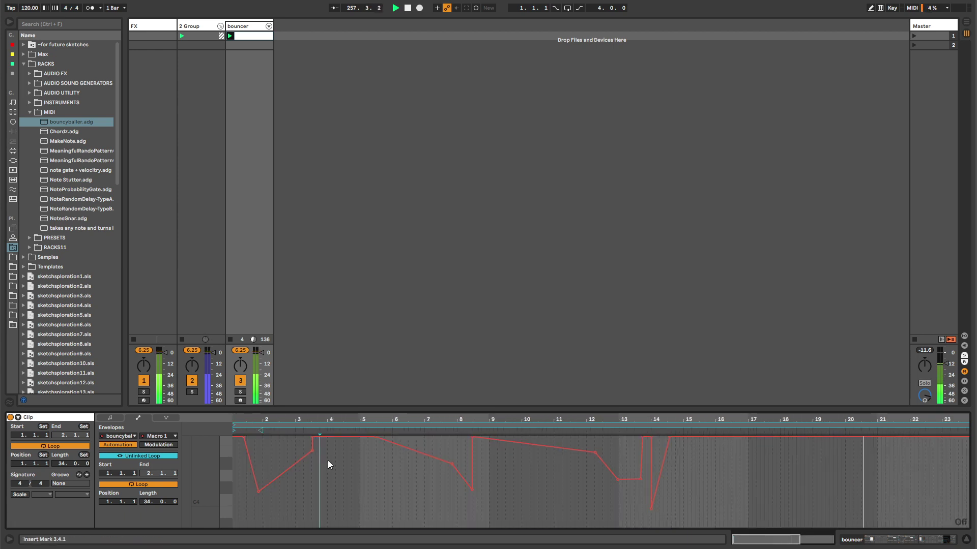
pyautogui.moveTo(416, 450); pyautogui.dragTo(376, 504)
pyautogui.moveTo(450, 465); pyautogui.dragTo(419, 438)
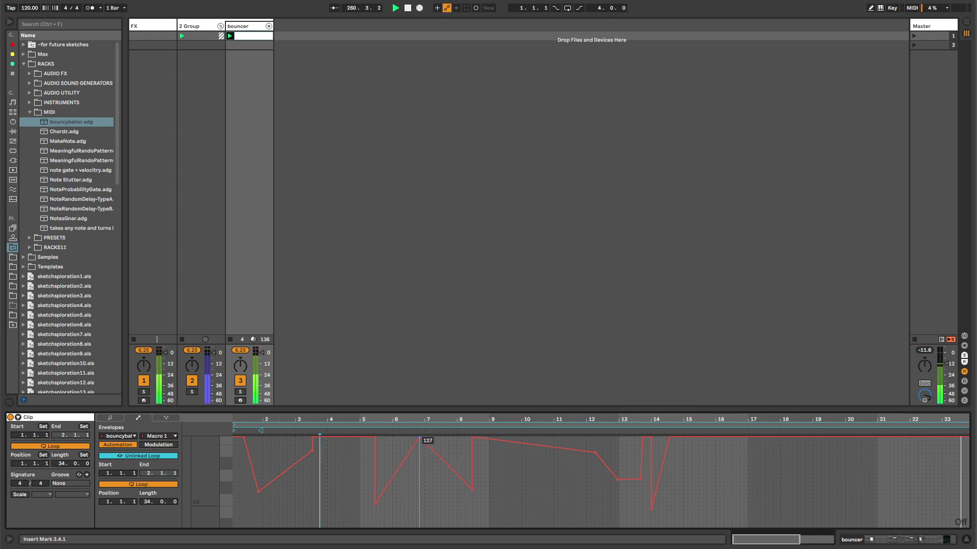
pyautogui.click(471, 490)
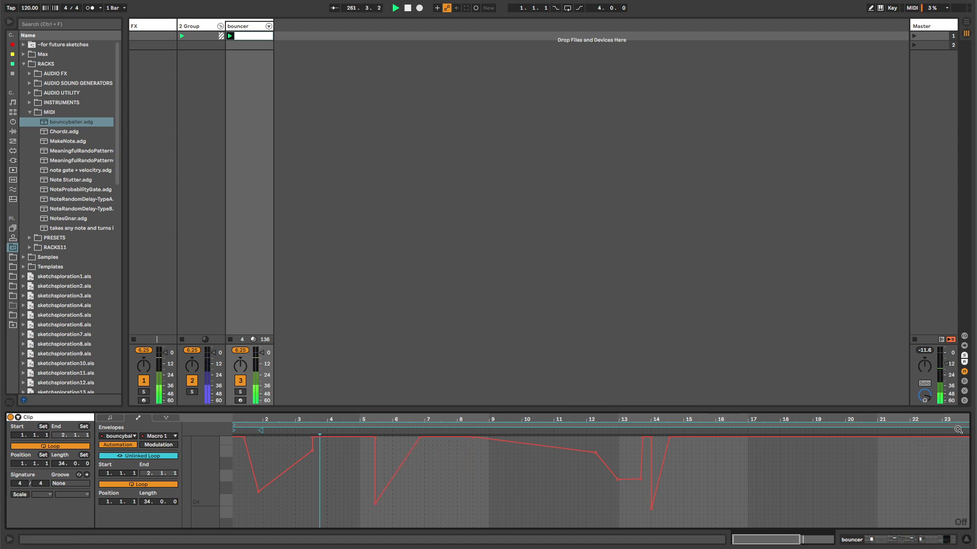
# Step: Shorten the Macro 1 envelope loop to about 14 bars and shift its last dip between bars 14 and 15
pyautogui.moveTo(814, 438); pyautogui.dragTo(691, 438)
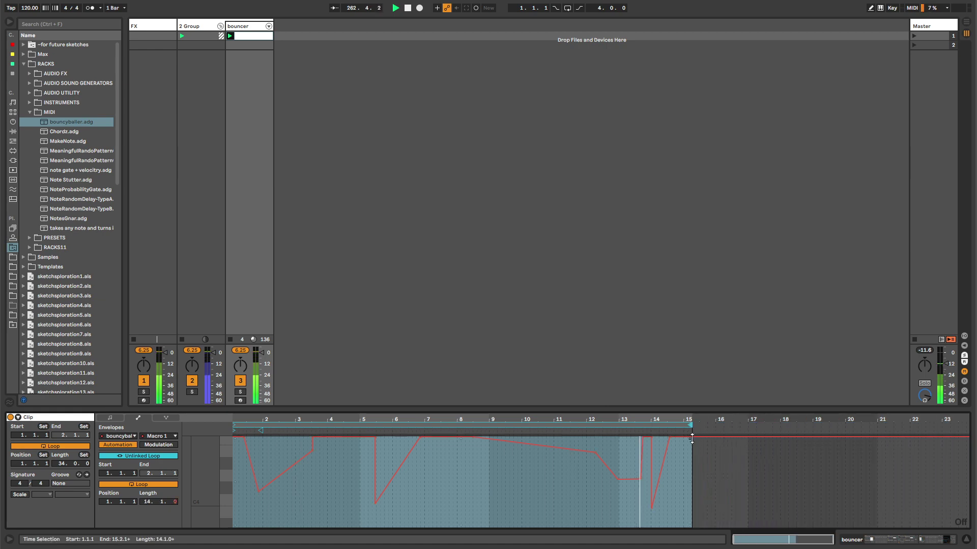
pyautogui.click(630, 512)
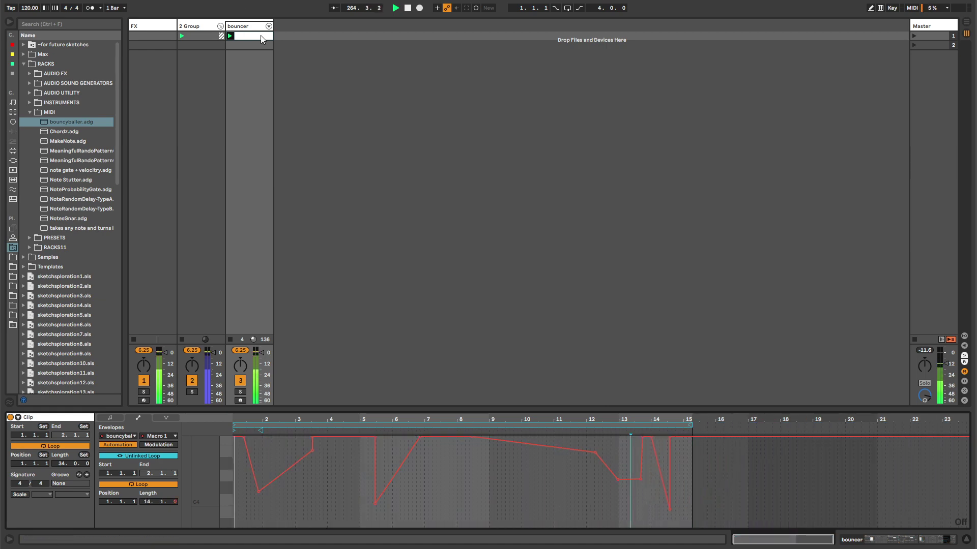
# Step: Relaunch the bouncer clip and check how the D# chain is triggered in the bouncyballer rack
pyautogui.hotkey('shift', 'Tab')
pyautogui.click(166, 491)
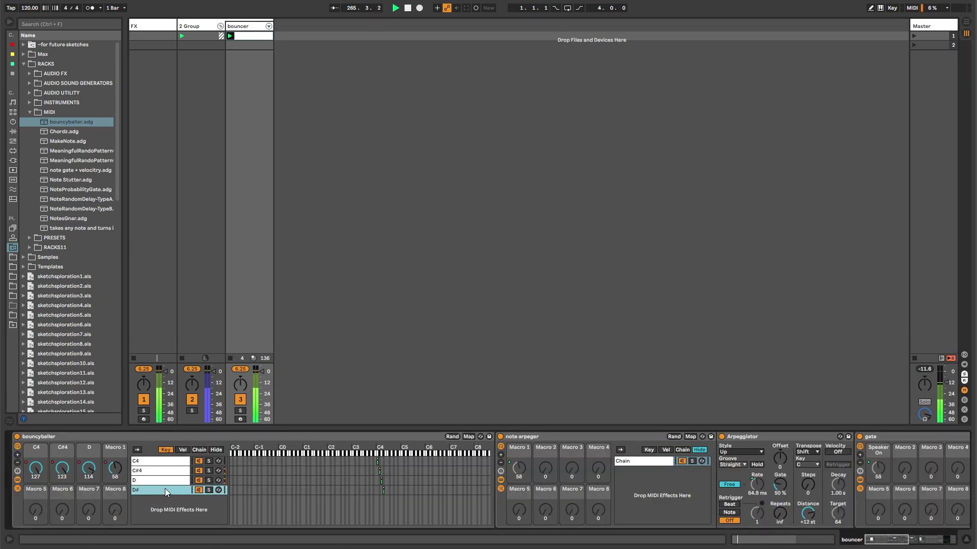
pyautogui.click(230, 36)
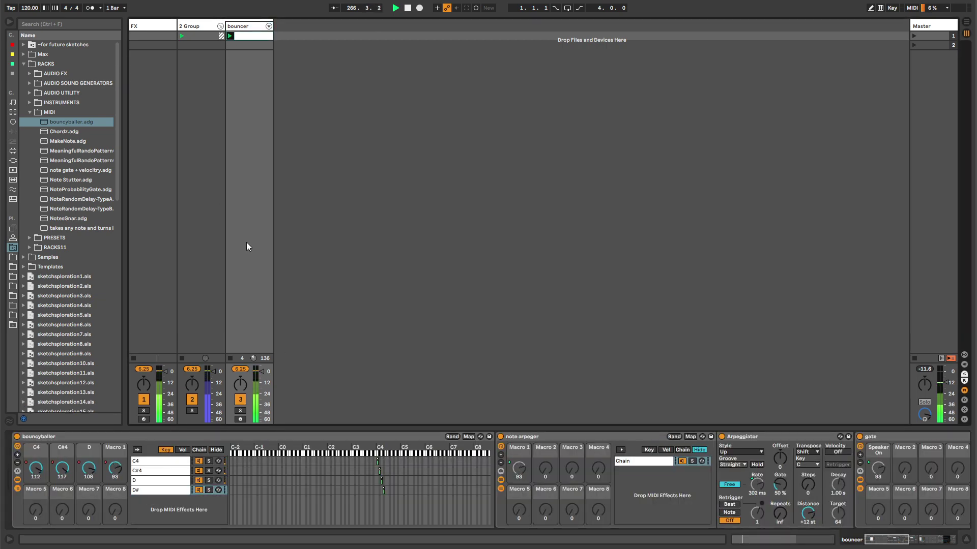
pyautogui.click(163, 492)
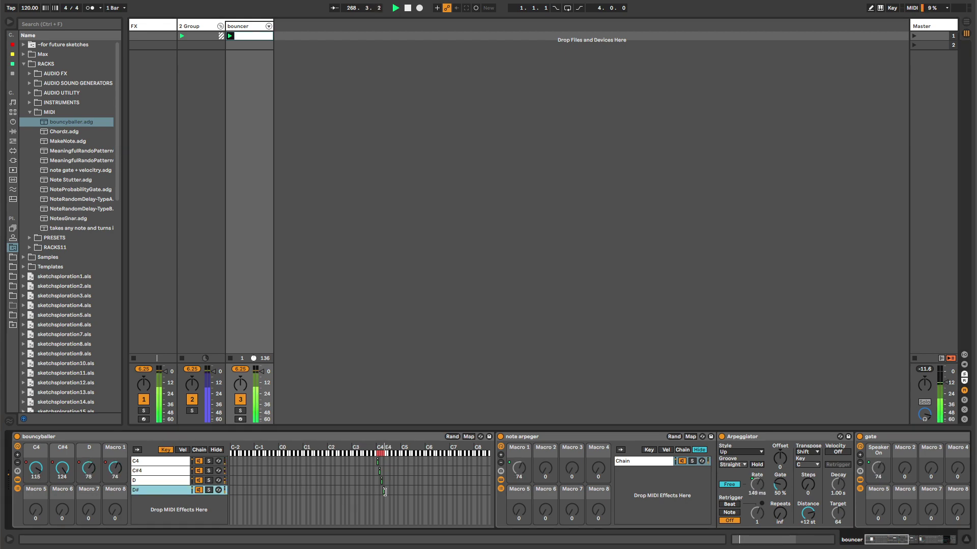
# Step: Shorten the release of oscillator A in the fourth Operator chain to 5.33 ms
pyautogui.scroll(-5, 882, 534)
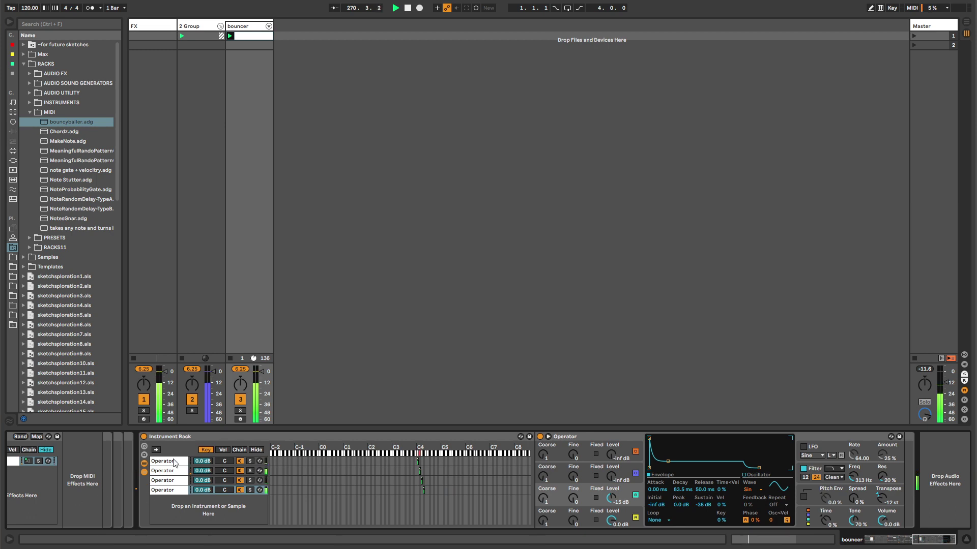
pyautogui.click(170, 491)
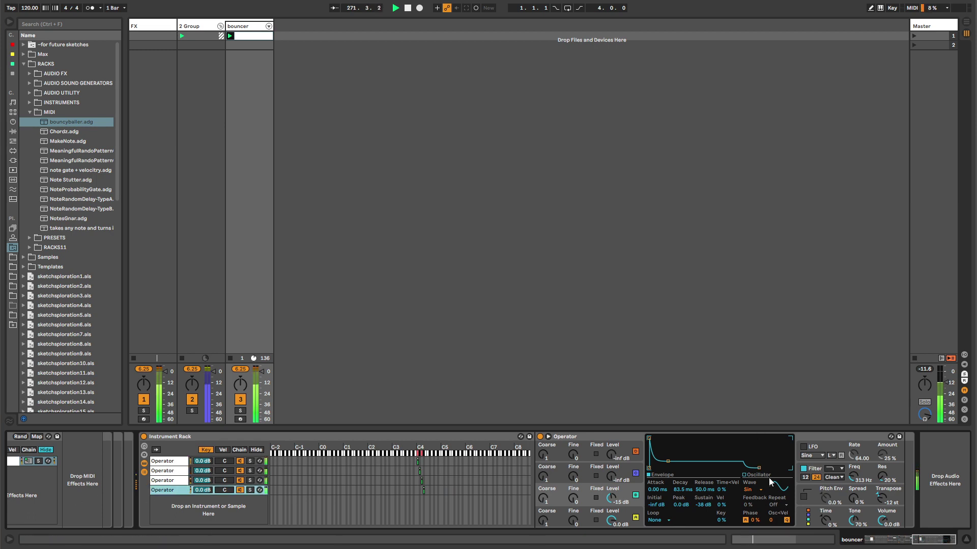
pyautogui.moveTo(762, 471); pyautogui.dragTo(693, 501)
pyautogui.click(642, 512)
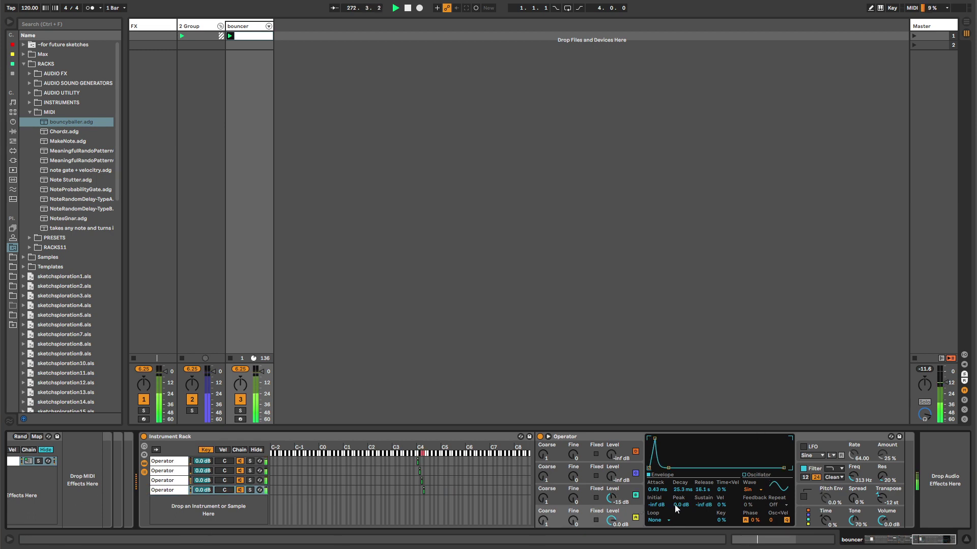
pyautogui.moveTo(783, 468); pyautogui.dragTo(743, 468)
# Step: Shorten the release of oscillator A in the third Operator chain to 3.31 ms and compare it with the second chain
pyautogui.click(178, 481)
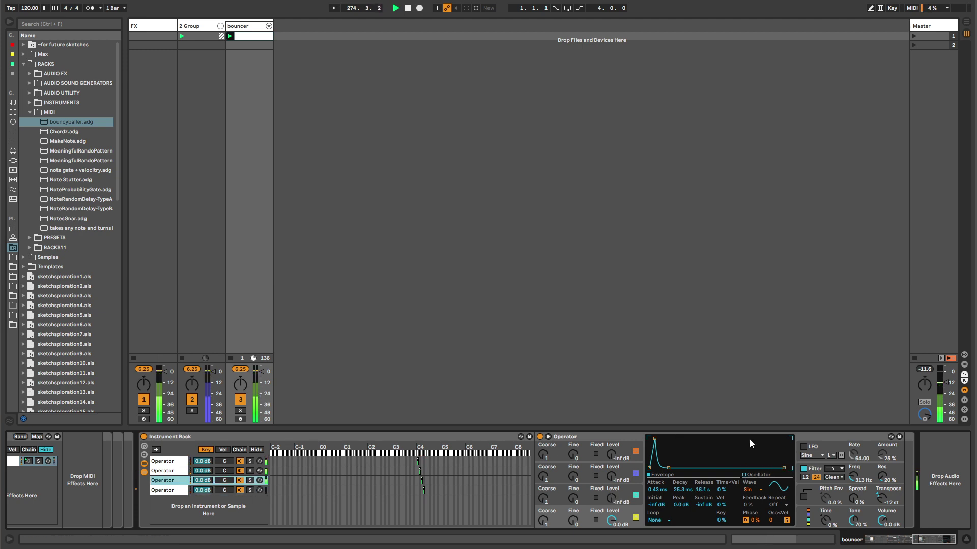
pyautogui.moveTo(783, 468); pyautogui.dragTo(743, 468)
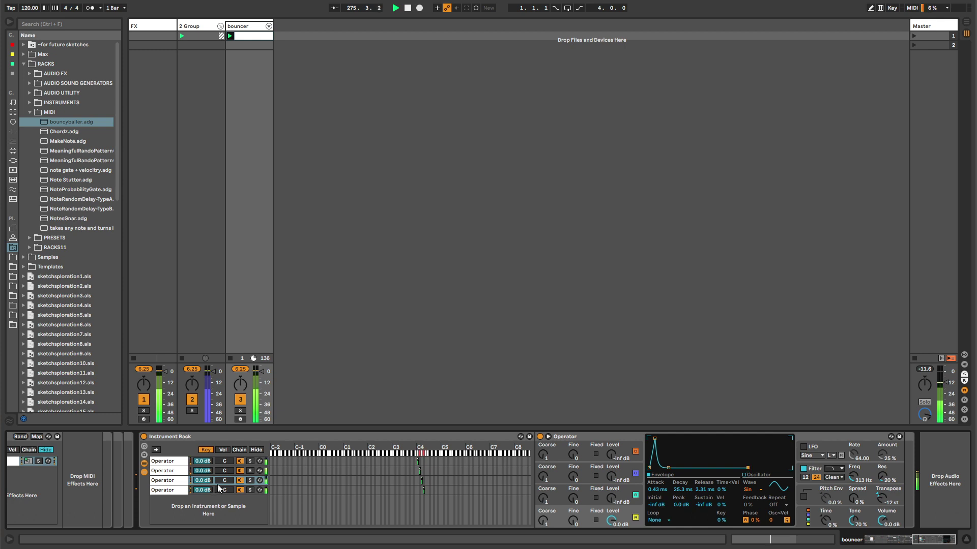
pyautogui.click(178, 472)
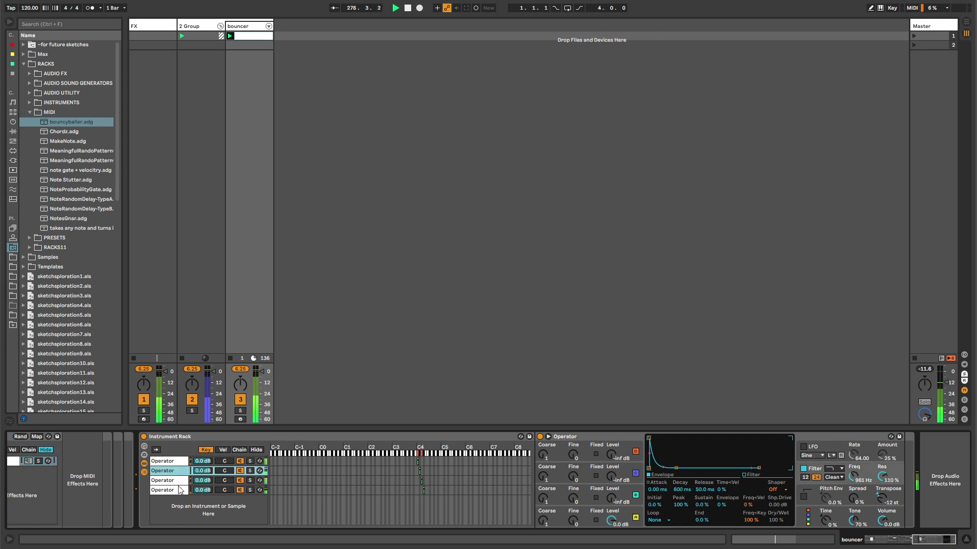
pyautogui.click(168, 480)
# Step: On the fourth Operator, set oscillator A's coarse tuning to 4, raise the filter frequency and set the resonance to 88%
pyautogui.click(179, 491)
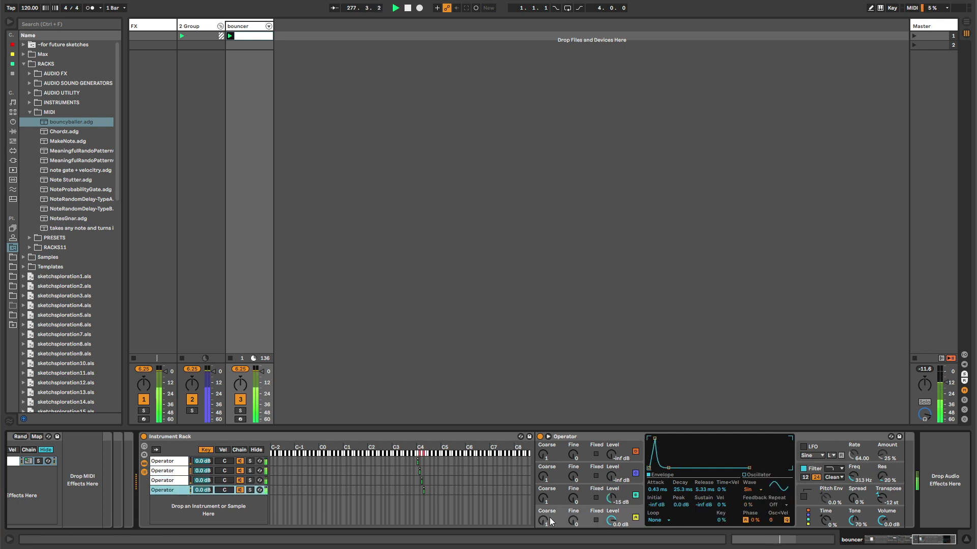
pyautogui.moveTo(550, 518); pyautogui.dragTo(550, 511)
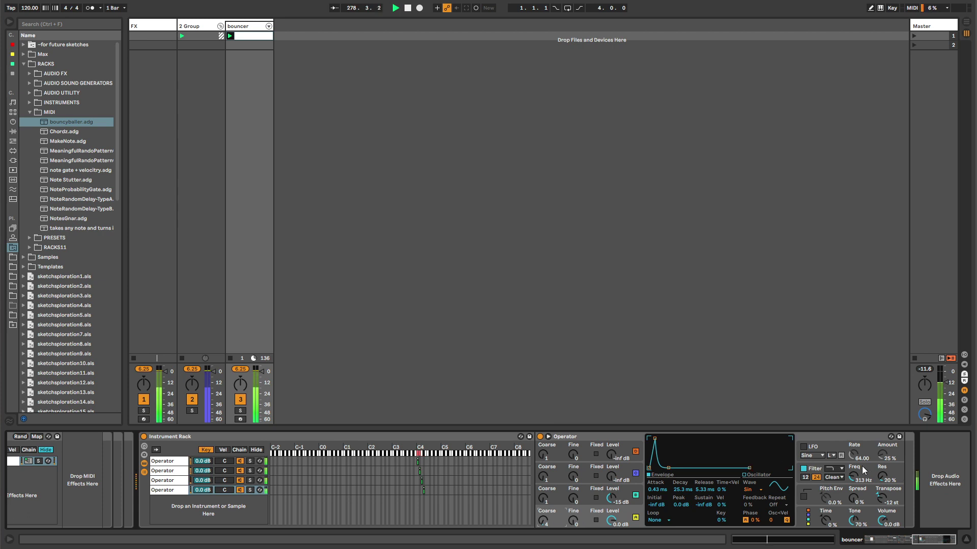
pyautogui.moveTo(853, 476); pyautogui.dragTo(853, 448)
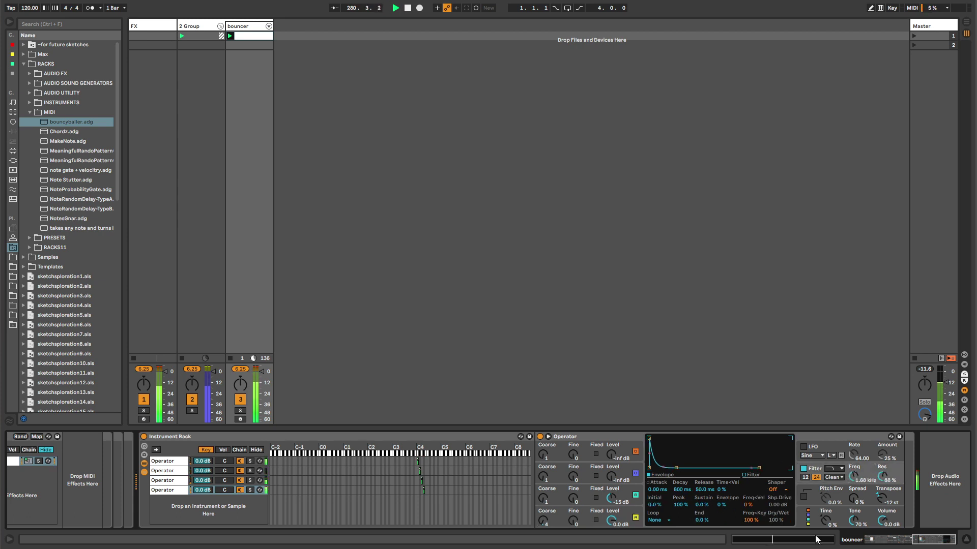
# Step: Show the fourth Operator's Filter Freq automation in the bouncer clip and unlink its loop with a length of 40 bars
pyautogui.rightClick(855, 476)
pyautogui.click(863, 486)
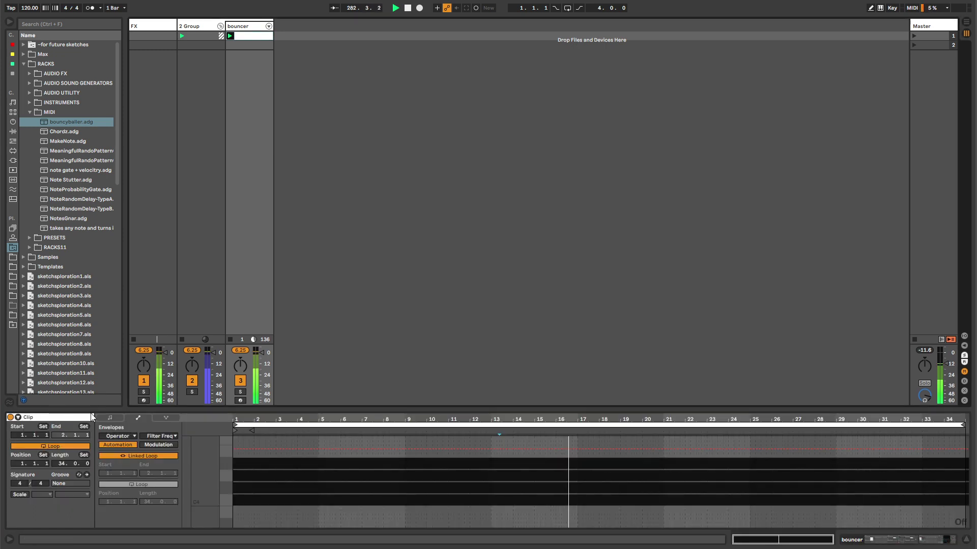
pyautogui.click(133, 456)
pyautogui.moveTo(146, 503); pyautogui.dragTo(146, 488)
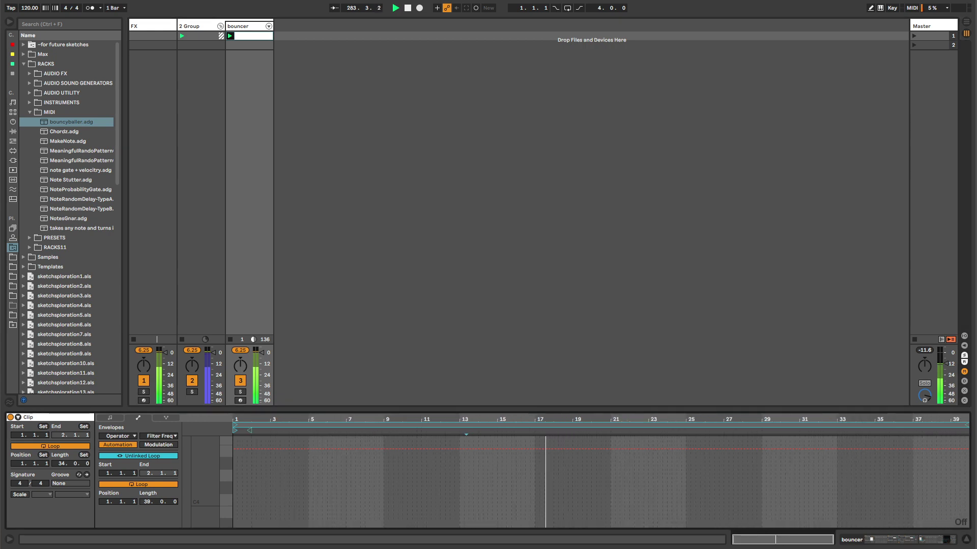
# Step: Draw a stepped Filter Freq envelope on a 1/1 grid, varying the cutoff from bar 1 to about bar 34
pyautogui.press('b')
pyautogui.hotkey('ctrl', '4')
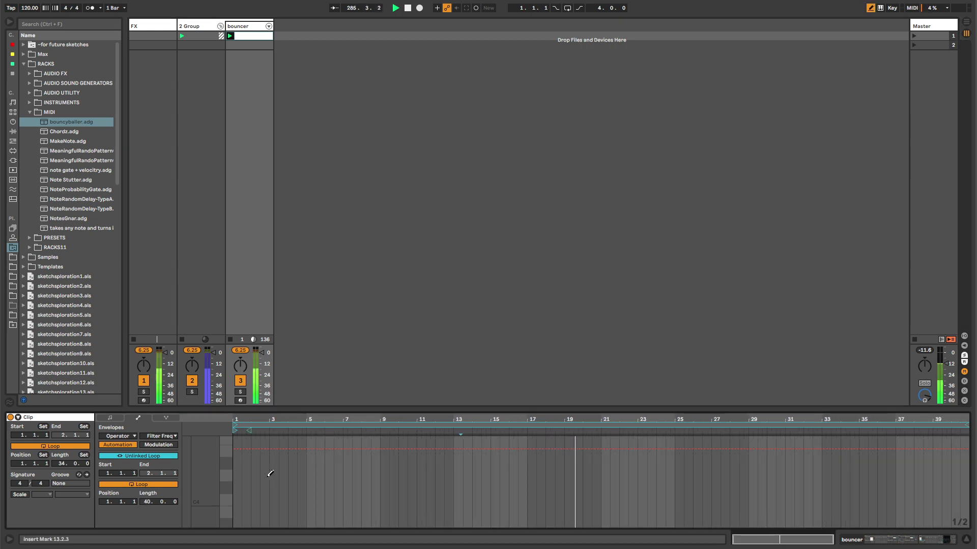
pyautogui.hotkey('ctrl', '2')
pyautogui.hotkey('ctrl', '2')
pyautogui.hotkey('ctrl', '2')
pyautogui.moveTo(242, 469)
pyautogui.mouseDown()
pyautogui.moveTo(265, 449)
pyautogui.moveTo(315, 466)
pyautogui.mouseUp()
pyautogui.moveTo(479, 462)
pyautogui.mouseDown()
pyautogui.moveTo(608, 460)
pyautogui.moveTo(631, 471)
pyautogui.moveTo(682, 463)
pyautogui.moveTo(566, 453)
pyautogui.moveTo(546, 471)
pyautogui.moveTo(349, 462)
pyautogui.moveTo(471, 467)
pyautogui.moveTo(458, 444)
pyautogui.moveTo(488, 451)
pyautogui.mouseUp()
pyautogui.moveTo(695, 457); pyautogui.dragTo(834, 468)
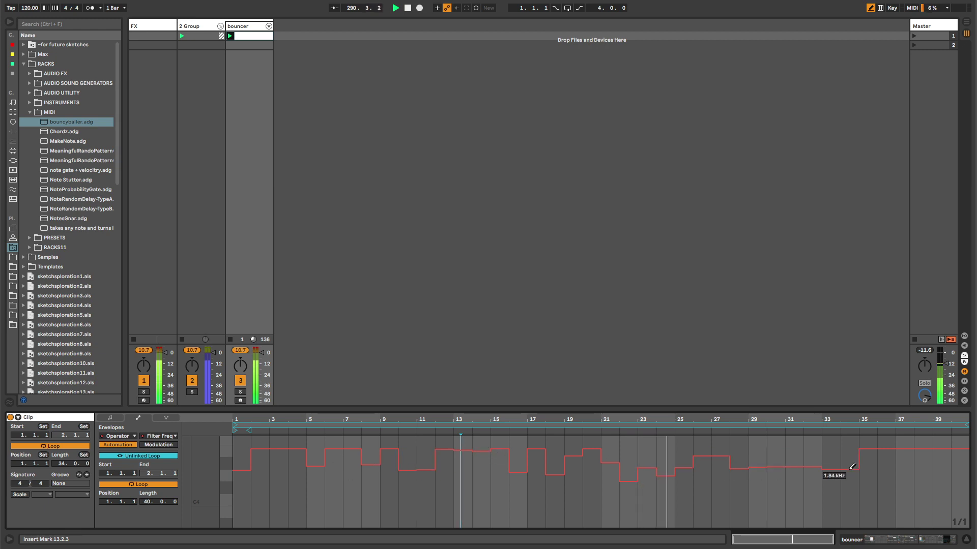
pyautogui.moveTo(750, 460); pyautogui.dragTo(839, 461)
pyautogui.press('b')
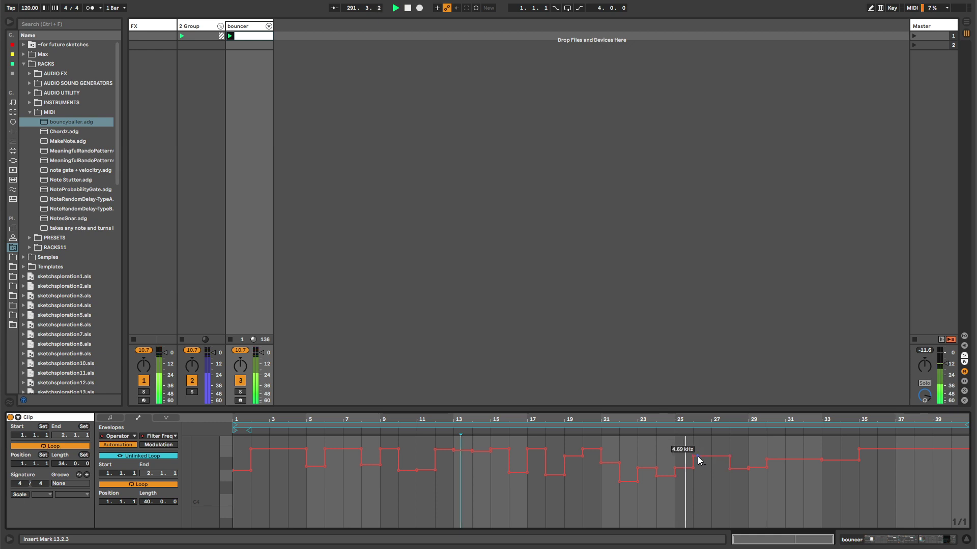
# Step: Turn two Filter Freq steps near bars 23 and 27 into ramps and limit the envelope loop to 18.3–29.4.3
pyautogui.moveTo(693, 455); pyautogui.dragTo(697, 456)
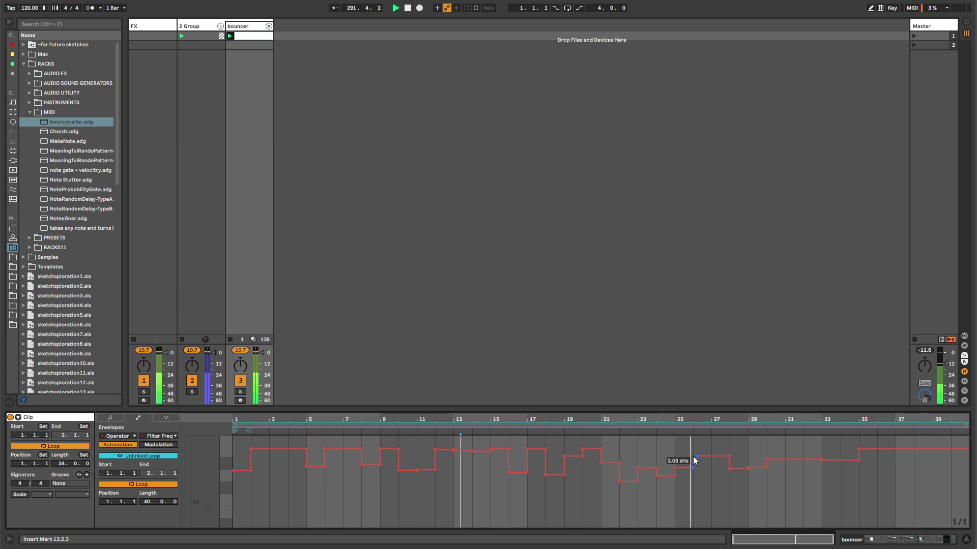
pyautogui.click(650, 468)
pyautogui.moveTo(236, 424); pyautogui.dragTo(558, 424)
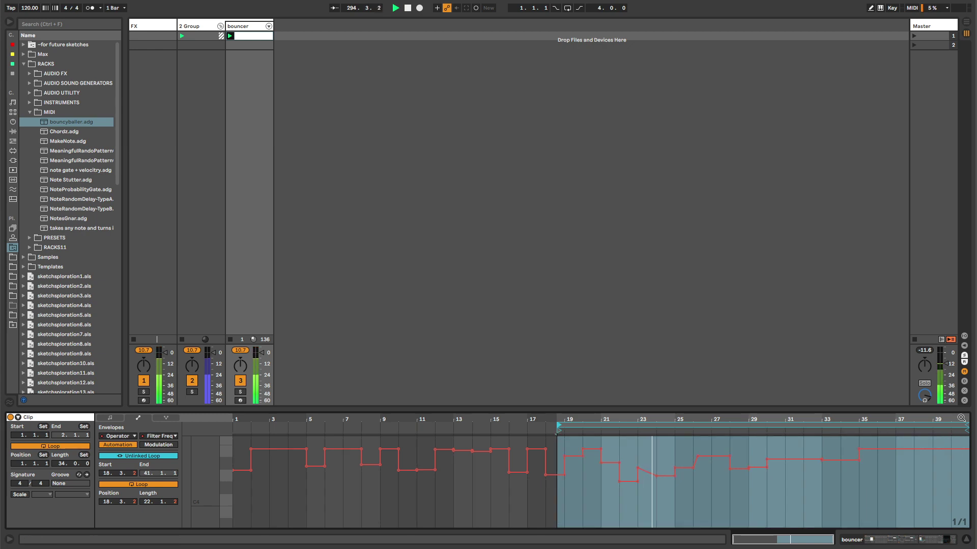
pyautogui.moveTo(967, 425)
pyautogui.mouseDown()
pyautogui.moveTo(786, 425)
pyautogui.moveTo(764, 449)
pyautogui.mouseUp()
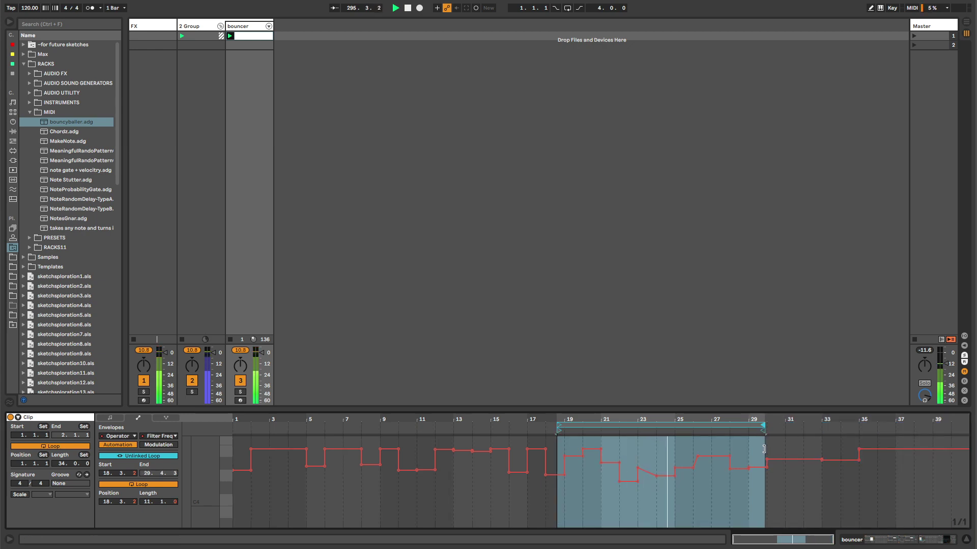
pyautogui.click(730, 457)
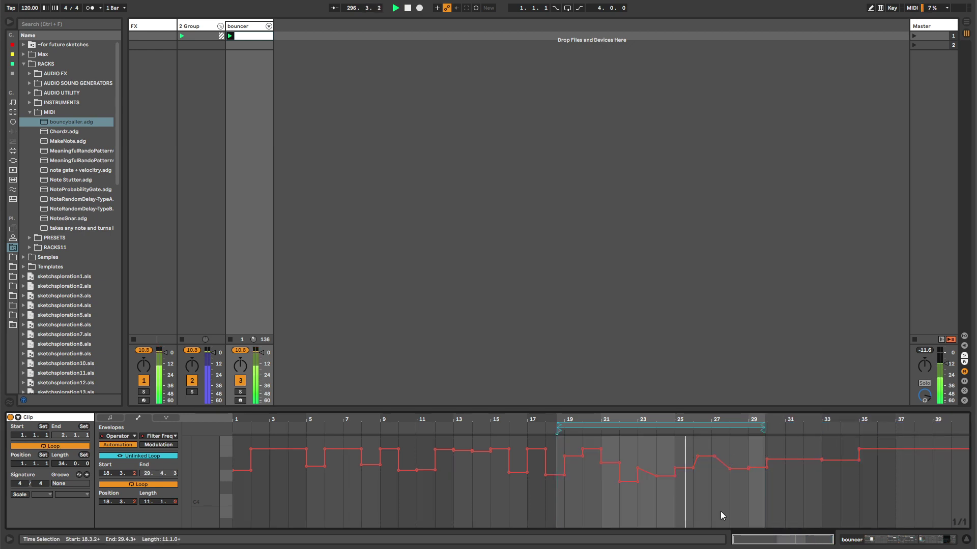
# Step: Return to the bouncer track's device chain and bring the bouncyballer rack back into view
pyautogui.click(217, 25)
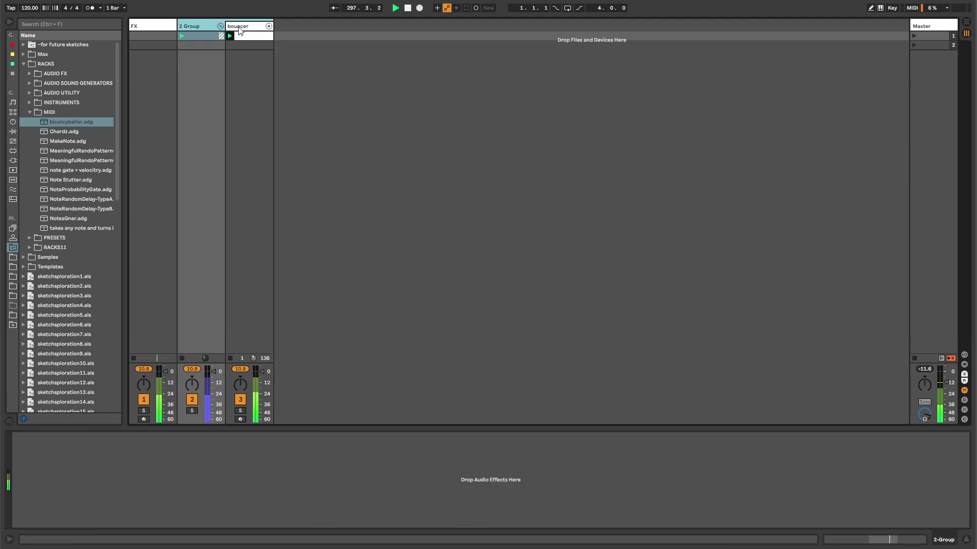
pyautogui.click(239, 29)
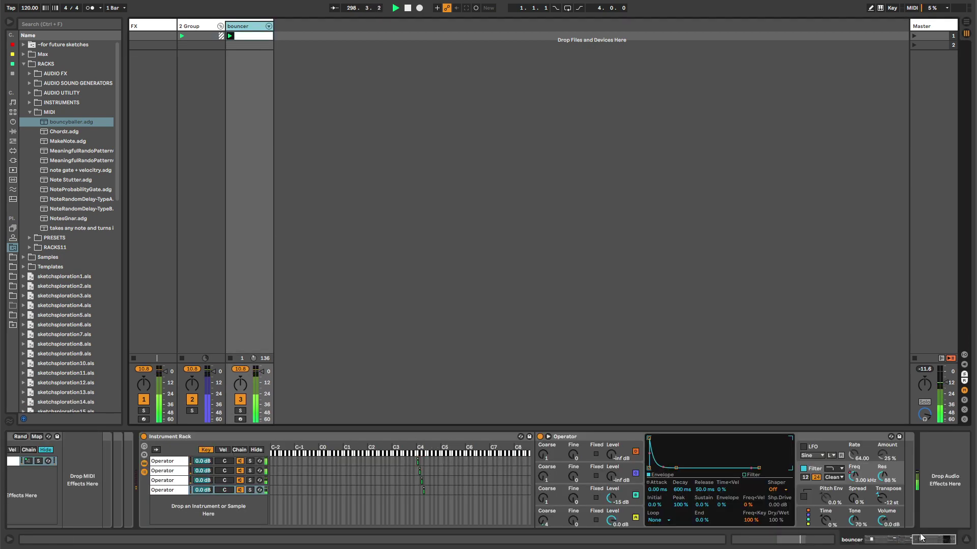
pyautogui.moveTo(906, 537); pyautogui.dragTo(862, 539)
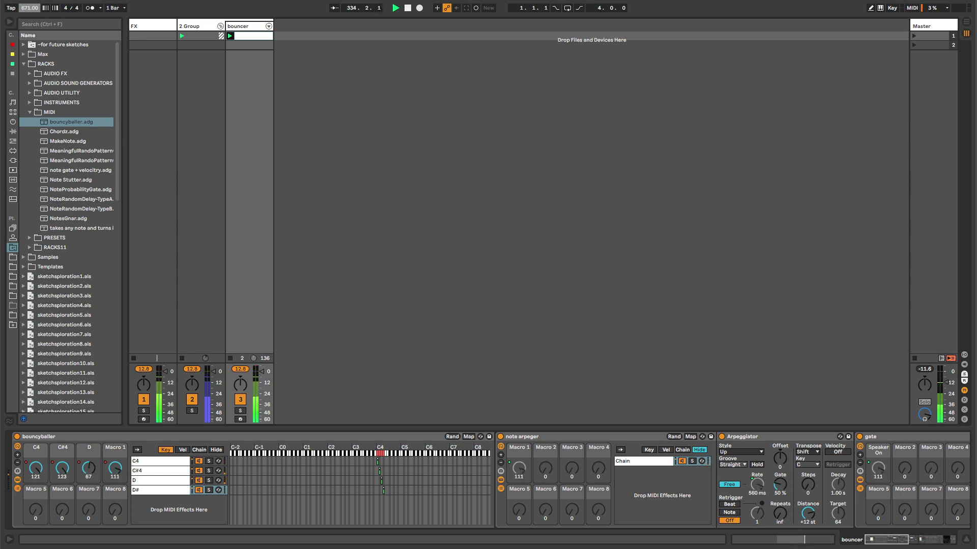
# Step: Collapse the bouncyballer rack to its macros and fold the Instrument Rack down to a narrow strip
pyautogui.click(18, 489)
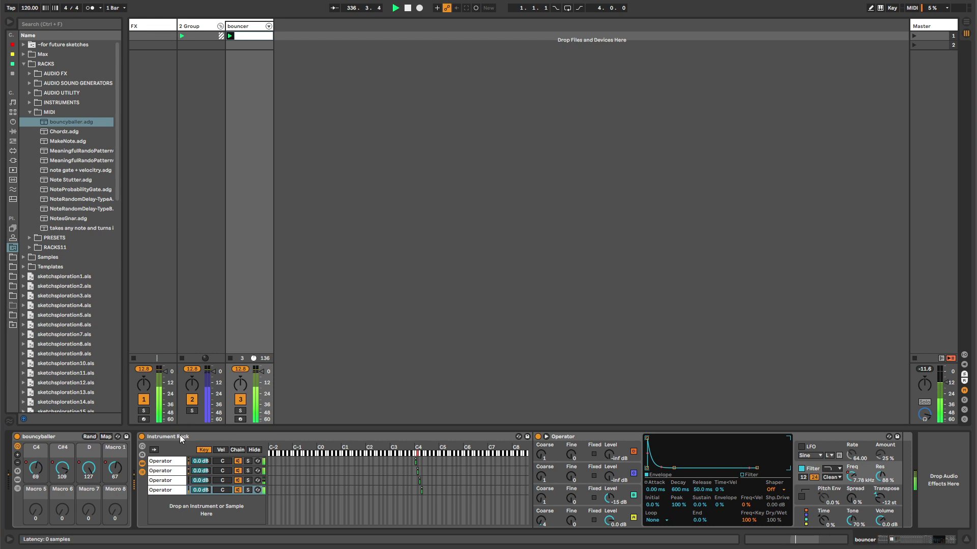
pyautogui.click(174, 489)
pyautogui.click(143, 472)
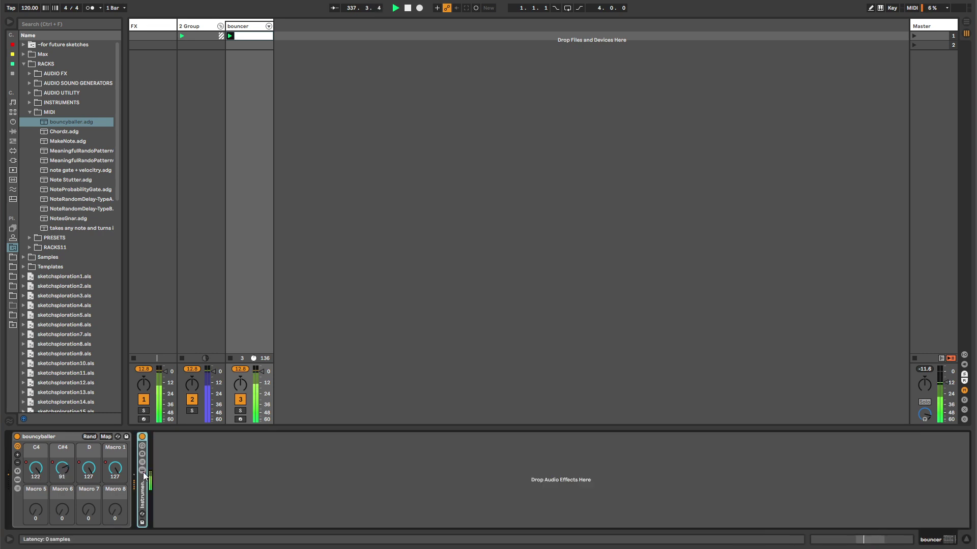
# Step: Add the FX-Chonker rack from the AUDIO FX folder after the Instrument Rack and show its devices
pyautogui.click(29, 74)
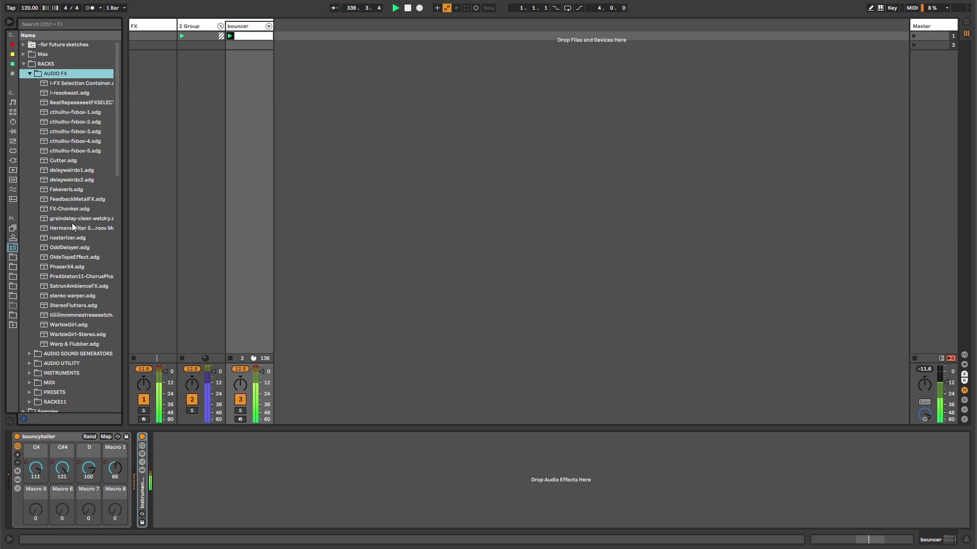
pyautogui.moveTo(69, 209); pyautogui.dragTo(203, 475)
pyautogui.click(158, 488)
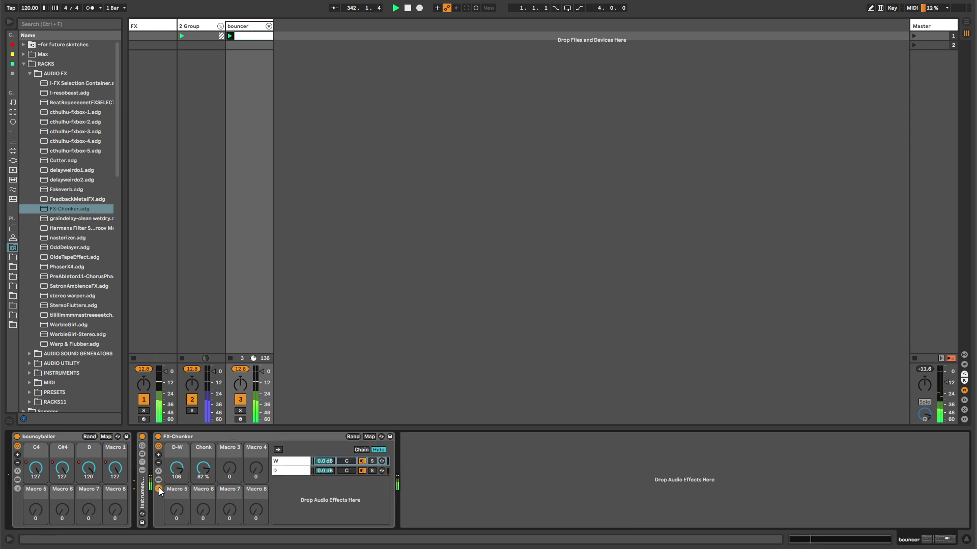
# Step: Examine the Frequency Shifter and nested rack in FX-Chonker's W chain, and set D-W to 46 and Chonk to 99%
pyautogui.click(283, 463)
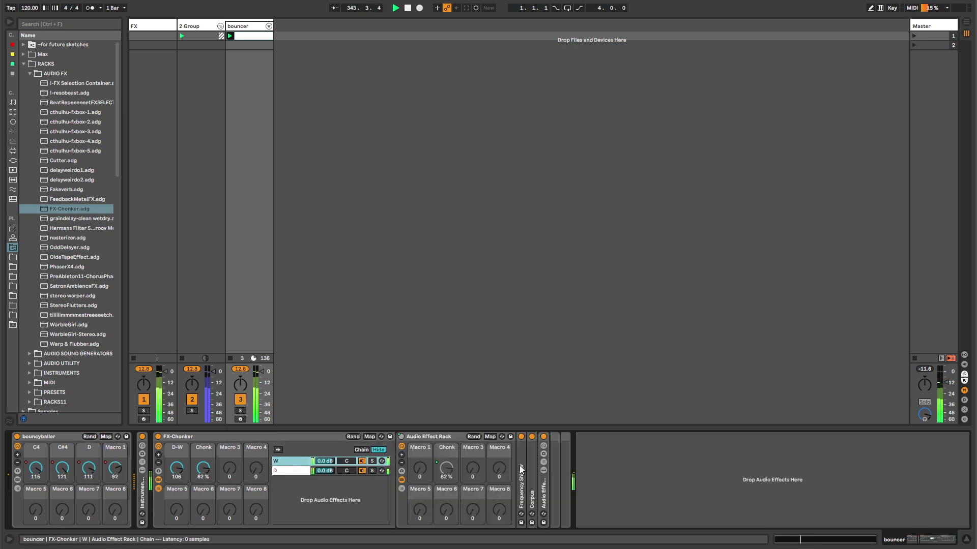
pyautogui.doubleClick(521, 470)
pyautogui.moveTo(177, 468); pyautogui.dragTo(203, 459)
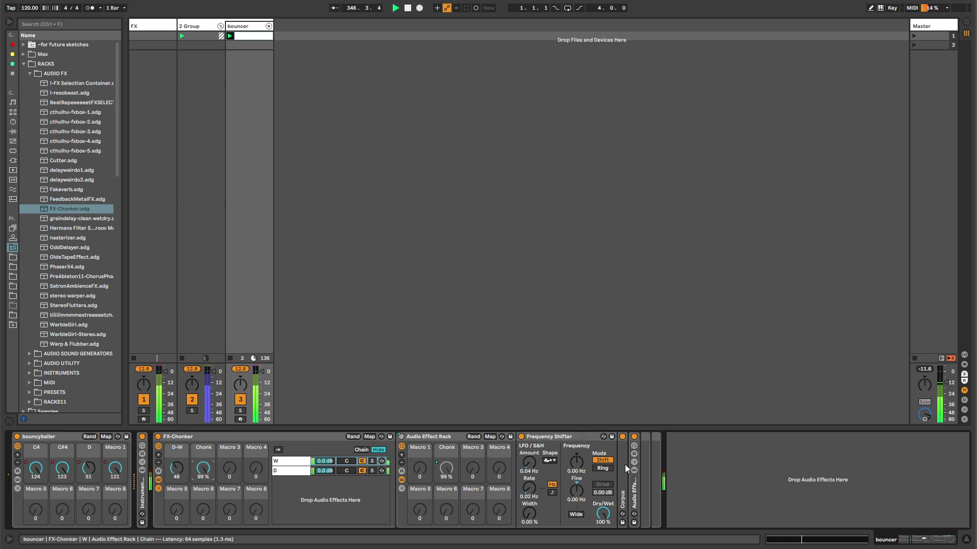
pyautogui.doubleClick(636, 488)
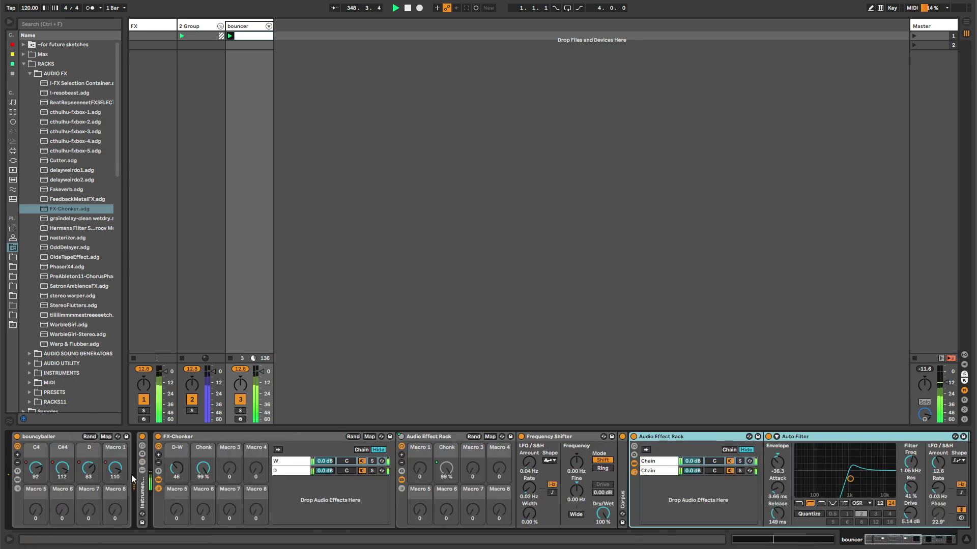
pyautogui.click(158, 489)
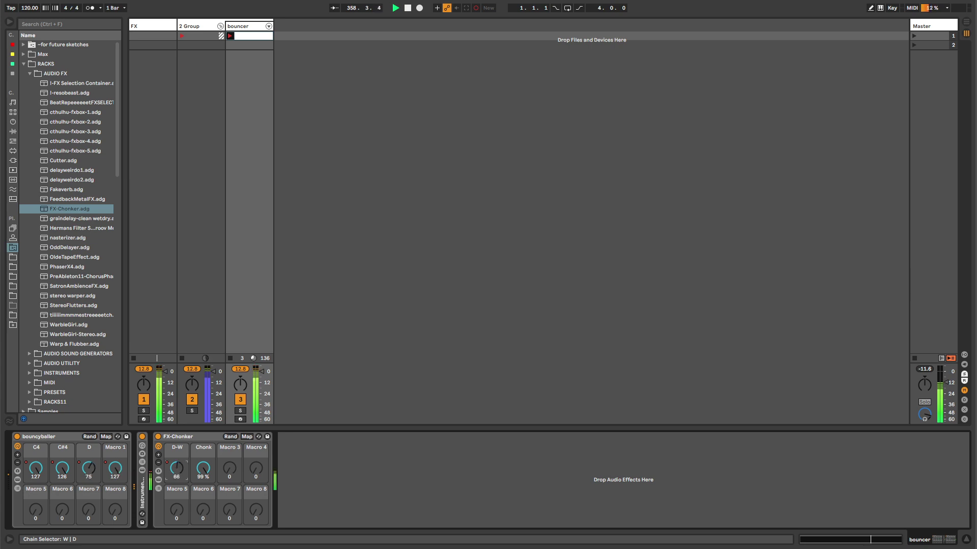
# Step: Show the FX-Chonker D-W automation in the bouncer clip and move the linked loop's start to 16.3.2
pyautogui.rightClick(173, 470)
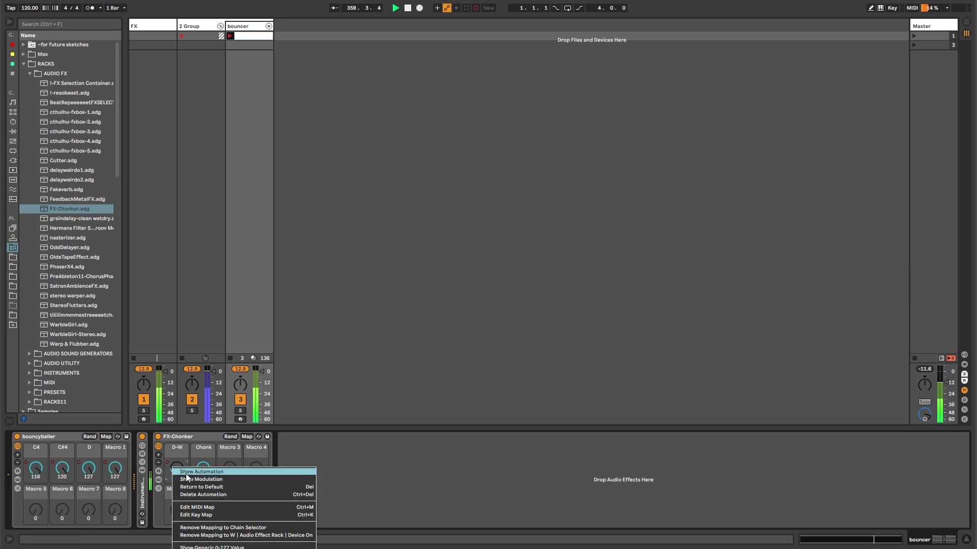
pyautogui.click(185, 474)
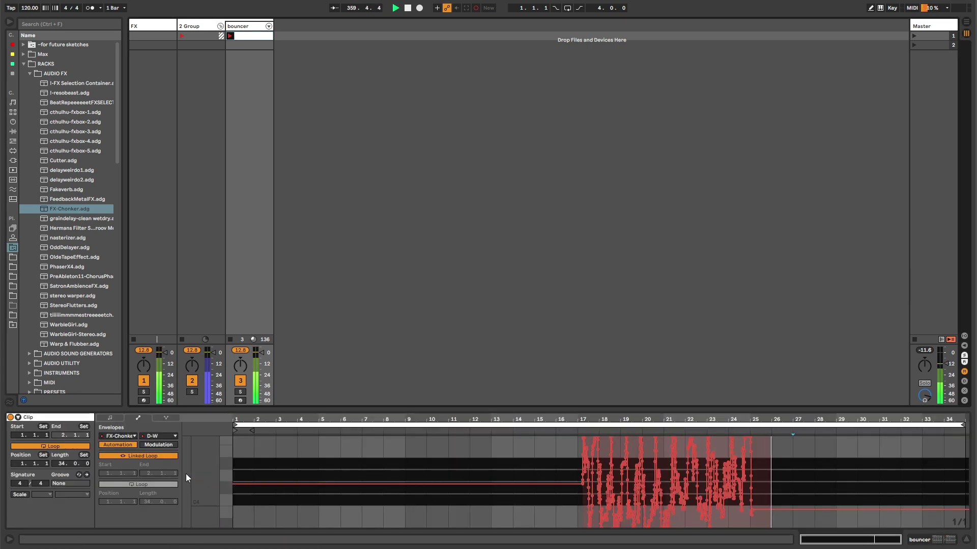
pyautogui.click(318, 453)
pyautogui.moveTo(238, 423); pyautogui.dragTo(570, 423)
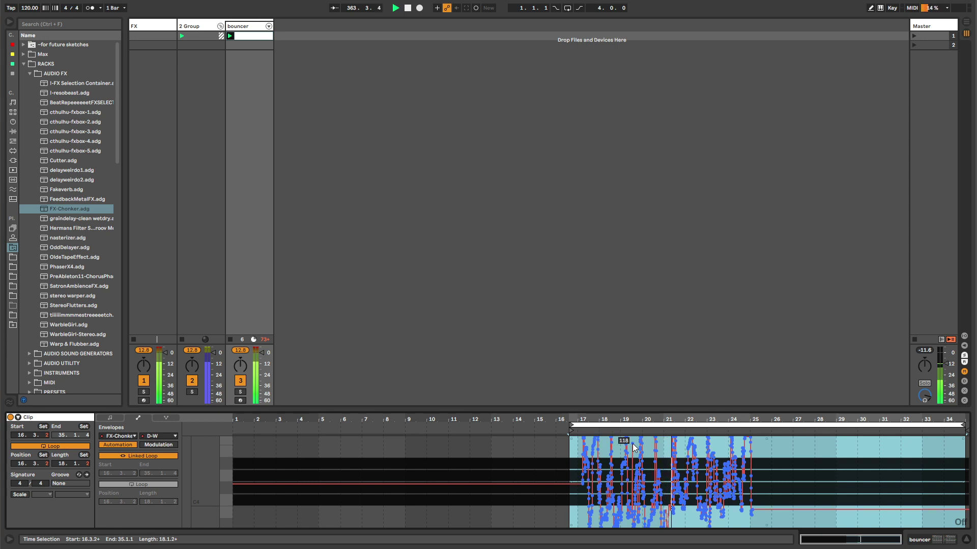
# Step: Unlink the D-W envelope's loop, shorten its length to 8.1.3, and return to the bouncer device chain
pyautogui.moveTo(577, 420); pyautogui.dragTo(771, 418)
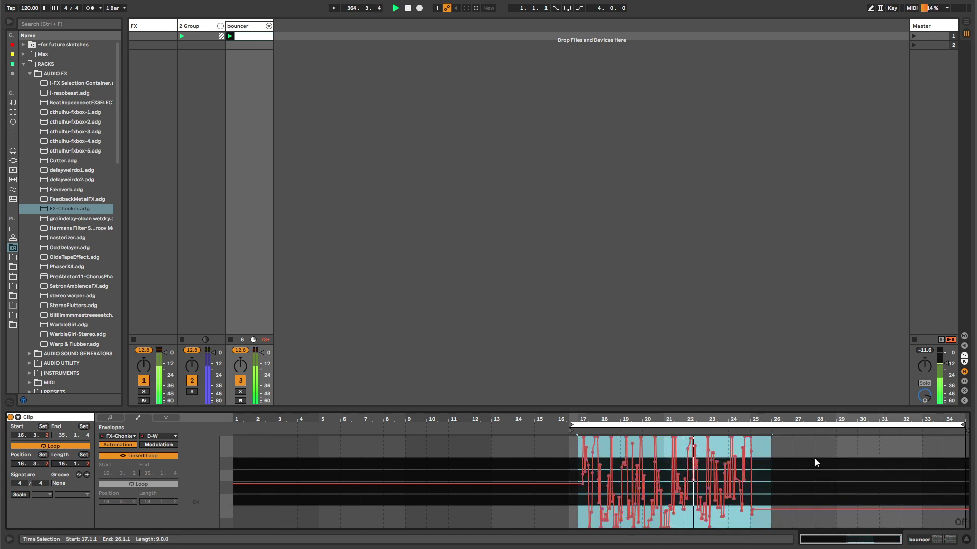
pyautogui.click(145, 456)
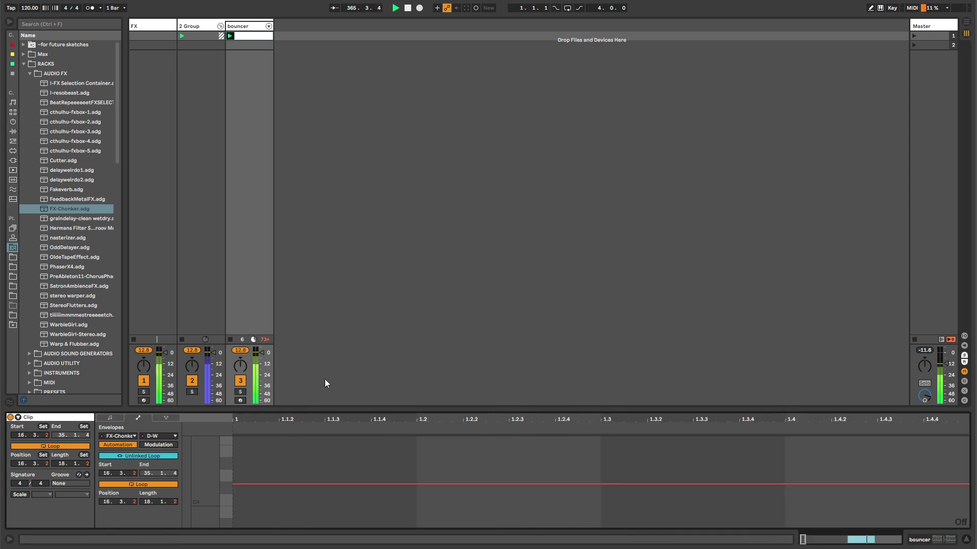
pyautogui.doubleClick(340, 418)
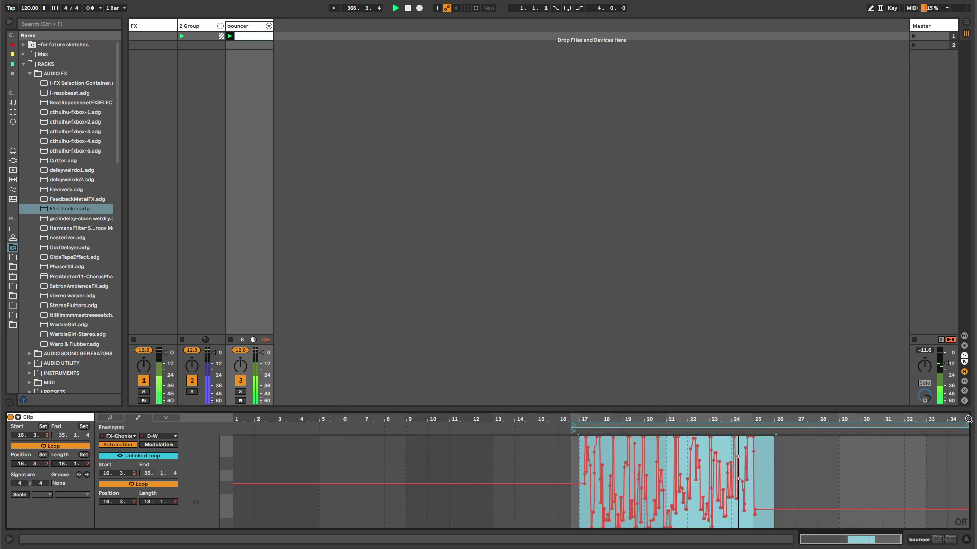
pyautogui.moveTo(968, 420); pyautogui.dragTo(754, 423)
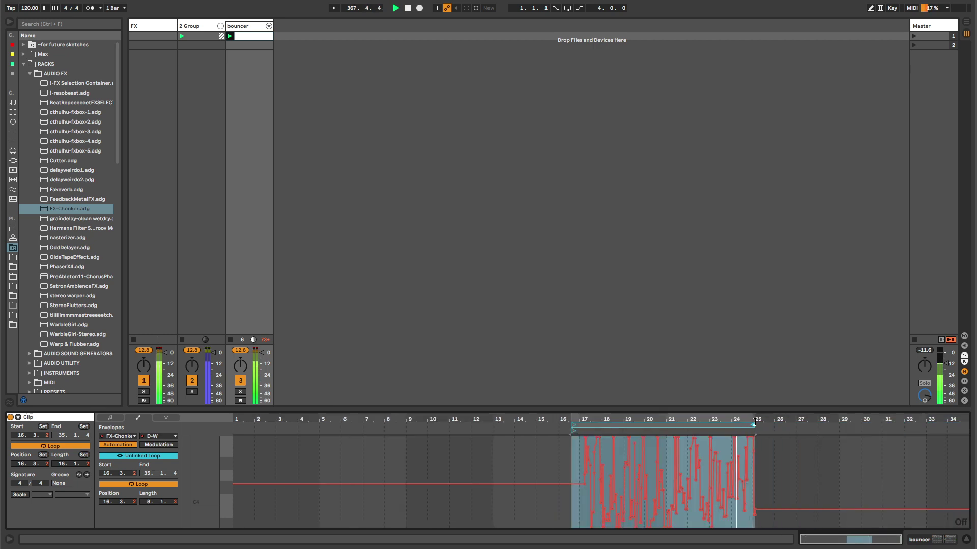
pyautogui.click(235, 25)
# Step: Open the AUDIO FX racks folder inside ~for future sketches and widen the browser to show full file names
pyautogui.click(24, 64)
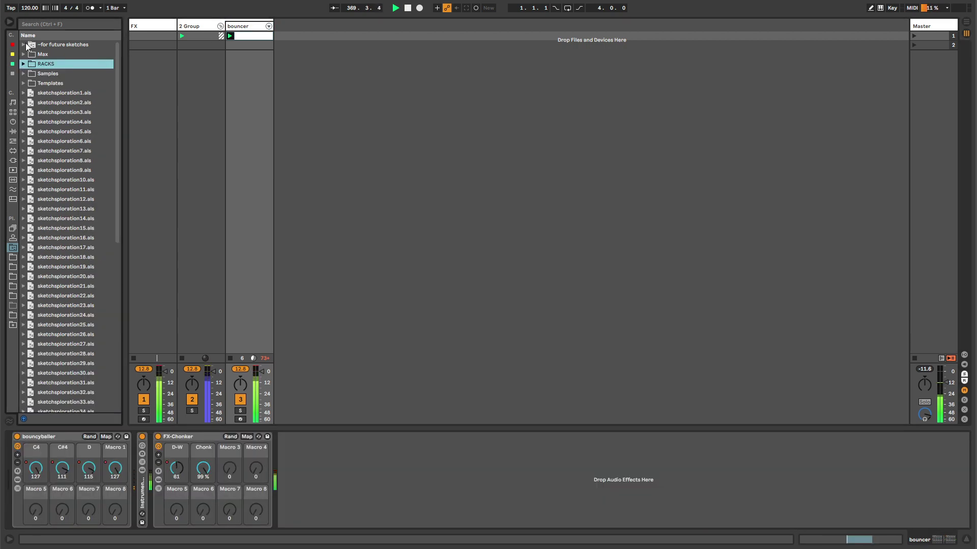
pyautogui.click(27, 45)
pyautogui.click(29, 64)
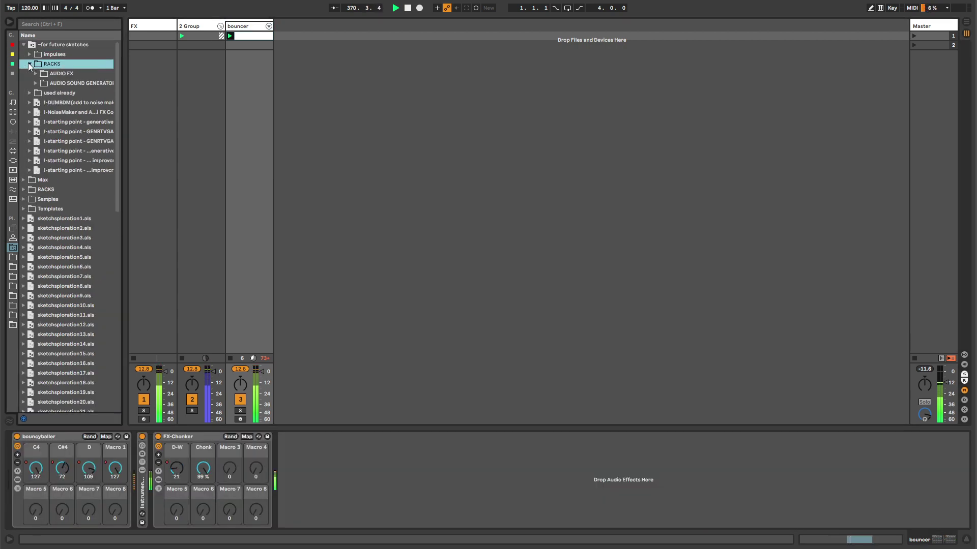
pyautogui.click(36, 74)
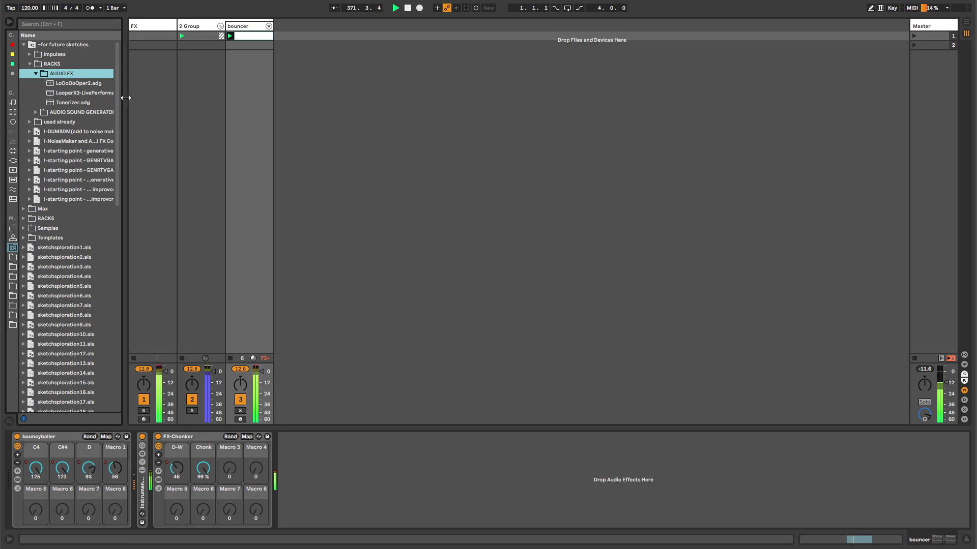
pyautogui.moveTo(125, 98); pyautogui.dragTo(192, 97)
# Step: Move LoOoOoOper2, LooperX3-LivePerformanceDevice and Tonerizer from the ~for future sketches folder into the main RACKS AUDIO FX folder
pyautogui.click(65, 103)
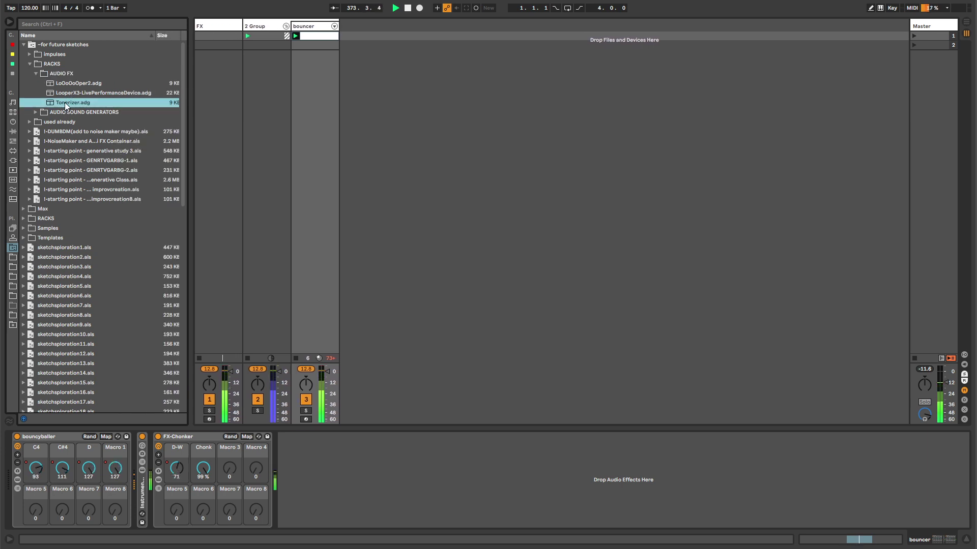
pyautogui.keyDown('shift'); pyautogui.click(65, 93); pyautogui.keyUp('shift')
pyautogui.keyDown('shift'); pyautogui.click(68, 85); pyautogui.keyUp('shift')
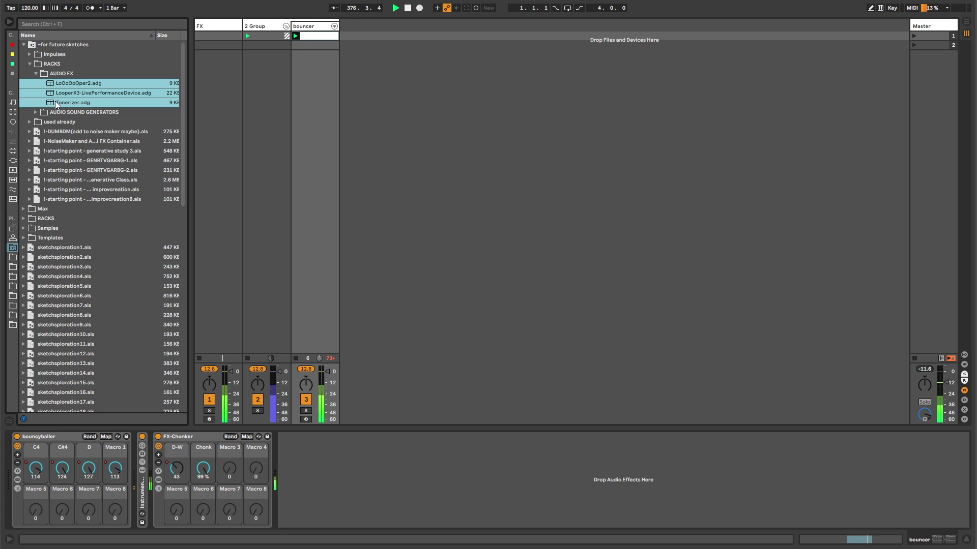
pyautogui.click(24, 218)
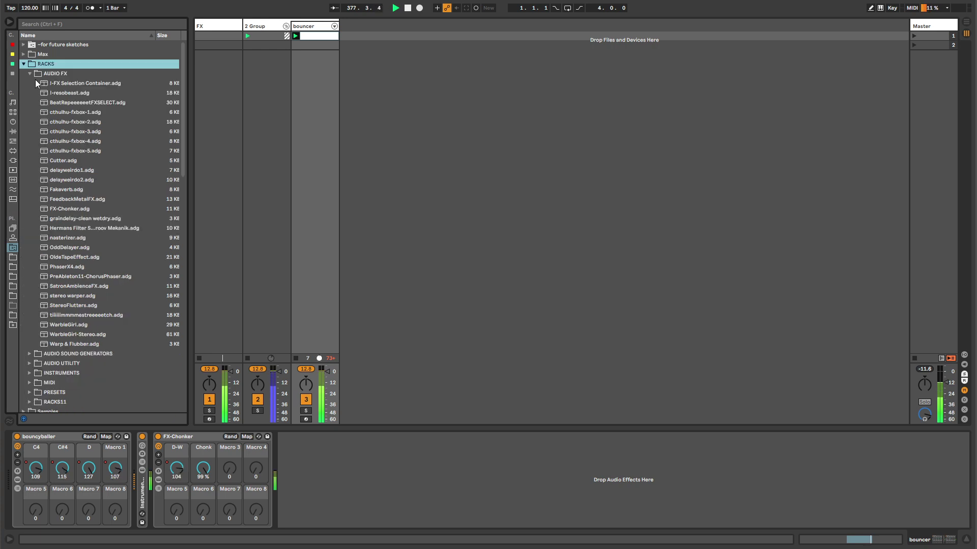
pyautogui.click(24, 64)
pyautogui.click(23, 45)
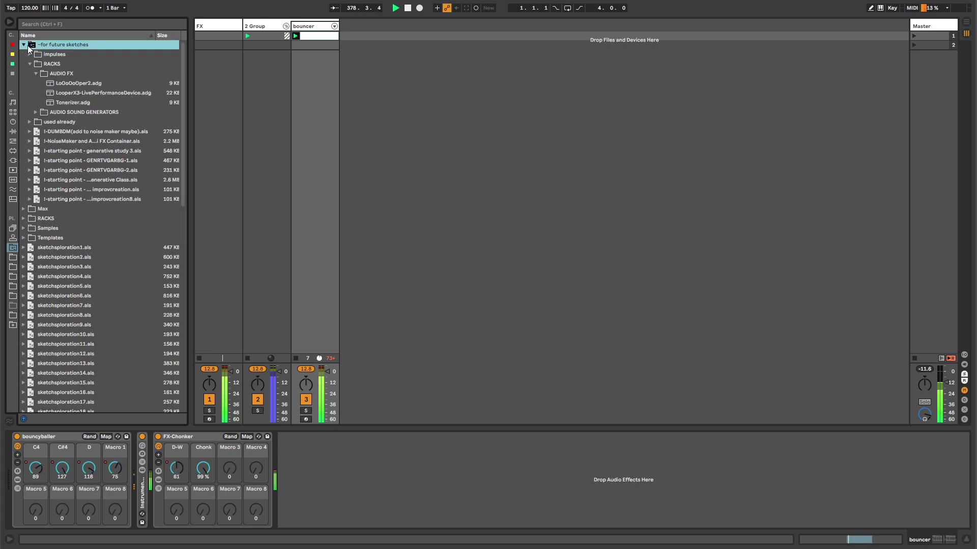
pyautogui.click(65, 101)
pyautogui.keyDown('shift'); pyautogui.click(65, 85); pyautogui.keyUp('shift')
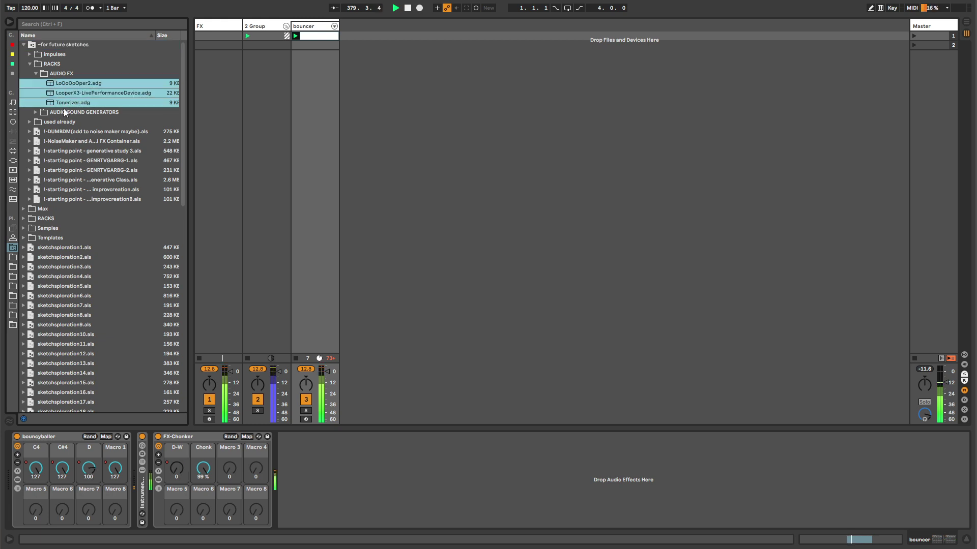
pyautogui.moveTo(64, 103); pyautogui.dragTo(53, 231)
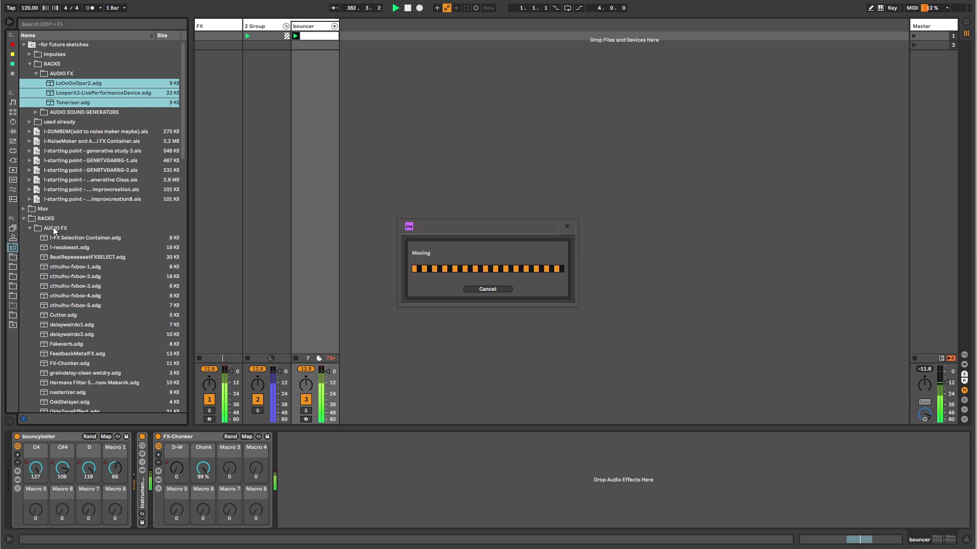
# Step: Move the emptied AUDIO FX folder under ~for future sketches to the trash
pyautogui.click(38, 76)
pyautogui.rightClick(50, 76)
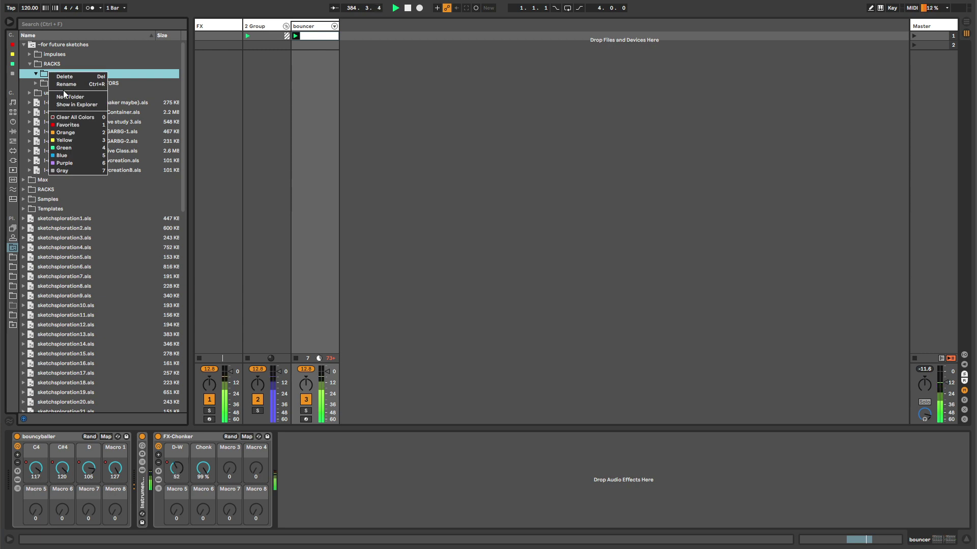
pyautogui.click(71, 86)
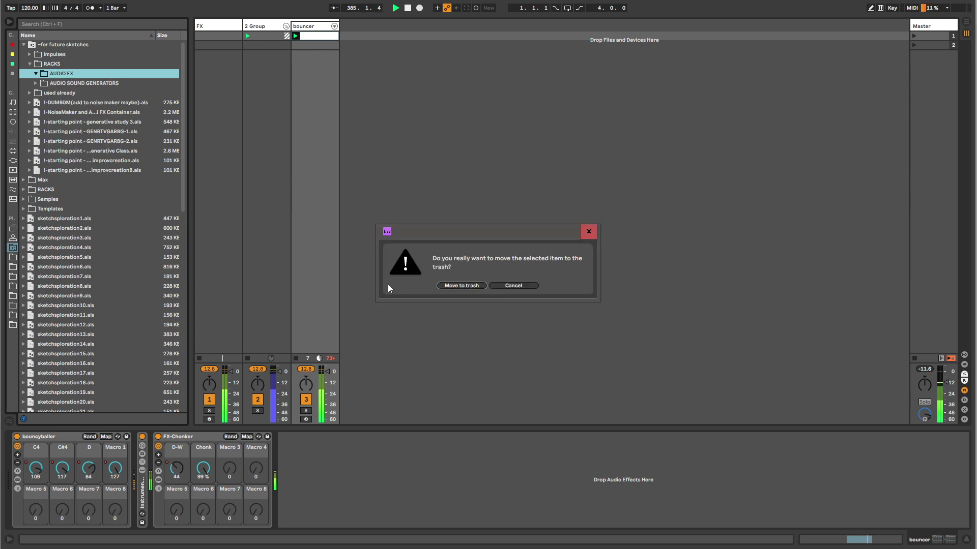
pyautogui.click(472, 286)
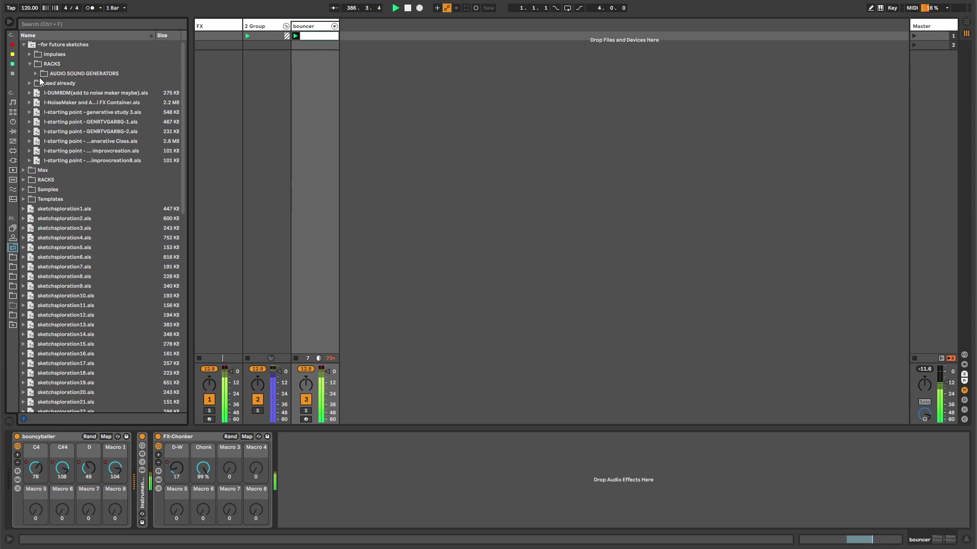
# Step: Add the Tonerizer rack from the main AUDIO FX folder after FX-Chonker and show its W chain's devices
pyautogui.click(24, 180)
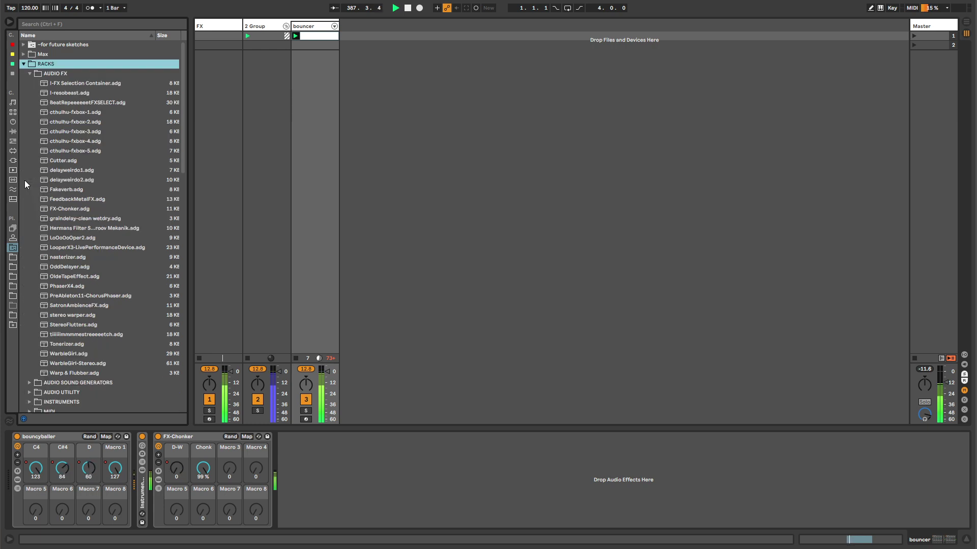
pyautogui.click(63, 238)
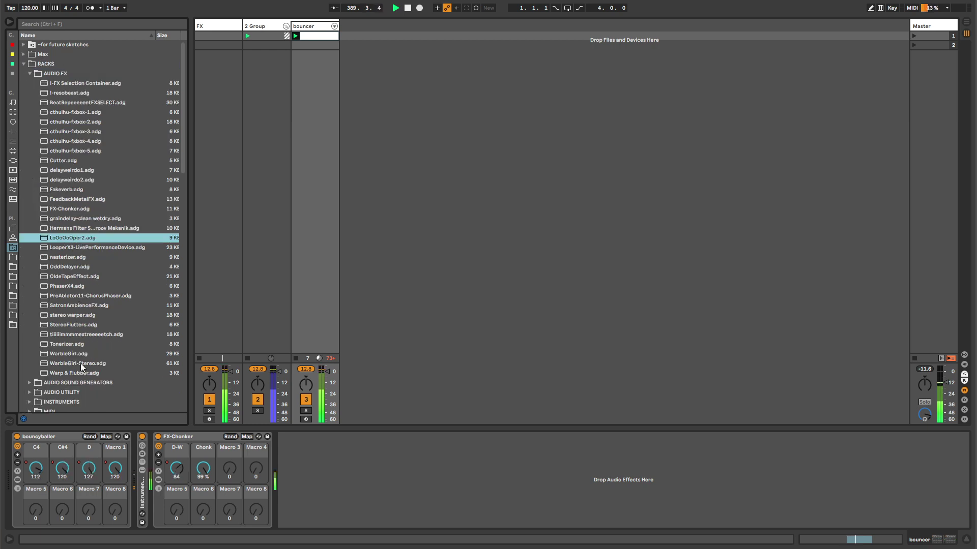
pyautogui.moveTo(69, 345); pyautogui.dragTo(301, 427)
pyautogui.click(283, 489)
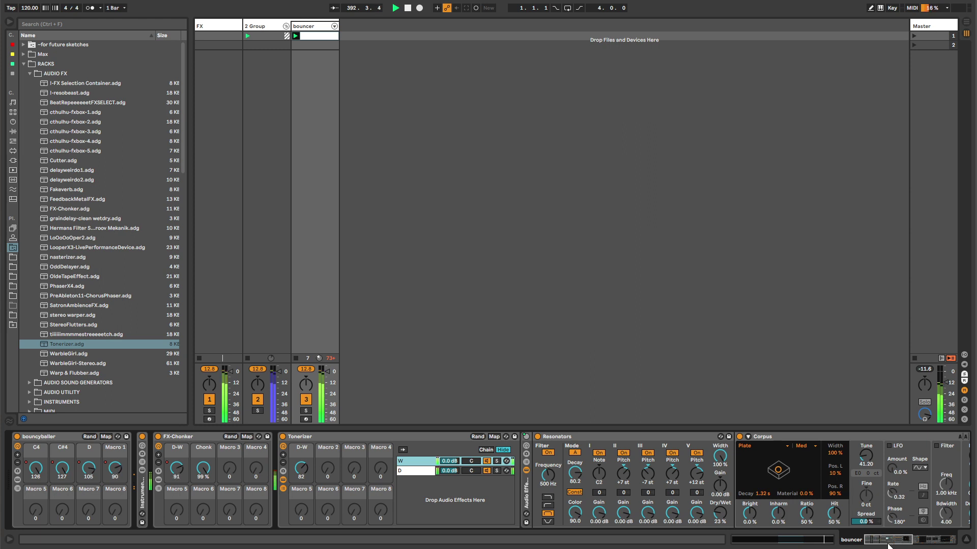
# Step: Set the Resonators' first note to G#0 and the Tonerizer D-W macro to 40
pyautogui.hscroll(3, 661, 514)
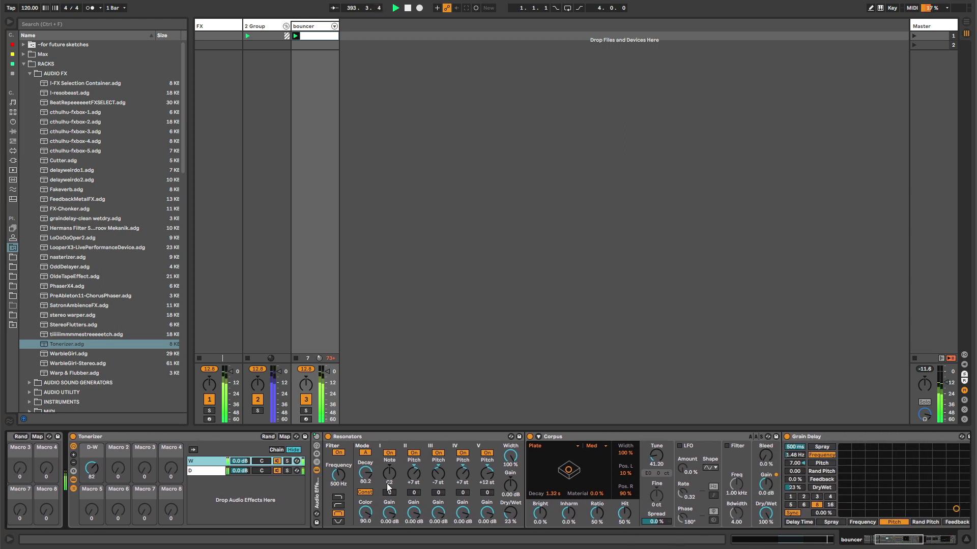
pyautogui.moveTo(388, 485); pyautogui.dragTo(387, 478)
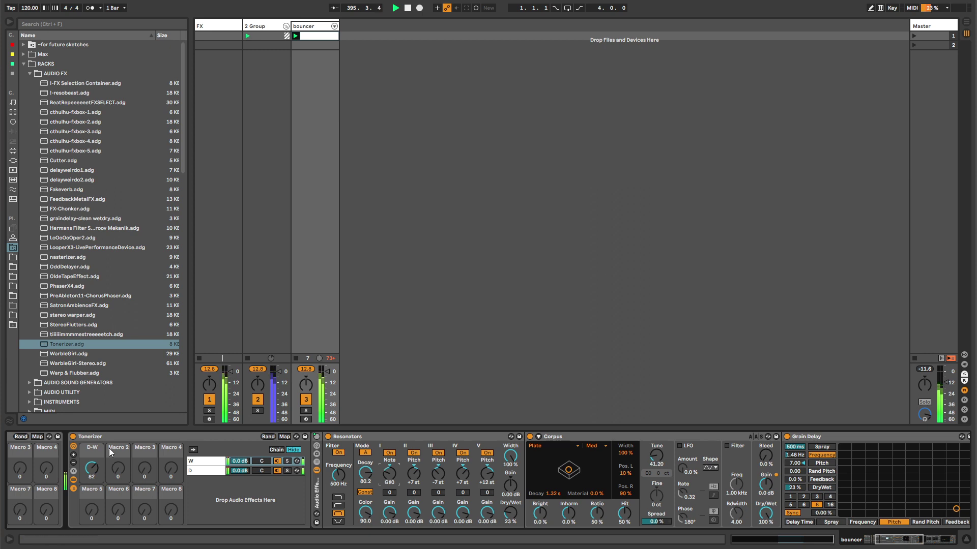
pyautogui.moveTo(91, 468); pyautogui.dragTo(92, 476)
# Step: Set the Corpus Tune to 38.89 and enable its LFO with a different waveform, 84% amount, 0.30 Hz rate and 74.3° phase
pyautogui.moveTo(656, 456); pyautogui.dragTo(656, 472)
pyautogui.click(679, 445)
pyautogui.click(710, 467)
pyautogui.click(711, 521)
pyautogui.moveTo(682, 468); pyautogui.dragTo(656, 432)
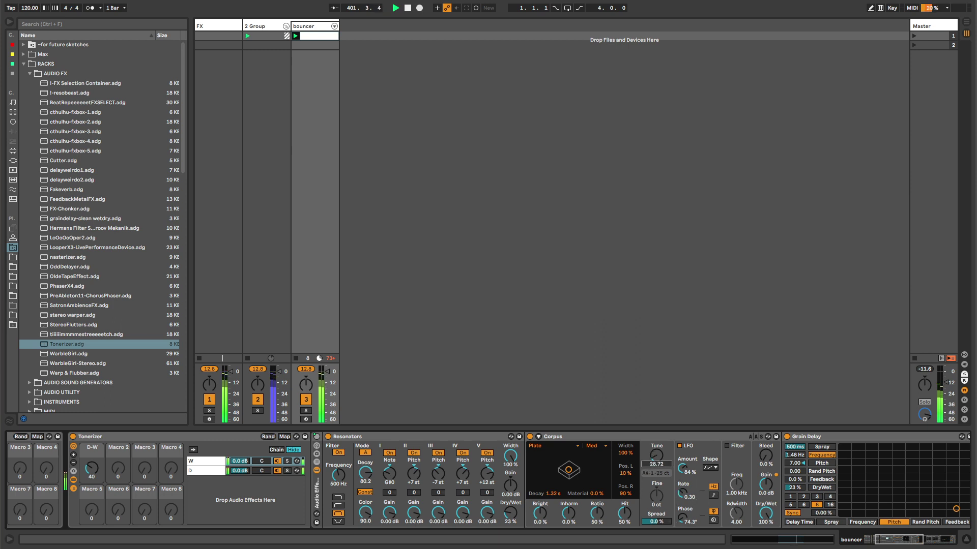
# Step: Set the Corpus quality to Eco and move Grain Delay ahead of Corpus in the Tonerizer chain
pyautogui.click(593, 447)
pyautogui.click(593, 454)
pyautogui.moveTo(563, 462); pyautogui.dragTo(526, 458)
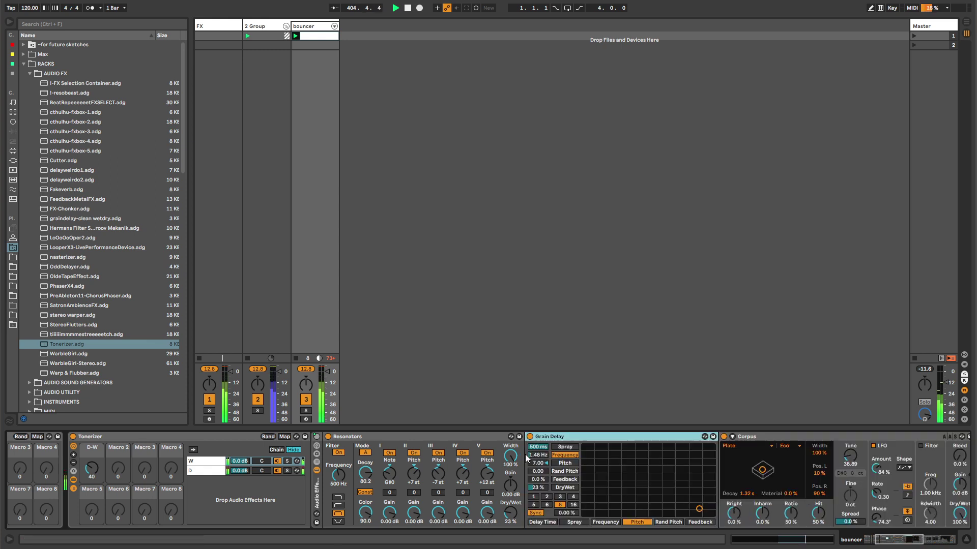
pyautogui.click(888, 539)
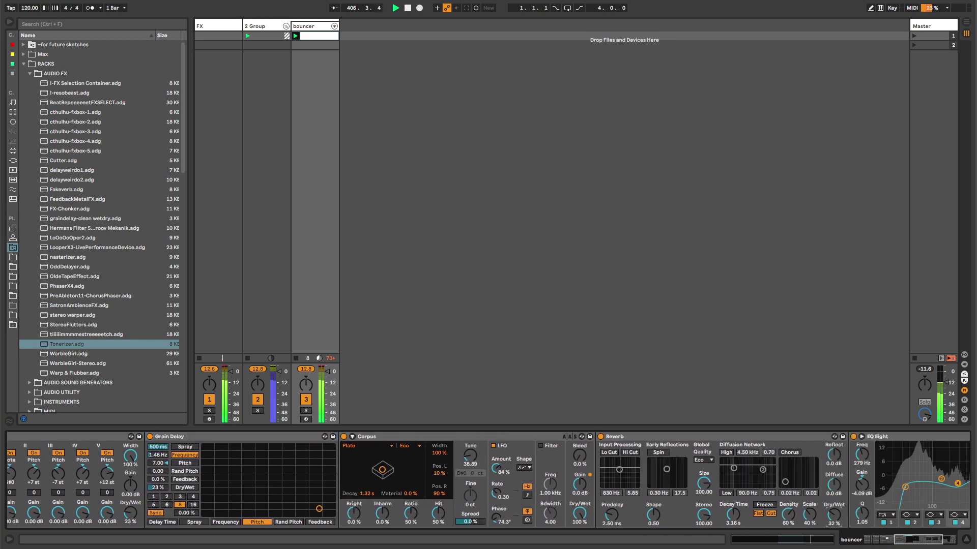
# Step: In the Tonerizer rack, set the Resonators' first note to D1, the Corpus Tune to 95.08 and the D-W macro to 48
pyautogui.click(921, 541)
pyautogui.click(902, 545)
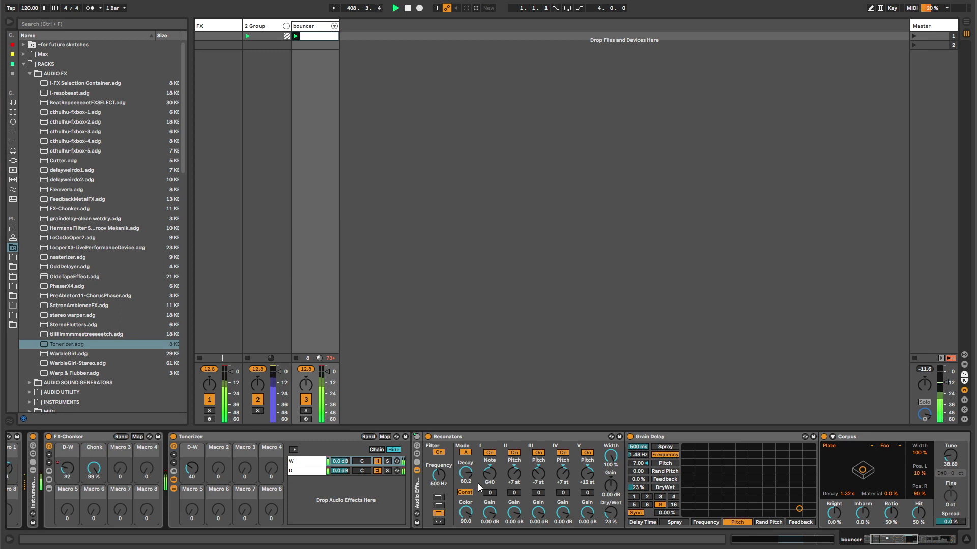
pyautogui.moveTo(488, 474); pyautogui.dragTo(487, 475)
pyautogui.click(193, 468)
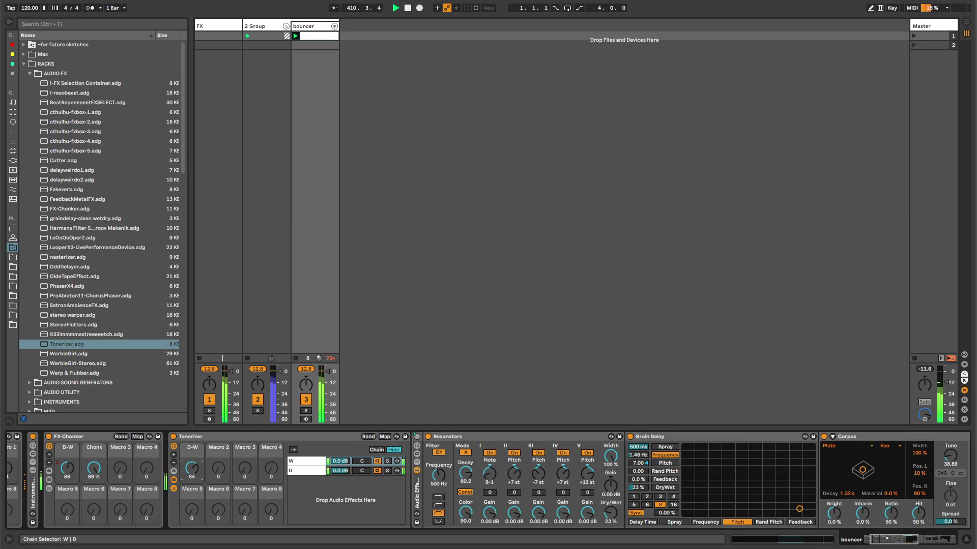
pyautogui.moveTo(193, 467); pyautogui.dragTo(192, 452)
pyautogui.moveTo(487, 474); pyautogui.dragTo(488, 458)
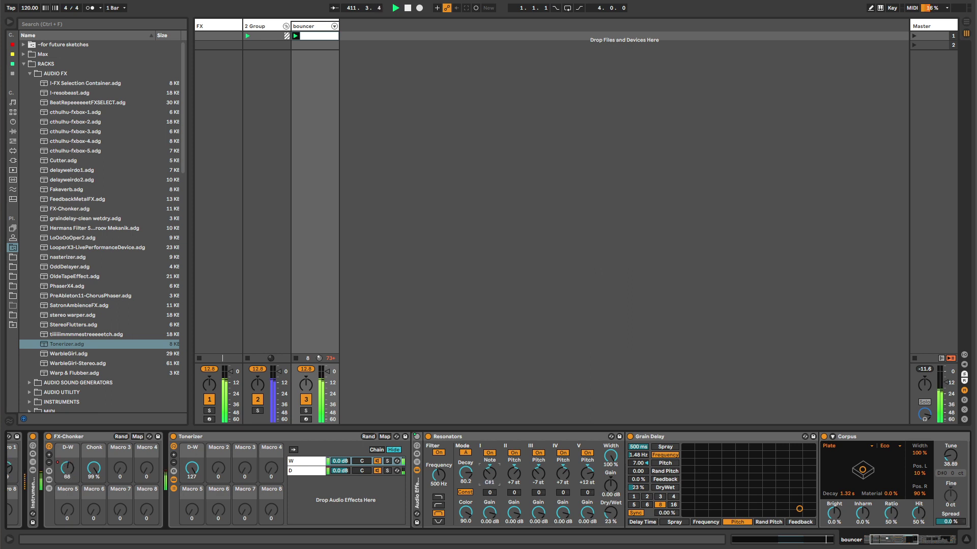
pyautogui.click(197, 472)
pyautogui.moveTo(884, 541); pyautogui.dragTo(897, 542)
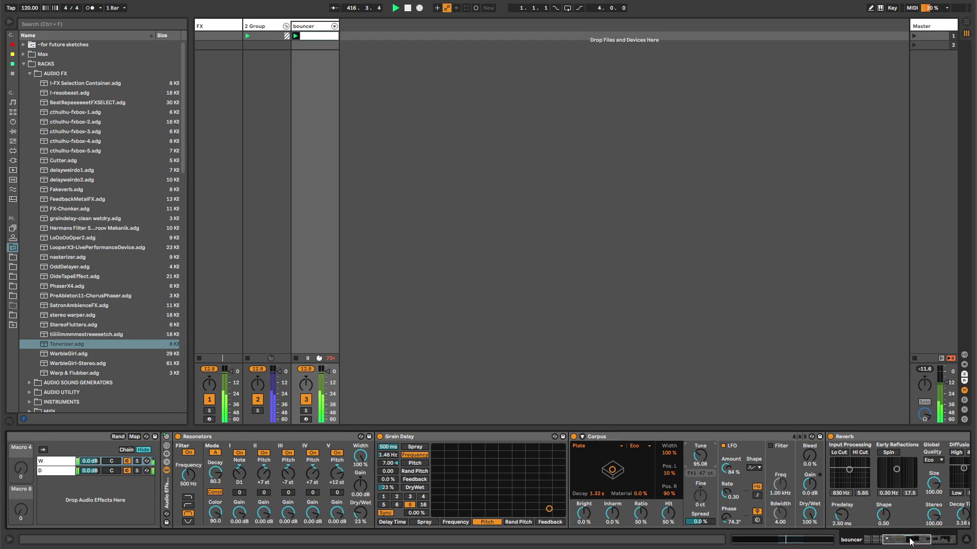
# Step: Hide the Tonerizer's chains and devices and lower its D-W macro to 23
pyautogui.moveTo(910, 541); pyautogui.dragTo(892, 541)
pyautogui.click(281, 489)
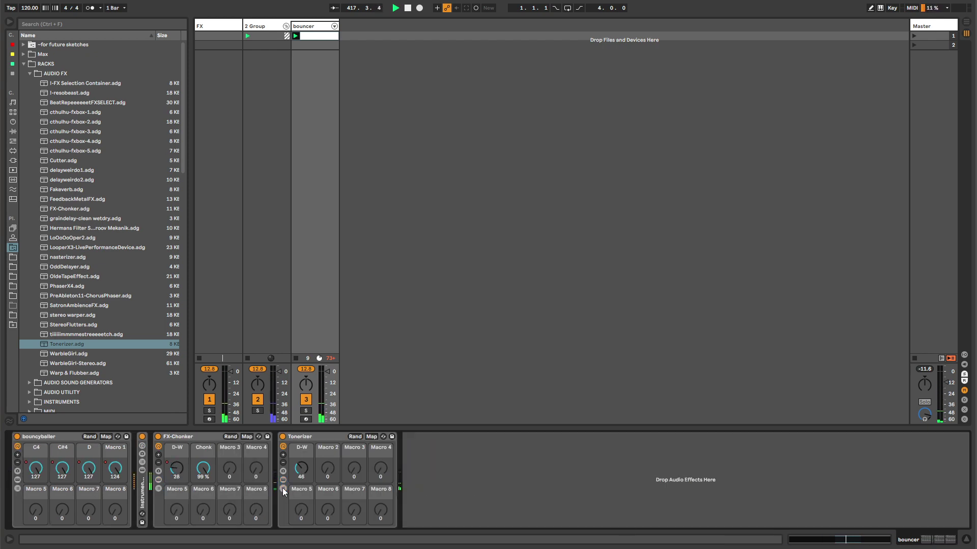
pyautogui.moveTo(299, 474); pyautogui.dragTo(299, 486)
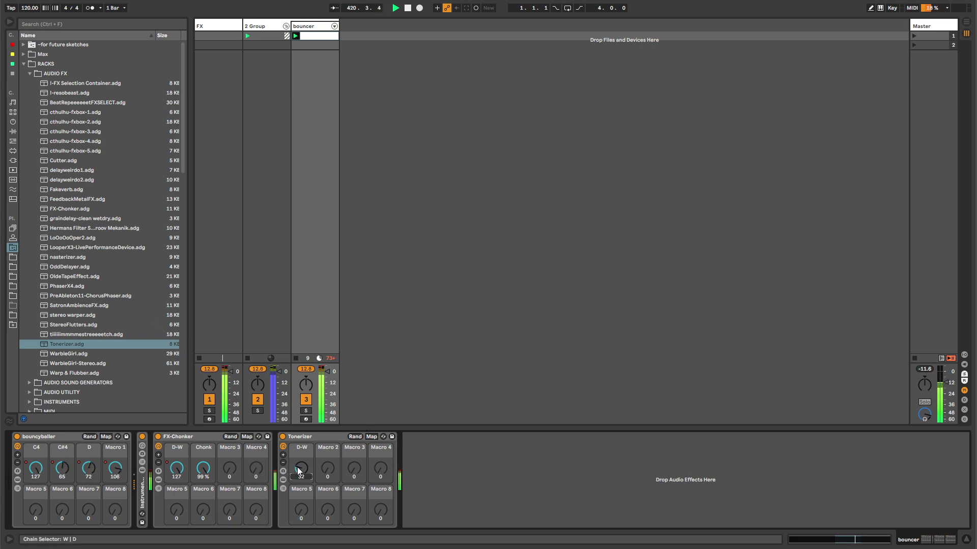
pyautogui.moveTo(299, 468); pyautogui.dragTo(299, 417)
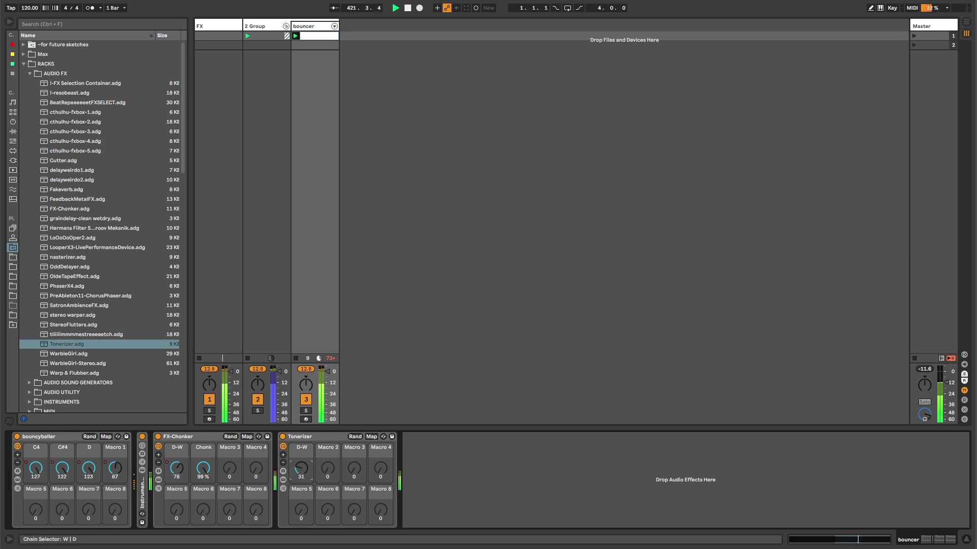
# Step: Move the Tonerizer rack ahead of FX-Chonker and rebalance them with Chonk at 28% and Tonerizer D-W at 36
pyautogui.click(295, 435)
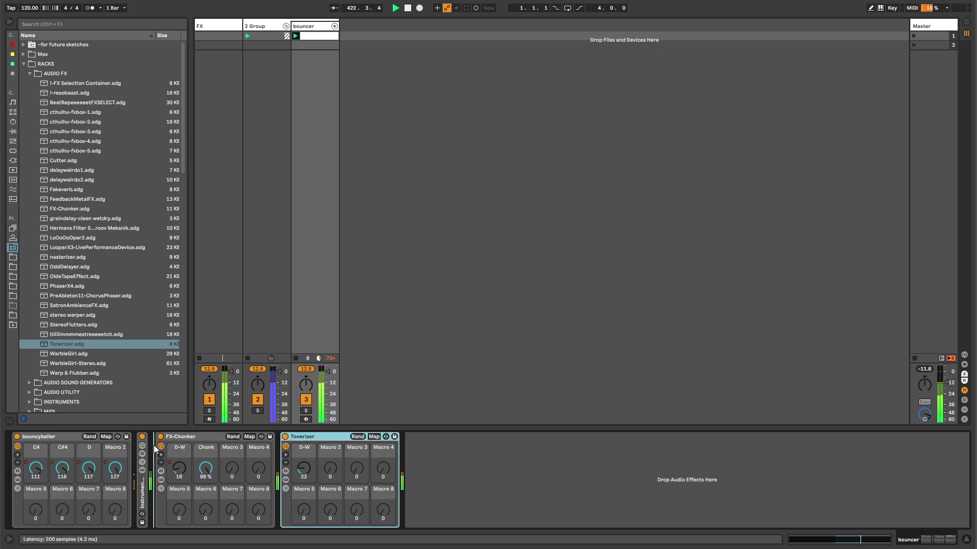
pyautogui.moveTo(154, 445); pyautogui.dragTo(154, 445)
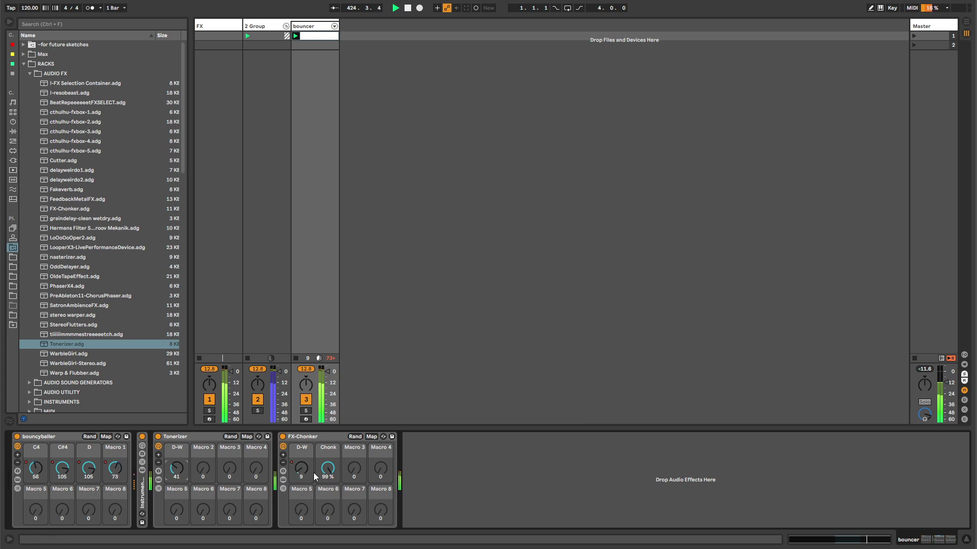
pyautogui.moveTo(314, 471); pyautogui.dragTo(313, 503)
pyautogui.click(173, 472)
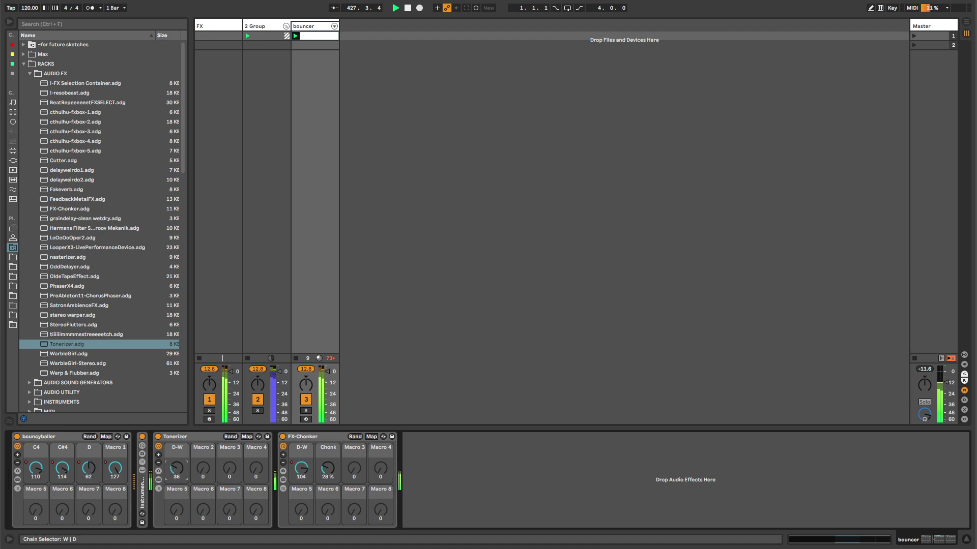
# Step: Show the devices of the bouncyballer rack's C4 chain and of the first Operator chain in the Instrument Rack
pyautogui.click(17, 488)
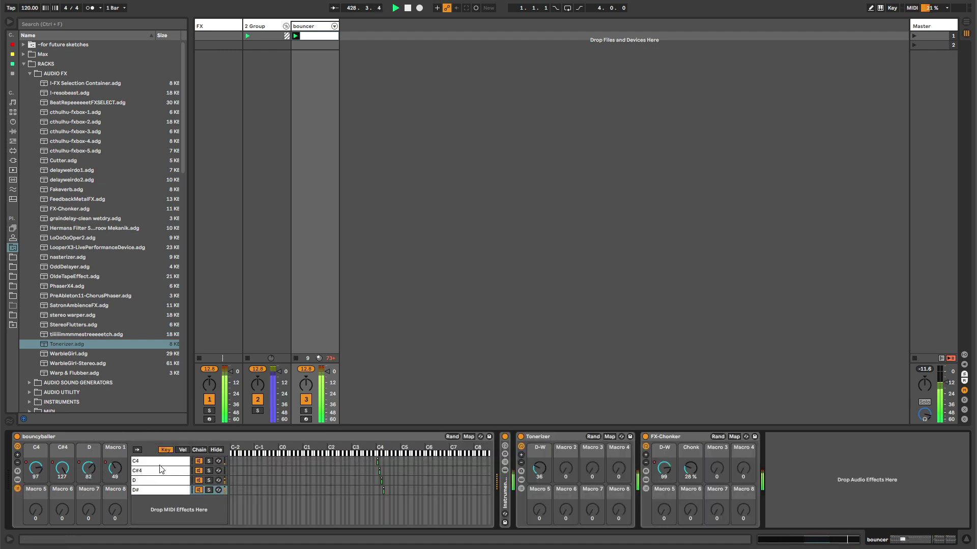
pyautogui.click(158, 461)
pyautogui.hscroll(5, 788, 519)
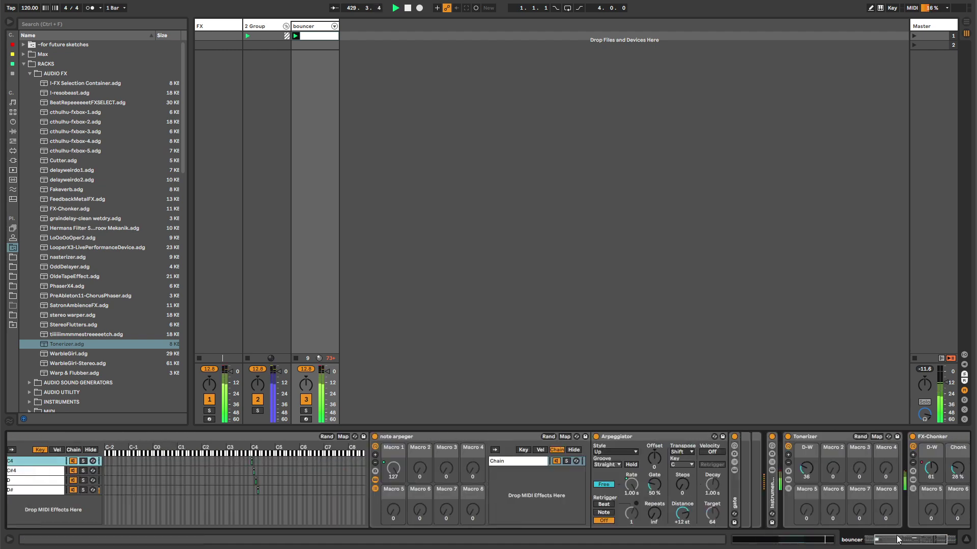
pyautogui.doubleClick(657, 501)
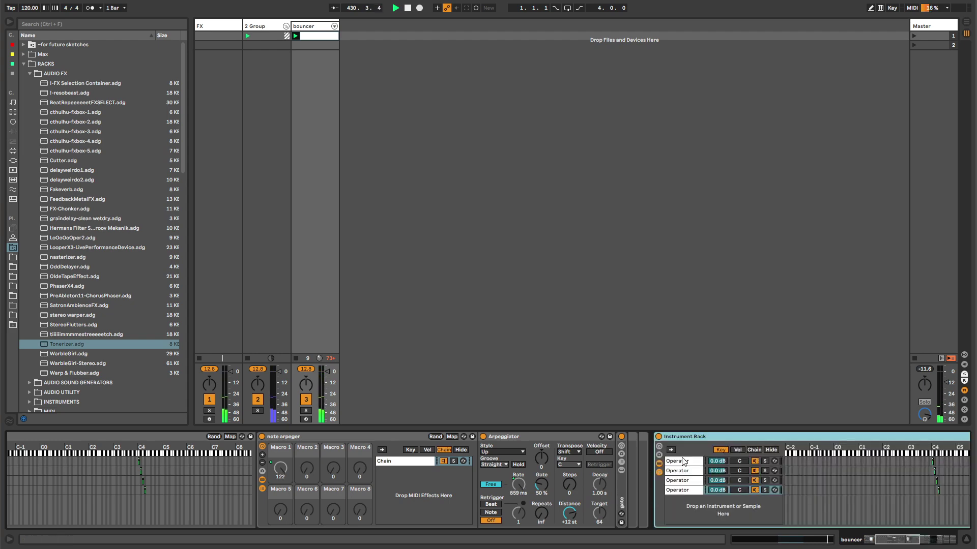
pyautogui.click(683, 461)
pyautogui.moveTo(891, 544); pyautogui.dragTo(915, 546)
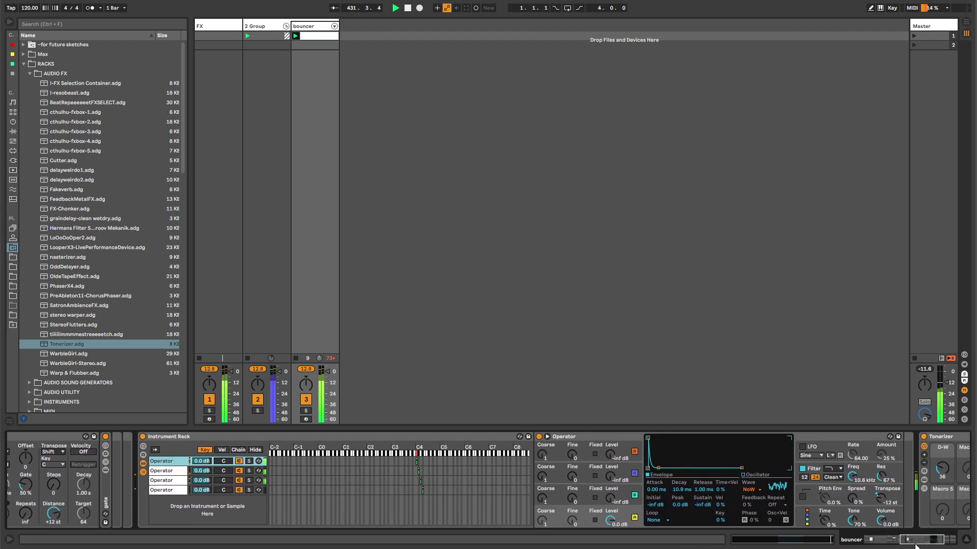
# Step: Set the first Operator's filter frequency to 6.67 kHz and its oscillator A attack to 0.95 ms
pyautogui.moveTo(648, 437)
pyautogui.mouseDown()
pyautogui.moveTo(668, 437)
pyautogui.moveTo(659, 438)
pyautogui.mouseUp()
pyautogui.moveTo(852, 475); pyautogui.dragTo(852, 499)
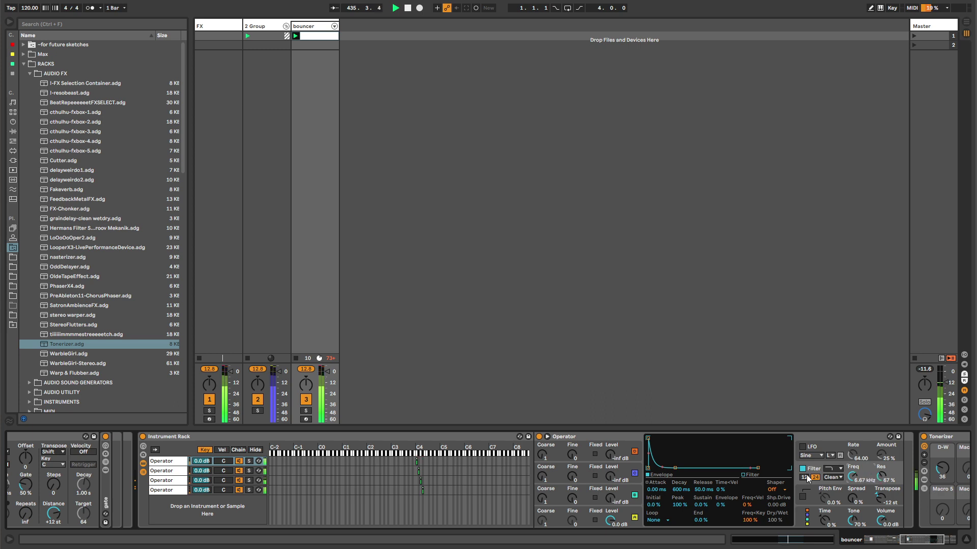
pyautogui.click(625, 515)
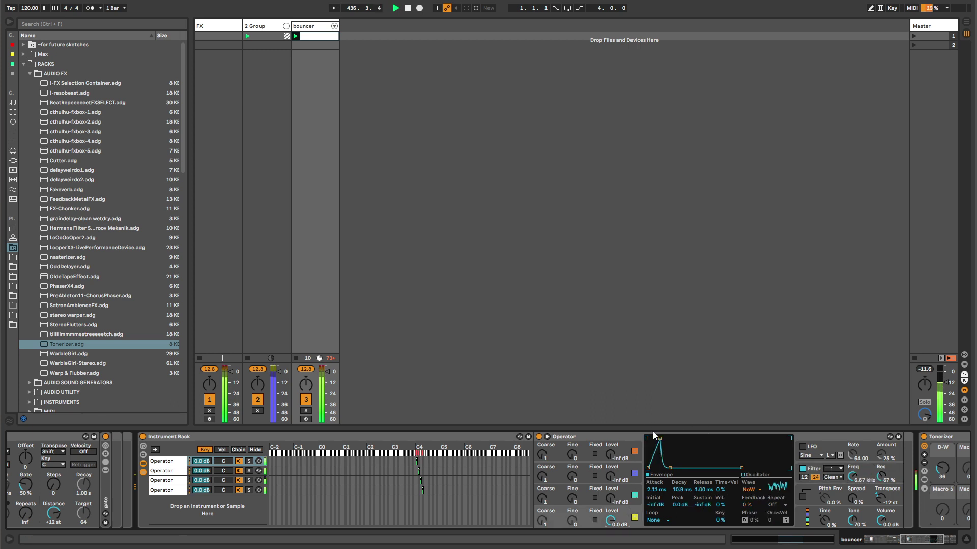
pyautogui.moveTo(660, 438); pyautogui.dragTo(657, 441)
# Step: Show the oscillator A Attack envelope in the bouncer clip and unlink its loop with a length of 7.1.2
pyautogui.rightClick(656, 489)
pyautogui.click(702, 493)
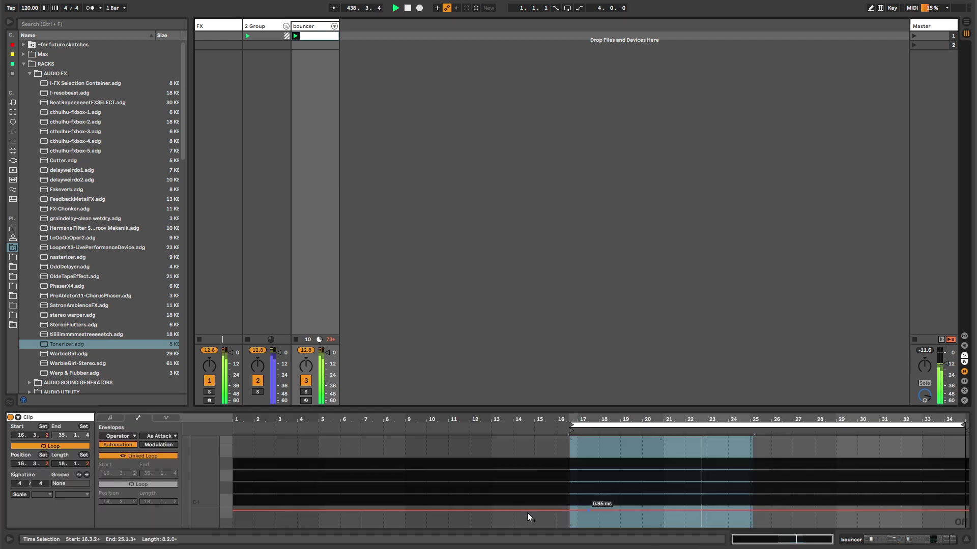
pyautogui.click(130, 456)
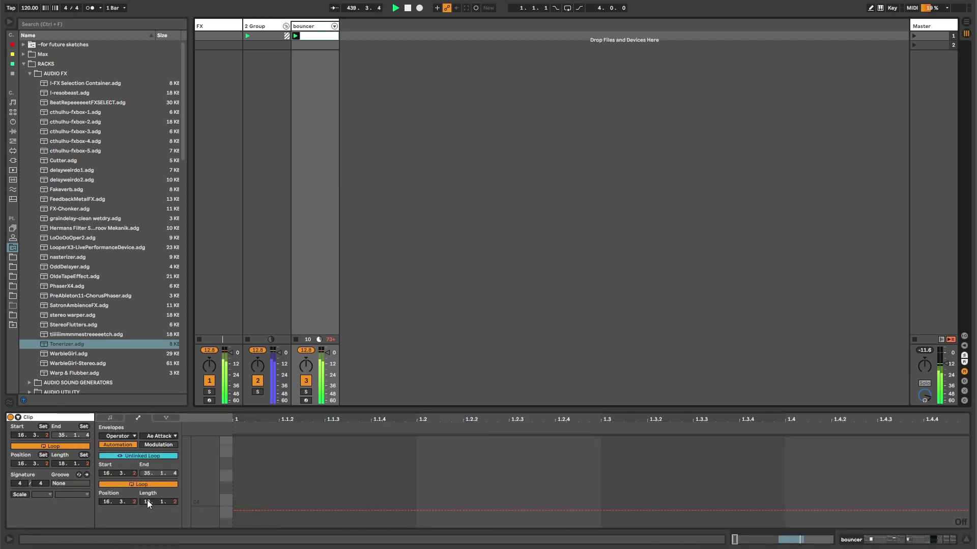
pyautogui.moveTo(150, 501); pyautogui.dragTo(150, 514)
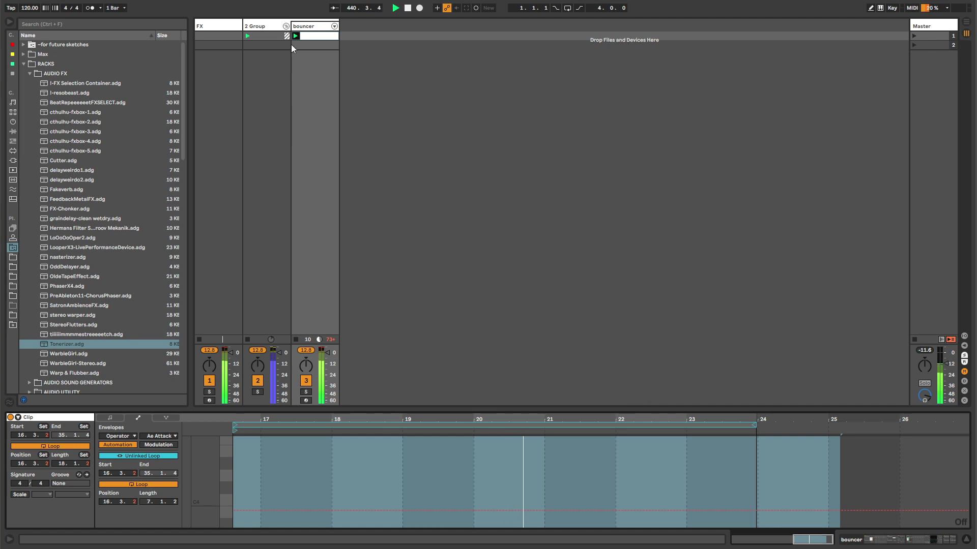
# Step: Record varied movements of the first Operator's Attack as automation into the playing bouncer clip
pyautogui.click(302, 30)
pyautogui.hotkey('shift', 'F9')
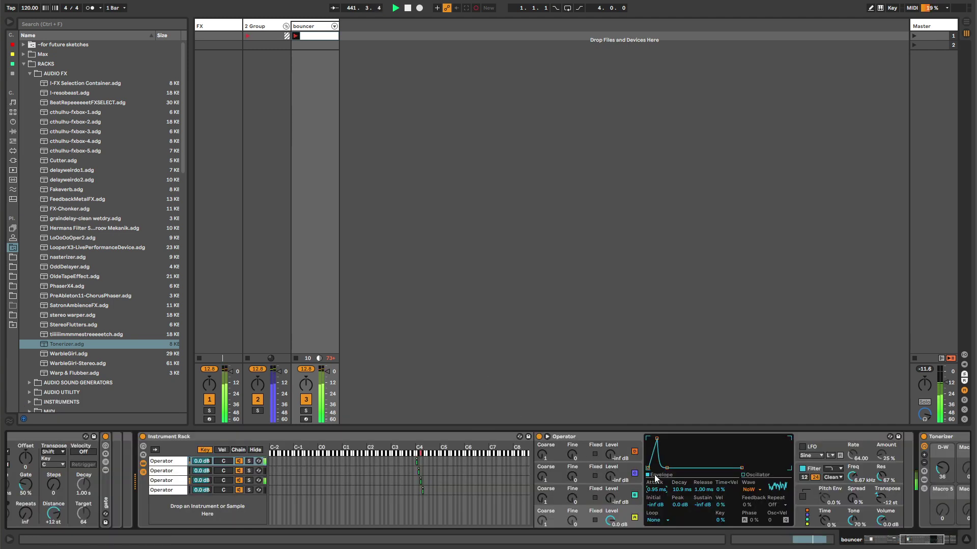
pyautogui.moveTo(655, 489)
pyautogui.mouseDown()
pyautogui.moveTo(656, 499)
pyautogui.moveTo(655, 463)
pyautogui.moveTo(655, 496)
pyautogui.mouseUp()
# Step: Thin out the recorded Attack envelope's points and move the envelope's start to 17.3.1
pyautogui.hotkey('shift', 'Tab')
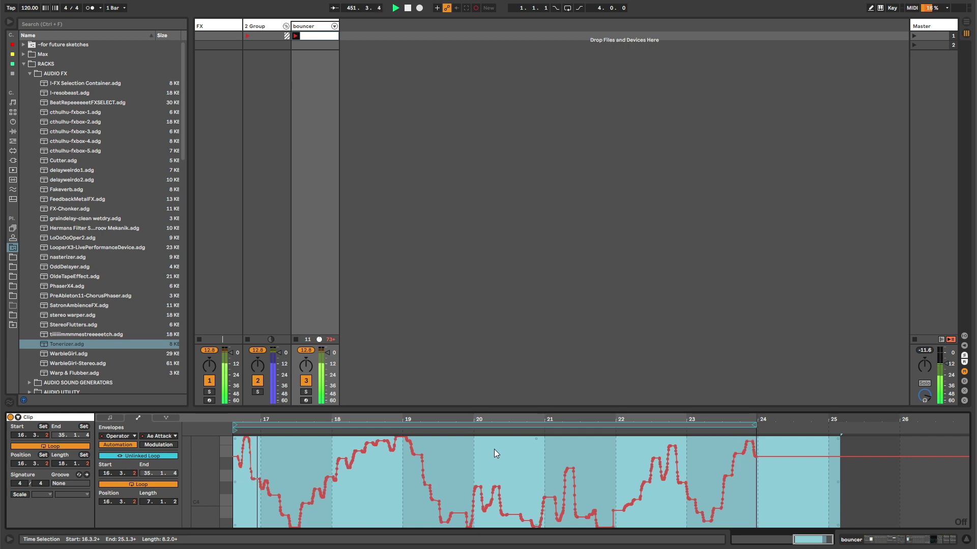
pyautogui.hotkey('ctrl', 'z')
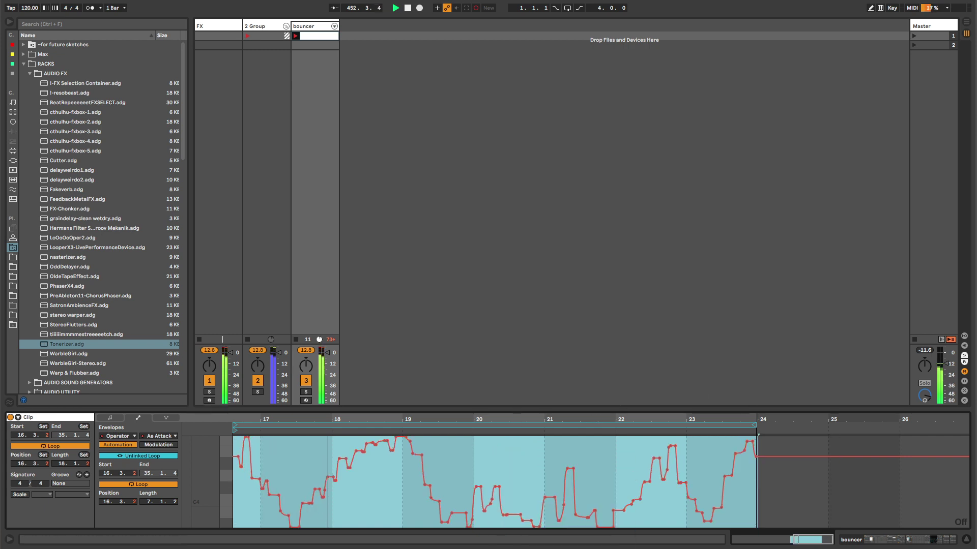
pyautogui.moveTo(234, 430)
pyautogui.mouseDown()
pyautogui.moveTo(299, 430)
pyautogui.moveTo(325, 416)
pyautogui.moveTo(312, 409)
pyautogui.mouseUp()
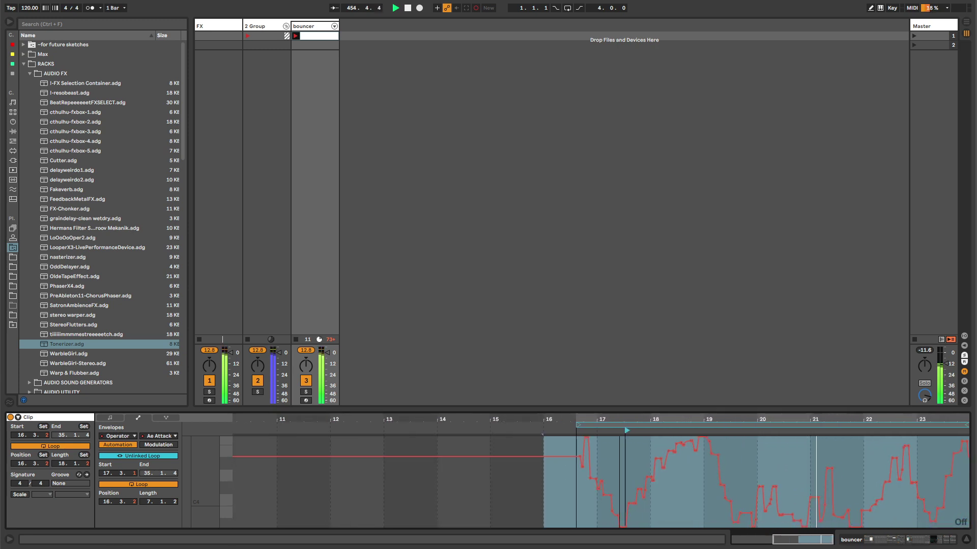
# Step: Return to the bouncer track's devices and lower the first Operator chain's volume in the Instrument Rack
pyautogui.click(325, 30)
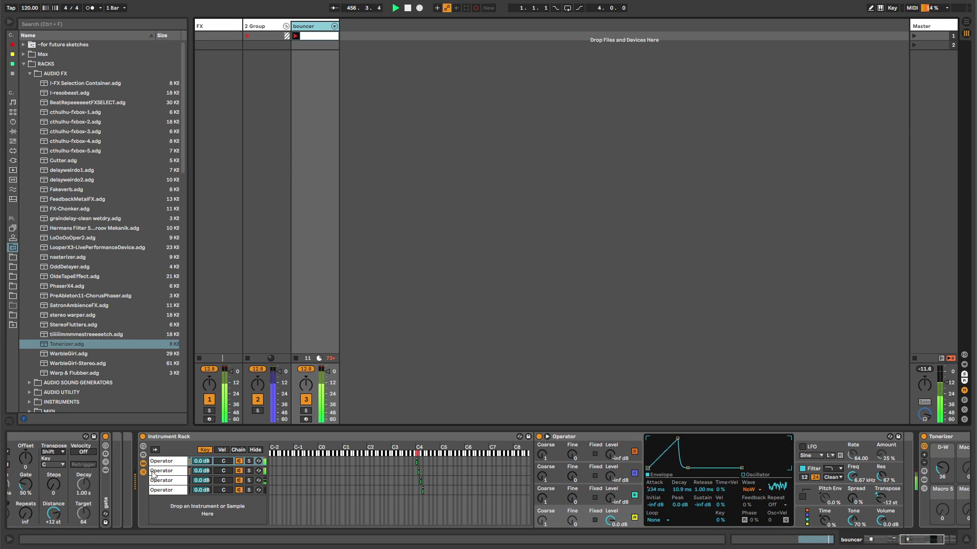
pyautogui.moveTo(202, 460); pyautogui.dragTo(200, 456)
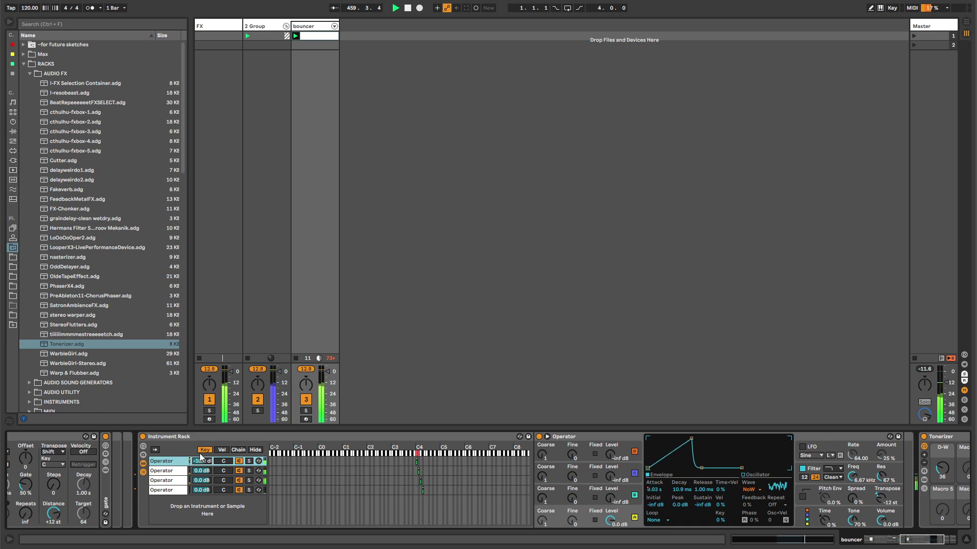
# Step: Add an Auto Pan tremolo ahead of the Tonerizer rack, with 100% amount and a 0.30 Hz rate
pyautogui.hotkey('ctrl', 'f')
pyautogui.press('Return')
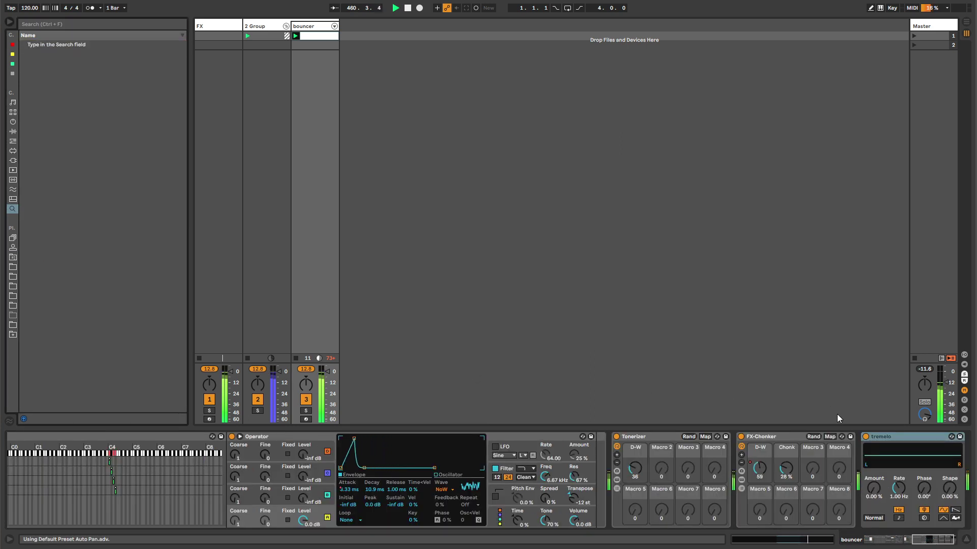
pyautogui.moveTo(895, 437); pyautogui.dragTo(612, 443)
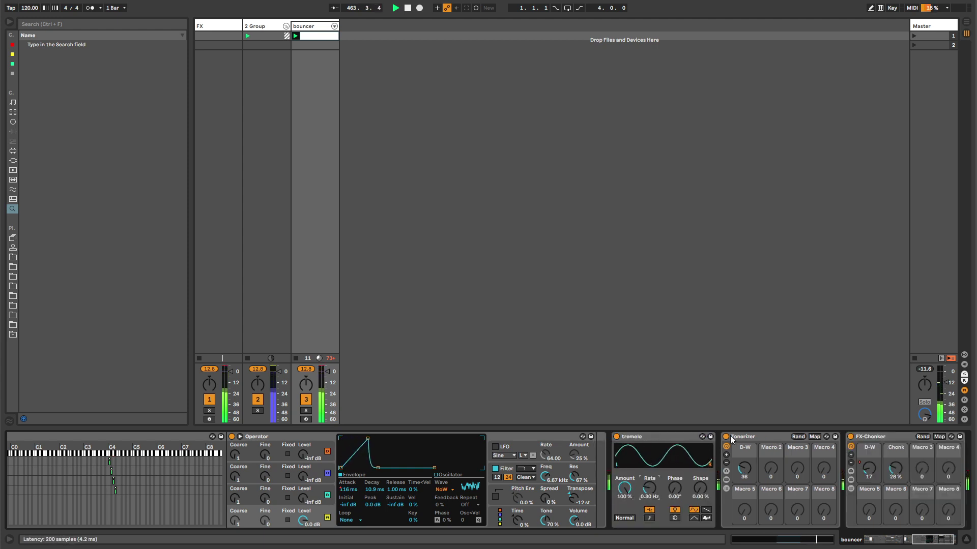
pyautogui.click(925, 543)
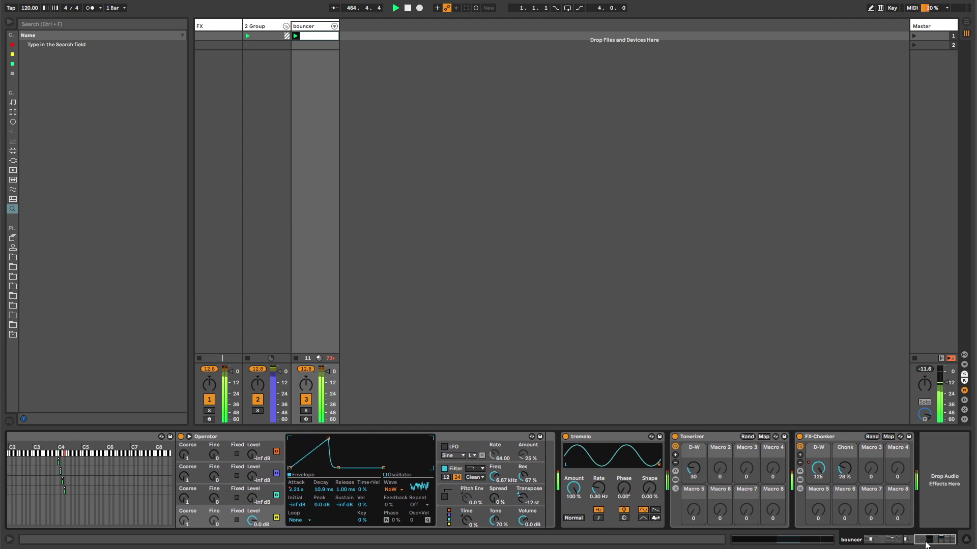
# Step: Insert a new MIDI track after bouncer and load a default Operator on it
pyautogui.click(305, 26)
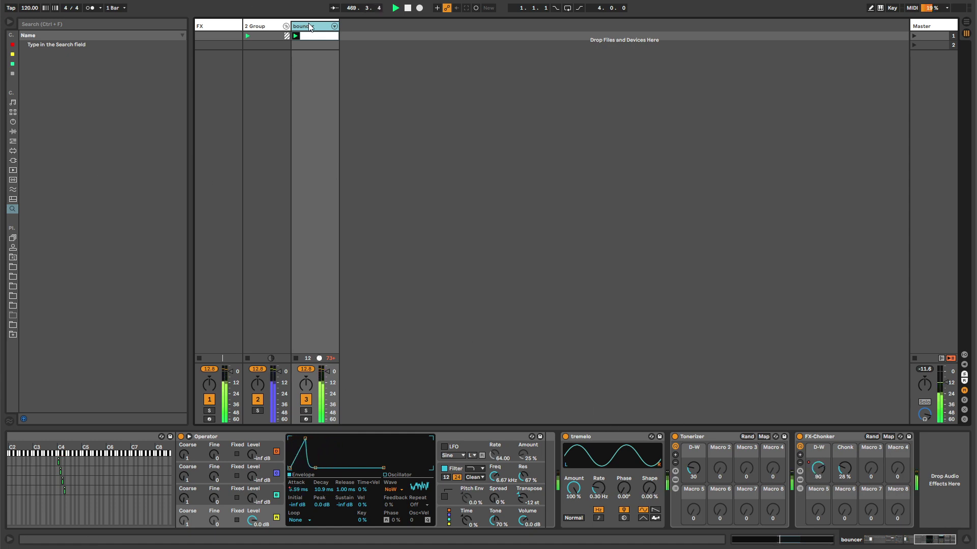
pyautogui.hotkey('ctrl', 'shift', 't')
pyautogui.hotkey('ctrl', 'f')
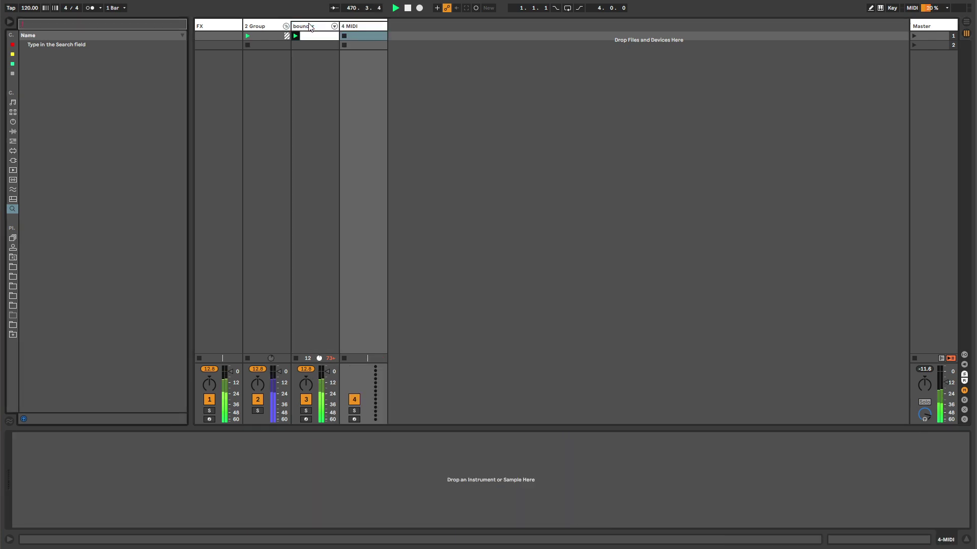
pyautogui.write('operator')
pyautogui.press('Return')
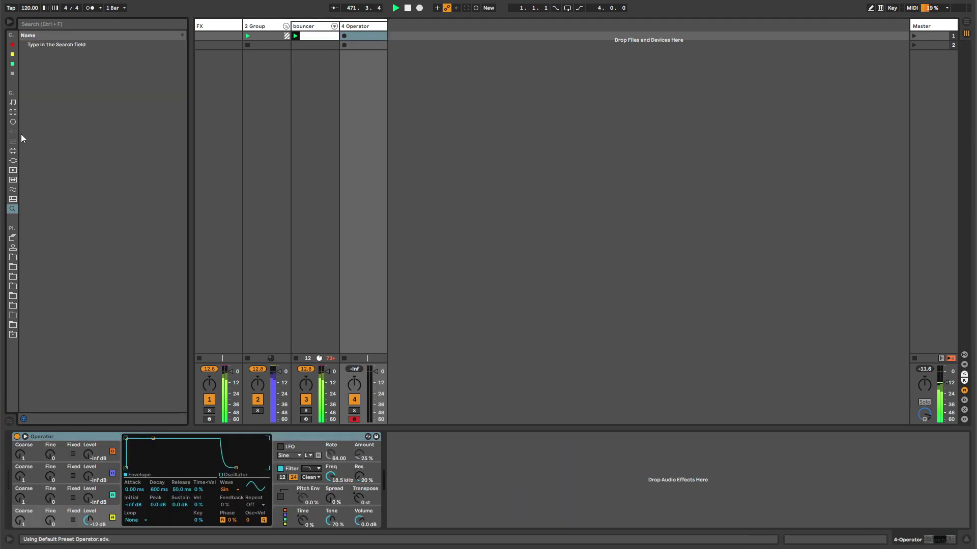
# Step: Add the LoOoOoOper2 rack from the AUDIO FX folder after Operator and show its LoopPassive chain's devices
pyautogui.click(12, 257)
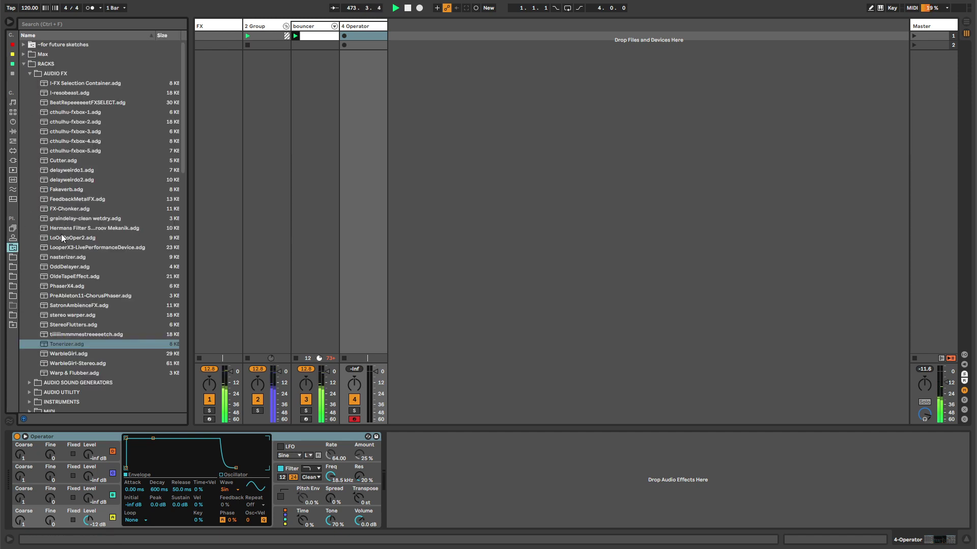
pyautogui.moveTo(61, 238); pyautogui.dragTo(420, 497)
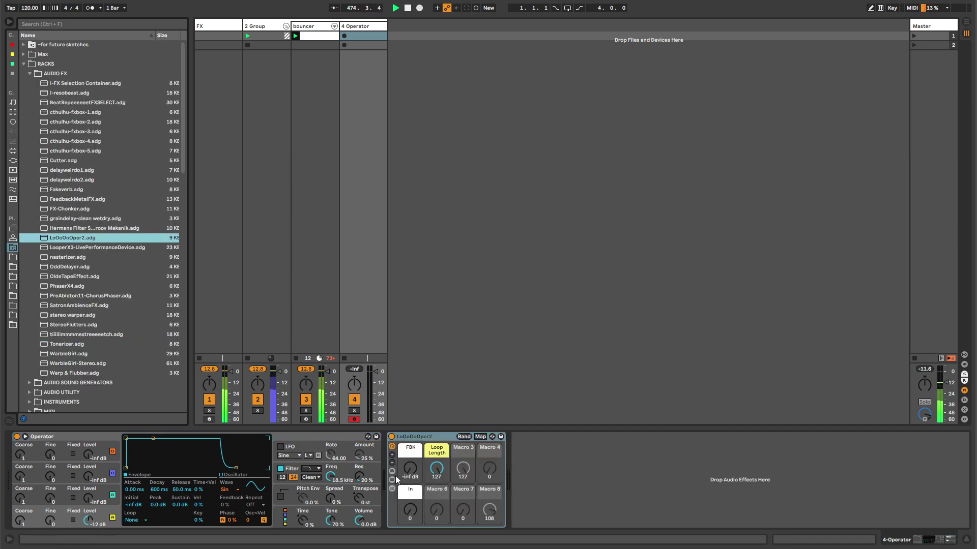
pyautogui.click(392, 490)
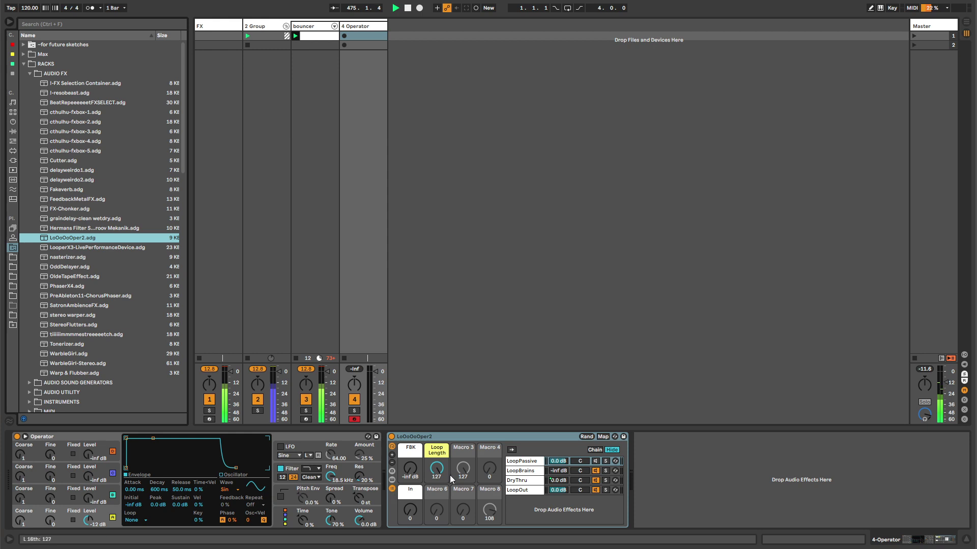
pyautogui.click(524, 472)
pyautogui.click(526, 462)
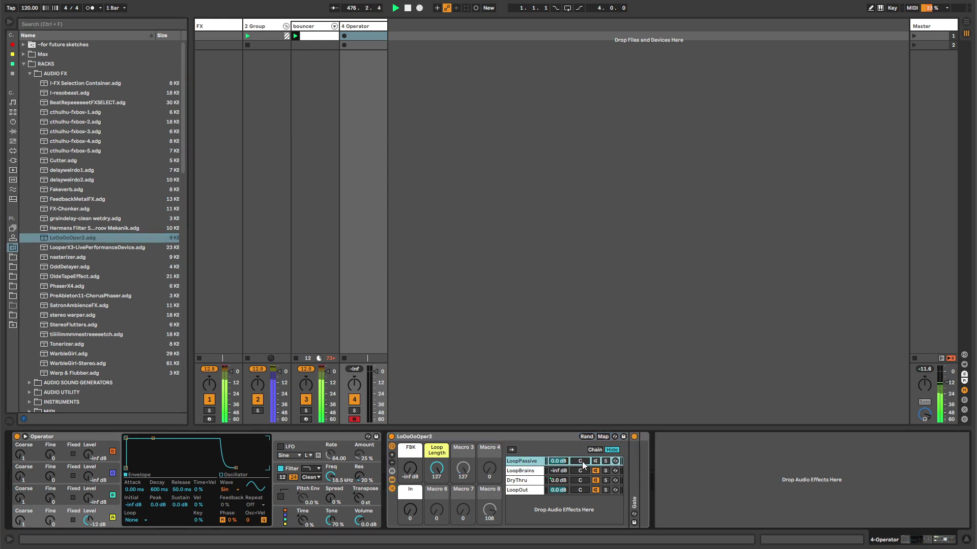
# Step: Examine the Gate in the LoopPassive chain and the DelayArray's chained delays in LoopBrains, then hide the rack's chains
pyautogui.doubleClick(638, 477)
pyautogui.click(642, 437)
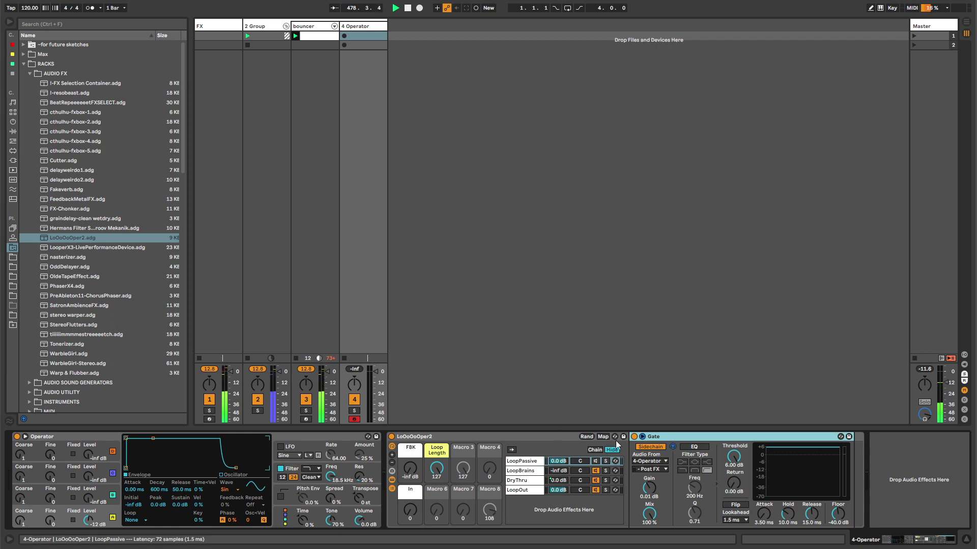
pyautogui.click(643, 437)
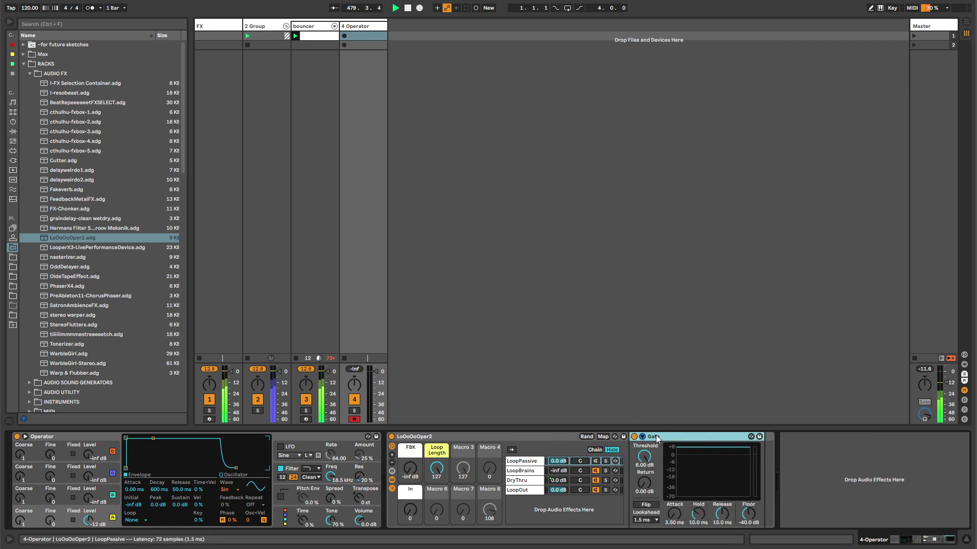
pyautogui.click(518, 472)
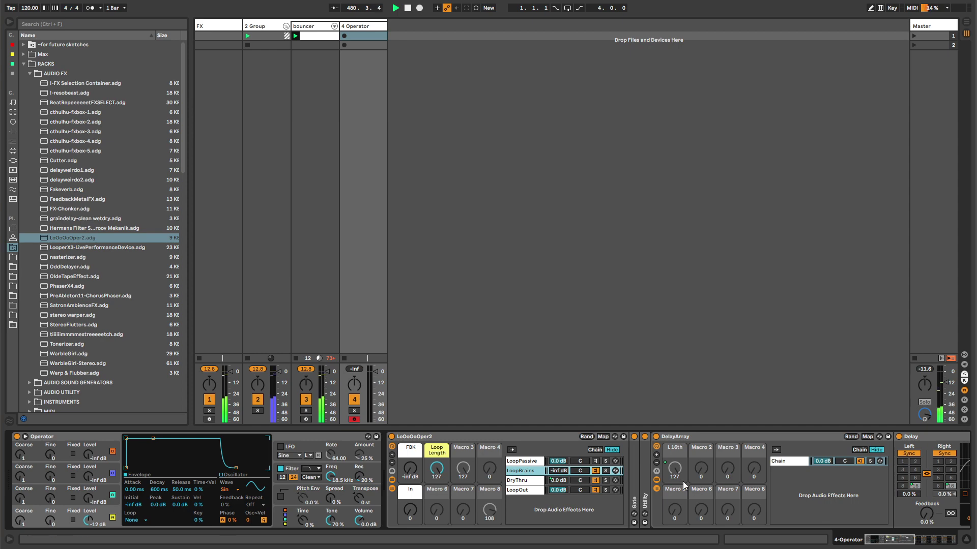
pyautogui.moveTo(871, 542); pyautogui.dragTo(892, 541)
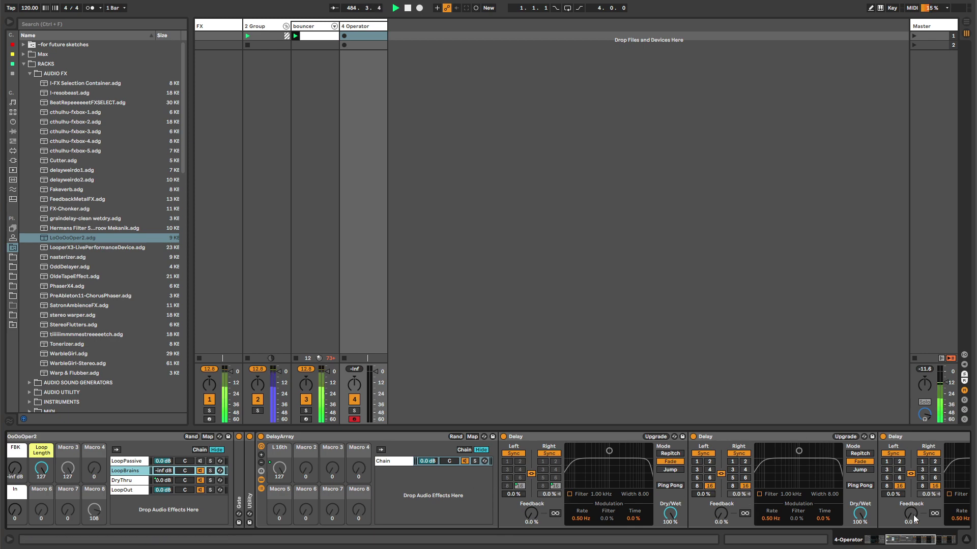
pyautogui.moveTo(904, 547)
pyautogui.mouseDown()
pyautogui.moveTo(916, 543)
pyautogui.moveTo(899, 540)
pyautogui.mouseUp()
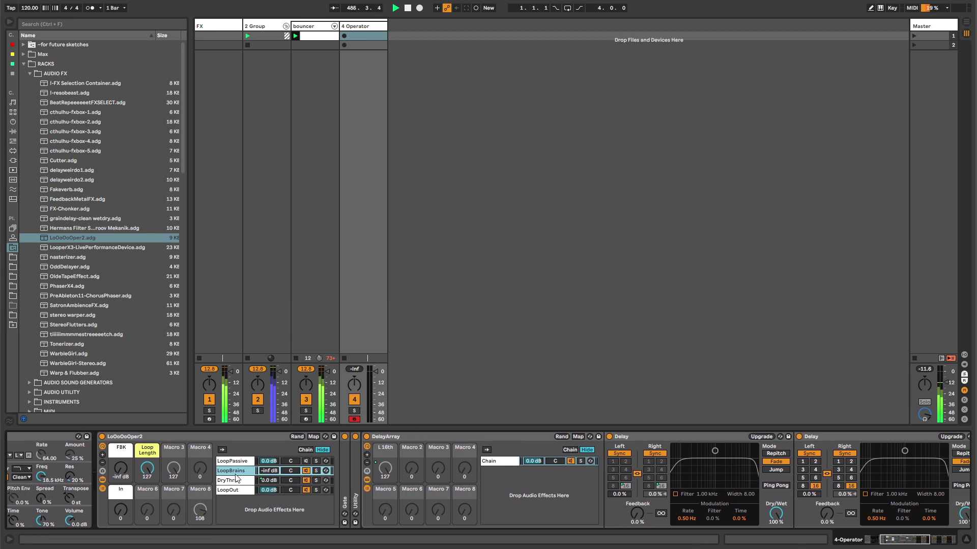
pyautogui.click(102, 489)
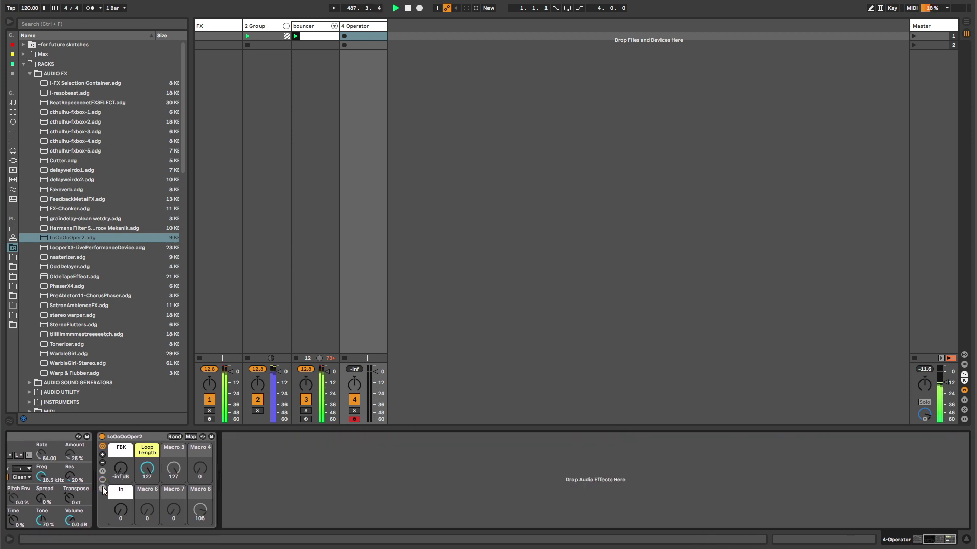
pyautogui.moveTo(942, 547); pyautogui.dragTo(925, 542)
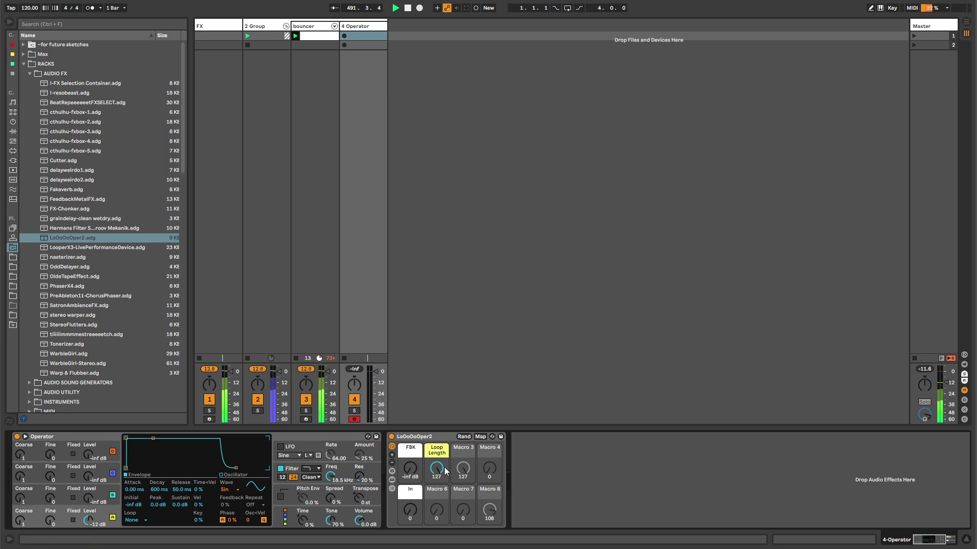
# Step: Show the LoopBrains chain again, with the DelayArray rack folded and the LoopOut Audio Effect Rack unfolded
pyautogui.click(429, 437)
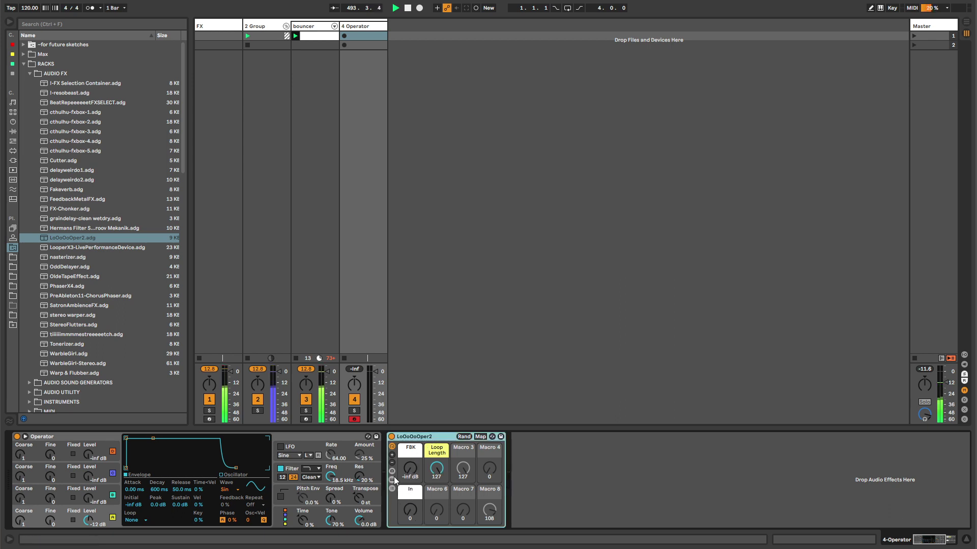
pyautogui.click(392, 489)
pyautogui.click(524, 471)
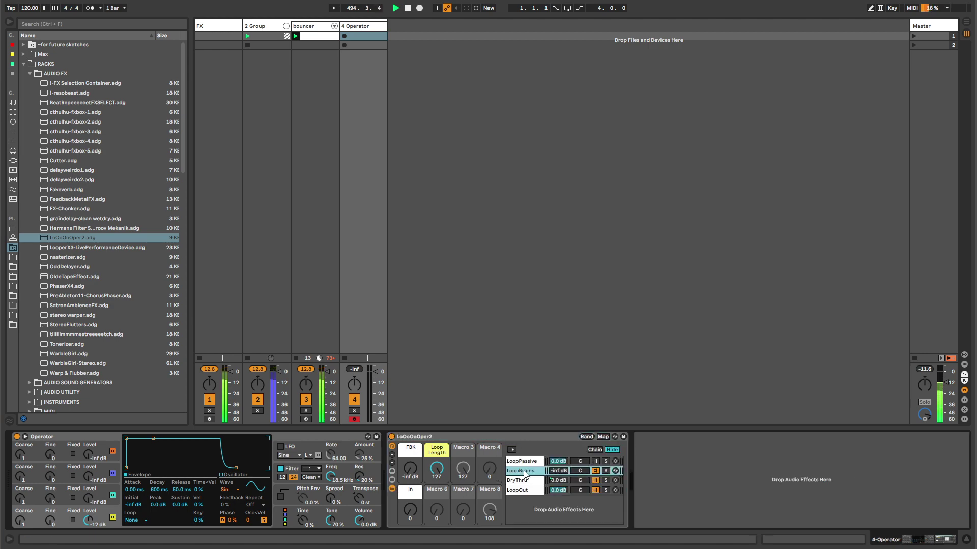
pyautogui.moveTo(876, 540)
pyautogui.mouseDown()
pyautogui.moveTo(921, 540)
pyautogui.moveTo(881, 540)
pyautogui.mouseUp()
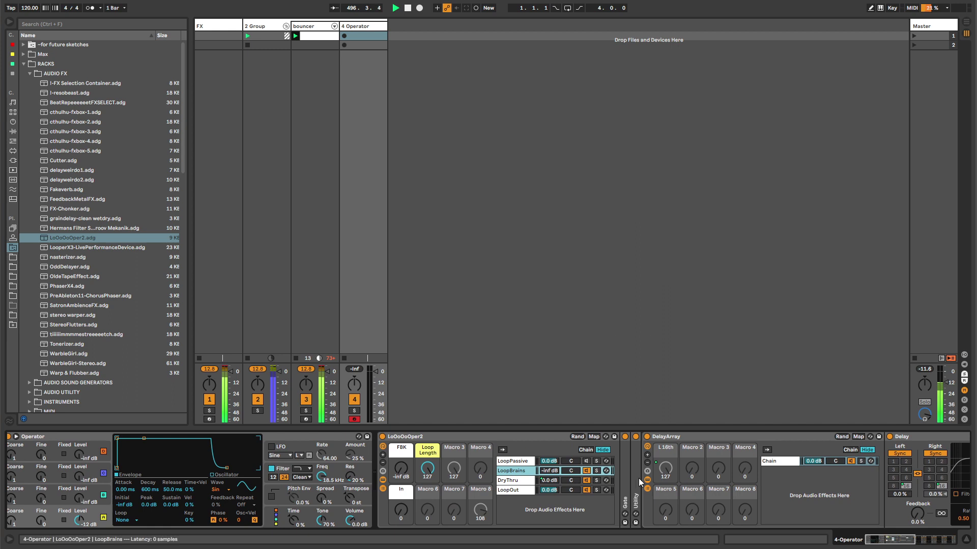
pyautogui.click(667, 435)
pyautogui.doubleClick(666, 435)
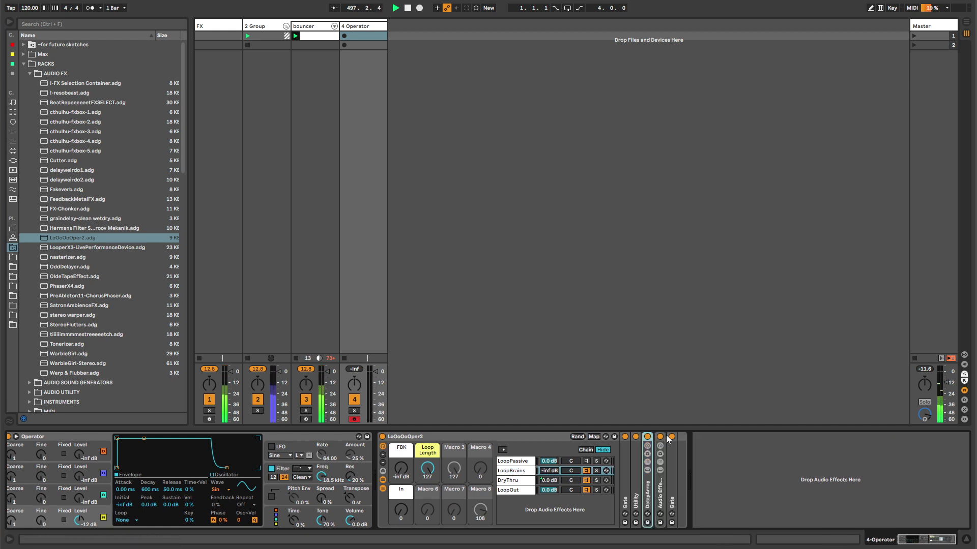
pyautogui.click(660, 484)
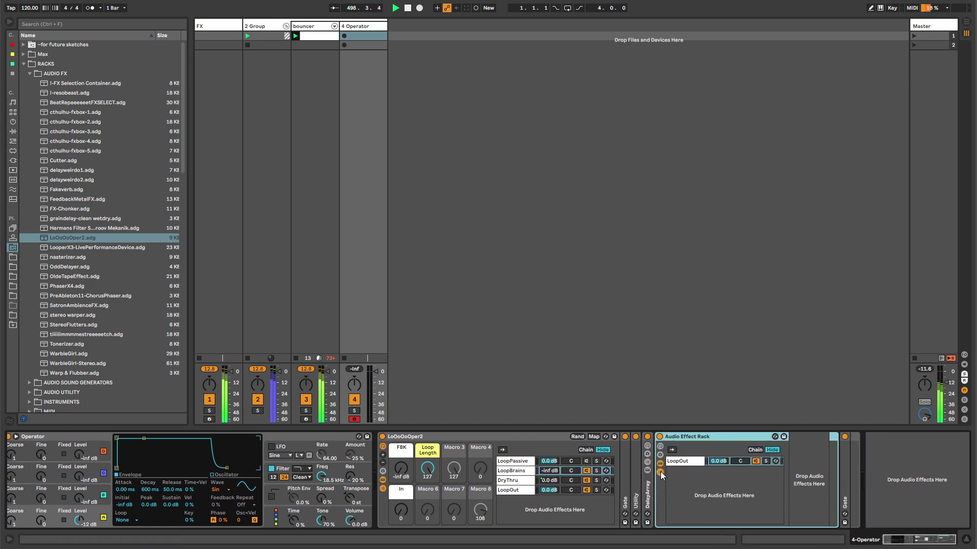
pyautogui.click(649, 487)
pyautogui.doubleClick(648, 491)
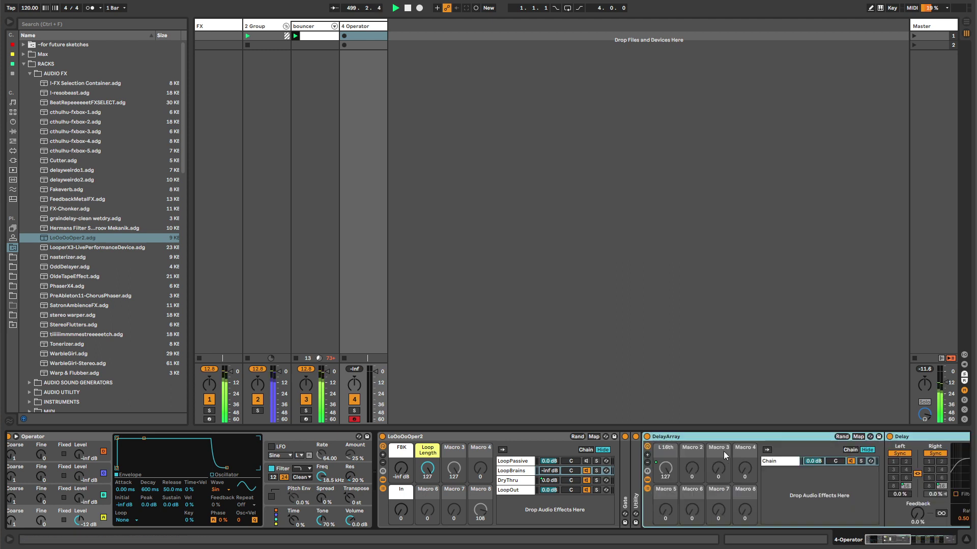
pyautogui.doubleClick(670, 438)
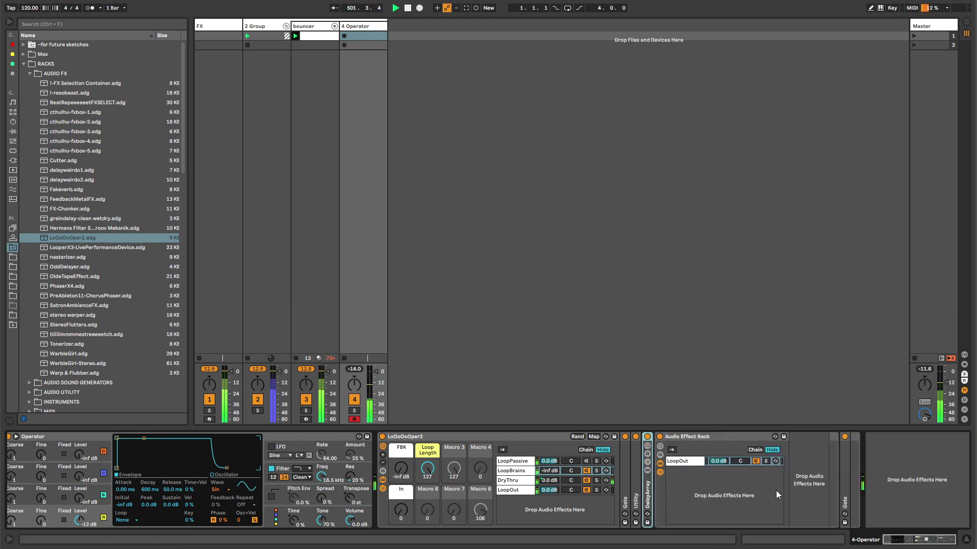
# Step: Set the looper rack's In macro to 127 and its FBK macro to -0.22 dB
pyautogui.moveTo(401, 508); pyautogui.dragTo(400, 458)
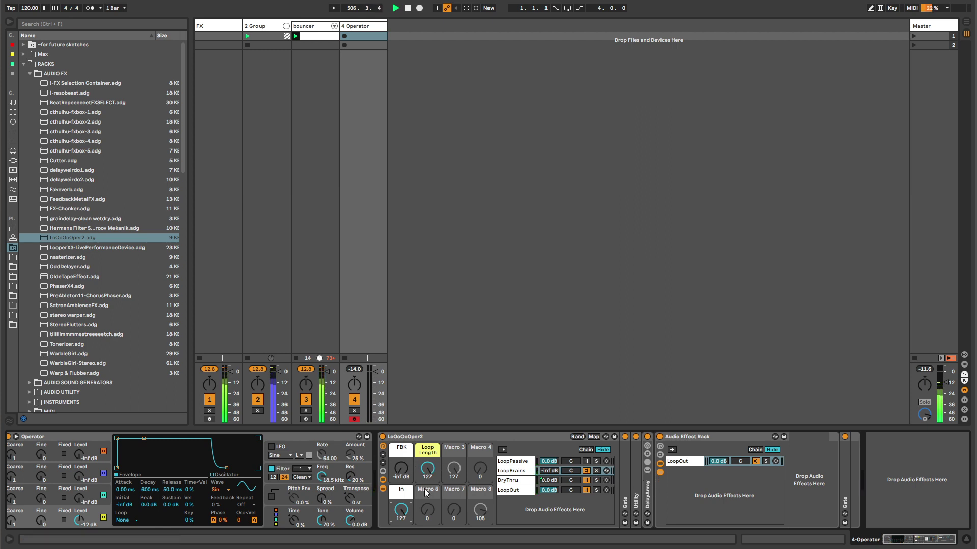
pyautogui.moveTo(401, 468); pyautogui.dragTo(401, 458)
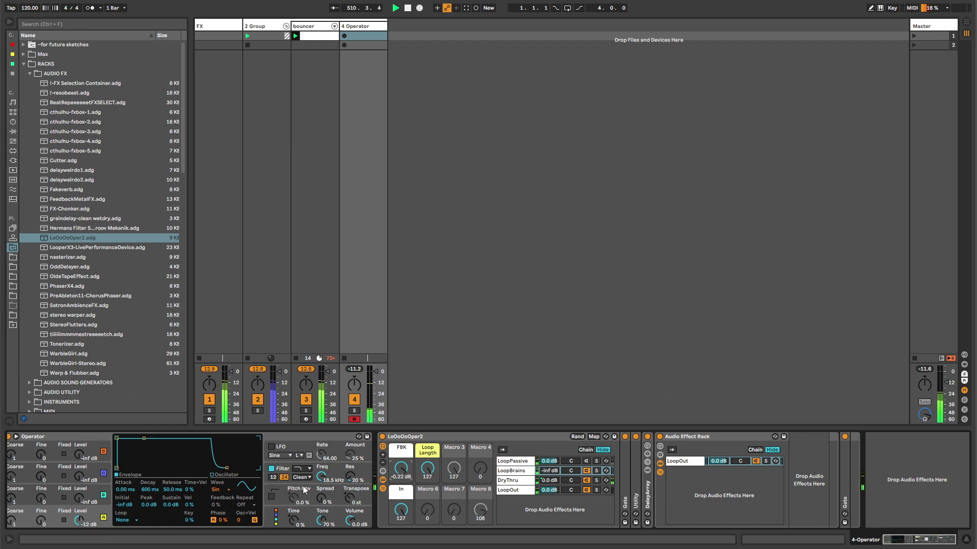
pyautogui.moveTo(890, 542); pyautogui.dragTo(834, 546)
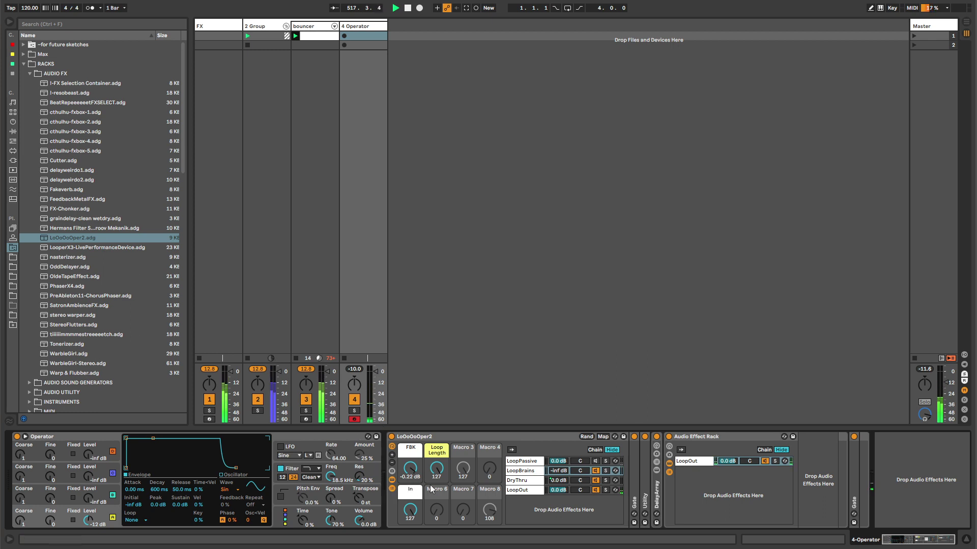
# Step: Hide the looper rack's chains and the AUDIO FX folder's contents, and set the In macro to 0
pyautogui.click(391, 490)
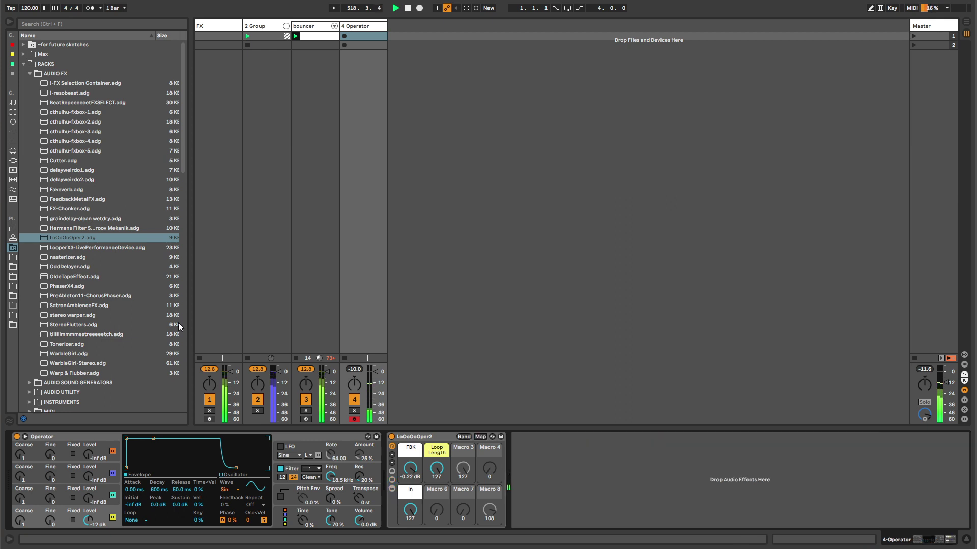
pyautogui.click(31, 73)
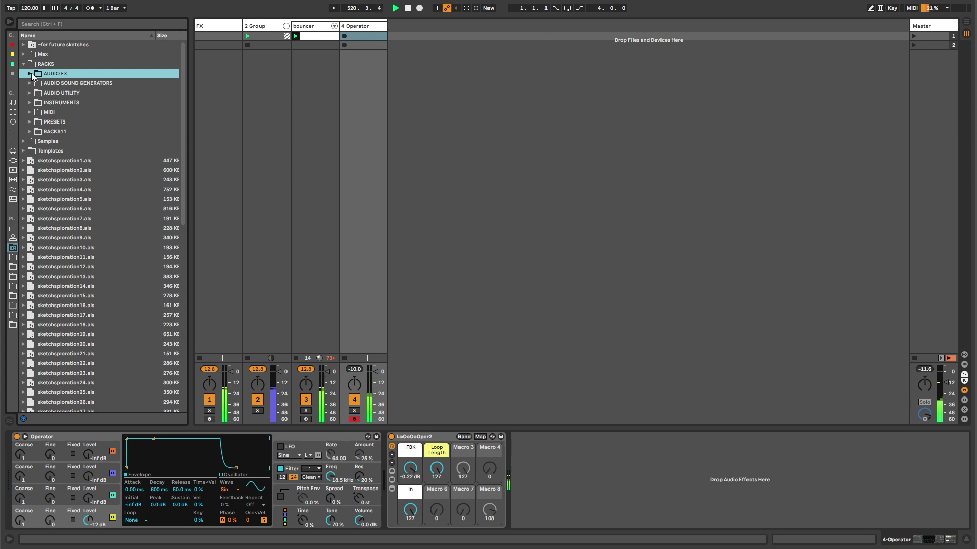
pyautogui.moveTo(410, 510); pyautogui.dragTo(410, 534)
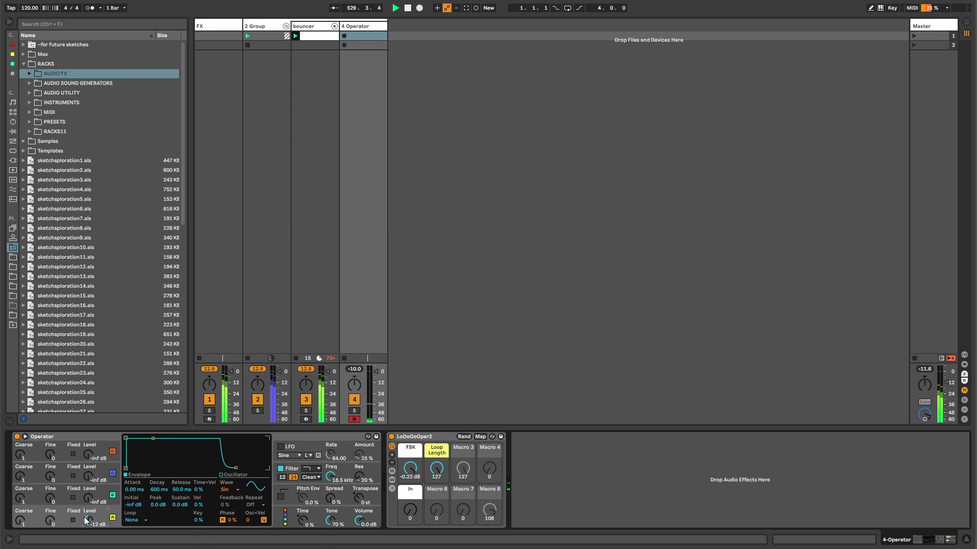
# Step: Set Operator's oscillator A level to 0.0 dB and its envelope to 327 ms attack and 217 ms release
pyautogui.moveTo(85, 520); pyautogui.dragTo(85, 501)
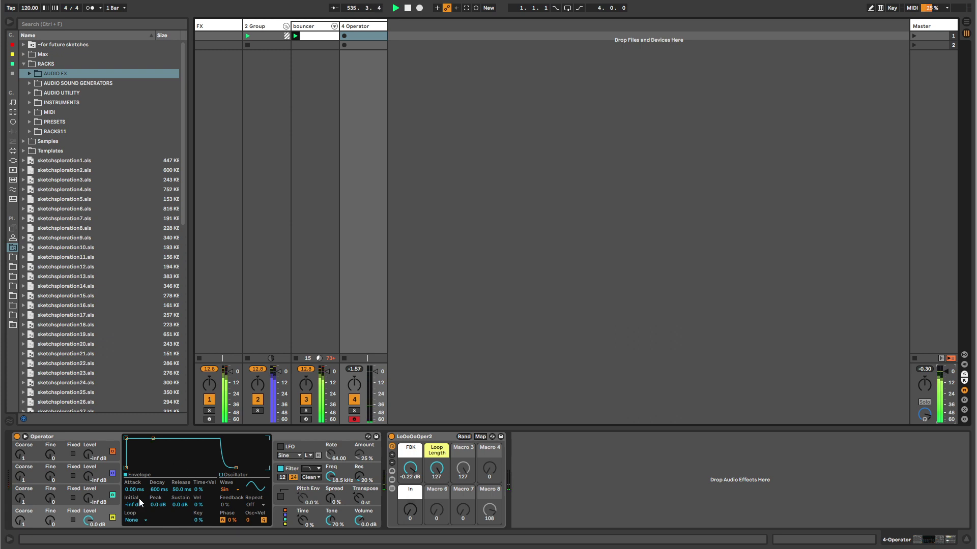
pyautogui.moveTo(128, 438); pyautogui.dragTo(157, 439)
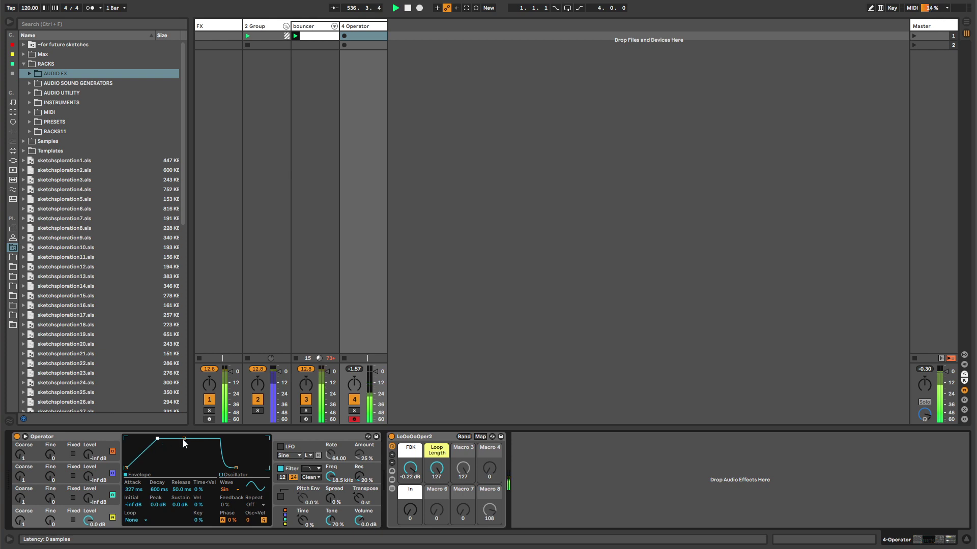
pyautogui.moveTo(234, 471); pyautogui.dragTo(242, 471)
# Step: Raise the looper rack's FBK macro to -0.08 dB and reopen its In macro to 127
pyautogui.click(448, 438)
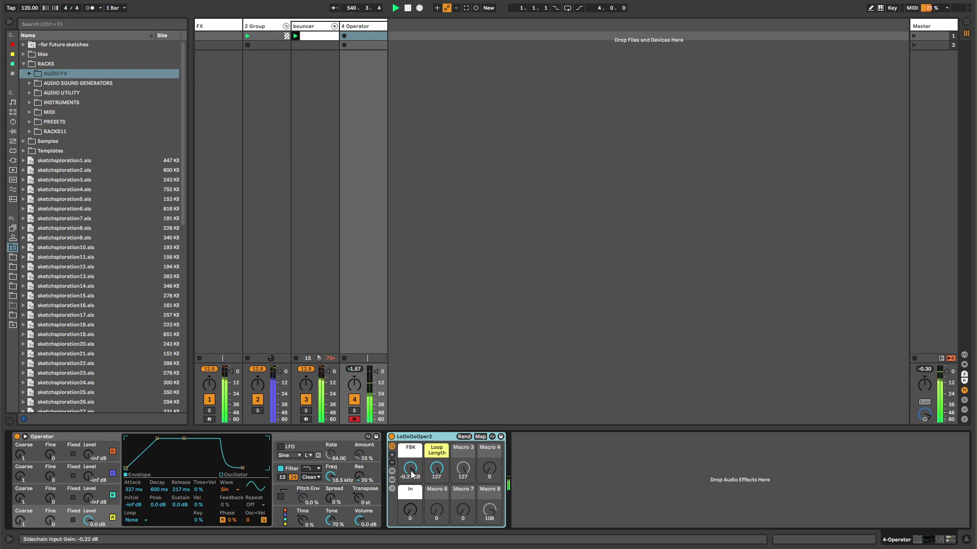
pyautogui.moveTo(411, 473); pyautogui.dragTo(411, 464)
pyautogui.moveTo(410, 511); pyautogui.dragTo(410, 479)
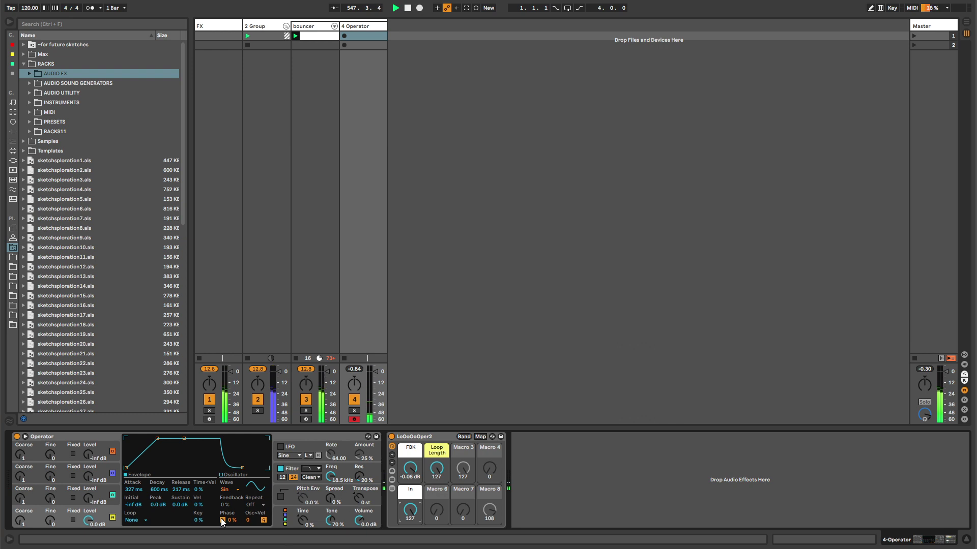
# Step: Try Operator's oscillator B at a level of -36 dB, then return it to -inf dB
pyautogui.click(107, 487)
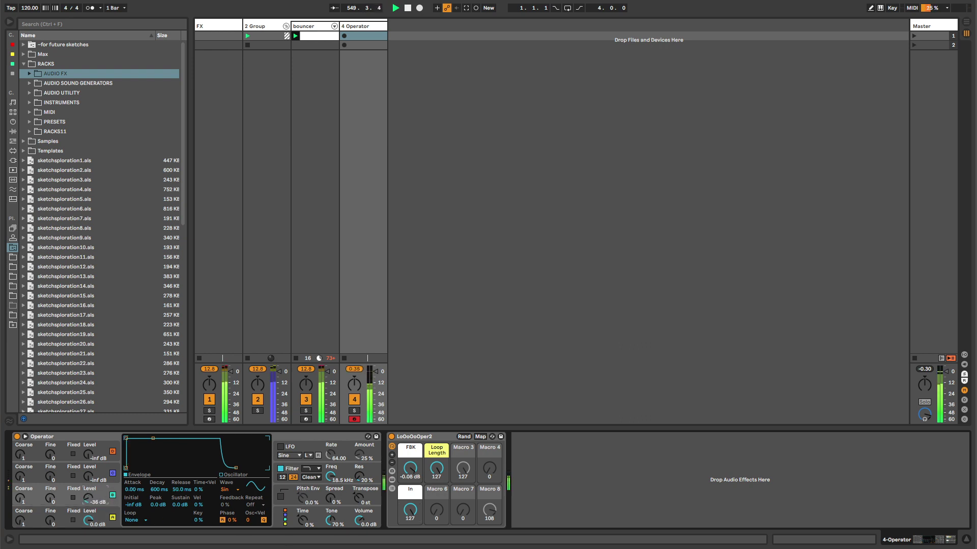
pyautogui.moveTo(88, 499); pyautogui.dragTo(88, 515)
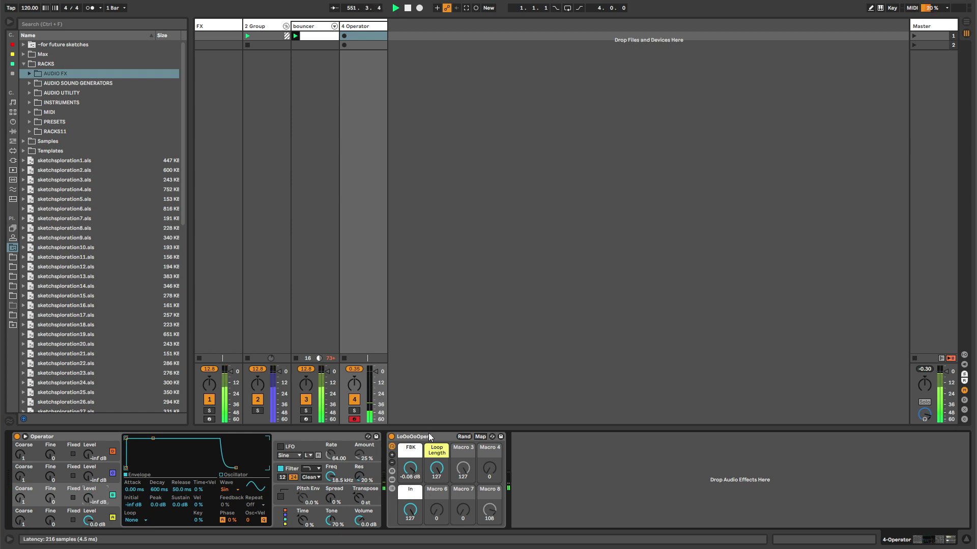
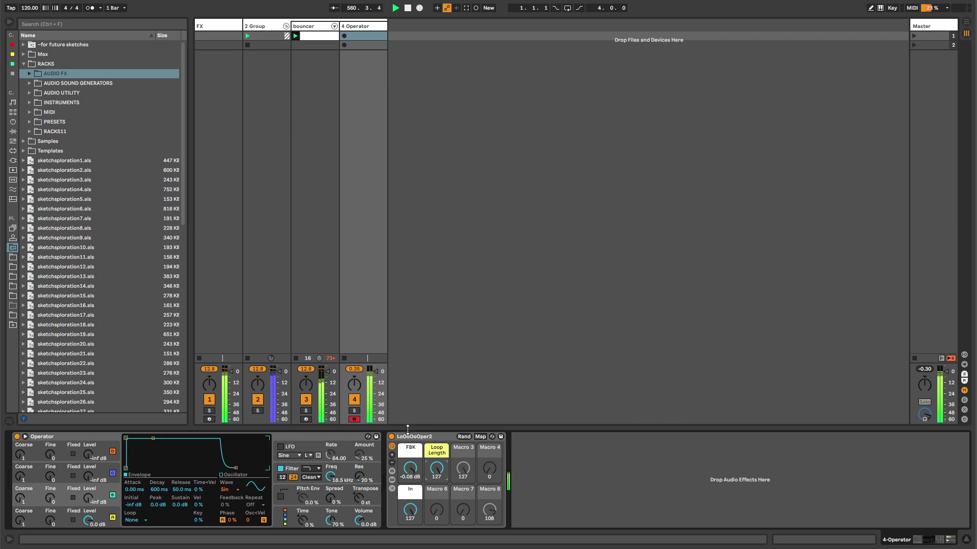
# Step: Try the Loop Length macro at 87, return it to 127, and lower FBK to -6.94 dB
pyautogui.moveTo(436, 468)
pyautogui.mouseDown()
pyautogui.moveTo(437, 483)
pyautogui.moveTo(437, 452)
pyautogui.mouseUp()
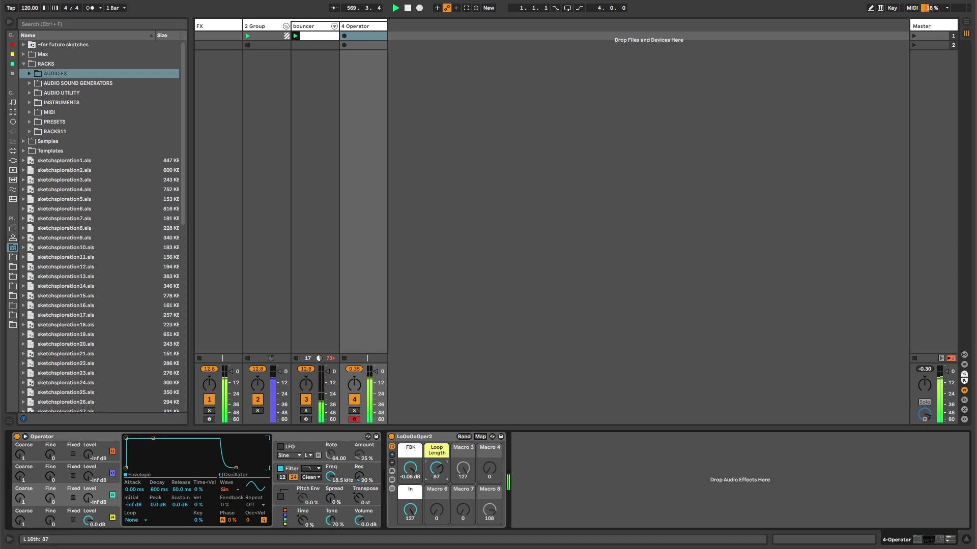
pyautogui.moveTo(436, 468); pyautogui.dragTo(410, 469)
pyautogui.moveTo(436, 468)
pyautogui.mouseDown()
pyautogui.moveTo(436, 480)
pyautogui.moveTo(436, 461)
pyautogui.mouseUp()
# Step: Open the LoopBrains chain and insert a Redux between DelayArray and the Audio Effect Rack, with Rate 28.7 kHz and Bits 14
pyautogui.click(391, 480)
pyautogui.click(524, 470)
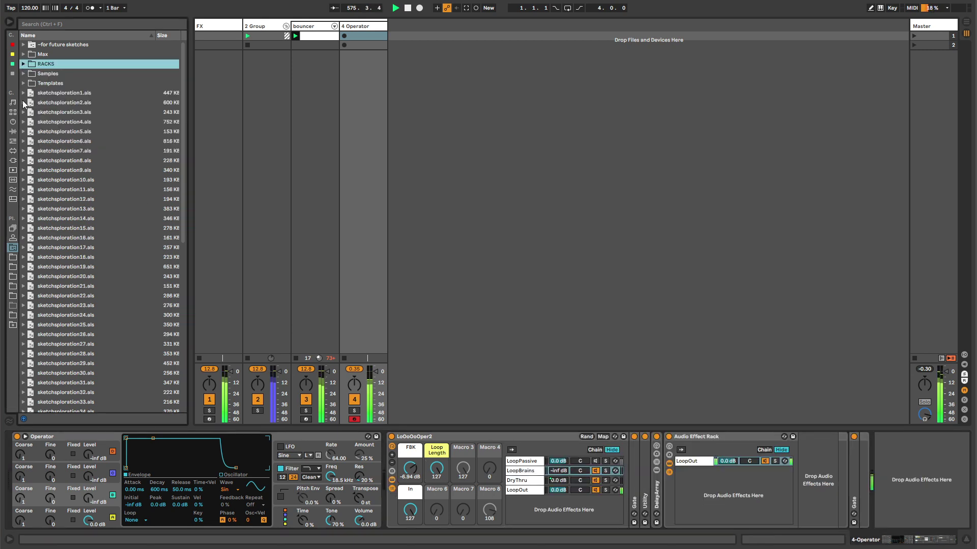
pyautogui.click(13, 131)
pyautogui.click(13, 74)
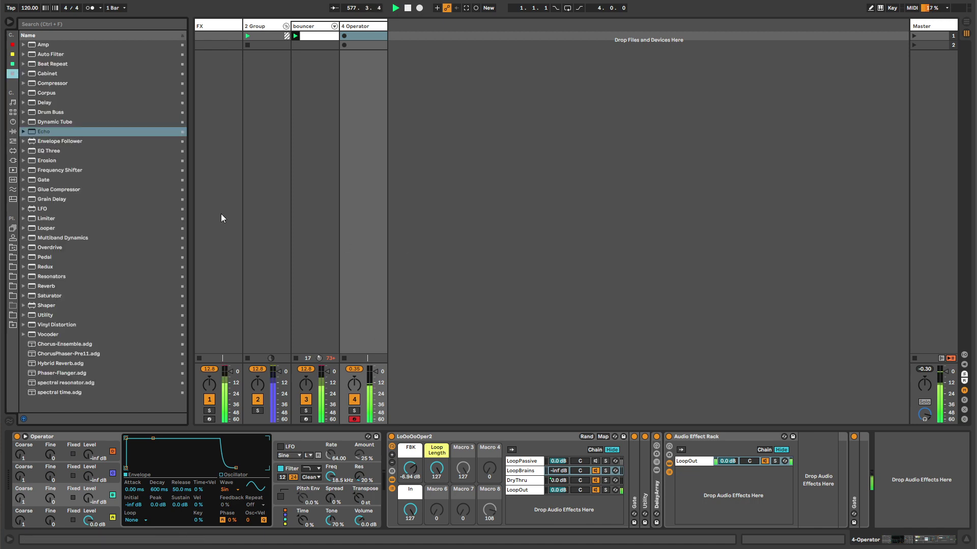
pyautogui.click(45, 265)
pyautogui.moveTo(705, 481)
pyautogui.mouseDown()
pyautogui.moveTo(664, 461)
pyautogui.moveTo(682, 489)
pyautogui.moveTo(710, 476)
pyautogui.mouseUp()
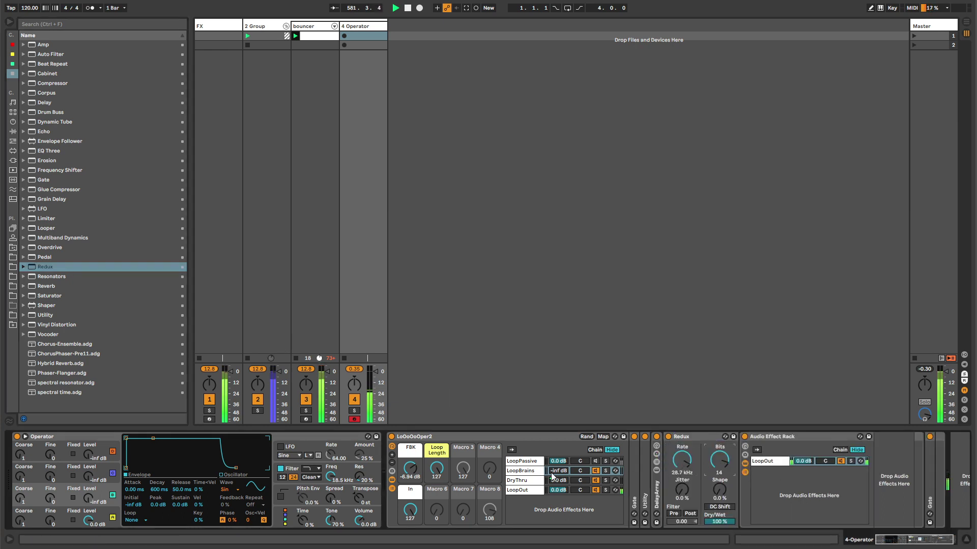
# Step: Set the looper's FBK macro to -3.38 dB and Redux's Jitter to 5.3% and Shape to 30%
pyautogui.moveTo(414, 474); pyautogui.dragTo(414, 466)
pyautogui.moveTo(678, 492); pyautogui.dragTo(678, 457)
pyautogui.moveTo(719, 489); pyautogui.dragTo(681, 519)
pyautogui.moveTo(718, 491); pyautogui.dragTo(718, 494)
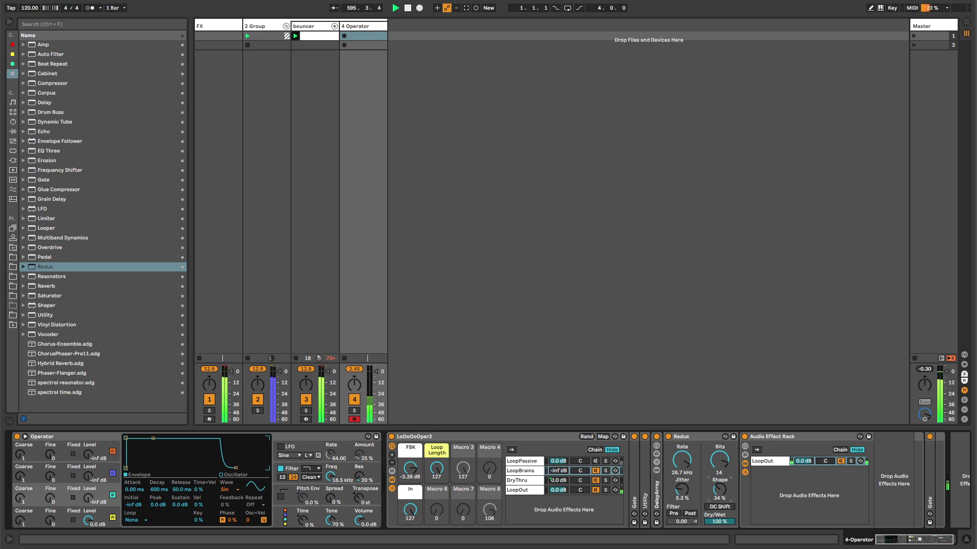
# Step: Insert Resonators before Redux with note B2, Decay 83.0 and Dry/Wet 22%, and set pitch III to -7 st and IV to +7 st
pyautogui.moveTo(40, 279); pyautogui.dragTo(671, 460)
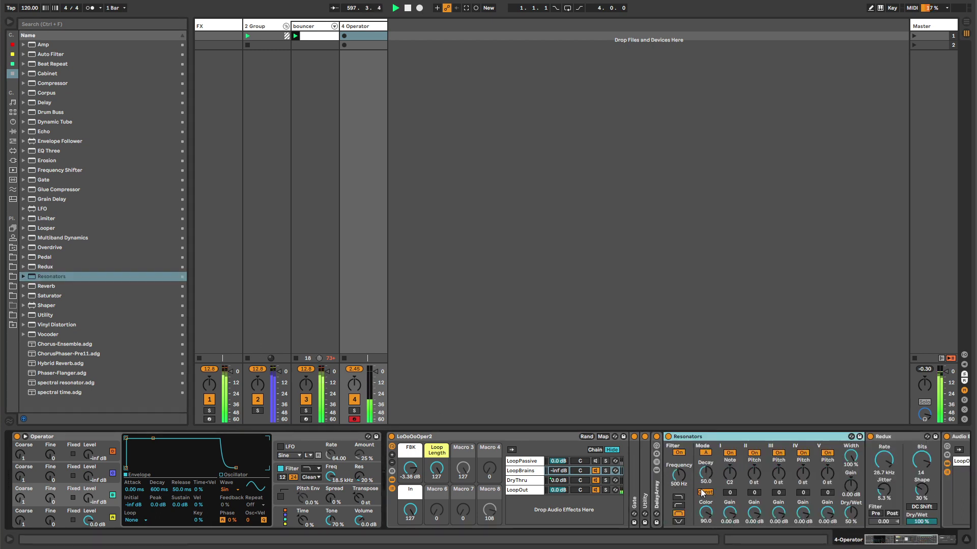
pyautogui.moveTo(729, 472); pyautogui.dragTo(707, 461)
pyautogui.moveTo(851, 512); pyautogui.dragTo(850, 520)
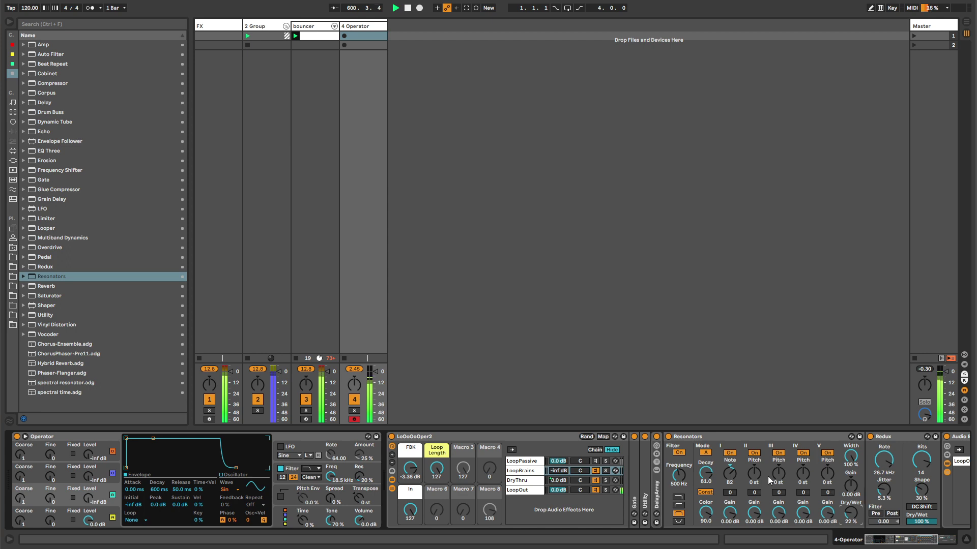
pyautogui.moveTo(777, 475); pyautogui.dragTo(826, 483)
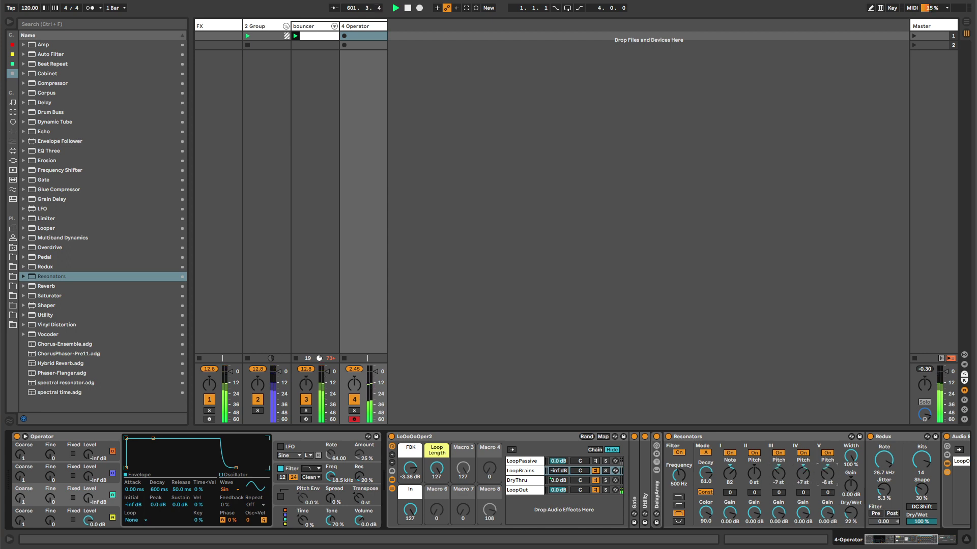
# Step: Set the Resonators' pitch II to +9 st, and select the looper's LoopOut chain
pyautogui.moveTo(752, 479); pyautogui.dragTo(746, 424)
pyautogui.click(534, 489)
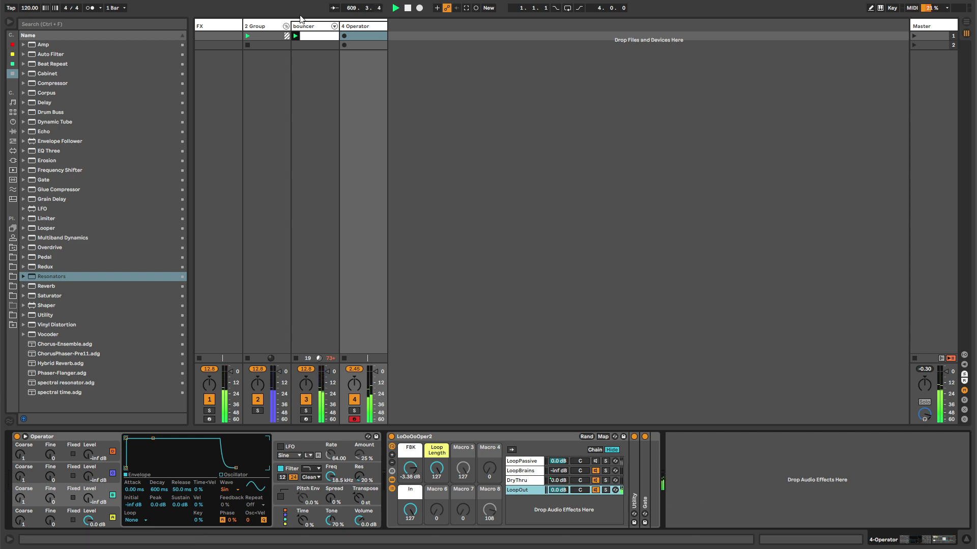
# Step: Collapse the bouncyballer rack on the bouncer track to its macros and list the audio effect folders in the browser
pyautogui.click(311, 27)
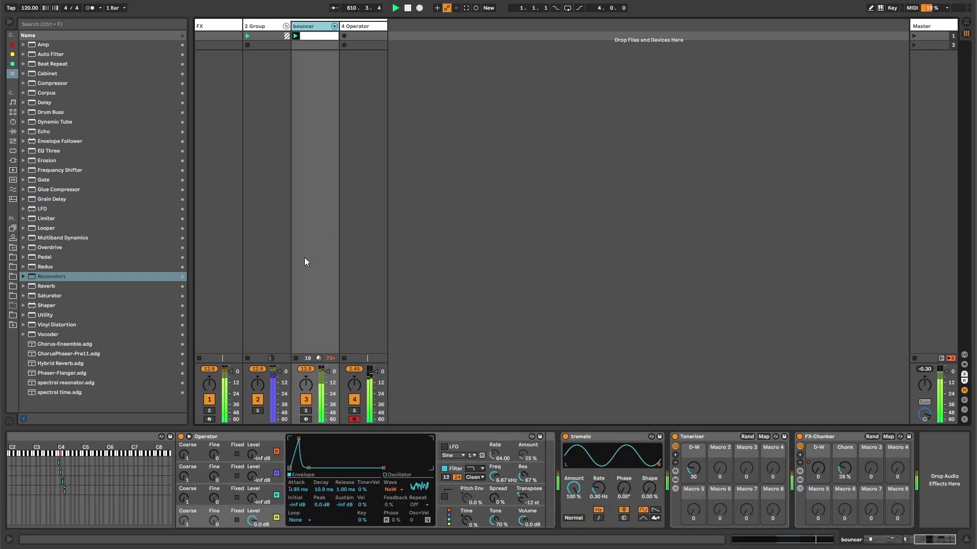
pyautogui.click(878, 539)
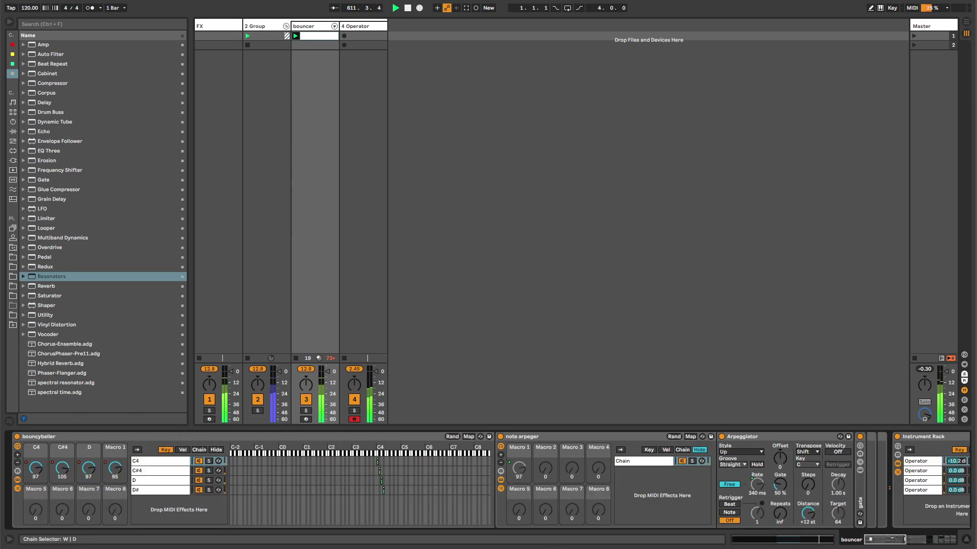
pyautogui.click(17, 489)
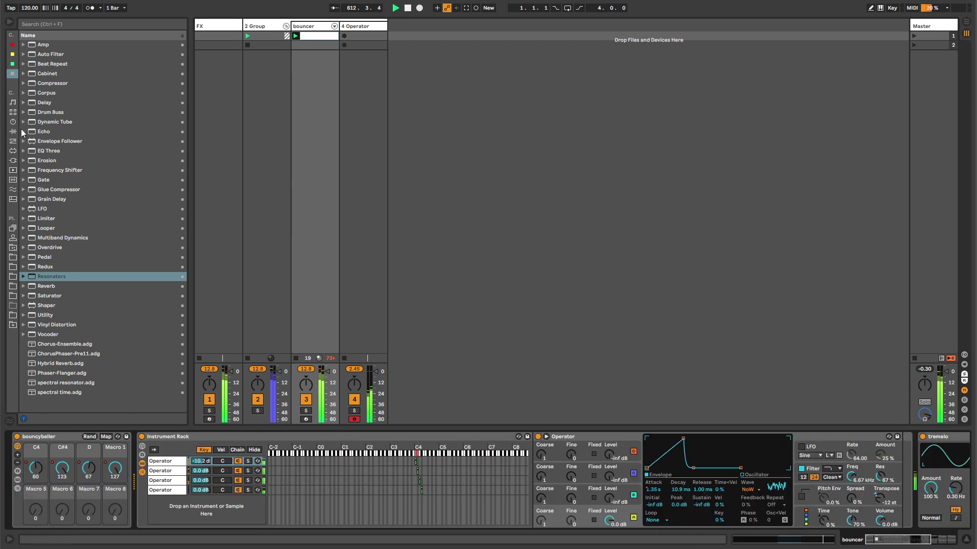
pyautogui.click(13, 131)
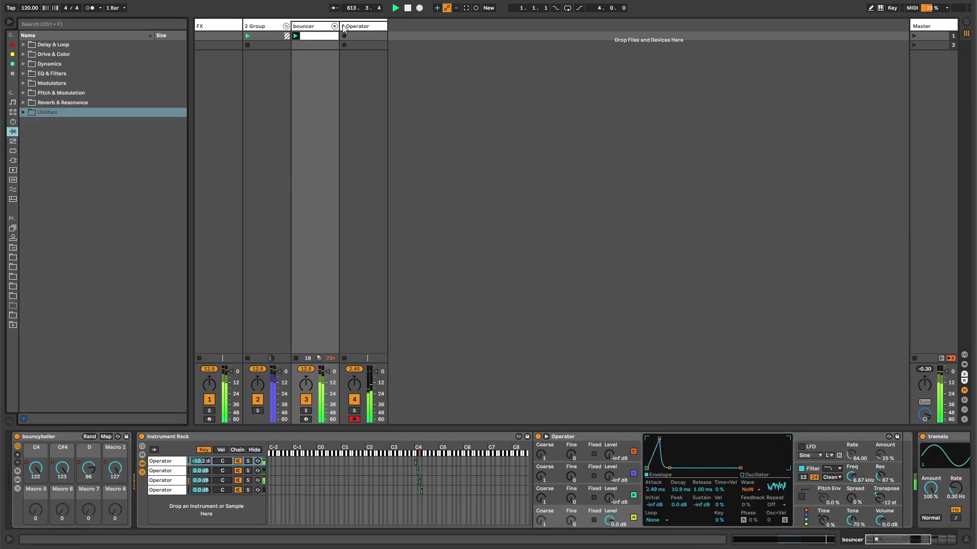
# Step: Reopen the LoopBrains chain on the 4 Operator track and lower the Resonators' note I
pyautogui.click(359, 27)
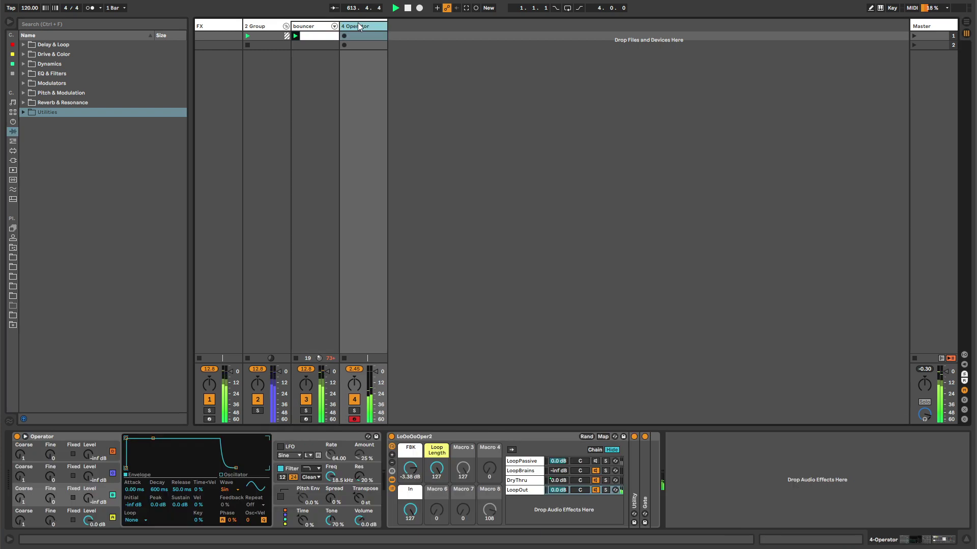
pyautogui.click(524, 471)
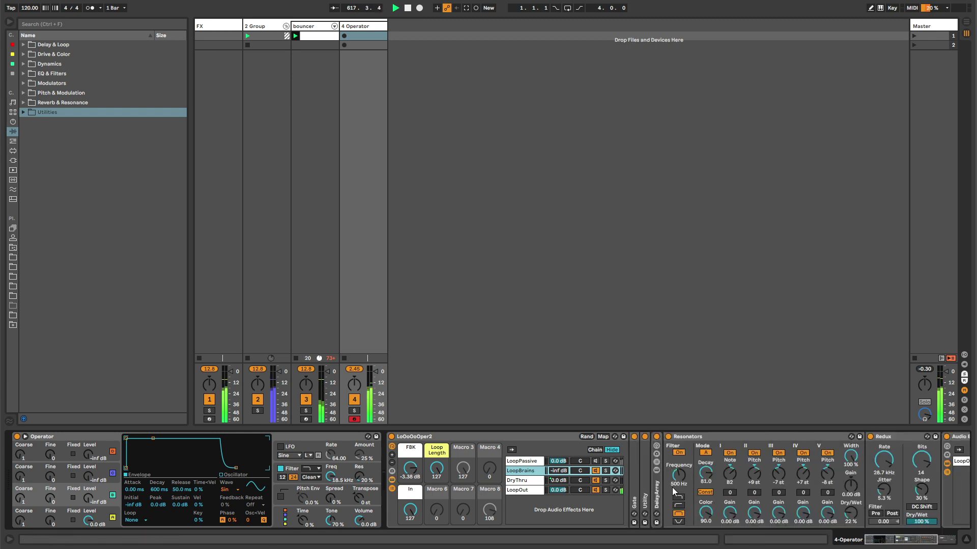
pyautogui.moveTo(730, 483); pyautogui.dragTo(729, 480)
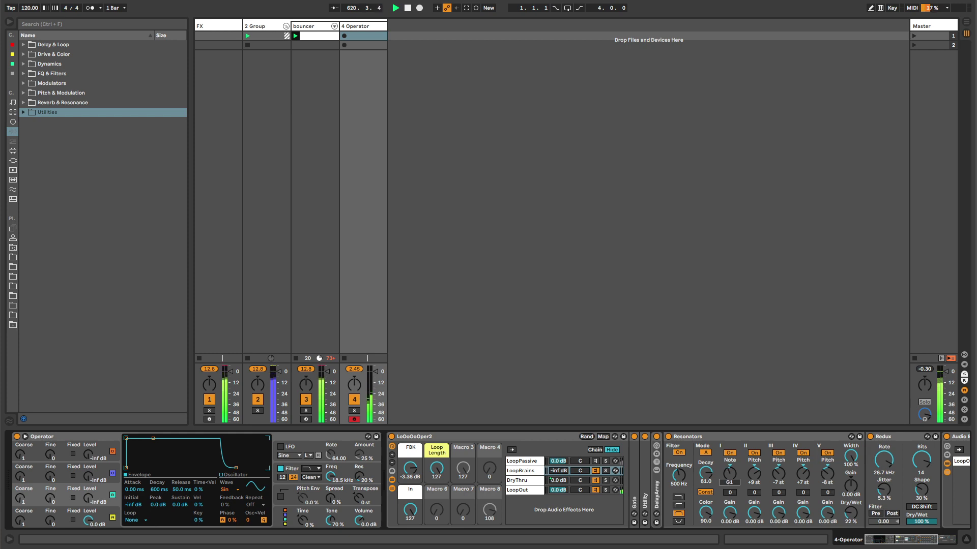
pyautogui.rightClick(730, 482)
pyautogui.click(752, 482)
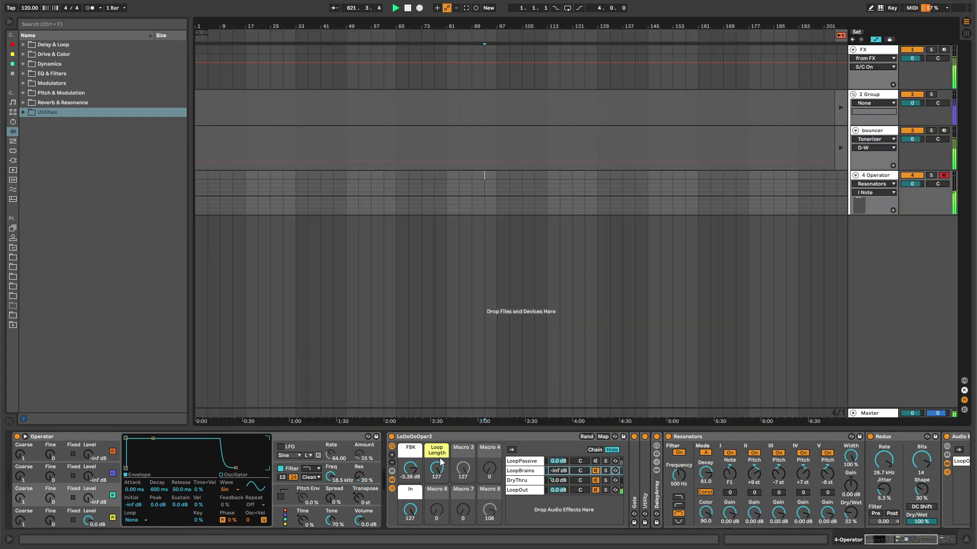
pyautogui.press('Tab')
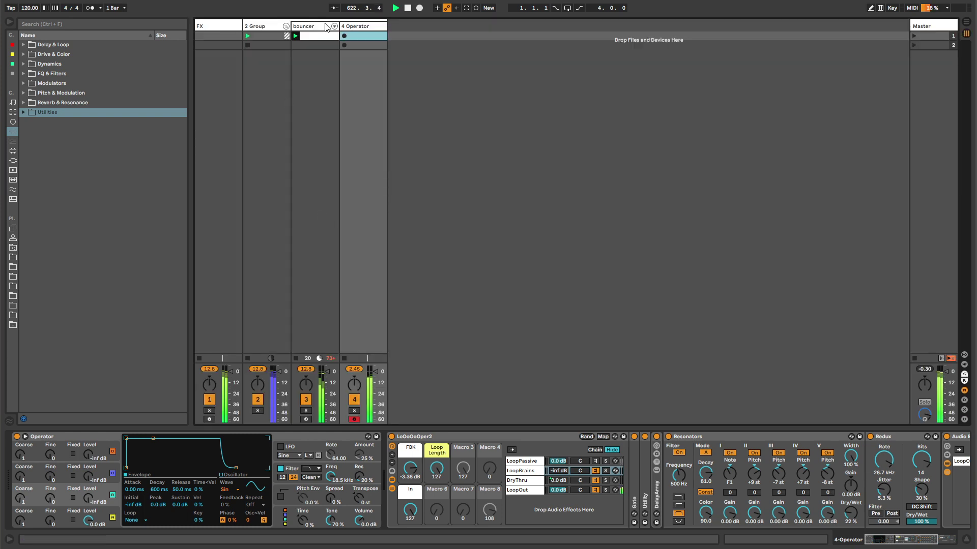
pyautogui.doubleClick(355, 36)
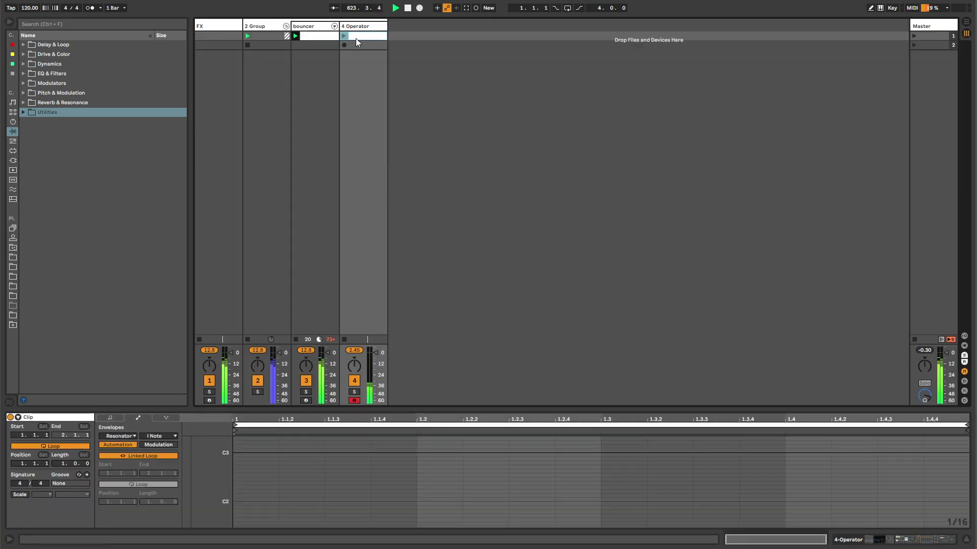
pyautogui.press('Delete')
pyautogui.click(358, 26)
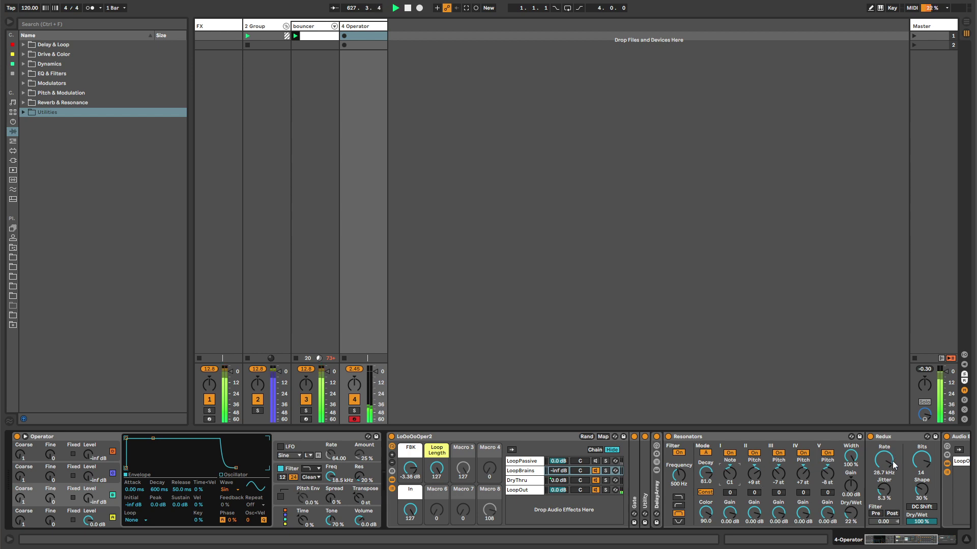
# Step: Record a played MIDI clip into the first slot of the 4 Operator track, and slightly lower the bouncer track's volume
pyautogui.click(343, 35)
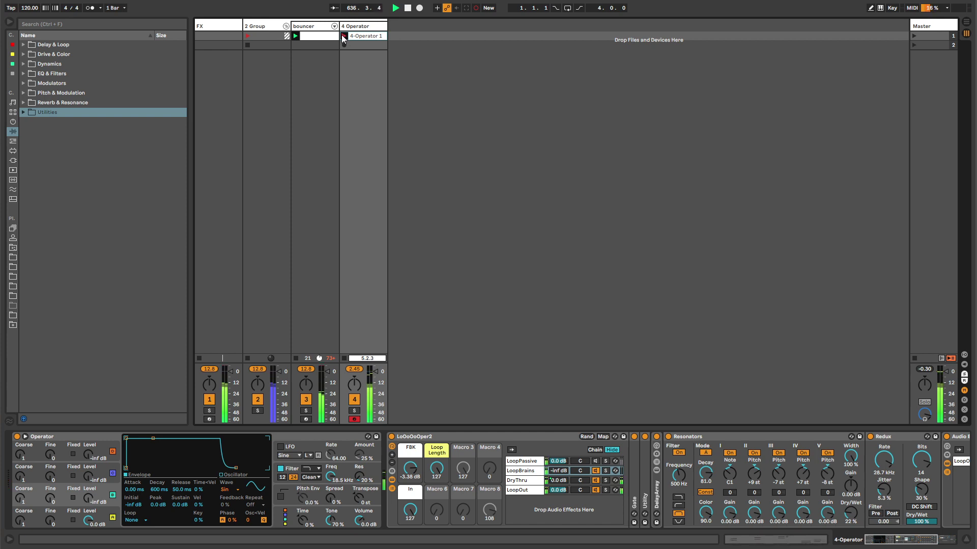
pyautogui.click(343, 37)
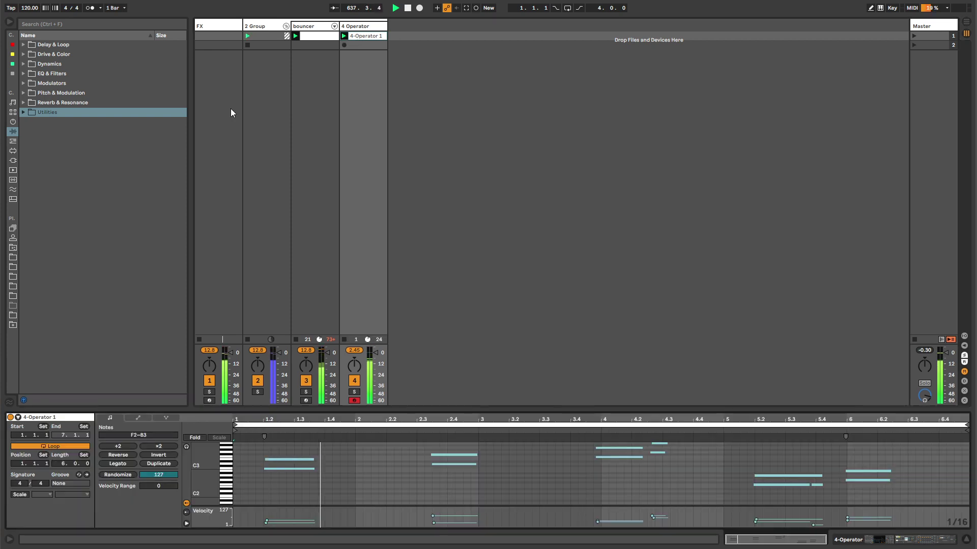
pyautogui.click(346, 26)
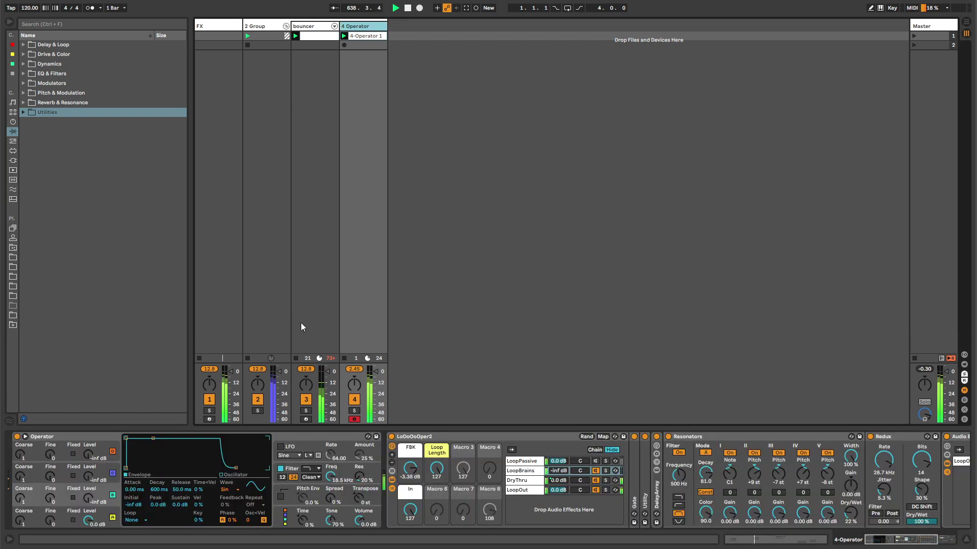
pyautogui.moveTo(326, 379); pyautogui.dragTo(326, 385)
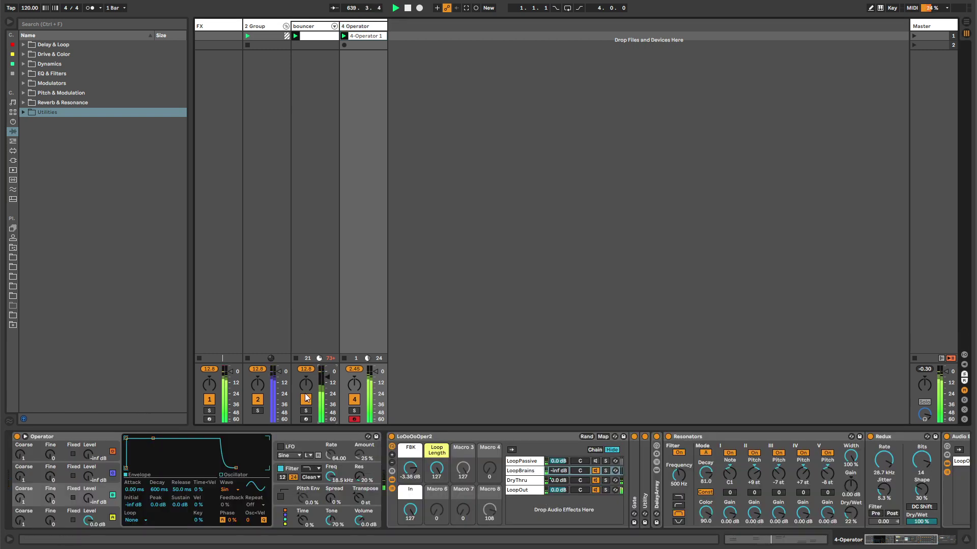
# Step: Search the browser for "note proba", insert NoteProbabilityGate before Operator, and clear the search
pyautogui.click(88, 434)
pyautogui.hotkey('ctrl', 'f')
pyautogui.write('note proba')
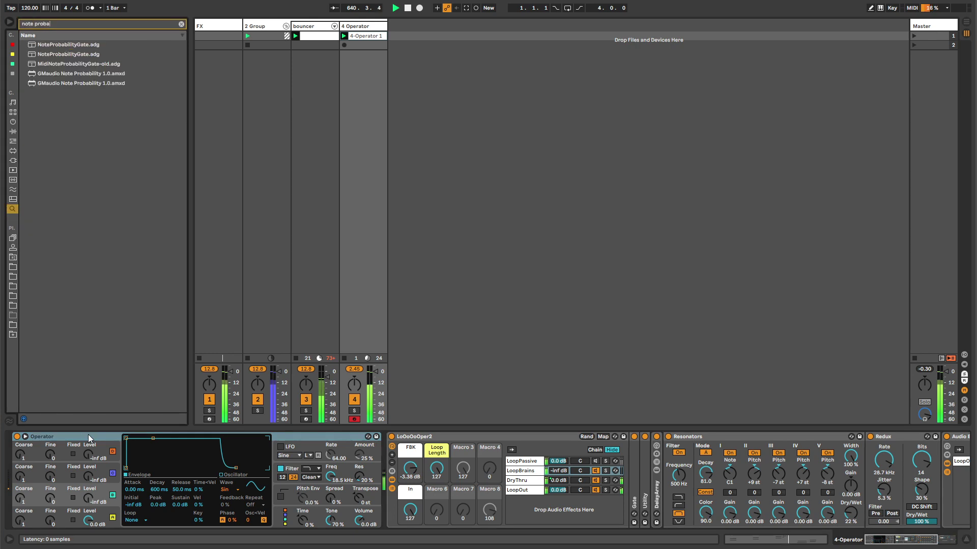
pyautogui.press('Return')
pyautogui.press('Escape')
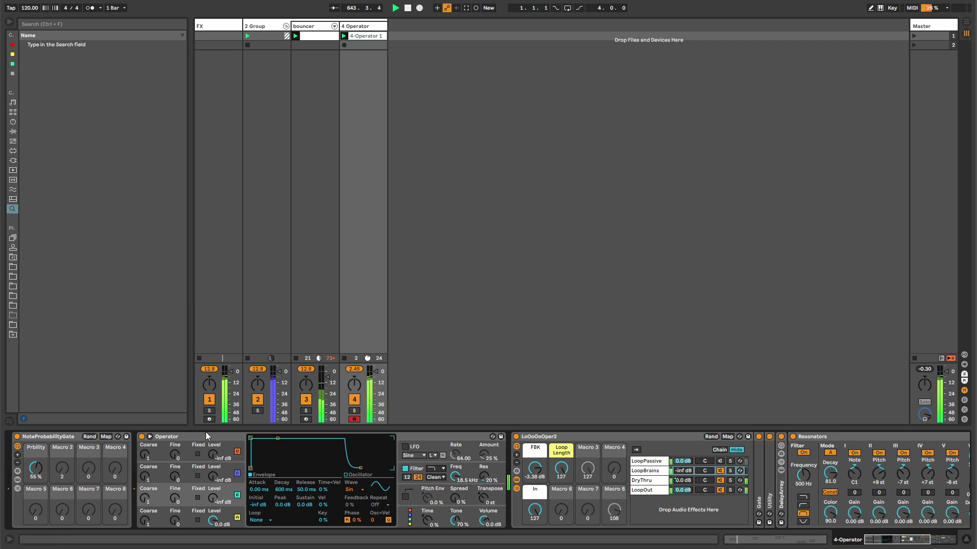
# Step: Adjust Operator's Osc-B level, show its automation envelope in the 4-Operator 1 clip, and unlink the envelope's loop
pyautogui.moveTo(213, 499); pyautogui.dragTo(212, 493)
pyautogui.rightClick(216, 500)
pyautogui.click(228, 500)
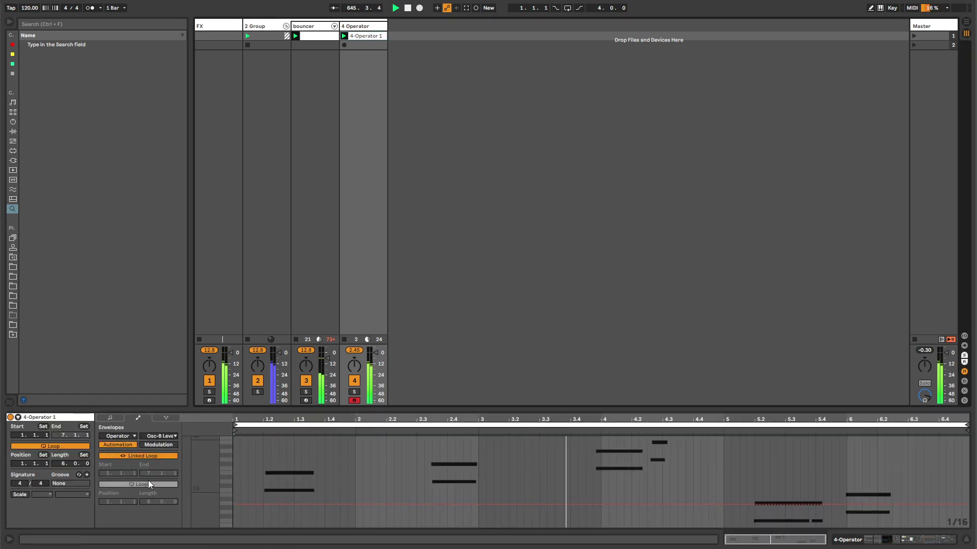
pyautogui.click(148, 457)
# Step: Draw an Osc-B level envelope peaking at about -40 dB in bar 1 and -30 dB in bar 6, with loop length 8.0.3
pyautogui.moveTo(317, 508); pyautogui.dragTo(317, 511)
pyautogui.moveTo(256, 509); pyautogui.dragTo(256, 523)
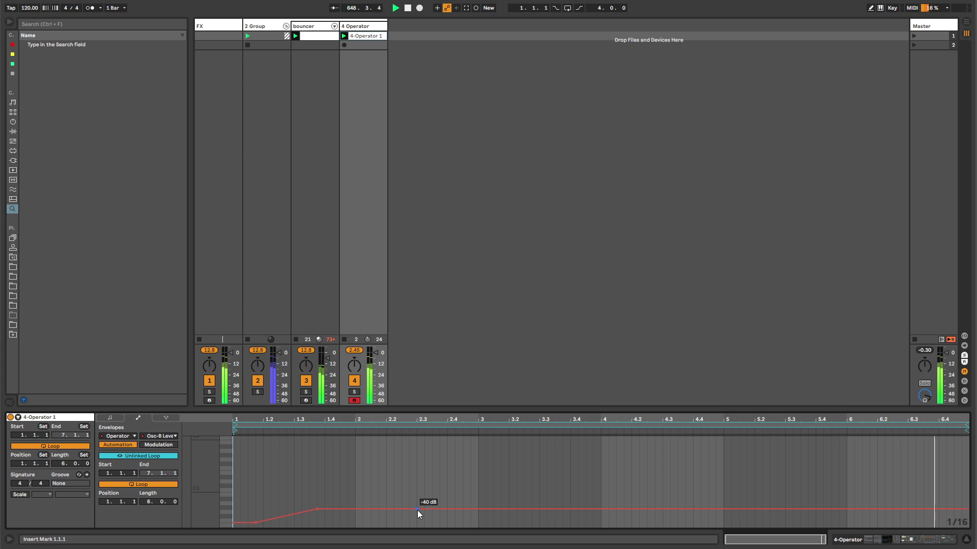
pyautogui.moveTo(417, 509); pyautogui.dragTo(691, 527)
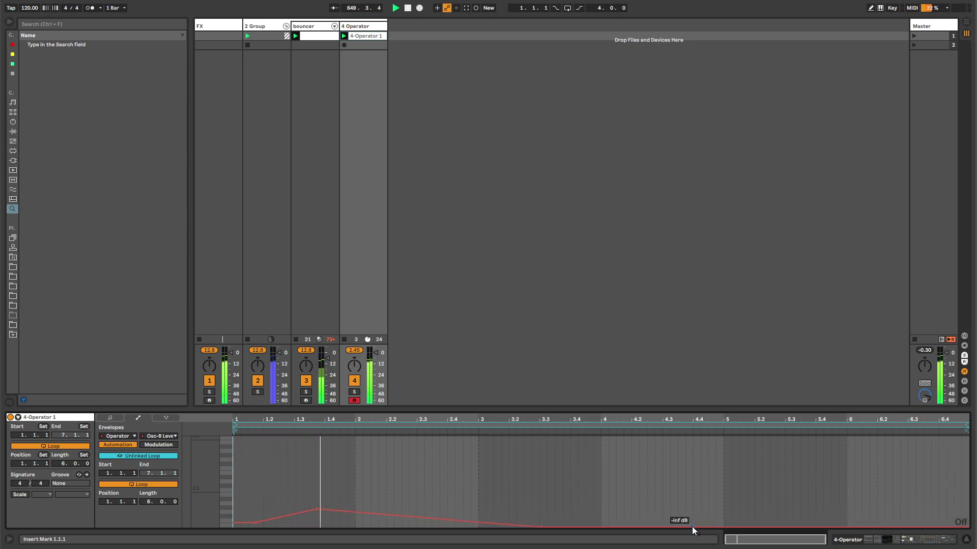
pyautogui.moveTo(845, 527); pyautogui.dragTo(878, 503)
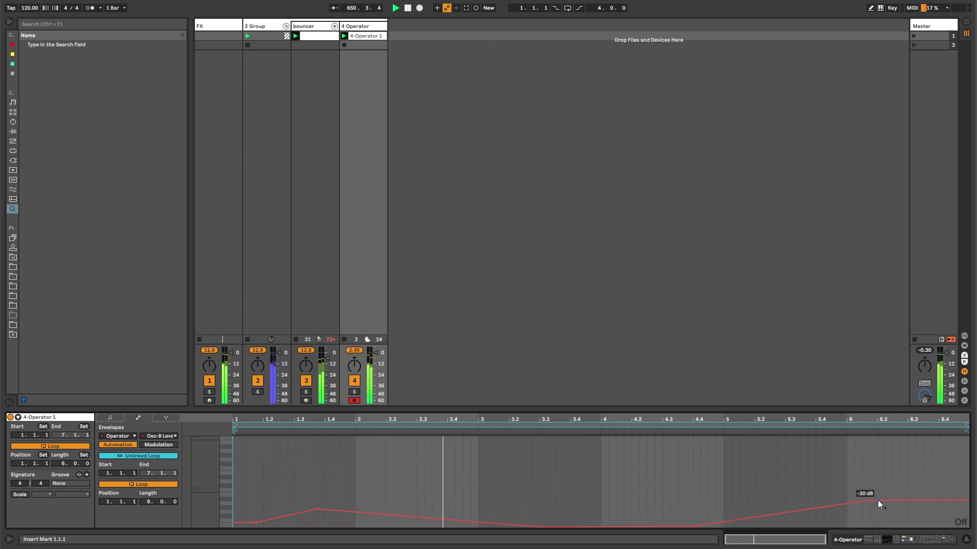
pyautogui.click(965, 527)
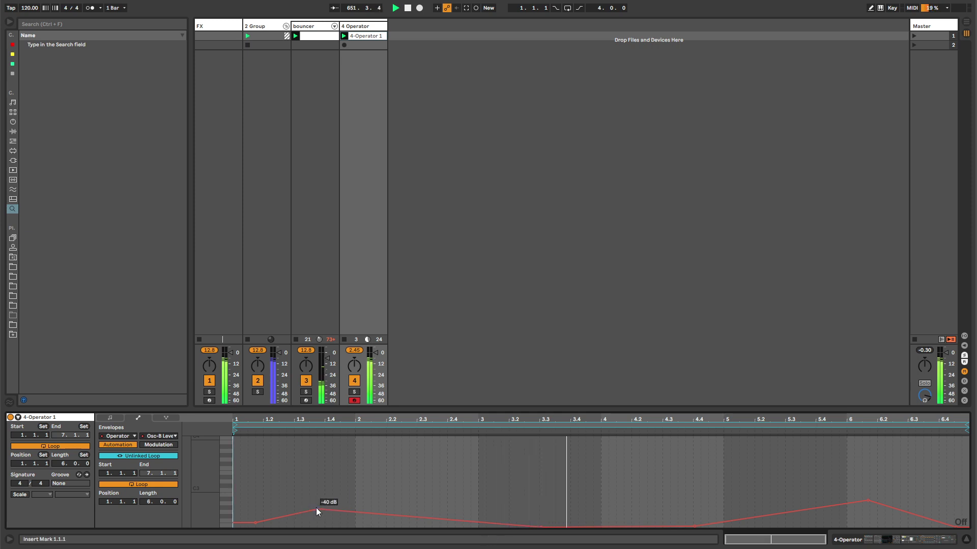
pyautogui.moveTo(325, 510); pyautogui.dragTo(326, 515)
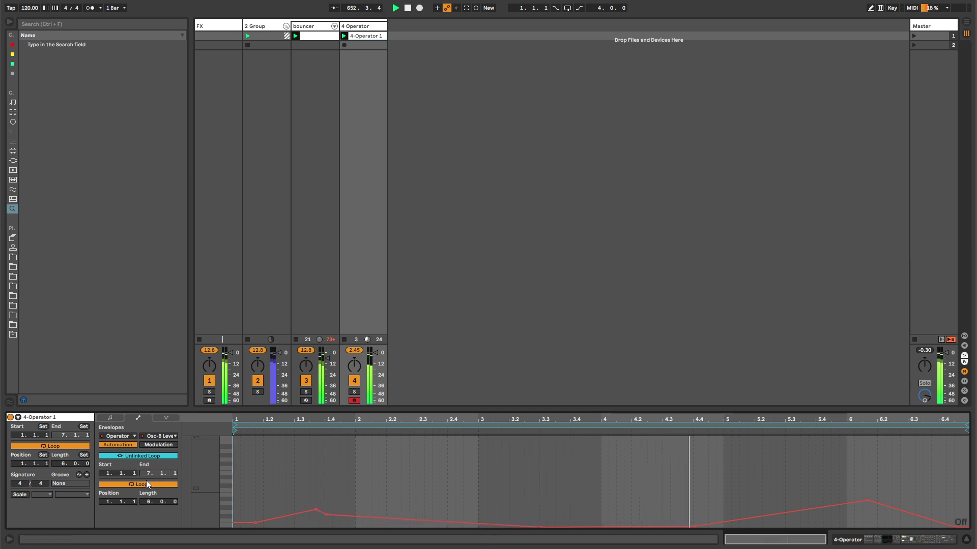
pyautogui.moveTo(147, 502); pyautogui.dragTo(175, 499)
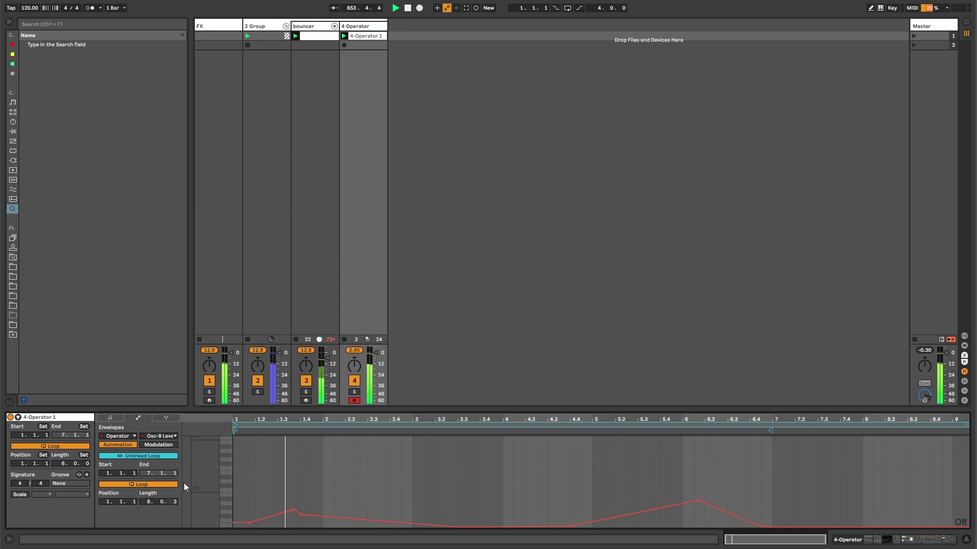
# Step: Set the looper's In macro to 0 and draw maximum-value pulses in its clip envelope around 1.2 and 2.3
pyautogui.click(358, 25)
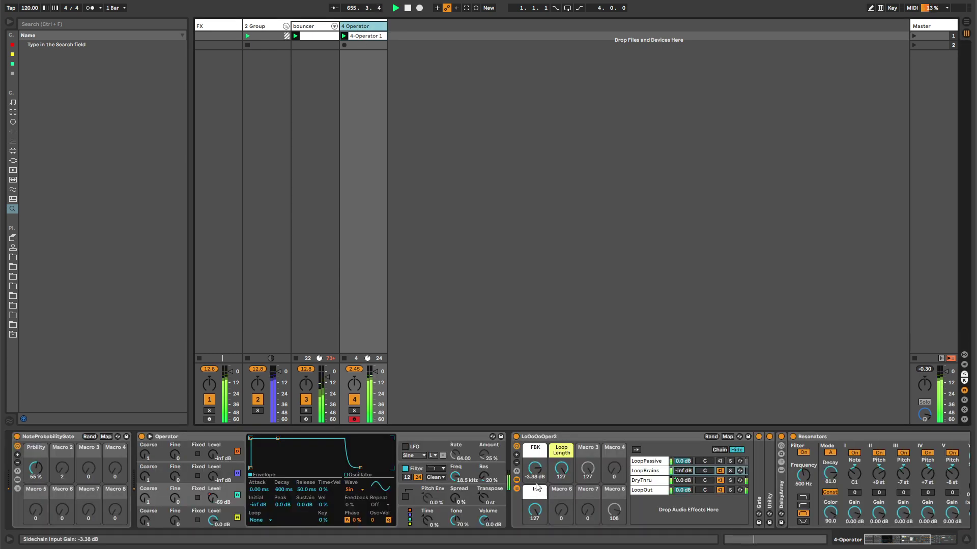
pyautogui.moveTo(535, 510); pyautogui.dragTo(534, 525)
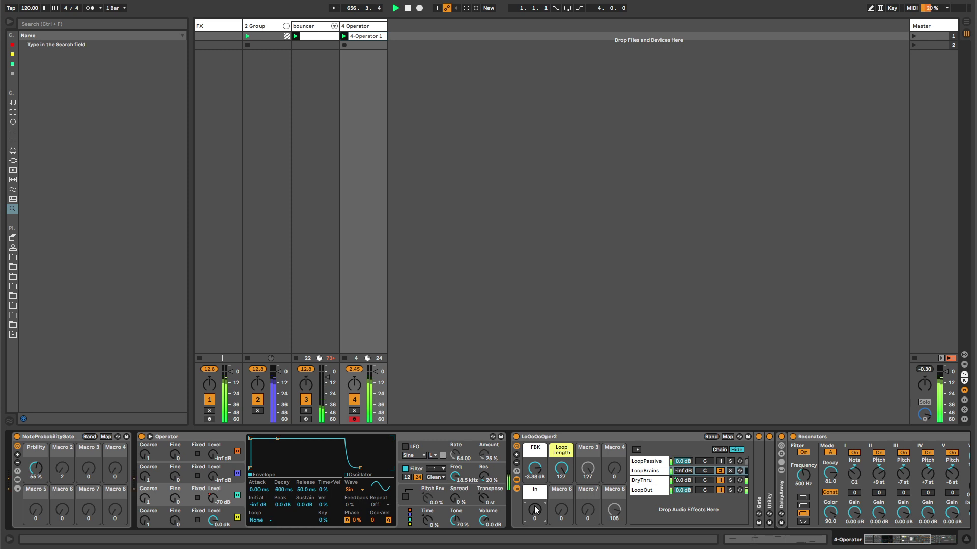
pyautogui.hotkey('shift', 'Tab')
pyautogui.press('b')
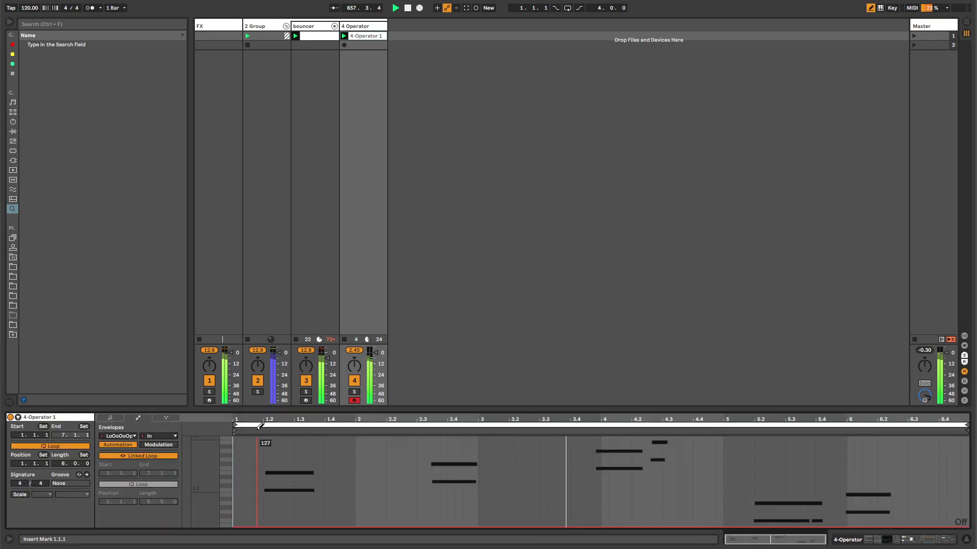
pyautogui.moveTo(259, 426); pyautogui.dragTo(302, 427)
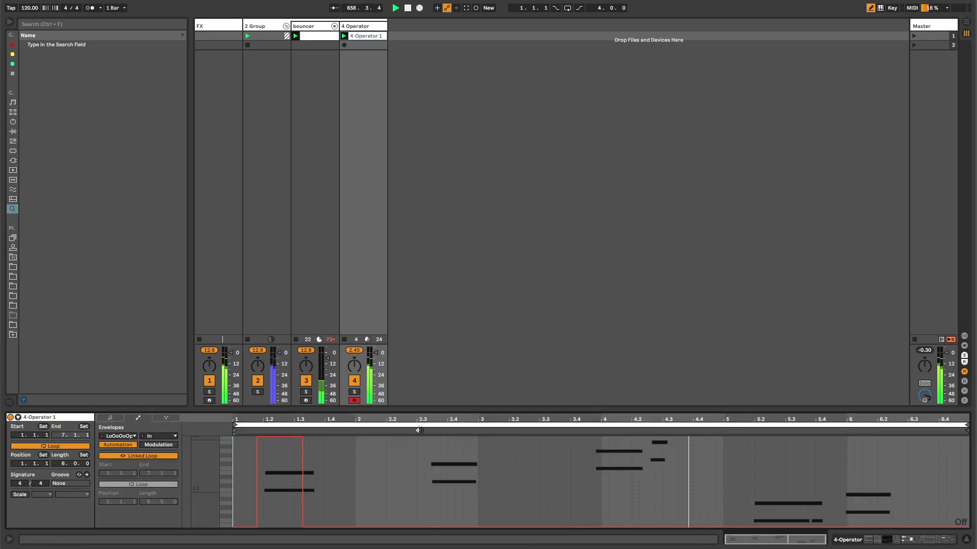
pyautogui.moveTo(426, 439); pyautogui.dragTo(440, 438)
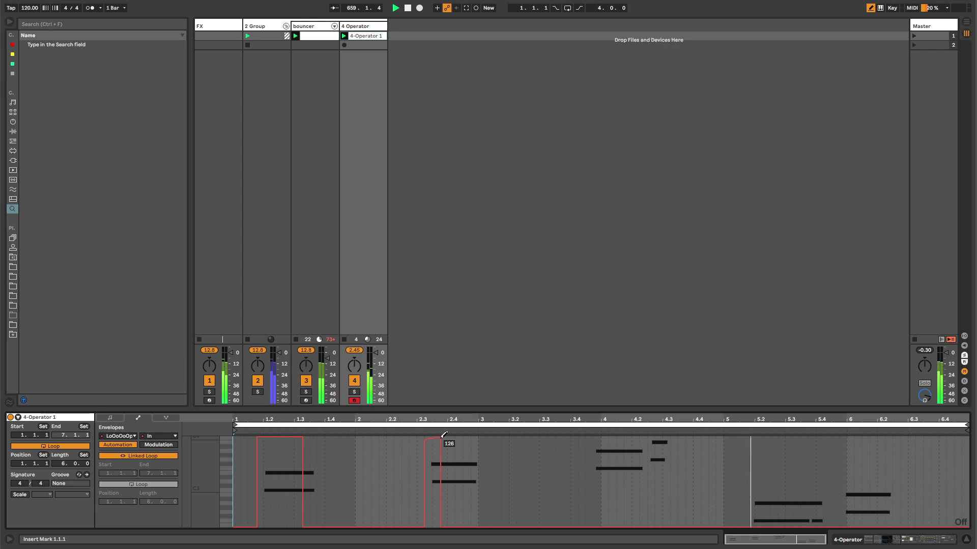
# Step: Unlink the In envelope's loop, shorten it to end at 6.3.2, and draw more high pulses from 2.3 to 3 and 4.2 to 5.2
pyautogui.click(143, 456)
pyautogui.moveTo(967, 427); pyautogui.dragTo(916, 430)
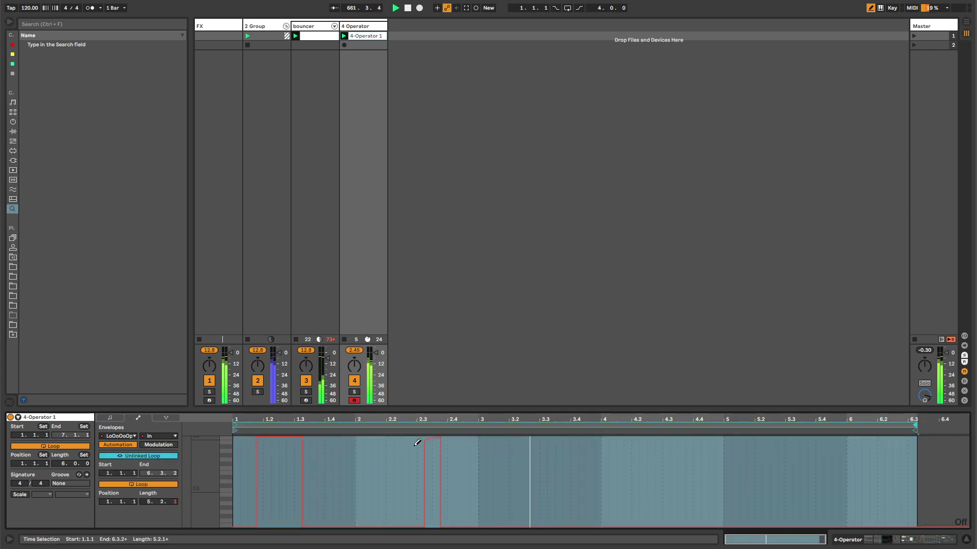
pyautogui.moveTo(417, 442); pyautogui.dragTo(486, 441)
pyautogui.moveTo(634, 438); pyautogui.dragTo(758, 436)
# Step: Show the first resonator's Note envelope from Resonators in the 4-Operator 1 clip and unlink the envelope's loop
pyautogui.click(363, 26)
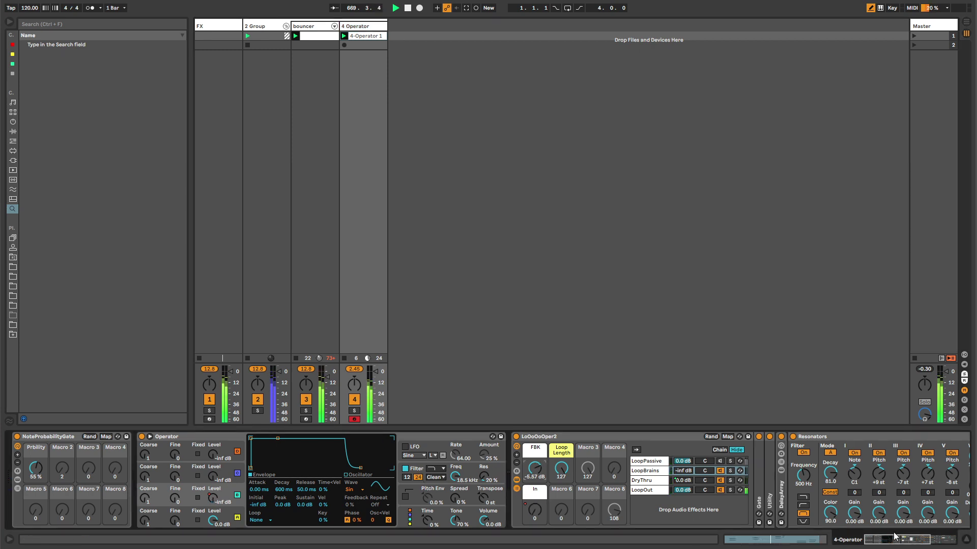
pyautogui.hscroll(3, 895, 537)
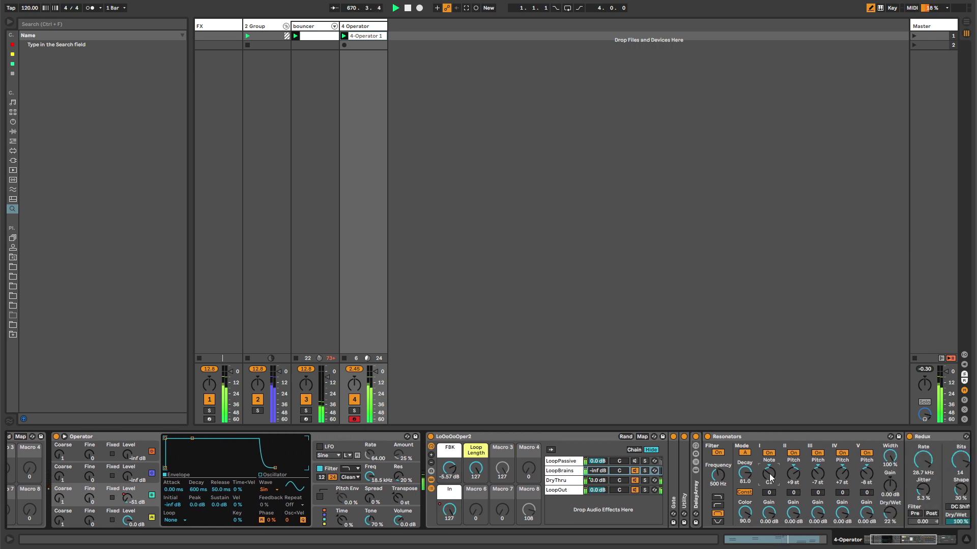
pyautogui.rightClick(769, 474)
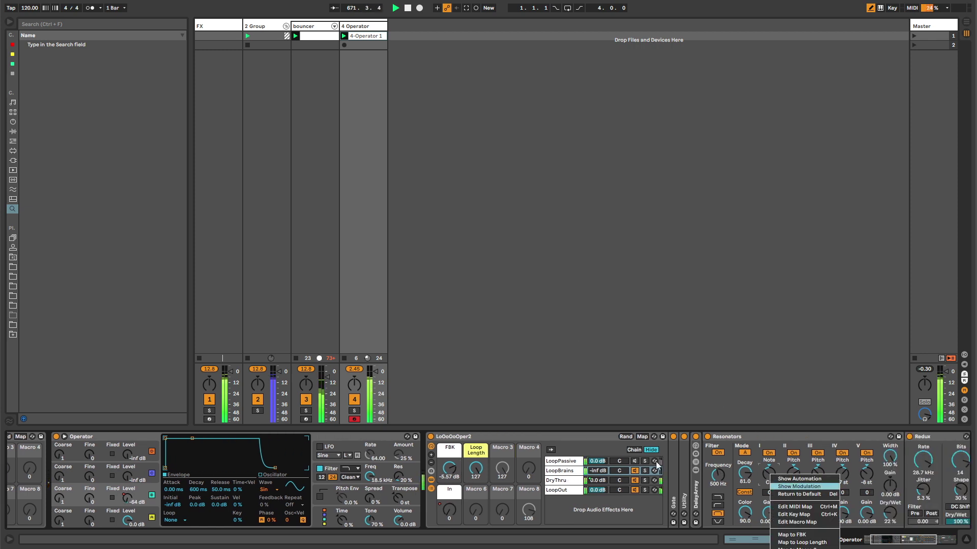
pyautogui.click(798, 486)
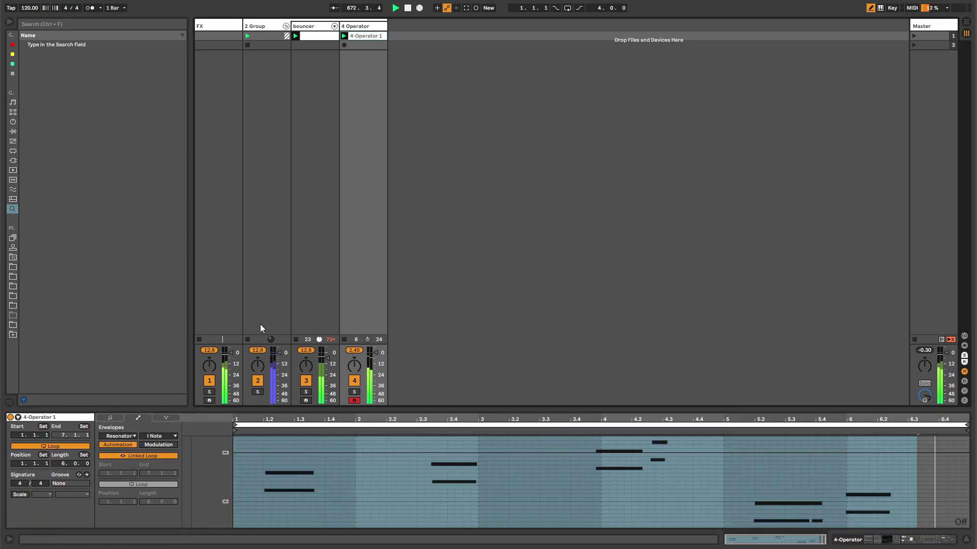
pyautogui.click(158, 457)
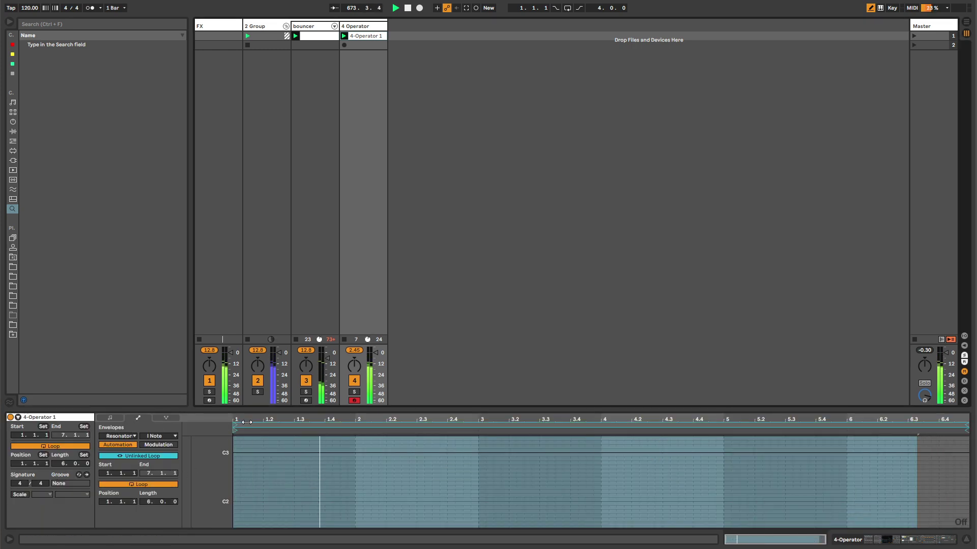
pyautogui.click(246, 422)
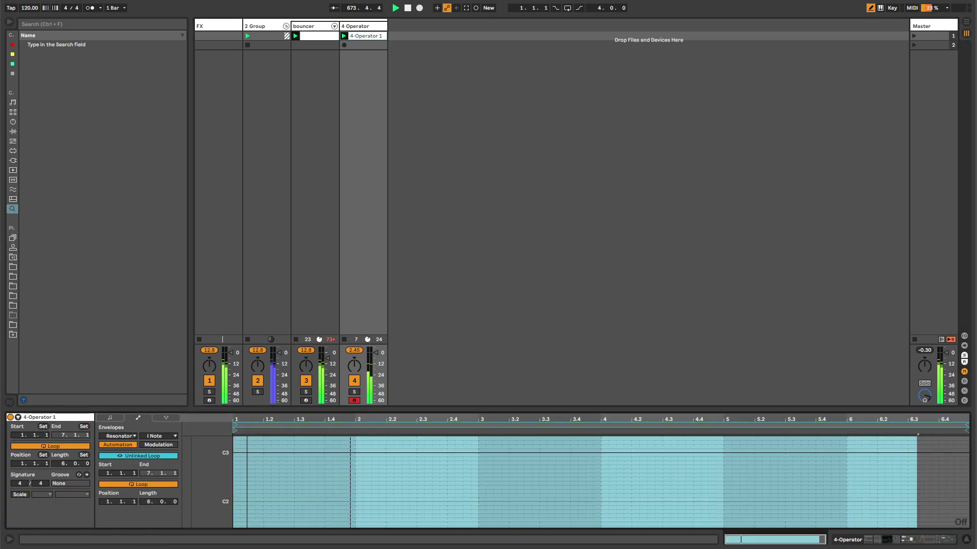
# Step: Draw a Note envelope that climbs from below C0 in bar 1 to C1 around bar 4 and descends toward C-1 in bar 6
pyautogui.click(411, 459)
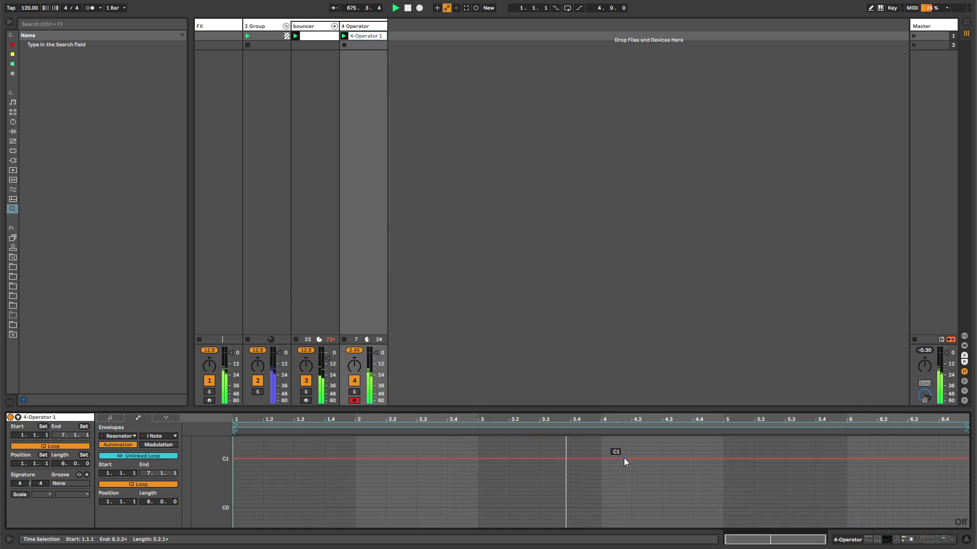
pyautogui.click(623, 458)
pyautogui.moveTo(548, 462); pyautogui.dragTo(262, 519)
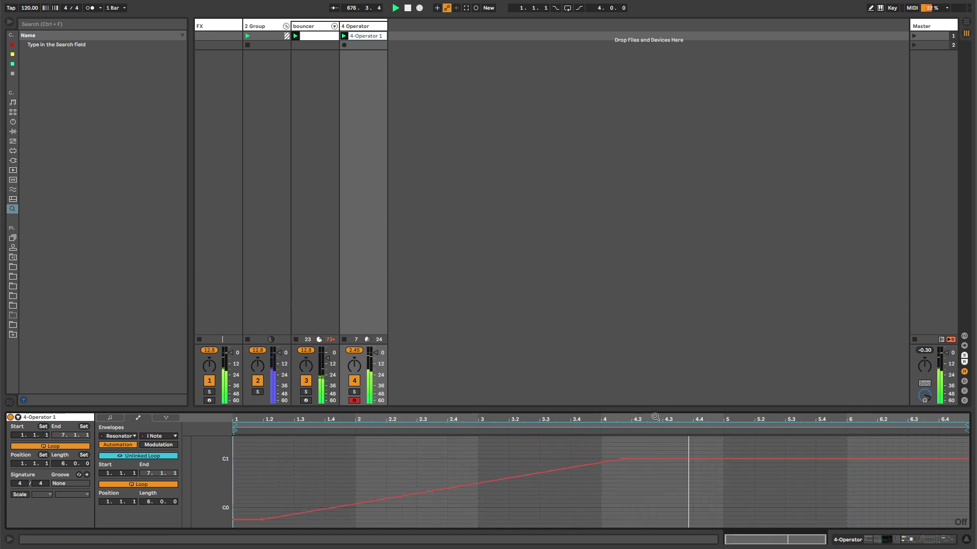
pyautogui.moveTo(727, 460); pyautogui.dragTo(730, 524)
pyautogui.moveTo(556, 468); pyautogui.dragTo(558, 495)
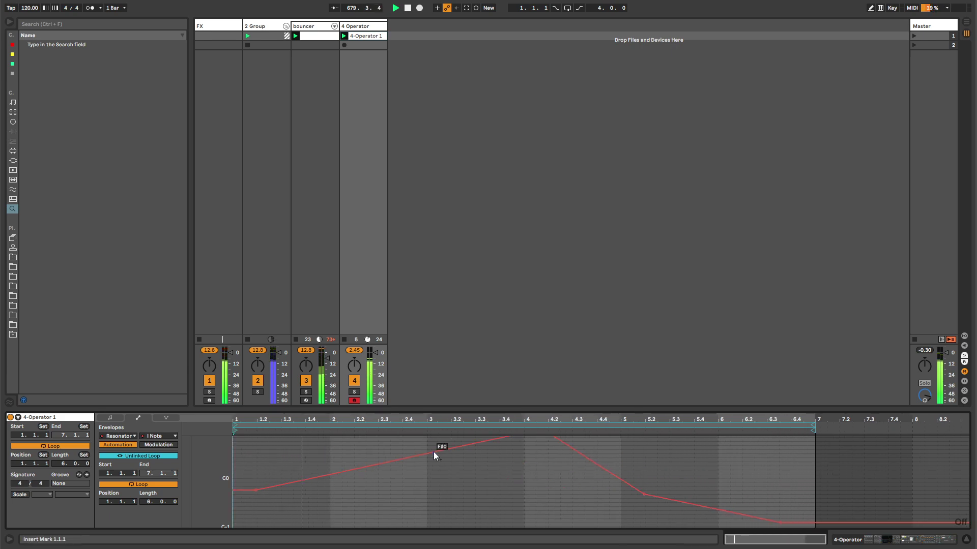
pyautogui.moveTo(434, 451); pyautogui.dragTo(436, 466)
pyautogui.moveTo(259, 491); pyautogui.dragTo(254, 509)
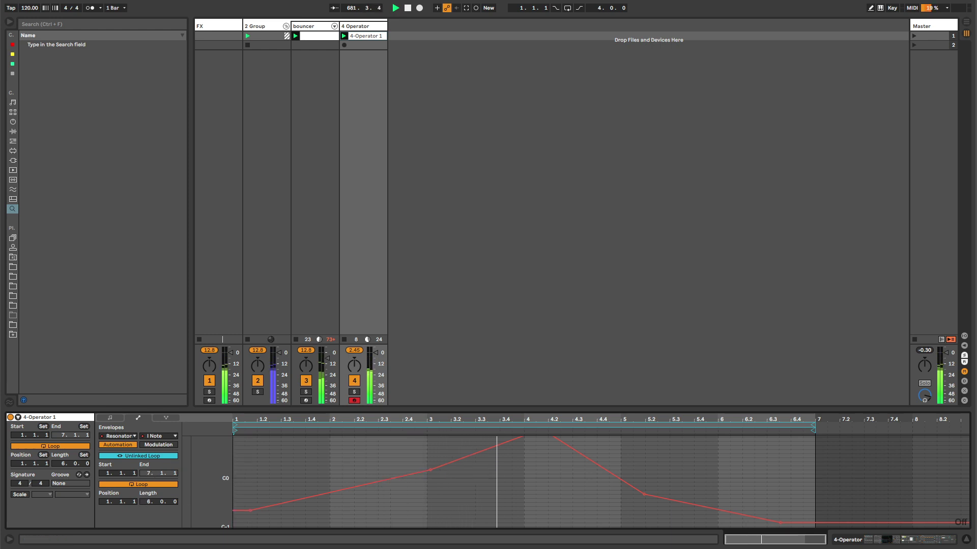
# Step: Set the Note envelope's loop length to 16.0.0 and draw a second peak between bars 10 and 14, falling to C-1 by bar 16
pyautogui.moveTo(149, 501); pyautogui.dragTo(149, 461)
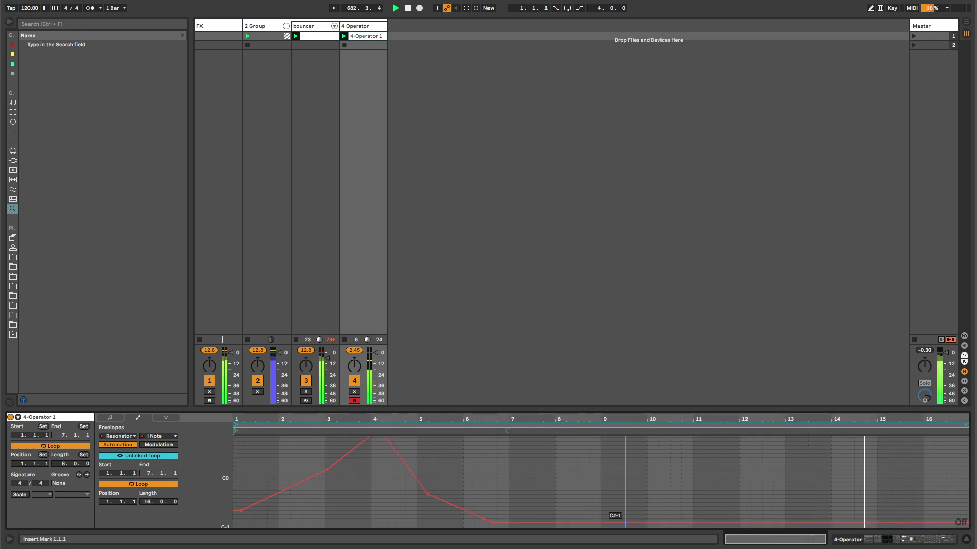
pyautogui.moveTo(625, 522); pyautogui.dragTo(771, 437)
pyautogui.moveTo(835, 439)
pyautogui.mouseDown()
pyautogui.moveTo(850, 514)
pyautogui.moveTo(936, 522)
pyautogui.mouseUp()
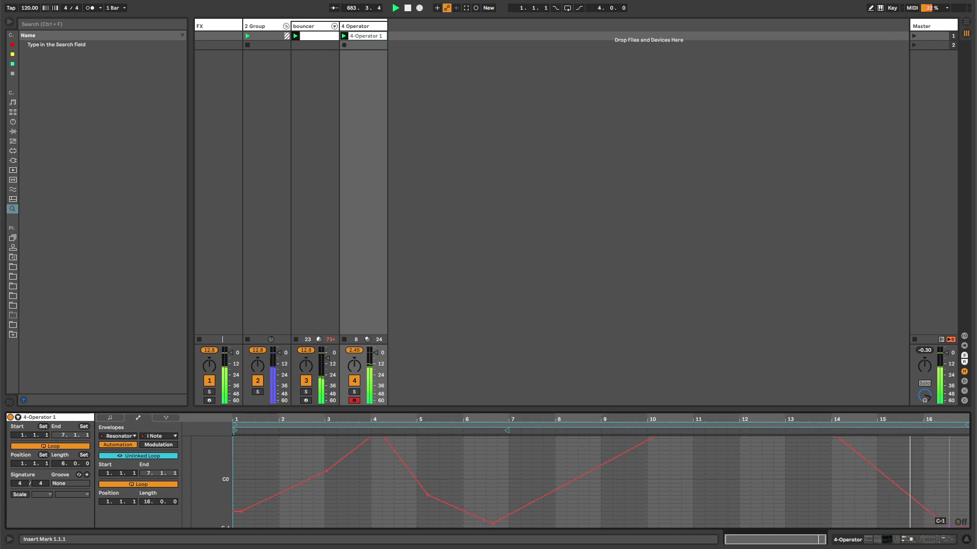
# Step: Unfold the DelayArray rack on the 4 Operator track to view its macros, and fold it again
pyautogui.click(357, 28)
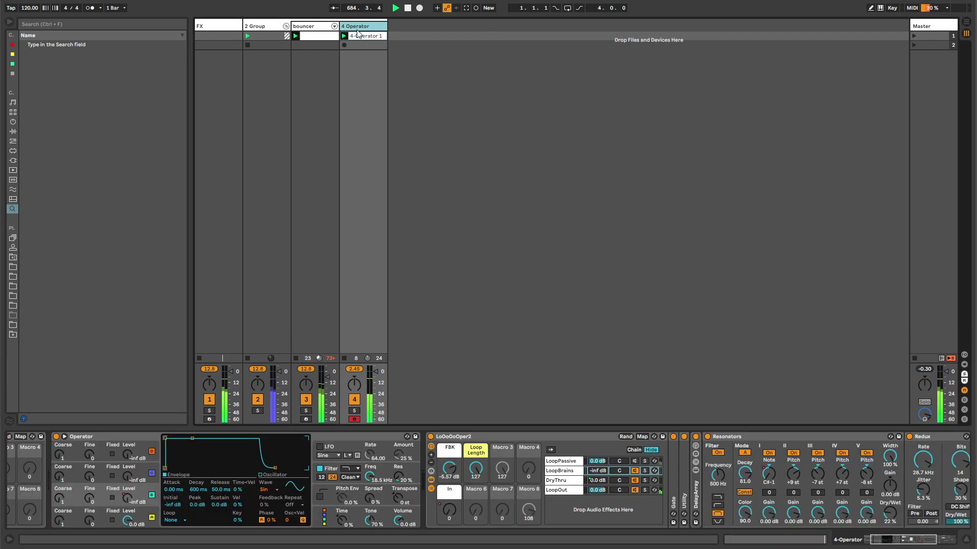
pyautogui.doubleClick(695, 486)
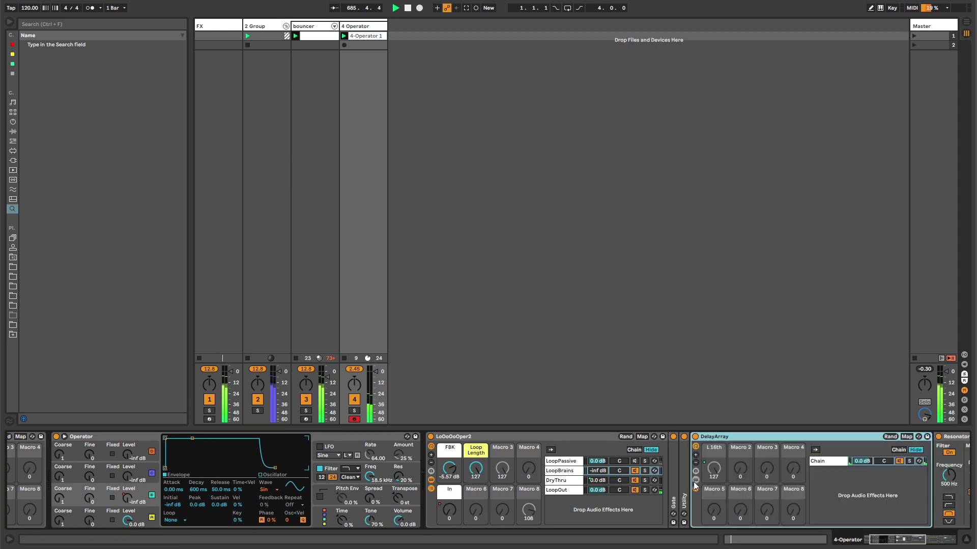
pyautogui.doubleClick(718, 436)
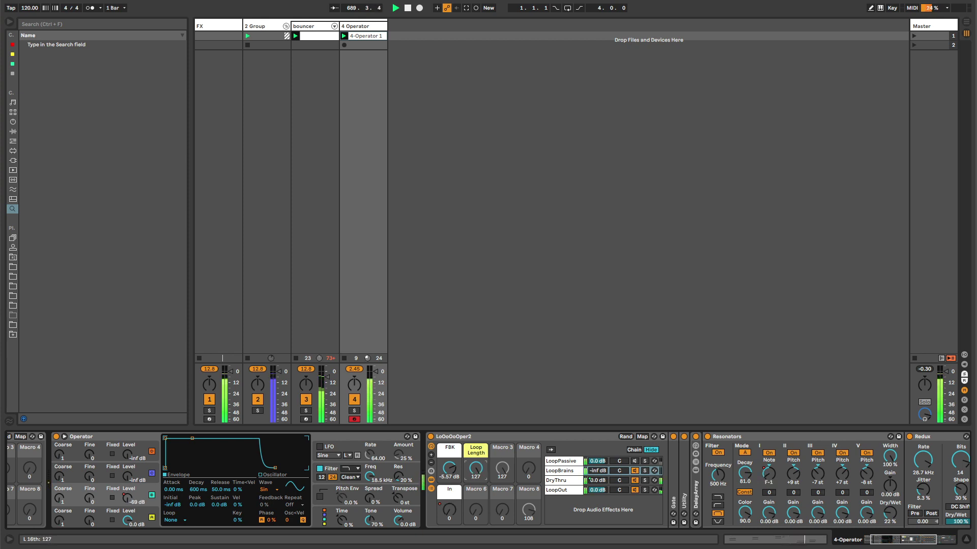
# Step: Record movements of the looper's Loop Length macro into the clip and raise the FBK macro to about -1.19 dB
pyautogui.hotkey('shift', 'F9')
pyautogui.moveTo(474, 476); pyautogui.dragTo(475, 499)
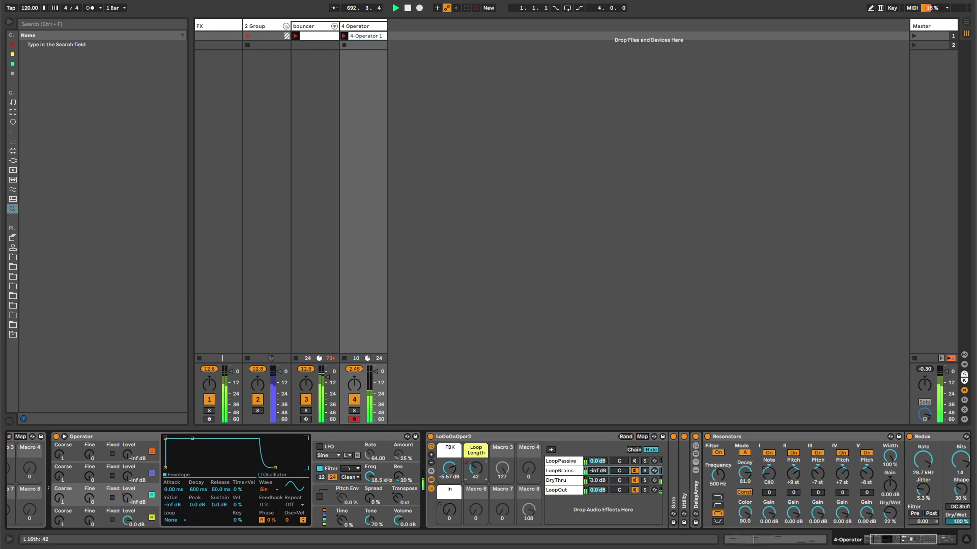
pyautogui.moveTo(450, 469); pyautogui.dragTo(449, 459)
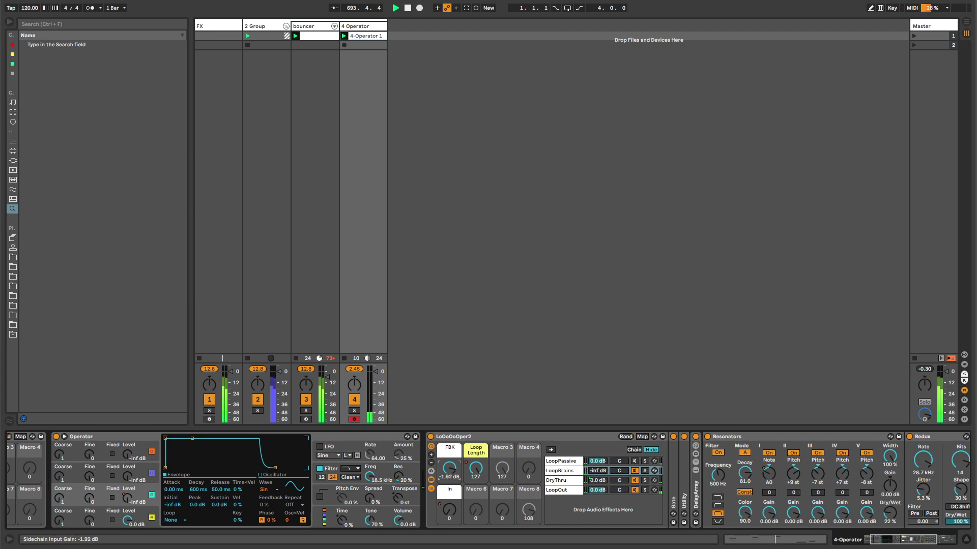
# Step: Show the Loop Length envelope in the 4-Operator 1 clip, unlink its loop, and shorten it to end at 6.4.3
pyautogui.rightClick(476, 472)
pyautogui.click(488, 477)
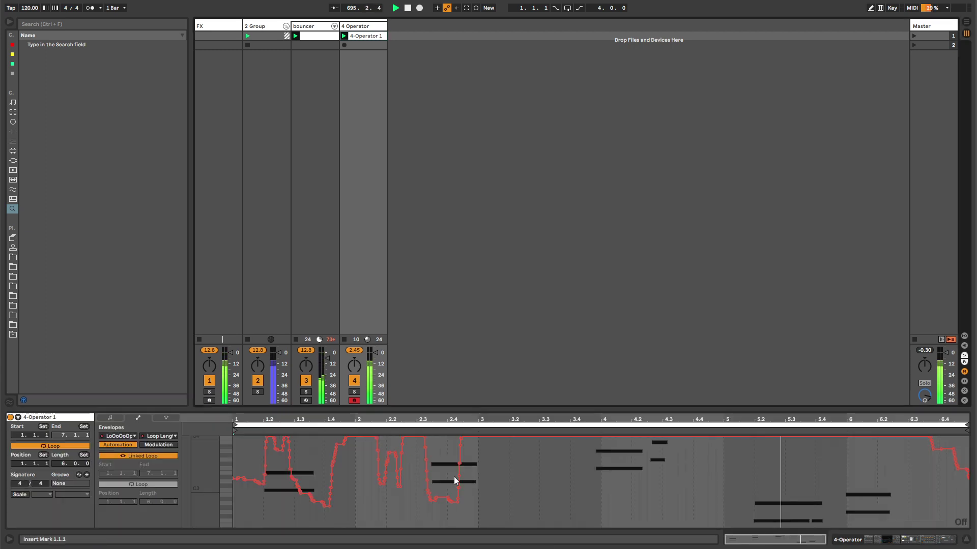
pyautogui.click(380, 510)
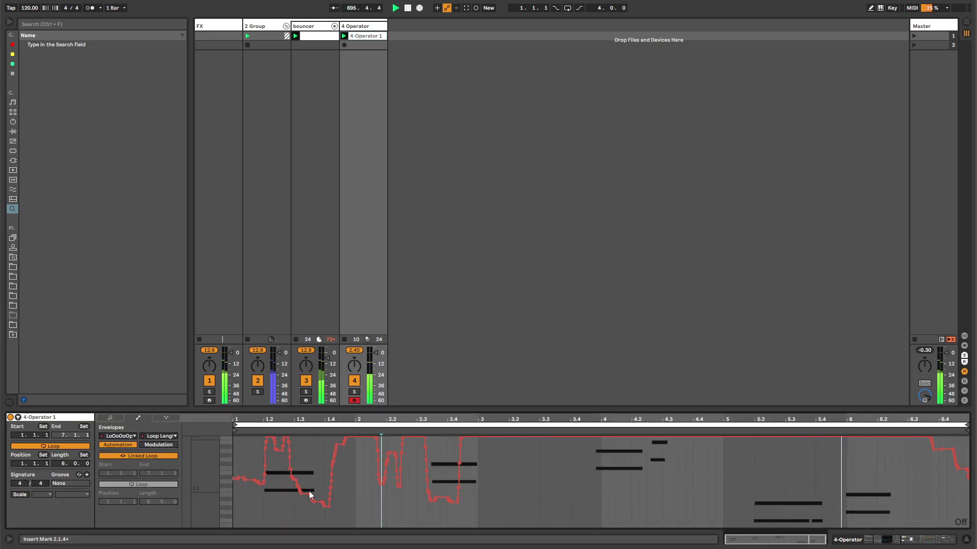
pyautogui.click(162, 456)
pyautogui.hotkey('ctrl', 'a')
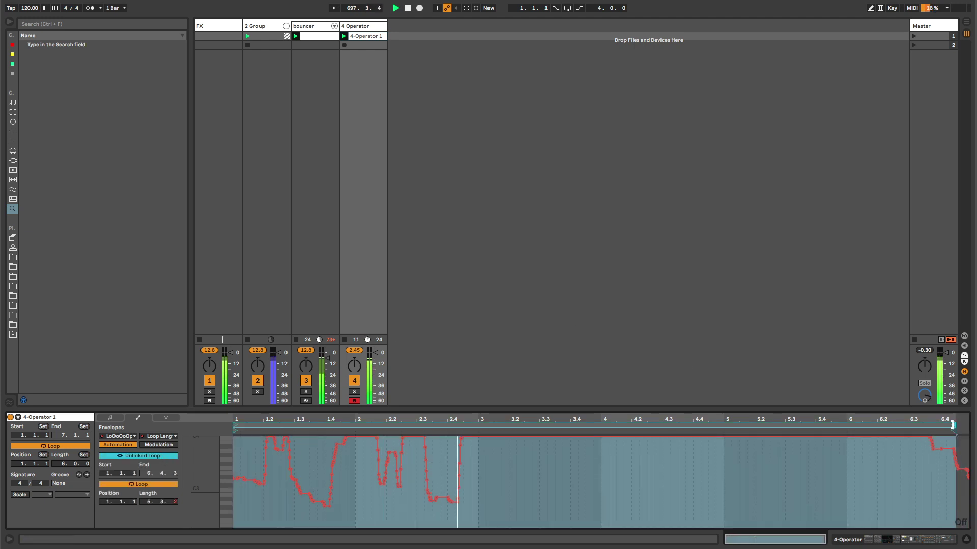
pyautogui.hotkey('ctrl', 'a')
# Step: Draw freehand dips in the Loop Length envelope from about 4.2 to 4.4 and from about 5.2 to 5.4
pyautogui.rightClick(548, 509)
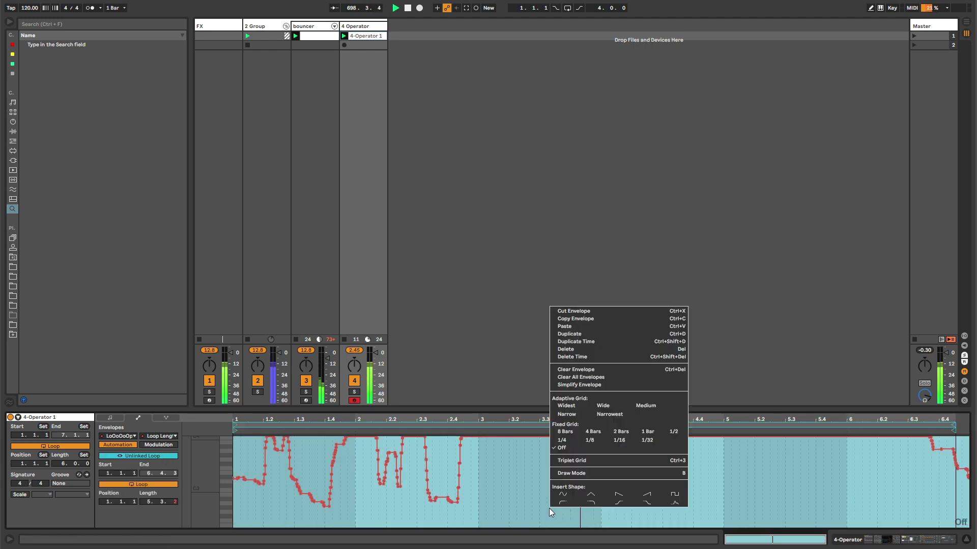
pyautogui.press('Escape')
pyautogui.press('b')
pyautogui.moveTo(633, 471); pyautogui.dragTo(809, 443)
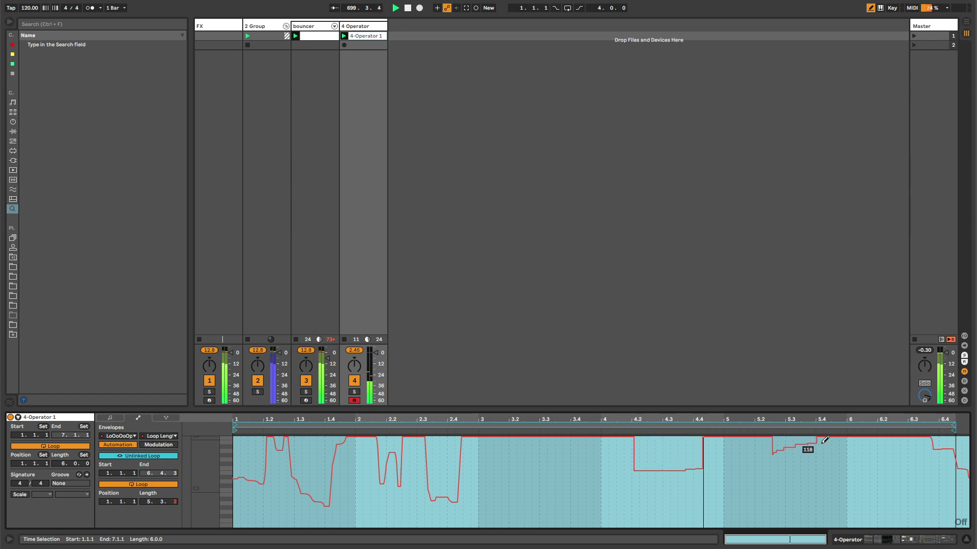
# Step: Look over the effects at the end of the bouncer track's device chain and return to the 4 Operator track
pyautogui.press('Left')
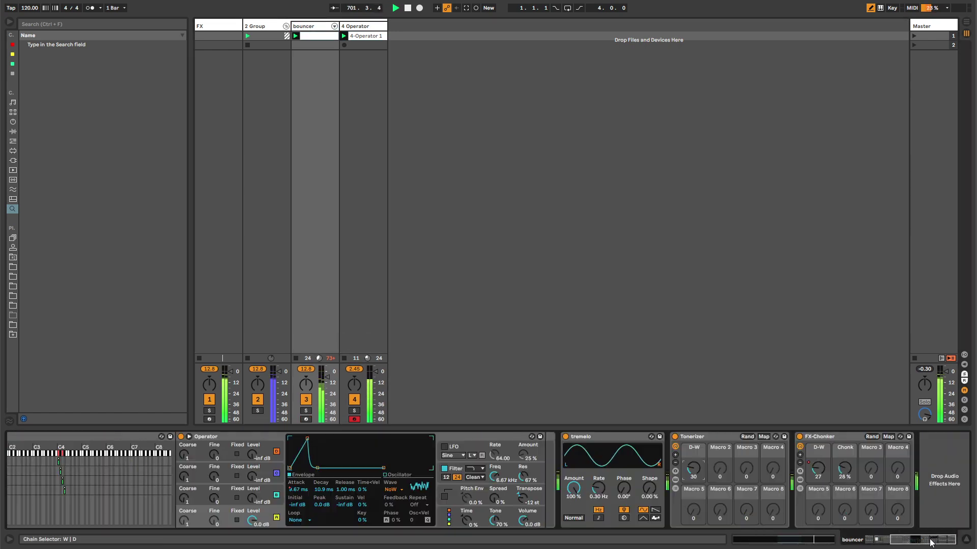
pyautogui.hscroll(5, 560, 458)
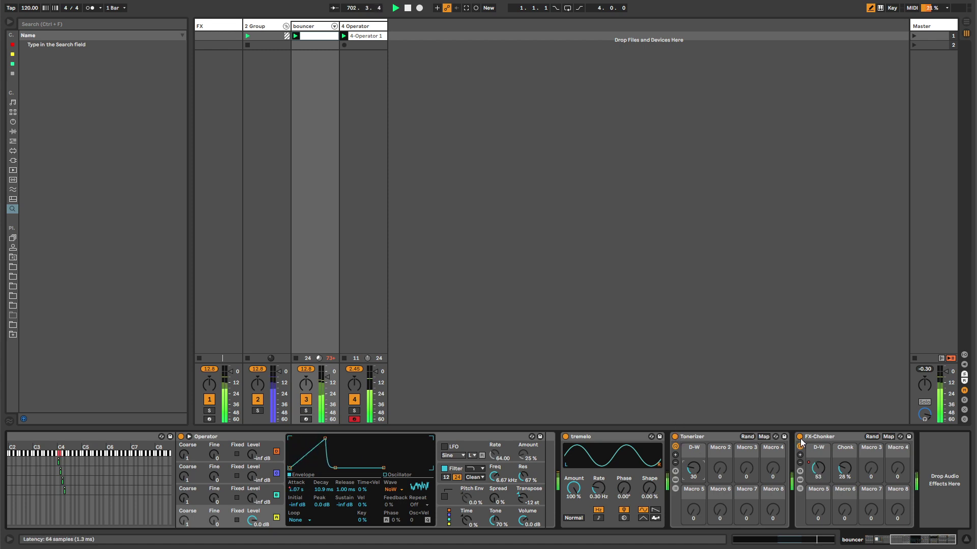
pyautogui.press('Right')
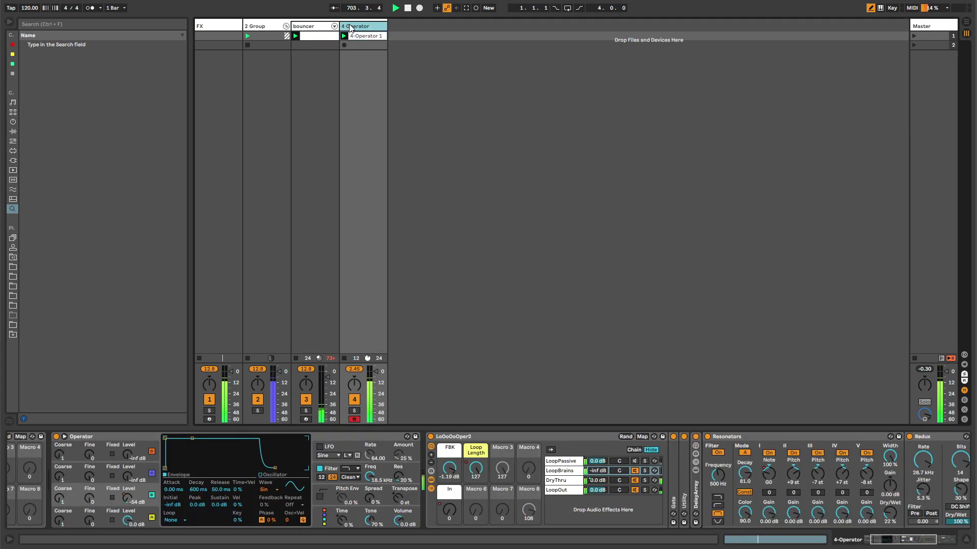
# Step: Show the looper's In envelope and draw additional upper-mid-level sections around 3.2 to 4.2, 5.3 to 6.4, and 1.4 to 2.2
pyautogui.click(449, 509)
pyautogui.rightClick(449, 507)
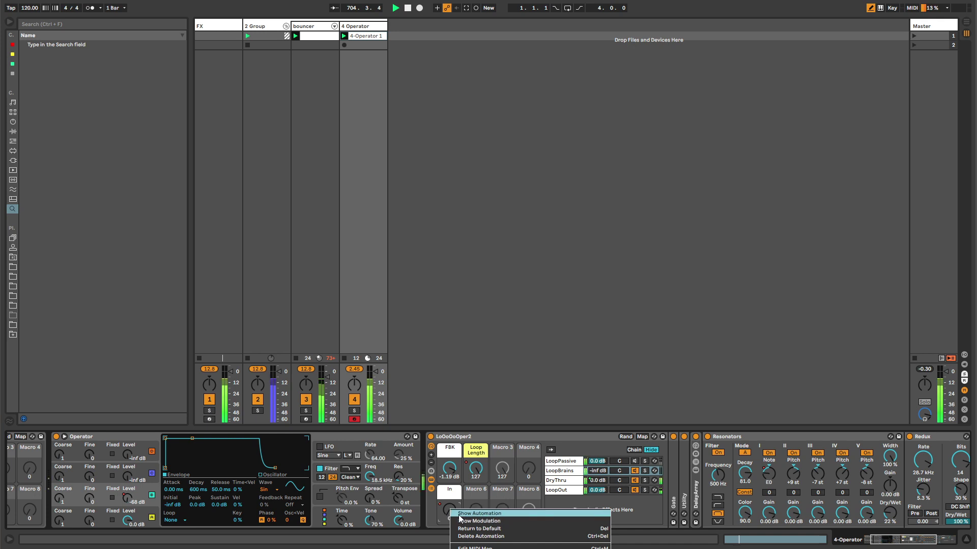
pyautogui.click(473, 513)
pyautogui.click(550, 438)
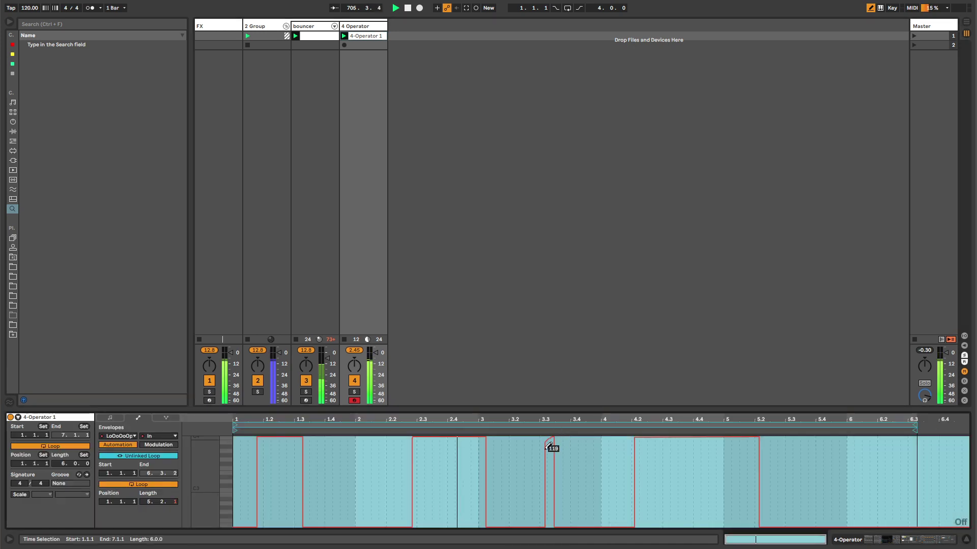
pyautogui.moveTo(520, 459); pyautogui.dragTo(645, 447)
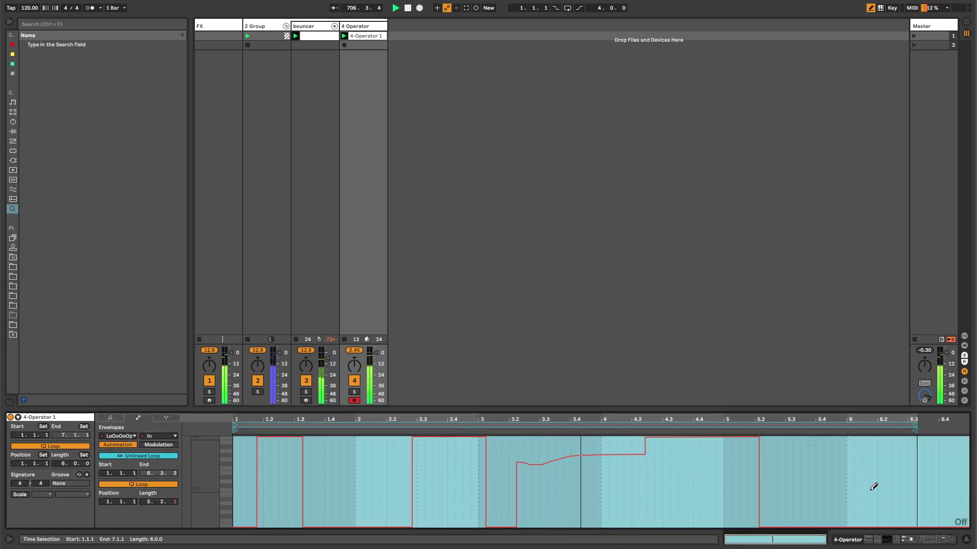
pyautogui.moveTo(808, 464); pyautogui.dragTo(940, 471)
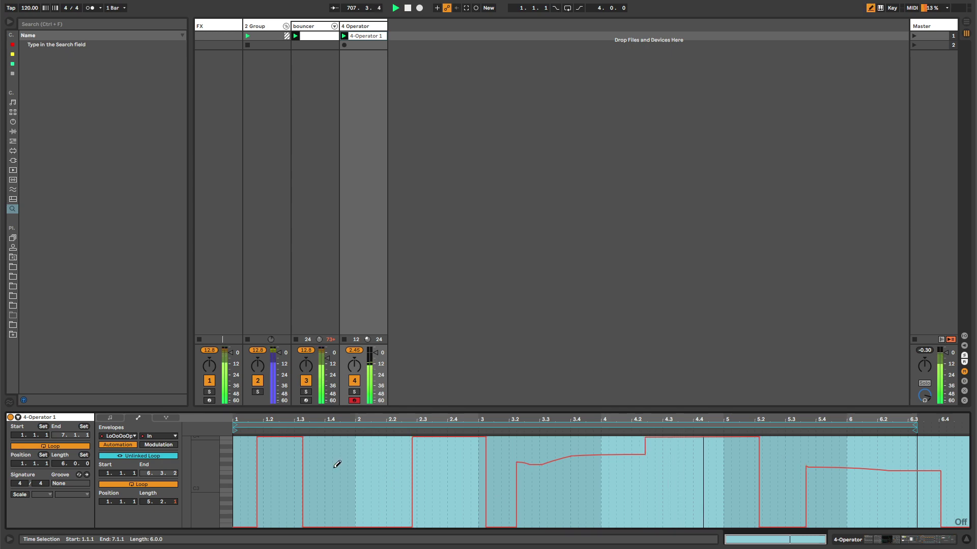
pyautogui.moveTo(334, 473); pyautogui.dragTo(395, 470)
# Step: Collapse the LoOoOoOper2 rack on the 4 Operator track to its macros and adjust its Loop Length macro
pyautogui.click(367, 27)
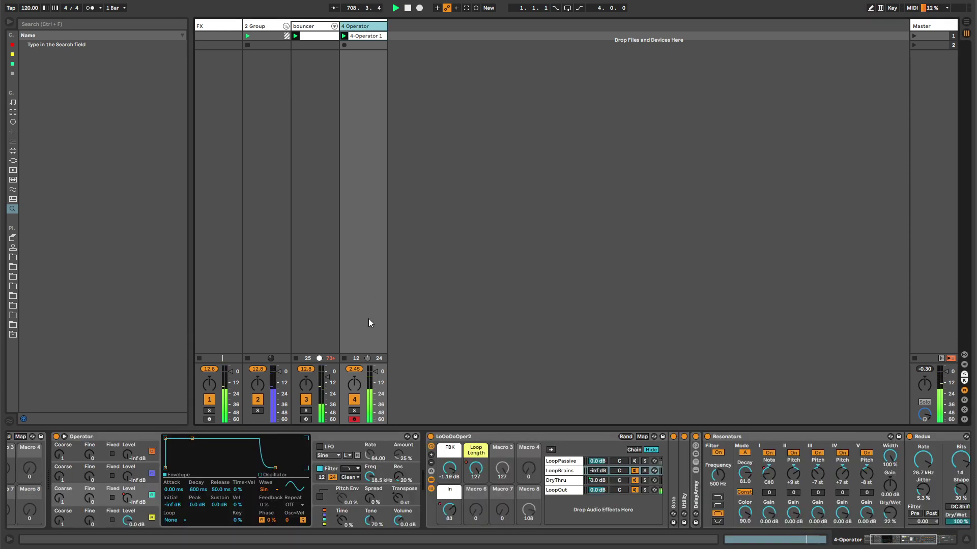
pyautogui.click(520, 506)
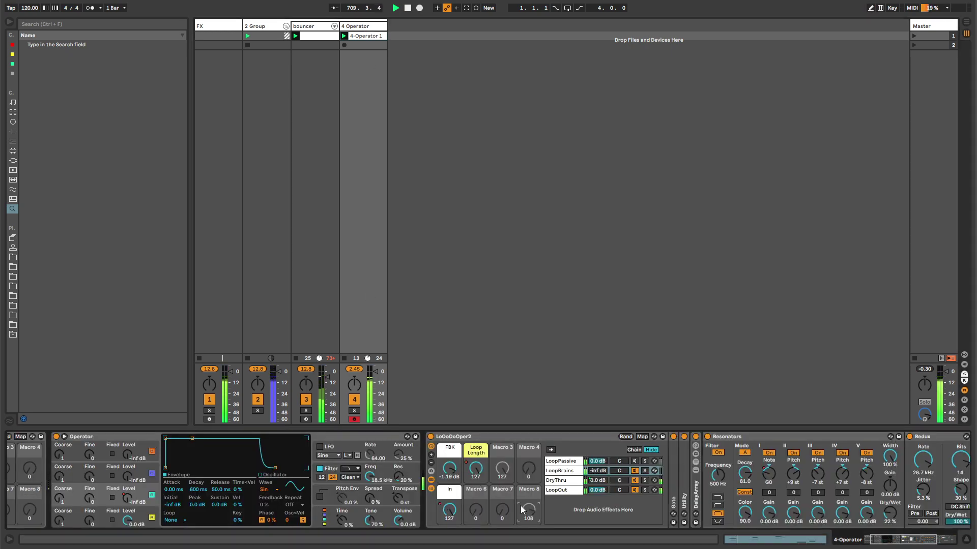
pyautogui.click(431, 489)
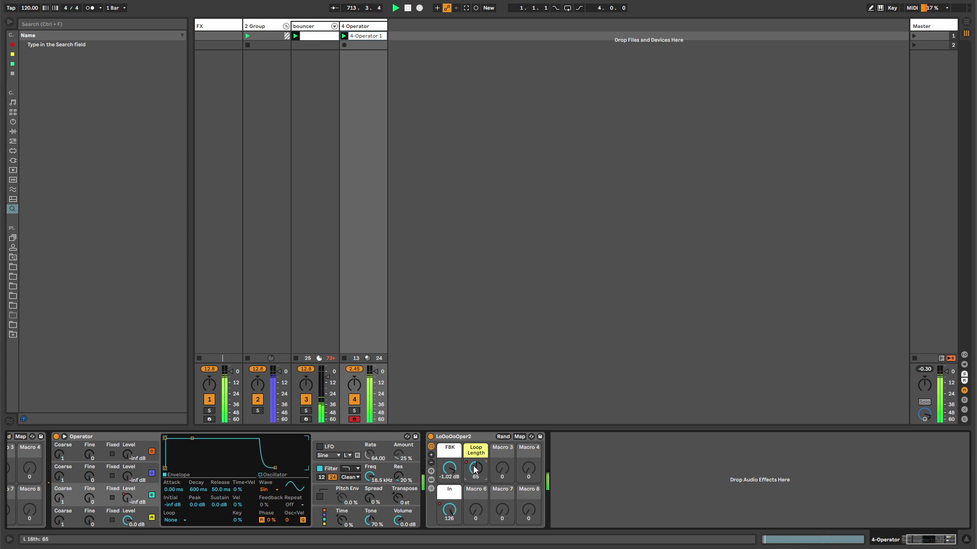
pyautogui.moveTo(473, 468); pyautogui.dragTo(476, 472)
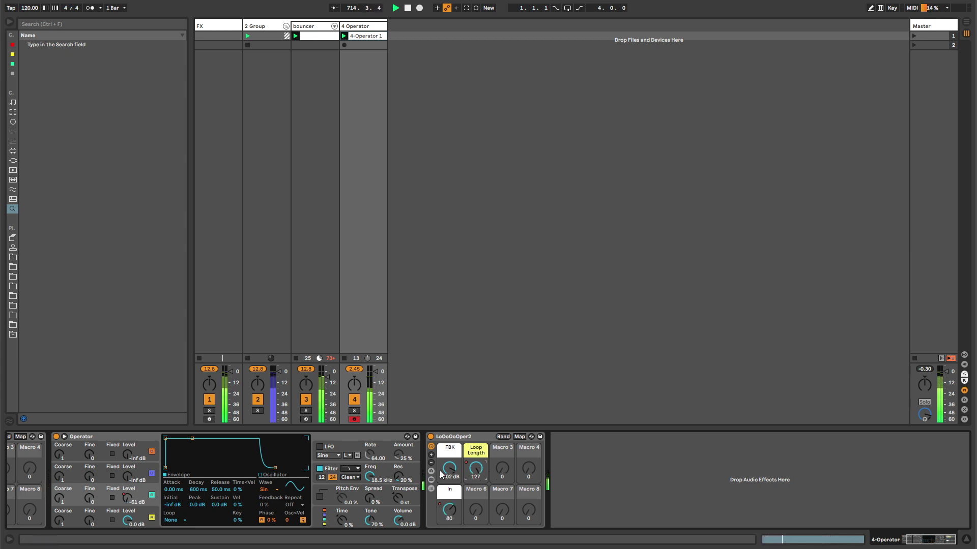
# Step: Set the Operator's oscillator C waveform to NoW and record changing Level movements for that oscillator
pyautogui.click(143, 435)
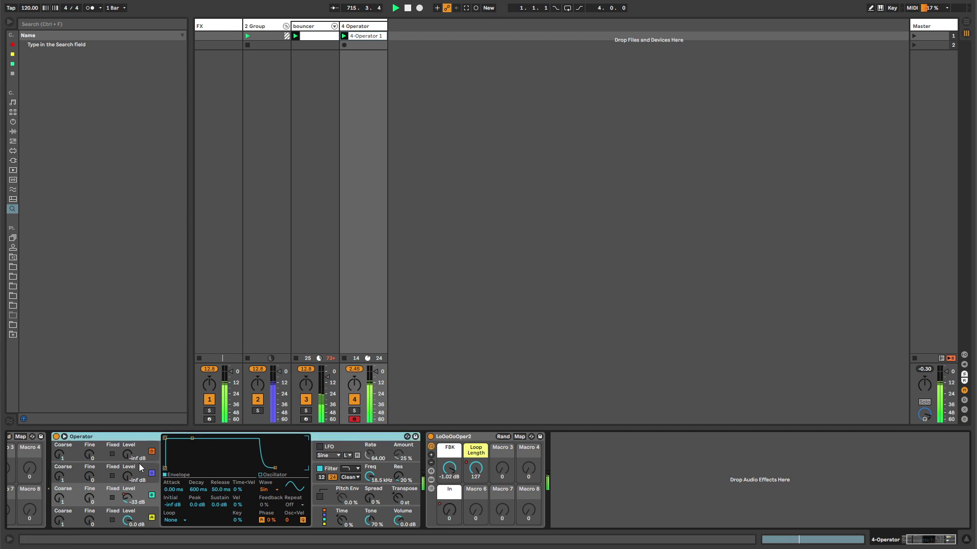
pyautogui.click(265, 491)
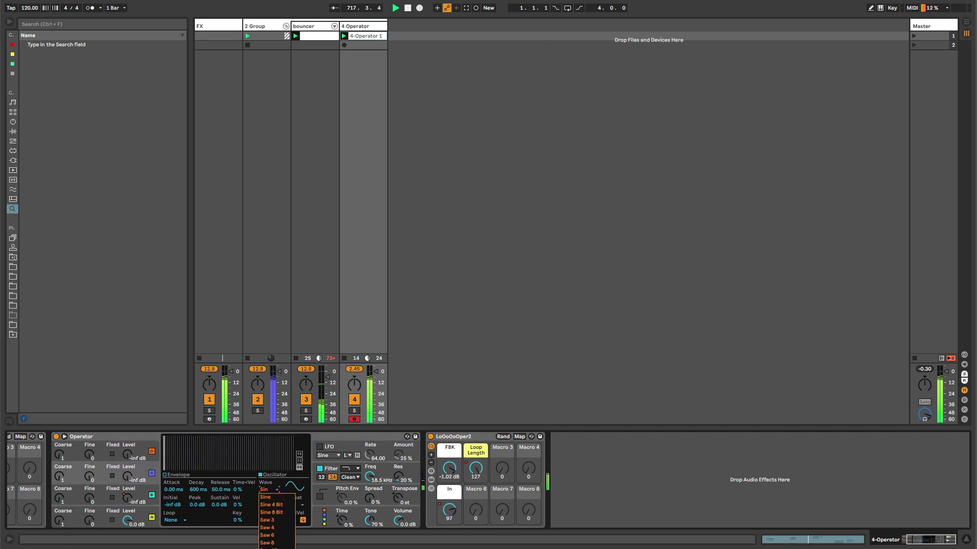
pyautogui.click(270, 544)
pyautogui.moveTo(130, 483); pyautogui.dragTo(131, 462)
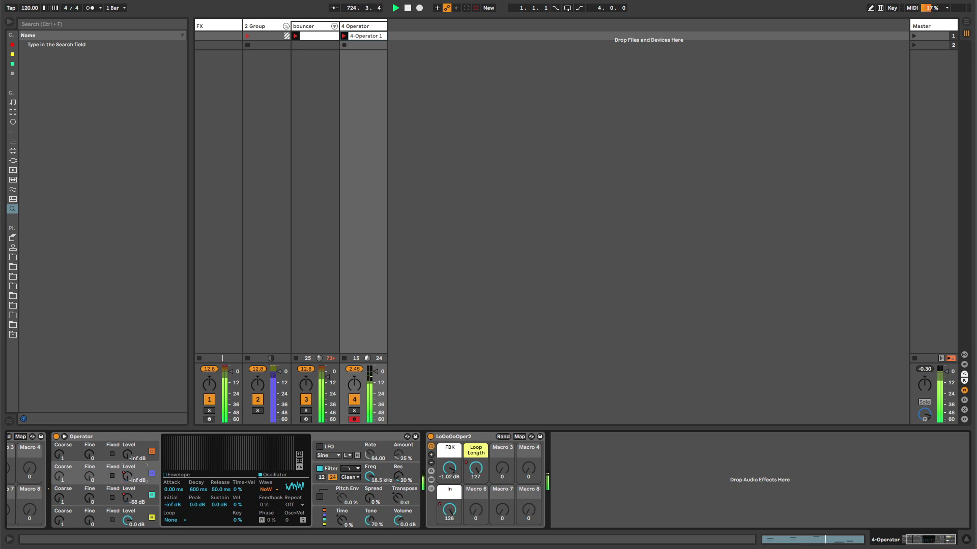
# Step: Unlink the Osc-C Level envelope in the 4-Operator 1 clip, setting its loop end to 7.1.2 and its start to 5.2.1
pyautogui.rightClick(130, 477)
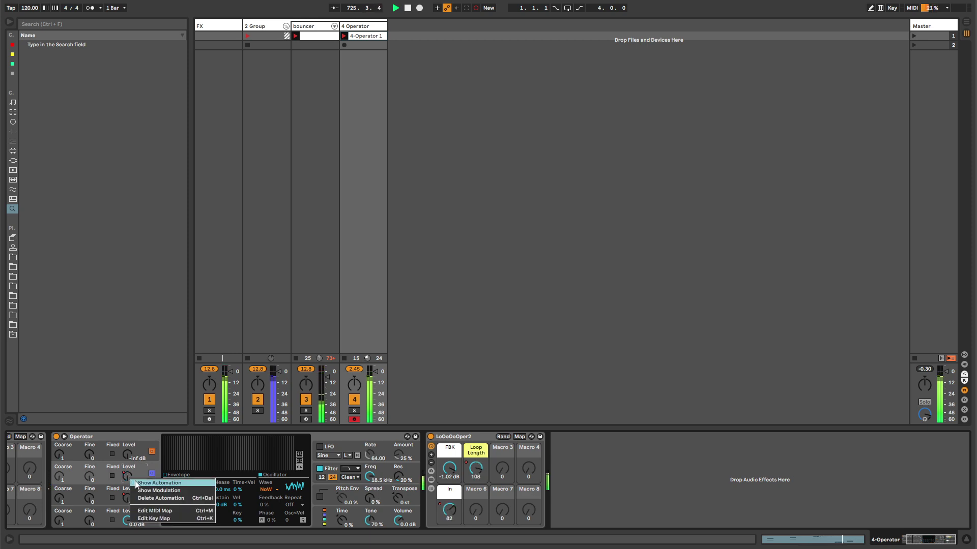
pyautogui.click(159, 483)
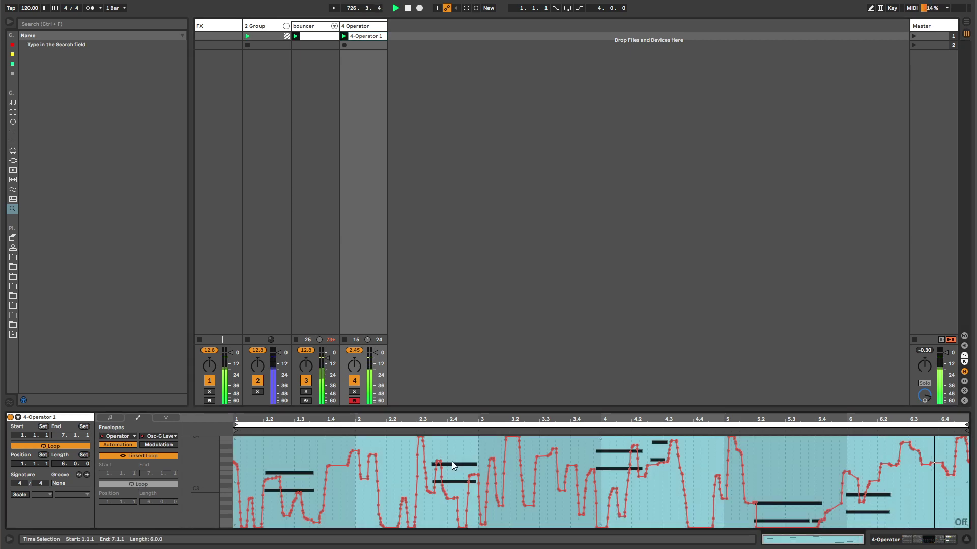
pyautogui.click(452, 462)
pyautogui.rightClick(453, 462)
pyautogui.press('Escape')
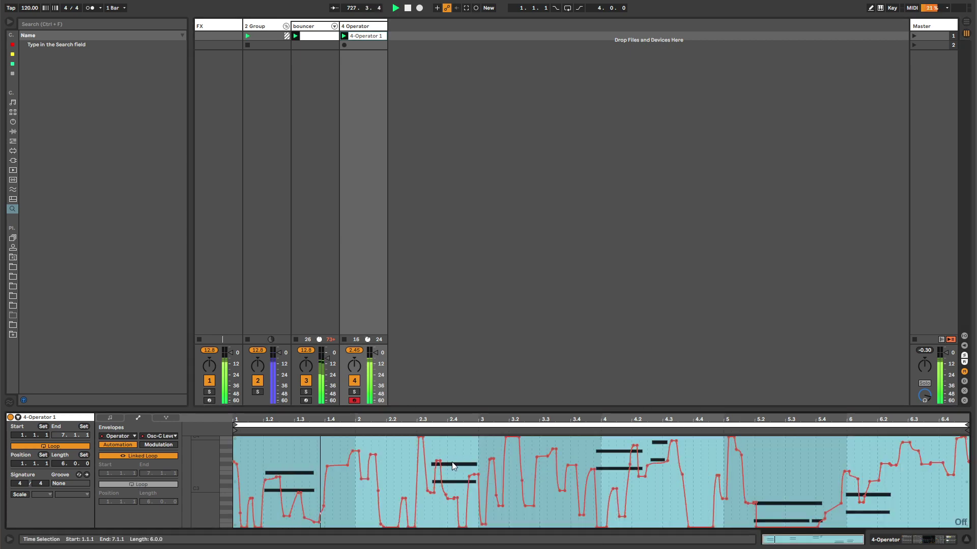
pyautogui.click(149, 456)
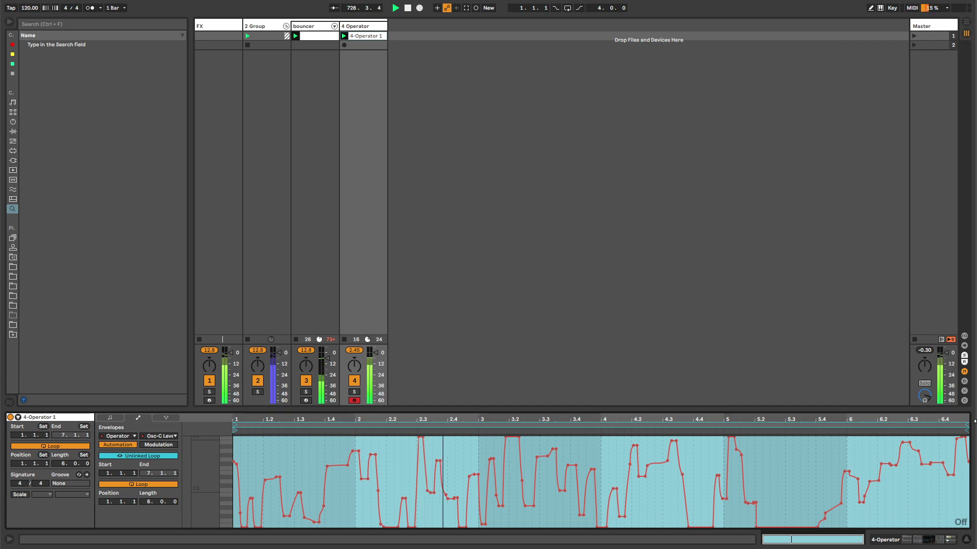
pyautogui.moveTo(967, 426); pyautogui.dragTo(961, 426)
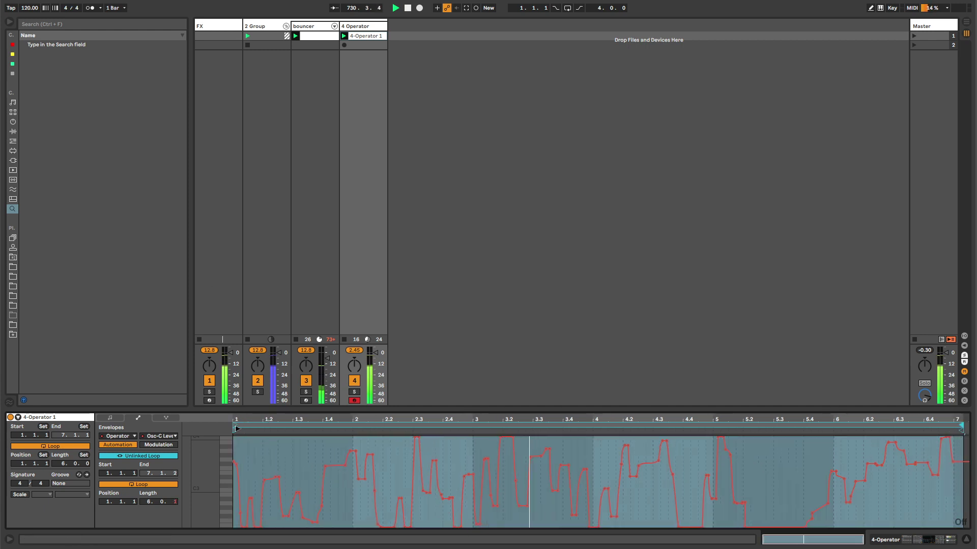
pyautogui.moveTo(237, 428); pyautogui.dragTo(751, 430)
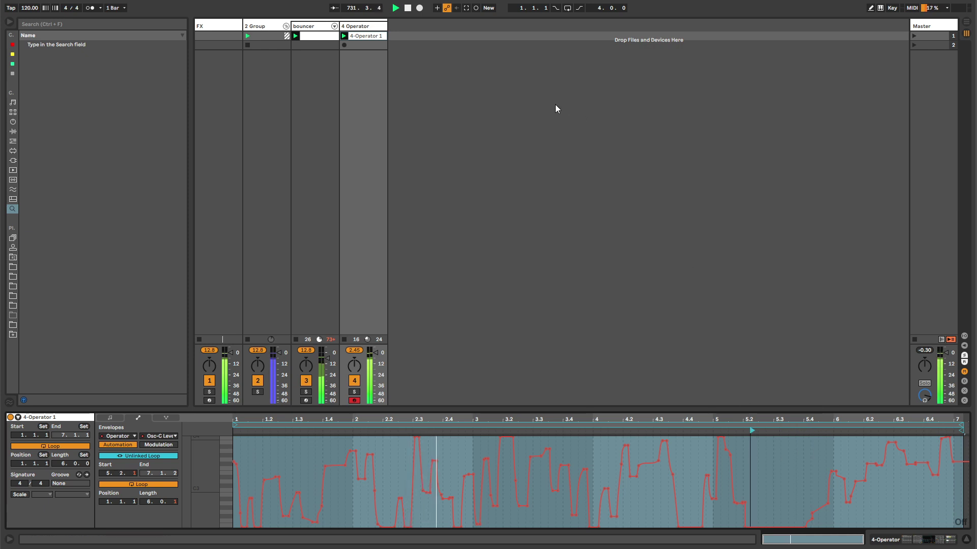
# Step: Insert an Auto Pan before the LoOoOoOper2 rack on the 4 Operator track, with Amount at 100% and recorded Rate movements
pyautogui.click(370, 26)
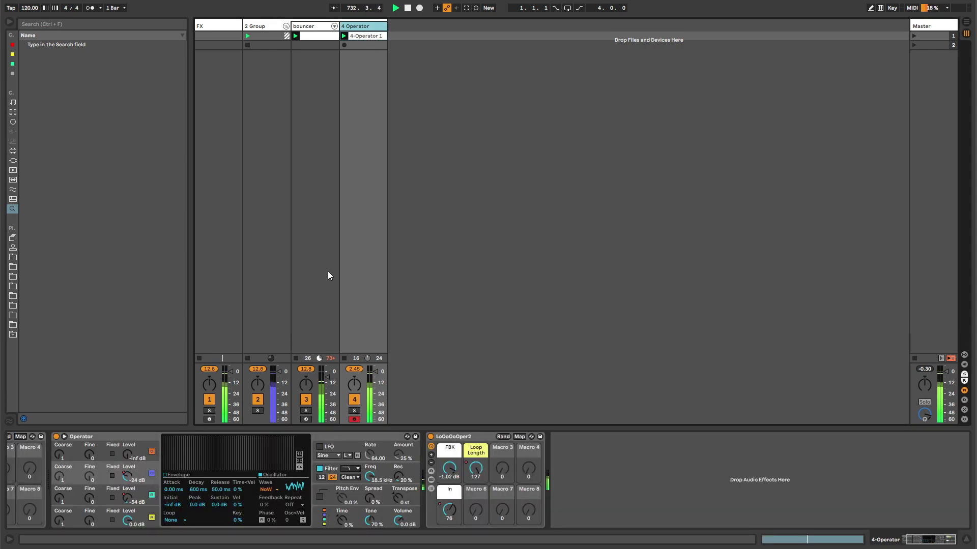
pyautogui.click(627, 478)
pyautogui.hotkey('ctrl', 'f')
pyautogui.write('auto pan')
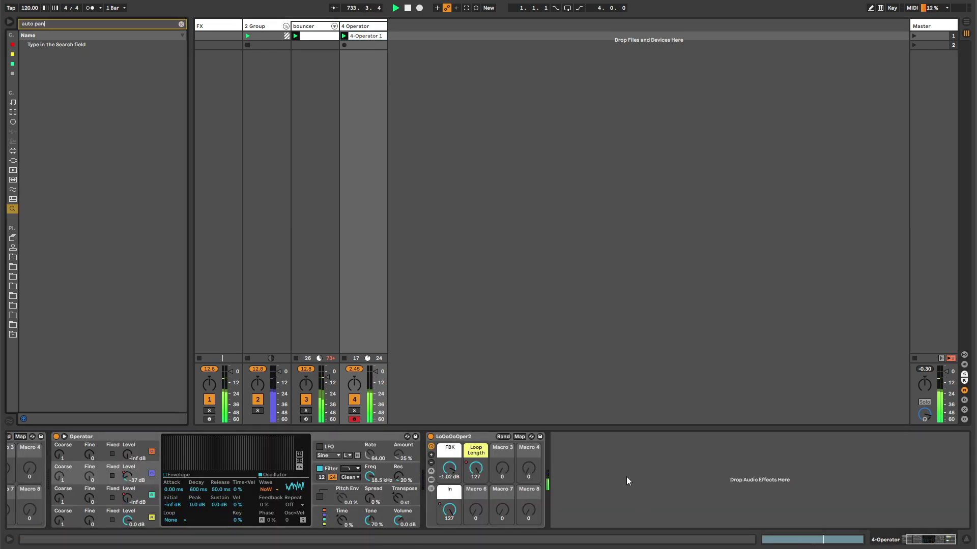
pyautogui.press('Down')
pyautogui.press('Return')
pyautogui.press('Escape')
pyautogui.click(579, 439)
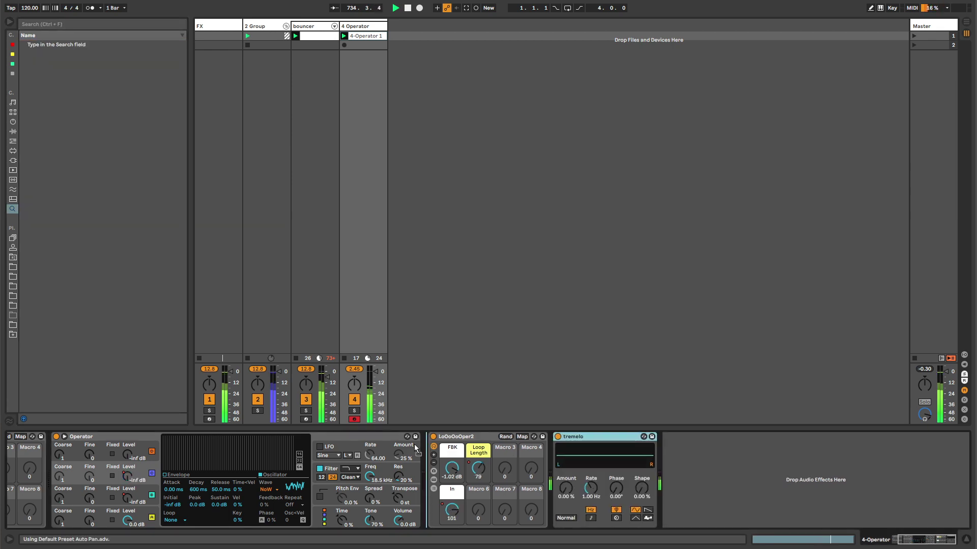
pyautogui.moveTo(580, 436); pyautogui.dragTo(453, 436)
pyautogui.moveTo(438, 488); pyautogui.dragTo(462, 489)
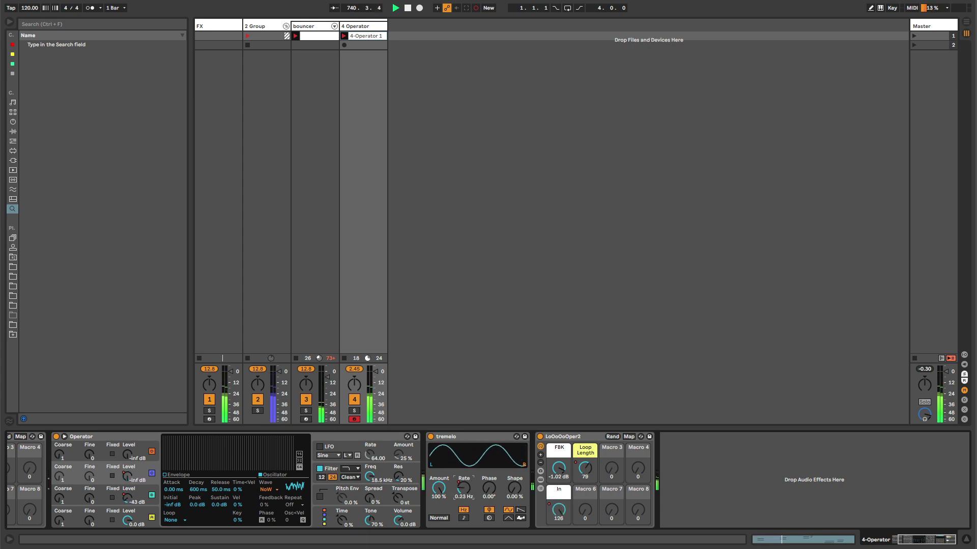
# Step: Show the tremelo device's Rate automation in the clip and unlink that envelope's loop
pyautogui.rightClick(461, 488)
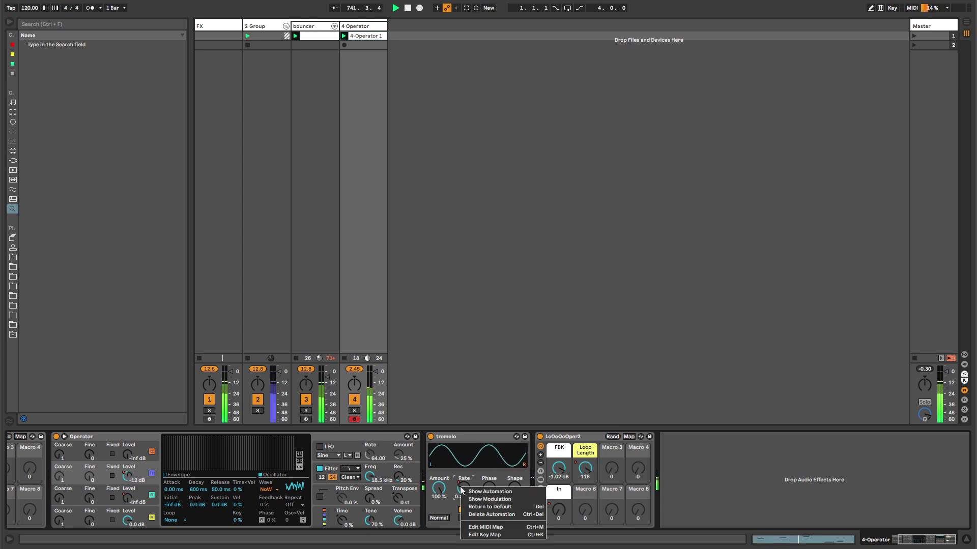
pyautogui.click(488, 491)
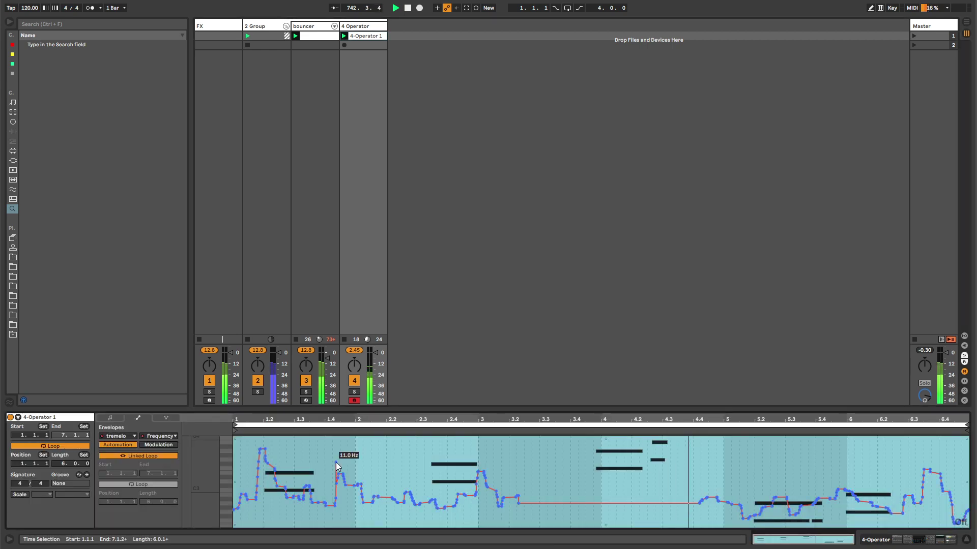
pyautogui.click(158, 457)
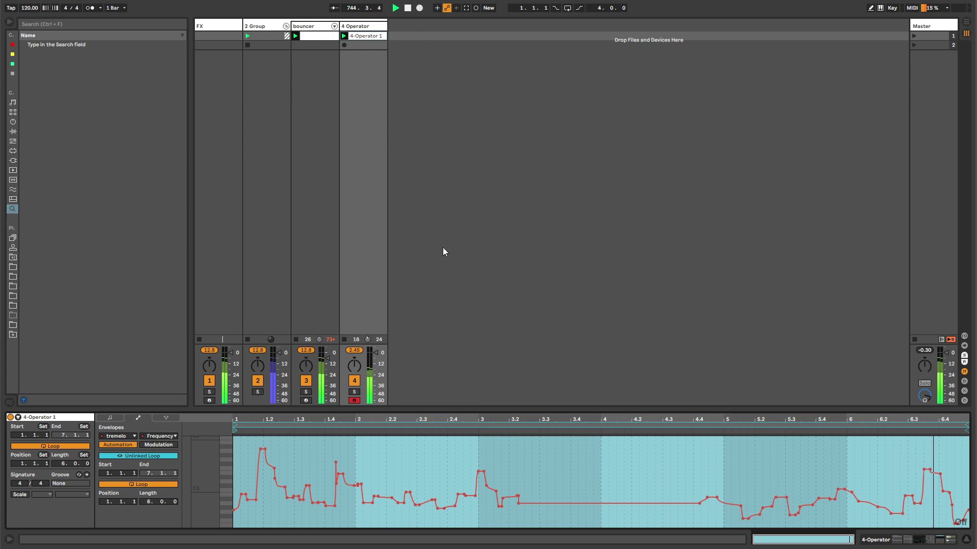
# Step: Draw freehand Rate changes from about 3.3 to 4.4, then set the envelope's start to 1.1.3 and loop end to 6.4.4
pyautogui.press('b')
pyautogui.moveTo(549, 501)
pyautogui.mouseDown()
pyautogui.moveTo(598, 506)
pyautogui.moveTo(635, 489)
pyautogui.moveTo(701, 496)
pyautogui.moveTo(642, 504)
pyautogui.moveTo(559, 471)
pyautogui.mouseUp()
pyautogui.press('b')
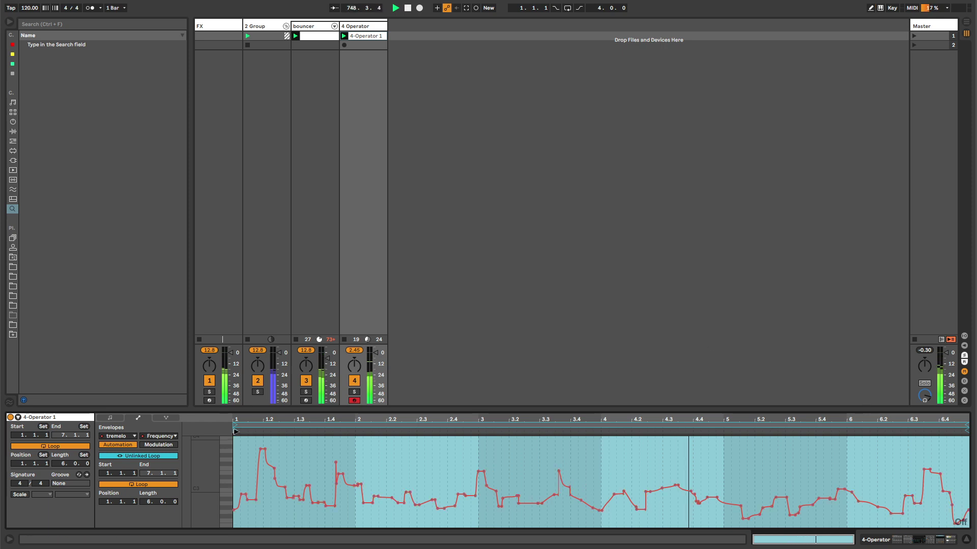
pyautogui.moveTo(235, 431); pyautogui.dragTo(252, 431)
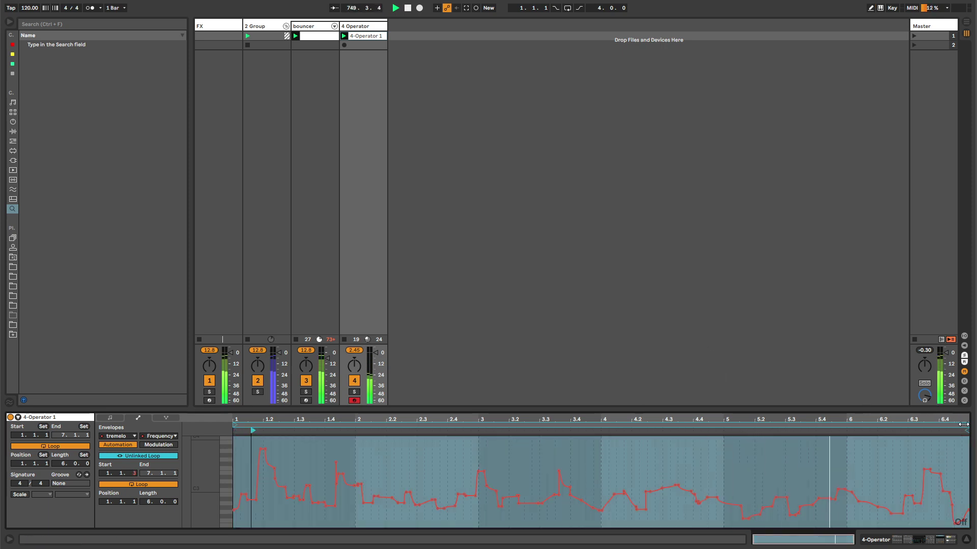
pyautogui.moveTo(962, 424); pyautogui.dragTo(961, 424)
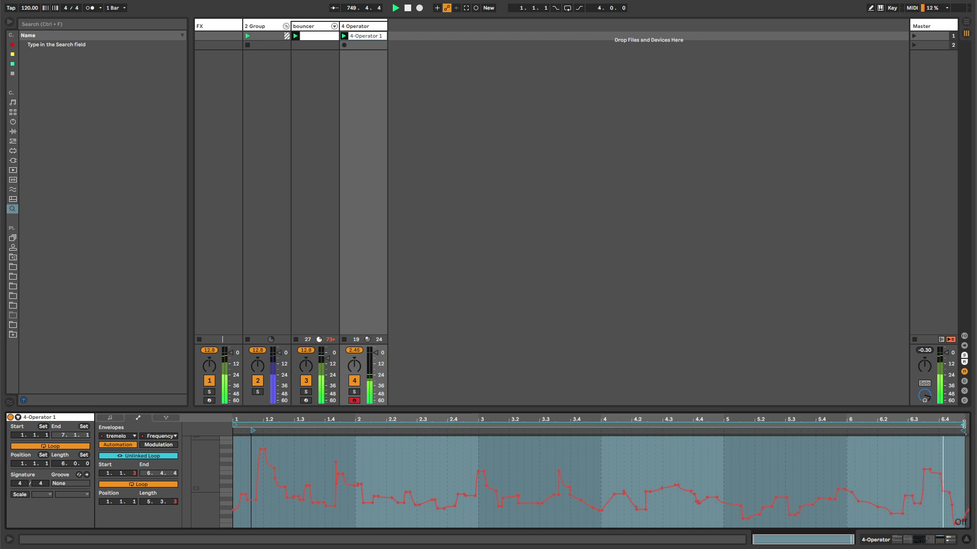
# Step: Rename the 4 Operator track as "tone looper"
pyautogui.click(358, 26)
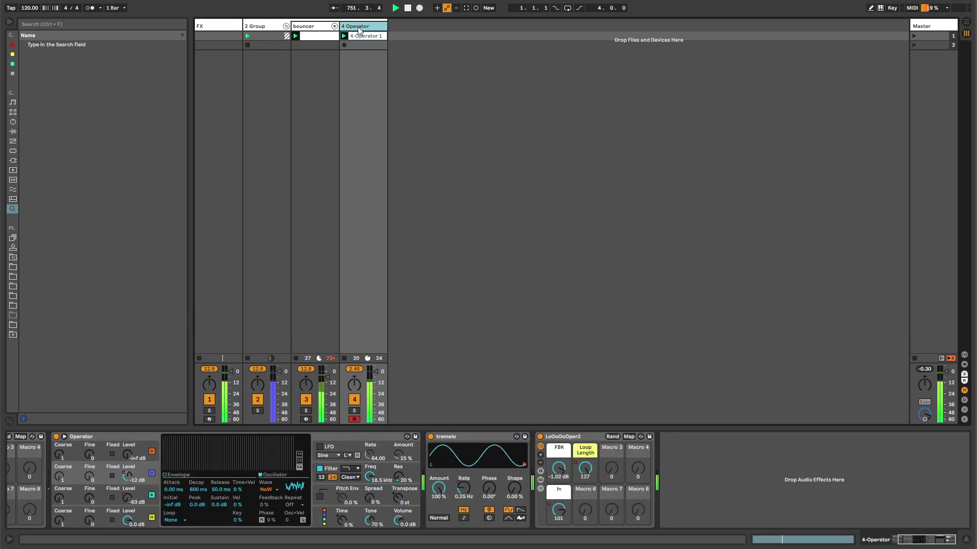
pyautogui.hotkey('ctrl', 'r')
pyautogui.write('tone looper')
pyautogui.press('Return')
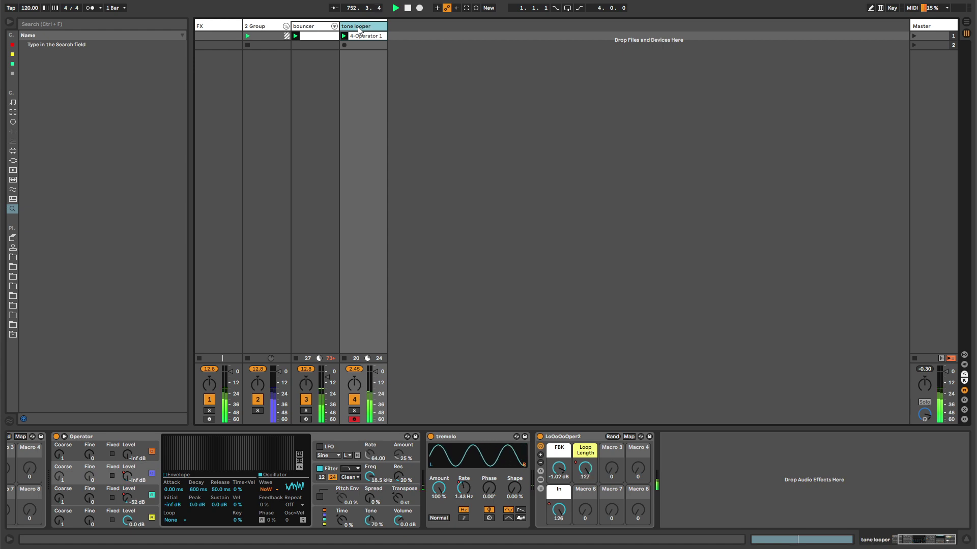
# Step: Insert a new MIDI track with the default Operator after the tone looper track
pyautogui.click(355, 47)
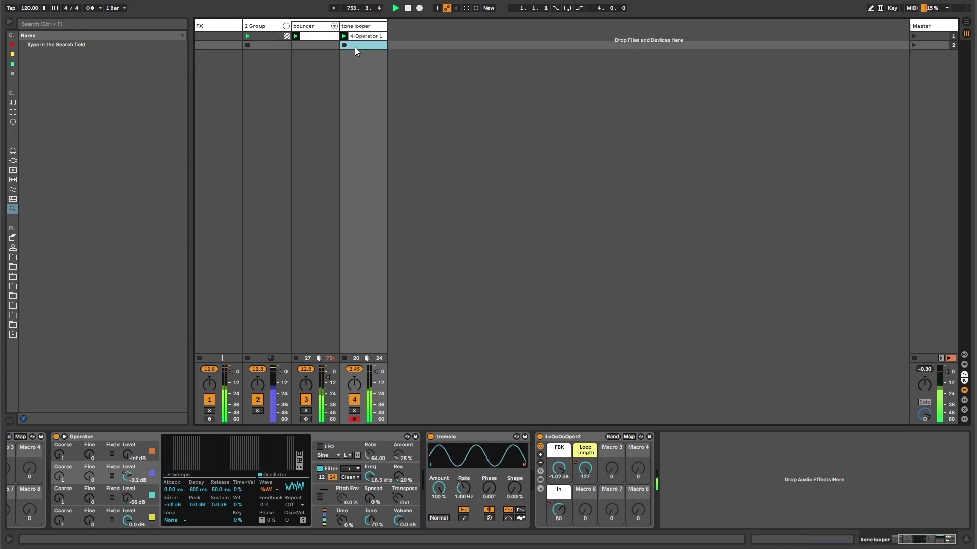
pyautogui.click(351, 27)
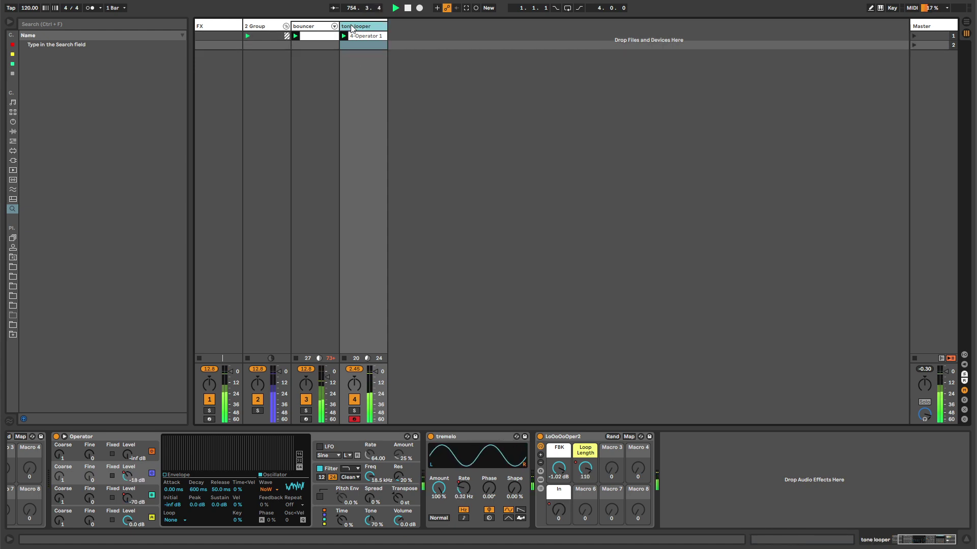
pyautogui.hotkey('ctrl', 'shift', 't')
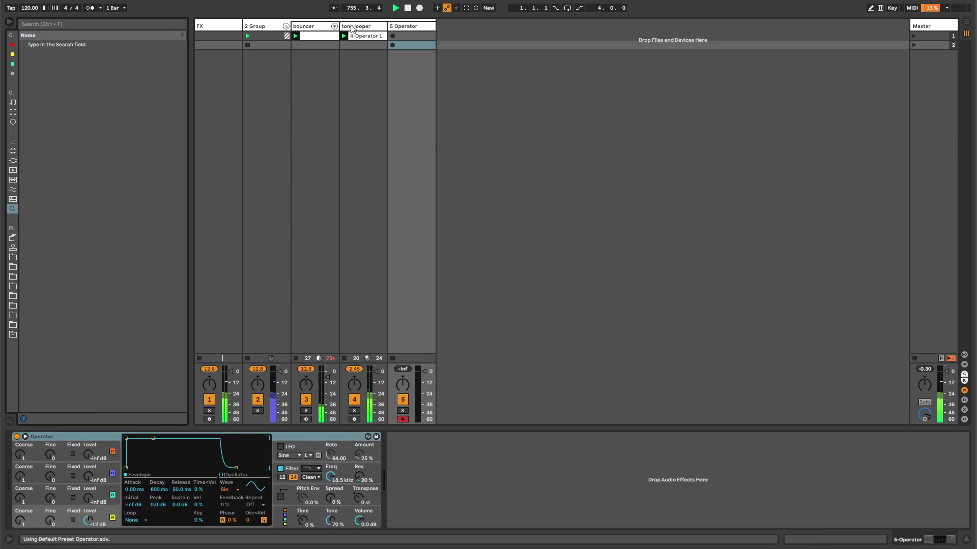
# Step: Load LooperX3-LivePerformanceDevice.adg from the RACKS > AUDIO FX folder after the Operator on the 5 Operator track
pyautogui.click(13, 123)
pyautogui.click(310, 28)
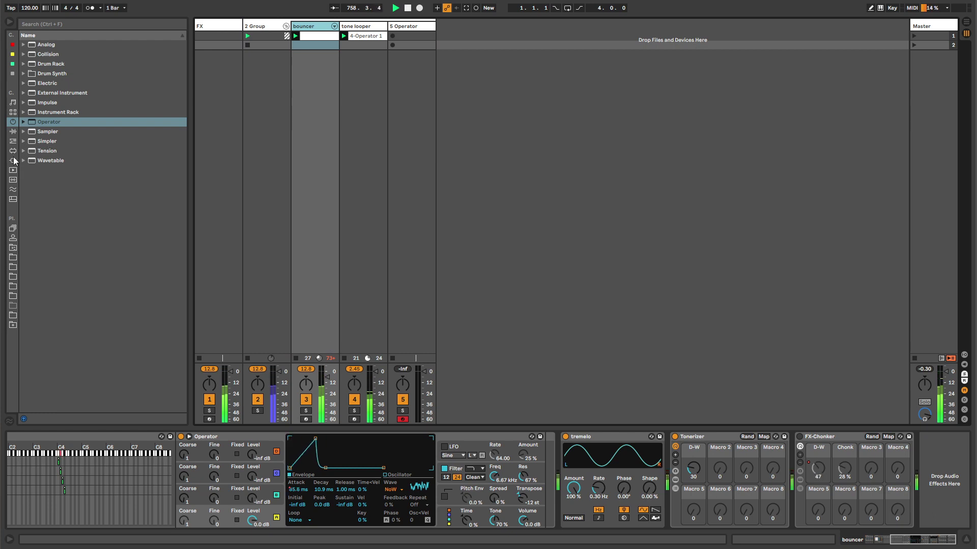
pyautogui.click(400, 29)
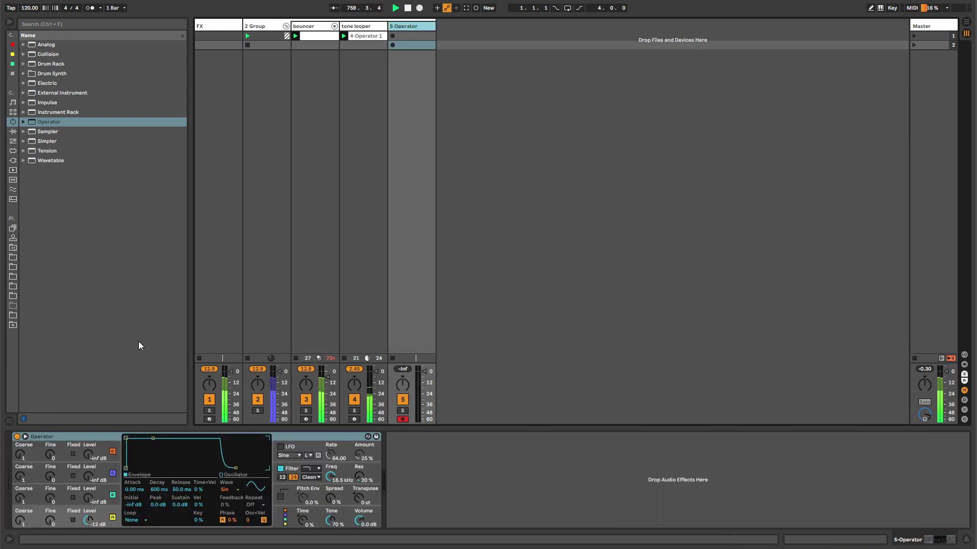
pyautogui.click(13, 142)
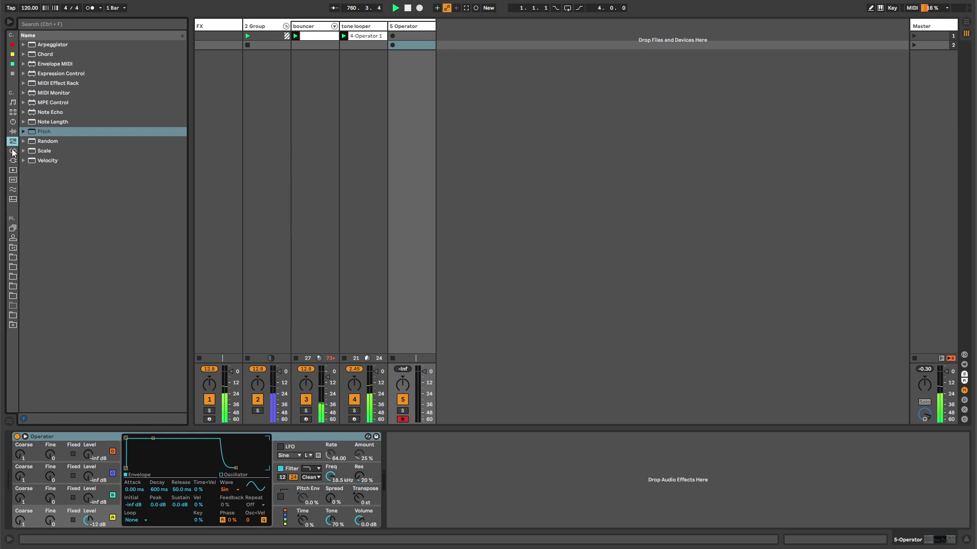
pyautogui.click(13, 248)
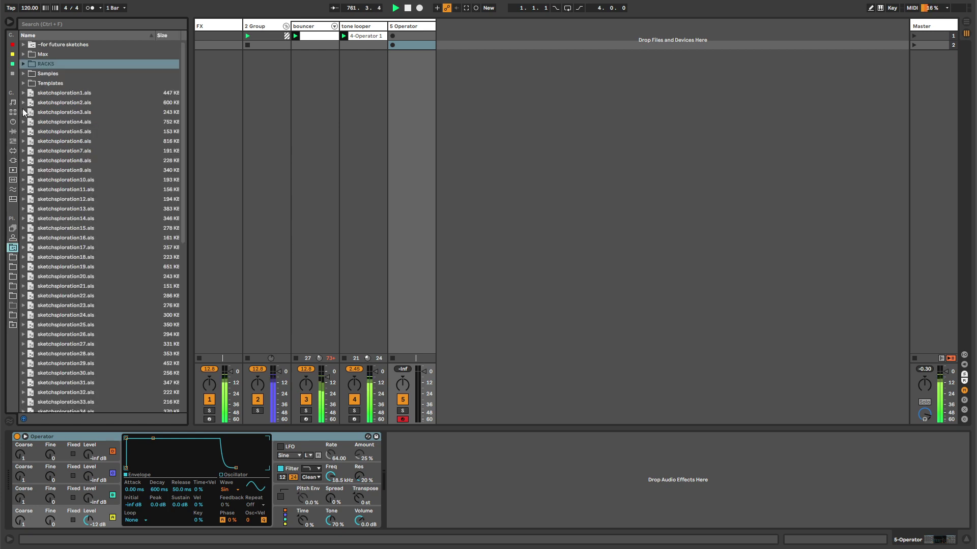
pyautogui.click(30, 64)
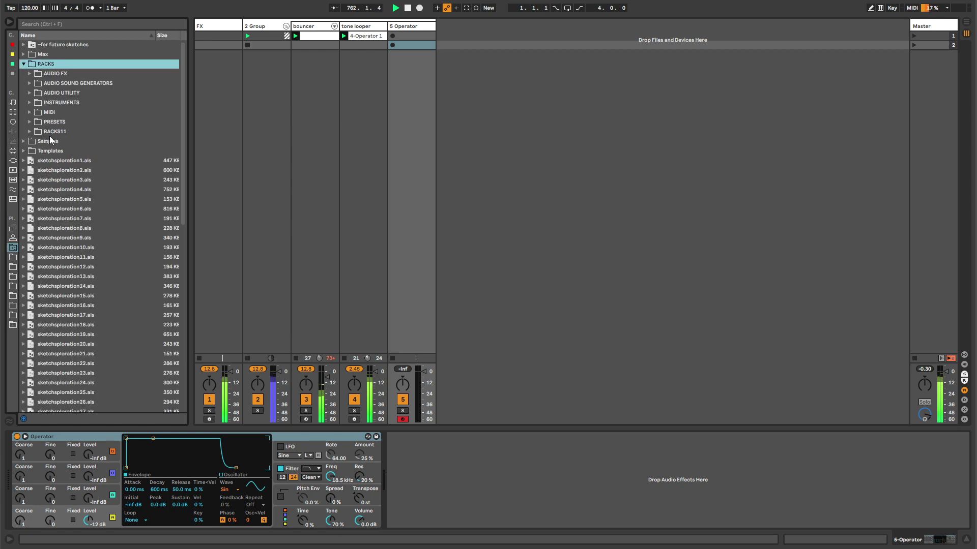
pyautogui.click(30, 74)
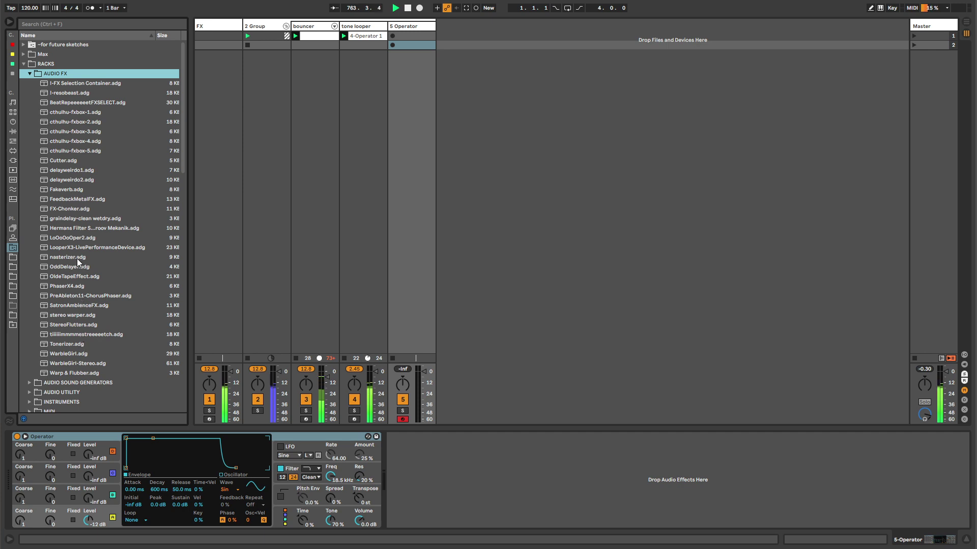
pyautogui.moveTo(76, 246); pyautogui.dragTo(436, 496)
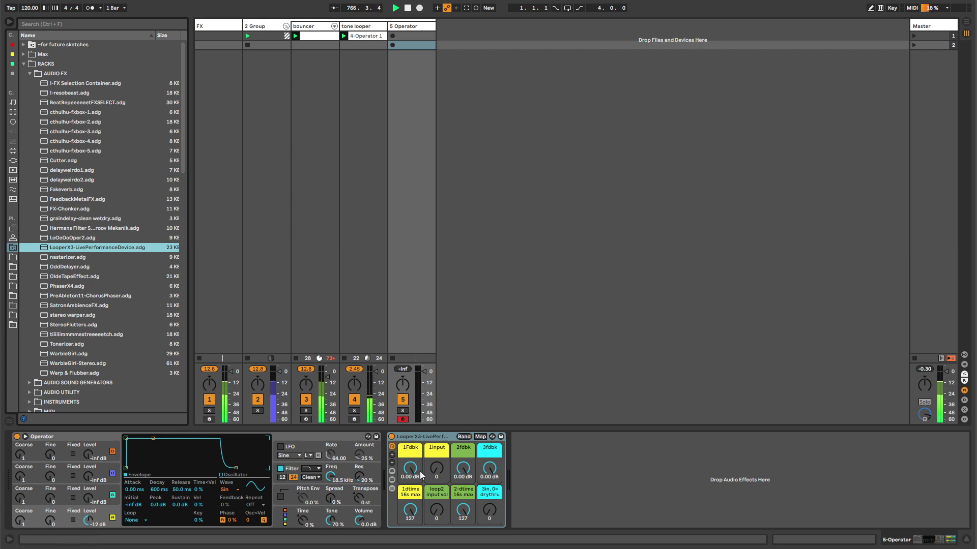
pyautogui.click(414, 439)
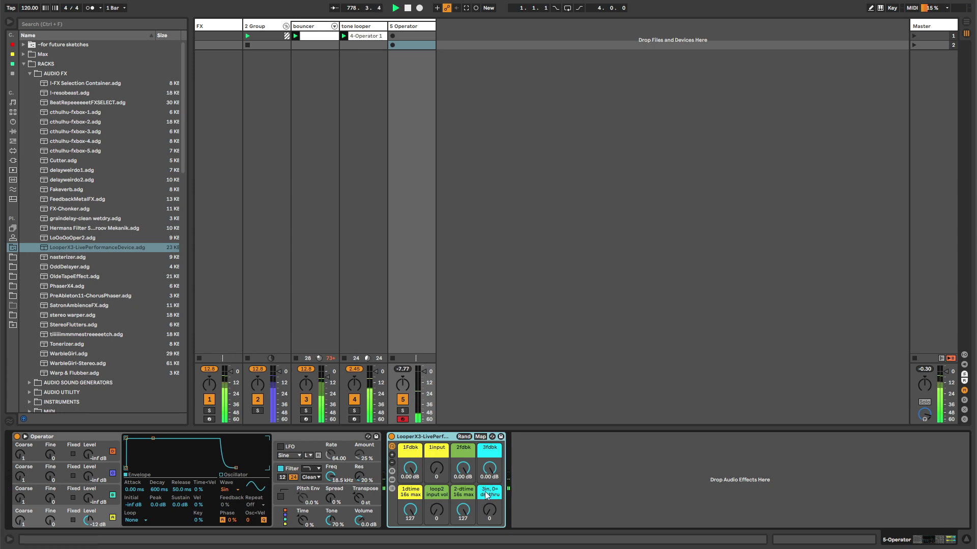
# Step: Raise the LooperX3 rack's 3in/drythru macro to about 86 to feed loop 3, then return it to 0
pyautogui.moveTo(486, 508); pyautogui.dragTo(486, 460)
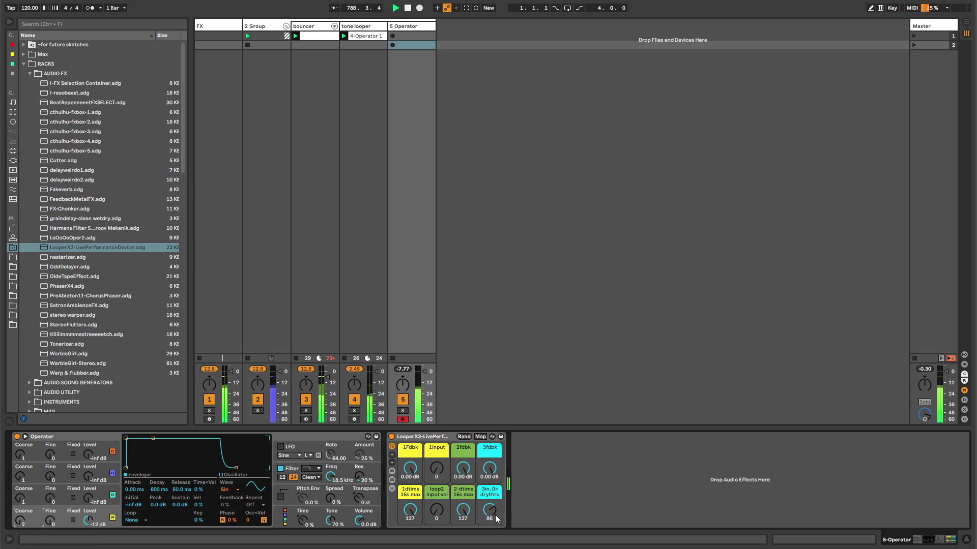
pyautogui.moveTo(490, 510); pyautogui.dragTo(489, 489)
pyautogui.moveTo(489, 510); pyautogui.dragTo(490, 513)
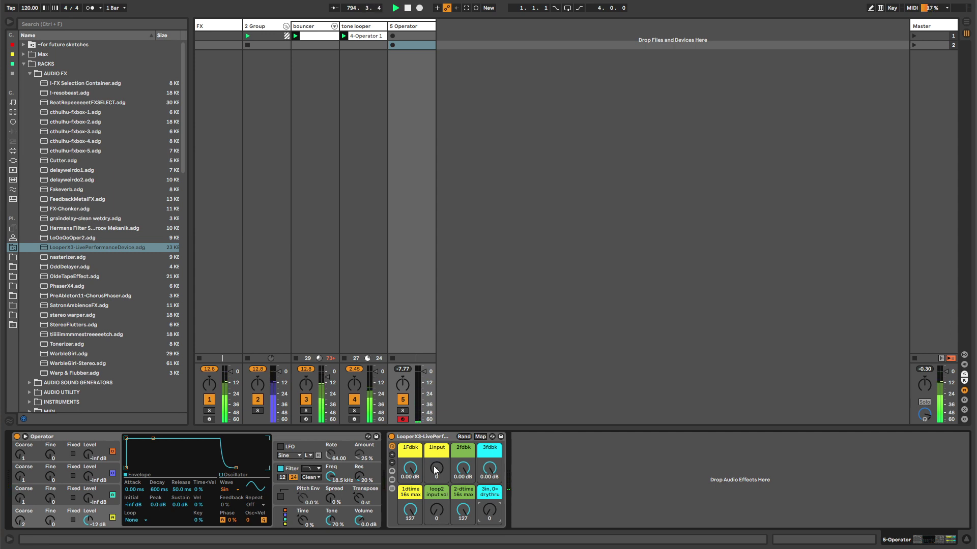
# Step: Raise the LooperX3 rack's 1input macro to 127 and leave the loop2 input vol macro at 0
pyautogui.moveTo(437, 468); pyautogui.dragTo(437, 463)
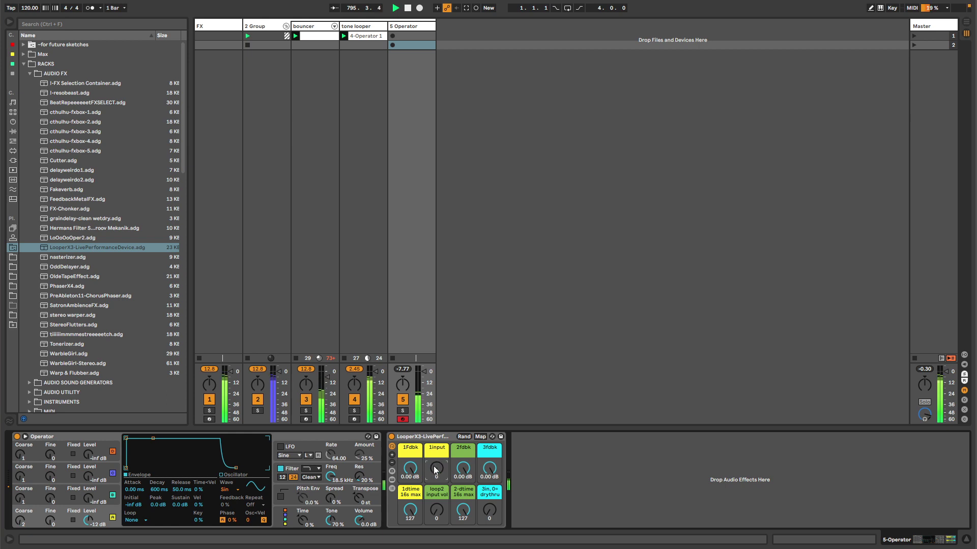
pyautogui.click(439, 511)
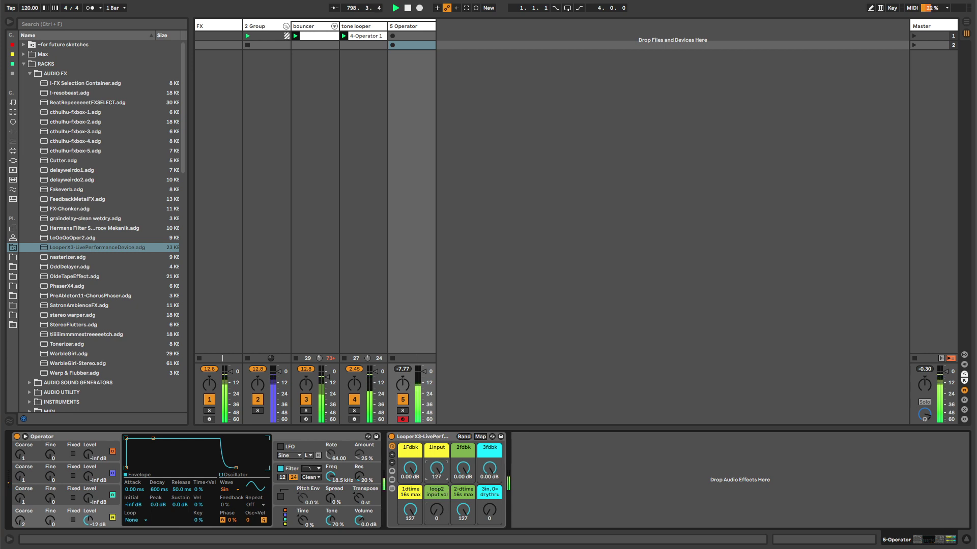
pyautogui.moveTo(438, 506)
pyautogui.mouseDown()
pyautogui.moveTo(438, 473)
pyautogui.moveTo(438, 510)
pyautogui.mouseUp()
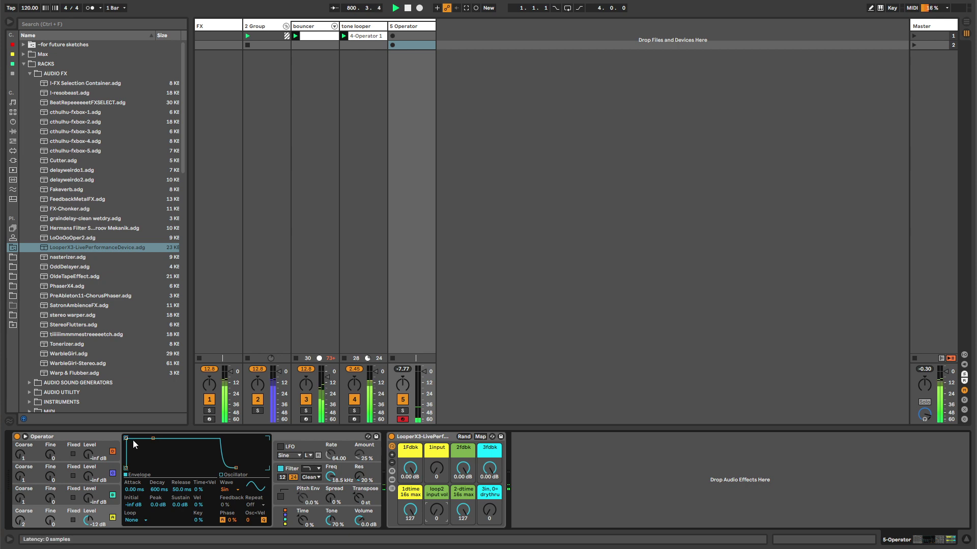
# Step: Shape Operator's envelope with a 193 ms decay and -31 dB sustain, and adjust the rack's loop2 input vol macro
pyautogui.moveTo(154, 440); pyautogui.dragTo(149, 462)
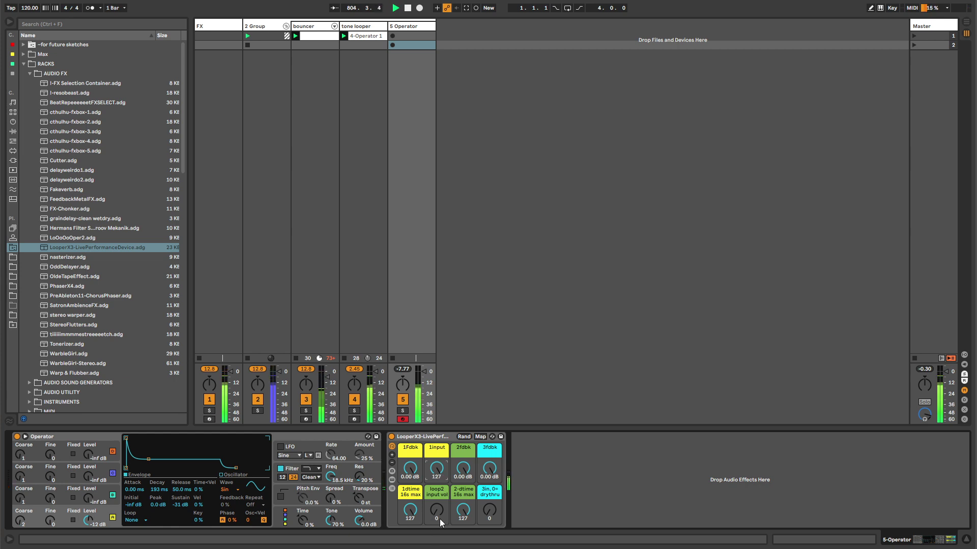
pyautogui.moveTo(440, 519); pyautogui.dragTo(439, 483)
# Step: Show the LooperX3 rack's chains and examine DryThru, then looper3's brains rack and its first Delay
pyautogui.click(391, 488)
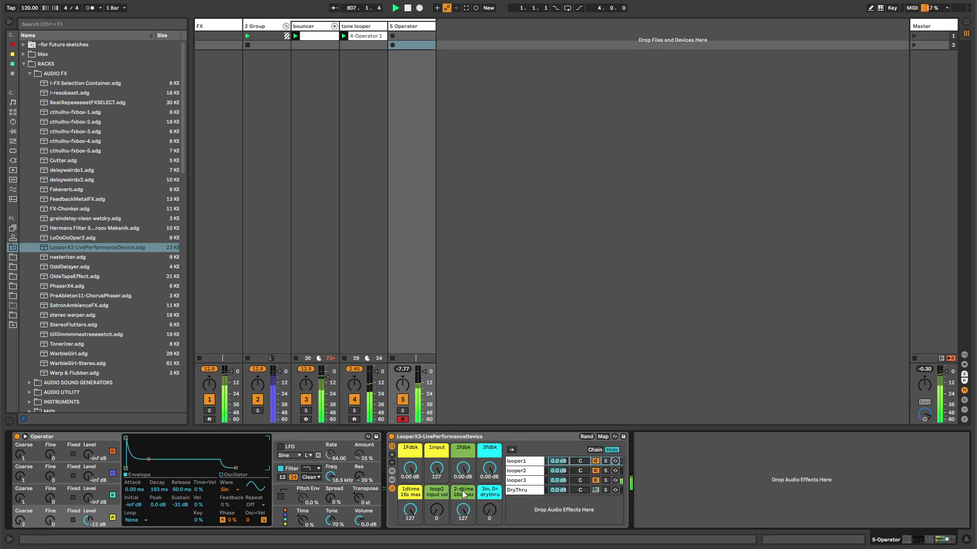
pyautogui.click(529, 493)
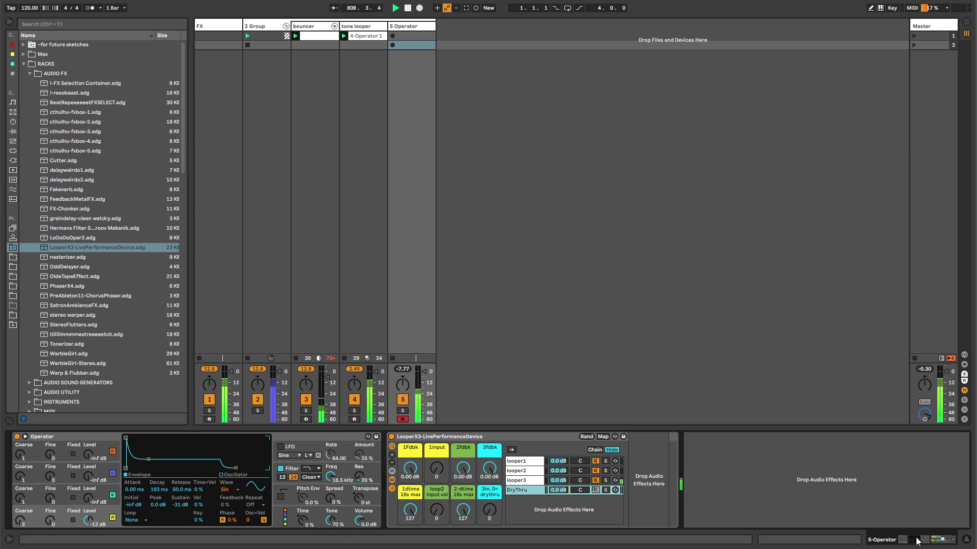
pyautogui.click(535, 482)
pyautogui.click(701, 438)
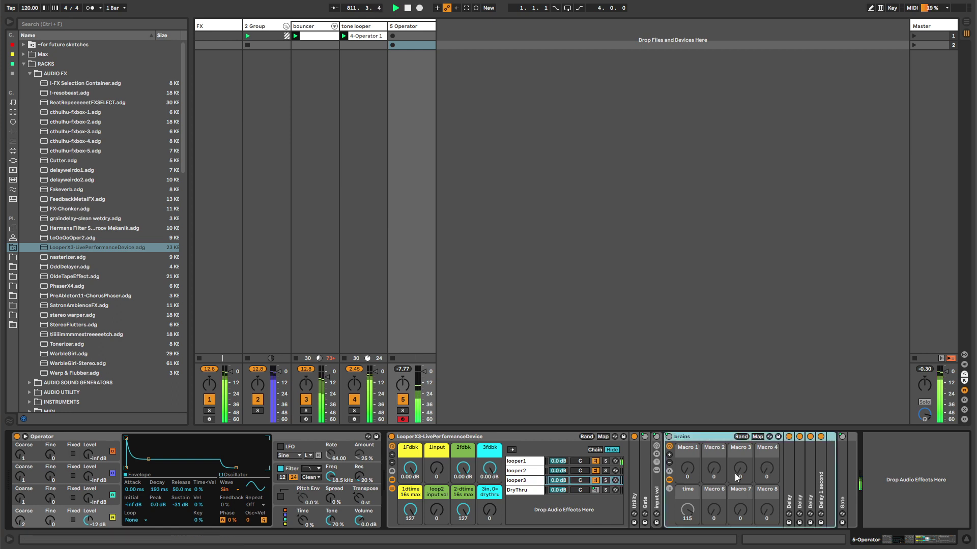
pyautogui.doubleClick(791, 489)
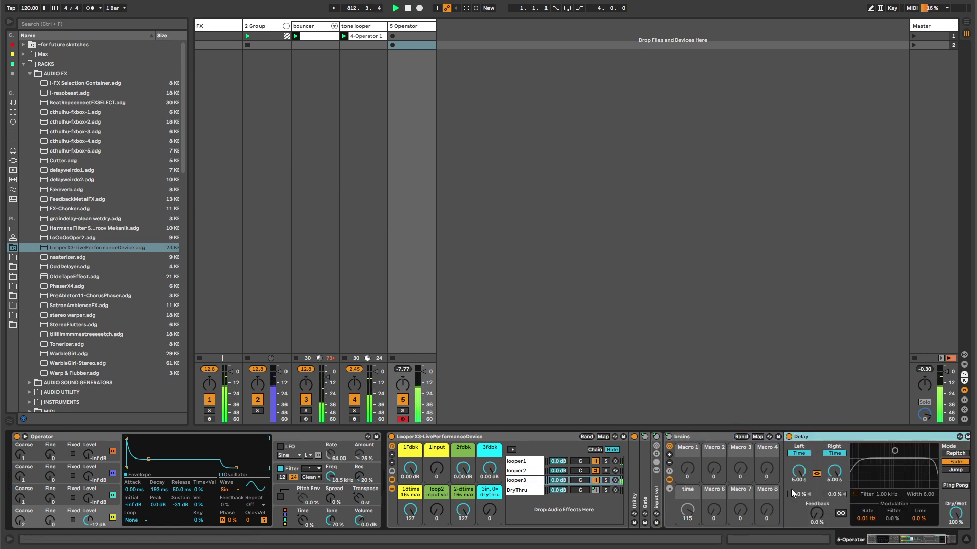
pyautogui.hscroll(5, 695, 473)
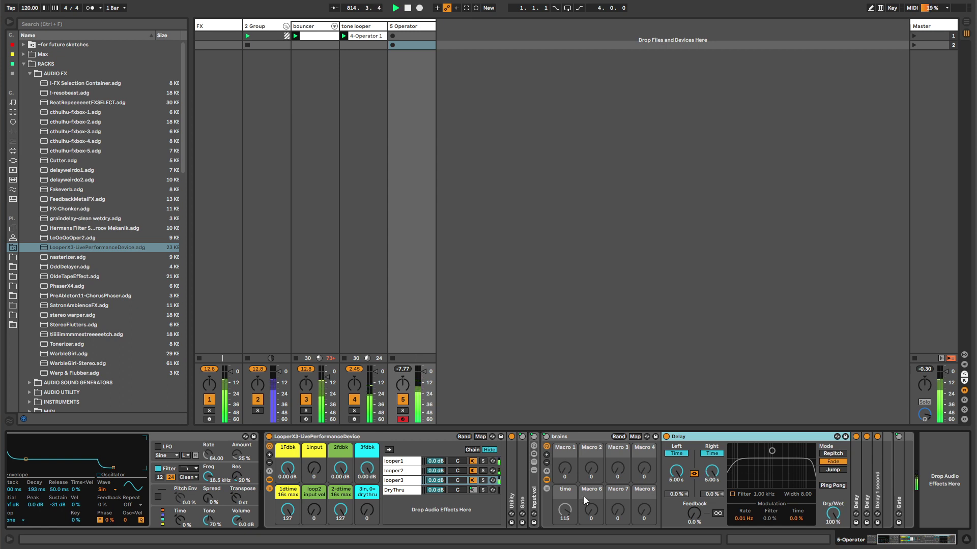
# Step: Set the 3in/drythru macro to 79 and inspect the second Delay in looper3's brains rack, folding and unfolding the rack
pyautogui.moveTo(367, 511); pyautogui.dragTo(367, 473)
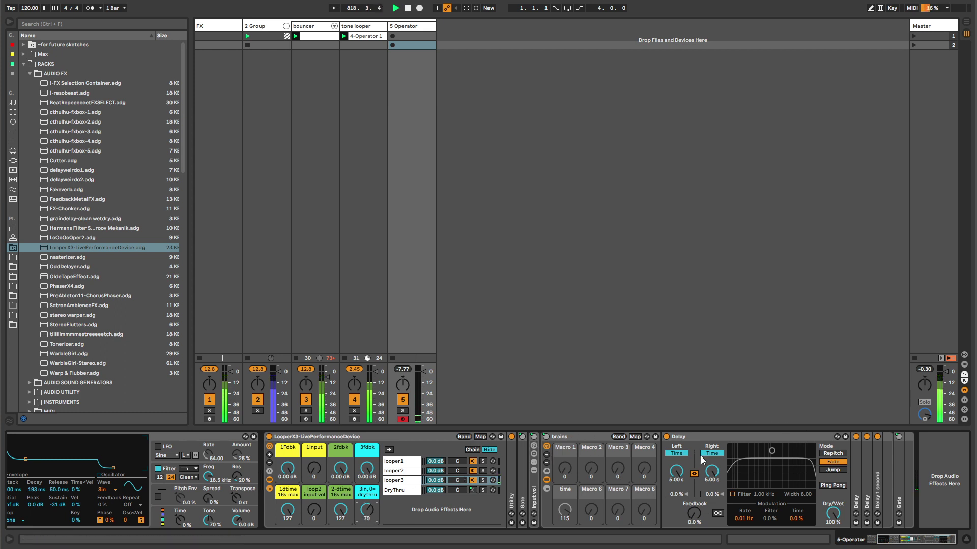
pyautogui.doubleClick(853, 465)
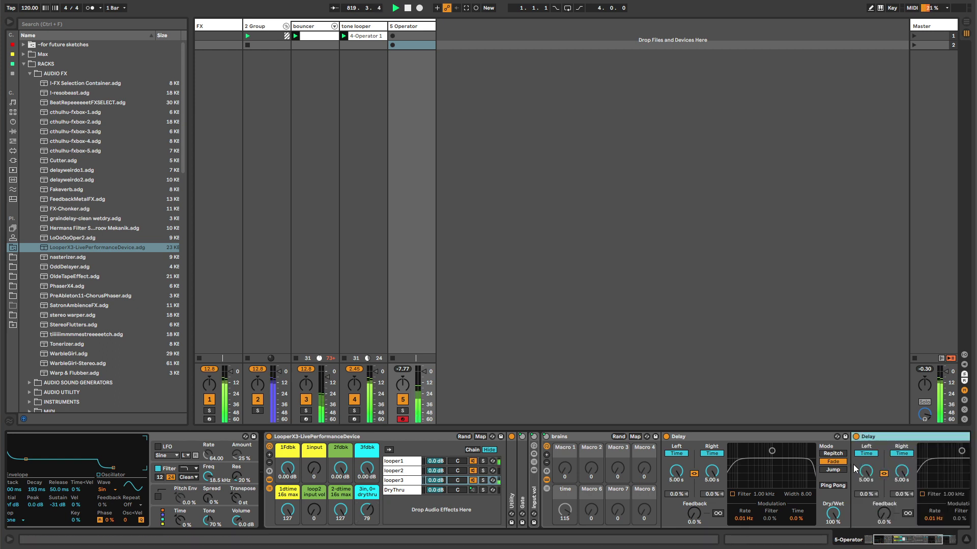
pyautogui.doubleClick(878, 436)
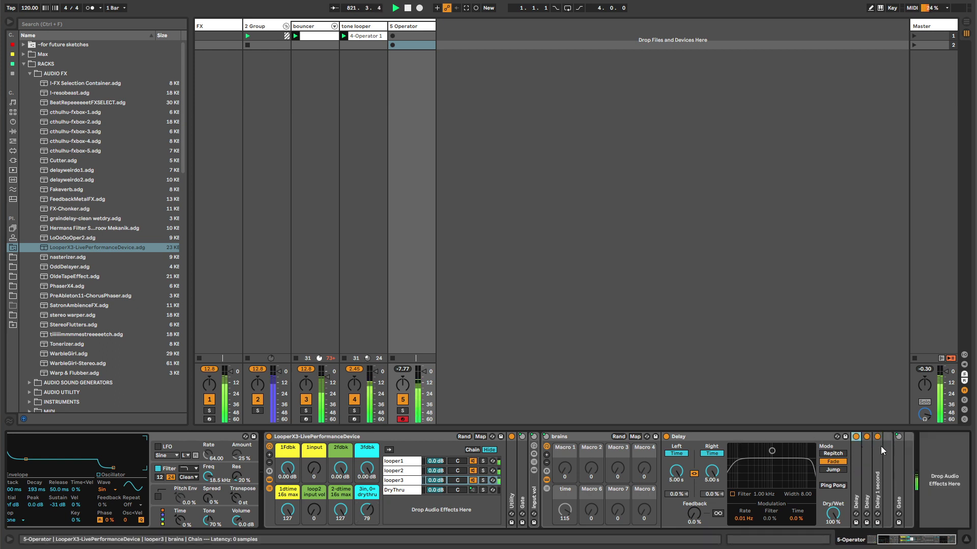
pyautogui.moveTo(880, 447); pyautogui.dragTo(570, 440)
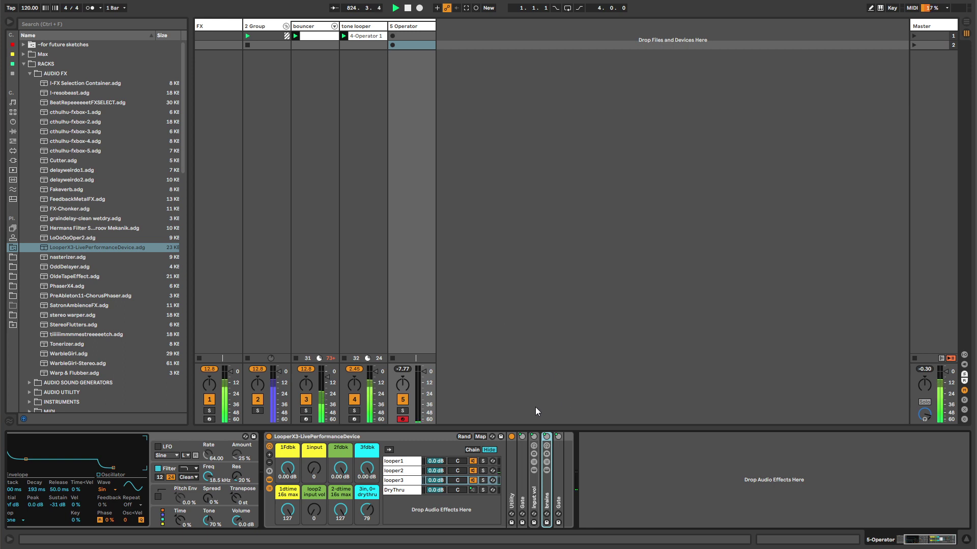
pyautogui.doubleClick(548, 489)
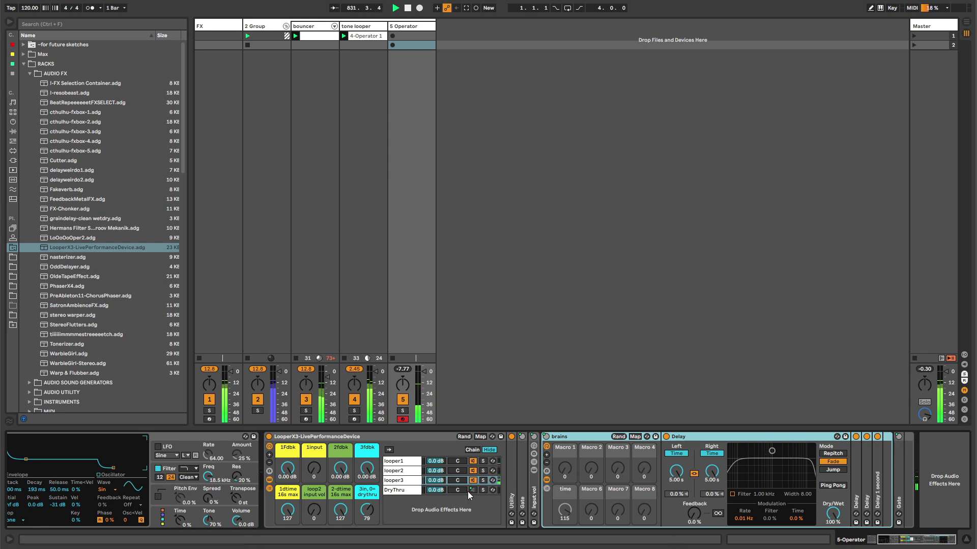
# Step: Hide the LooperX3 rack's chains, then set its 1input macro to 127 and 3in/drythru macro to 0
pyautogui.moveTo(368, 511); pyautogui.dragTo(368, 537)
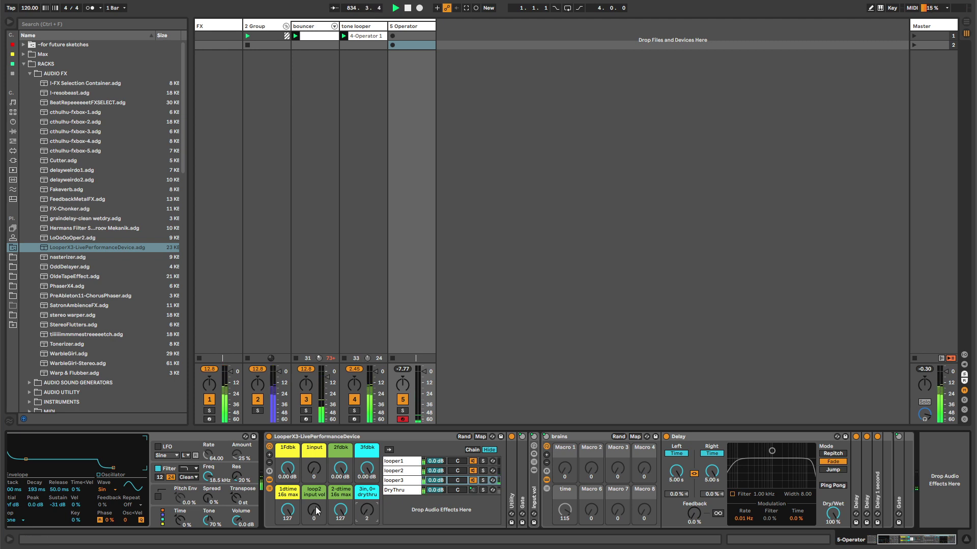
pyautogui.click(269, 489)
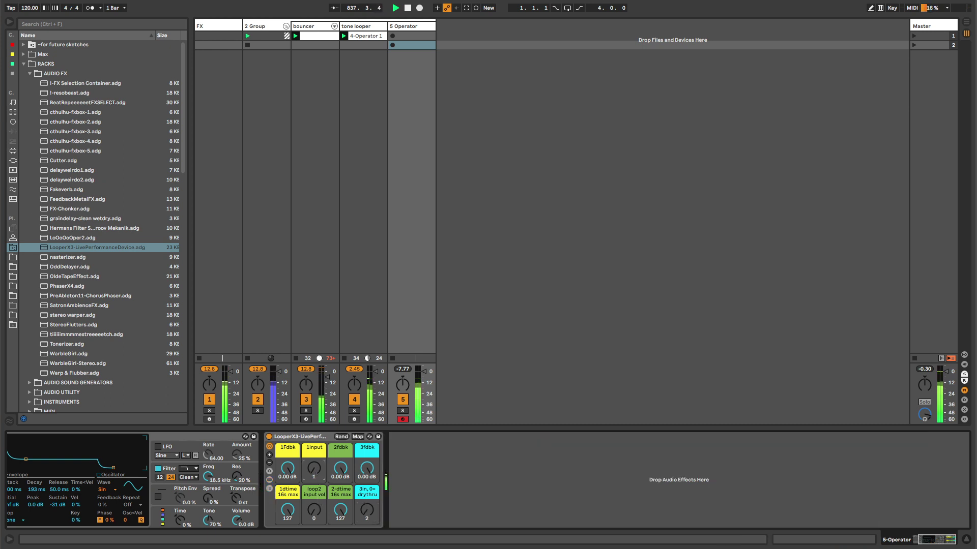
pyautogui.moveTo(316, 468); pyautogui.dragTo(315, 417)
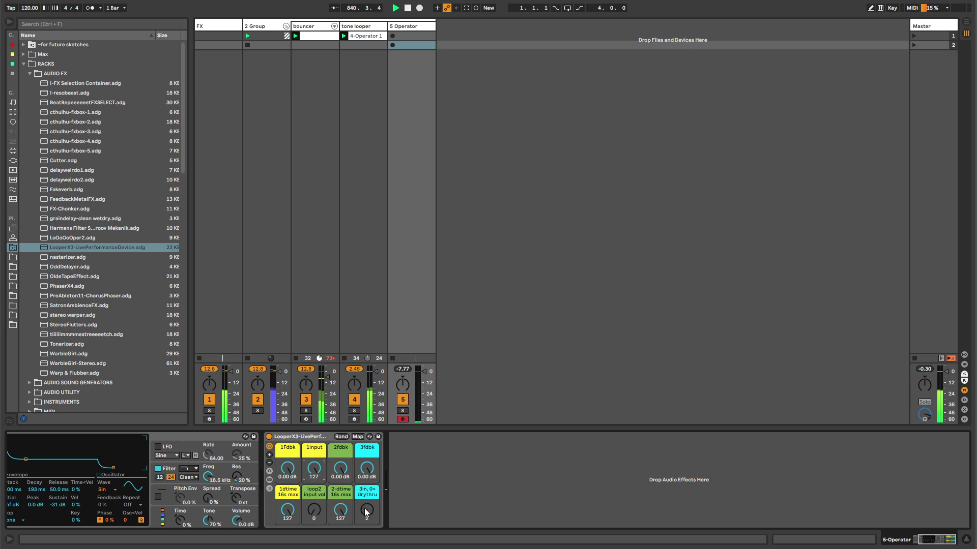
pyautogui.moveTo(367, 510); pyautogui.dragTo(367, 507)
# Step: Place the LooperX3 rack from the 5 Operator track after FX-Chonker on the bouncer track
pyautogui.click(302, 438)
pyautogui.moveTo(301, 437); pyautogui.dragTo(313, 93)
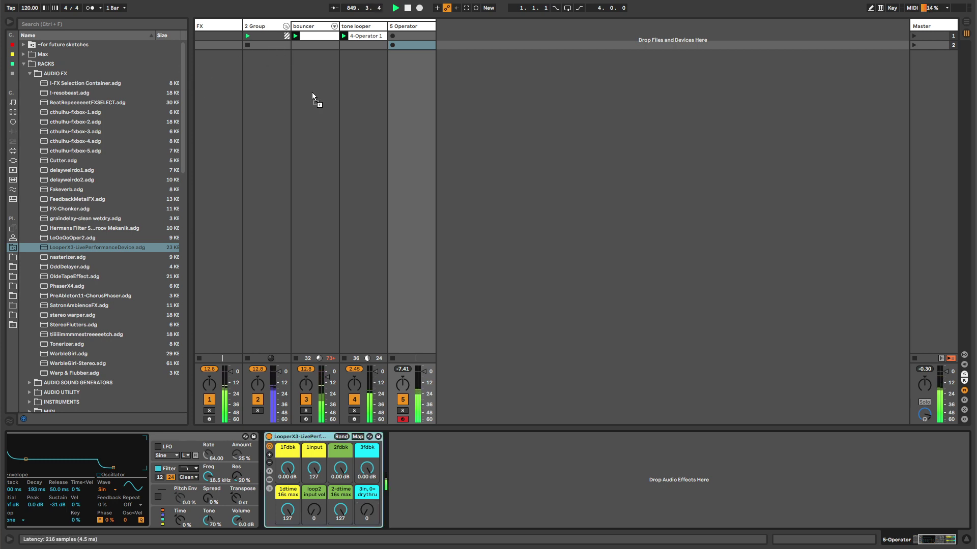
pyautogui.moveTo(356, 357); pyautogui.dragTo(352, 404)
pyautogui.moveTo(320, 259); pyautogui.dragTo(939, 473)
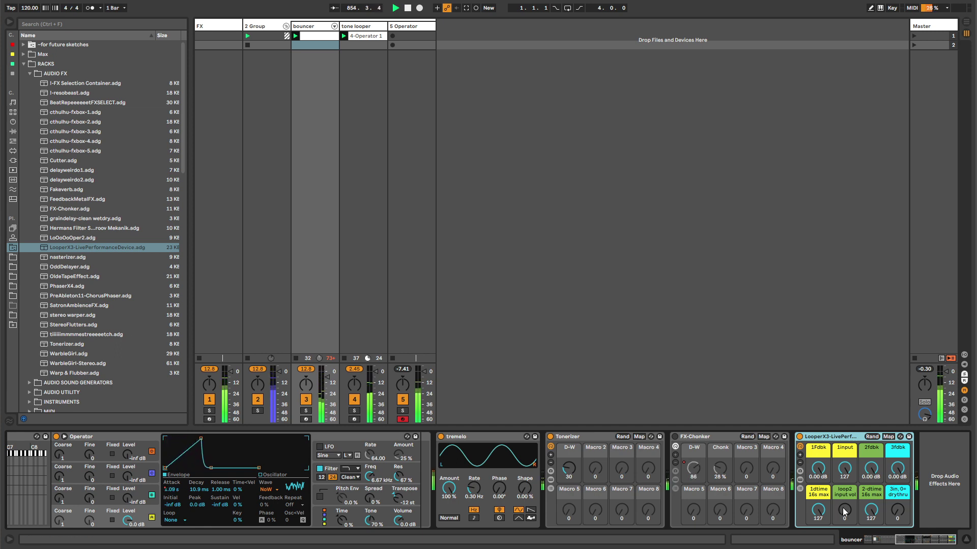
# Step: Start session recording and perform 1input macro changes on the bouncer track's LooperX3 rack, returning it to 0
pyautogui.hotkey('shift', 'F9')
pyautogui.moveTo(165, 488); pyautogui.dragTo(164, 488)
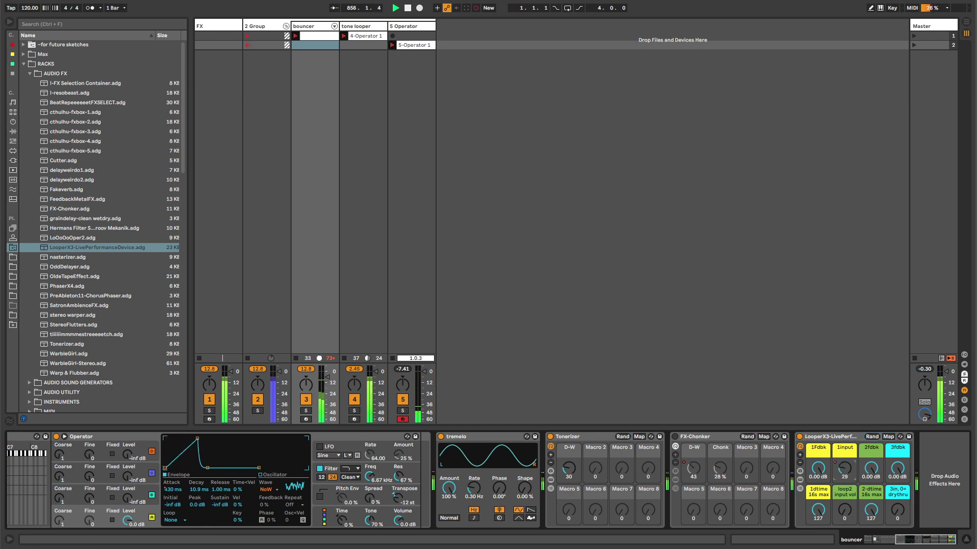
pyautogui.rightClick(846, 471)
pyautogui.click(846, 472)
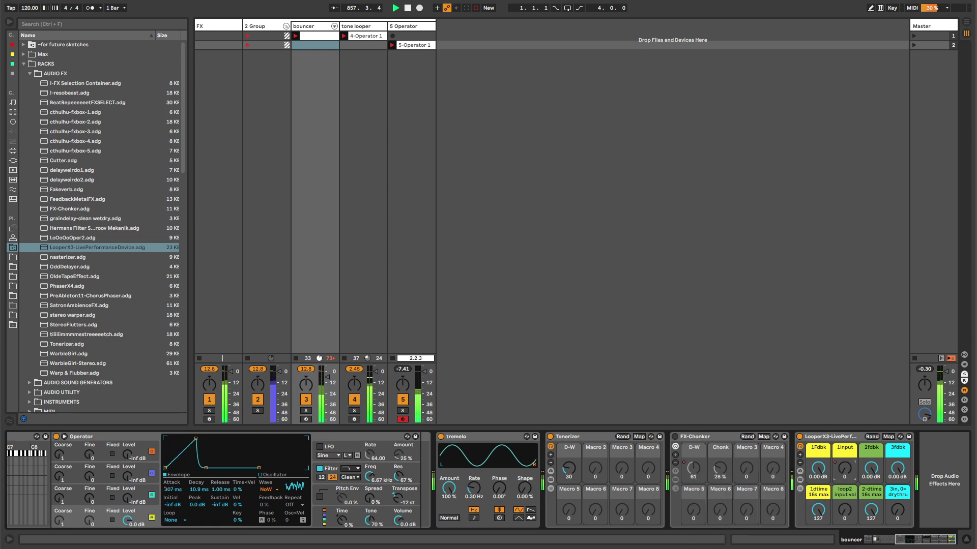
# Step: Show the 1input automation in the bouncer clip, unlink its loop from the clip, and shorten the loop length to 8.2.1
pyautogui.rightClick(846, 471)
pyautogui.click(818, 475)
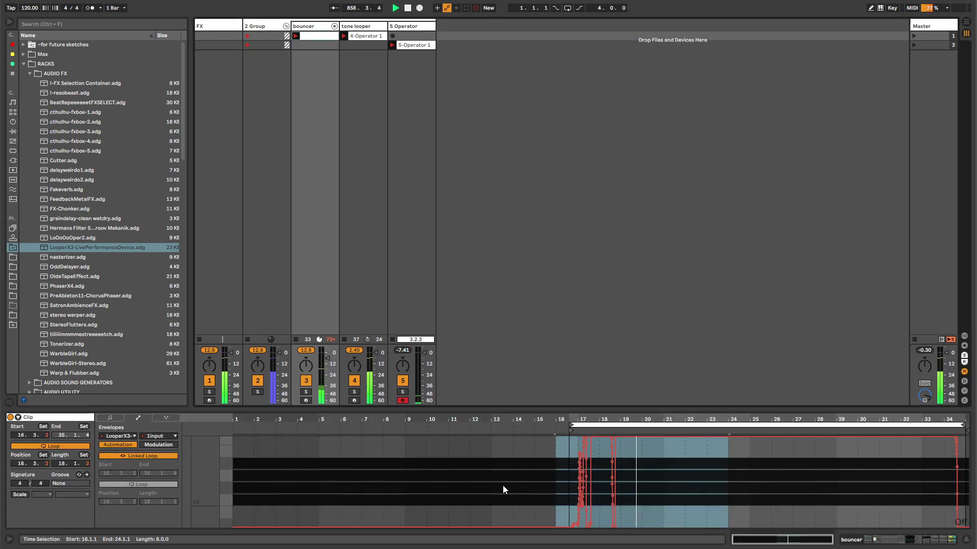
pyautogui.click(124, 453)
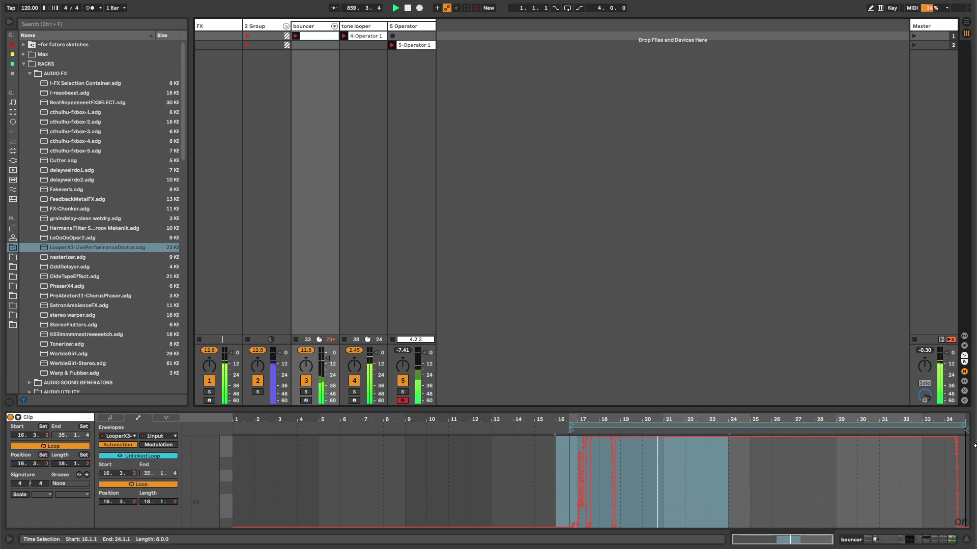
pyautogui.moveTo(956, 424); pyautogui.dragTo(753, 423)
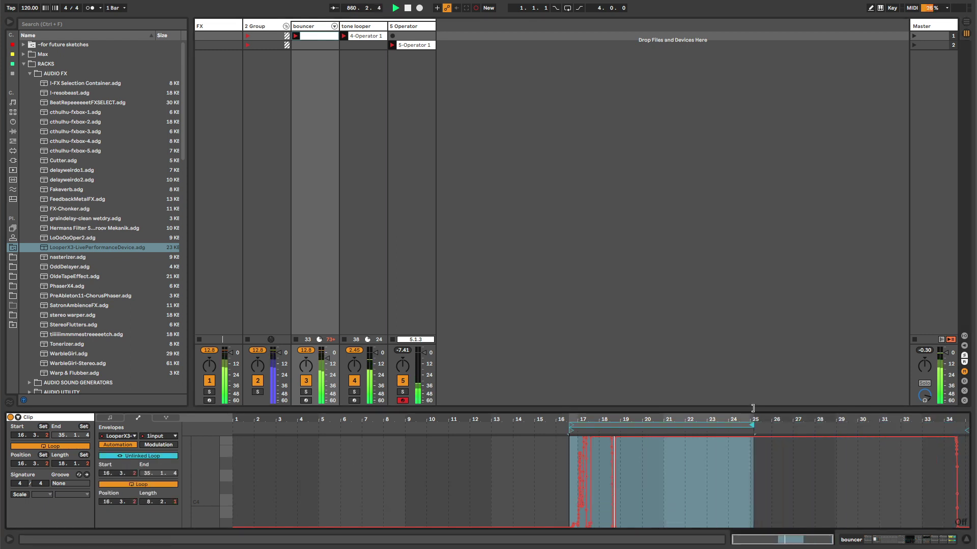
# Step: Drop the 1input envelope to 0 from about bar 19 onward and flatten the remaining points after it
pyautogui.click(653, 438)
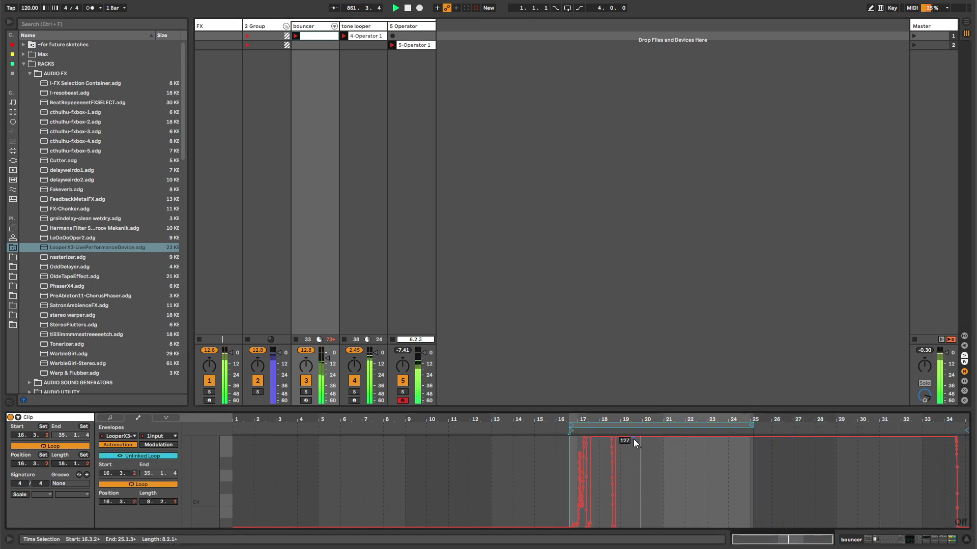
pyautogui.moveTo(633, 438); pyautogui.dragTo(630, 526)
pyautogui.moveTo(786, 486); pyautogui.dragTo(792, 524)
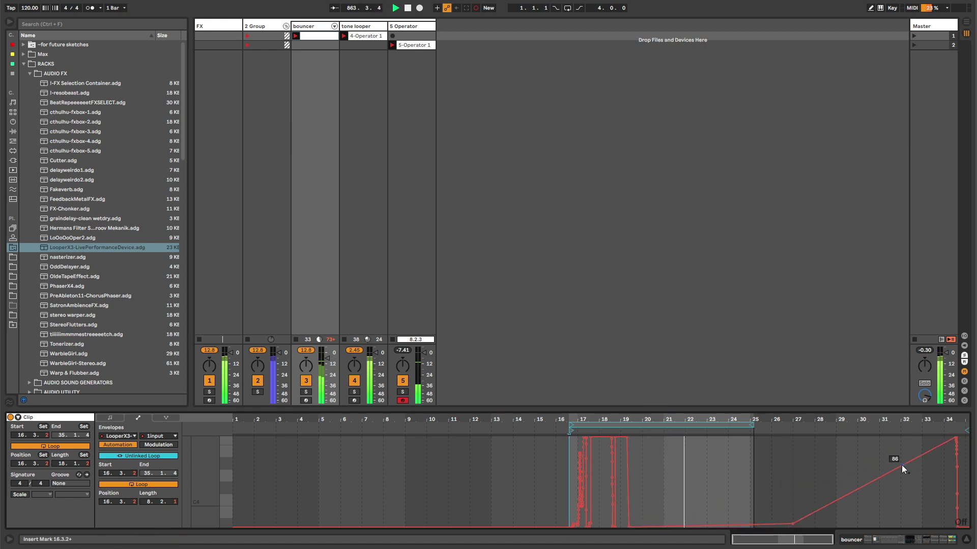
pyautogui.moveTo(901, 465); pyautogui.dragTo(901, 524)
pyautogui.hscroll(5, 587, 492)
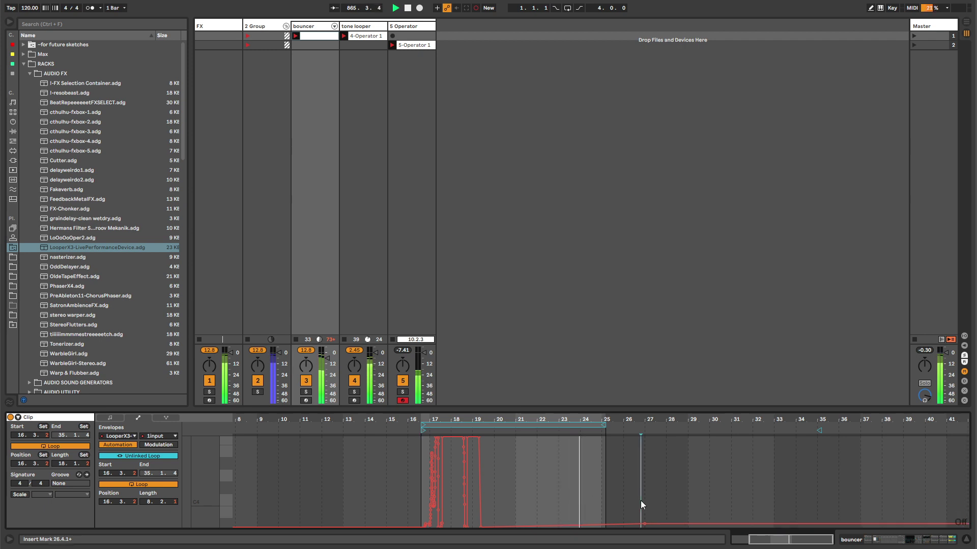
pyautogui.moveTo(640, 501); pyautogui.dragTo(966, 501)
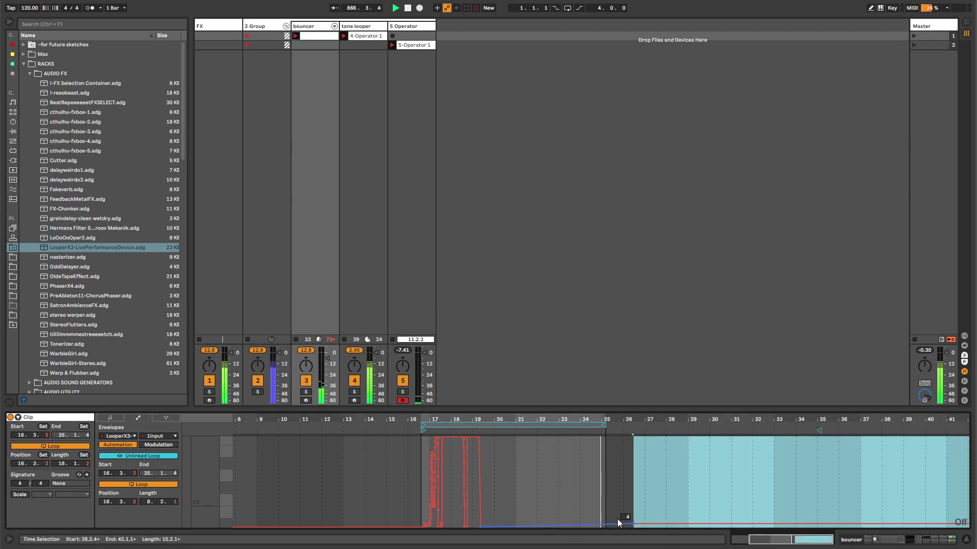
pyautogui.click(558, 504)
pyautogui.click(509, 505)
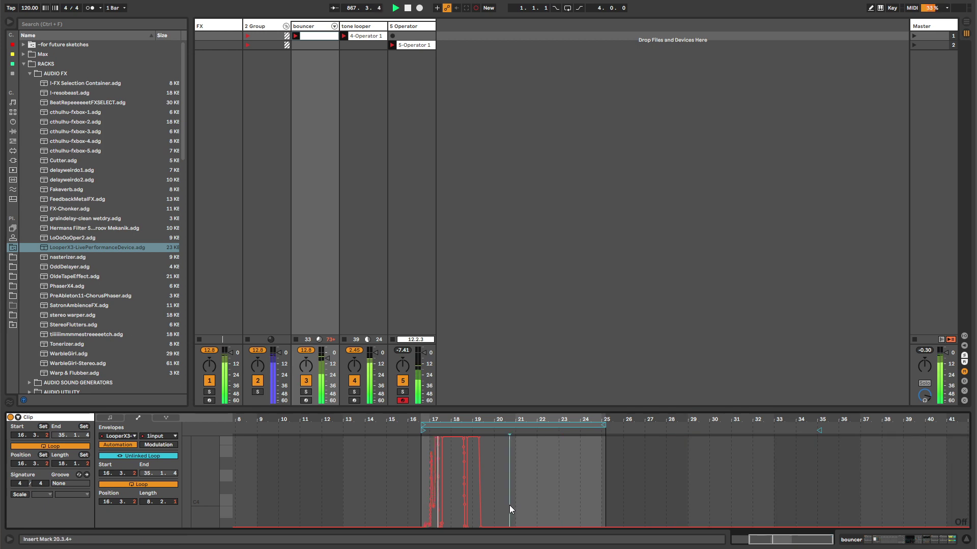
# Step: Select the bouncer clip's 1input envelope from 16.1.1 to 20.1.1
pyautogui.click(457, 498)
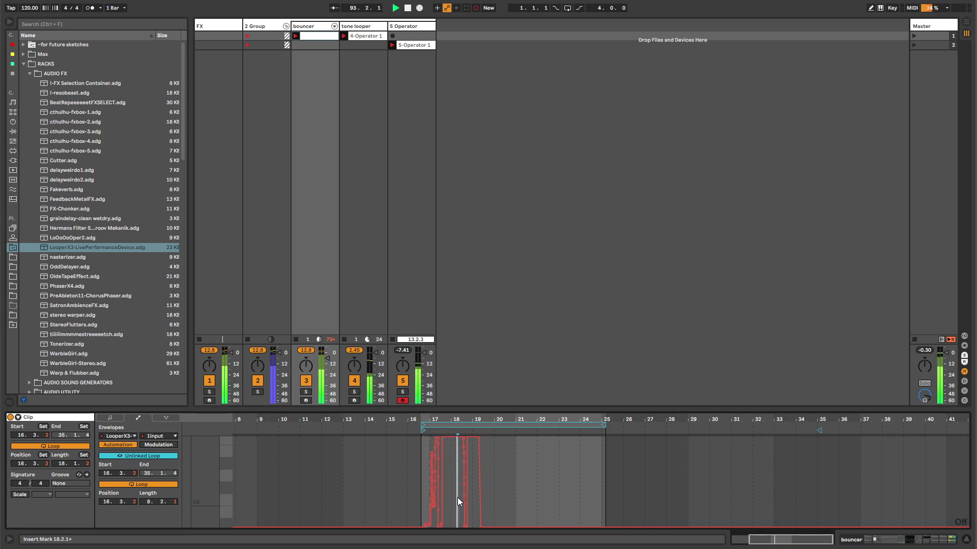
pyautogui.rightClick(457, 497)
pyautogui.press('Escape')
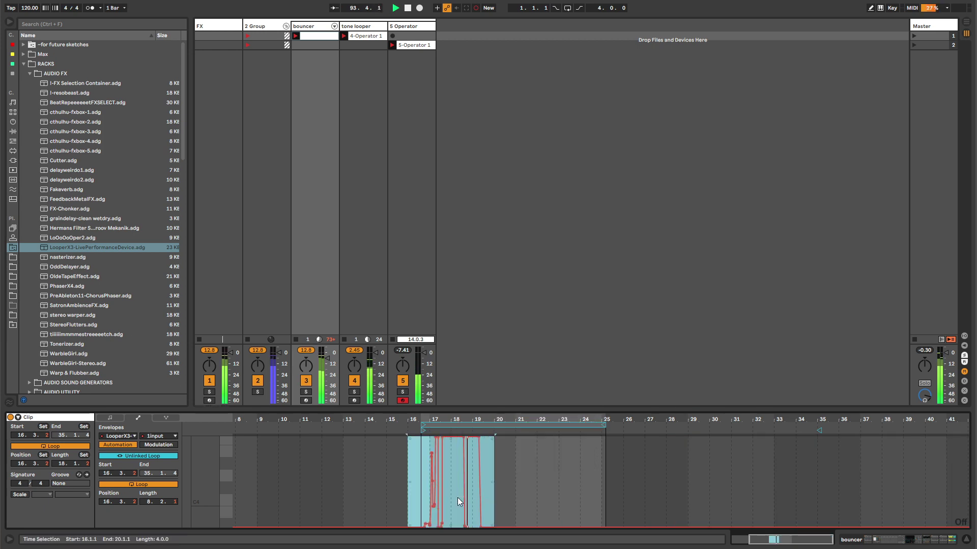
# Step: Perform 3in, 0= drythru macro changes on the bouncer track's LooperX3 rack and set loop2 input vol to 8
pyautogui.click(310, 26)
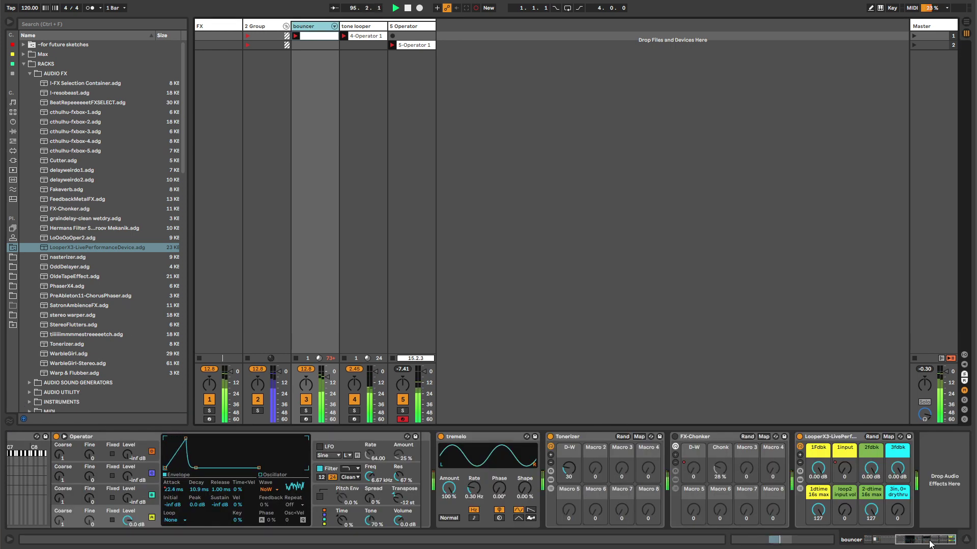
pyautogui.click(896, 512)
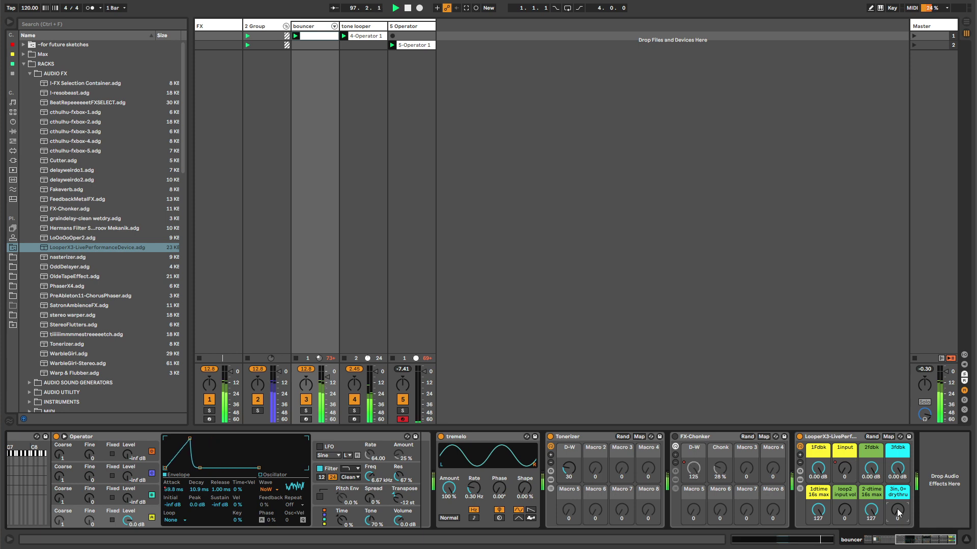
pyautogui.click(845, 509)
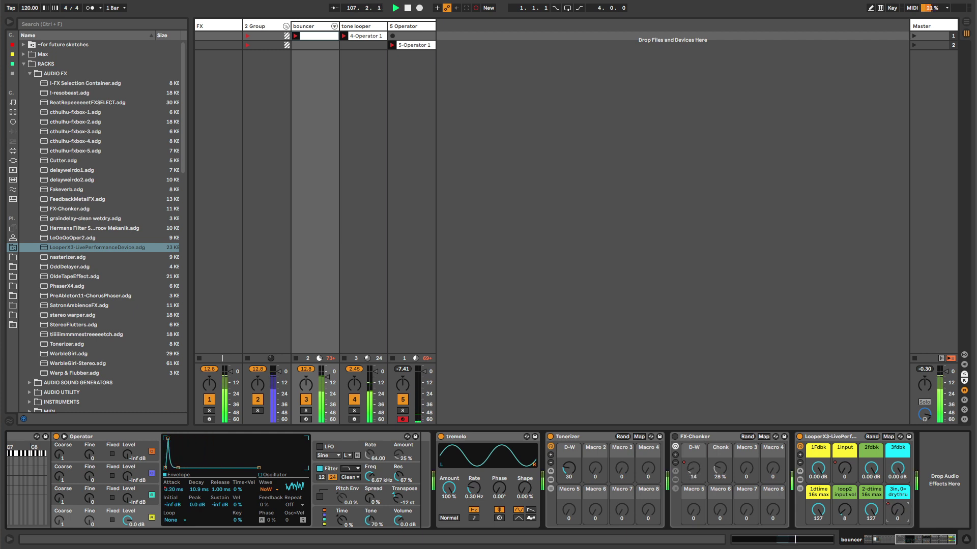
# Step: Show the bouncer clip's automation envelope for the LooperX3 rack's 3in, 0= drythru macro
pyautogui.rightClick(898, 509)
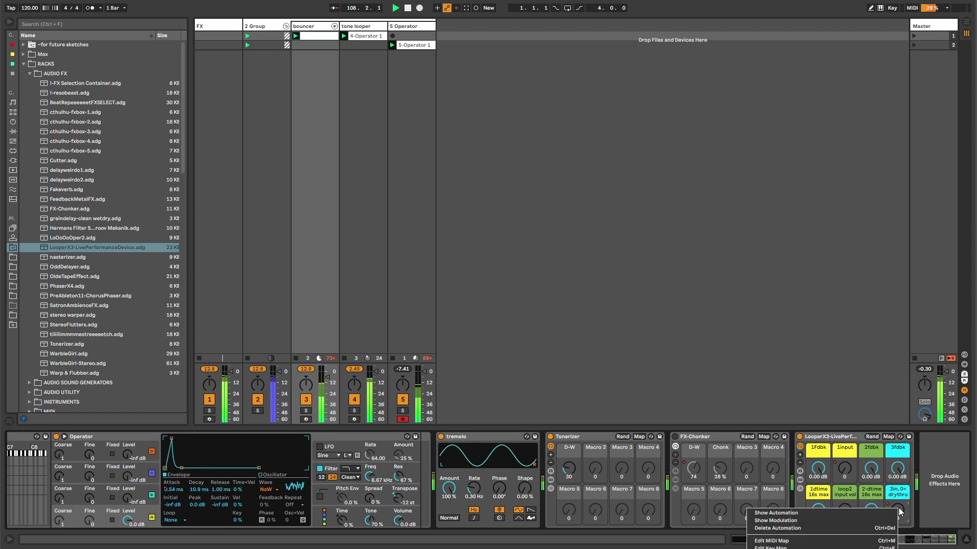
pyautogui.click(877, 512)
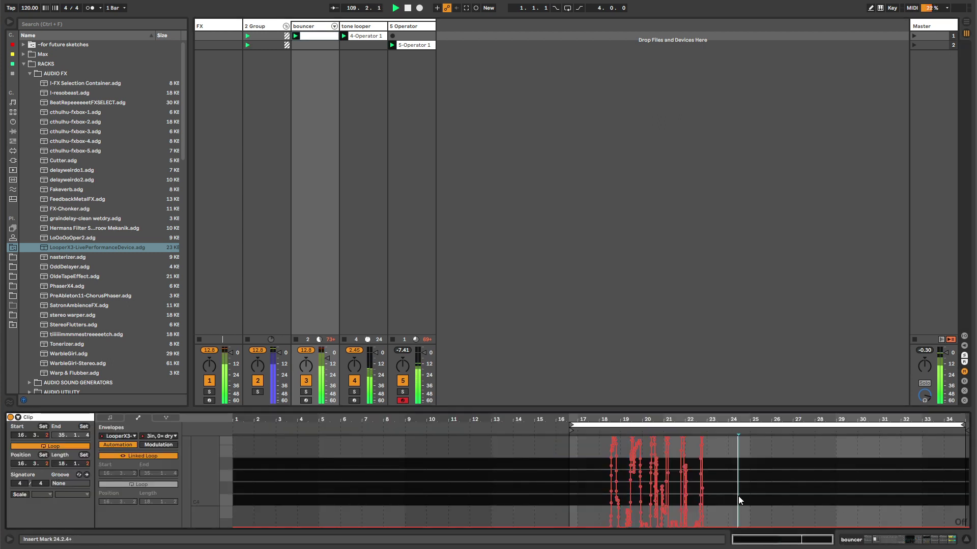
pyautogui.click(600, 476)
pyautogui.click(589, 463)
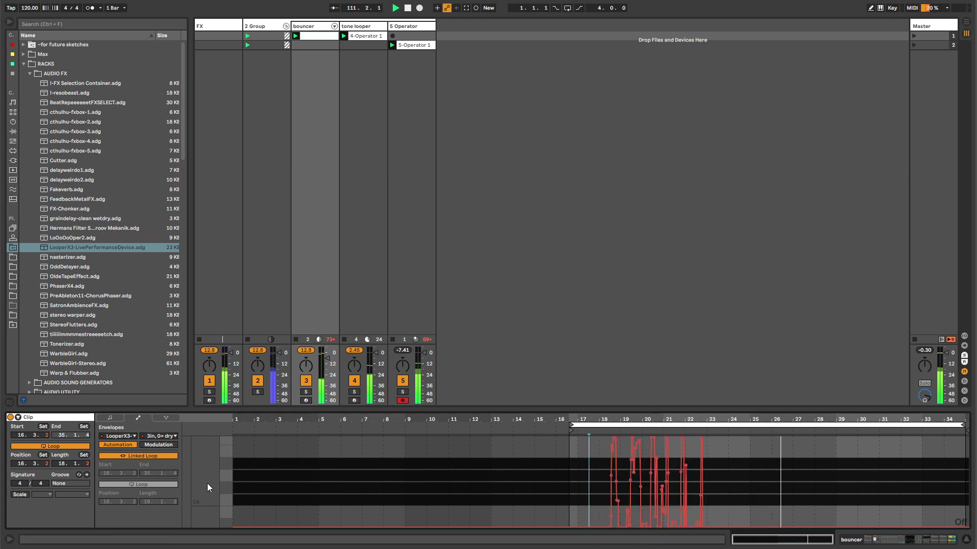
# Step: Unlink the 3in envelope's loop from the bouncer clip and set it to run from about bar 18 to bar 23
pyautogui.click(148, 459)
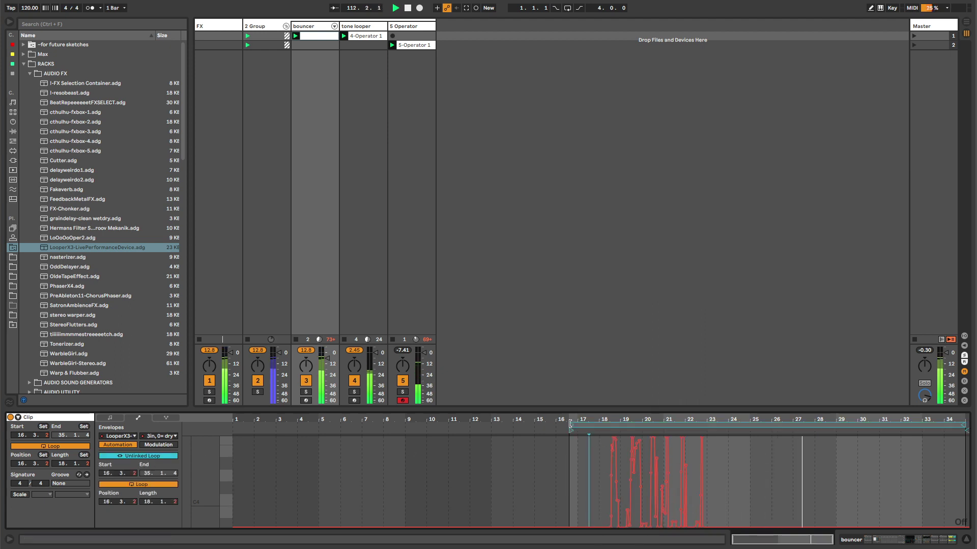
pyautogui.moveTo(570, 425); pyautogui.dragTo(603, 425)
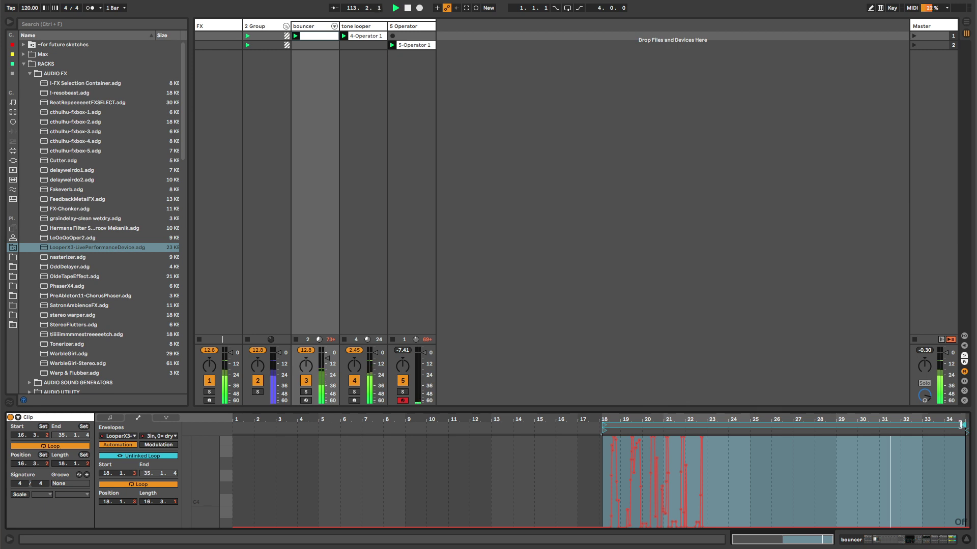
pyautogui.moveTo(964, 426); pyautogui.dragTo(714, 424)
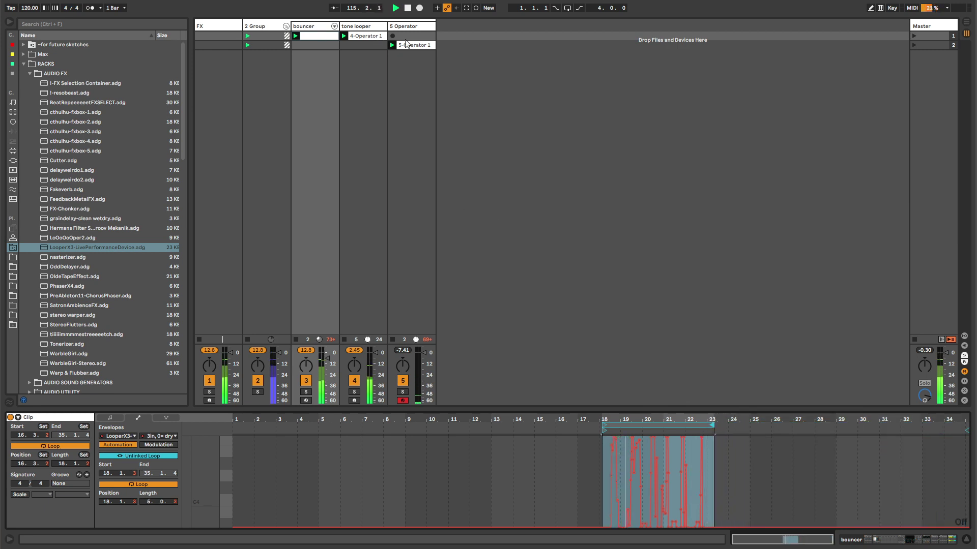
# Step: Move the 5-Operator 1 clip up to the first scene, disarm its track, and delete the clip
pyautogui.moveTo(407, 46); pyautogui.dragTo(410, 35)
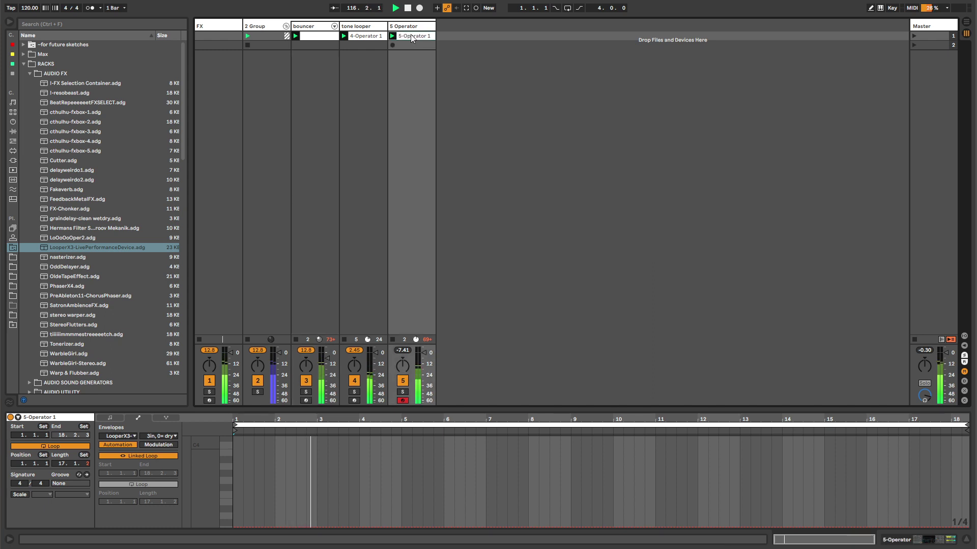
pyautogui.click(403, 400)
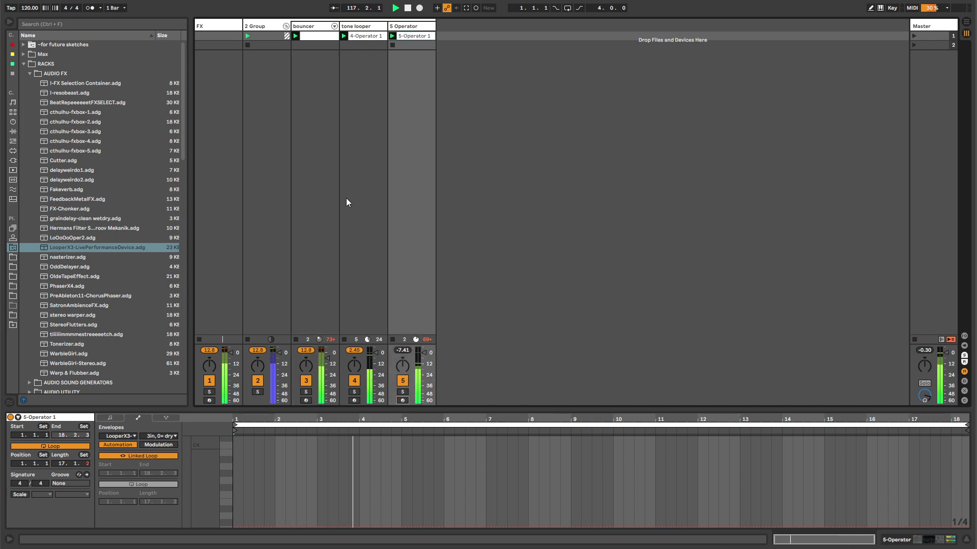
pyautogui.press('Delete')
pyautogui.click(411, 29)
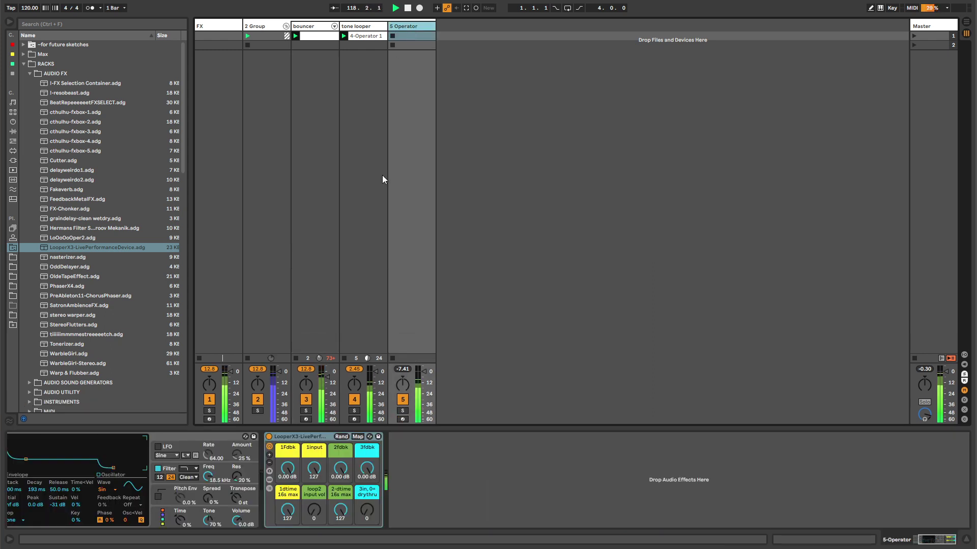
# Step: Mark the end of the bouncer track's effect chain, after the LooperX3 rack, and highlight nasterizer.adg among the audio effect racks
pyautogui.click(307, 29)
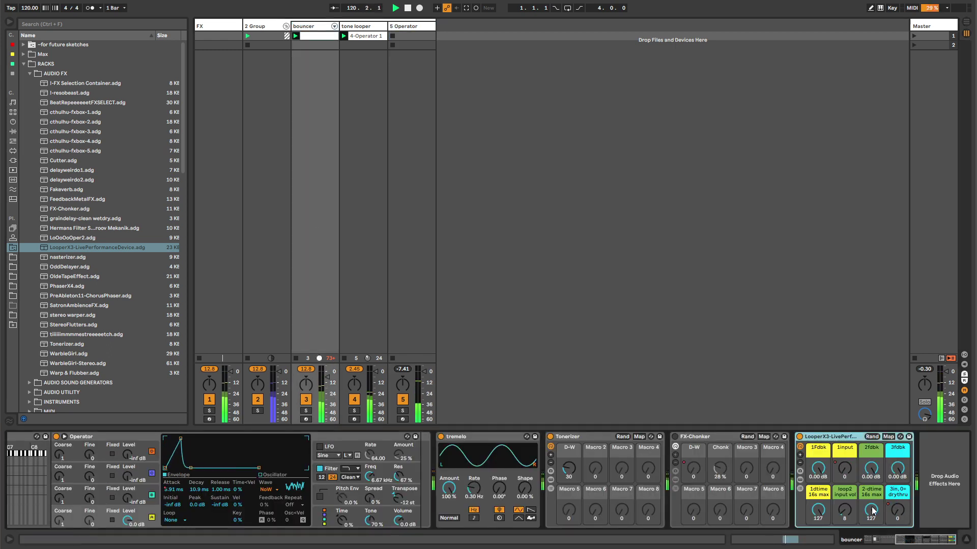
pyautogui.moveTo(826, 442); pyautogui.dragTo(938, 512)
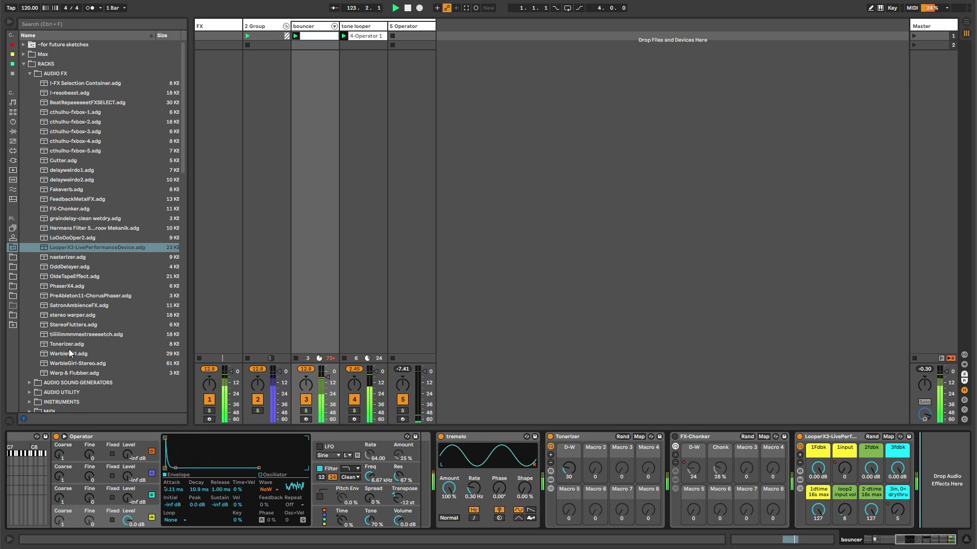
pyautogui.scroll(-4, 69, 403)
pyautogui.press('Down')
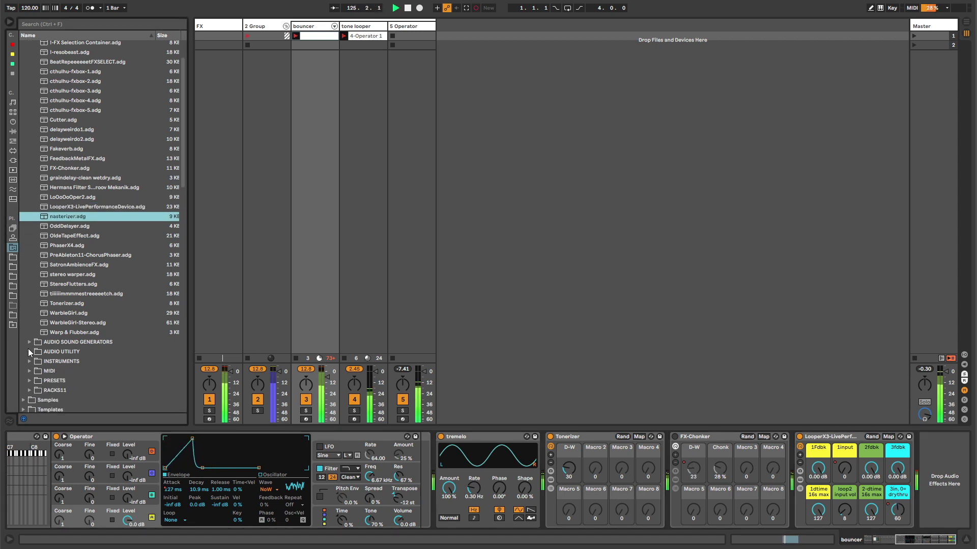
# Step: Try adding the D_W rack with OnOFF container after the LooperX3 rack on the bouncer track
pyautogui.click(30, 352)
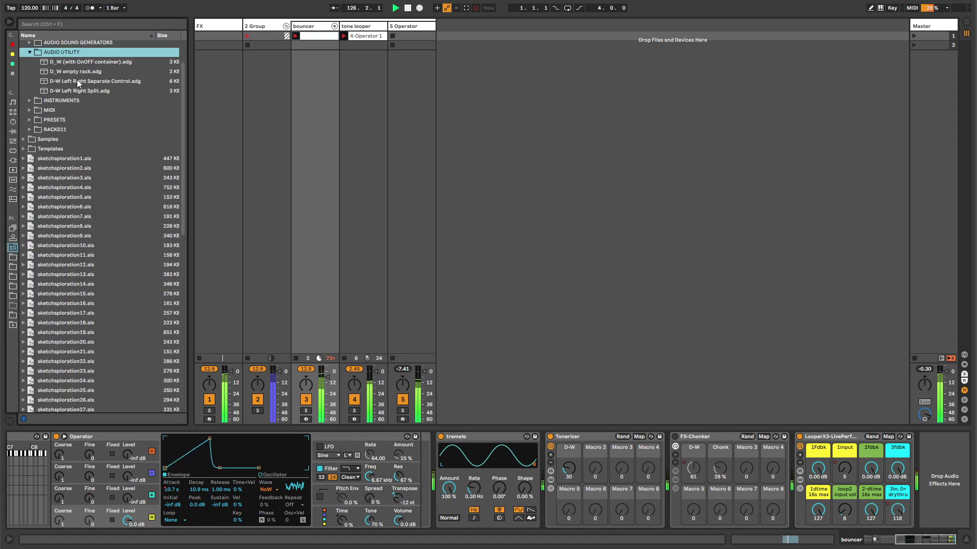
pyautogui.moveTo(75, 62); pyautogui.dragTo(947, 471)
pyautogui.hotkey('ctrl', 'f')
pyautogui.write('audio effect rack')
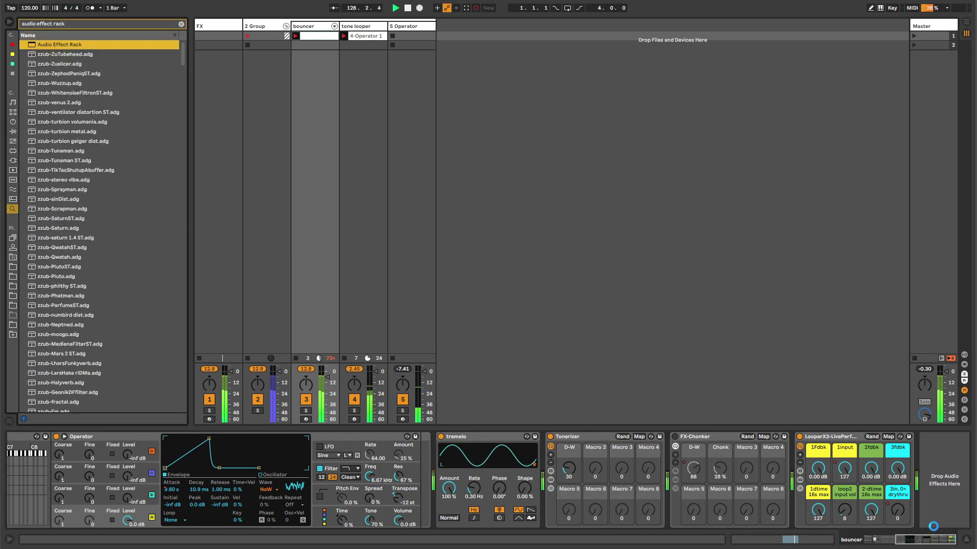
pyautogui.press('Return')
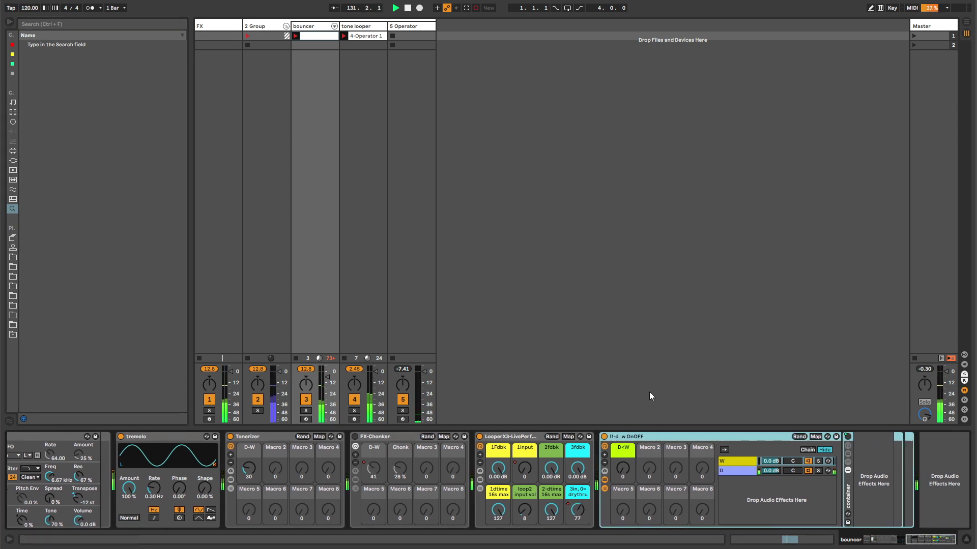
pyautogui.press('Delete')
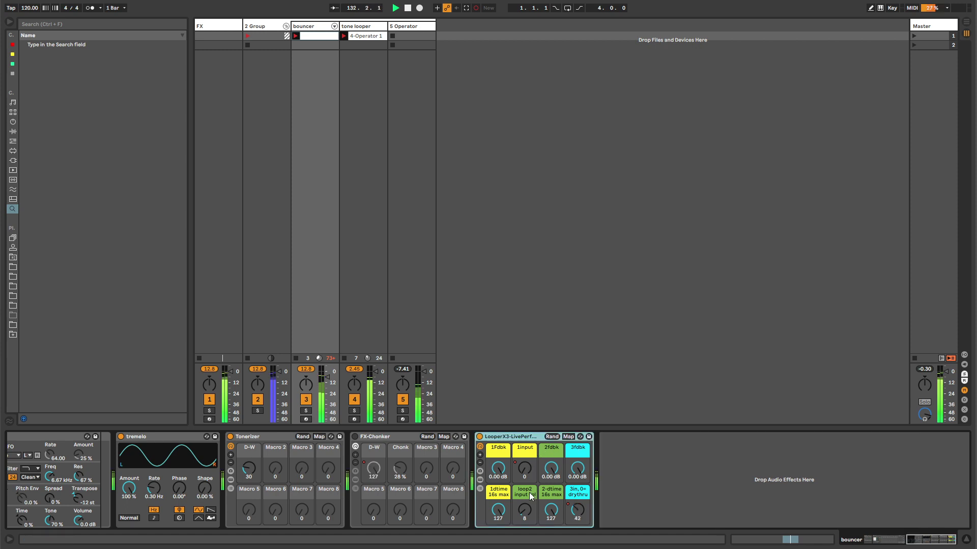
# Step: Adjust the bouncer track's LooperX3 macros while recording, bringing 1Fdbk to -0.27 dB and both 2fdbk and 3fdbk to -0.42 dB
pyautogui.click(528, 509)
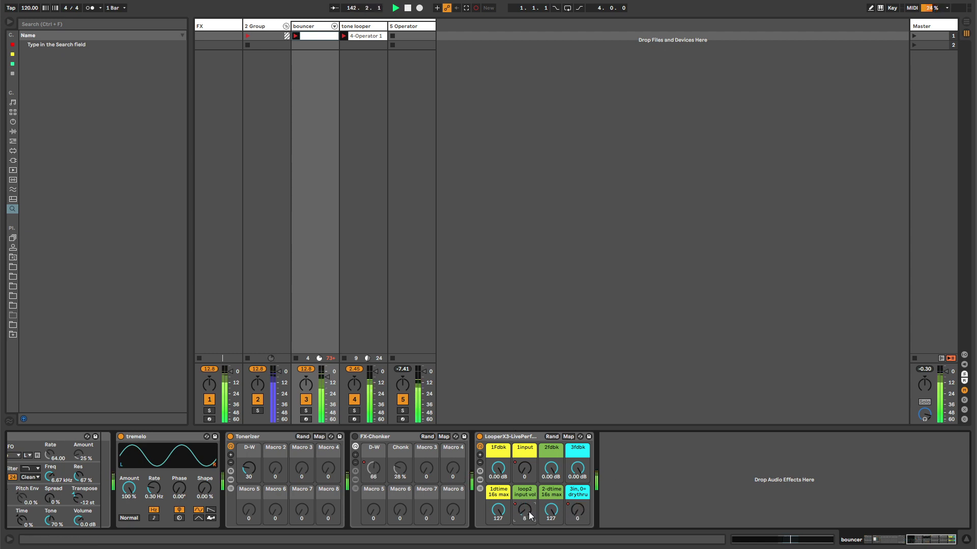
pyautogui.rightClick(577, 510)
pyautogui.click(575, 510)
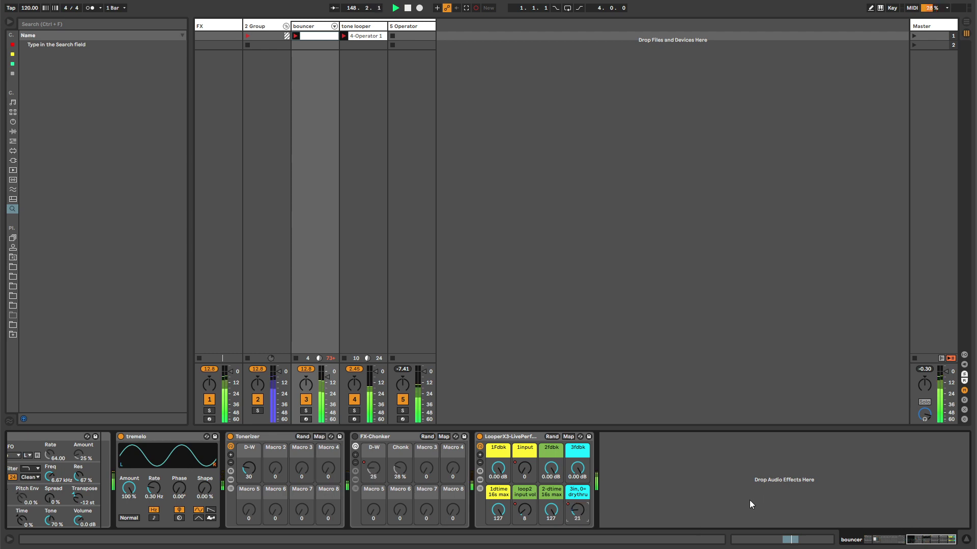
pyautogui.click(577, 468)
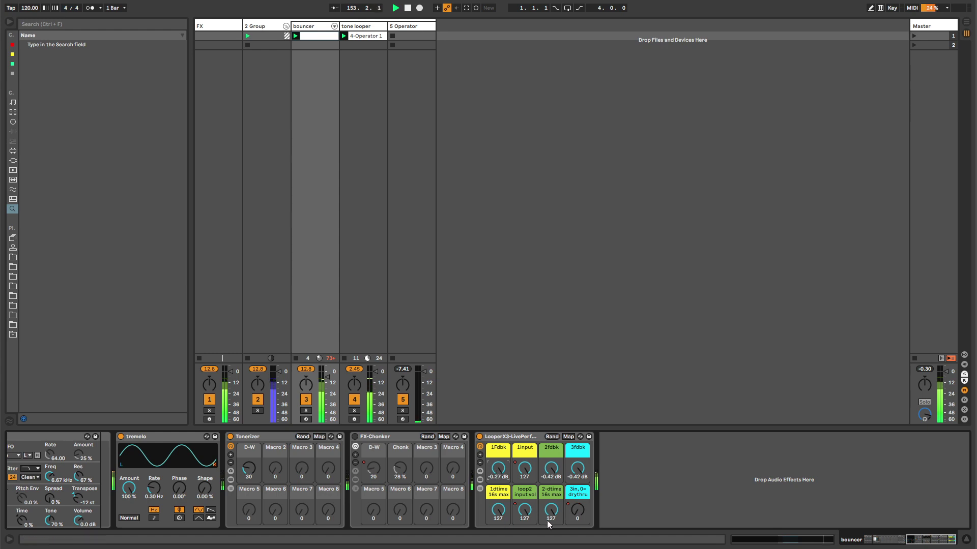
# Step: Show the 3in, 0= drythru automation in the bouncer clip and extend its unlinked loop to about bar 27
pyautogui.rightClick(571, 512)
pyautogui.click(595, 516)
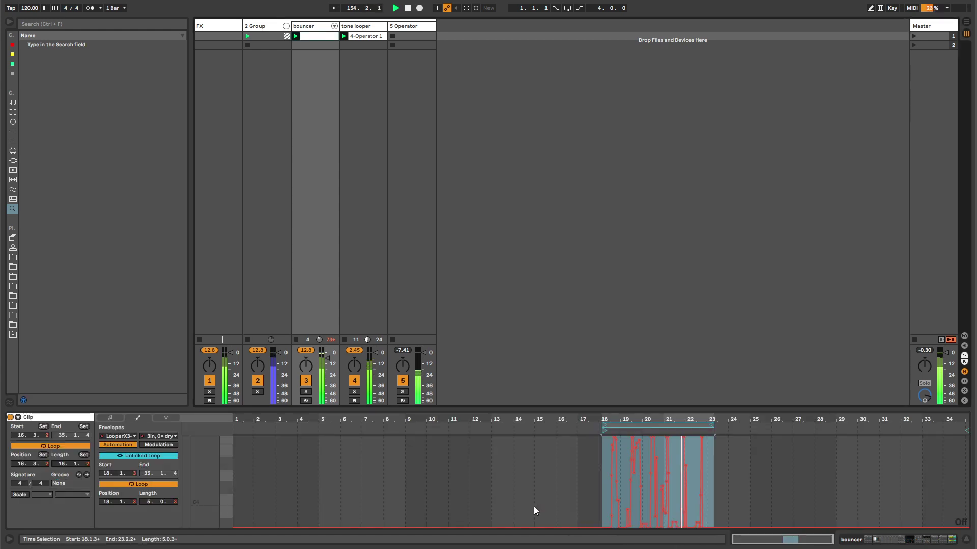
pyautogui.press('b')
pyautogui.moveTo(713, 424); pyautogui.dragTo(795, 423)
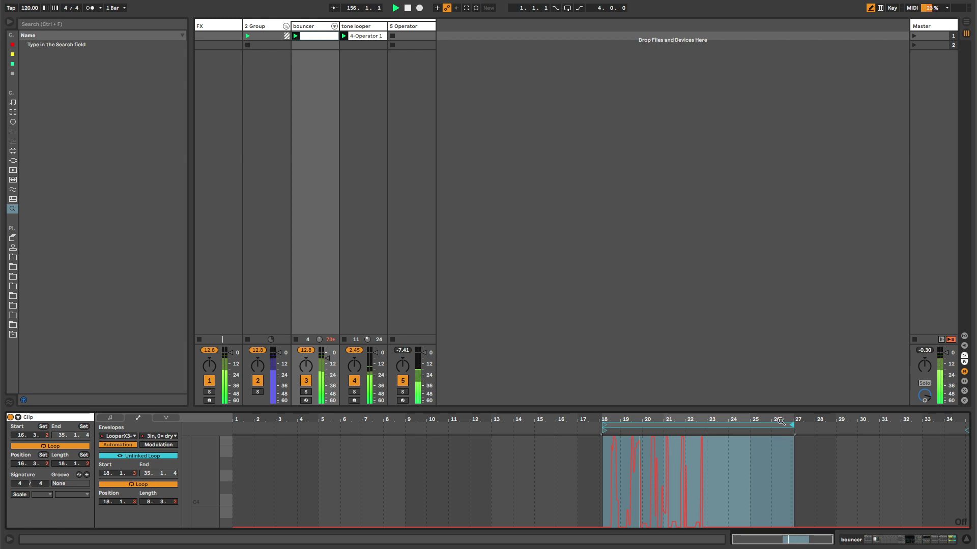
# Step: Inspect the loop2 input vol automation in the bouncer clip, with draw mode off and the envelope selected from about bar 16 to the end
pyautogui.click(413, 36)
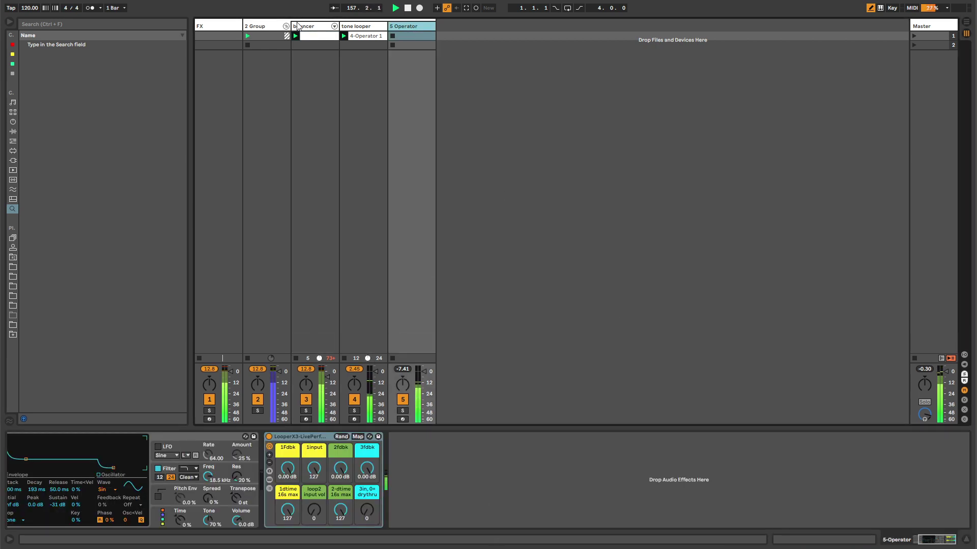
pyautogui.click(298, 26)
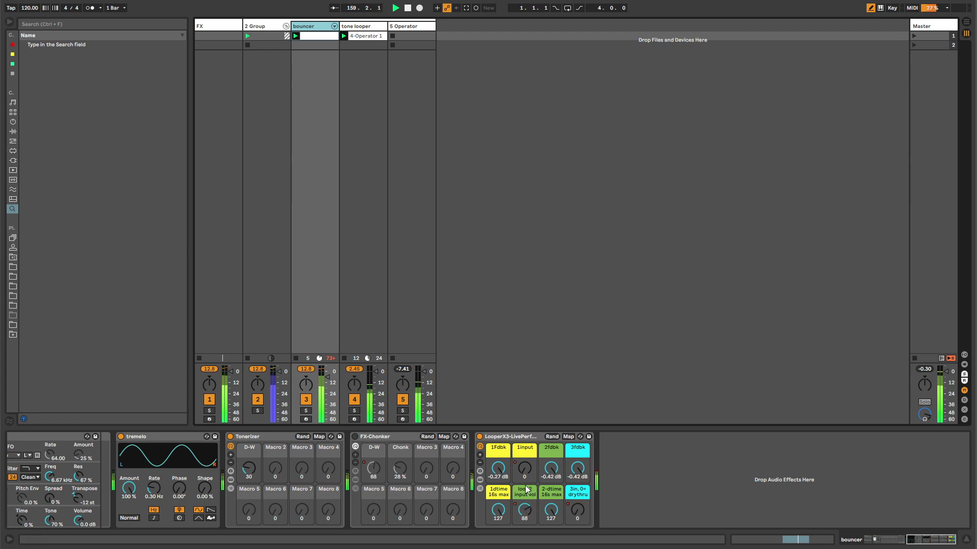
pyautogui.rightClick(526, 508)
pyautogui.click(533, 510)
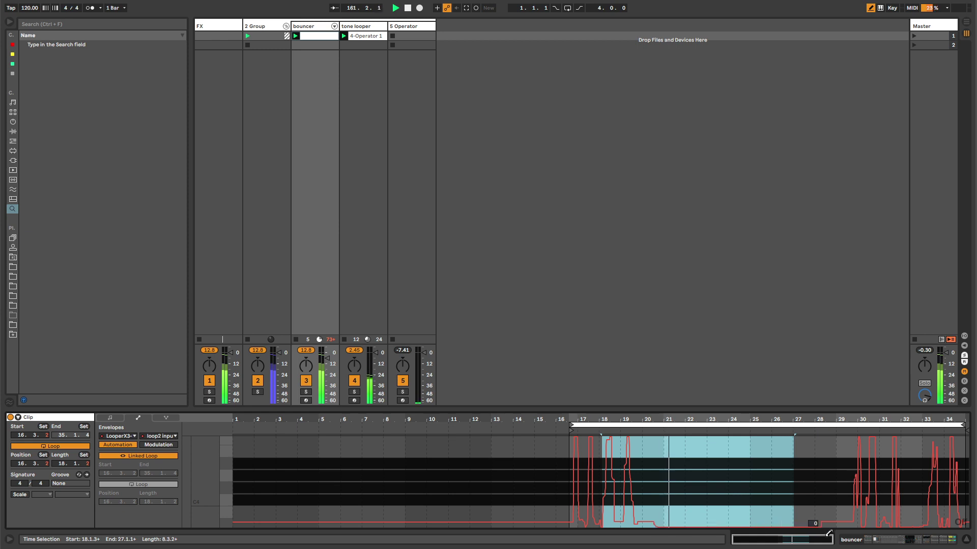
pyautogui.press('b')
pyautogui.click(754, 483)
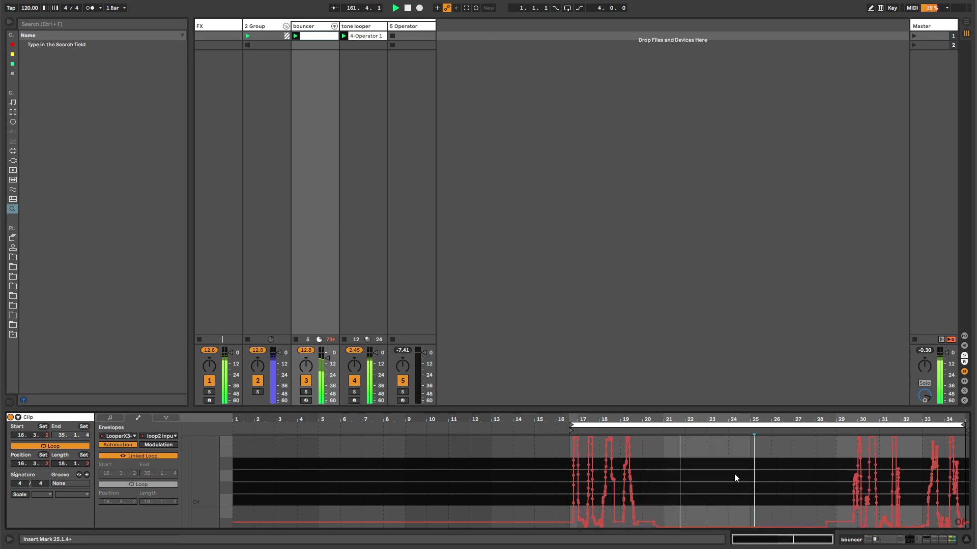
pyautogui.rightClick(617, 446)
pyautogui.click(497, 129)
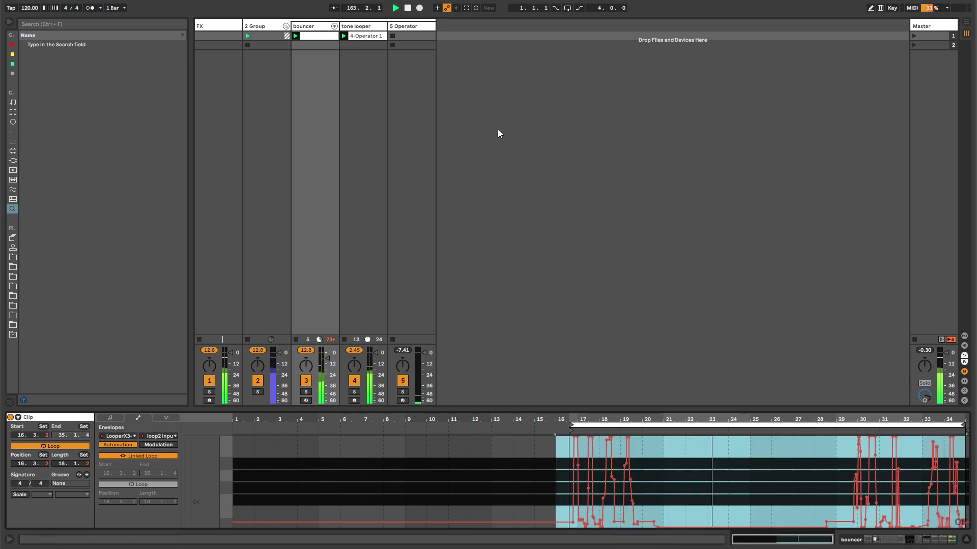
pyautogui.click(323, 27)
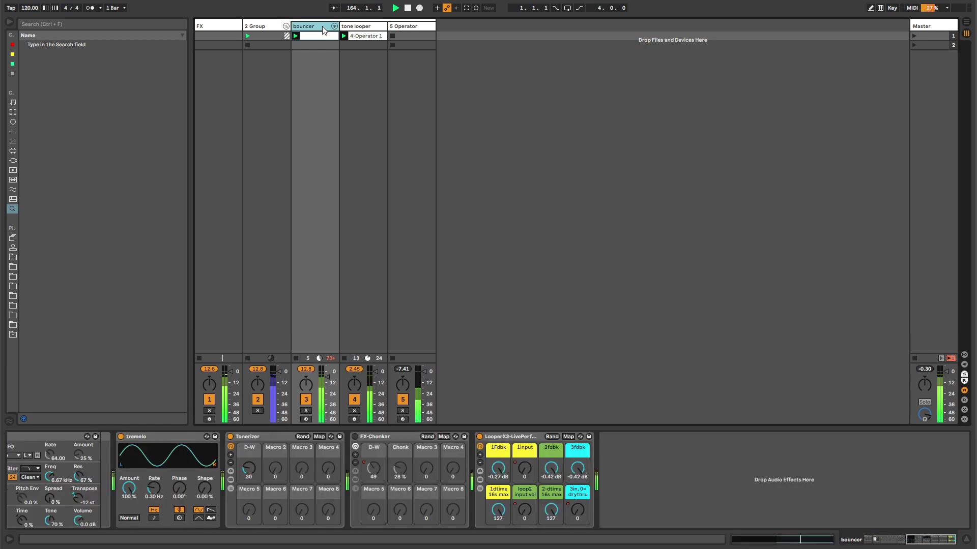
# Step: Stop playback, reset the looper racks on the 5 Operator and tone looper tracks, and relaunch scene 1
pyautogui.click(407, 8)
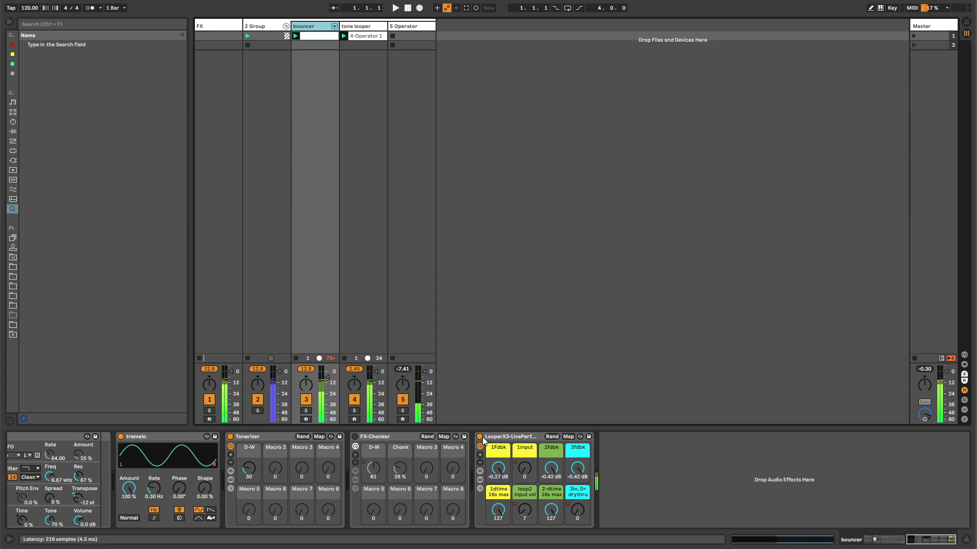
pyautogui.click(403, 27)
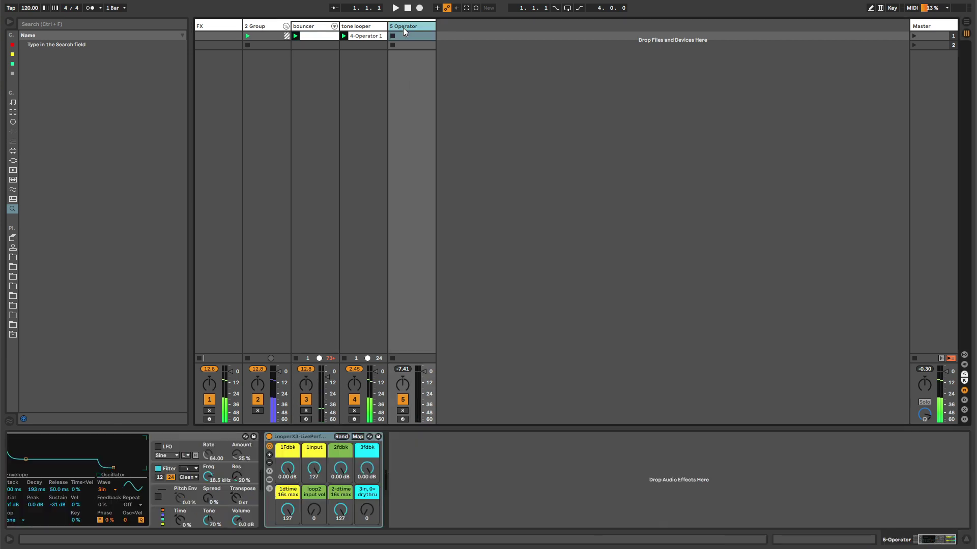
pyautogui.click(269, 440)
pyautogui.click(363, 26)
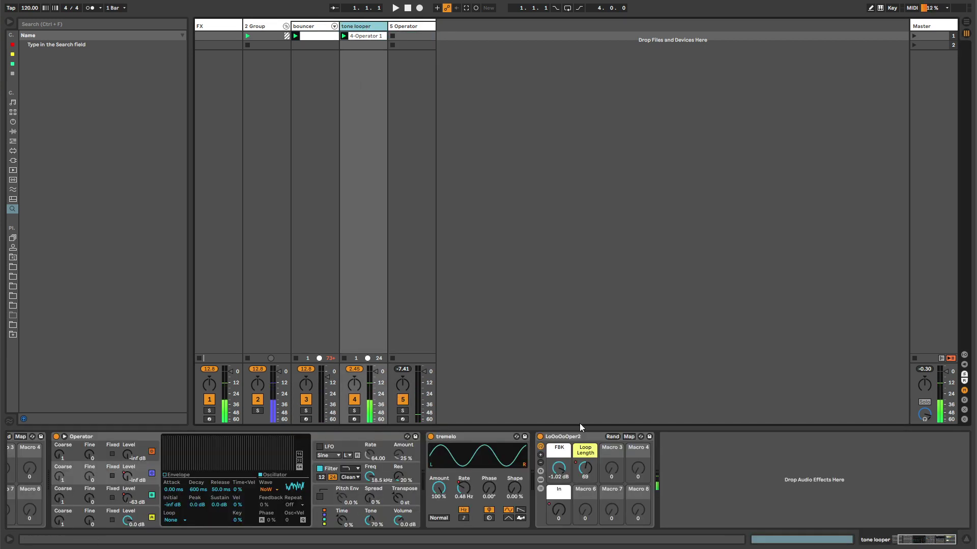
pyautogui.click(540, 437)
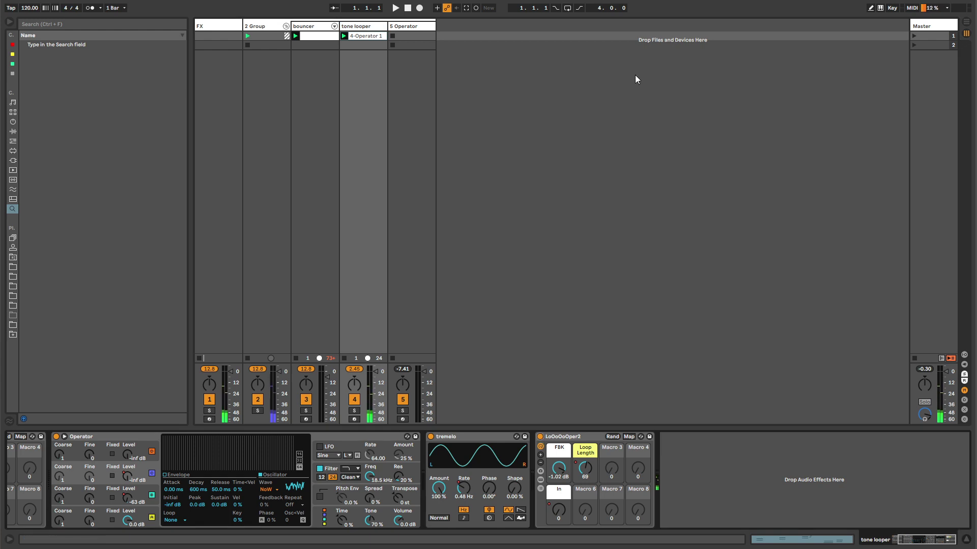
pyautogui.click(912, 35)
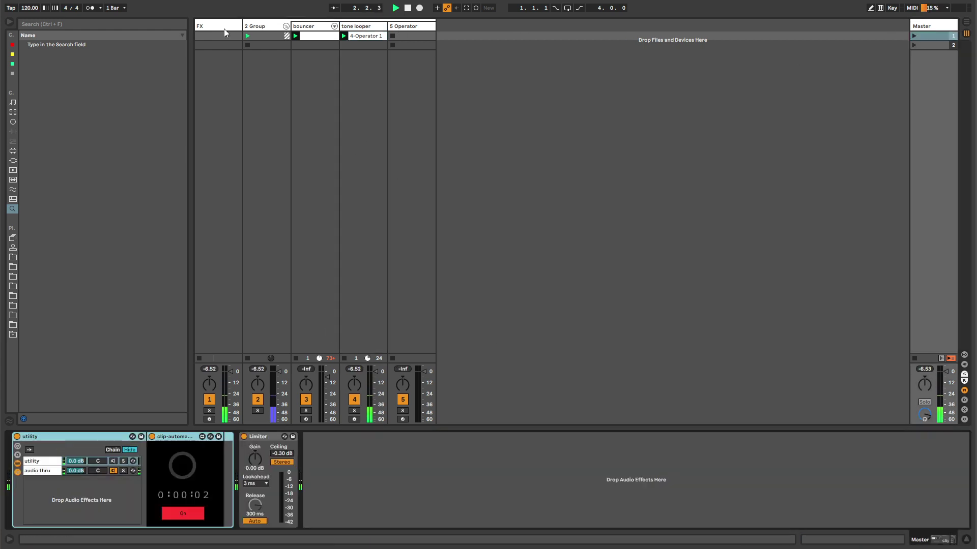
# Step: Copy the FX-Chonker rack from the bouncer track onto the FX track
pyautogui.click(414, 27)
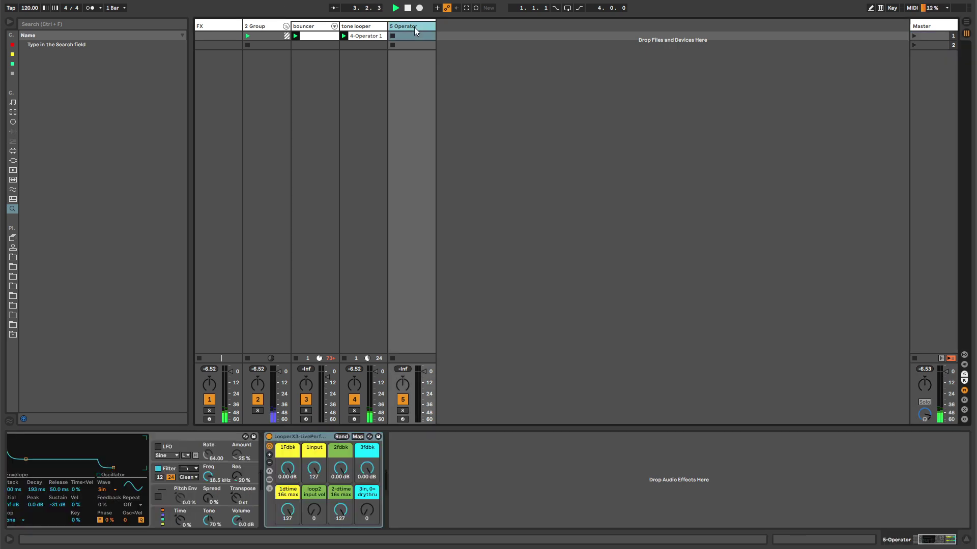
pyautogui.click(314, 26)
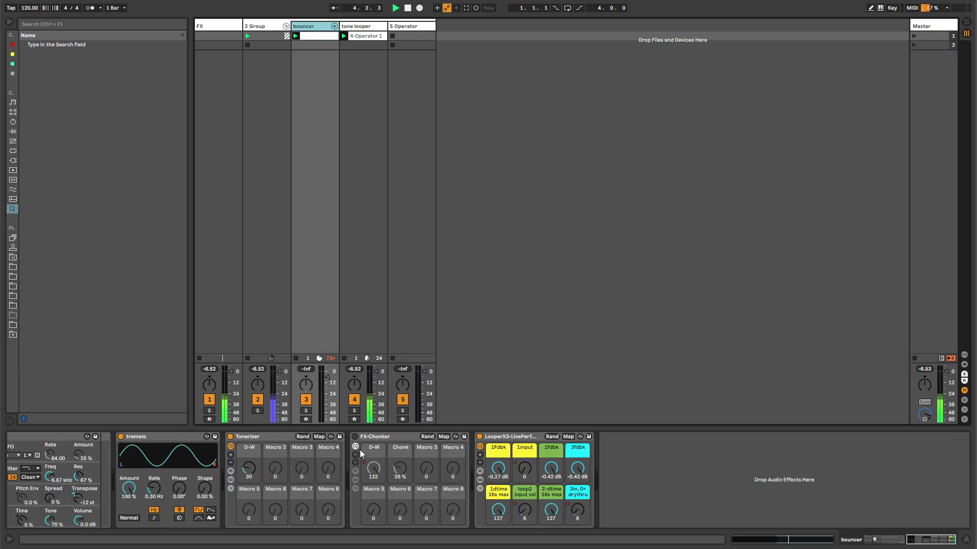
pyautogui.click(375, 438)
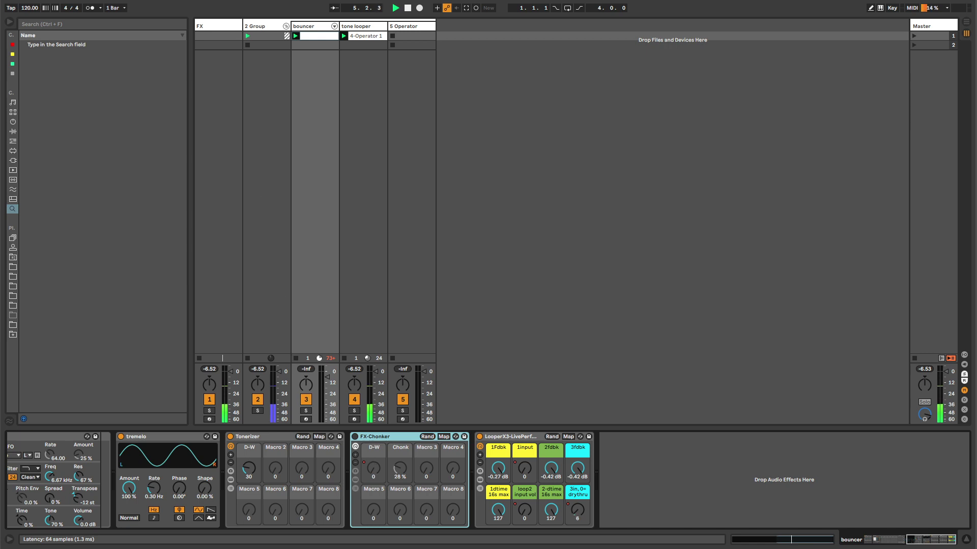
pyautogui.click(206, 36)
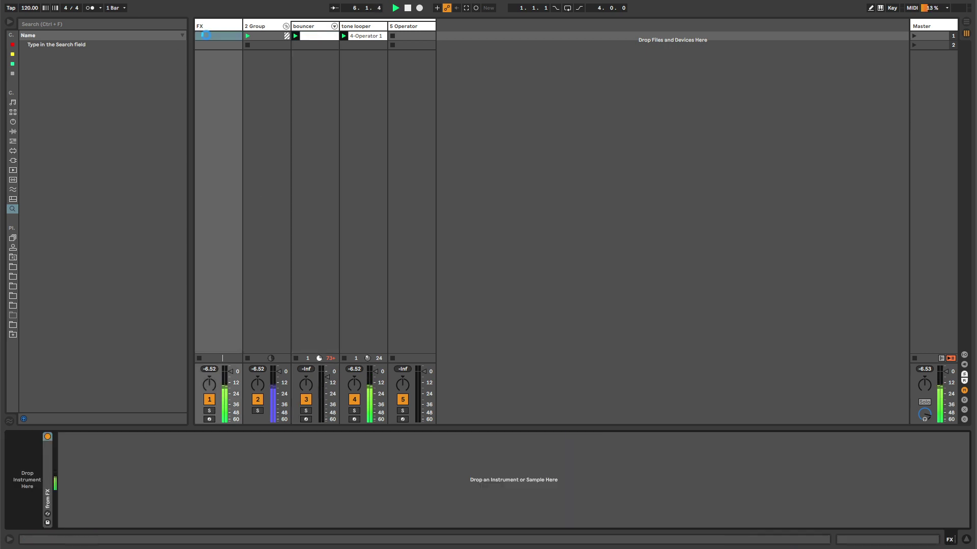
pyautogui.hotkey('ctrl', 'v')
# Step: Activate the FX track's FX-Chonker with D-W at 14 and Chonk at 16 %, and create an empty clip in the track's first slot
pyautogui.click(63, 436)
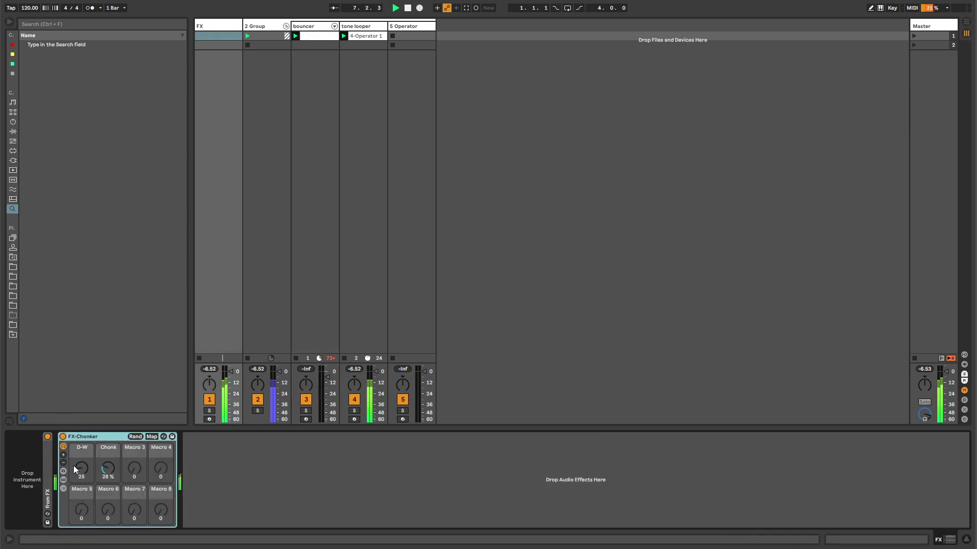
pyautogui.moveTo(73, 465); pyautogui.dragTo(108, 469)
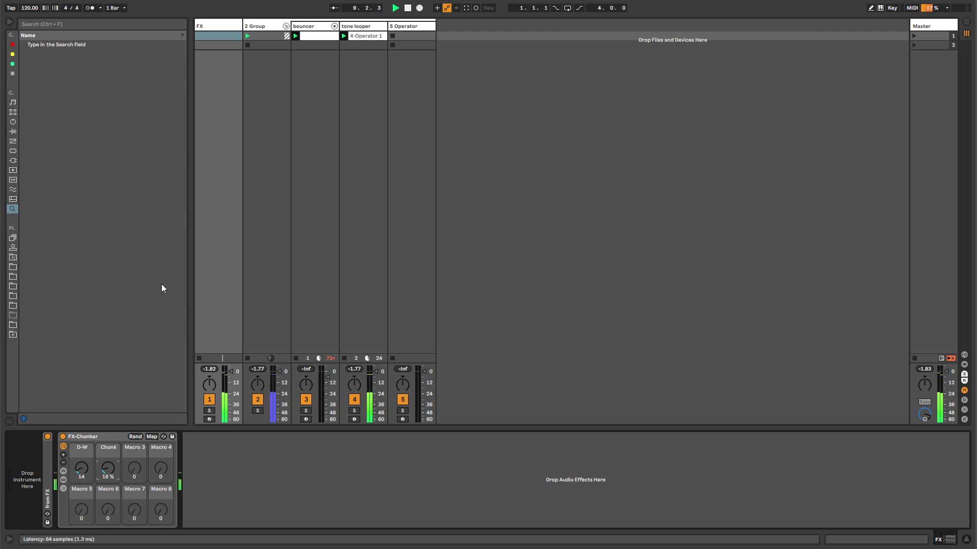
pyautogui.doubleClick(218, 37)
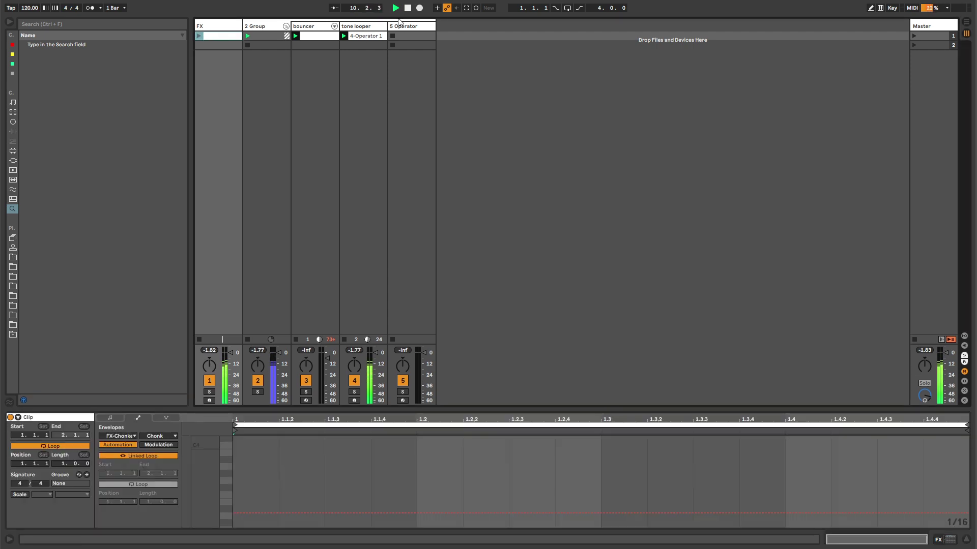
# Step: Arm the 5 Operator track and start recording a clip in its first slot
pyautogui.click(419, 272)
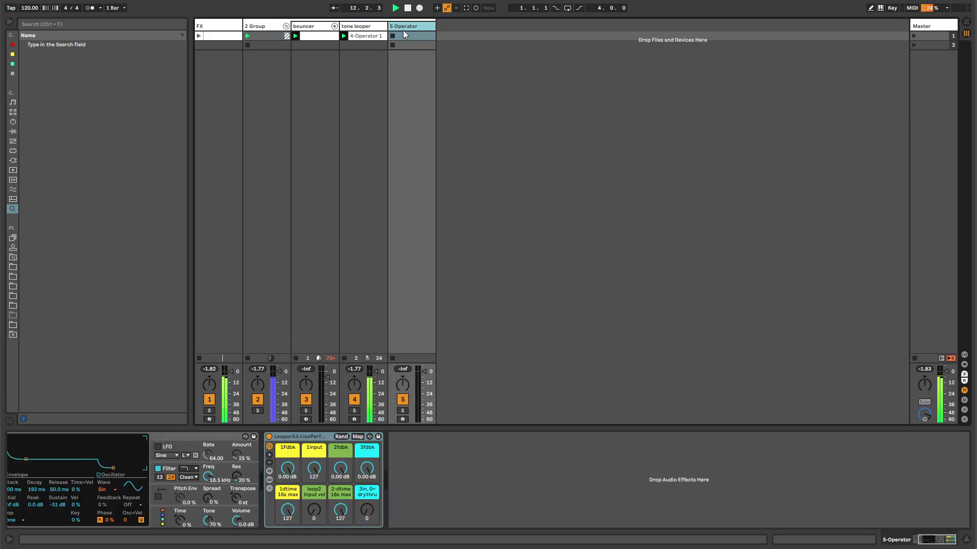
pyautogui.click(402, 419)
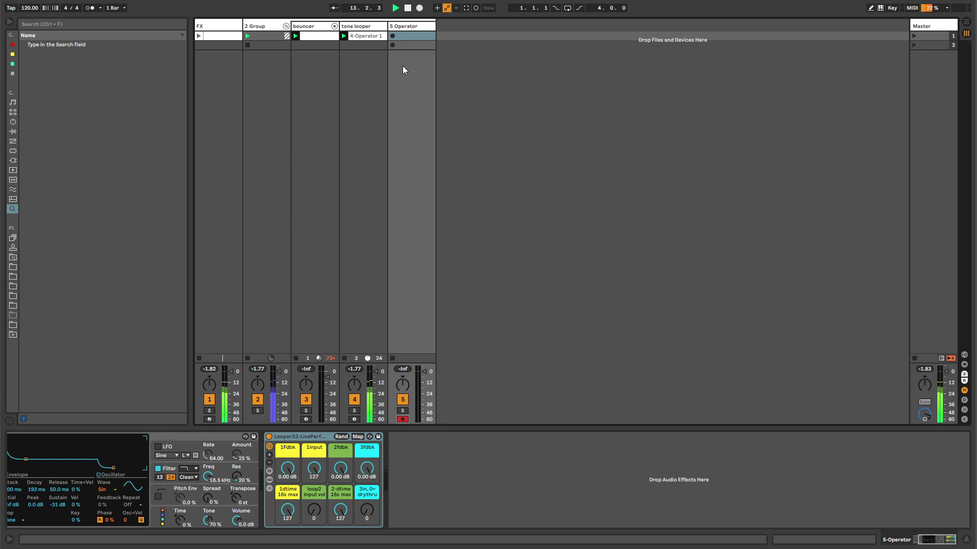
pyautogui.click(393, 35)
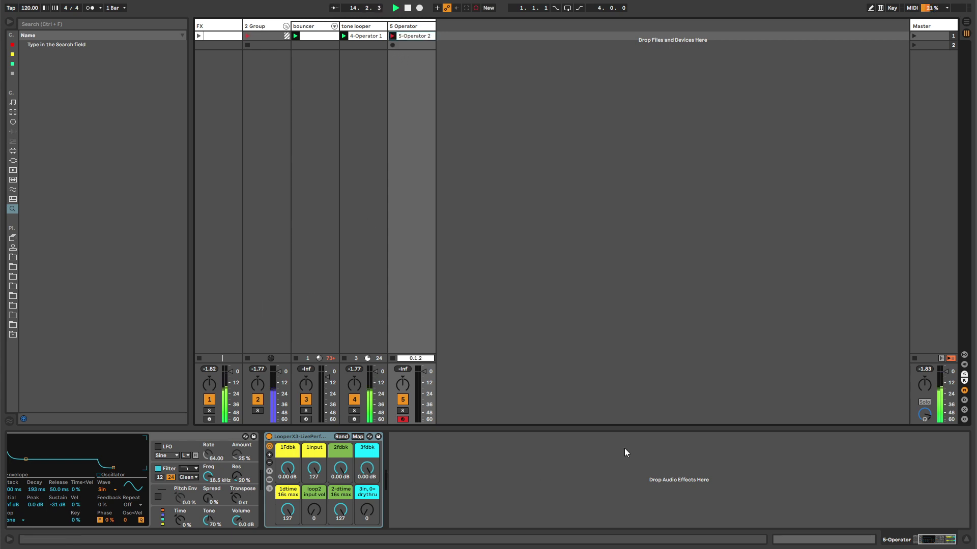
# Step: On the 5 Operator LooperX3 rack, set 1input to 0, and raise loop2 input vol to 127 before returning it to 0
pyautogui.scroll(3, 542, 480)
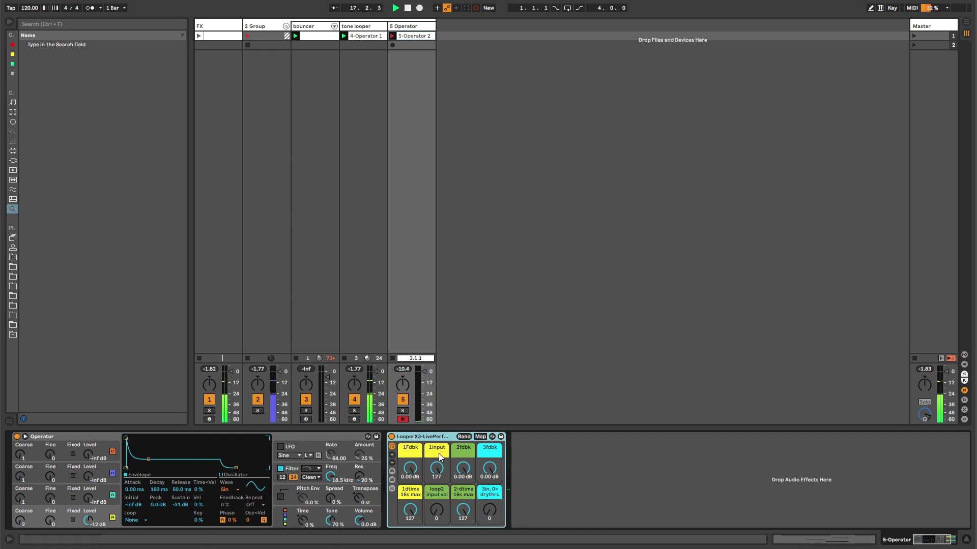
pyautogui.moveTo(437, 463); pyautogui.dragTo(438, 467)
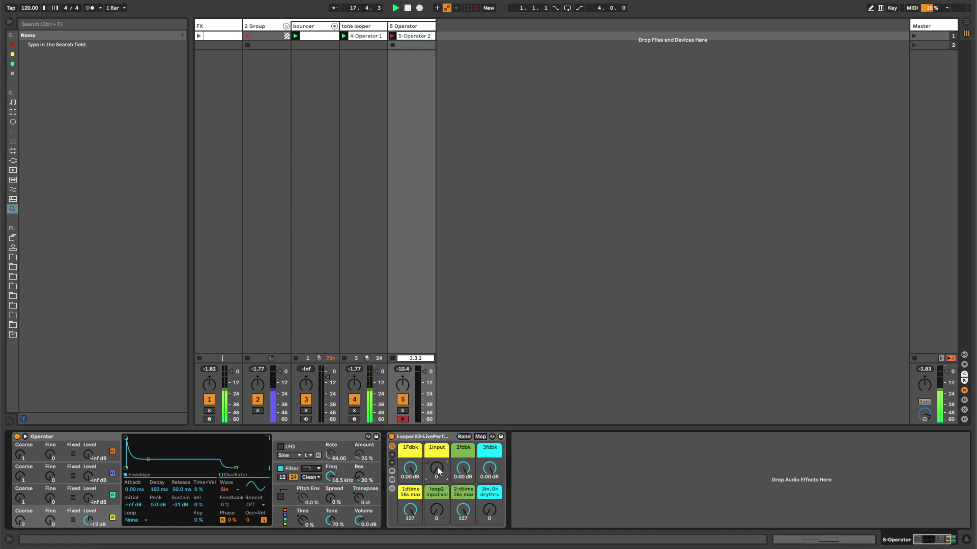
pyautogui.click(435, 517)
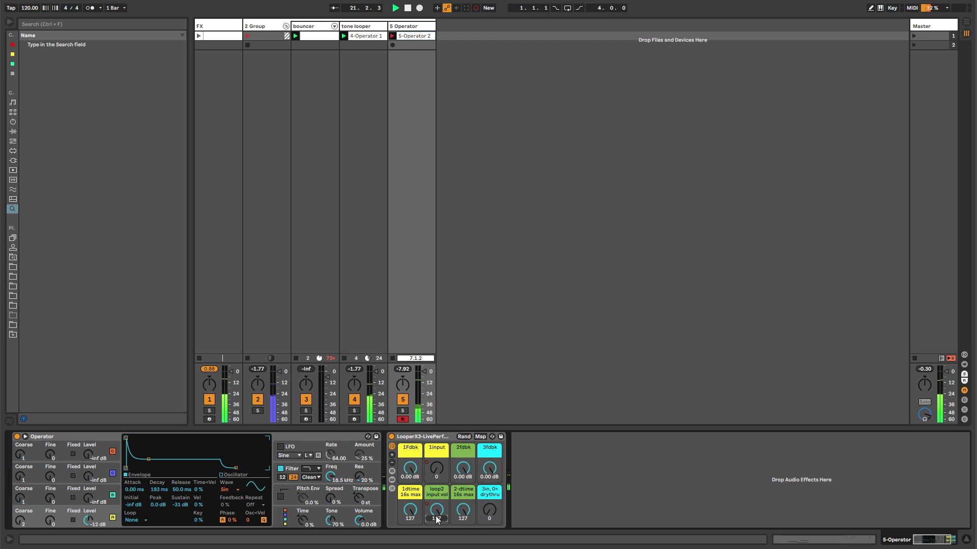
pyautogui.moveTo(436, 519); pyautogui.dragTo(436, 544)
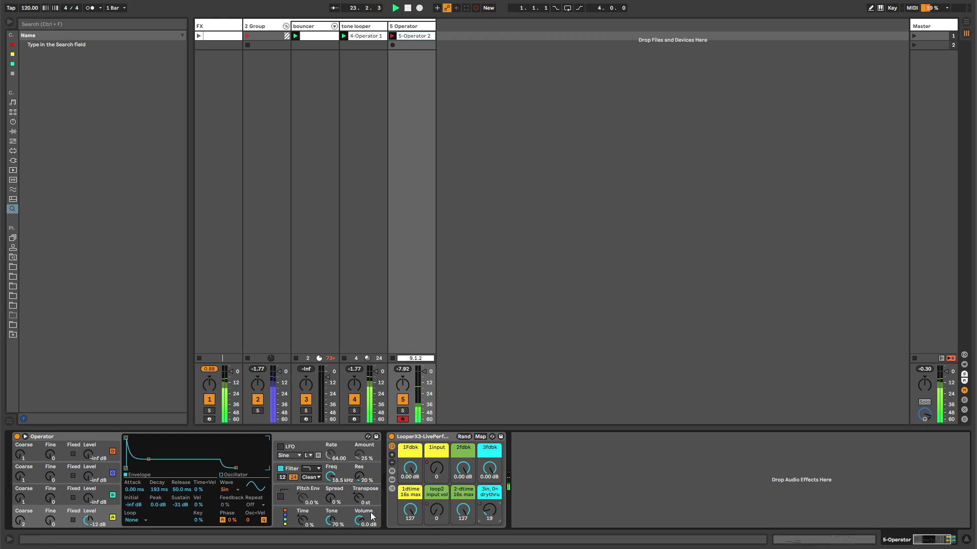
# Step: Lengthen the attack of Operator's envelope on the 5 Operator track to 20.0 s
pyautogui.moveTo(126, 439); pyautogui.dragTo(173, 438)
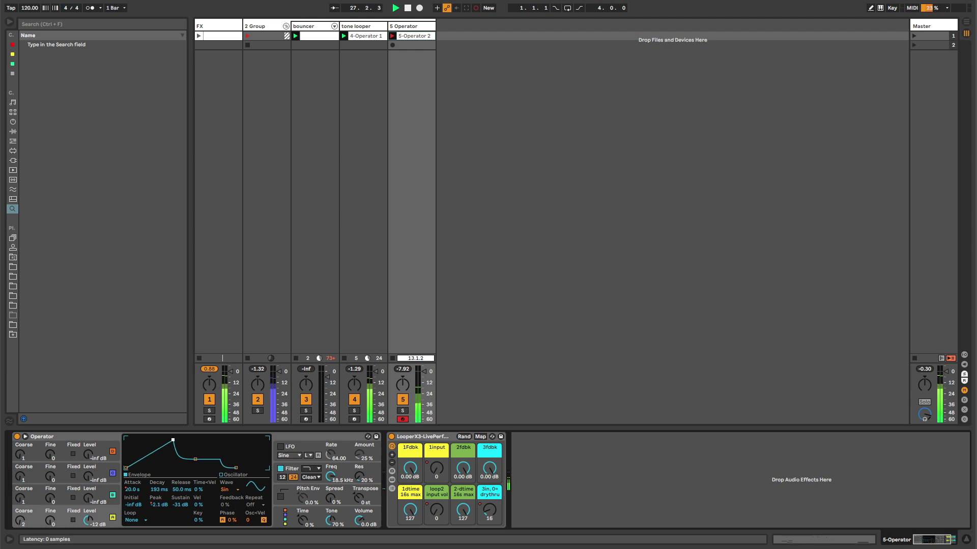
# Step: While recording 5 Operator, shorten Operator's envelope attack to about 1.24 ms, shorten its decay, and vary the rack's 3in drythru macro
pyautogui.moveTo(173, 440); pyautogui.dragTo(136, 438)
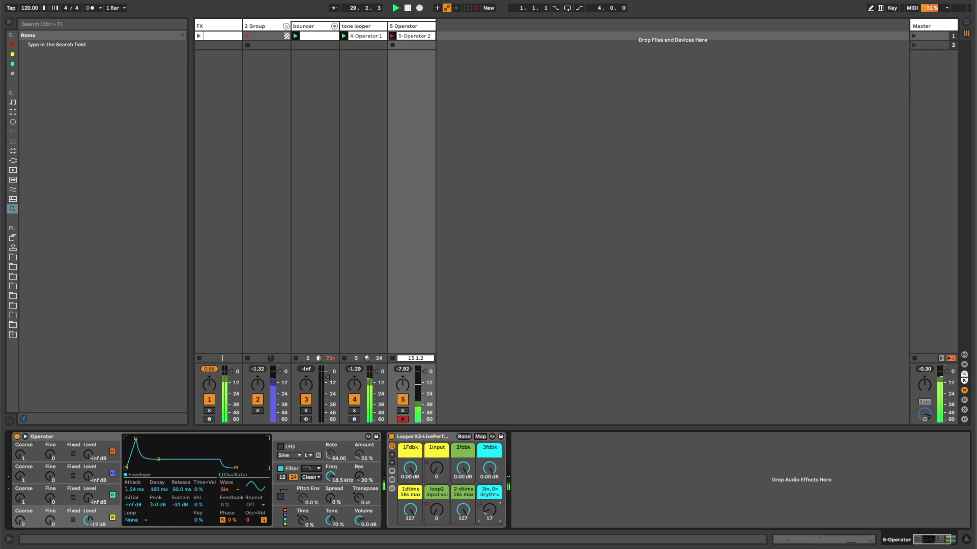
pyautogui.moveTo(487, 507); pyautogui.dragTo(487, 460)
pyautogui.moveTo(486, 508); pyautogui.dragTo(488, 515)
pyautogui.moveTo(159, 459); pyautogui.dragTo(141, 442)
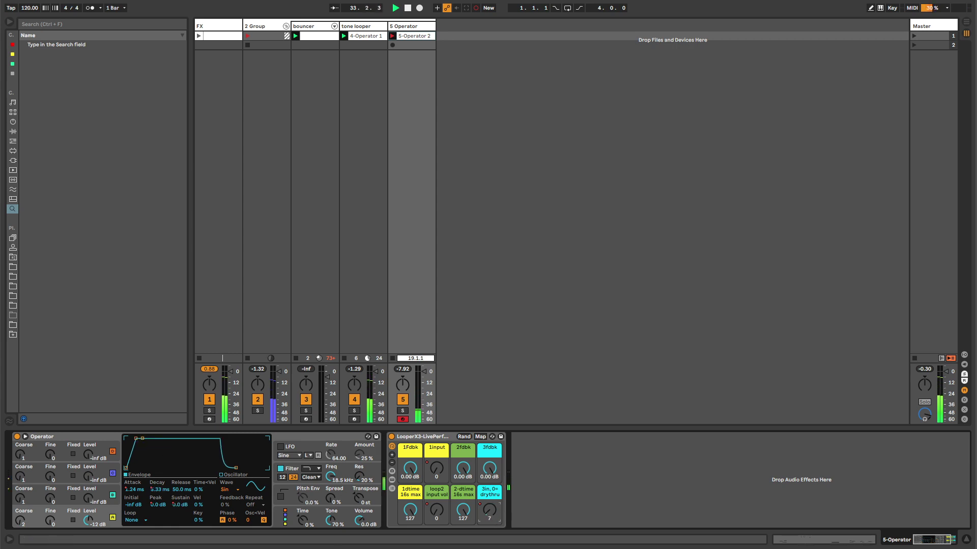
pyautogui.moveTo(489, 510); pyautogui.dragTo(489, 478)
# Step: Show the loop2 input vol automation of the 5-Operator 2 clip, unlink its loop from the clip and extend it to 27 bars
pyautogui.rightClick(437, 507)
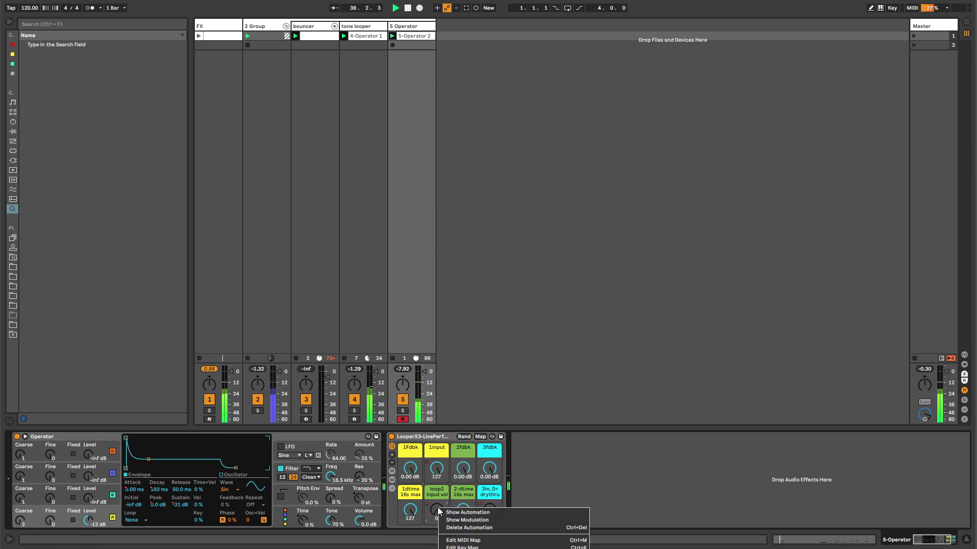
pyautogui.click(449, 520)
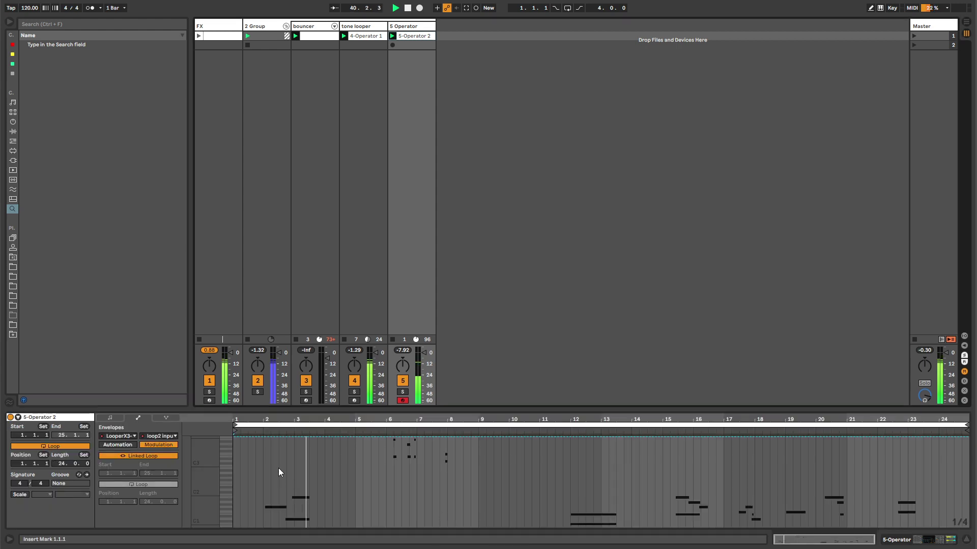
pyautogui.click(126, 446)
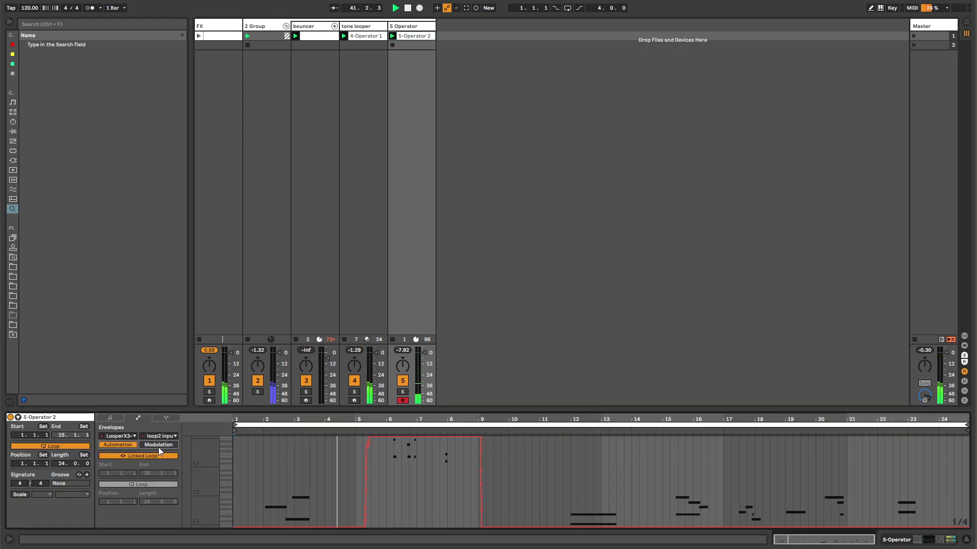
pyautogui.click(131, 456)
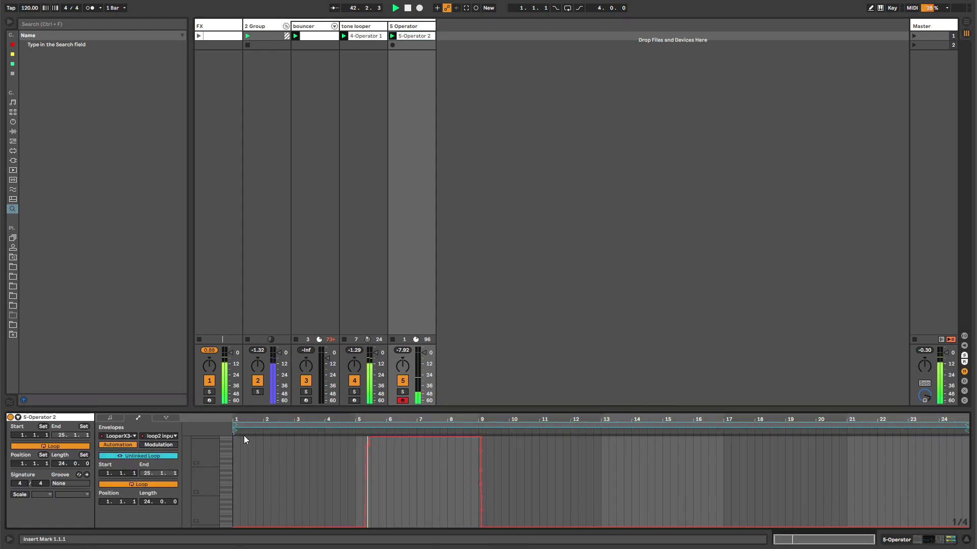
pyautogui.click(439, 498)
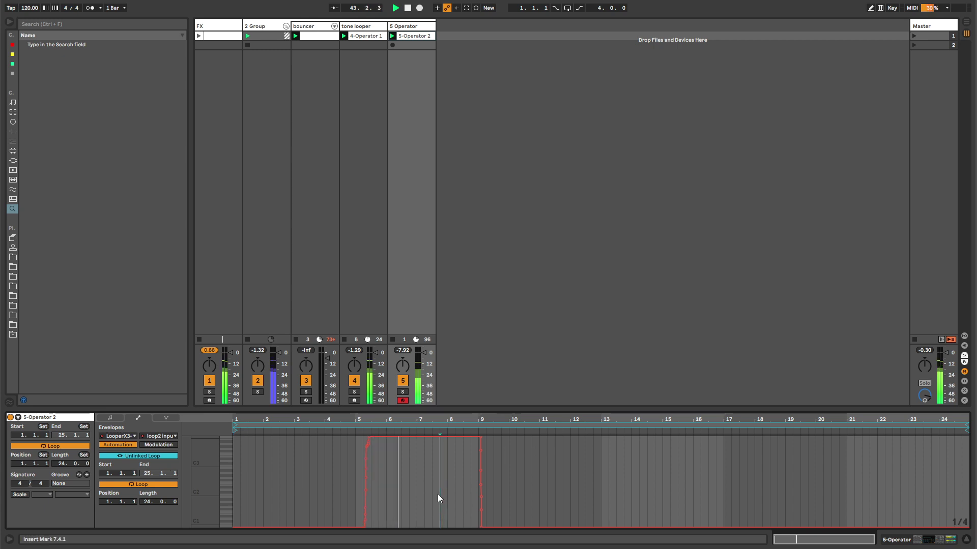
pyautogui.click(437, 494)
pyautogui.moveTo(966, 429); pyautogui.dragTo(954, 424)
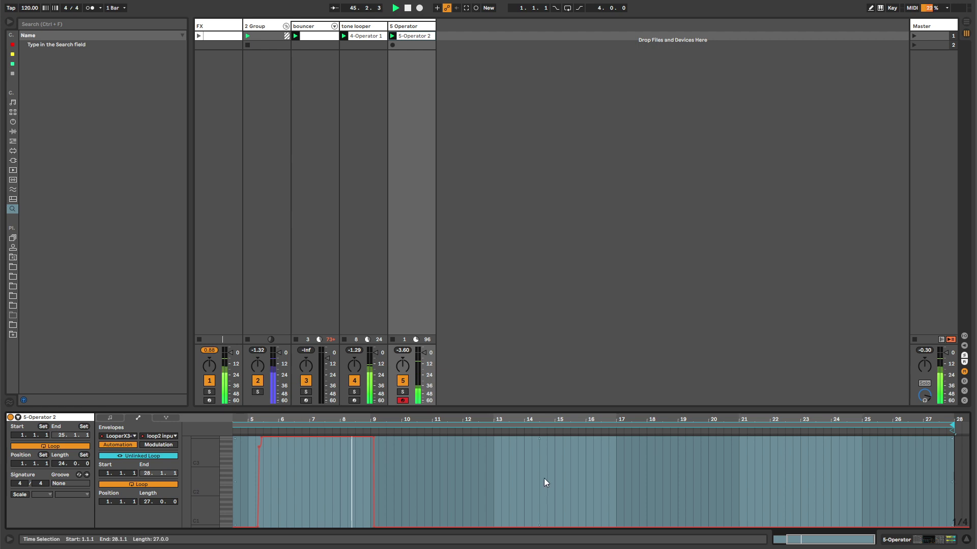
# Step: Show the Operator envelope Attack automation in the 5-Operator 2 clip and unlink its loop from the clip
pyautogui.click(413, 229)
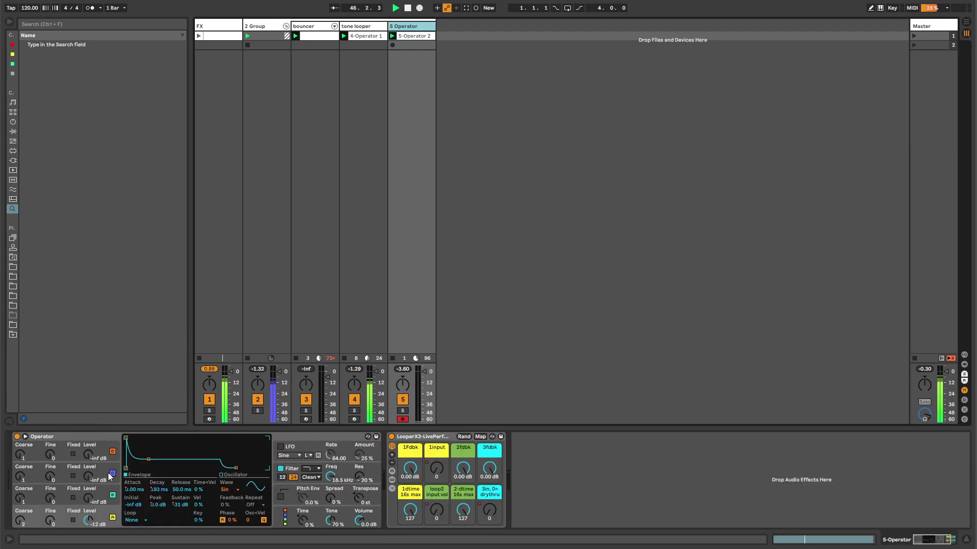
pyautogui.rightClick(153, 495)
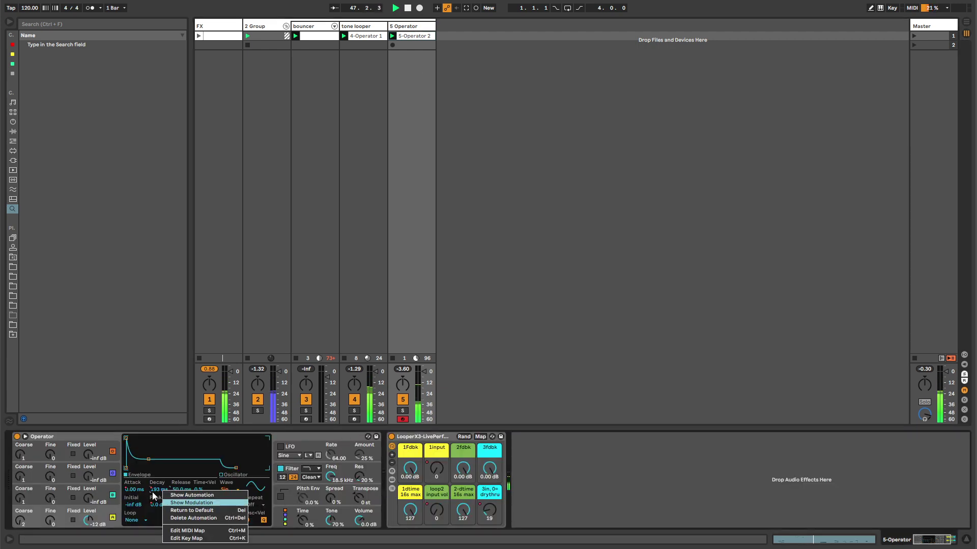
pyautogui.click(137, 488)
pyautogui.rightClick(137, 488)
pyautogui.click(147, 491)
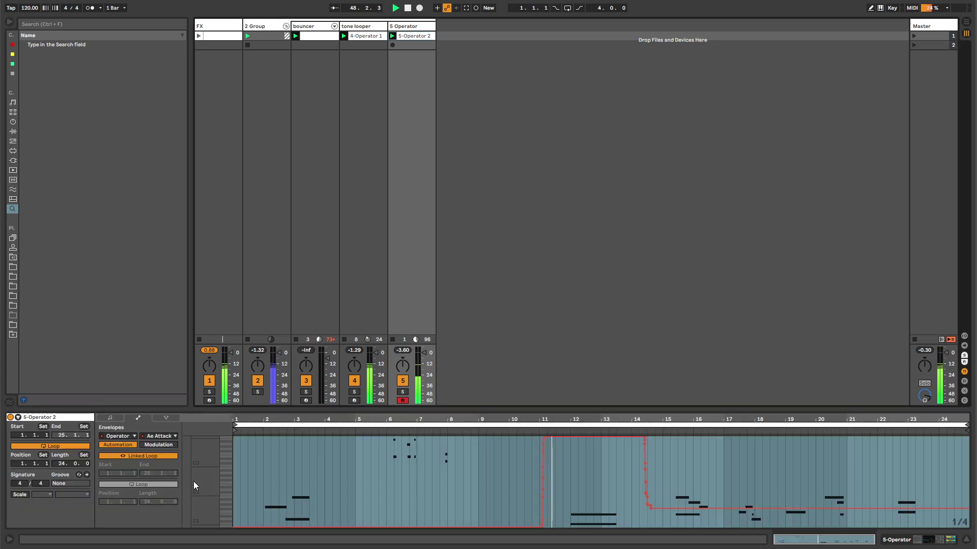
pyautogui.click(148, 456)
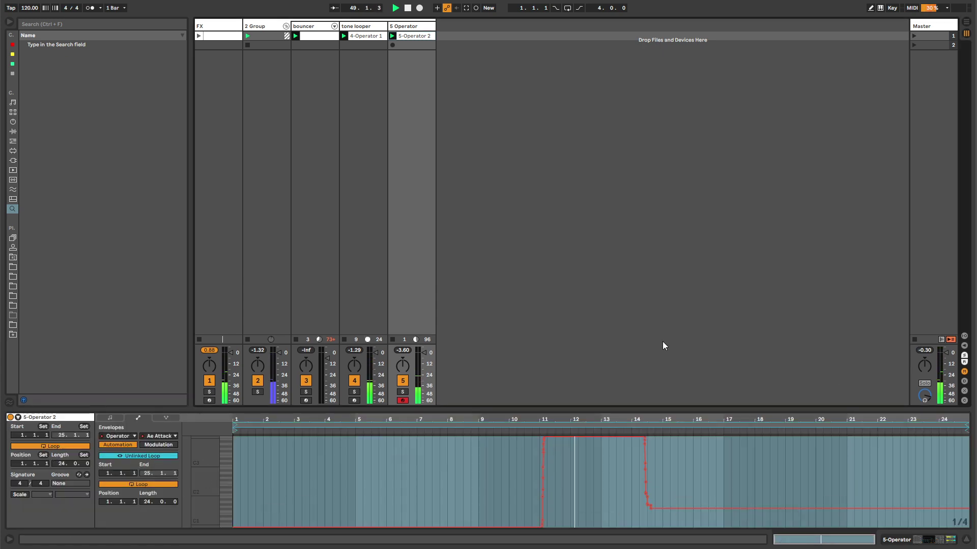
# Step: Simplify the Attack envelope between bars 11 and 14 and extend its unlinked loop to a length of 26.1.0
pyautogui.click(576, 488)
pyautogui.rightClick(577, 487)
pyautogui.press('Escape')
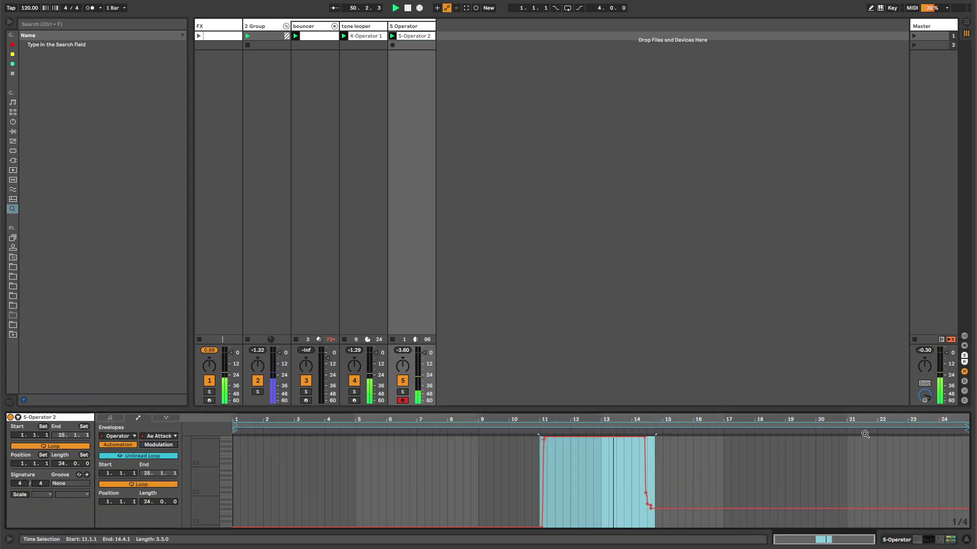
pyautogui.moveTo(966, 427); pyautogui.dragTo(922, 426)
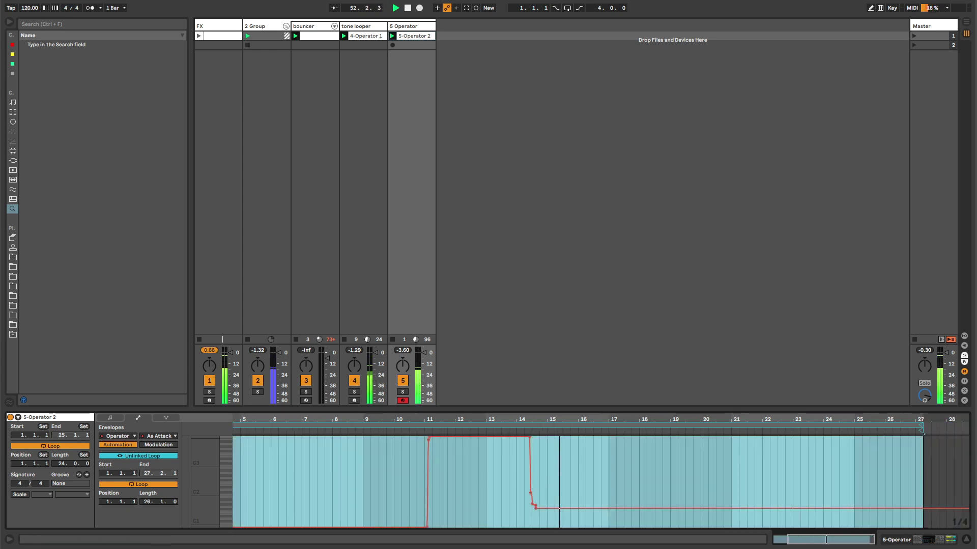
# Step: Show the Operator envelope Decay automation in the 5-Operator 2 clip and unlink its loop from the clip
pyautogui.hotkey('shift', 'Tab')
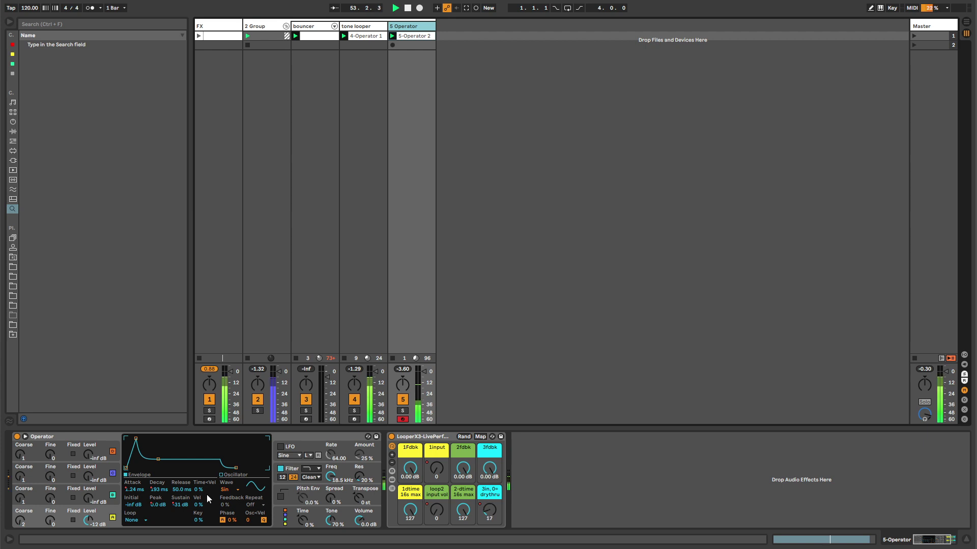
pyautogui.rightClick(158, 489)
pyautogui.click(171, 494)
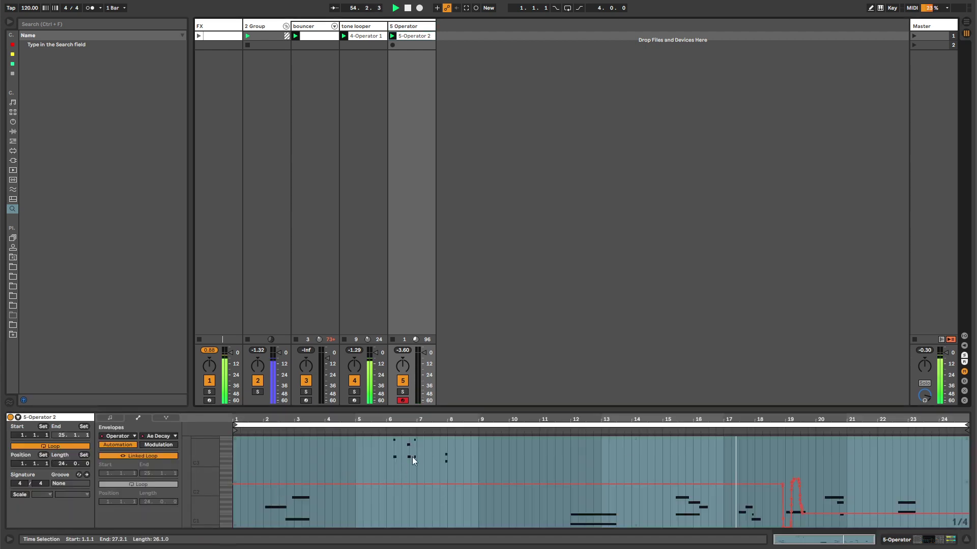
pyautogui.click(780, 459)
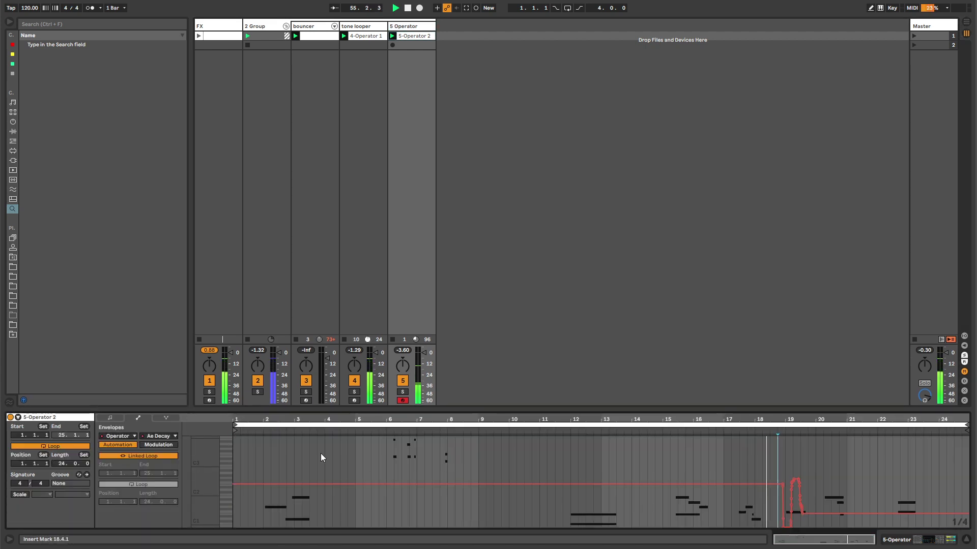
pyautogui.click(832, 458)
pyautogui.rightClick(831, 456)
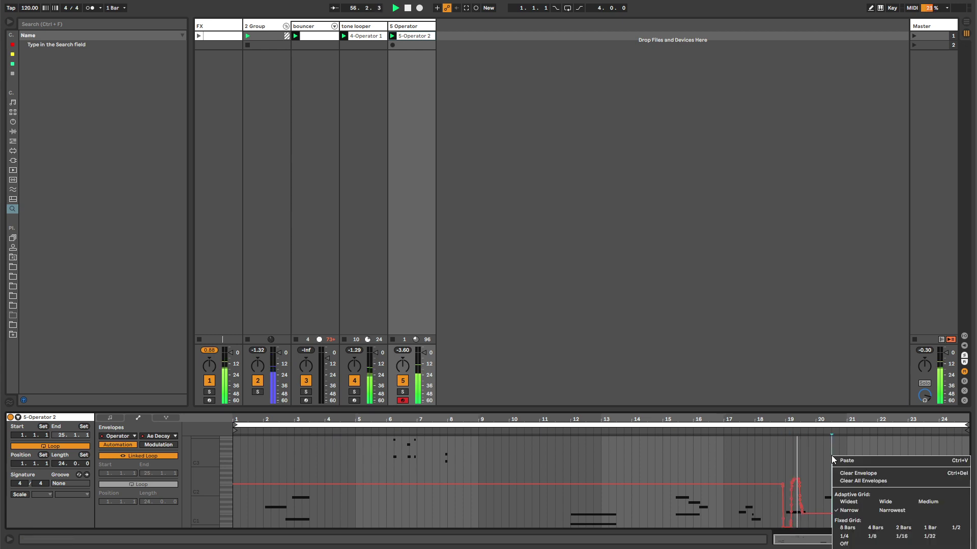
pyautogui.press('Escape')
pyautogui.click(776, 461)
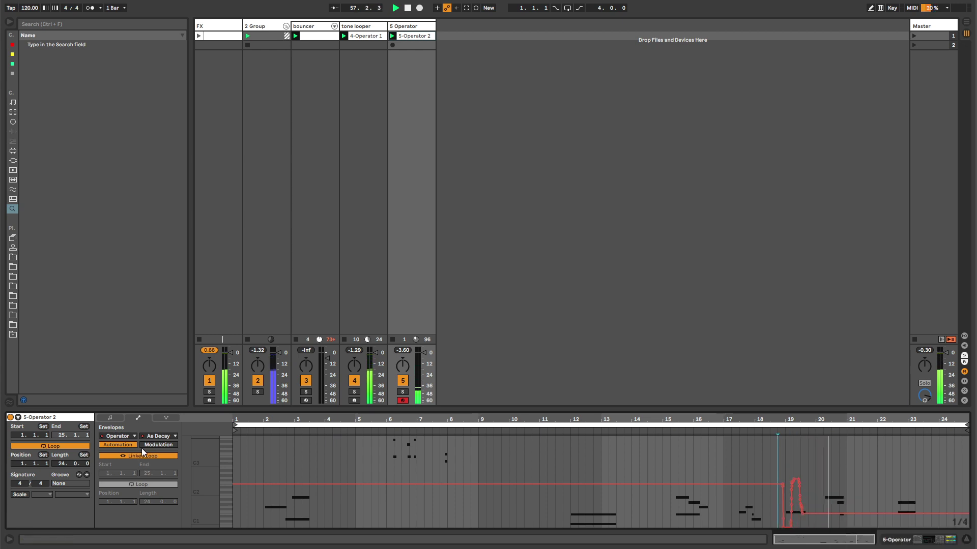
pyautogui.click(154, 456)
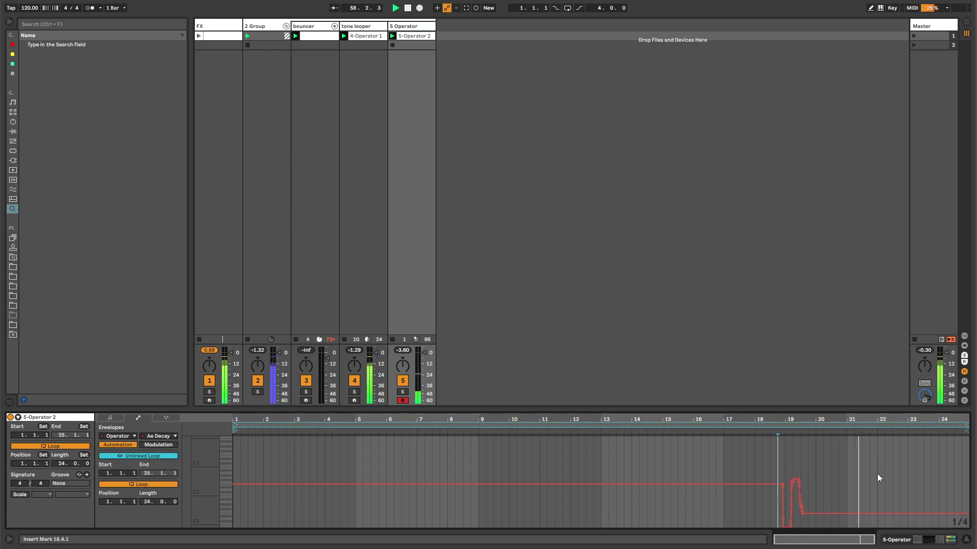
# Step: Extend the Decay automation's loop to 26 bars and simplify its envelope from 18.4.1 to 19.4.1
pyautogui.moveTo(966, 422); pyautogui.dragTo(952, 423)
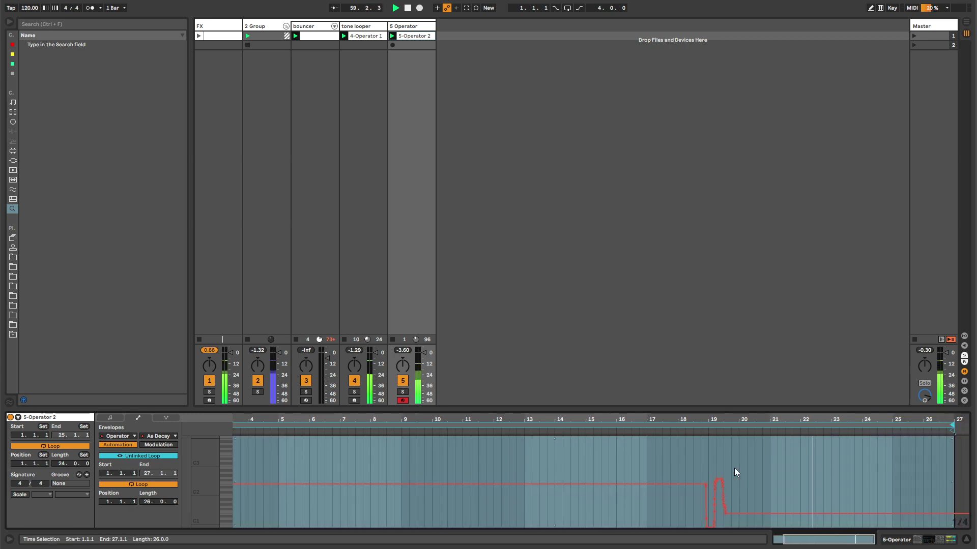
pyautogui.click(712, 454)
pyautogui.click(712, 456)
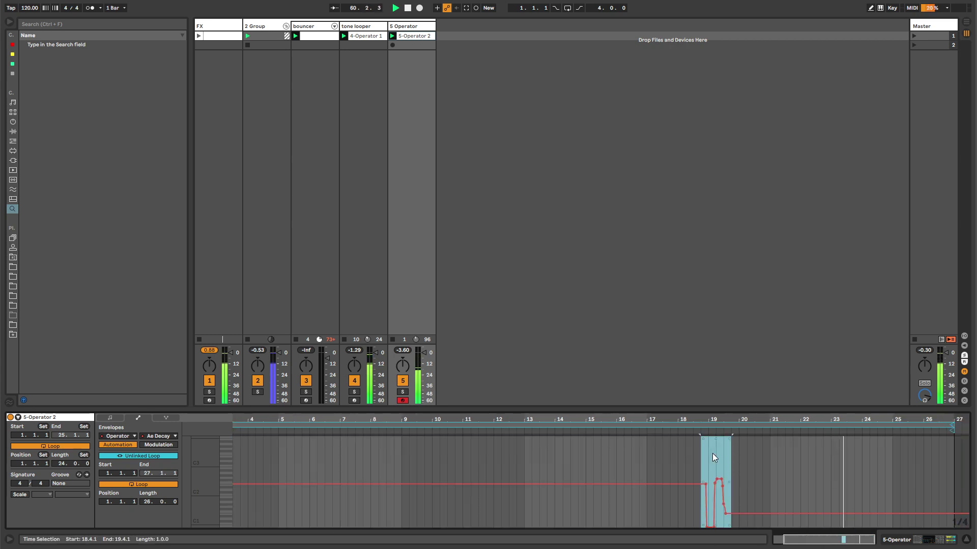
# Step: Show the Operator envelope Peak automation in the 5-Operator 2 clip, unlink its loop and extend it to 25 bars
pyautogui.click(407, 27)
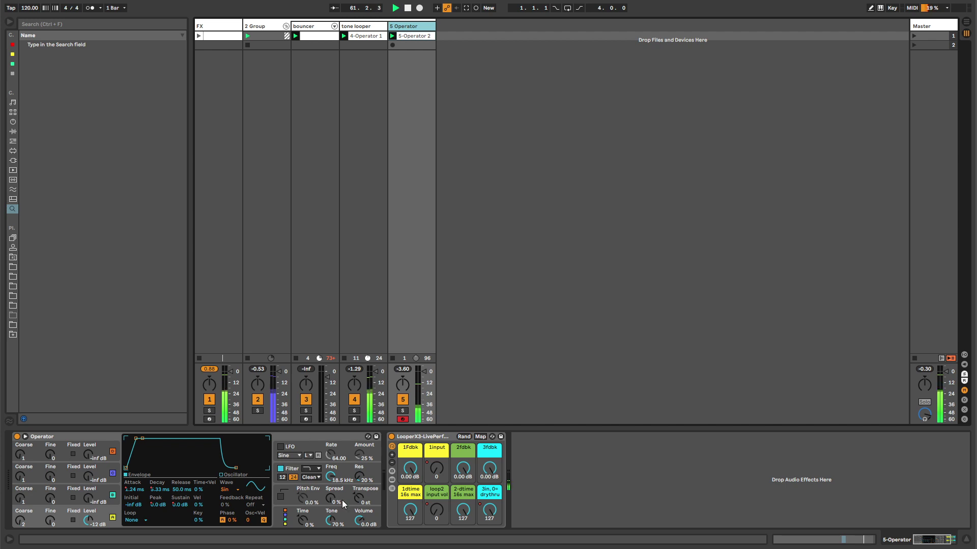
pyautogui.rightClick(154, 505)
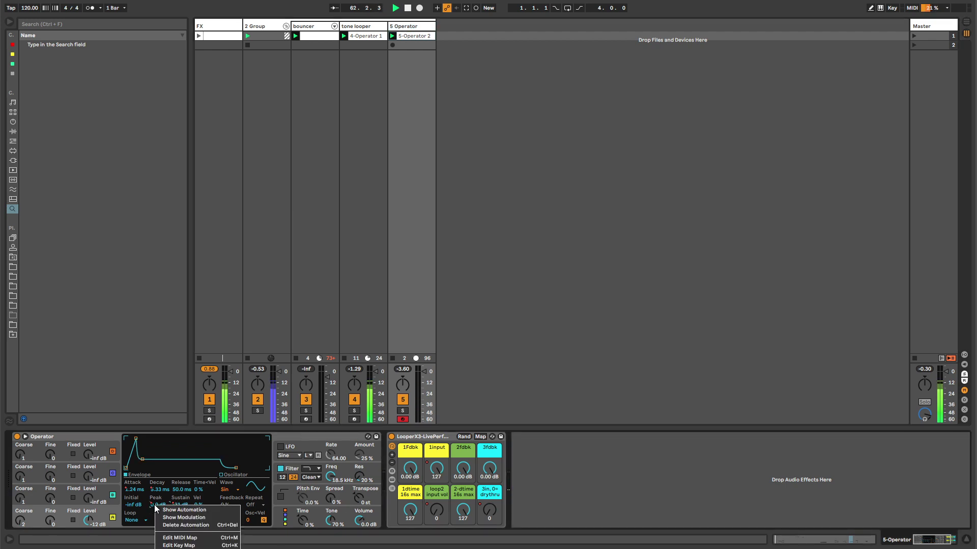
pyautogui.click(164, 508)
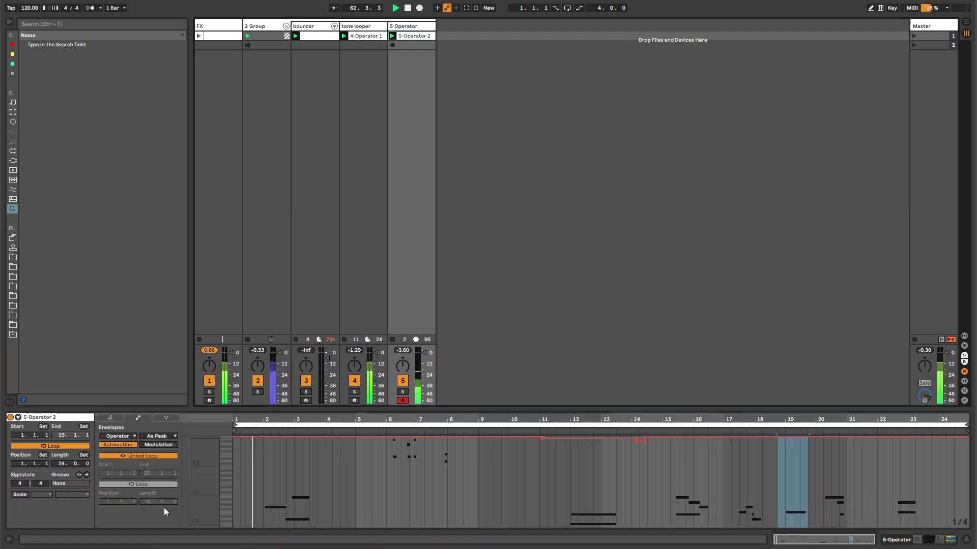
pyautogui.click(566, 508)
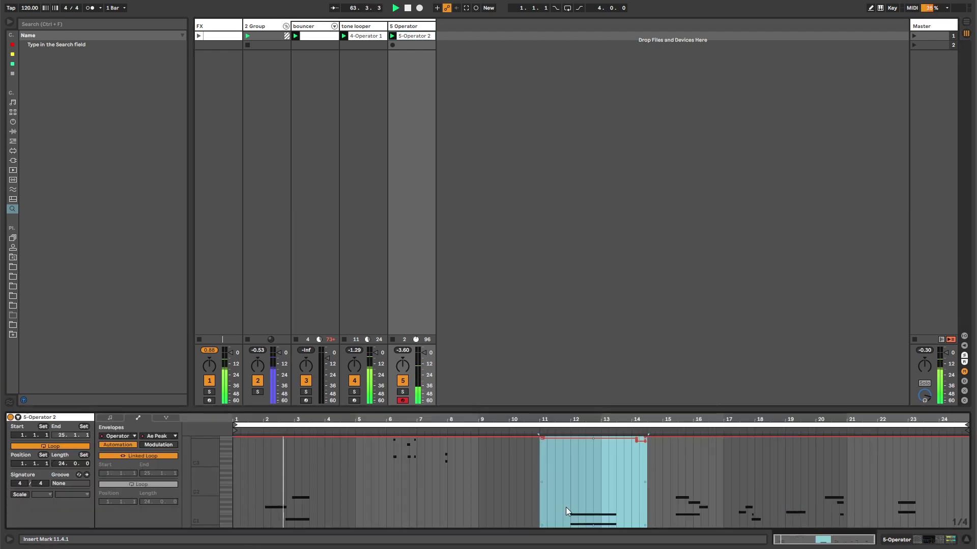
pyautogui.click(127, 456)
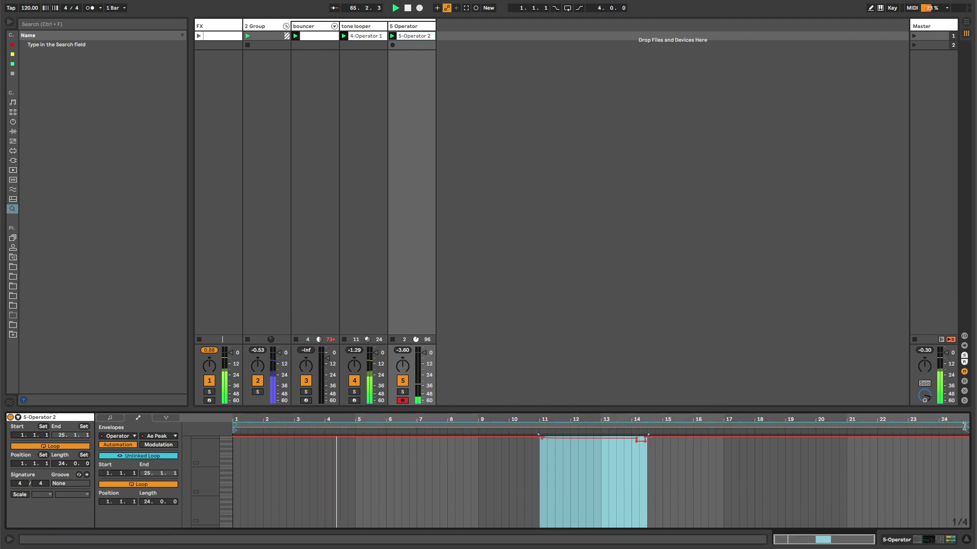
pyautogui.moveTo(965, 425); pyautogui.dragTo(962, 423)
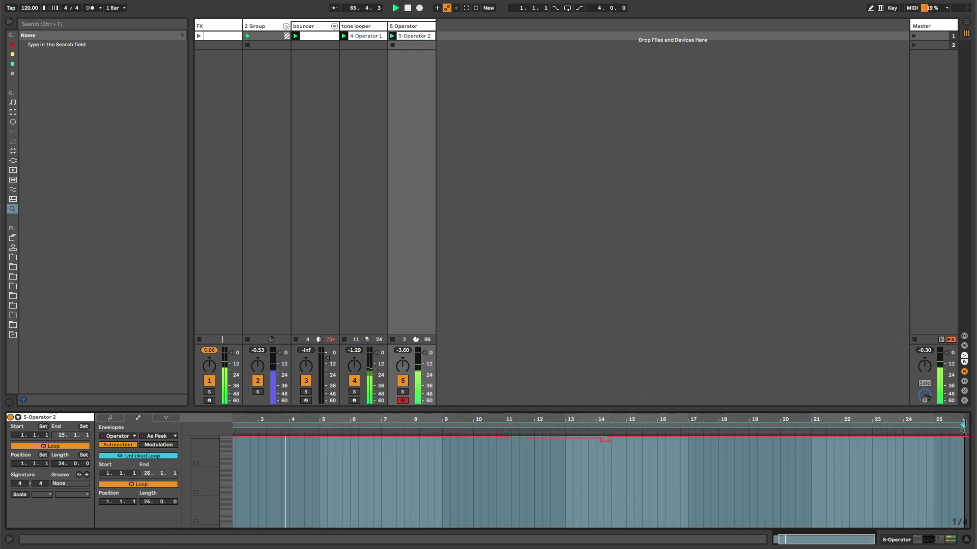
# Step: Add a second tremelo after the LoOoOoOper2 rack on the tone looper track and record changes of its Rate up to 90.0 Hz
pyautogui.click(407, 28)
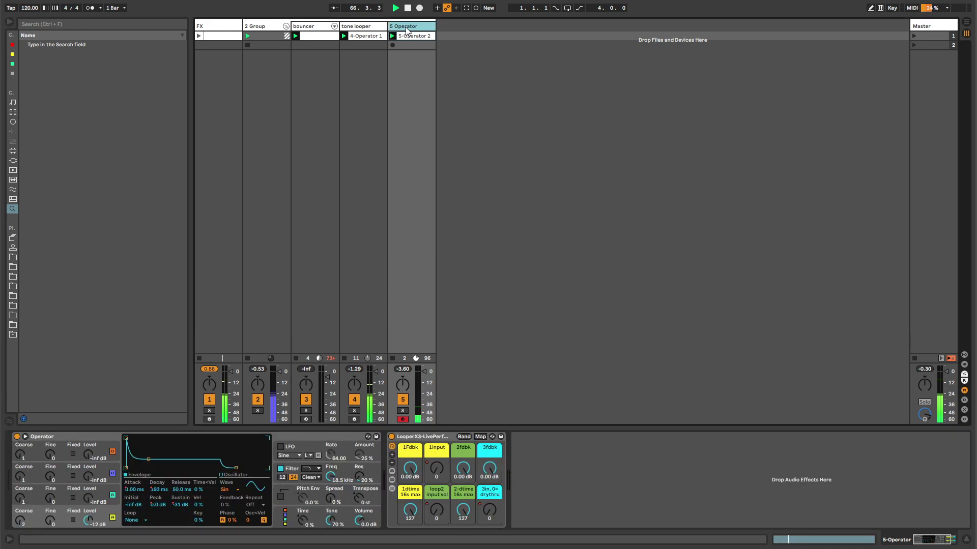
pyautogui.click(356, 28)
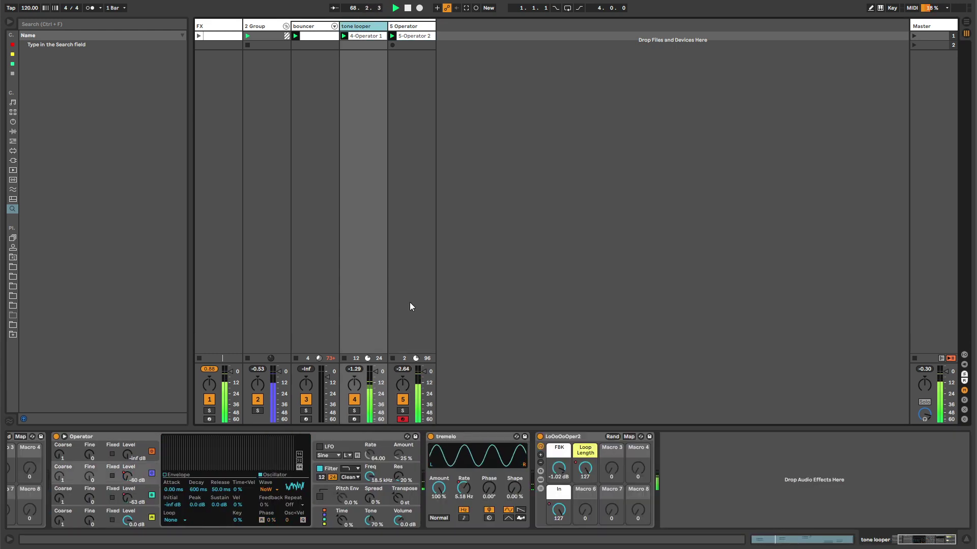
pyautogui.moveTo(547, 471); pyautogui.dragTo(697, 499)
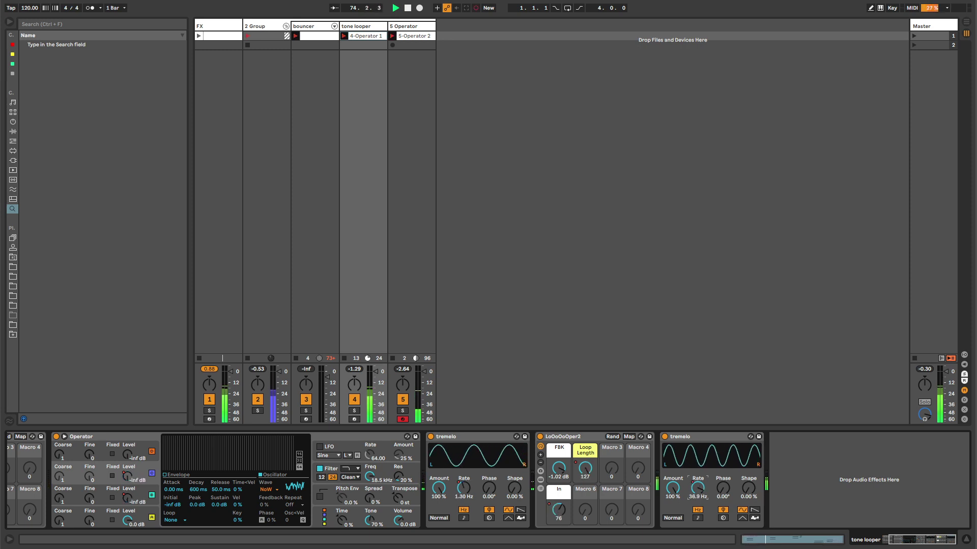
pyautogui.moveTo(697, 487); pyautogui.dragTo(697, 499)
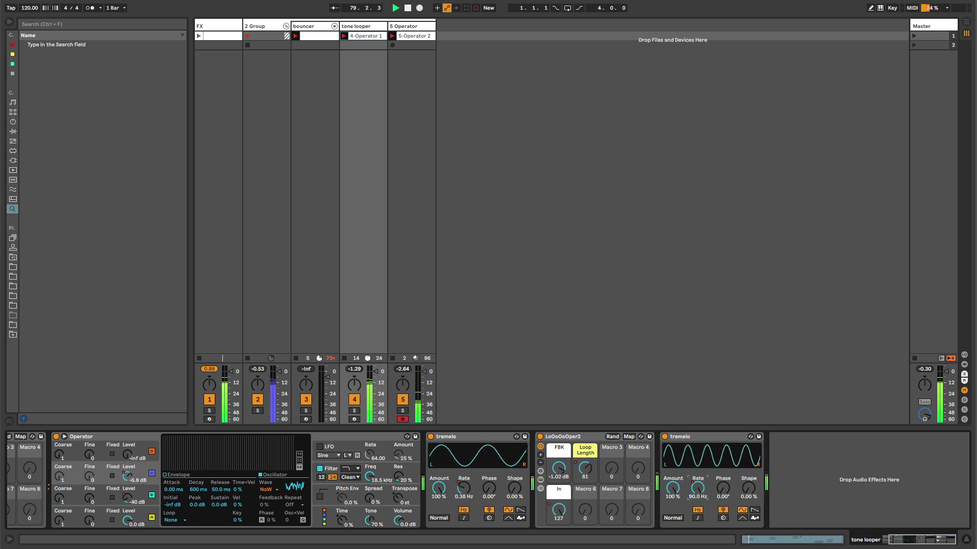
# Step: Show the second tremelo's Frequency automation in the 4-Operator 1 clip, unlink its loop and simplify the envelope from 1.1.1 to 2.1.2
pyautogui.rightClick(695, 489)
pyautogui.click(701, 493)
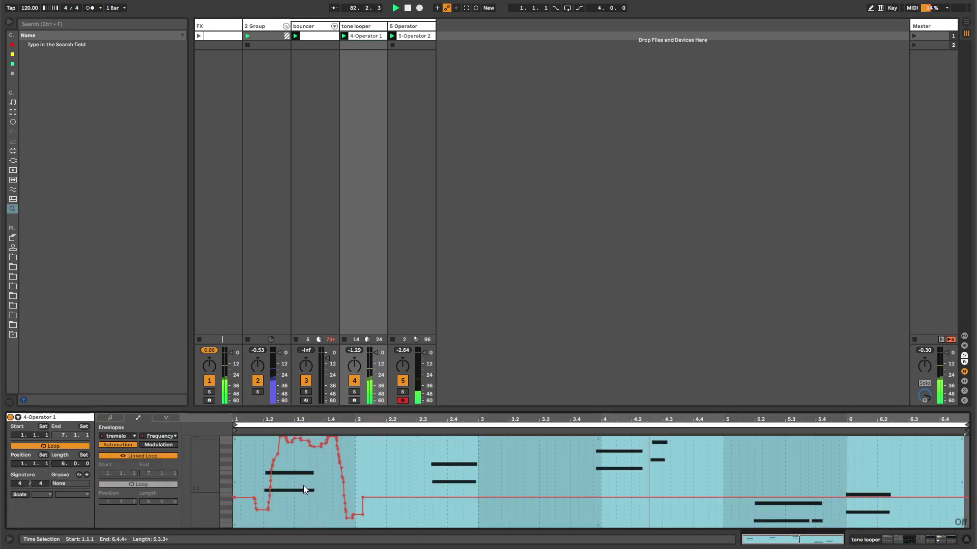
pyautogui.click(163, 455)
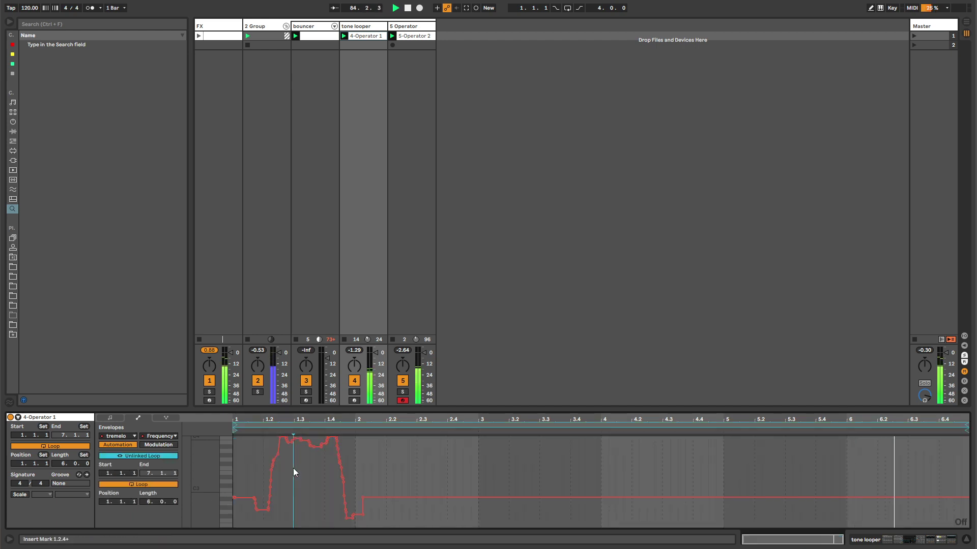
pyautogui.hotkey('ctrl', 'a')
pyautogui.rightClick(293, 467)
pyautogui.press('Escape')
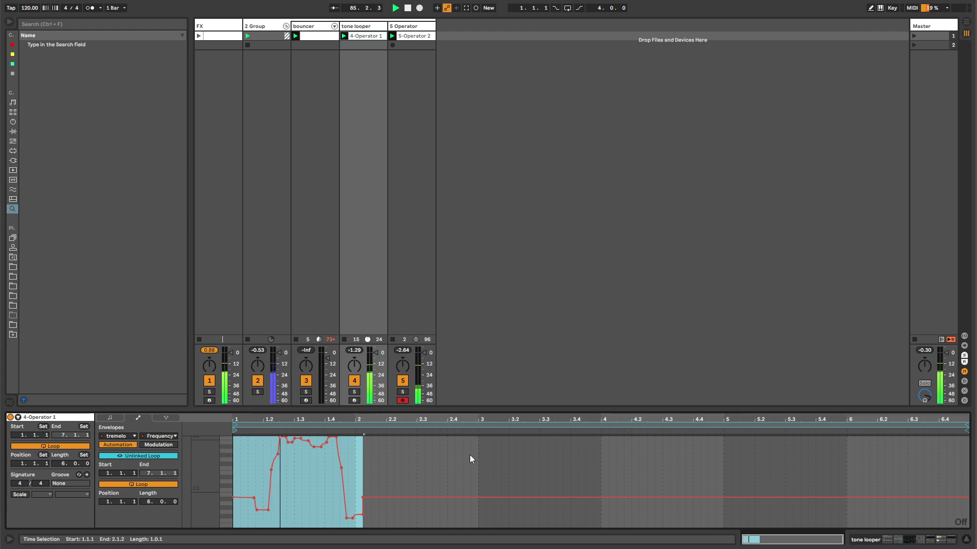
# Step: Shorten the second tremelo's unlinked Frequency loop to end at 2.2.3 and draw stepped pulses over its last part
pyautogui.moveTo(962, 423); pyautogui.dragTo(404, 422)
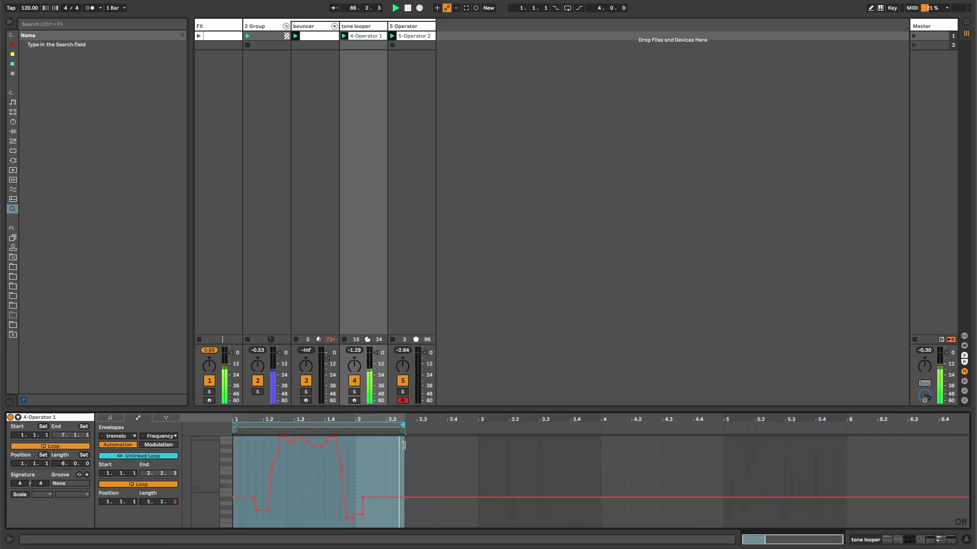
pyautogui.press('b')
pyautogui.moveTo(371, 454); pyautogui.dragTo(404, 453)
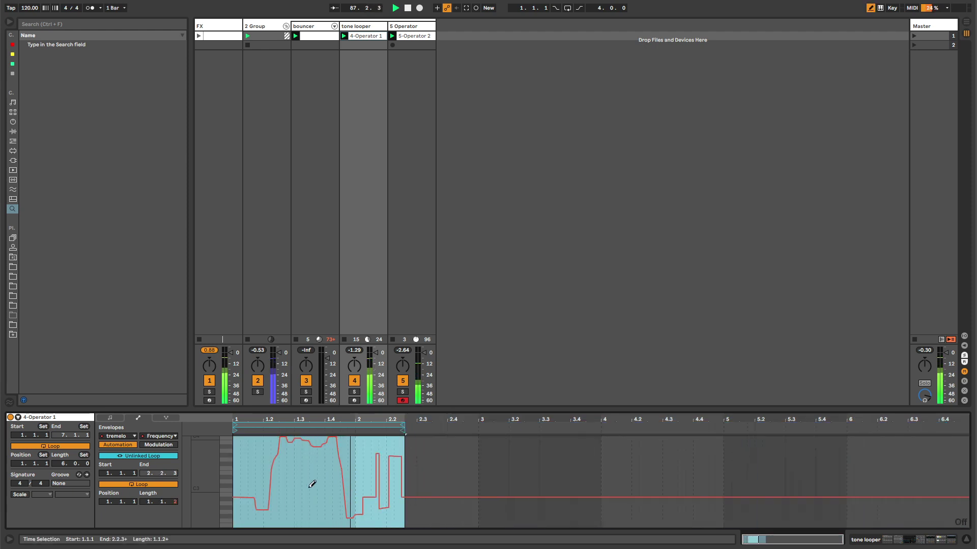
# Step: Set the second tremelo's Amount to 45.2 % on the tone looper track
pyautogui.hotkey('shift', 'Tab')
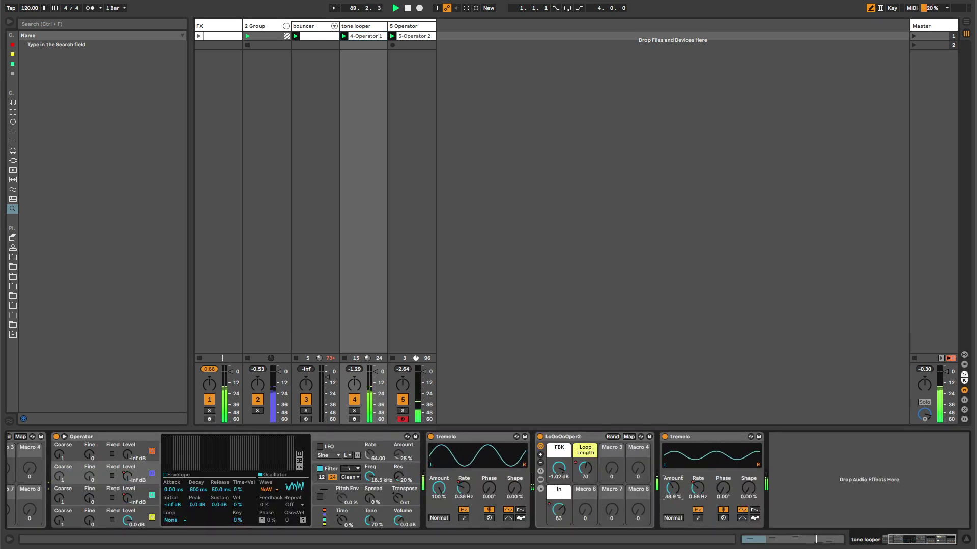
pyautogui.moveTo(672, 489); pyautogui.dragTo(673, 509)
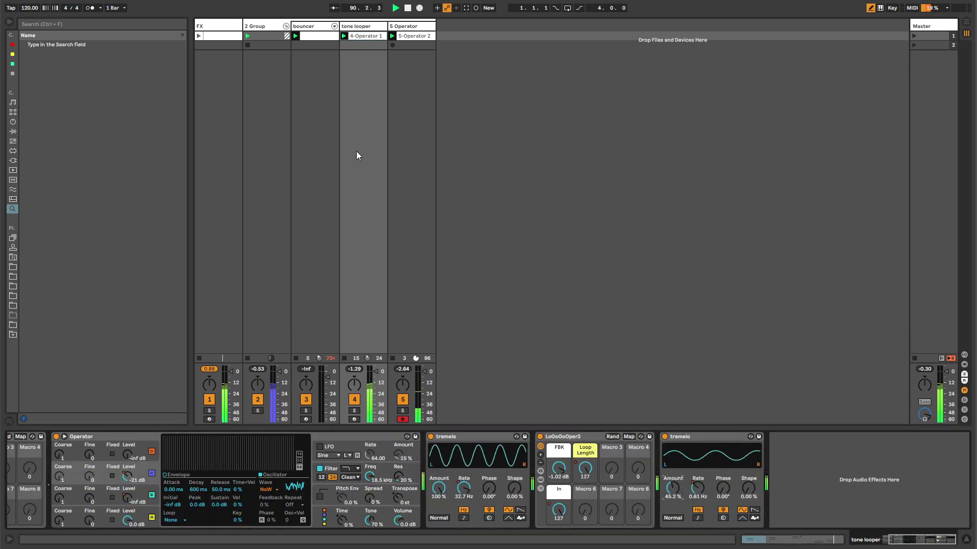
# Step: Launch the FX track's clip and record changes of the FX-Chonker's D-W and Chonk macros
pyautogui.click(226, 24)
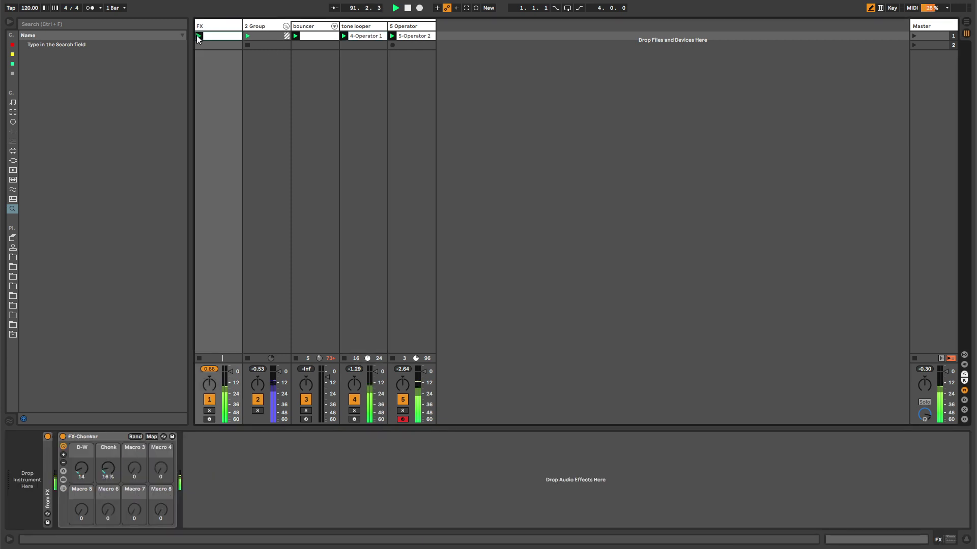
pyautogui.moveTo(81, 468); pyautogui.dragTo(82, 450)
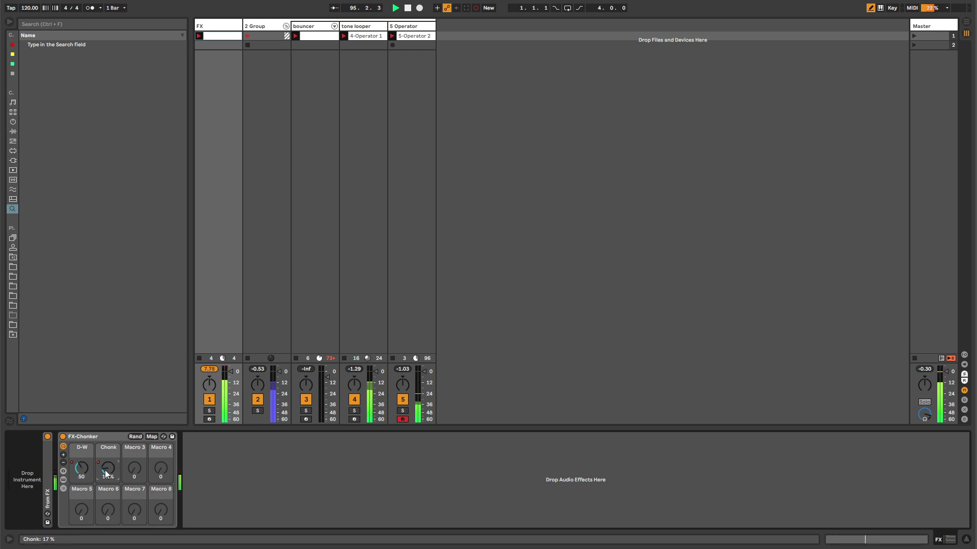
# Step: Add EQ Eight at the end of the tone looper chain and cut band 6 by about 11.8 dB near 235 Hz and band 5 by 10.3 dB near 190 Hz
pyautogui.click(362, 28)
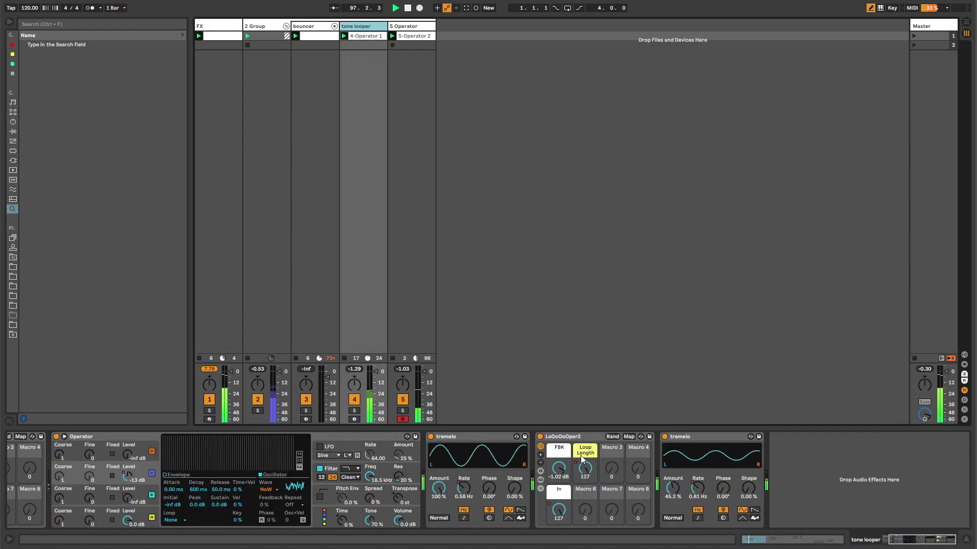
pyautogui.click(807, 467)
pyautogui.hotkey('ctrl', 'f')
pyautogui.write('eq eight')
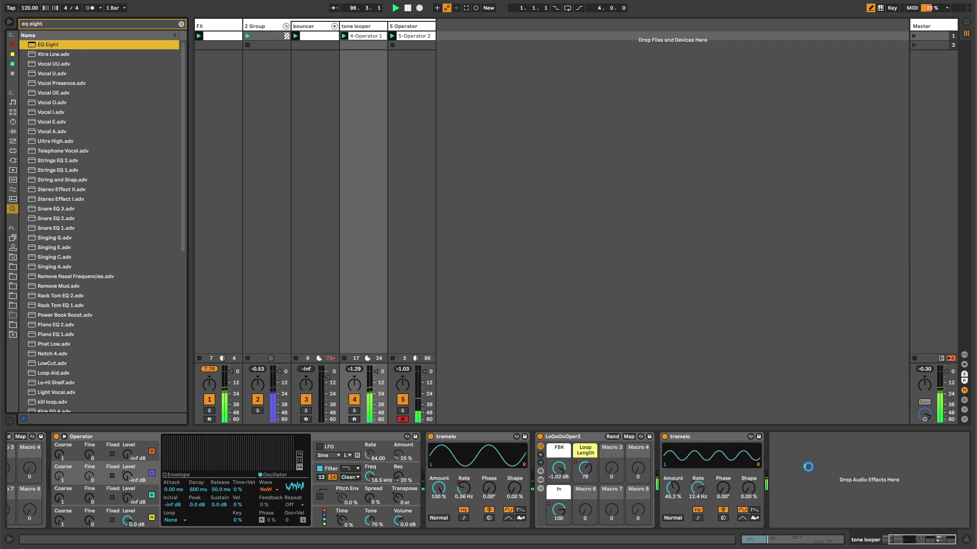
pyautogui.press('Return')
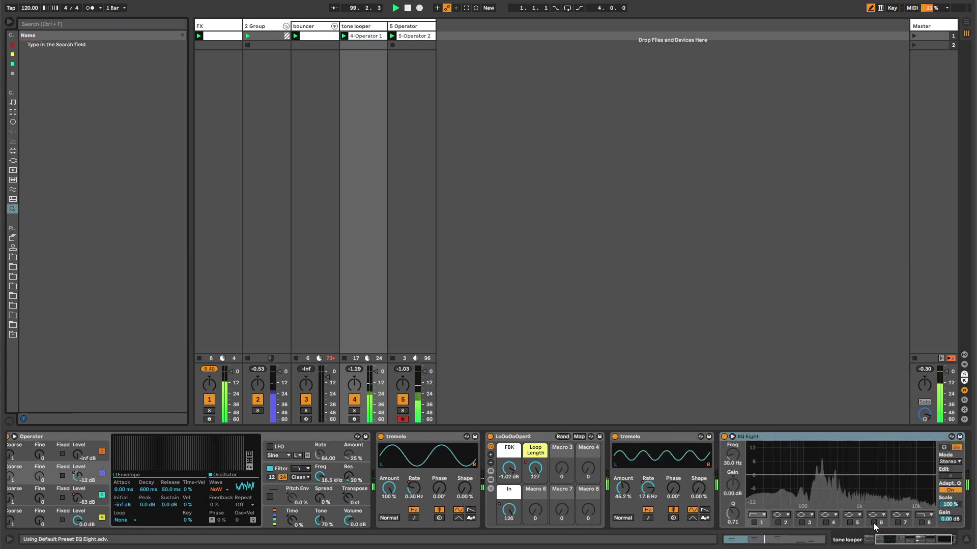
pyautogui.moveTo(902, 474); pyautogui.dragTo(825, 501)
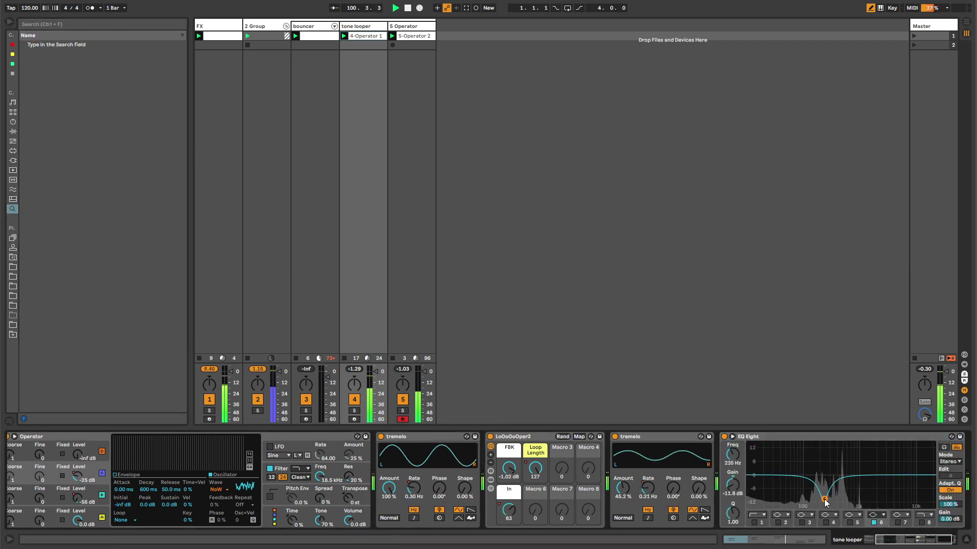
pyautogui.click(850, 523)
pyautogui.moveTo(886, 475); pyautogui.dragTo(837, 493)
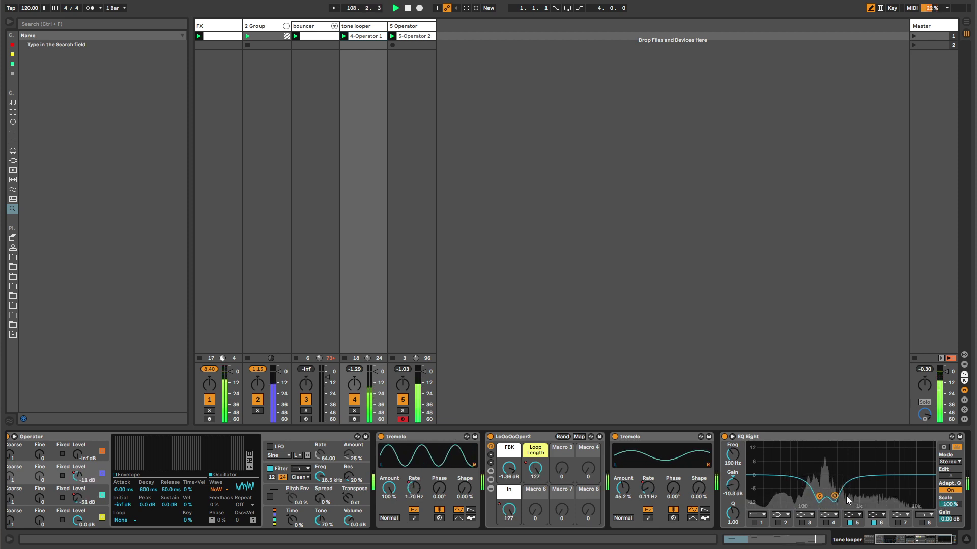
# Step: Add EQ Eight after the LooperX3 rack on the 5 Operator track and cut band 3 by 11.0 dB at 170 Hz
pyautogui.click(421, 27)
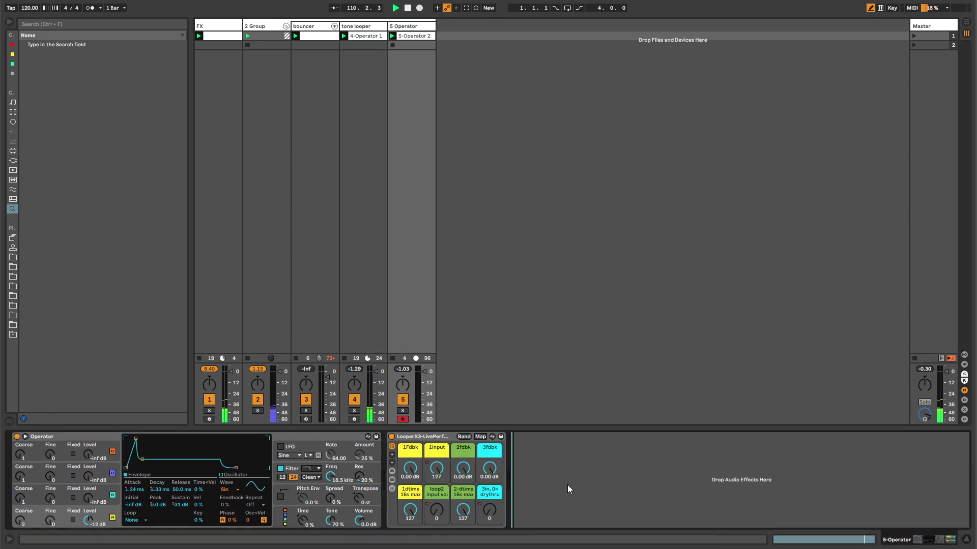
pyautogui.write('eq eight')
pyautogui.press('Return')
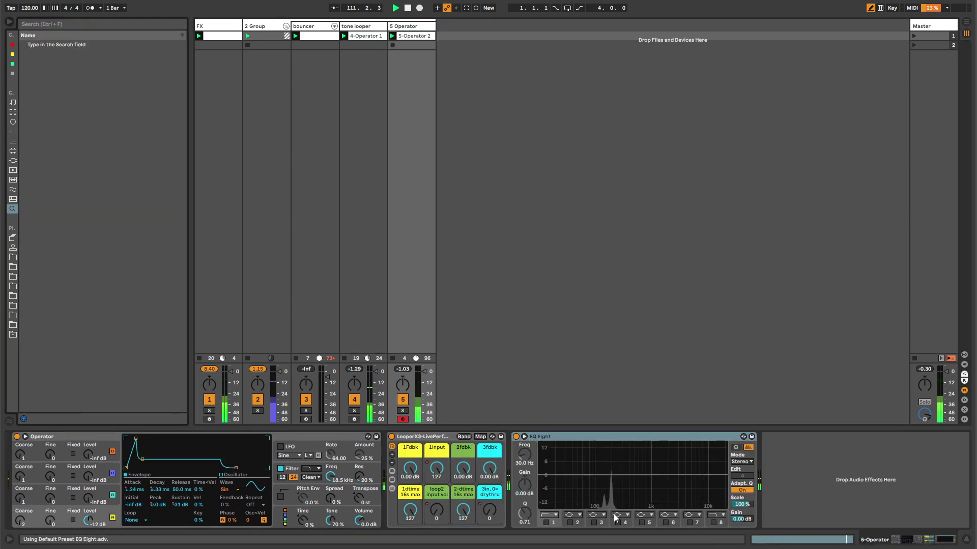
pyautogui.click(595, 523)
pyautogui.moveTo(634, 472); pyautogui.dragTo(608, 497)
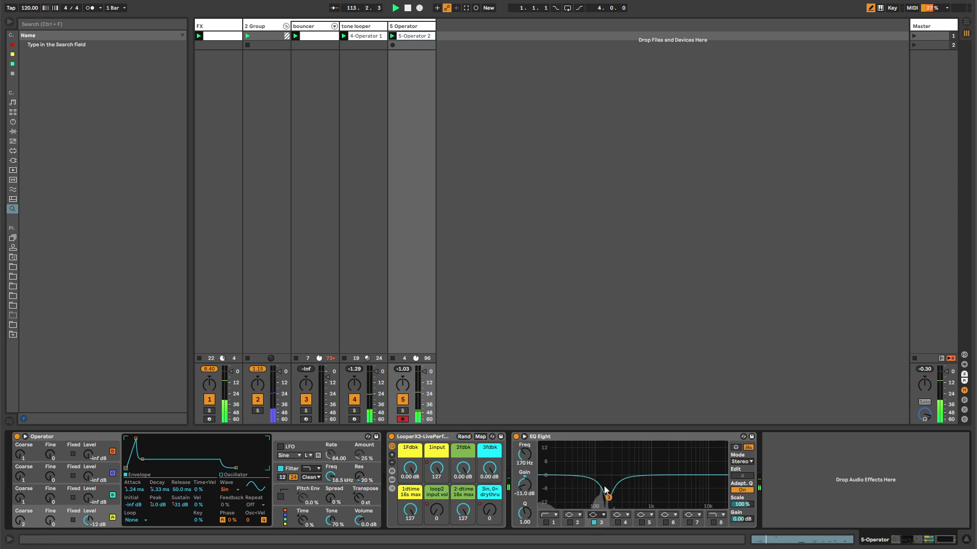
pyautogui.press('Left')
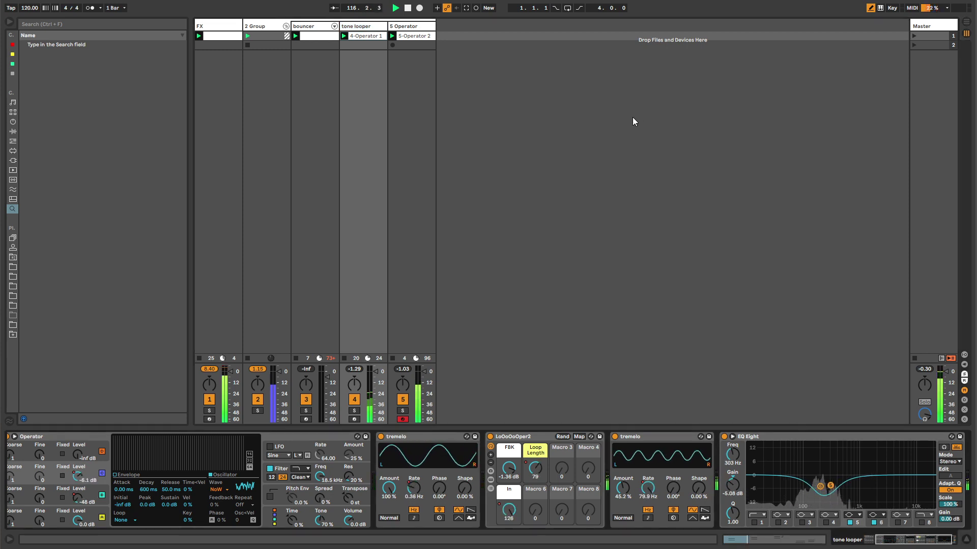
# Step: Add a Compressor to 5 Operator with inf:1 ratio, 0.24 ms attack, 354 ms release and -30.0 dB threshold, and copy it to the tone looper chain's end
pyautogui.click(428, 148)
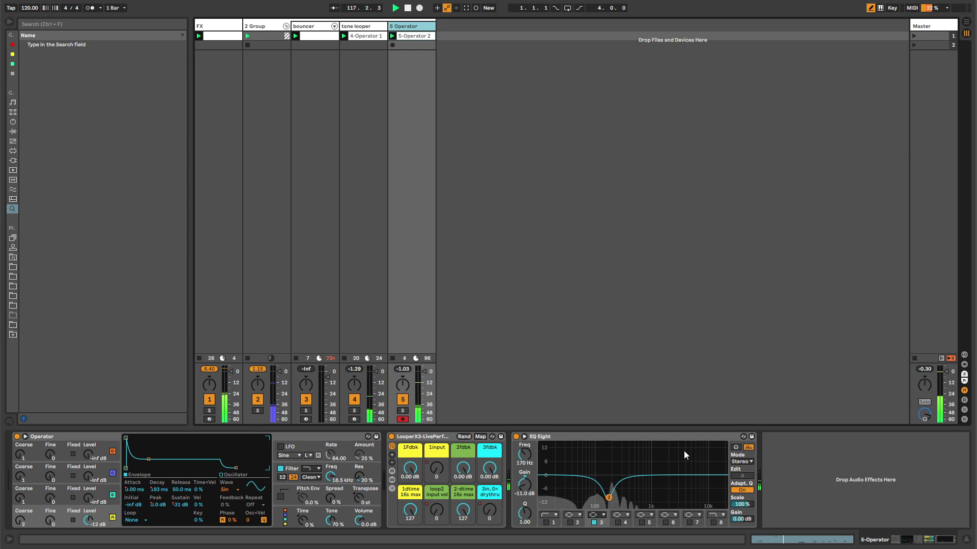
pyautogui.click(12, 73)
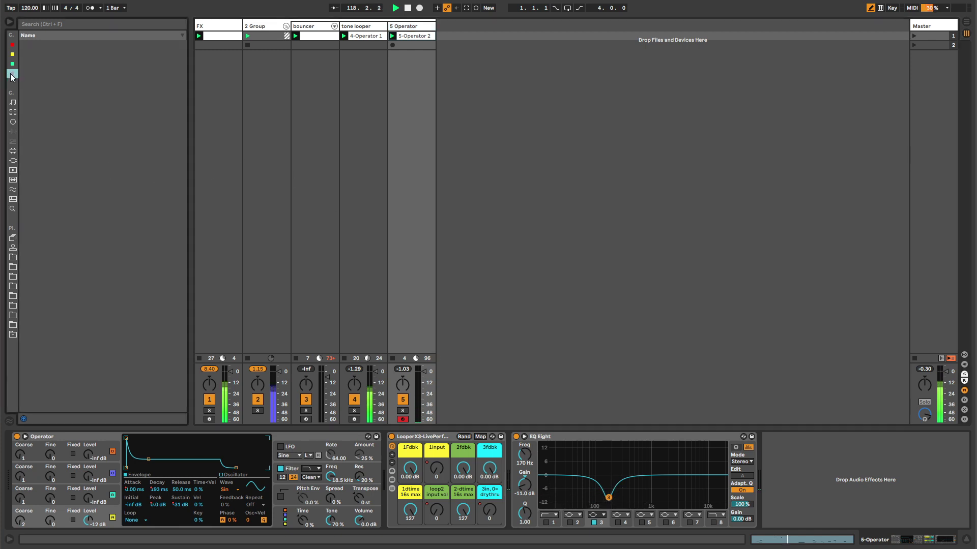
pyautogui.moveTo(44, 83); pyautogui.dragTo(709, 431)
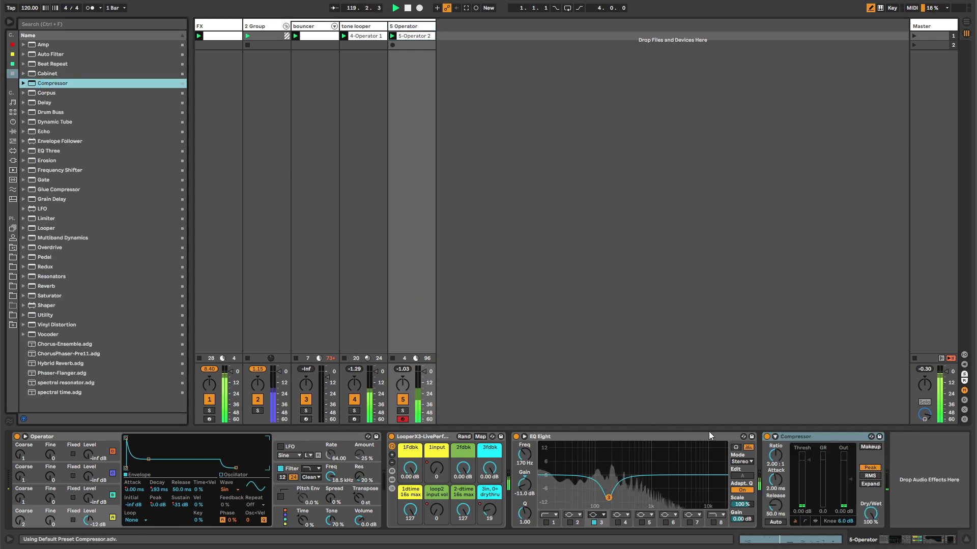
pyautogui.moveTo(792, 461)
pyautogui.mouseDown()
pyautogui.moveTo(792, 475)
pyautogui.moveTo(782, 432)
pyautogui.mouseUp()
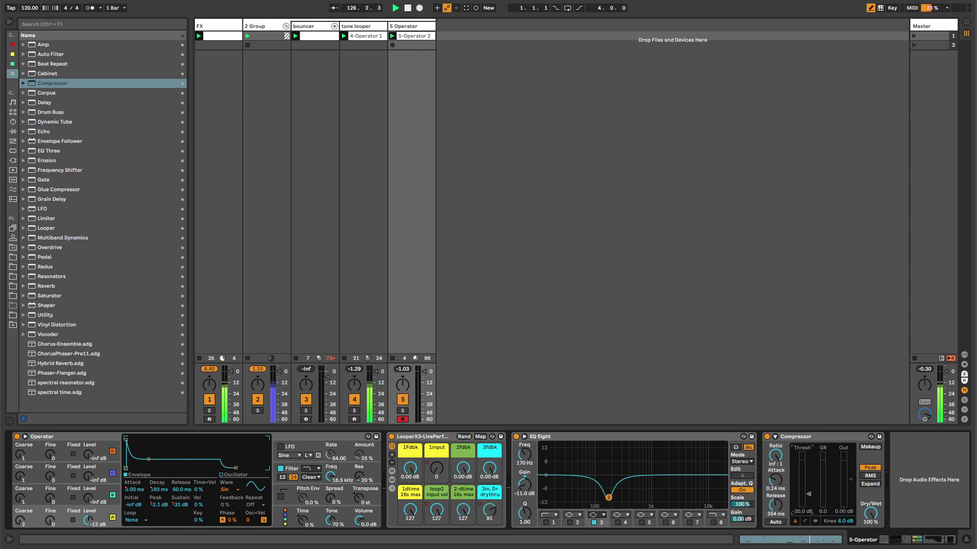
pyautogui.moveTo(798, 437); pyautogui.dragTo(368, 114)
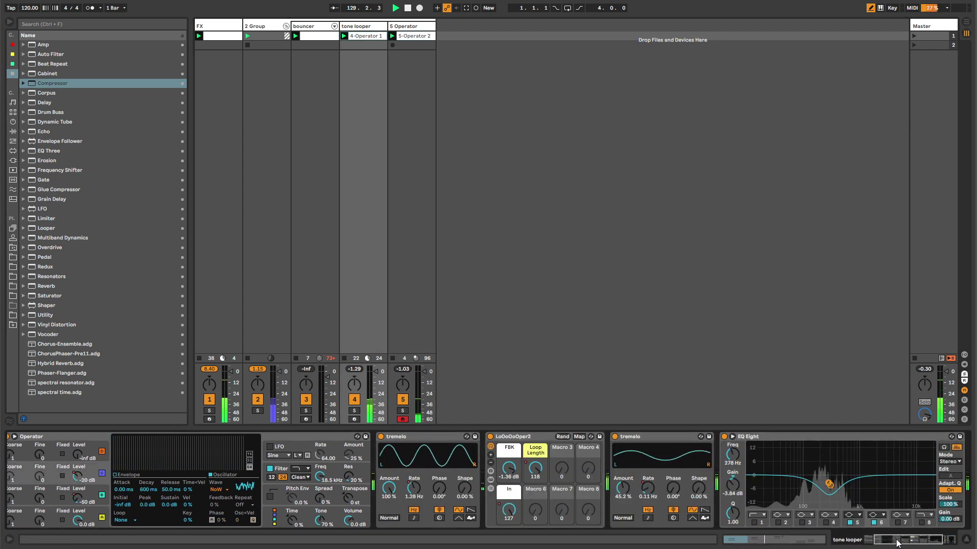
pyautogui.moveTo(897, 543); pyautogui.dragTo(911, 542)
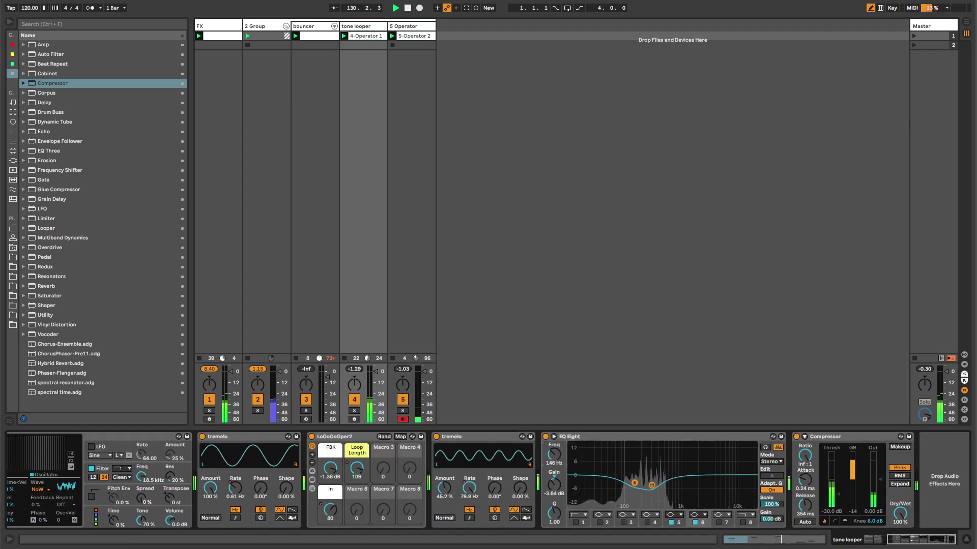
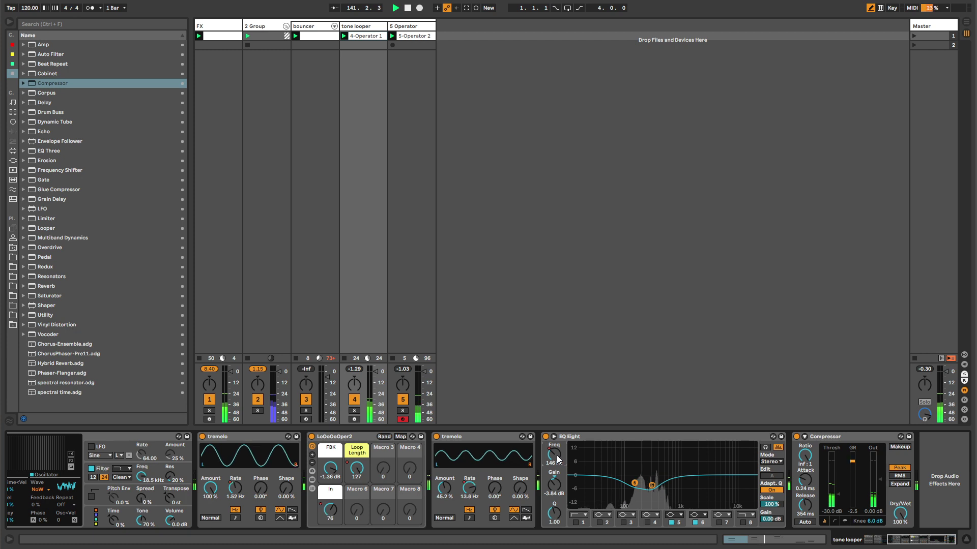
# Step: Draw a freehand curve for EQ Eight's band 6 Frequency over about the first two bars of the 4-Operator 1 clip
pyautogui.hotkey('shift', 'Tab')
pyautogui.click(341, 488)
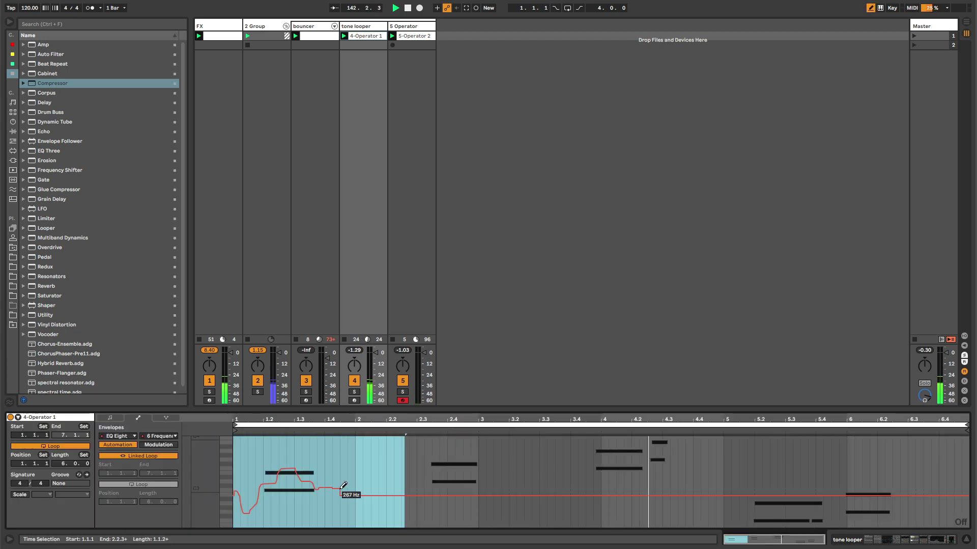
pyautogui.press('b')
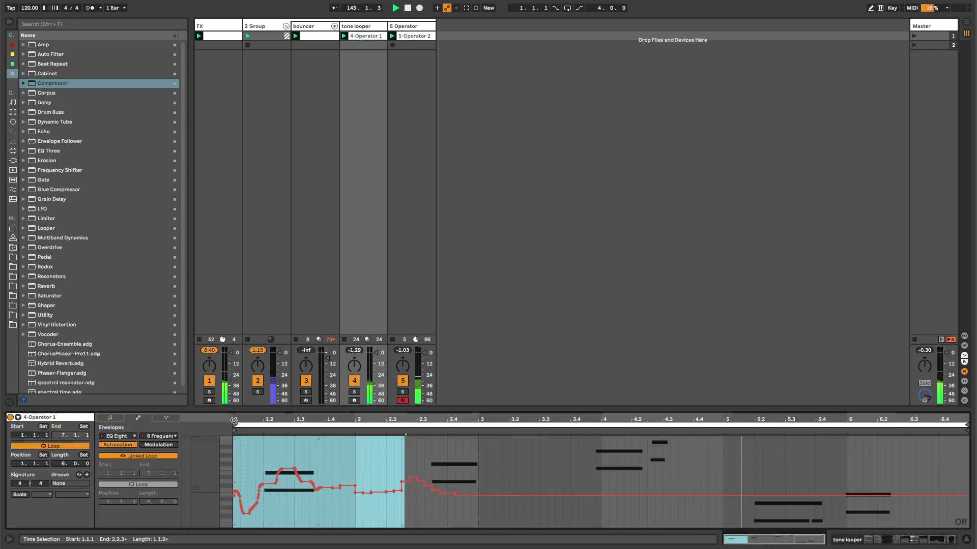
# Step: Unlink the band 6 Frequency loop, start it at 1.1.3, shorten it to end at 2.4.4 and simplify its envelope
pyautogui.click(172, 457)
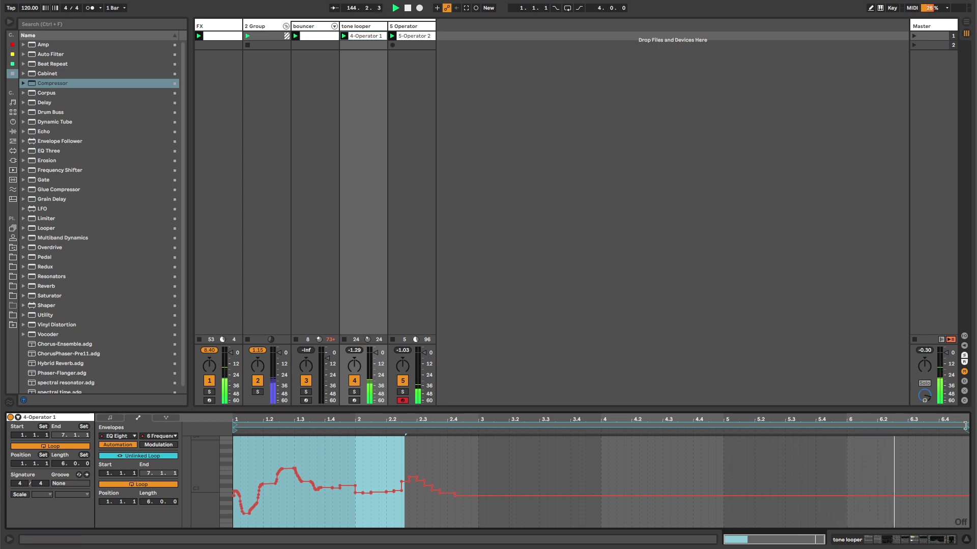
pyautogui.moveTo(965, 425); pyautogui.dragTo(475, 435)
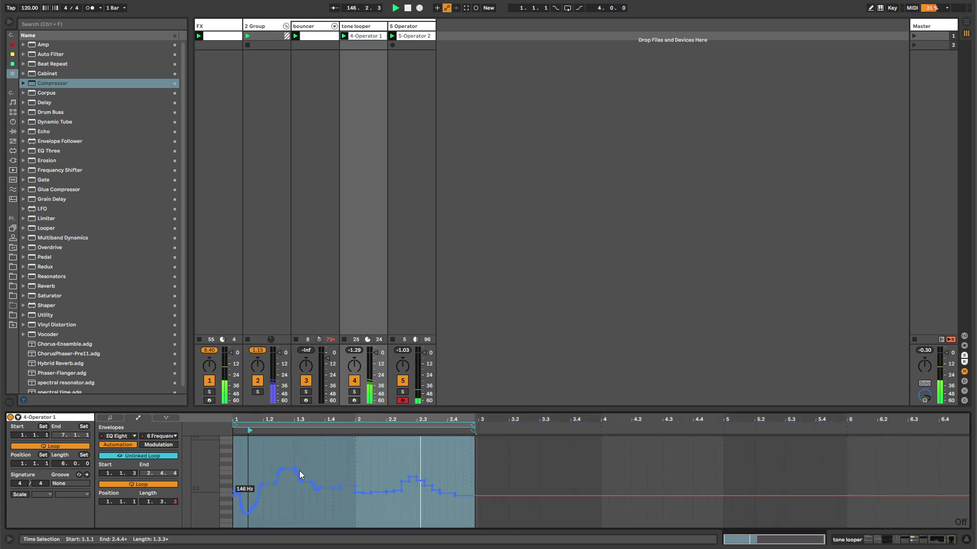
pyautogui.moveTo(299, 471); pyautogui.dragTo(301, 457)
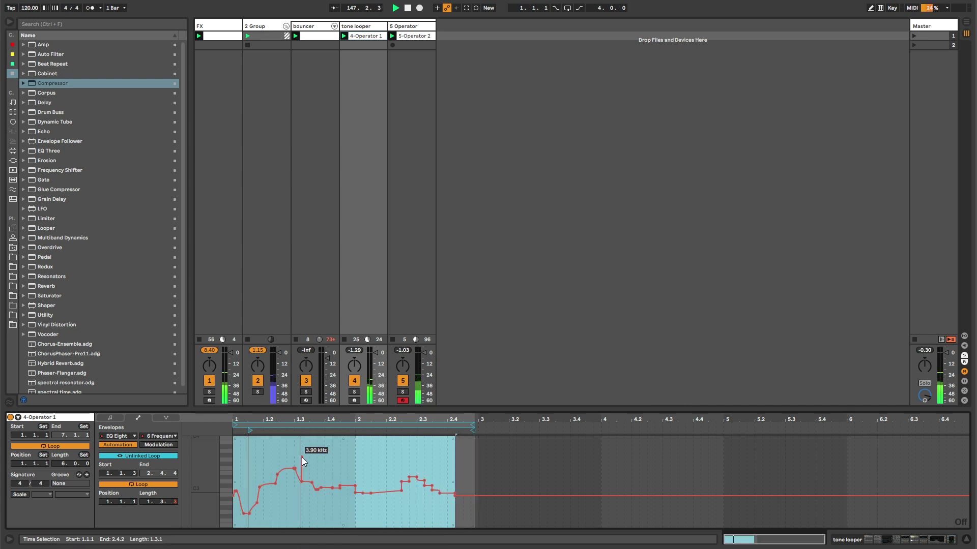
# Step: Show EQ Eight's band 3 Frequency automation in the 5-Operator 2 clip and unlink its loop
pyautogui.click(402, 26)
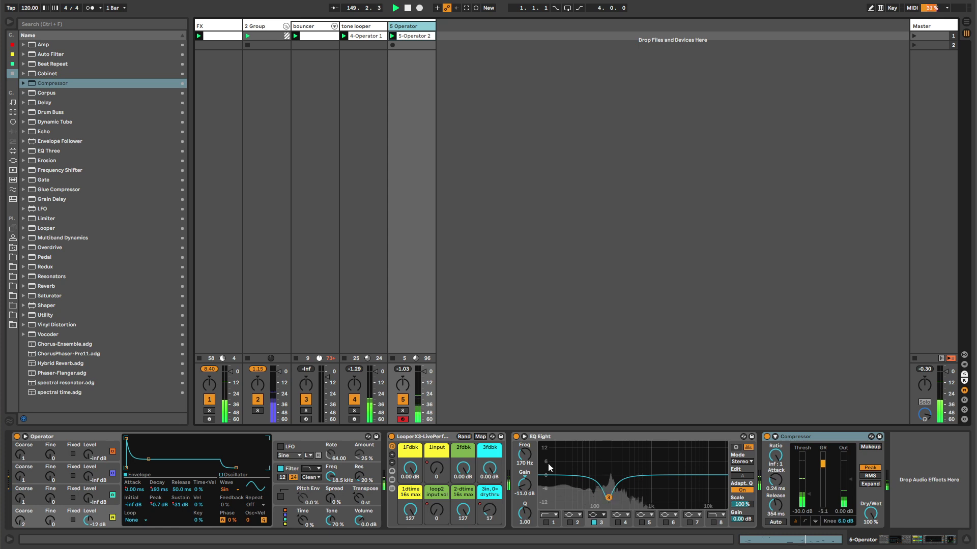
pyautogui.click(524, 455)
pyautogui.hotkey('shift', 'Tab')
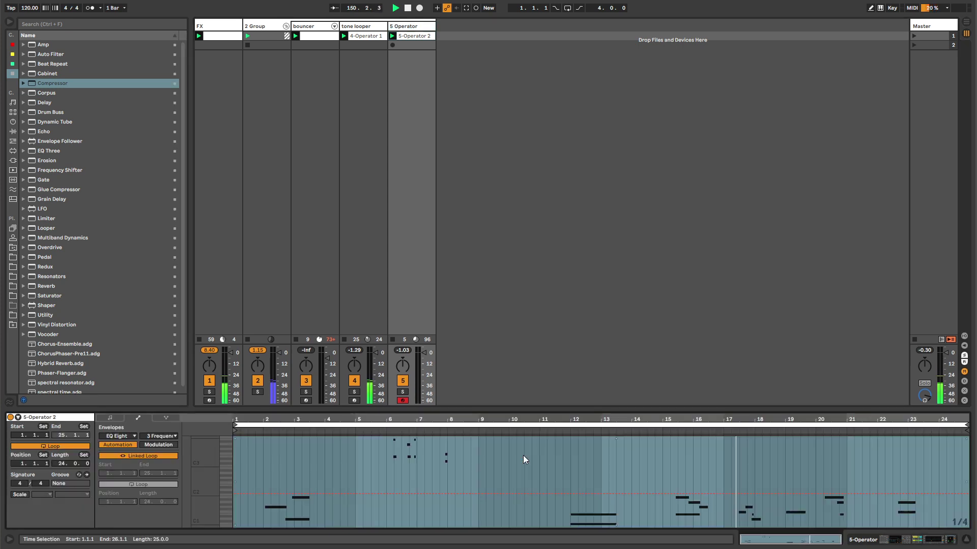
pyautogui.click(120, 454)
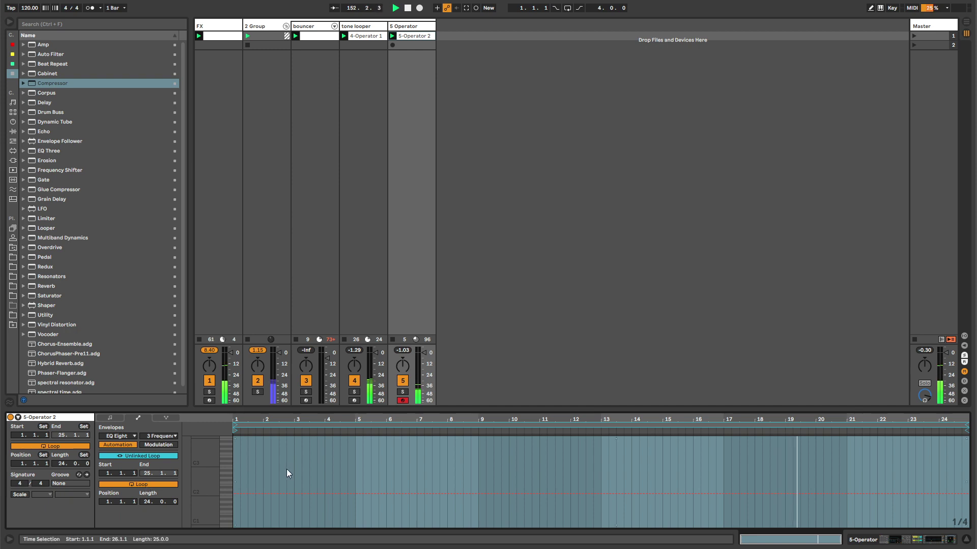
# Step: Set the unlinked band 3 Frequency automation to start at 7.4.1 and shorten its loop to about 21 bars
pyautogui.moveTo(267, 411); pyautogui.dragTo(268, 430)
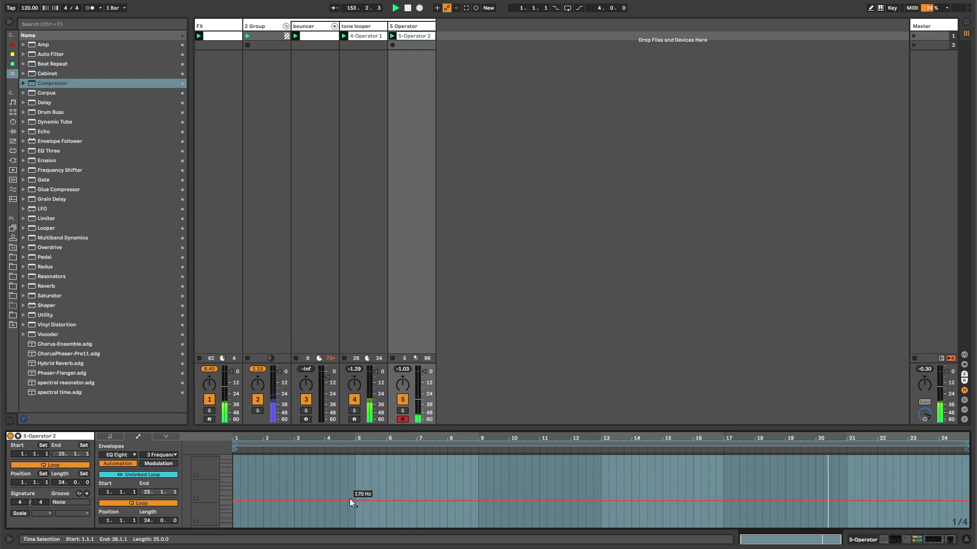
pyautogui.click(140, 475)
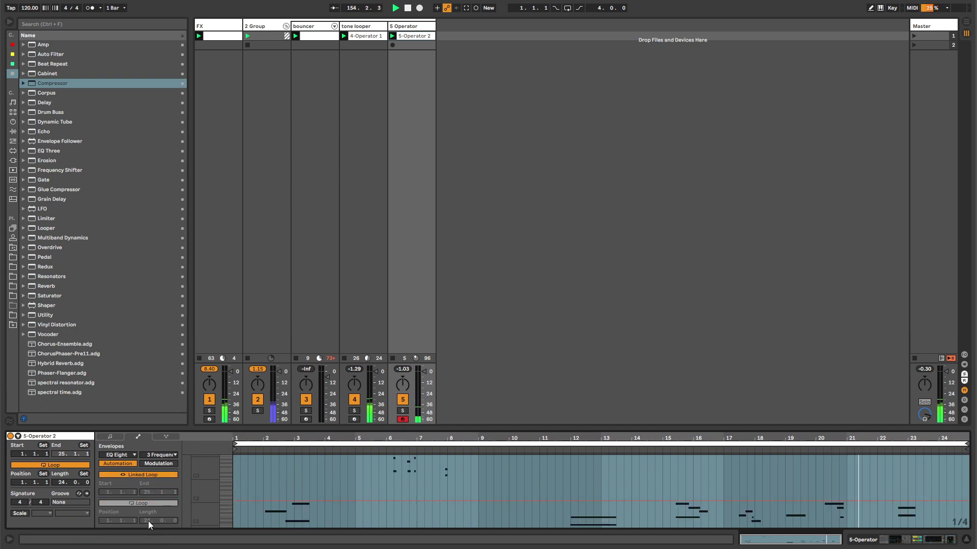
pyautogui.moveTo(148, 521); pyautogui.dragTo(148, 511)
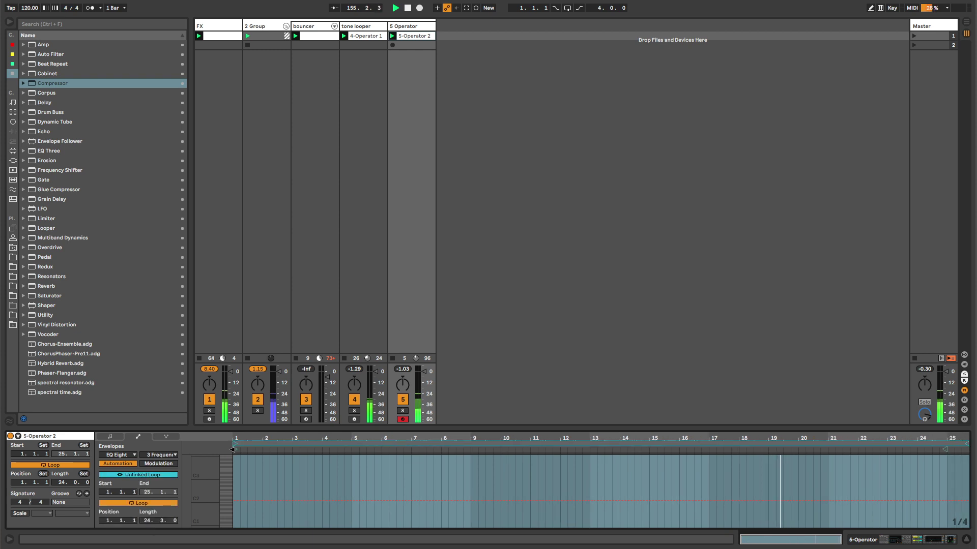
pyautogui.moveTo(233, 449); pyautogui.dragTo(436, 450)
pyautogui.moveTo(967, 443); pyautogui.dragTo(861, 444)
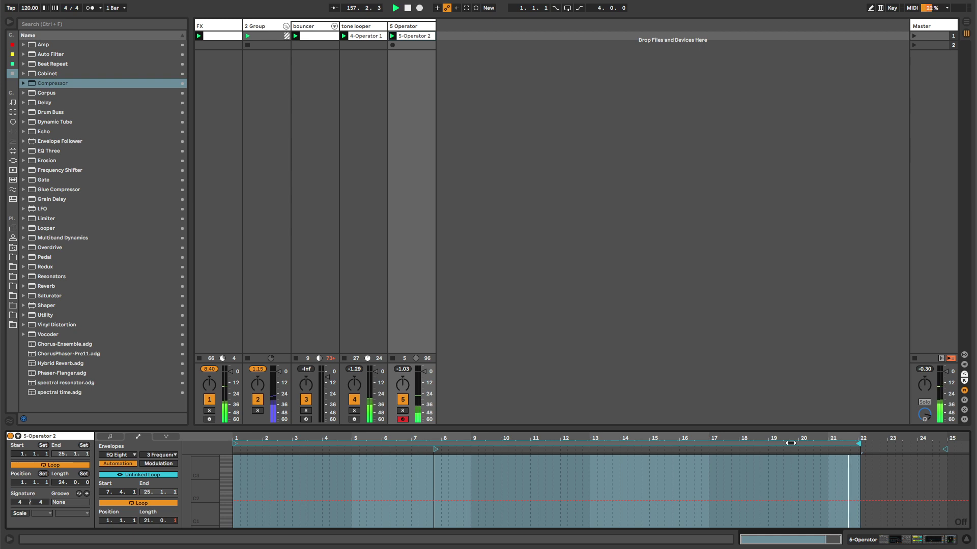
pyautogui.hotkey('shift', 'Tab')
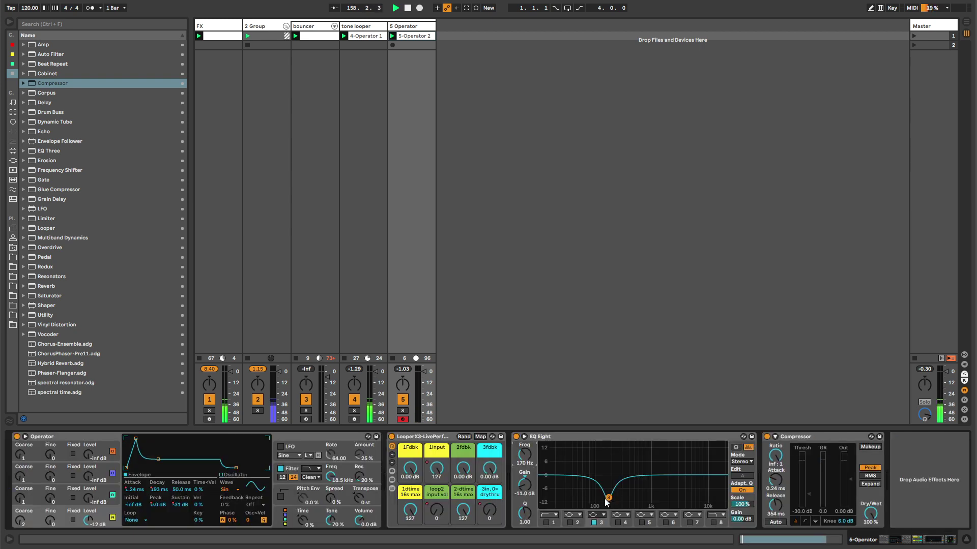
# Step: Set the gain of EQ Eight's band 3 on the 5 Operator track to -6.07 dB
pyautogui.moveTo(606, 503); pyautogui.dragTo(607, 491)
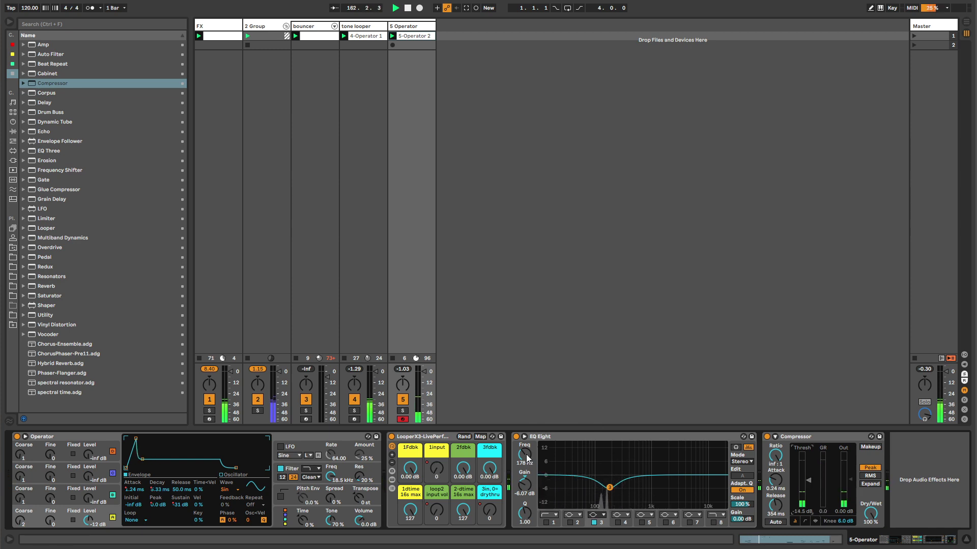
# Step: Add a Utility after FX-Chonker on the FX track and set its gain to 10.6 dB
pyautogui.click(219, 26)
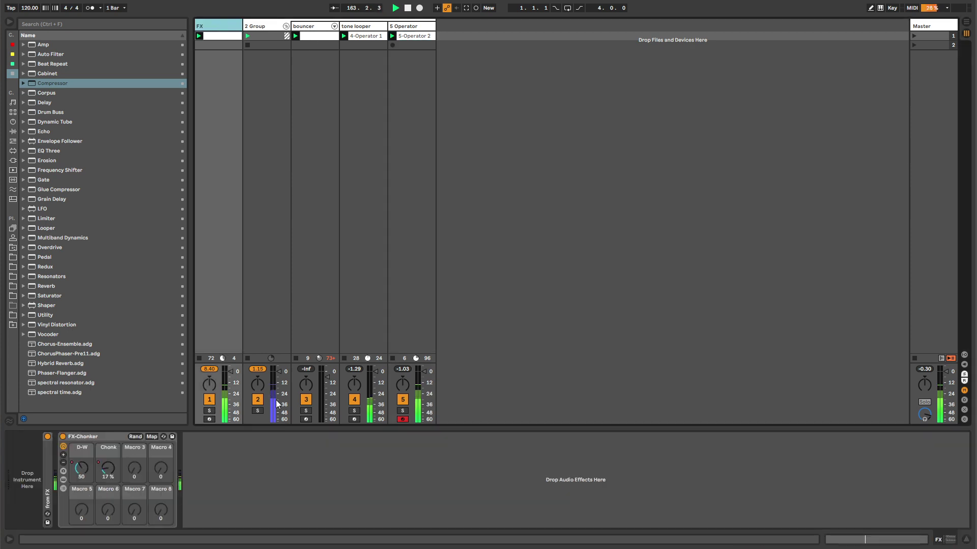
pyautogui.hotkey('ctrl', 'f')
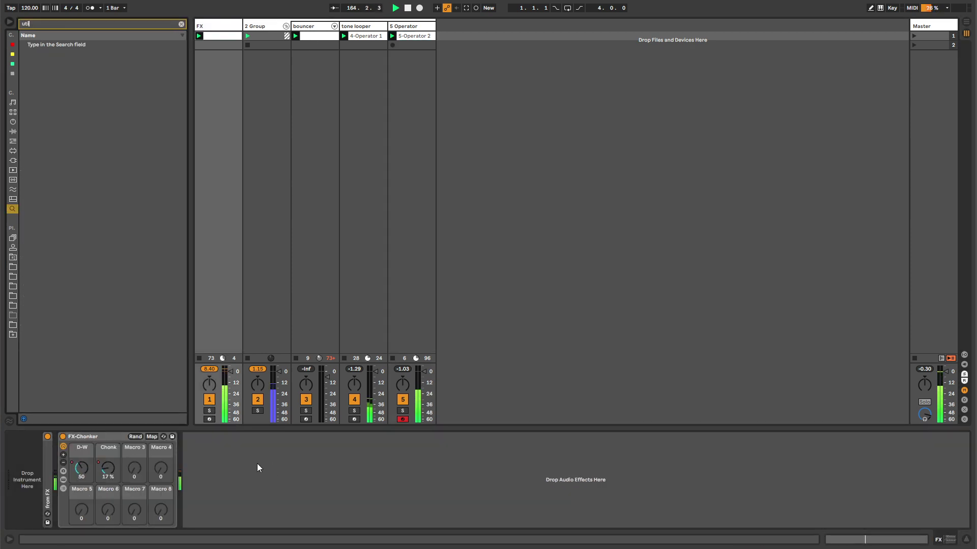
pyautogui.write('utility')
pyautogui.press('Return')
pyautogui.moveTo(236, 468); pyautogui.dragTo(236, 448)
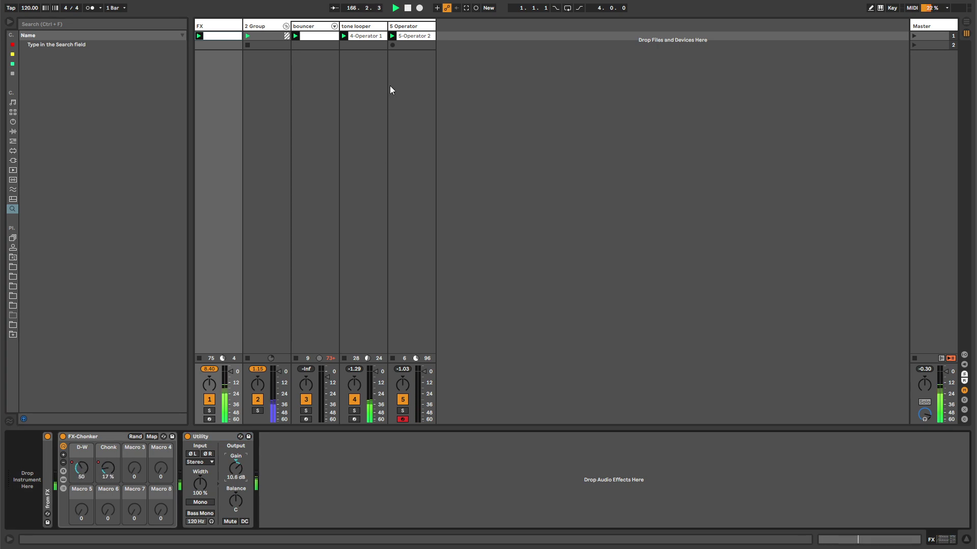
# Step: Disarm the 5 Operator track, record movements of EQ Eight's band 3 Frequency as automation and relaunch its clip
pyautogui.click(404, 26)
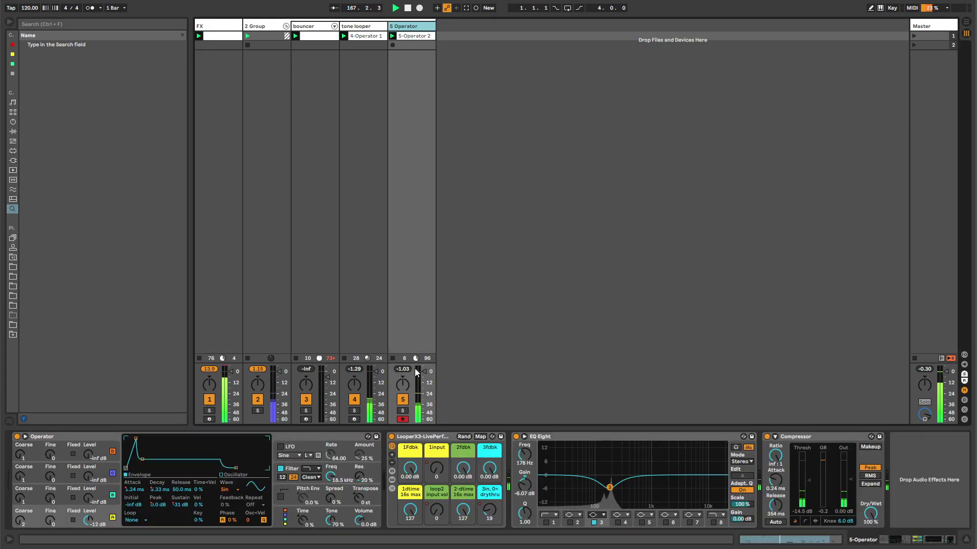
pyautogui.click(404, 419)
pyautogui.click(412, 45)
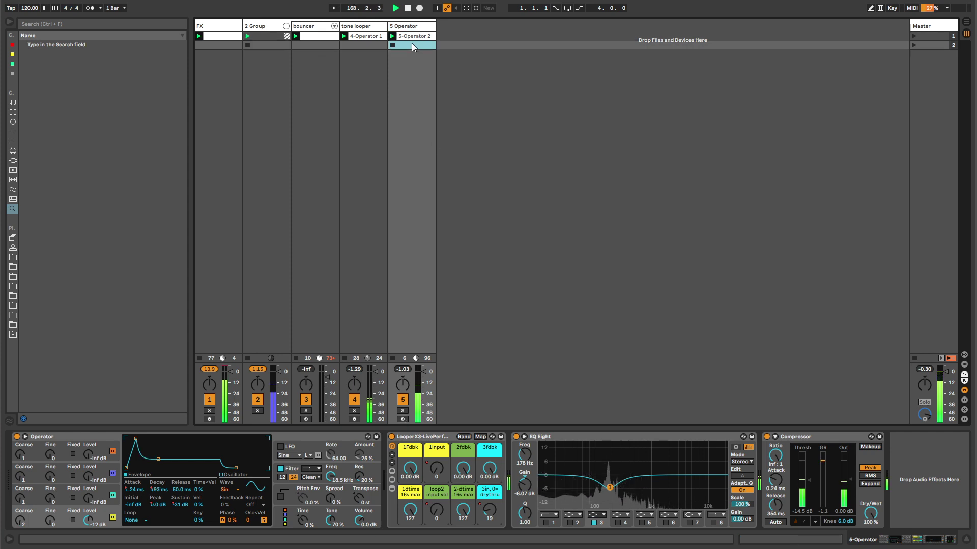
pyautogui.click(410, 28)
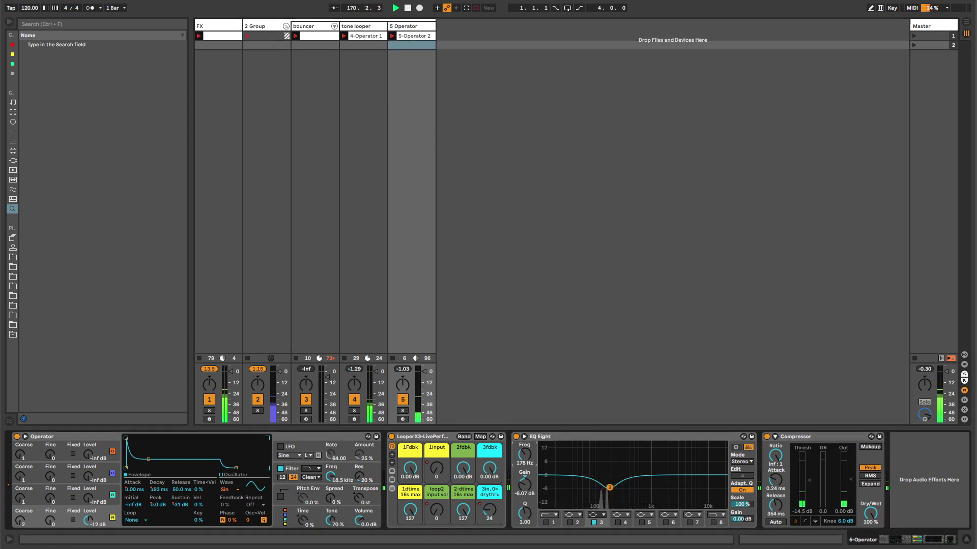
pyautogui.moveTo(524, 454)
pyautogui.mouseDown()
pyautogui.moveTo(524, 418)
pyautogui.moveTo(527, 455)
pyautogui.mouseUp()
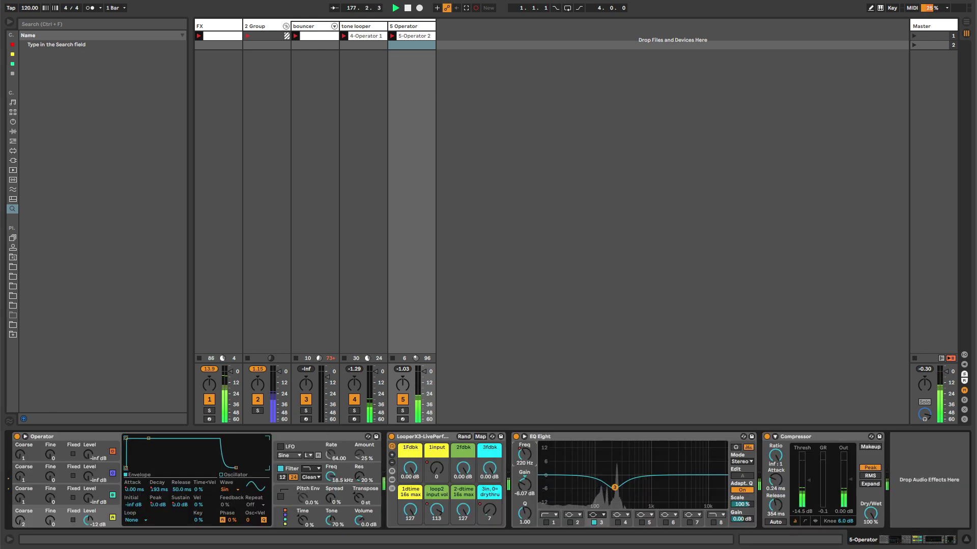
pyautogui.click(393, 37)
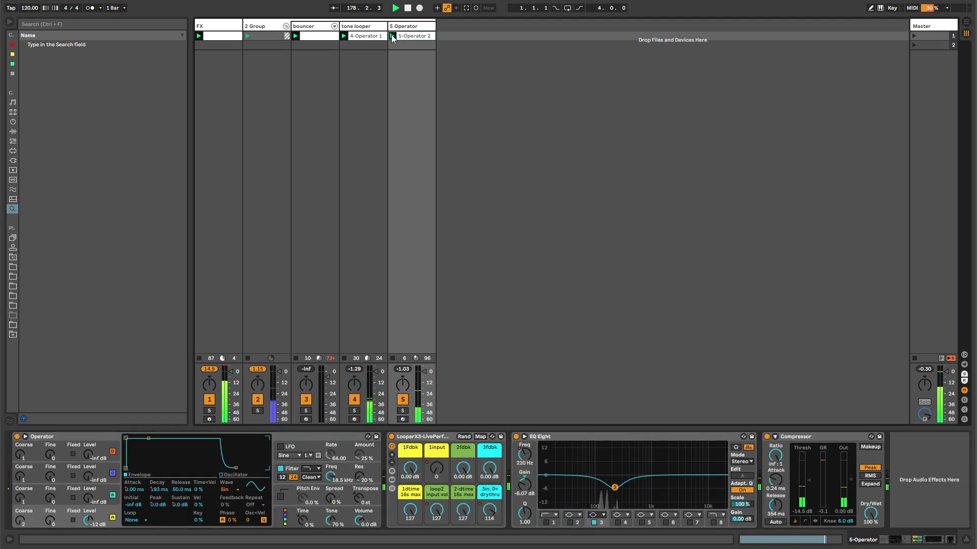
# Step: Set the unlinked band 3 Frequency loop in 5-Operator 2 to position 13.2.3 and length 5.3.0, and simplify its envelope
pyautogui.hotkey('shift', 'Tab')
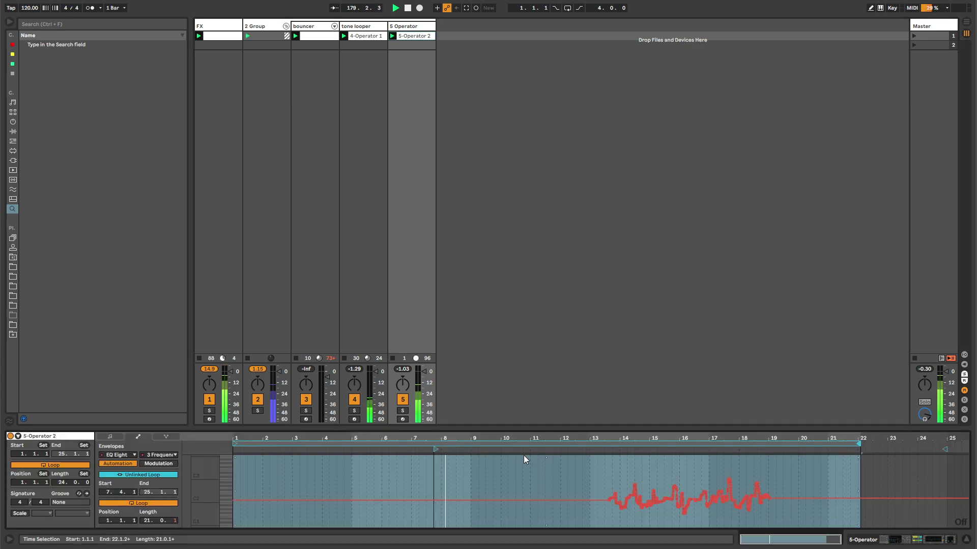
pyautogui.moveTo(234, 478); pyautogui.dragTo(601, 480)
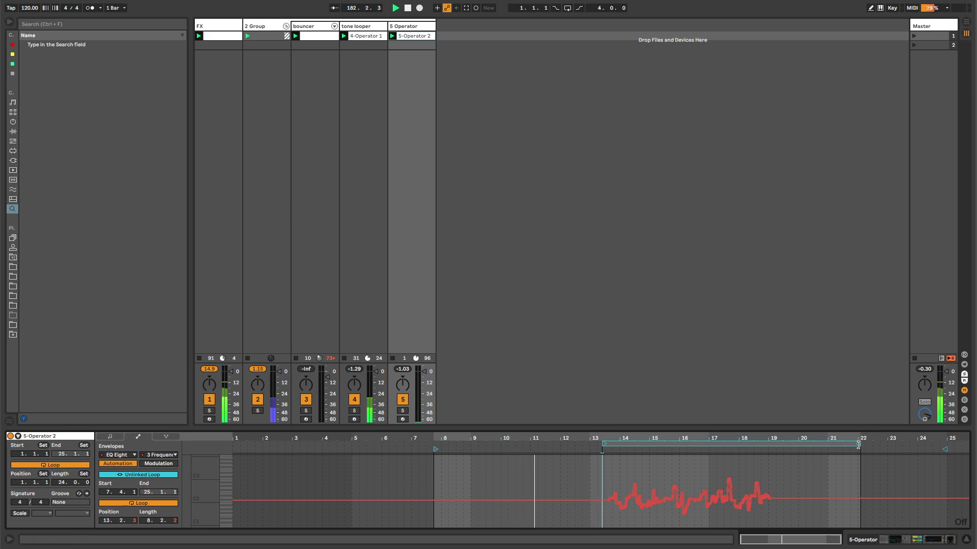
pyautogui.moveTo(860, 452); pyautogui.dragTo(772, 456)
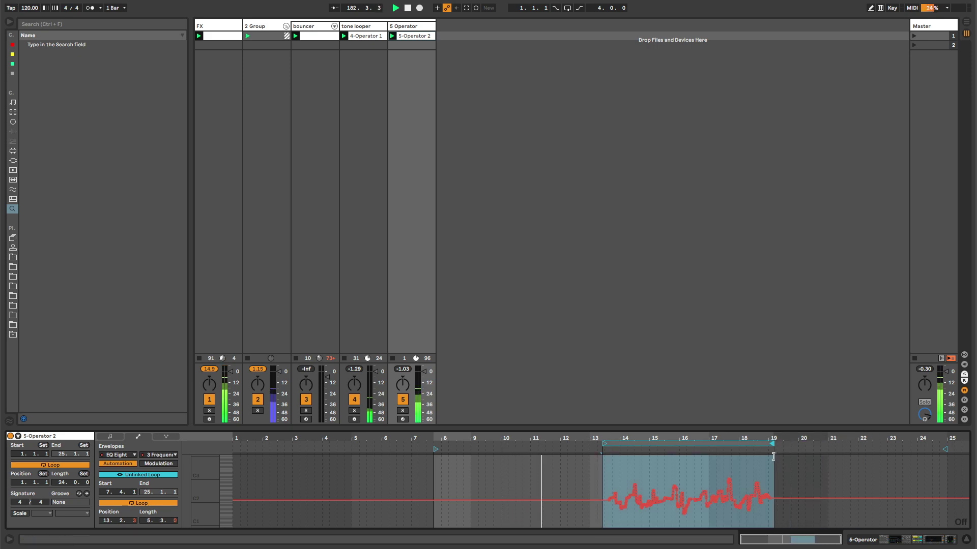
pyautogui.rightClick(699, 470)
pyautogui.click(657, 467)
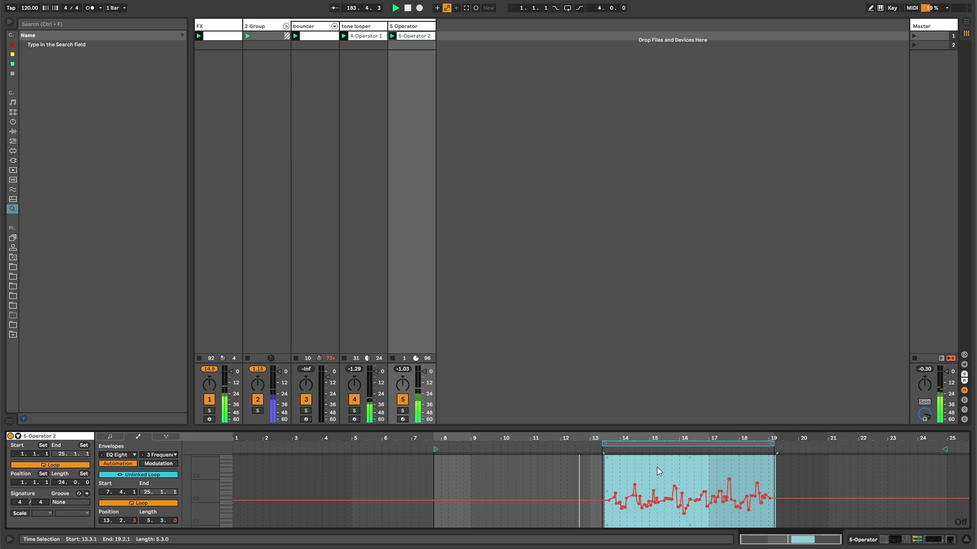
# Step: Enable EQ Eight's band 4 at 245 Hz and -8.55 dB, and set the Compressor's release to 174 ms and threshold to -21.3 dB
pyautogui.click(409, 27)
pyautogui.click(618, 523)
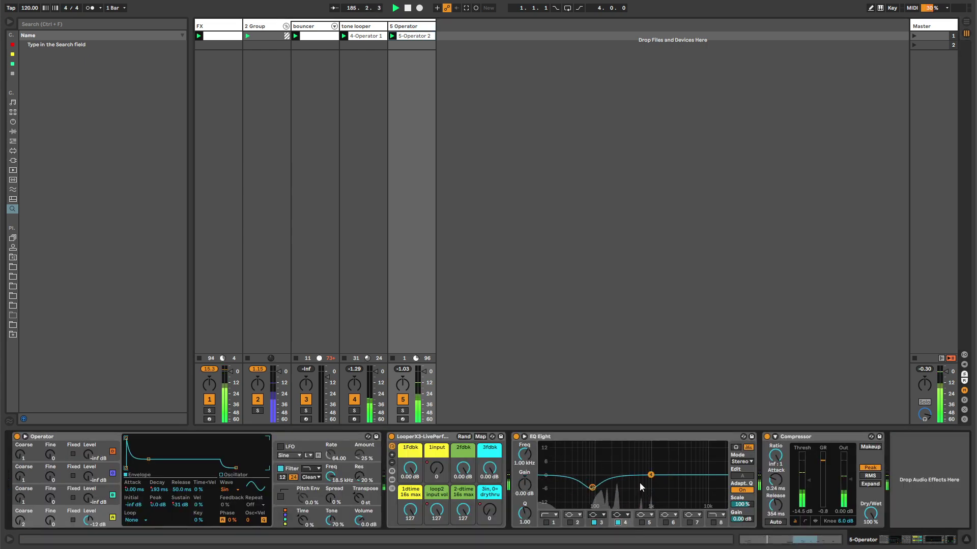
pyautogui.moveTo(650, 477); pyautogui.dragTo(617, 493)
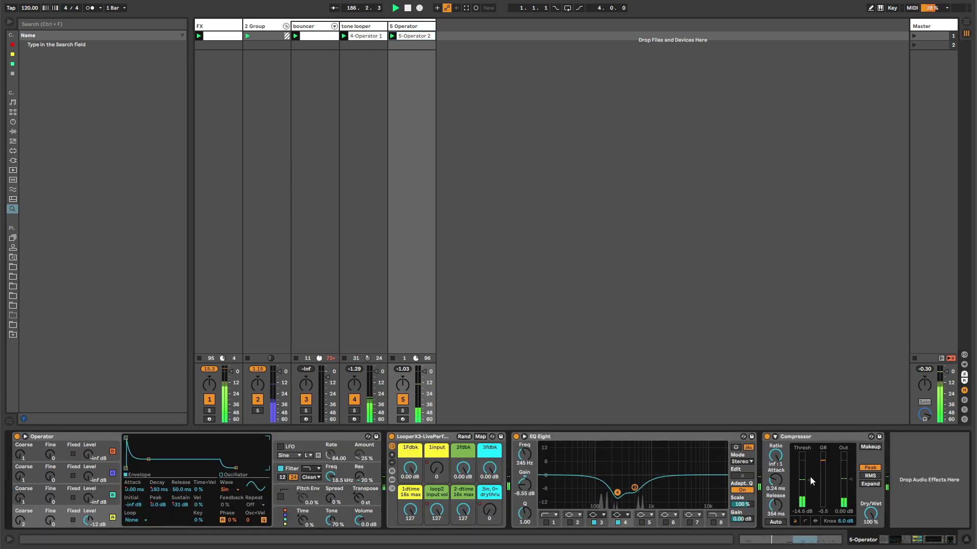
pyautogui.moveTo(775, 504); pyautogui.dragTo(775, 524)
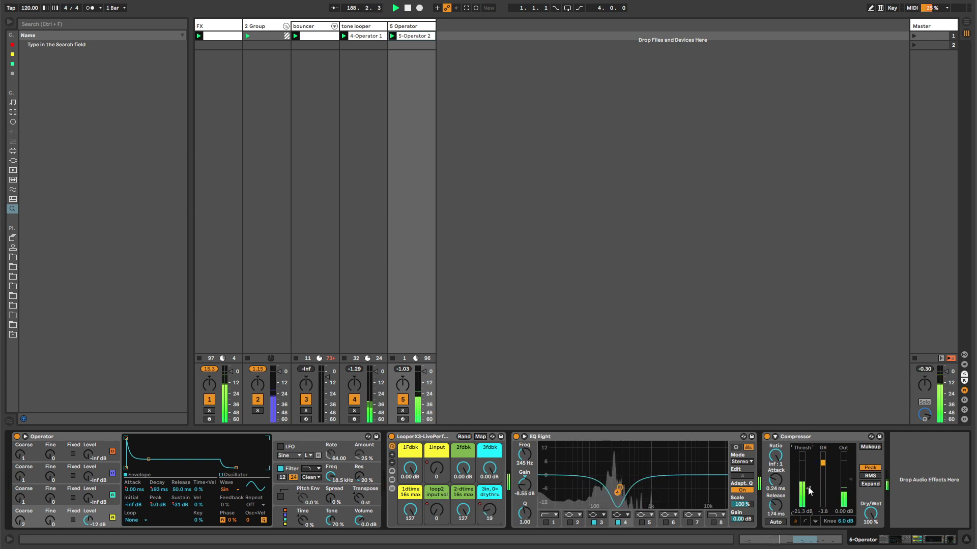
# Step: Show the bouncer track's instrument devices and relaunch its clip
pyautogui.click(310, 25)
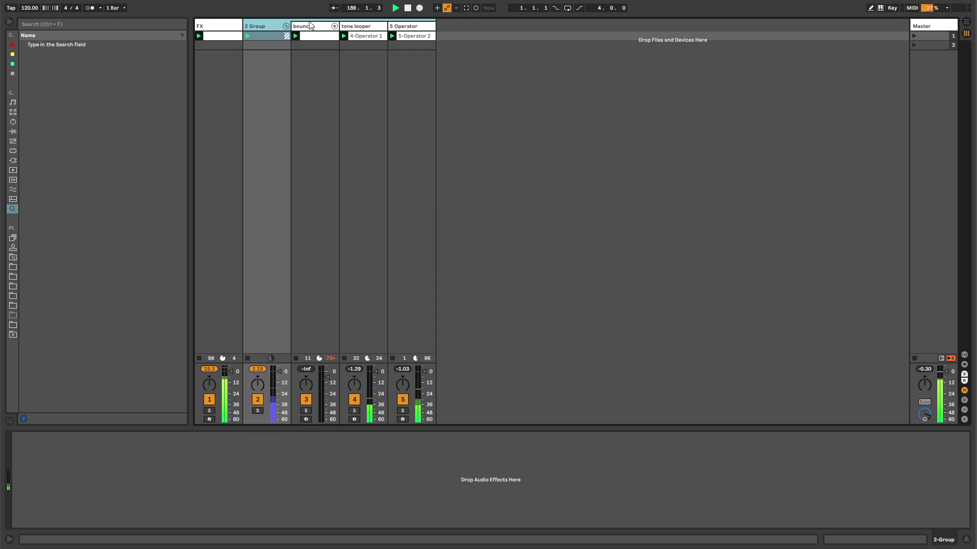
pyautogui.click(337, 83)
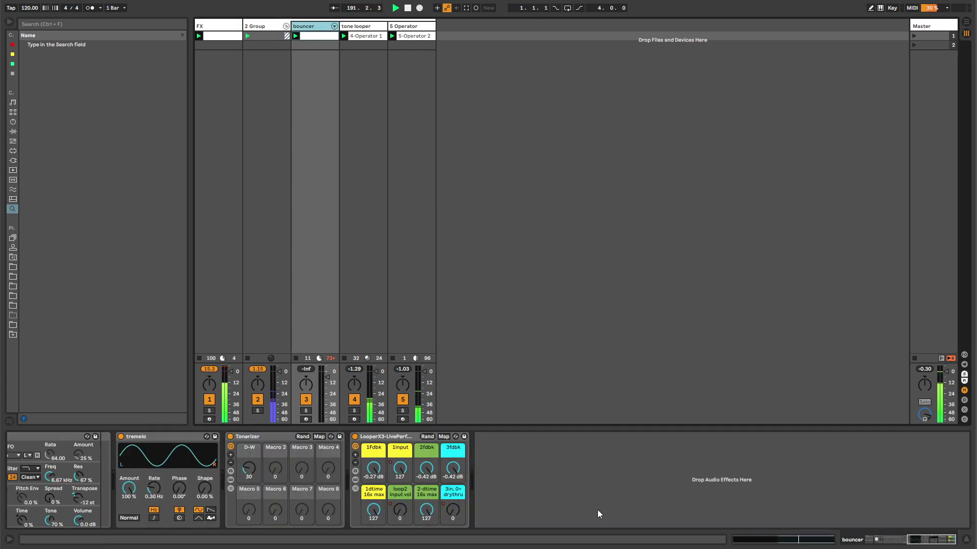
pyautogui.moveTo(910, 539); pyautogui.dragTo(869, 539)
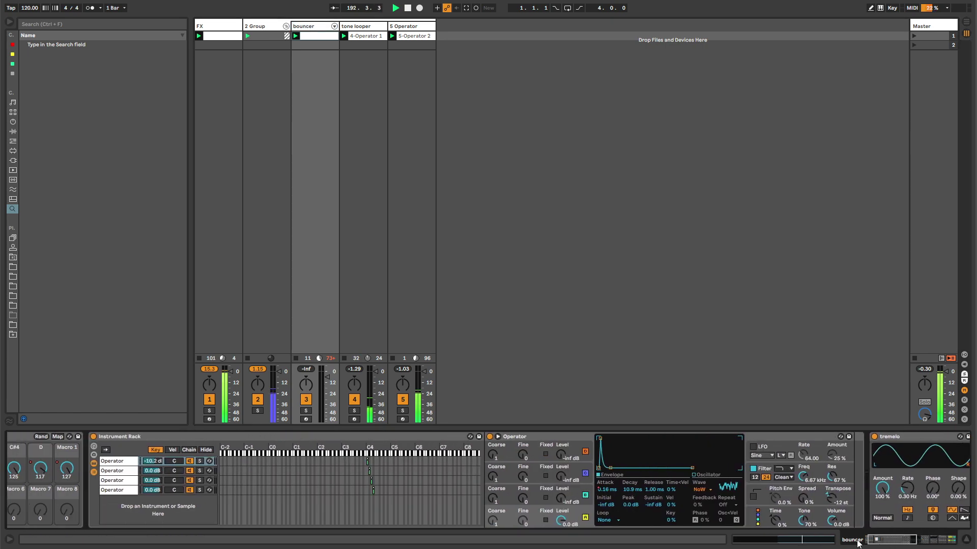
pyautogui.click(295, 36)
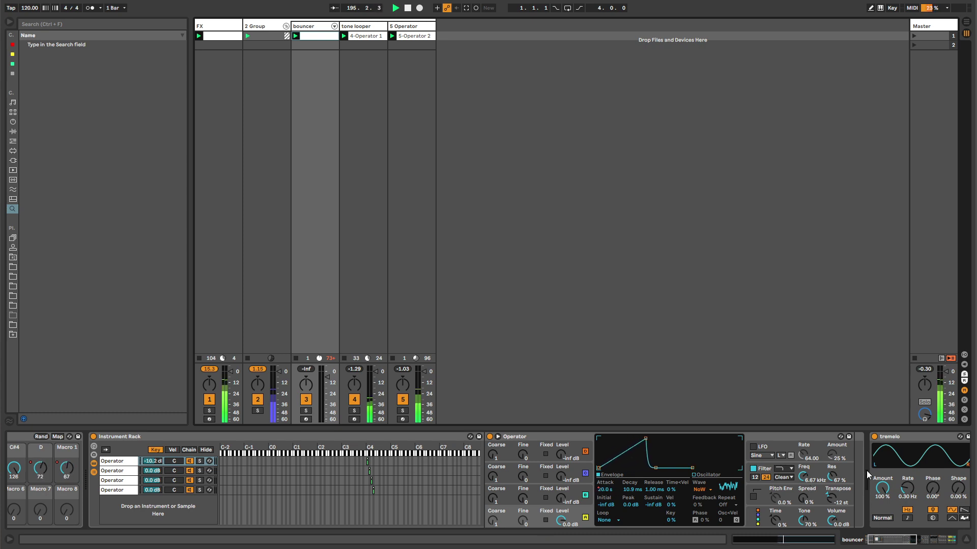
# Step: Examine the bouncyballer rack's C4 chain, including its note arpeger, Arpeggiator and gate devices
pyautogui.click(872, 535)
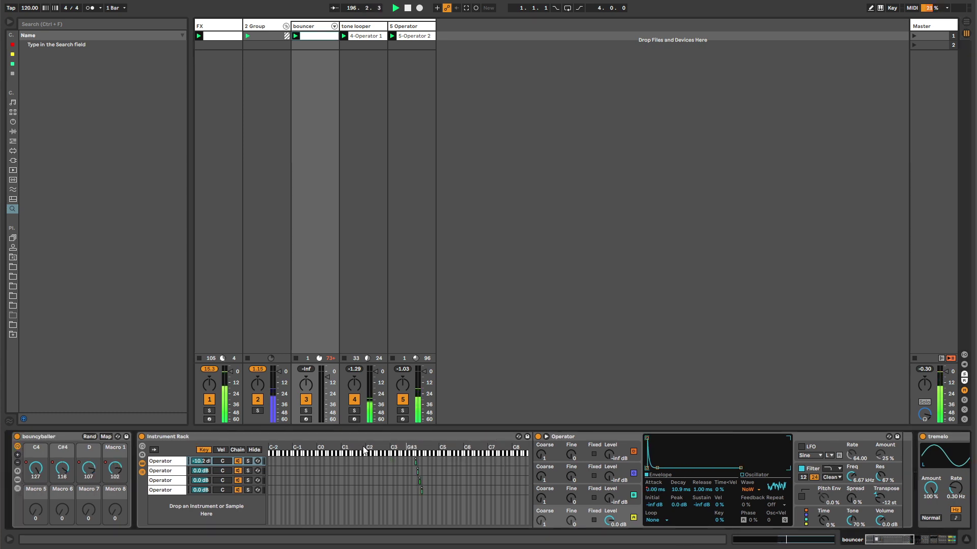
pyautogui.click(17, 487)
pyautogui.click(156, 463)
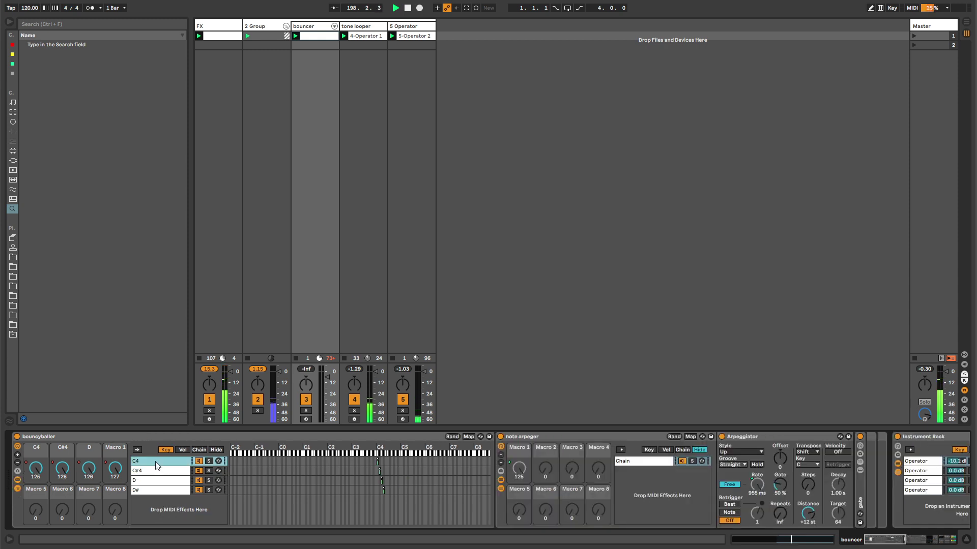
pyautogui.click(17, 487)
pyautogui.click(69, 435)
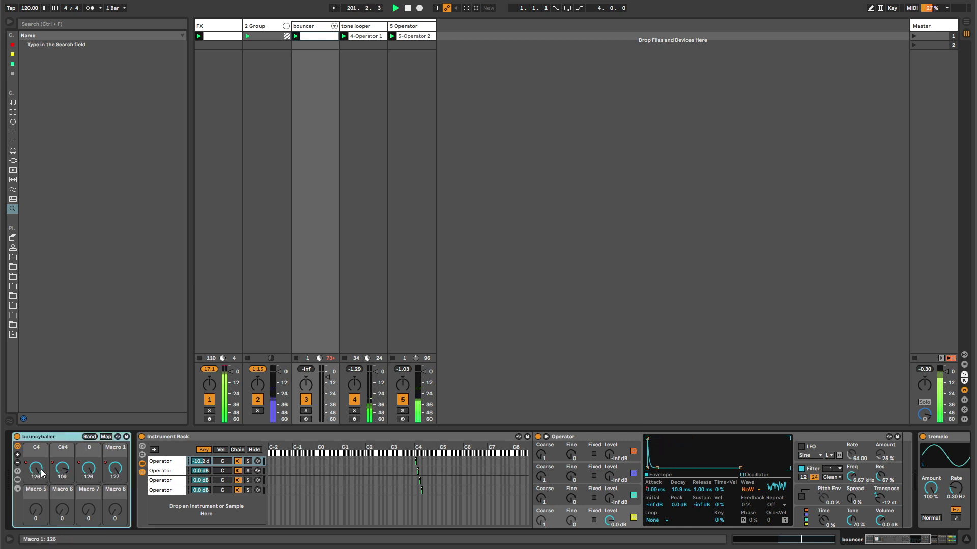
pyautogui.click(19, 487)
pyautogui.click(179, 466)
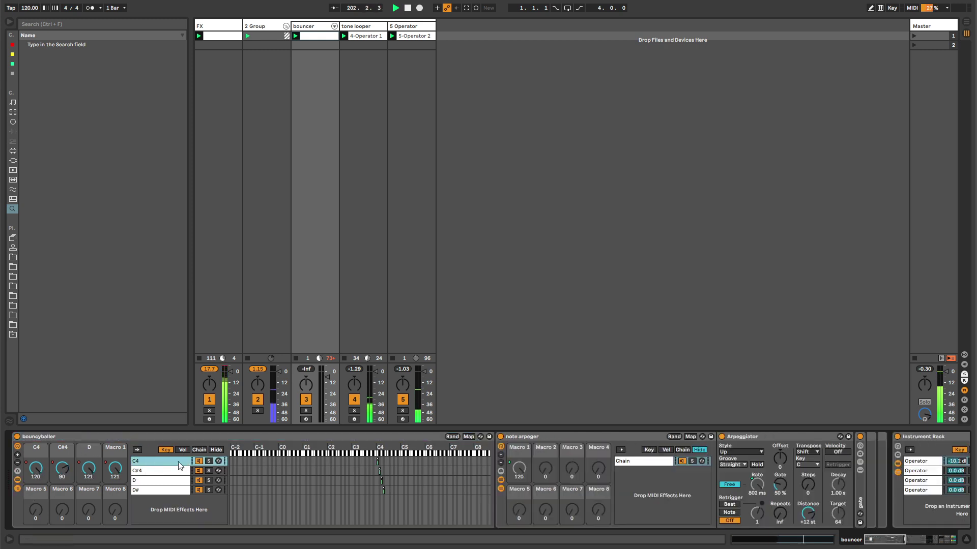
pyautogui.doubleClick(860, 490)
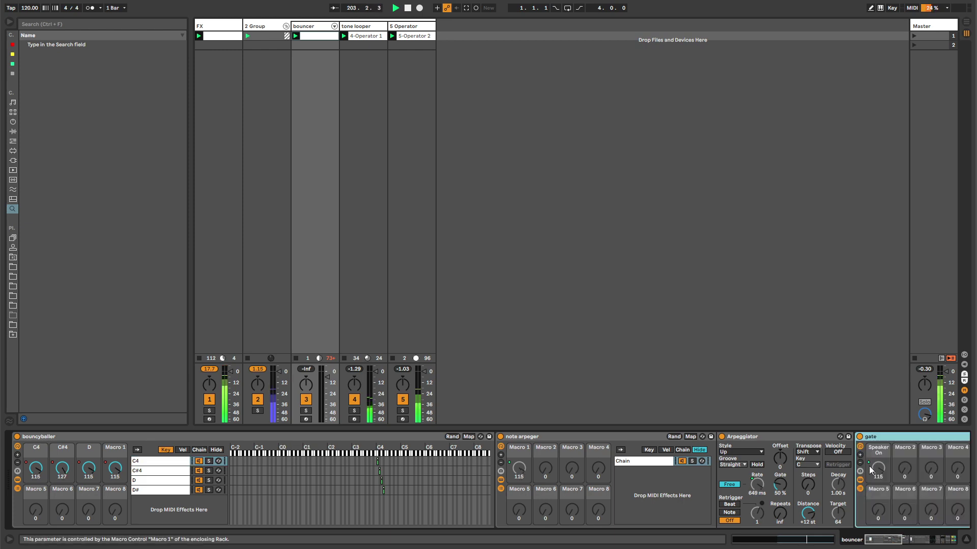
pyautogui.click(911, 541)
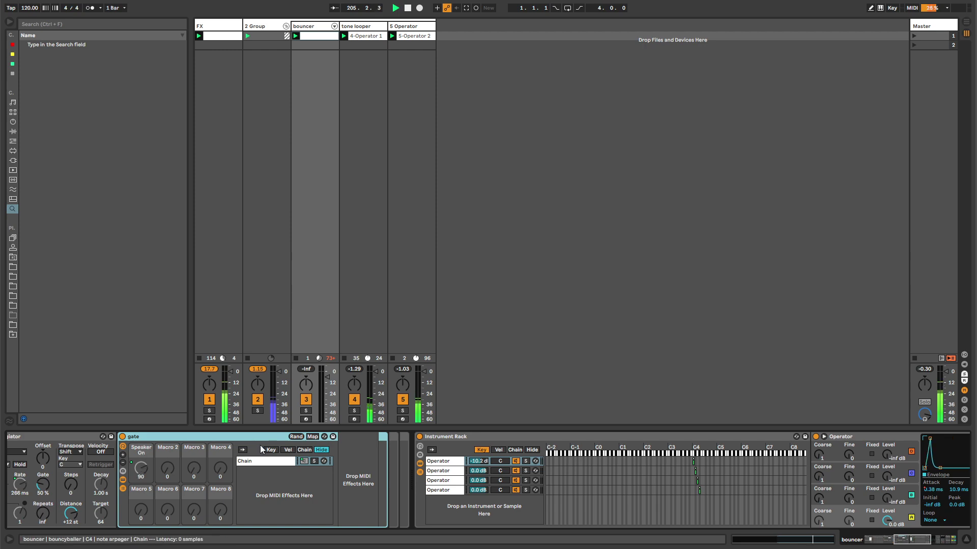
pyautogui.scroll(10, 702, 483)
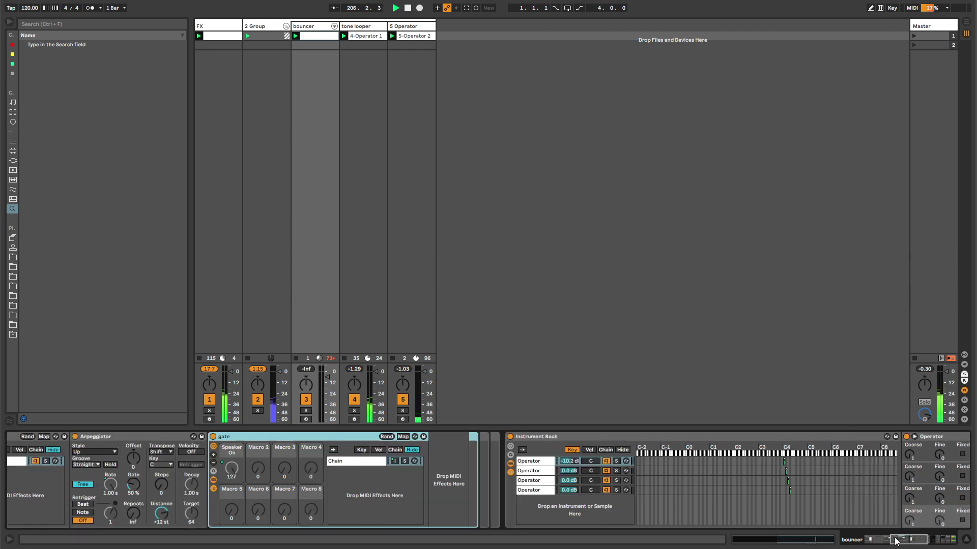
pyautogui.click(17, 487)
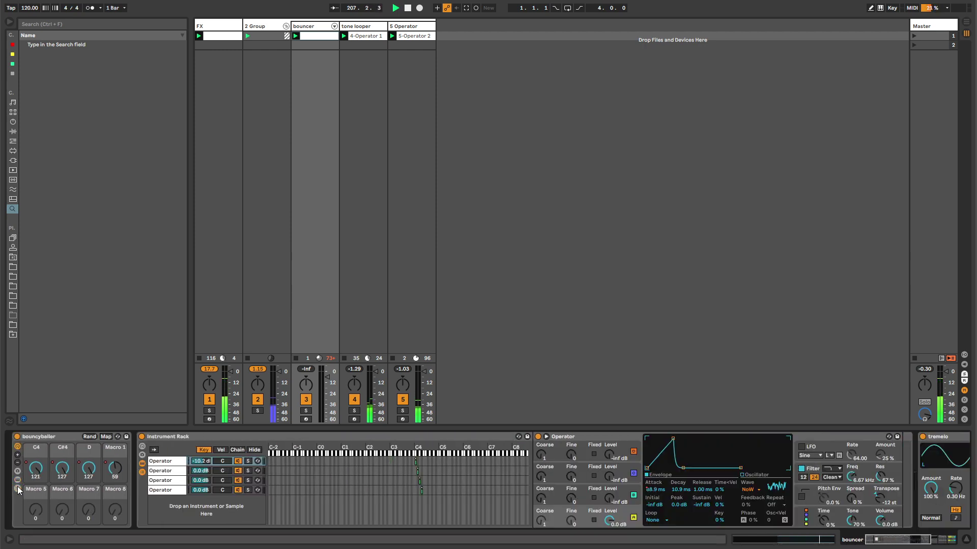
pyautogui.click(40, 437)
pyautogui.press('Delete')
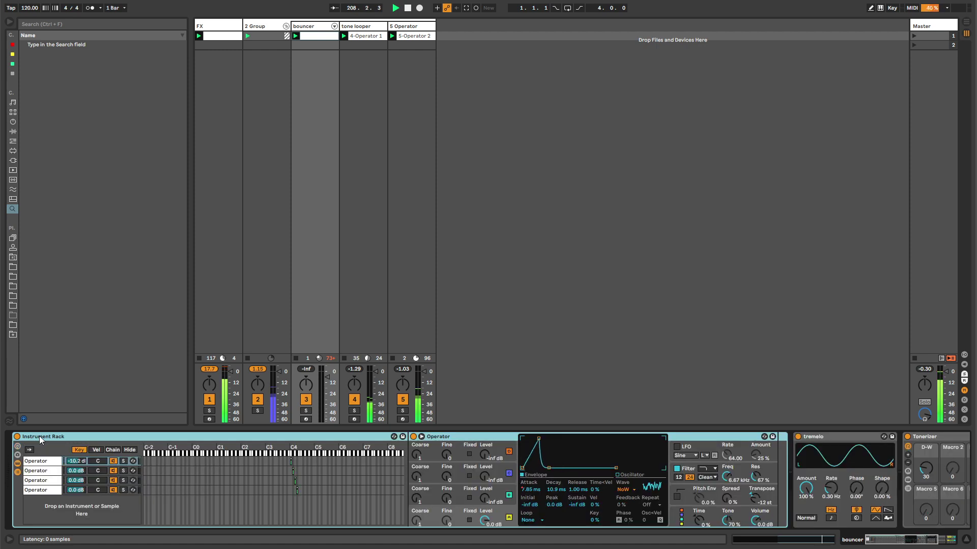
pyautogui.hotkey('ctrl', 'z')
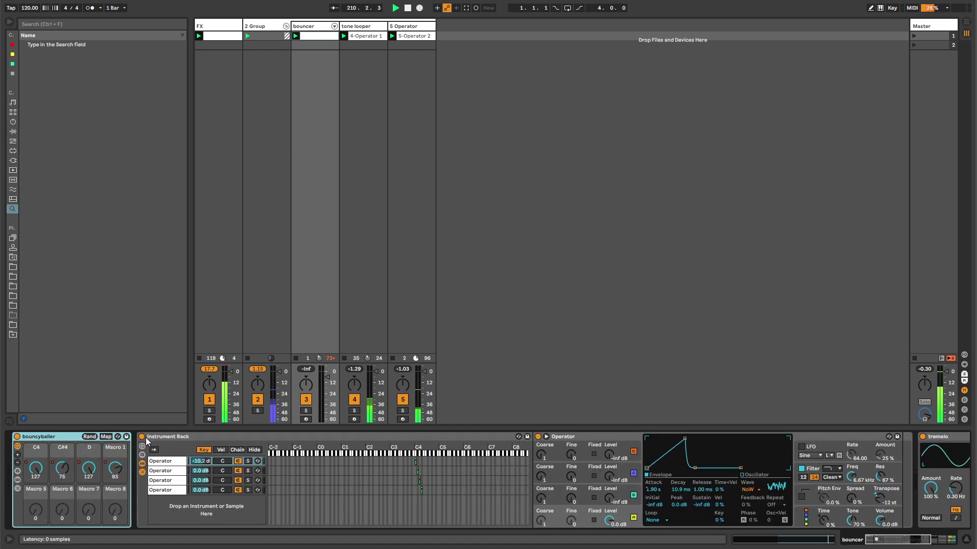
pyautogui.click(143, 473)
pyautogui.click(145, 473)
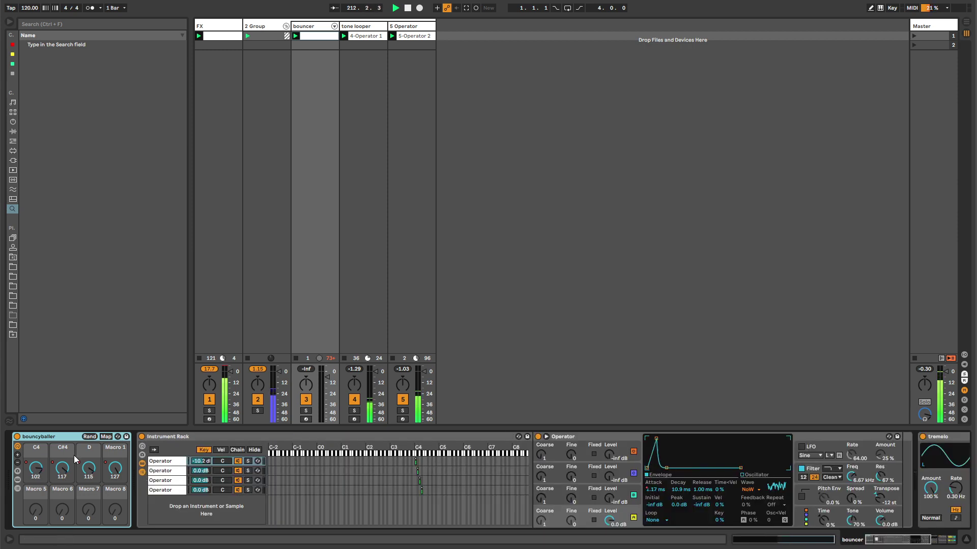
# Step: Show the devices in bouncyballer's C4 chain again and delete the whole bouncyballer rack from the bouncer track
pyautogui.click(18, 489)
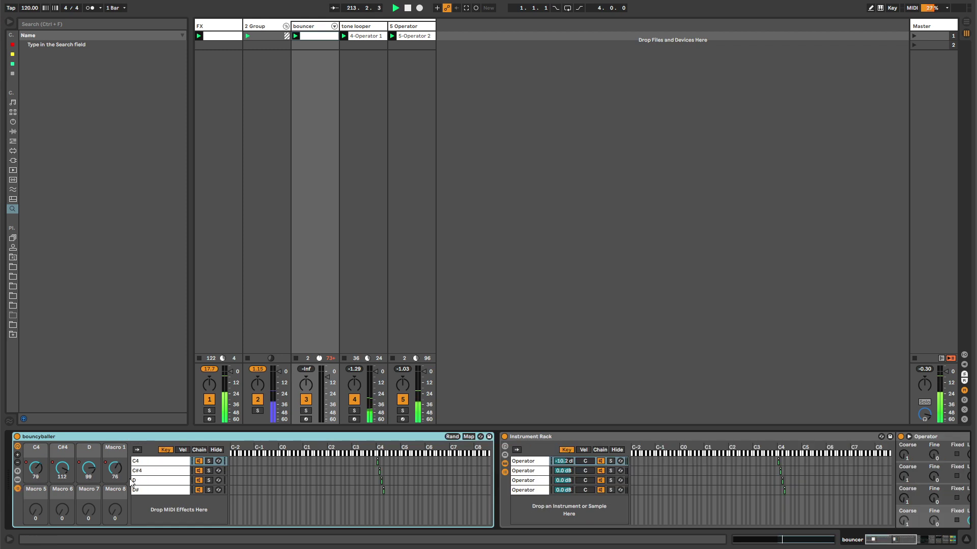
pyautogui.click(172, 462)
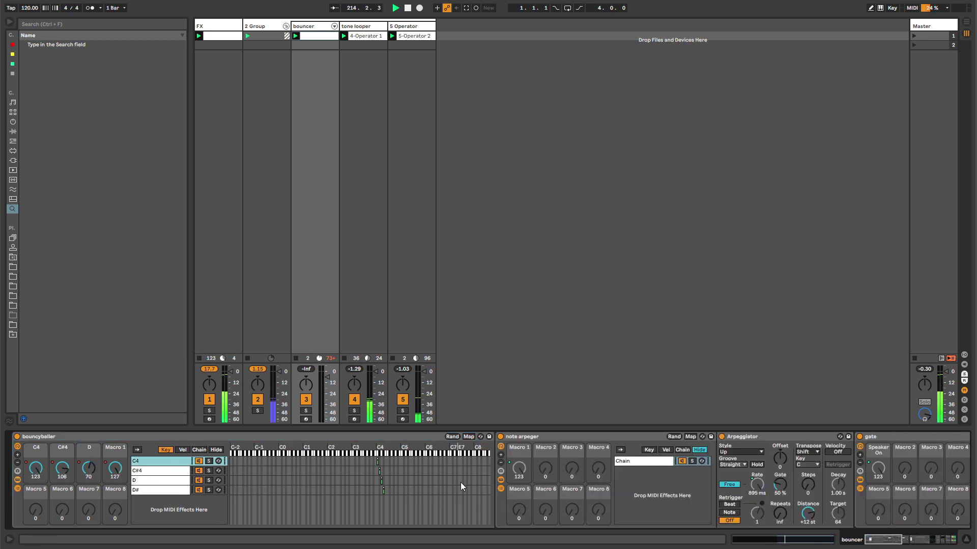
pyautogui.moveTo(873, 543)
pyautogui.mouseDown()
pyautogui.moveTo(882, 544)
pyautogui.moveTo(866, 541)
pyautogui.mouseUp()
pyautogui.click(62, 436)
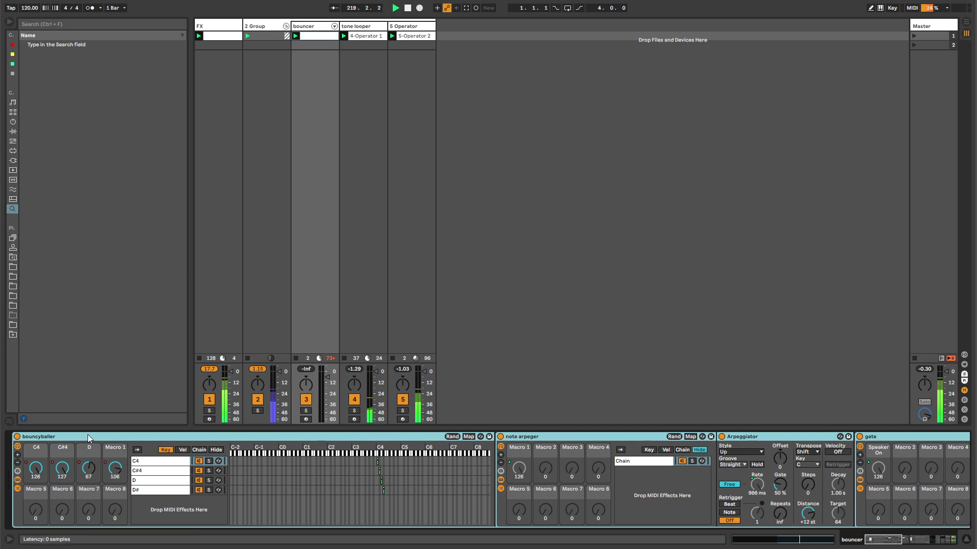
pyautogui.scroll(-5, 88, 434)
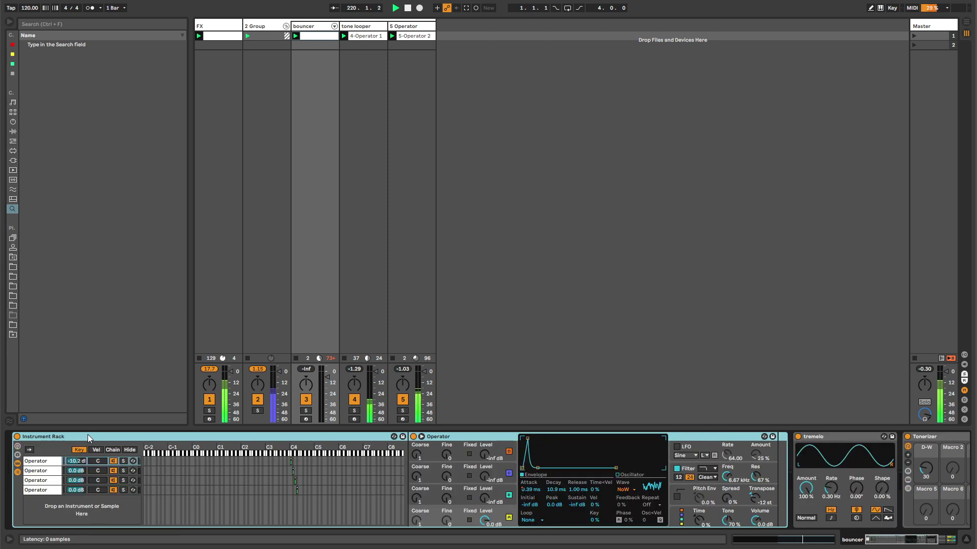
# Step: Remove the chain activator mapping (Speaker On) from the first macro of the gate rack in bouncyballer's C4 chain
pyautogui.scroll(5, 87, 435)
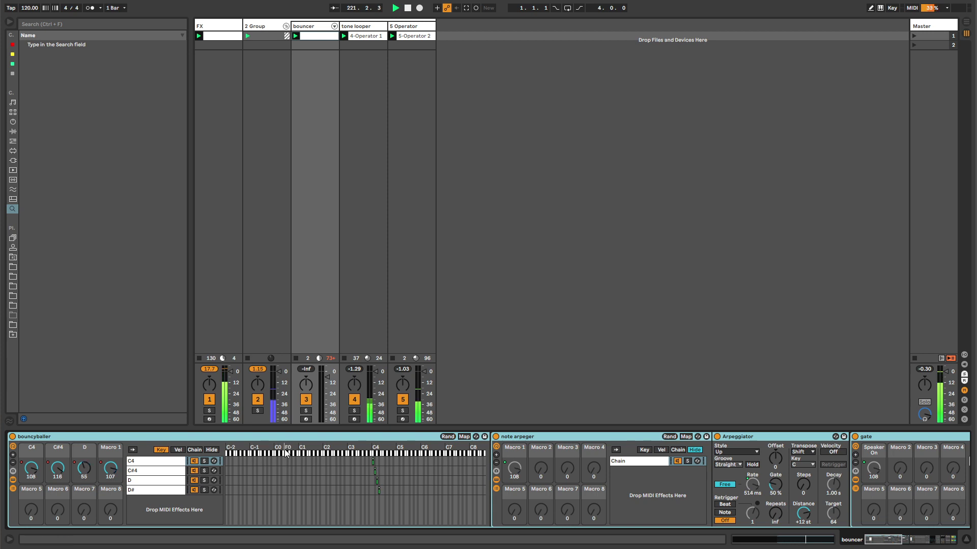
pyautogui.scroll(-5, 904, 543)
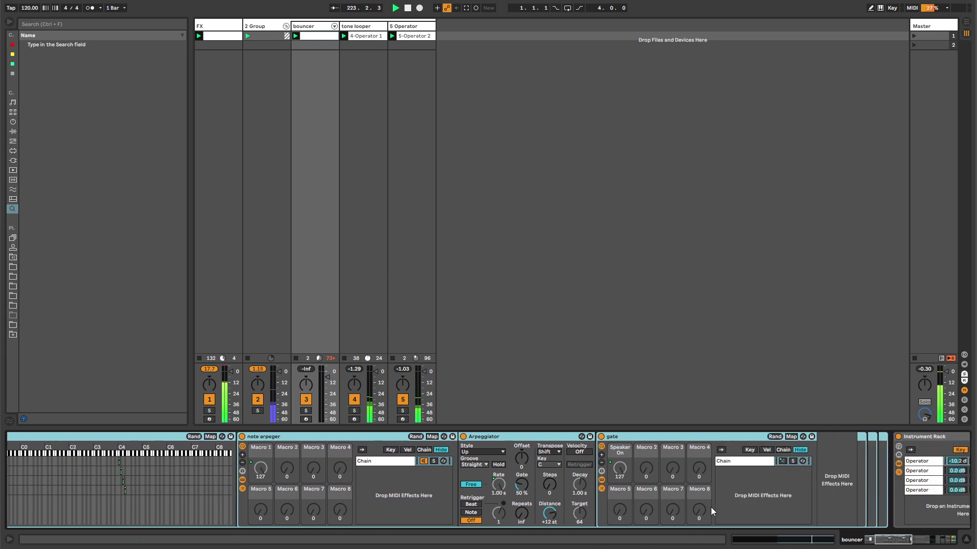
pyautogui.click(790, 437)
pyautogui.click(783, 462)
pyautogui.press('Delete')
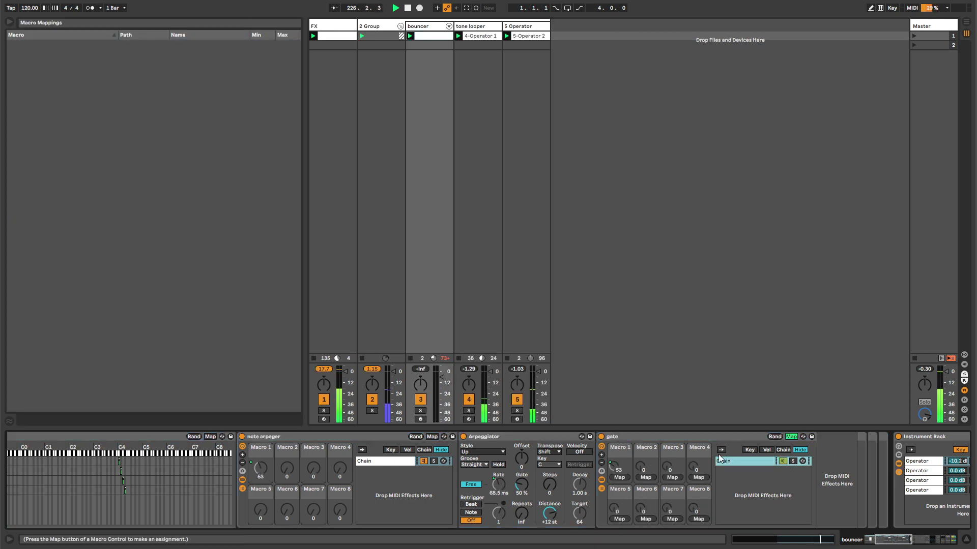
# Step: Duplicate the gate rack, nest the copy inside the original gate's chain, and switch off the copy's chain
pyautogui.moveTo(643, 435); pyautogui.dragTo(694, 434)
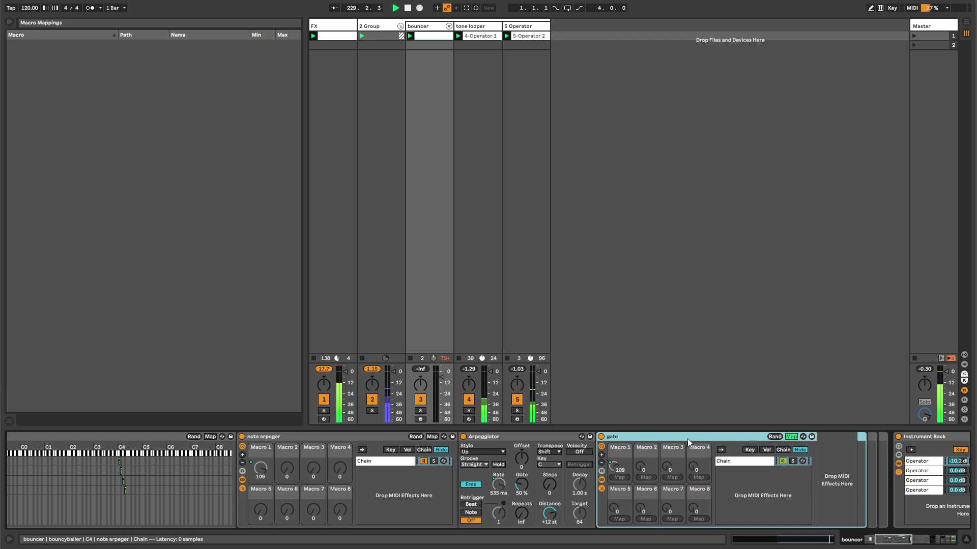
pyautogui.hotkey('ctrl', 'd')
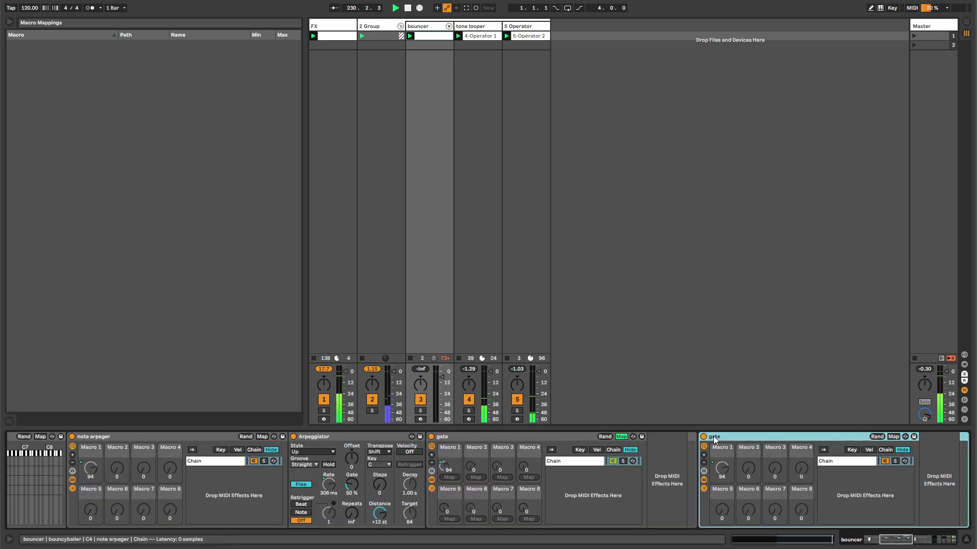
pyautogui.moveTo(716, 440); pyautogui.dragTo(653, 450)
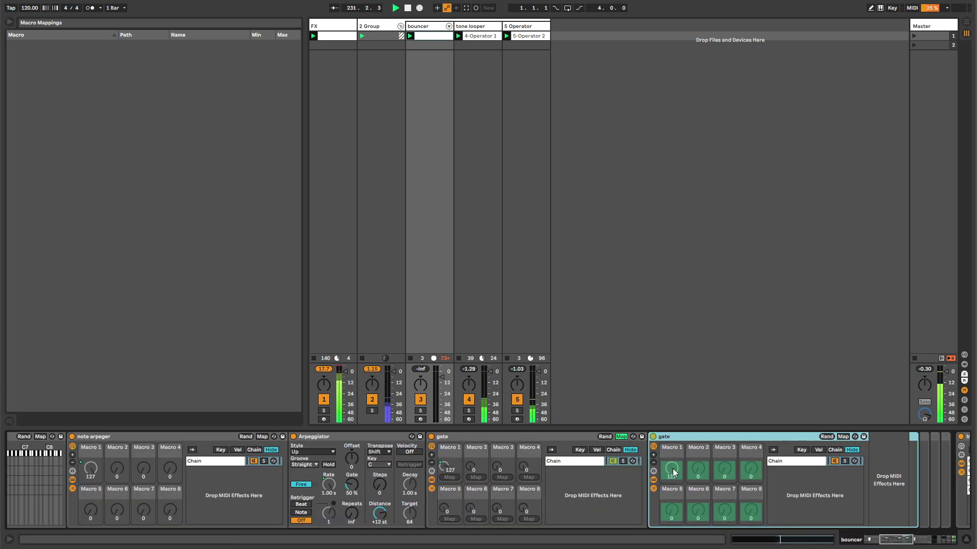
pyautogui.click(831, 460)
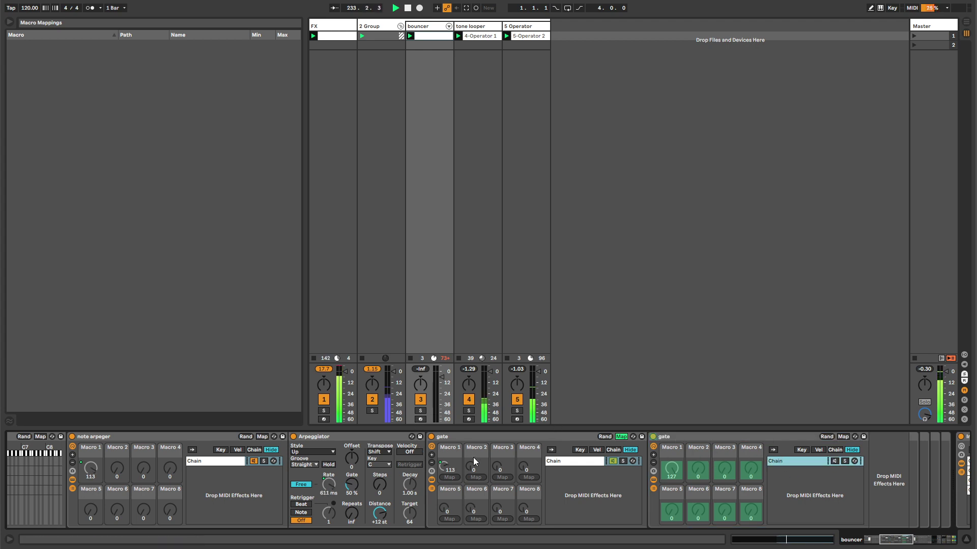
pyautogui.click(621, 437)
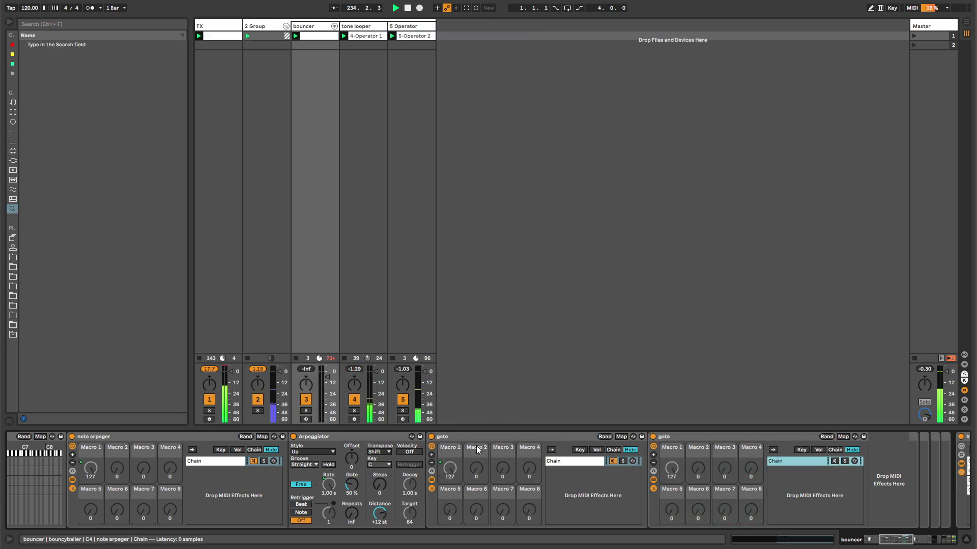
# Step: Map the nested gate's Macro 1 to the outer gate's Macro 1 with minimum 127 and maximum 126
pyautogui.click(620, 438)
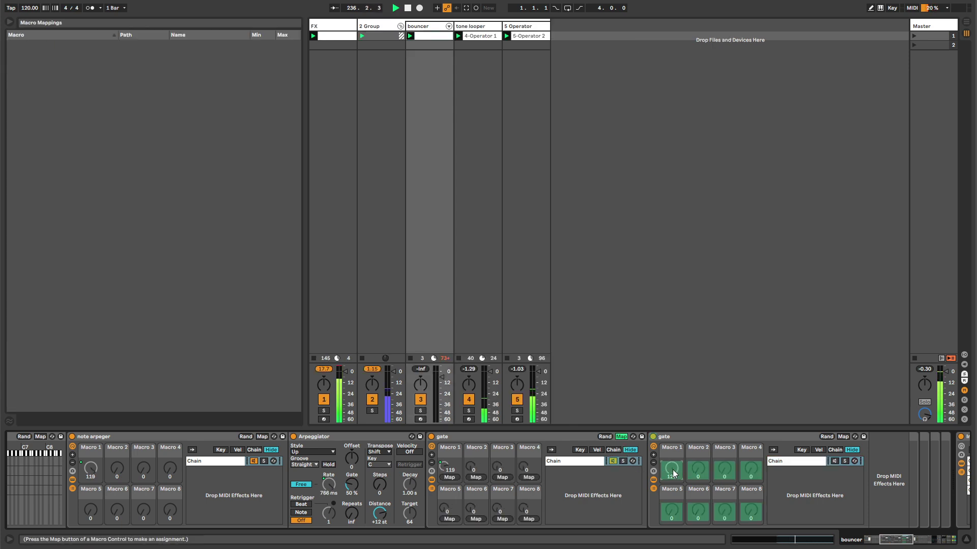
pyautogui.click(450, 477)
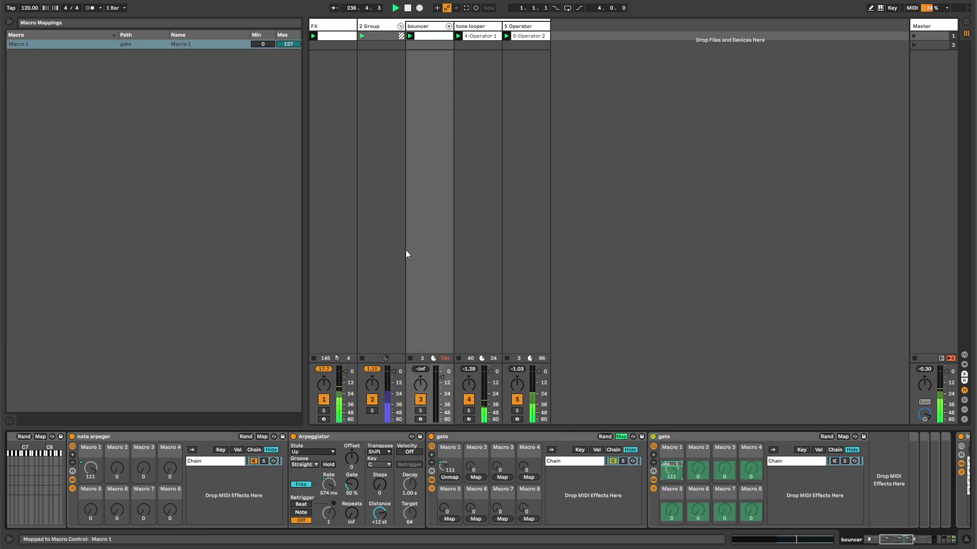
pyautogui.click(273, 44)
pyautogui.moveTo(278, 68); pyautogui.dragTo(283, 53)
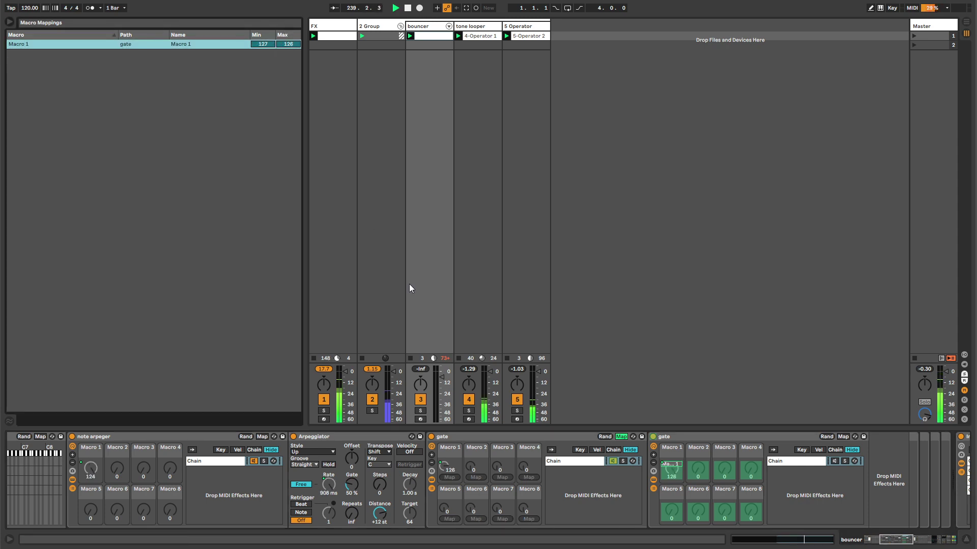
pyautogui.click(621, 437)
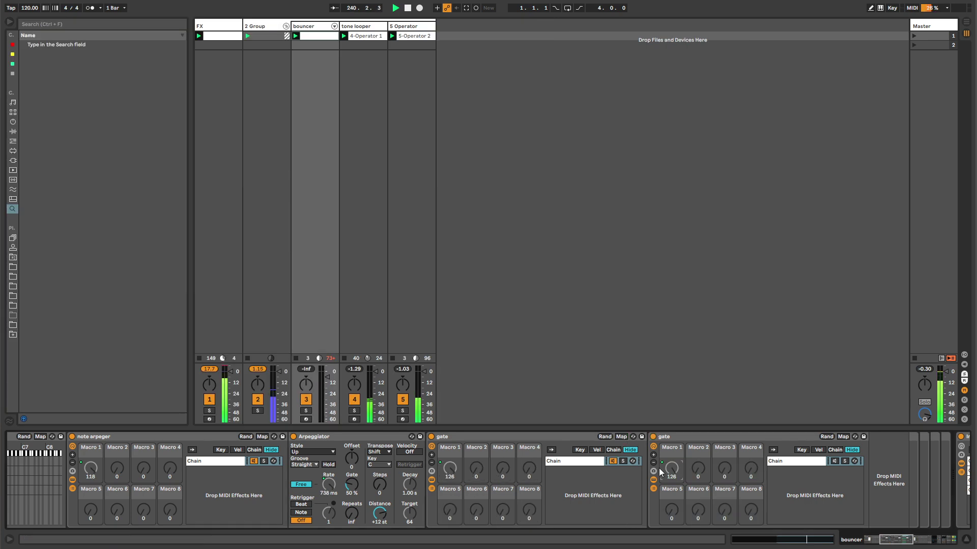
pyautogui.click(832, 460)
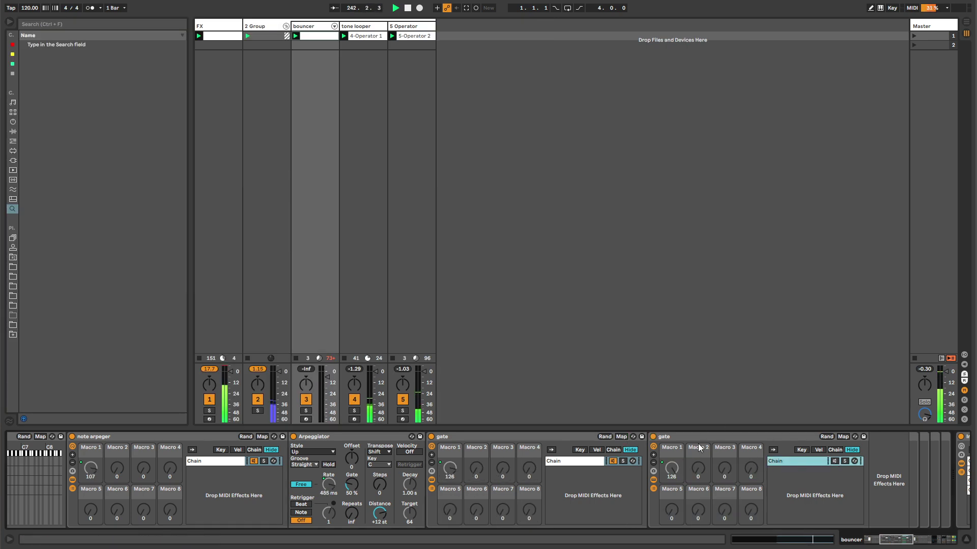
pyautogui.click(662, 439)
pyautogui.click(842, 436)
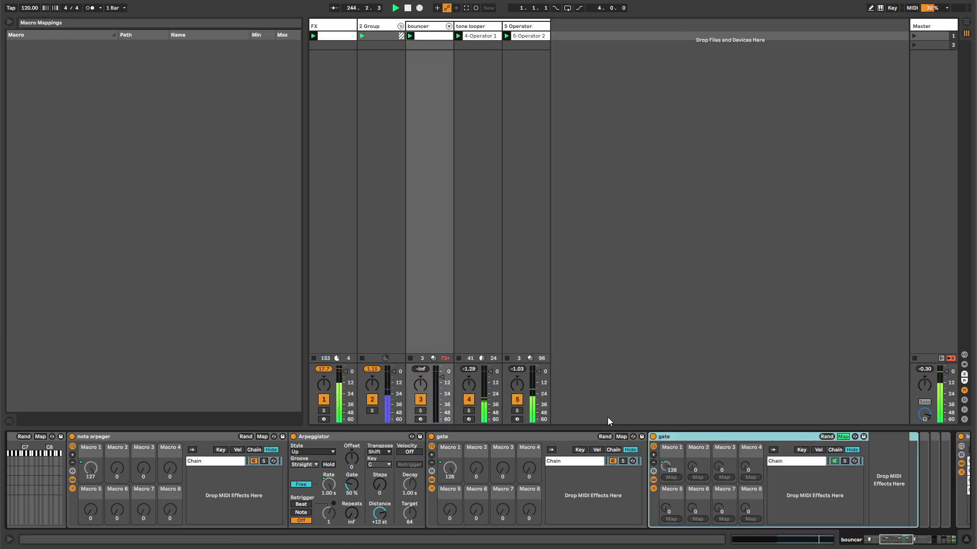
pyautogui.press('Escape')
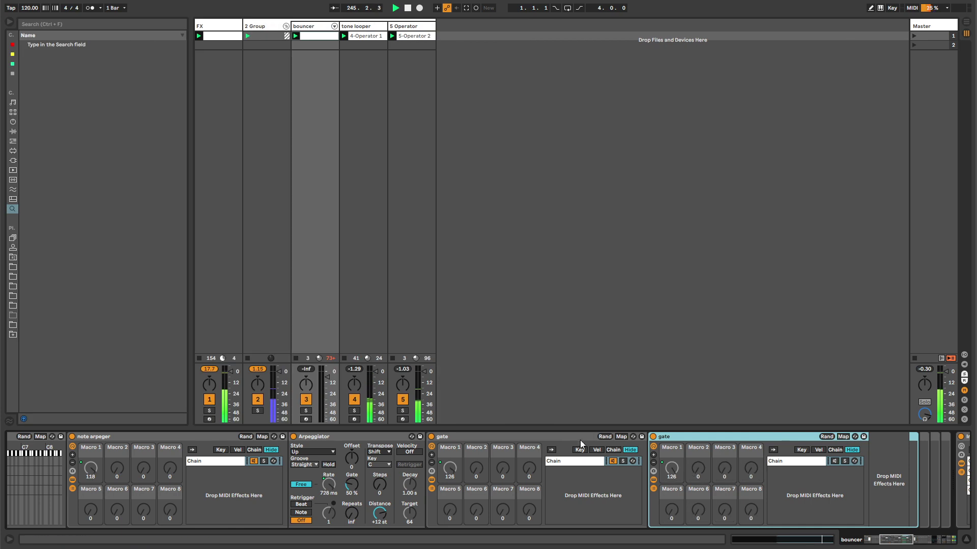
# Step: Replace the outer gate's Macro 1 mapping with the nested gate's Device On, using minimum 126 and maximum 127
pyautogui.click(620, 436)
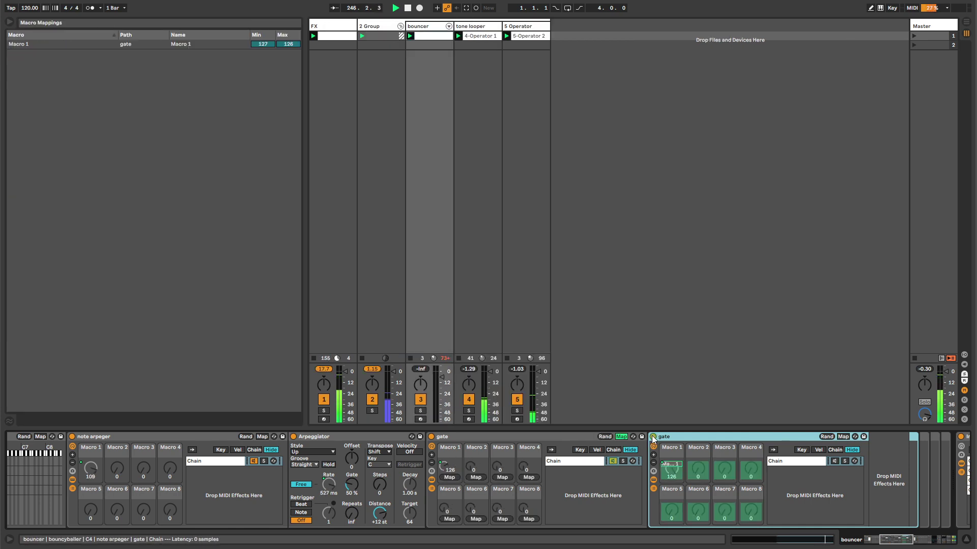
pyautogui.click(448, 478)
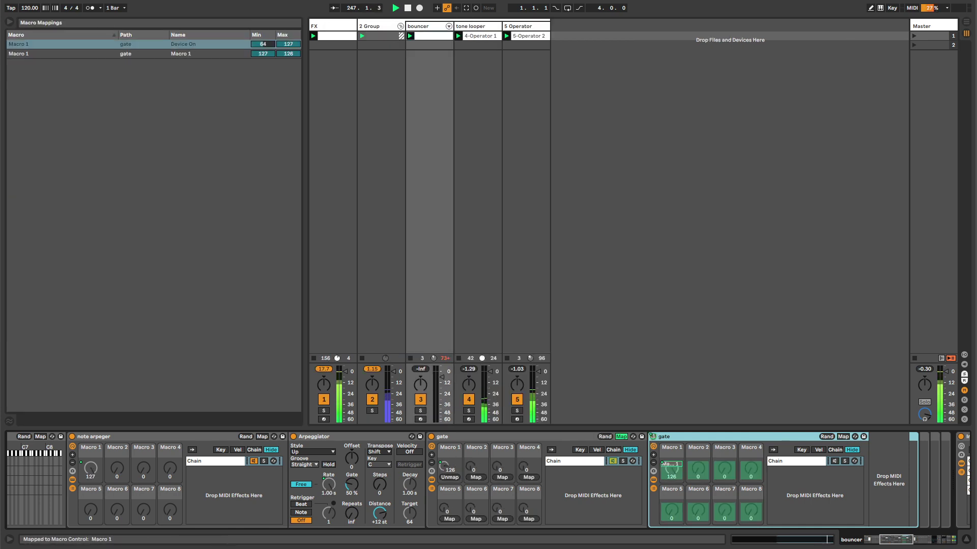
pyautogui.click(216, 54)
pyautogui.press('Delete')
pyautogui.moveTo(263, 42); pyautogui.dragTo(274, 61)
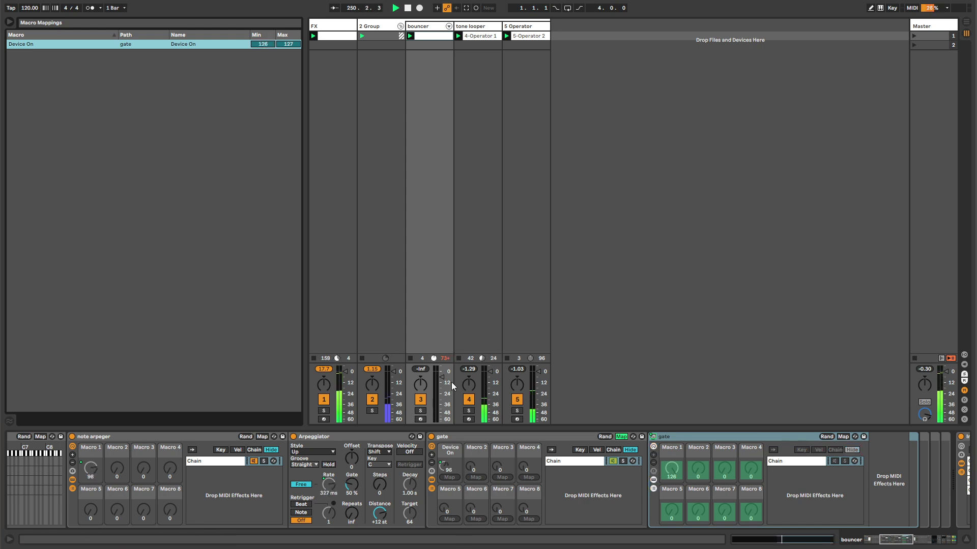
pyautogui.moveTo(450, 452); pyautogui.dragTo(449, 432)
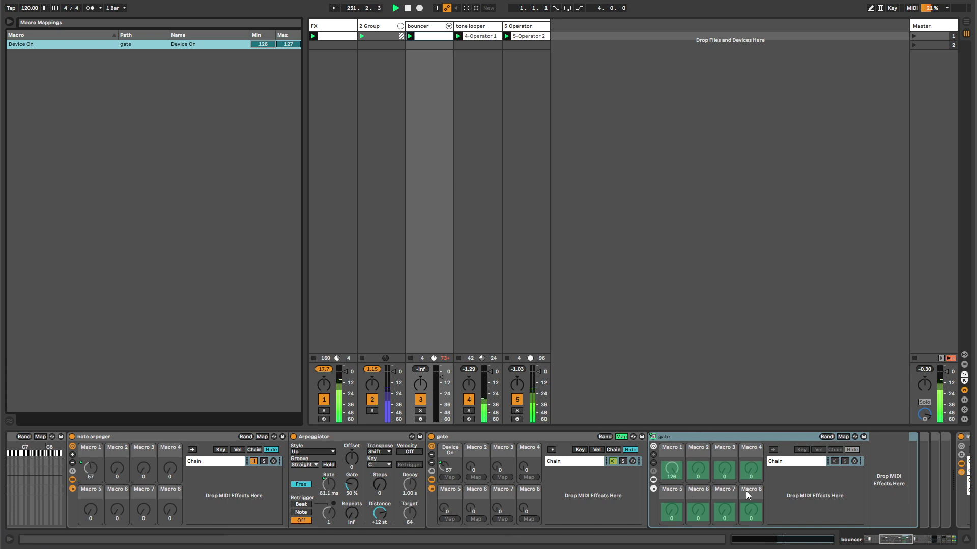
pyautogui.click(623, 436)
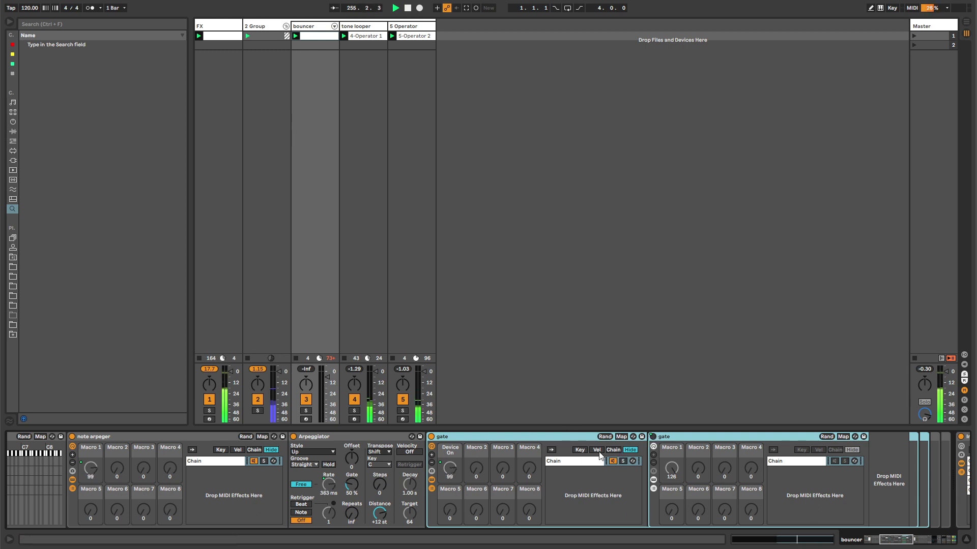
# Step: Adjust the minimum of the outer gate's Device On mapping and switch on the nested gate's chain
pyautogui.click(621, 436)
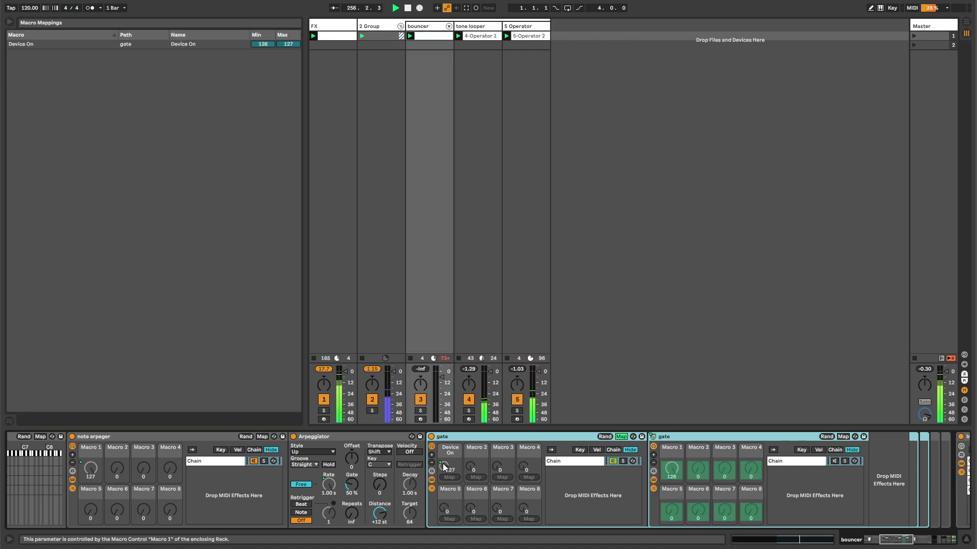
pyautogui.moveTo(263, 45); pyautogui.dragTo(291, 49)
pyautogui.click(622, 437)
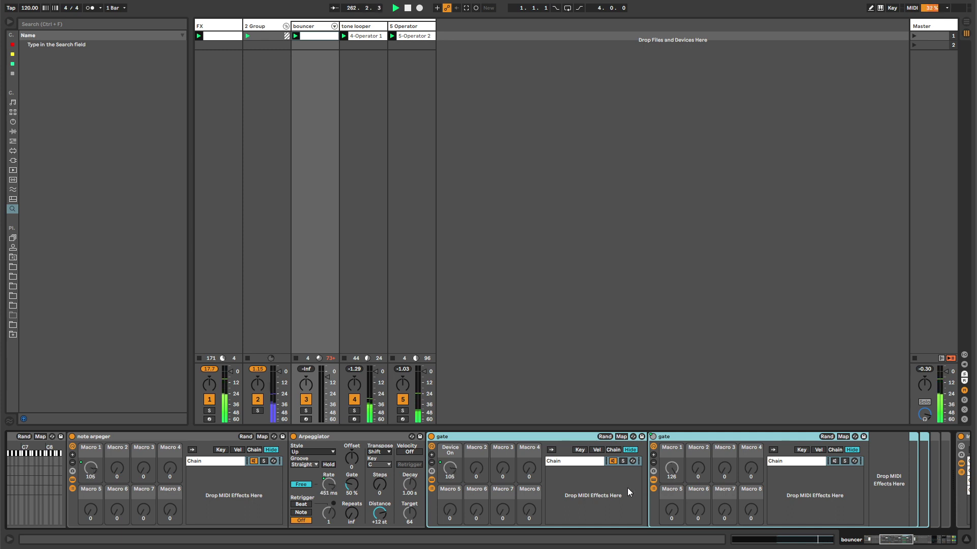
pyautogui.click(834, 460)
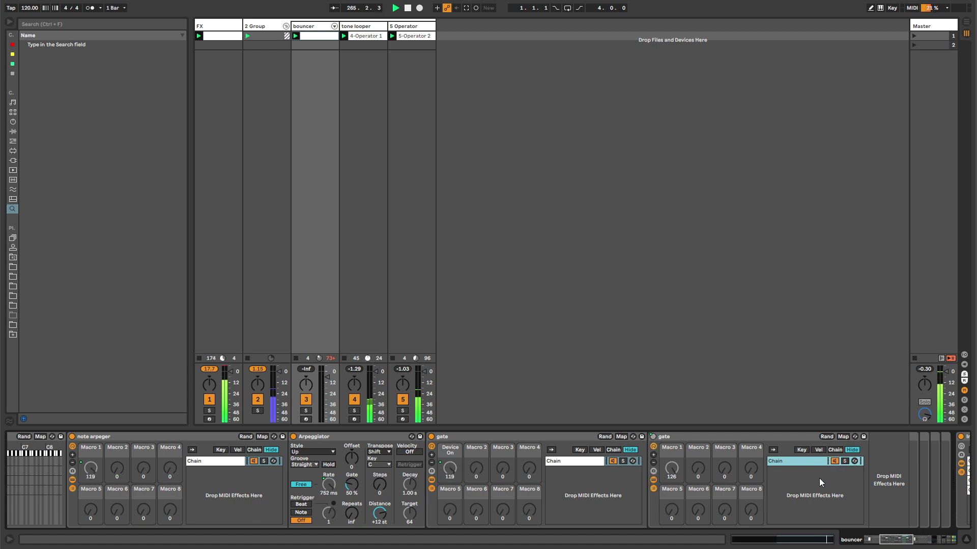
# Step: Switch off and collapse the outer gate rack in bouncyballer's C4 chain, and relaunch the bouncer clip
pyautogui.moveTo(903, 538)
pyautogui.mouseDown()
pyautogui.moveTo(922, 542)
pyautogui.moveTo(909, 546)
pyautogui.mouseUp()
pyautogui.click(628, 463)
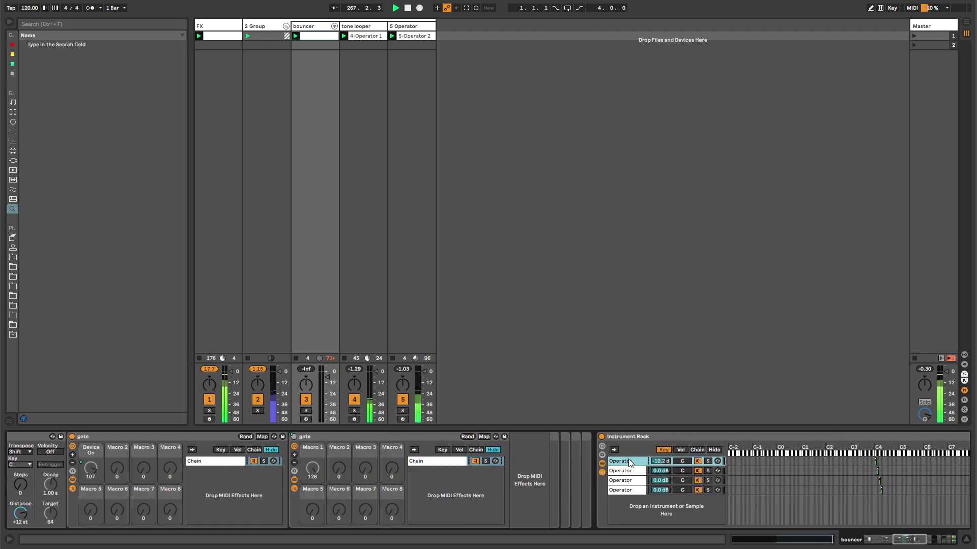
pyautogui.moveTo(903, 537); pyautogui.dragTo(873, 539)
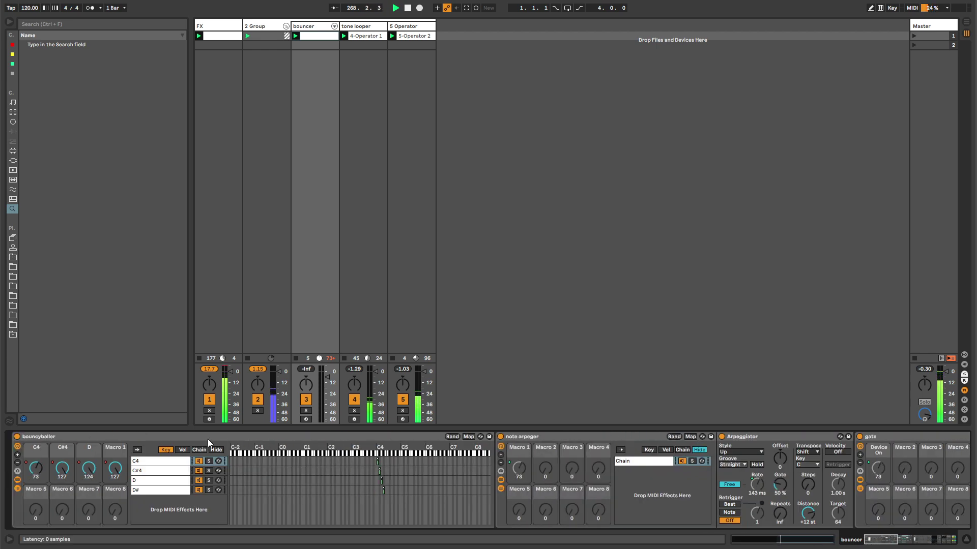
pyautogui.click(41, 441)
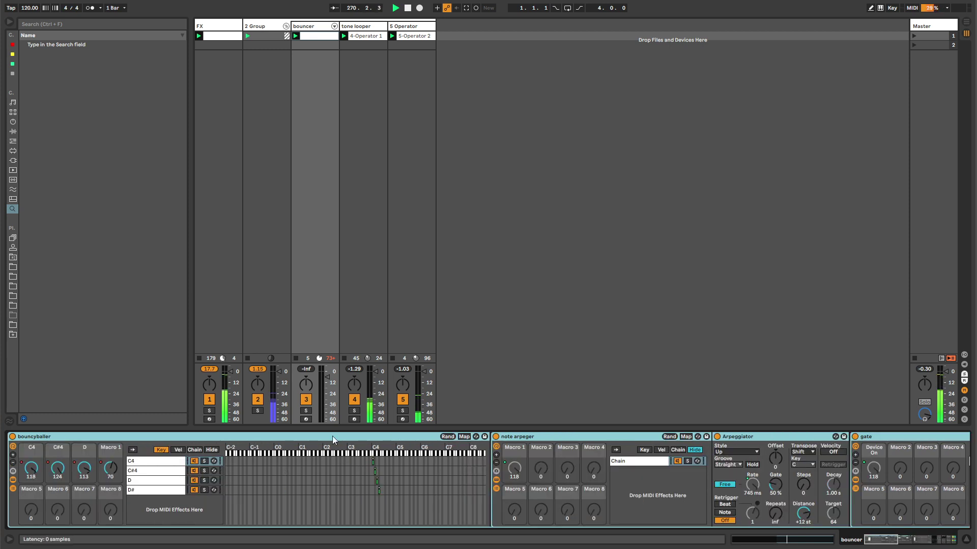
pyautogui.click(529, 445)
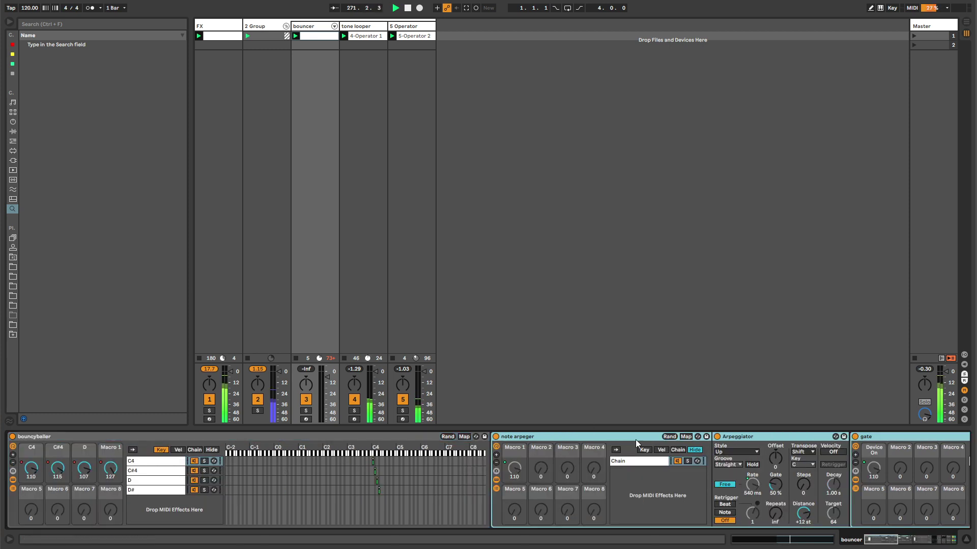
pyautogui.click(868, 438)
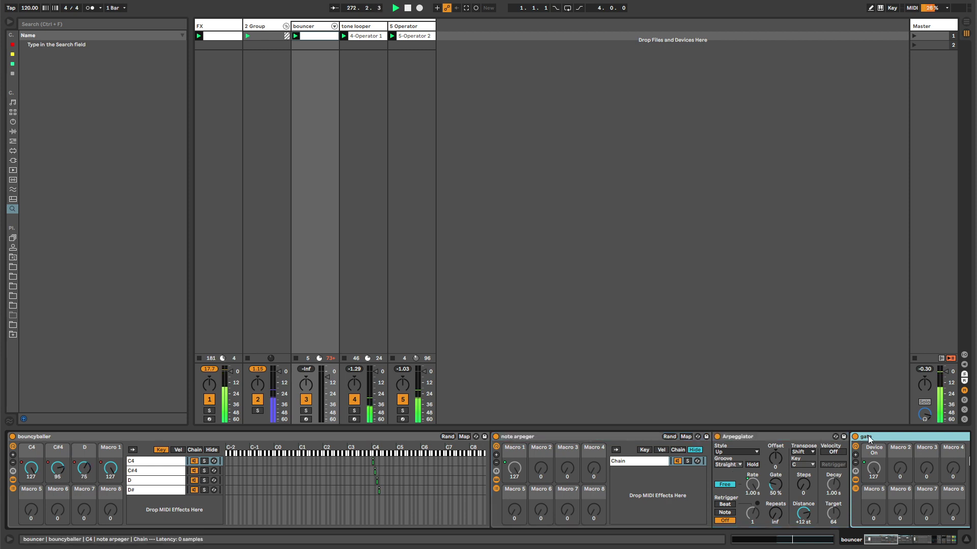
pyautogui.click(855, 436)
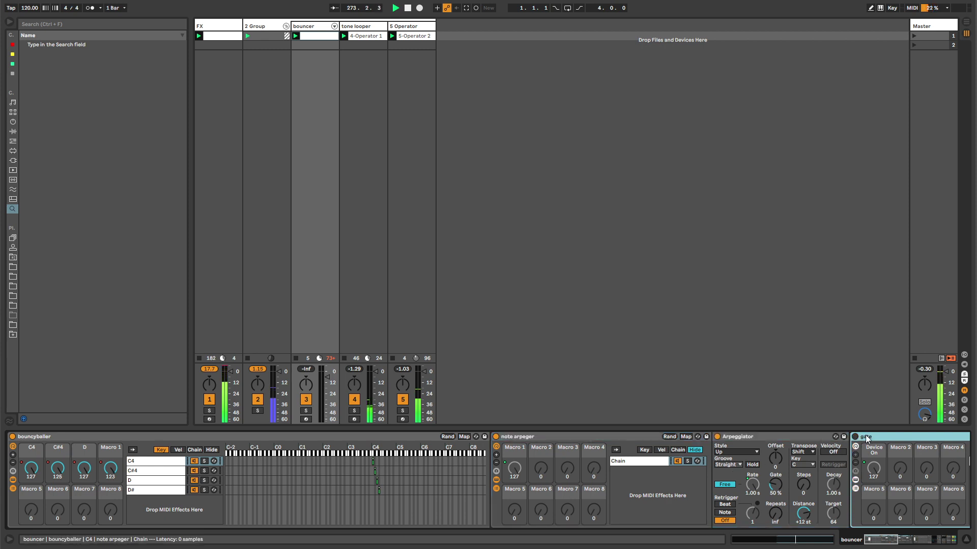
pyautogui.doubleClick(866, 437)
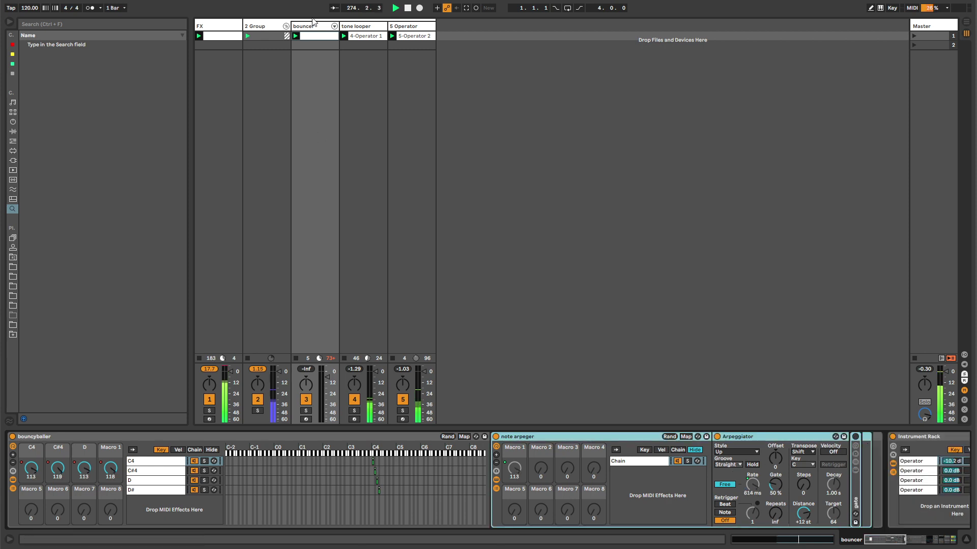
pyautogui.click(295, 36)
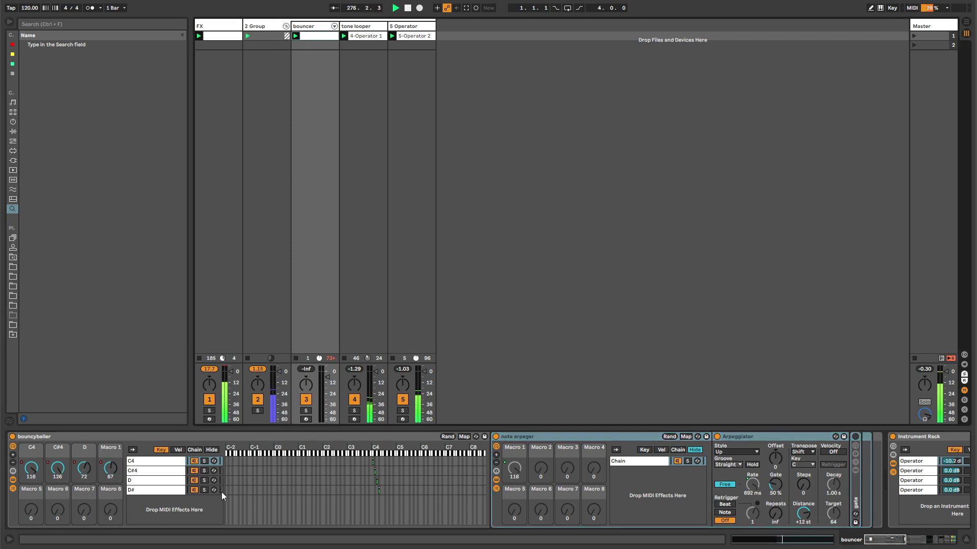
# Step: Set the bouncer clip's start and loop position to 1.1.1 with a loop length of 34 bars, and relaunch the clip
pyautogui.click(305, 37)
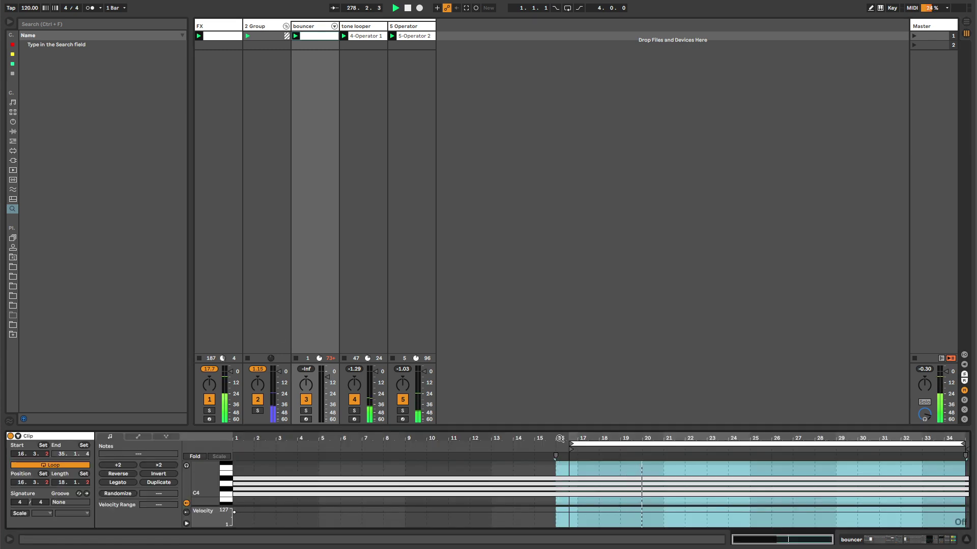
pyautogui.moveTo(585, 444); pyautogui.dragTo(238, 445)
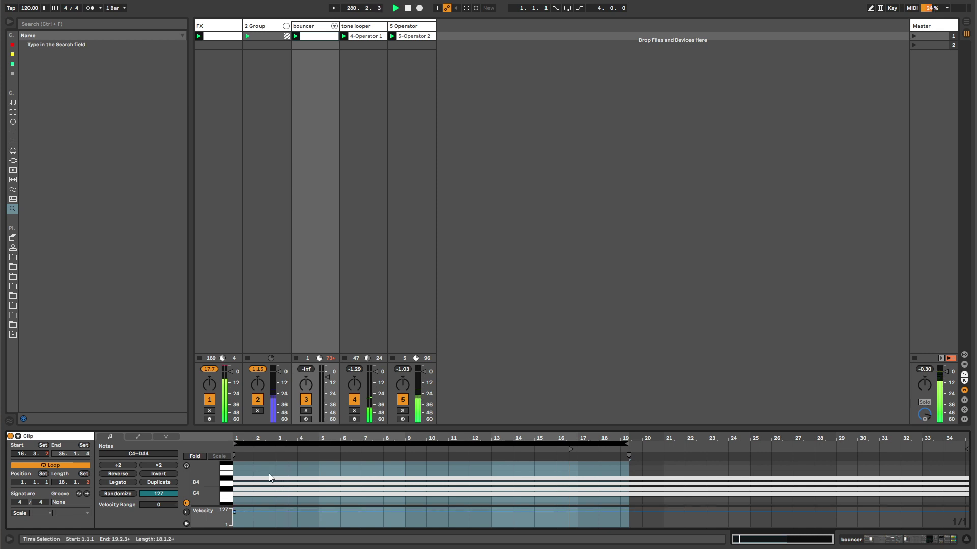
pyautogui.moveTo(629, 445); pyautogui.dragTo(964, 445)
pyautogui.moveTo(567, 455); pyautogui.dragTo(235, 450)
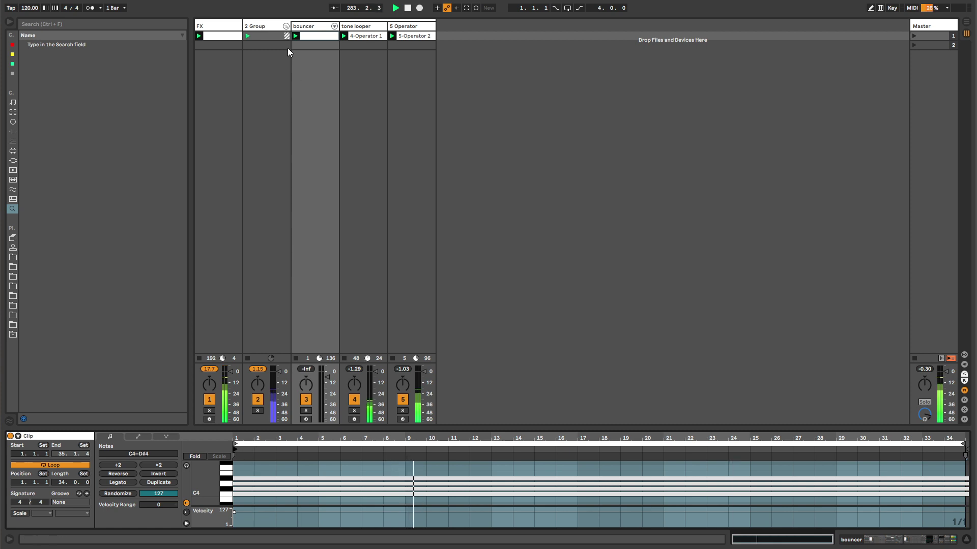
pyautogui.click(294, 35)
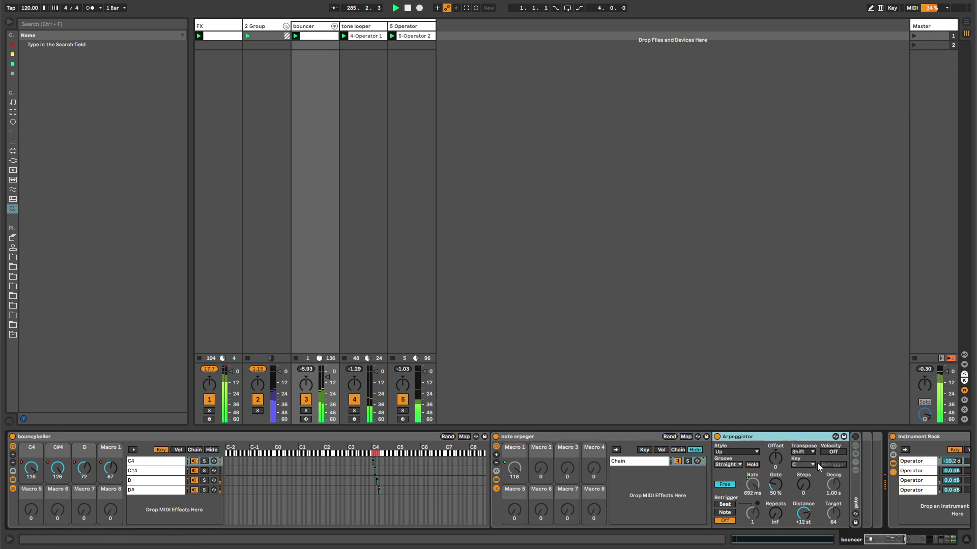
# Step: Unfold the gate rack after the Arpeggiator and collapse the bouncyballer rack's chain list so only its macros show
pyautogui.click(854, 487)
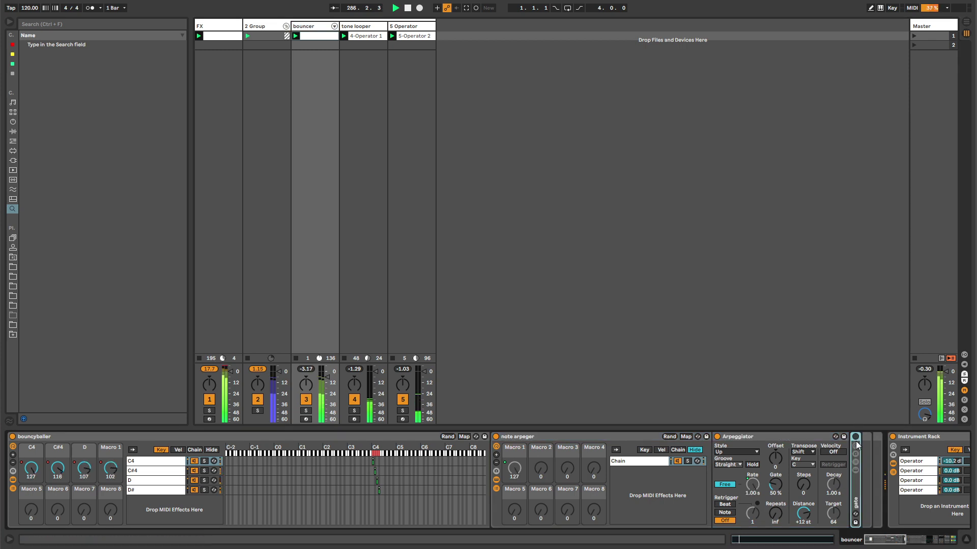
pyautogui.doubleClick(856, 487)
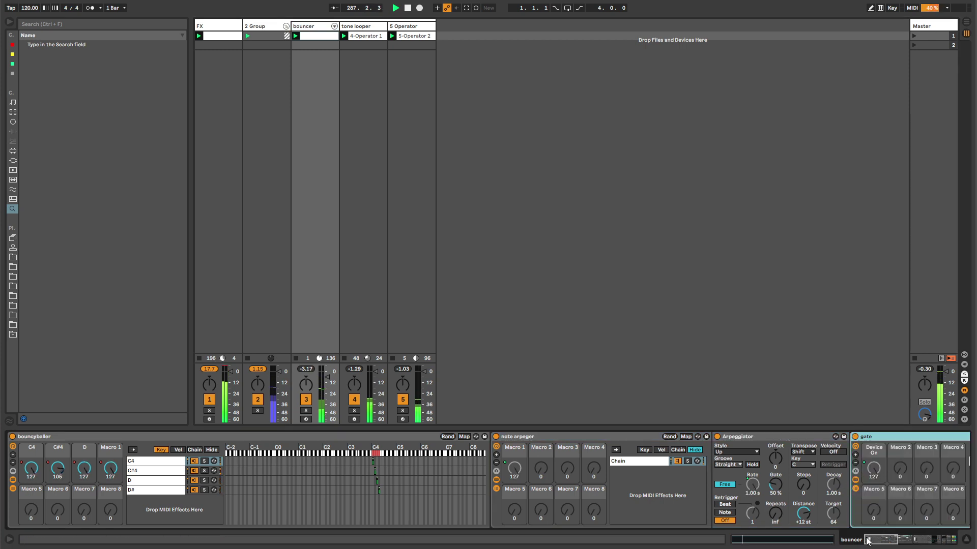
pyautogui.moveTo(887, 540); pyautogui.dragTo(843, 541)
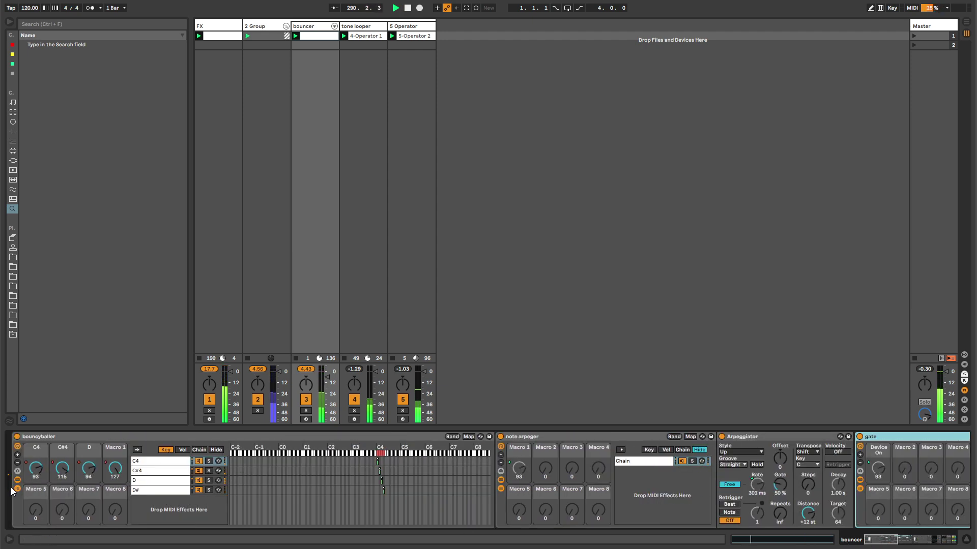
pyautogui.click(217, 449)
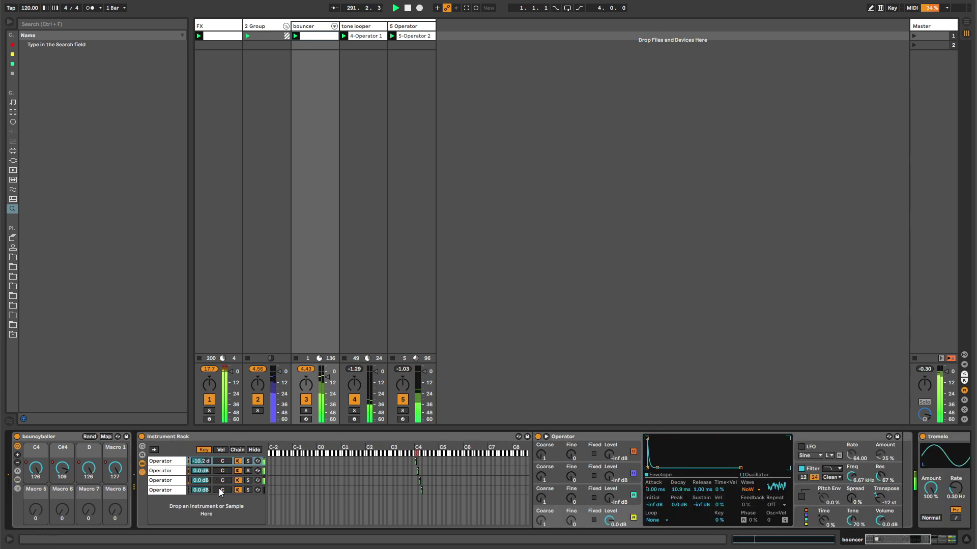
# Step: Audition the bouncer Instrument Rack's fourth and first Operator chains by soloing each in turn
pyautogui.click(248, 490)
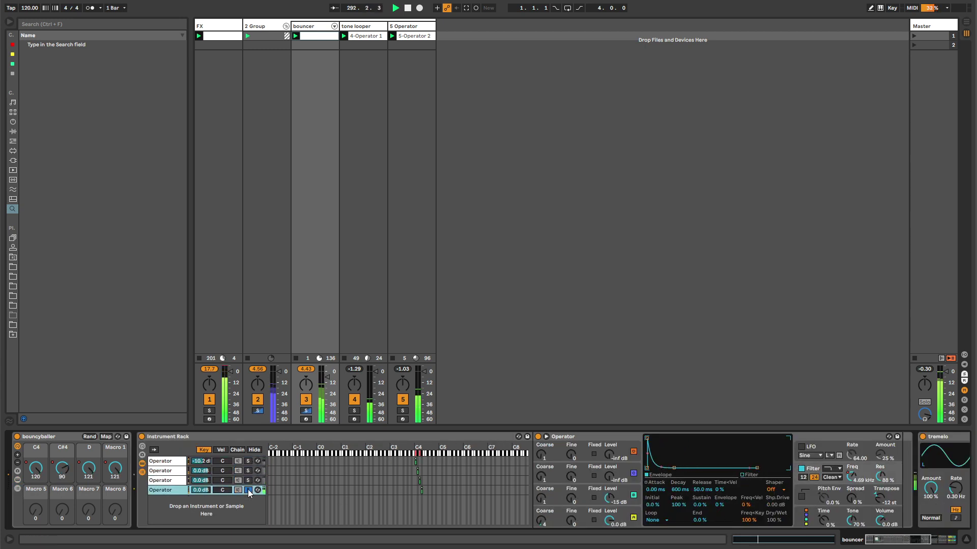
pyautogui.click(248, 461)
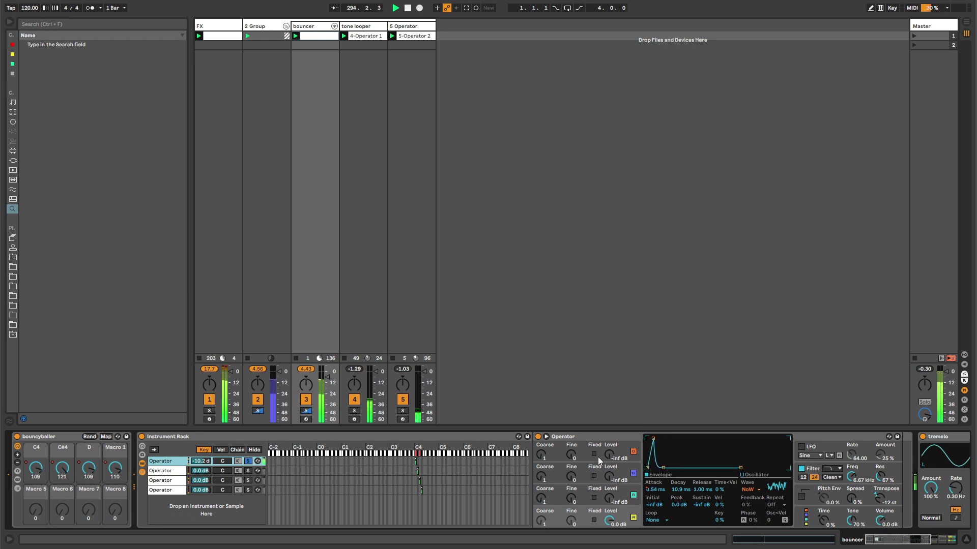
pyautogui.click(894, 538)
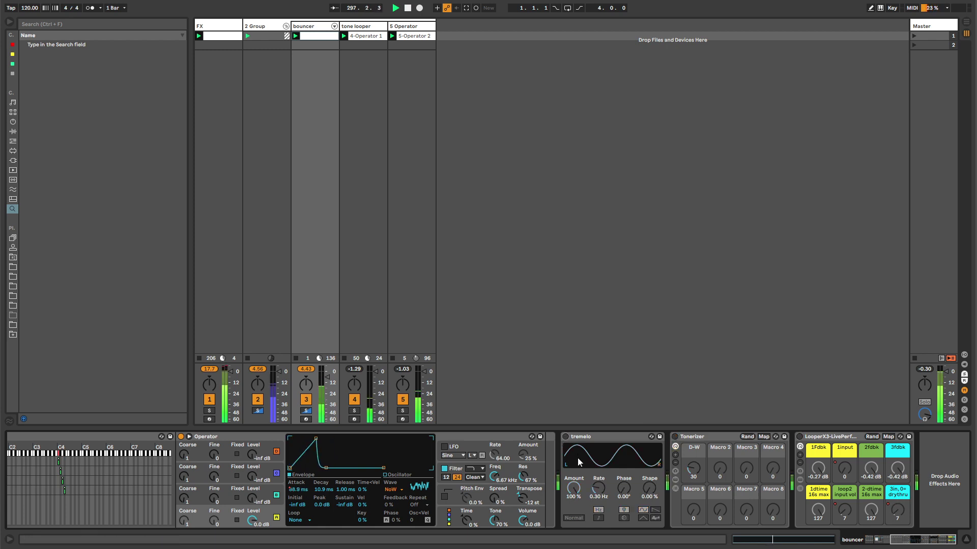
pyautogui.moveTo(899, 540); pyautogui.dragTo(874, 541)
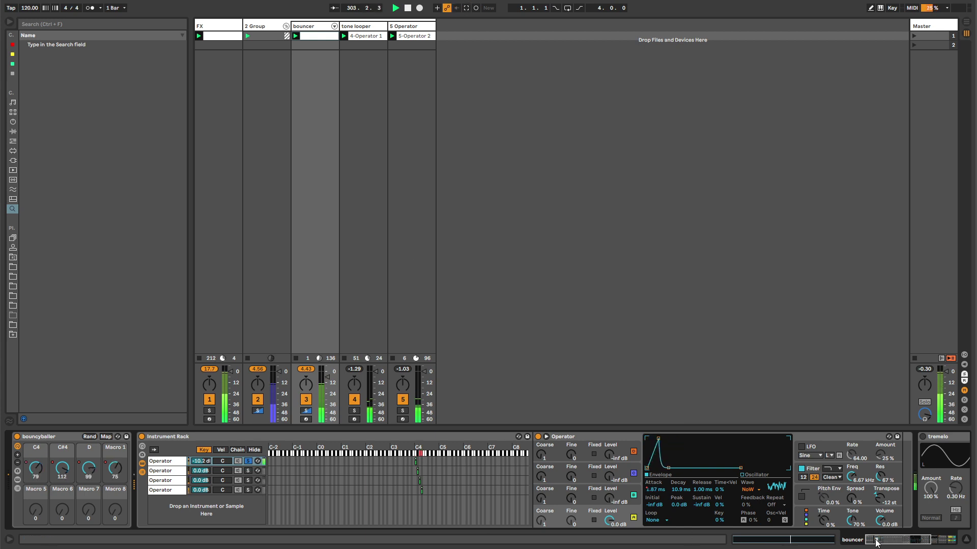
# Step: Switch on the tremelo, Tonerizer and LooperX3 devices at the end of the bouncer track's chain
pyautogui.hscroll(5, 462, 516)
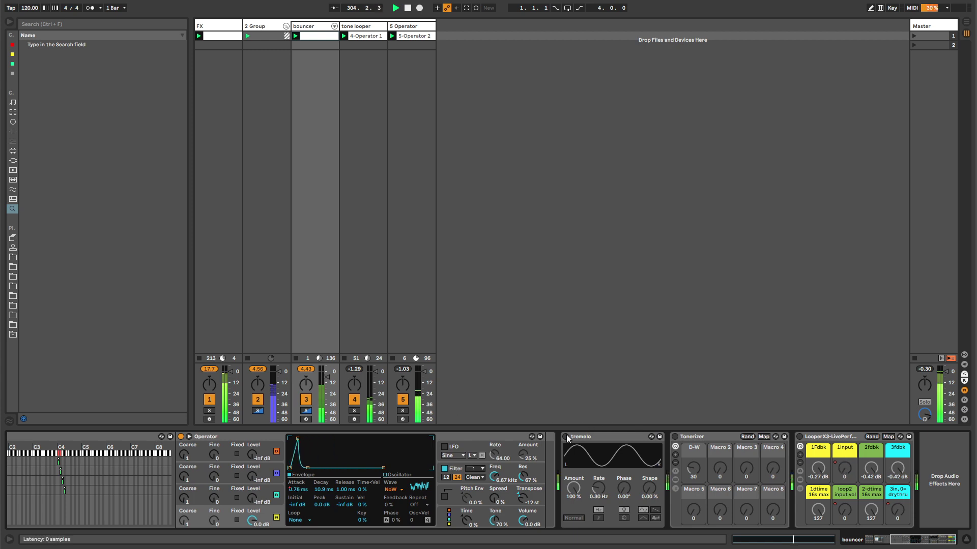
pyautogui.click(566, 437)
pyautogui.click(674, 436)
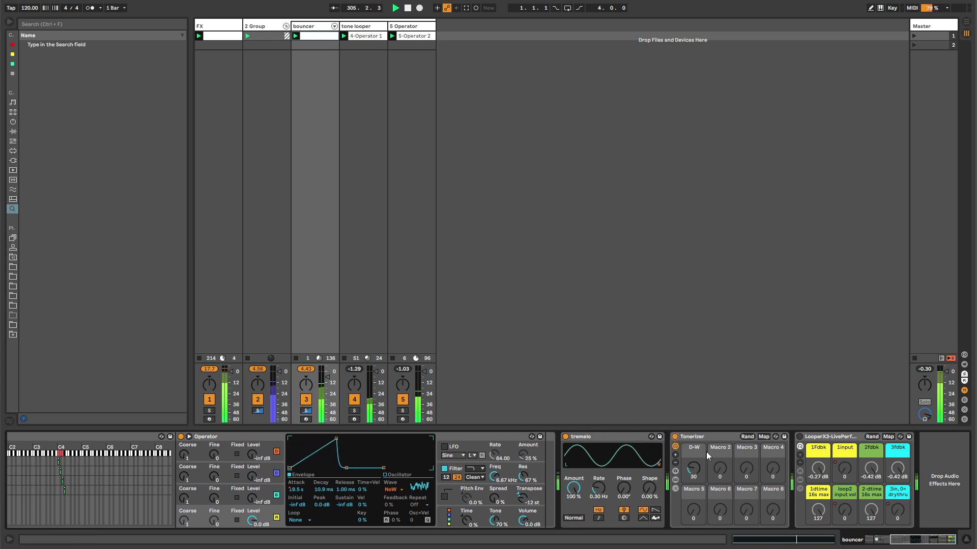
pyautogui.click(799, 437)
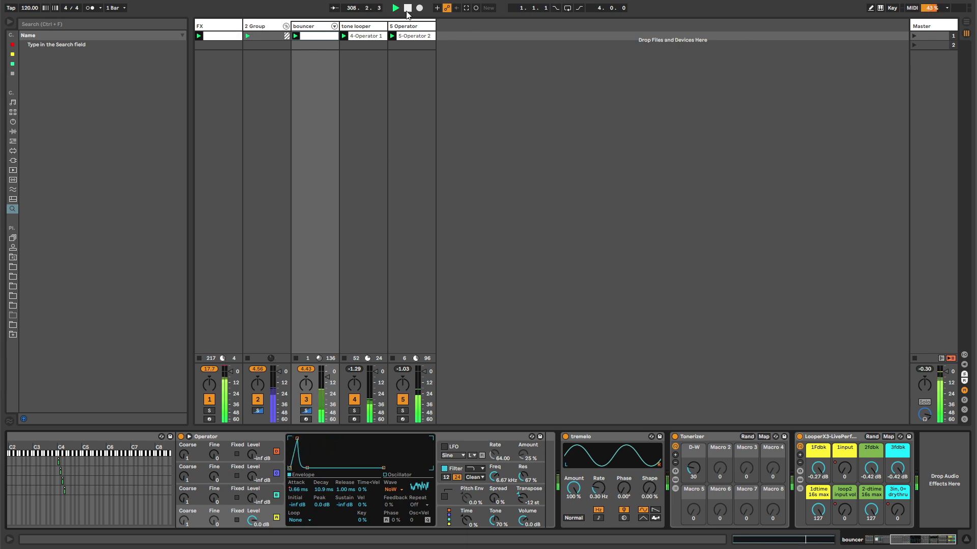
# Step: Browse the TONAL racks under ~for future sketches, RACKS, AUDIO SOUND GENERATORS, and select abyss pulse.adg
pyautogui.click(235, 27)
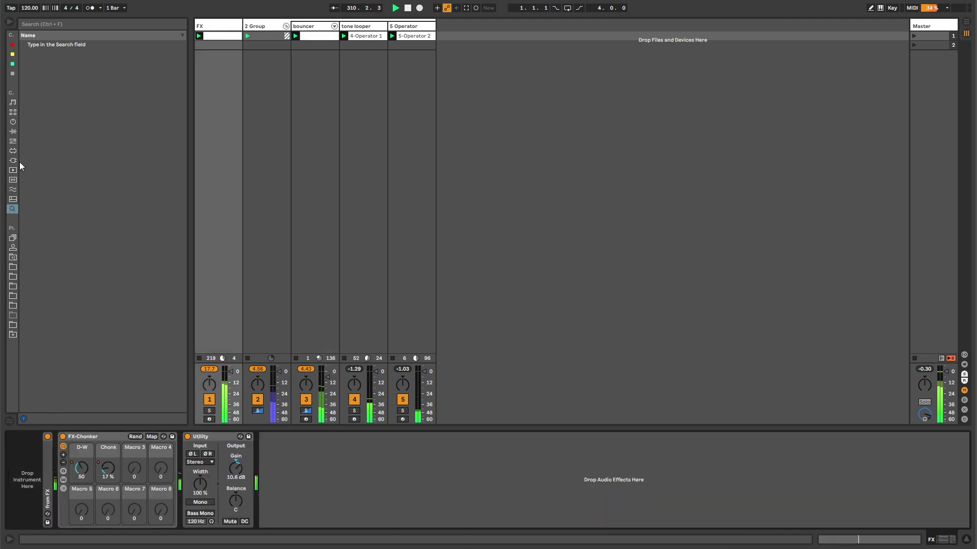
pyautogui.click(13, 264)
pyautogui.scroll(2, 42, 102)
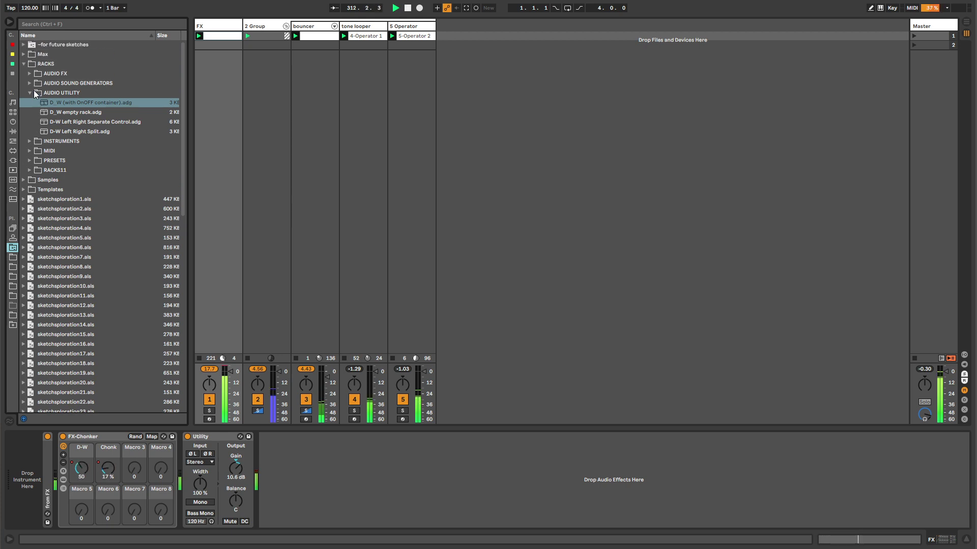
pyautogui.click(36, 93)
pyautogui.click(26, 66)
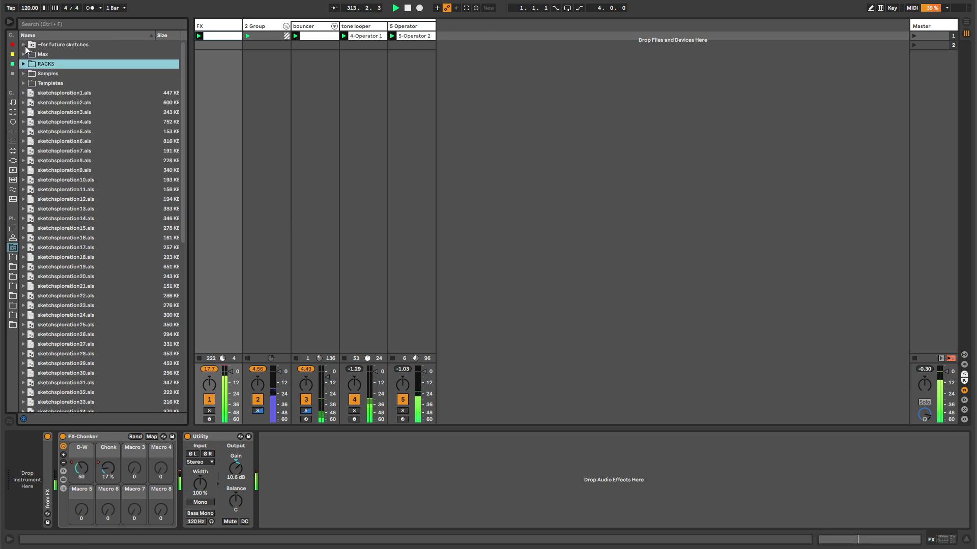
pyautogui.click(24, 46)
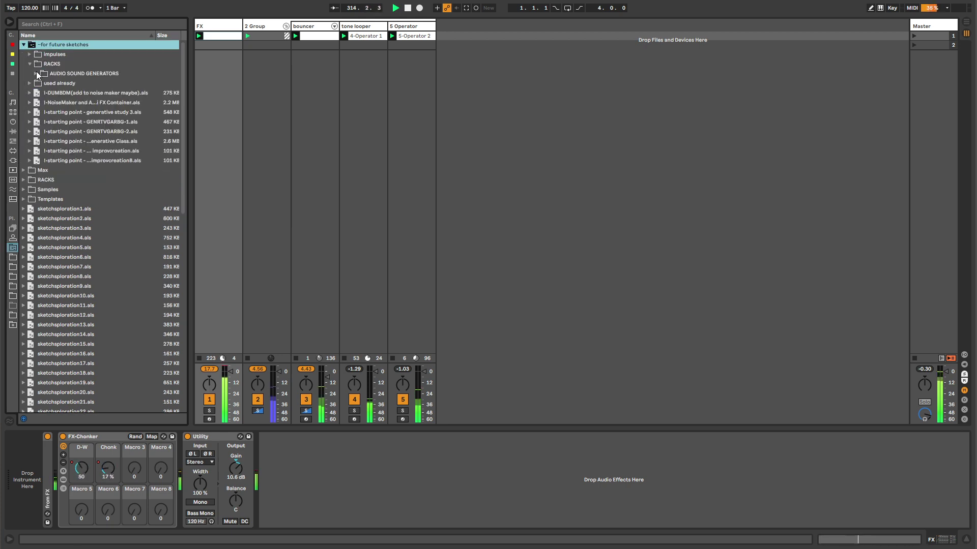
pyautogui.click(36, 75)
pyautogui.click(49, 84)
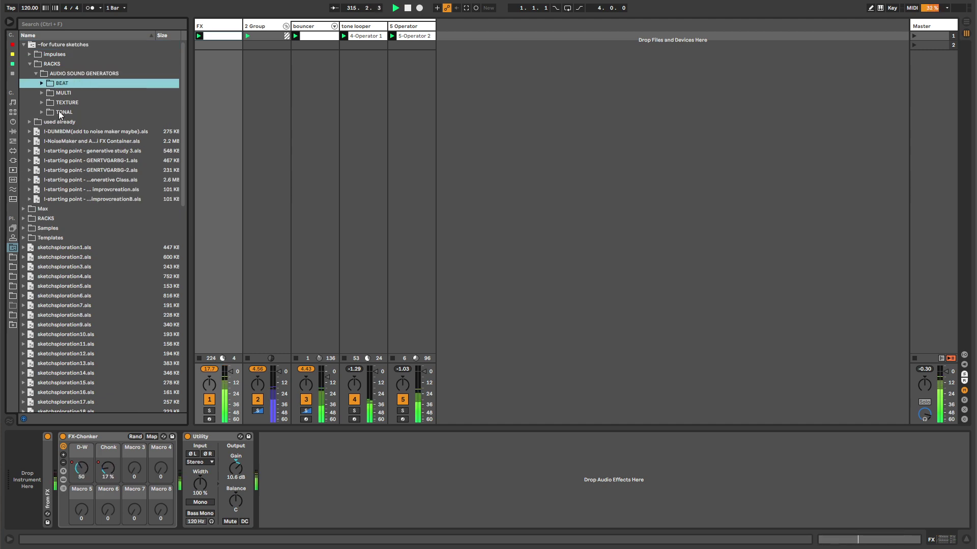
pyautogui.click(59, 112)
pyautogui.click(43, 112)
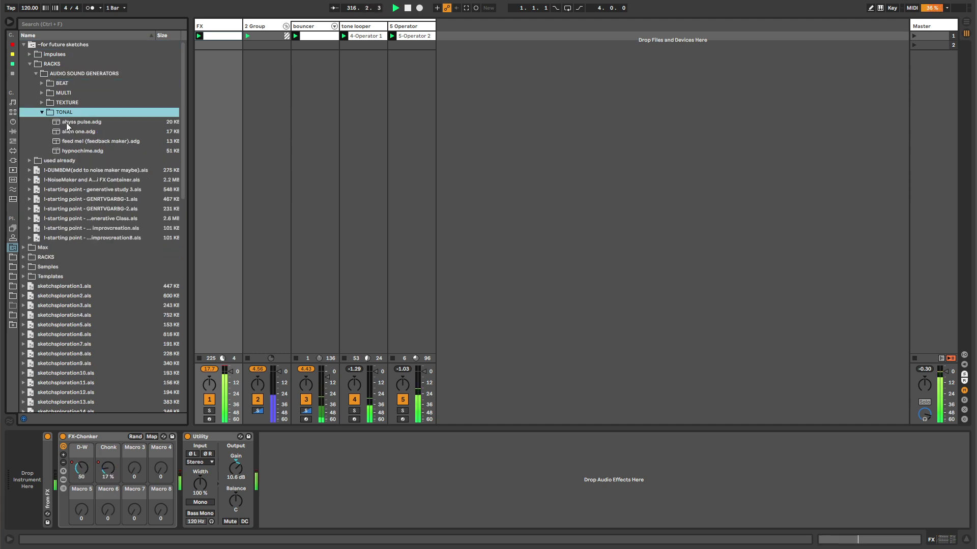
pyautogui.click(66, 123)
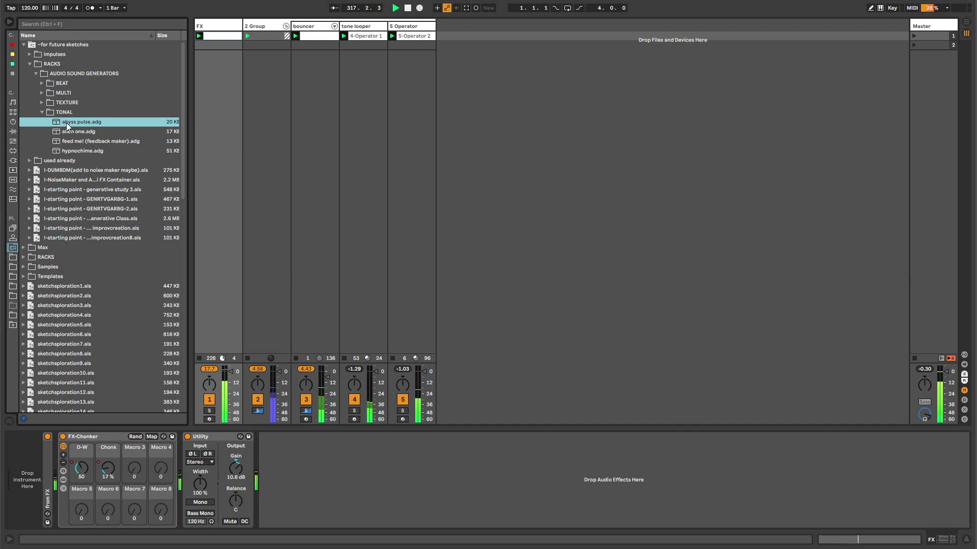
# Step: Load abyss pulse.adg from the main RACKS folder's AUDIO SOUND GENERATORS, TONAL subfolder onto a new audio track
pyautogui.moveTo(66, 126); pyautogui.dragTo(57, 314)
pyautogui.click(41, 306)
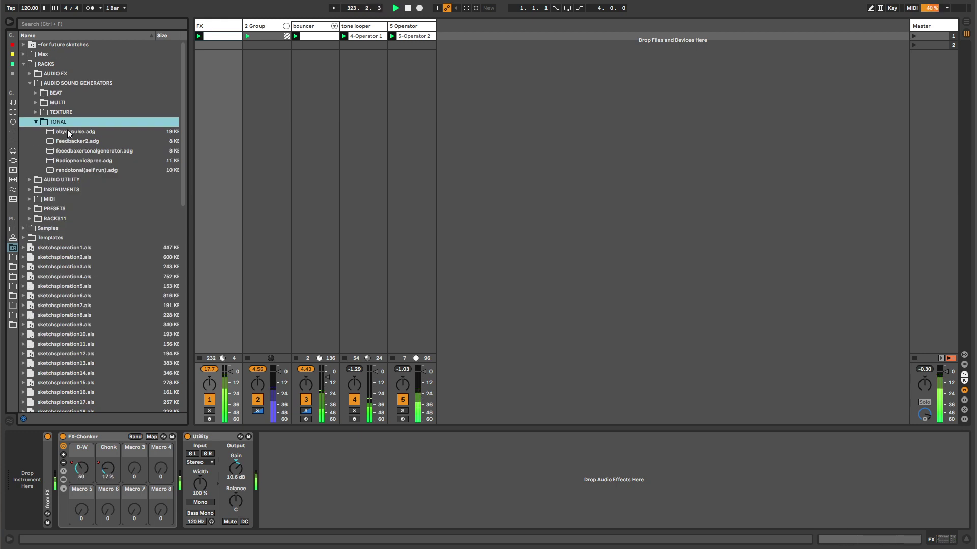
pyautogui.moveTo(69, 134); pyautogui.dragTo(450, 27)
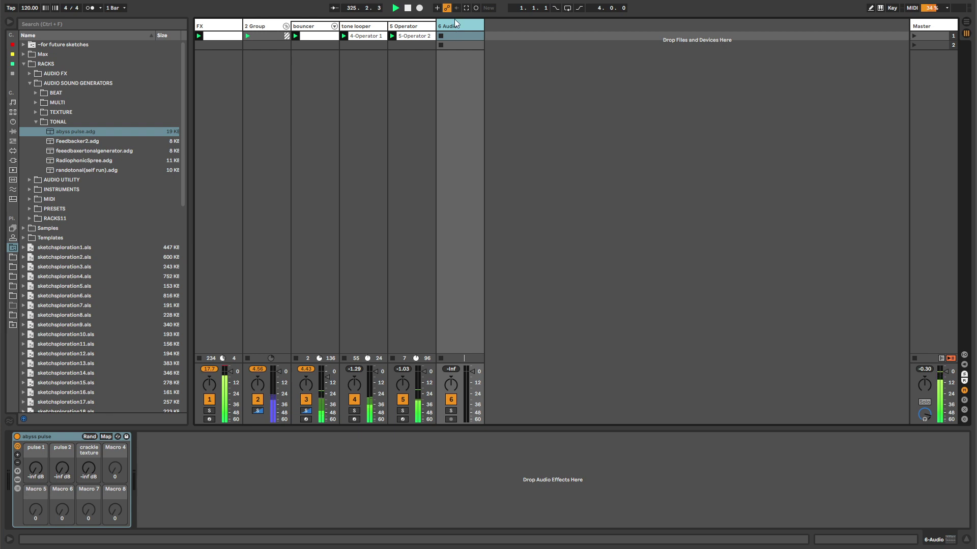
# Step: Create a MIDI track before the bouncer track holding the abyss pulse rack, and delete the leftover audio track
pyautogui.hotkey('ctrl', 'shift', 't')
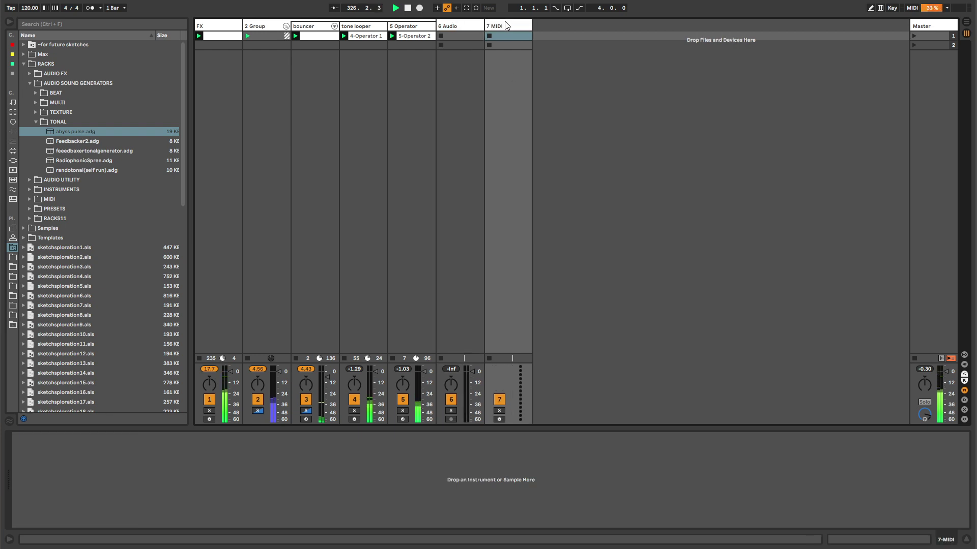
pyautogui.moveTo(445, 30); pyautogui.dragTo(420, 23)
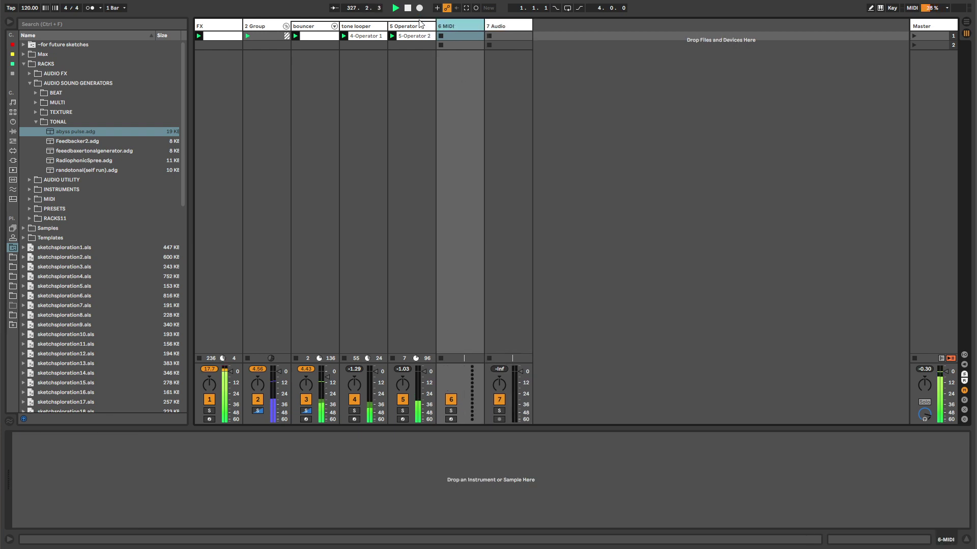
pyautogui.click(494, 26)
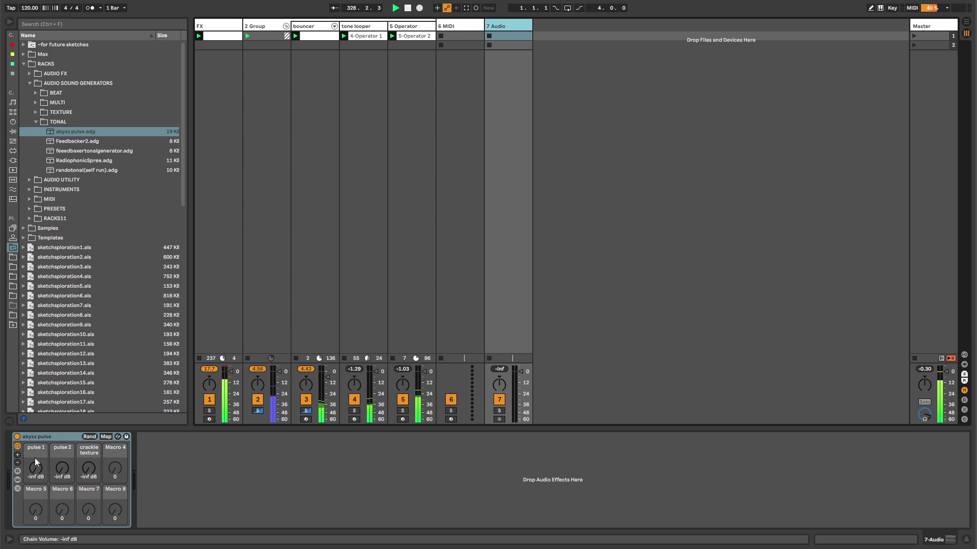
pyautogui.moveTo(42, 441); pyautogui.dragTo(312, 45)
pyautogui.click(501, 28)
pyautogui.press('Delete')
# Step: Name the rack "abyss" and its MIDI track "abyss pulse", and disarm the track
pyautogui.hotkey('ctrl', 'r')
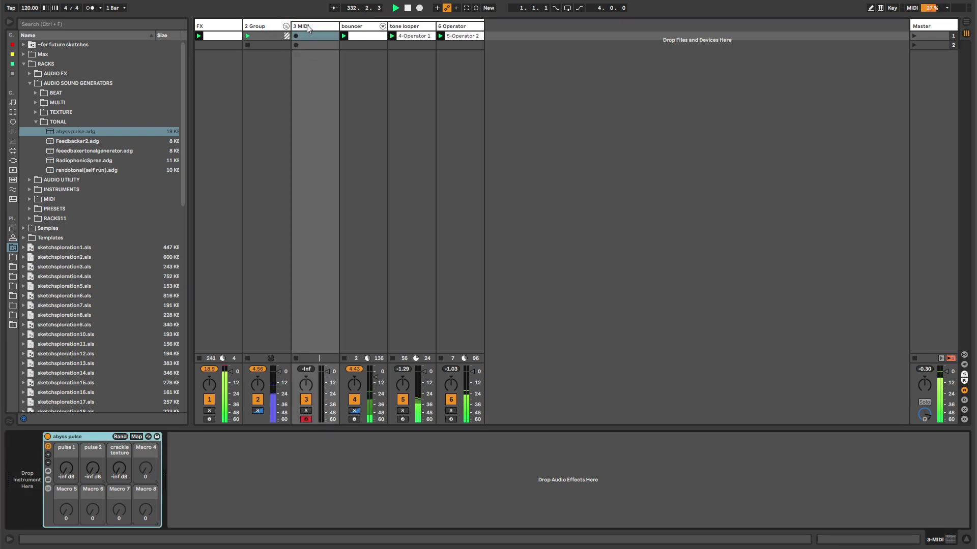
pyautogui.write('abyss')
pyautogui.click(307, 24)
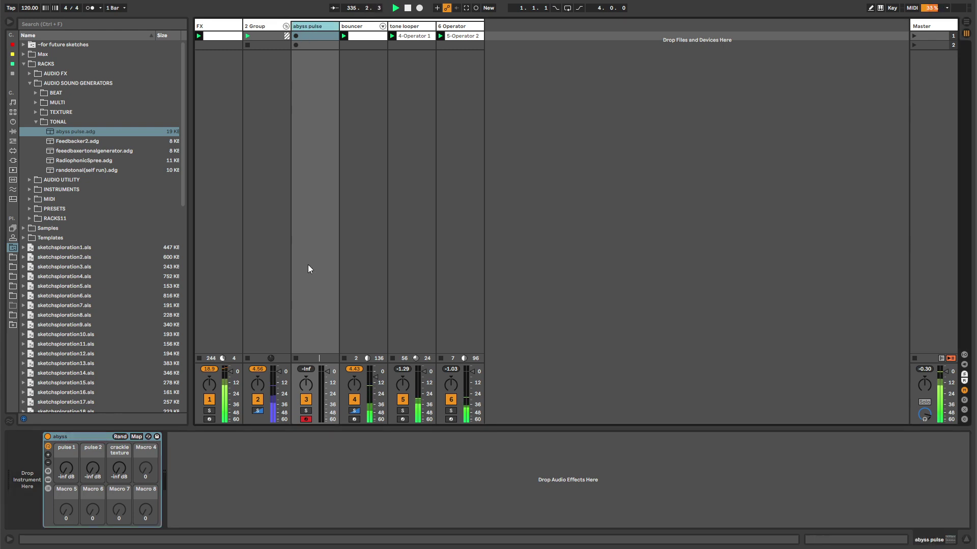
pyautogui.click(304, 419)
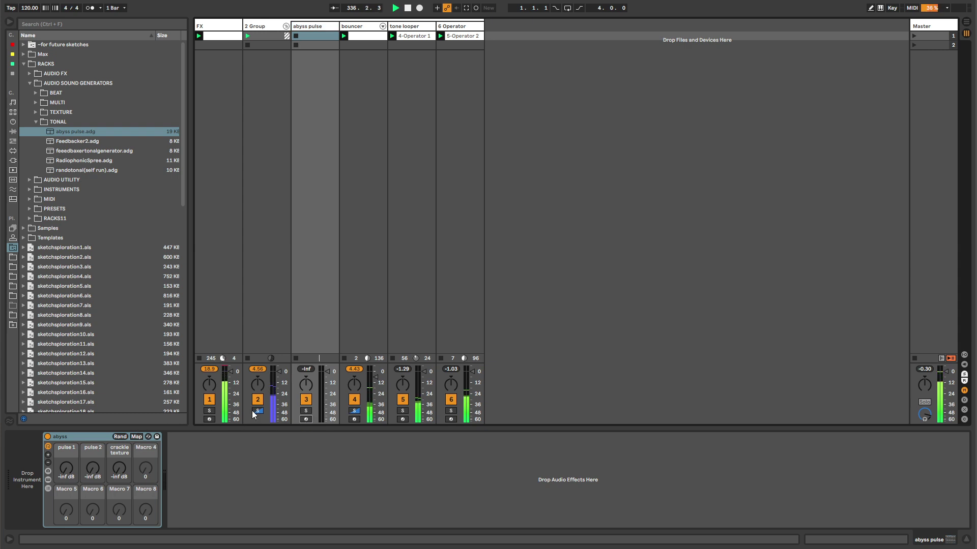
# Step: Clear the chain solo in the bouncer's Instrument Rack, fold the rack, and raise the bouncer track's volume slightly
pyautogui.click(343, 26)
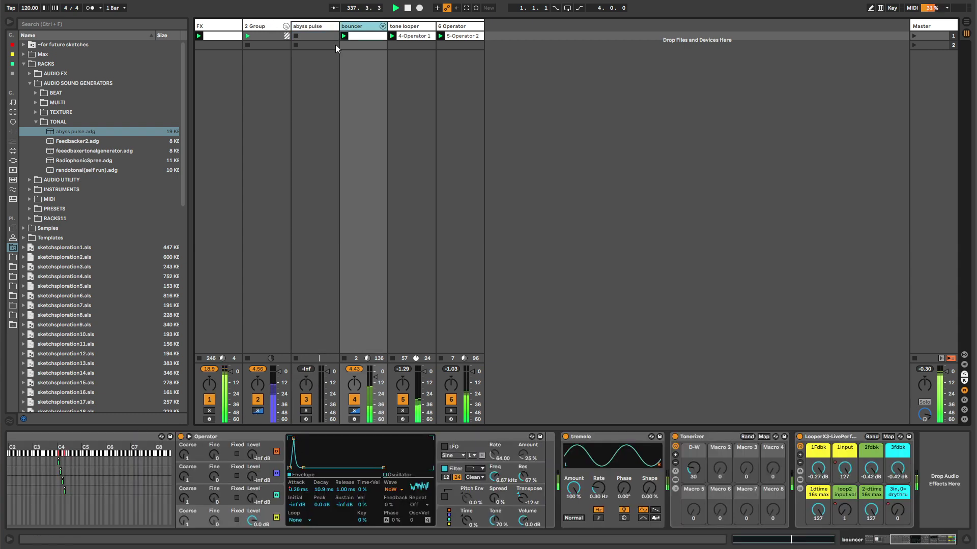
pyautogui.click(868, 542)
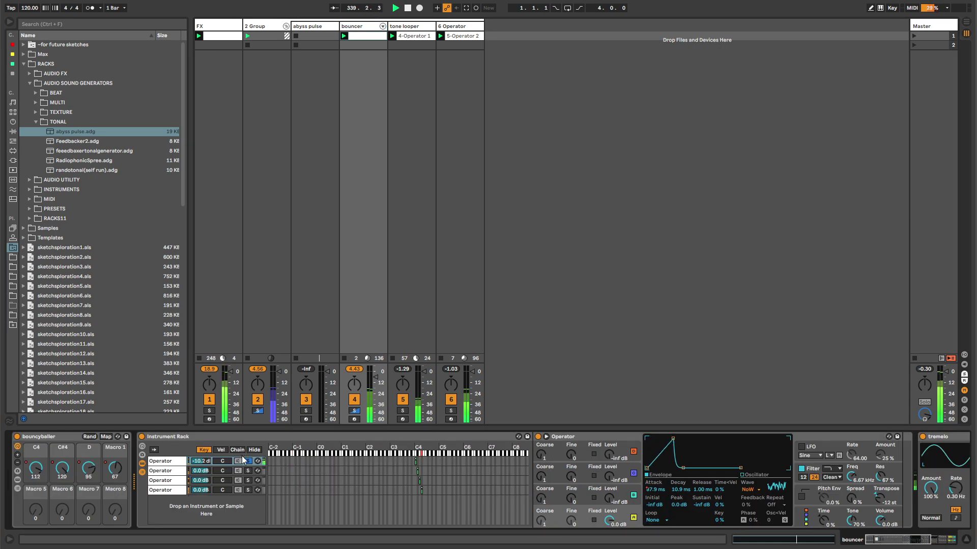
pyautogui.doubleClick(168, 436)
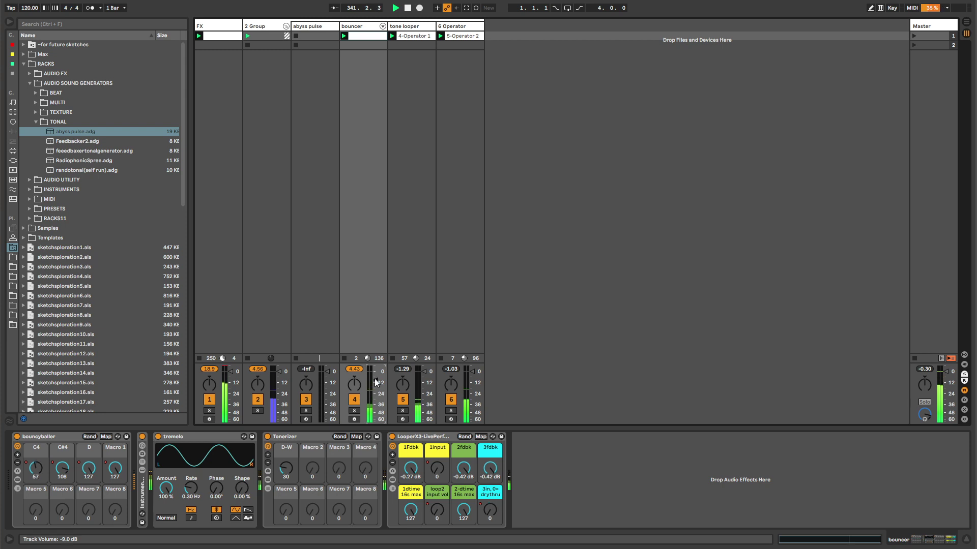
pyautogui.moveTo(376, 382); pyautogui.dragTo(376, 380)
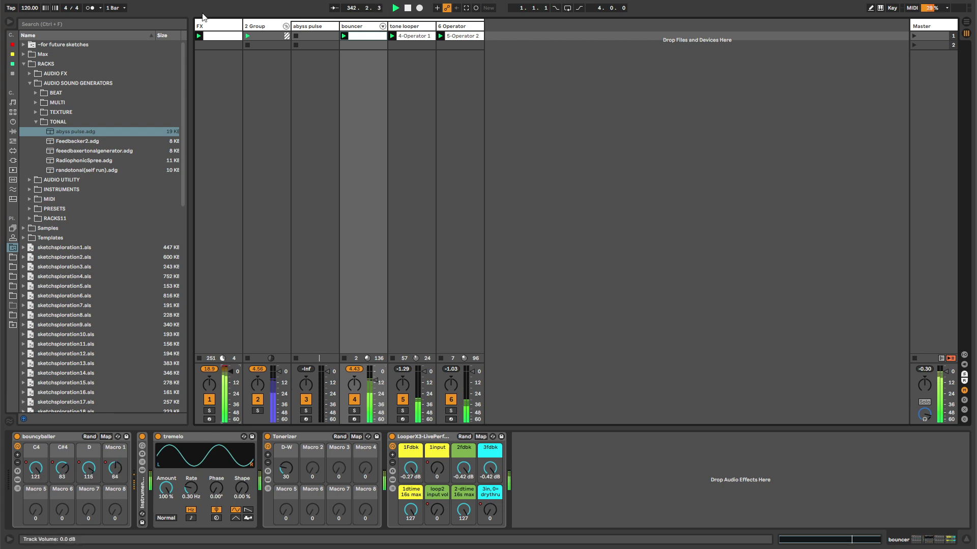
# Step: Delete the Utility device from the FX track, fold the RACKS folder, and list the instruments in the browser
pyautogui.click(212, 29)
pyautogui.click(24, 64)
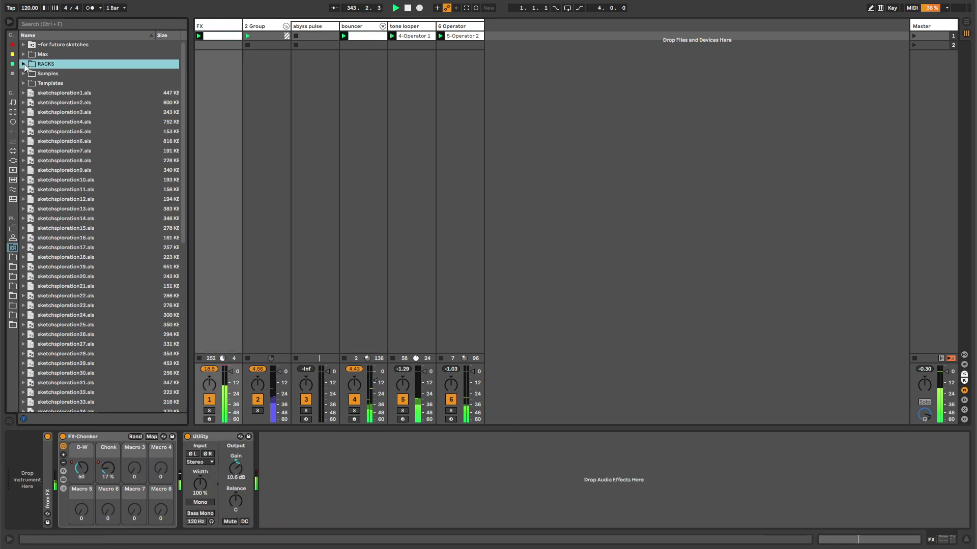
pyautogui.click(201, 436)
pyautogui.press('Delete')
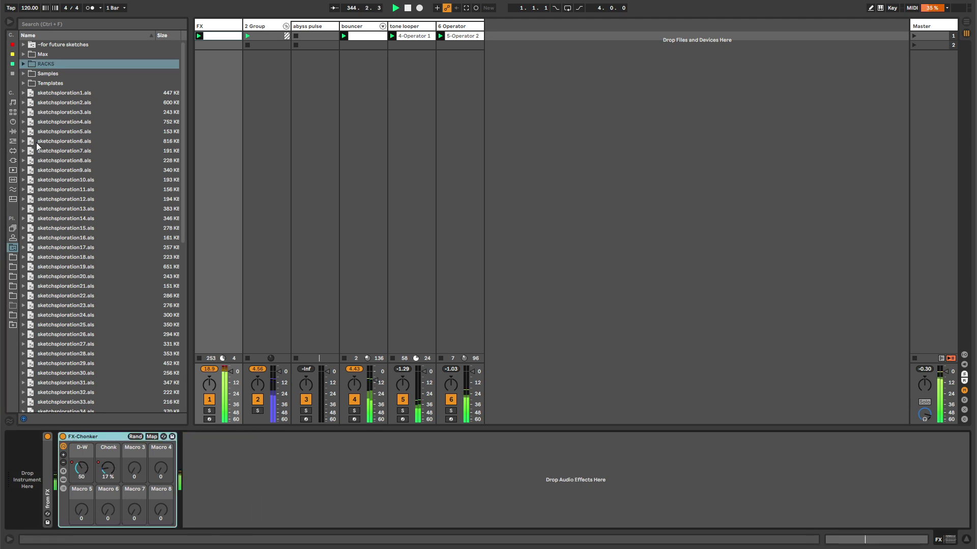
pyautogui.click(13, 122)
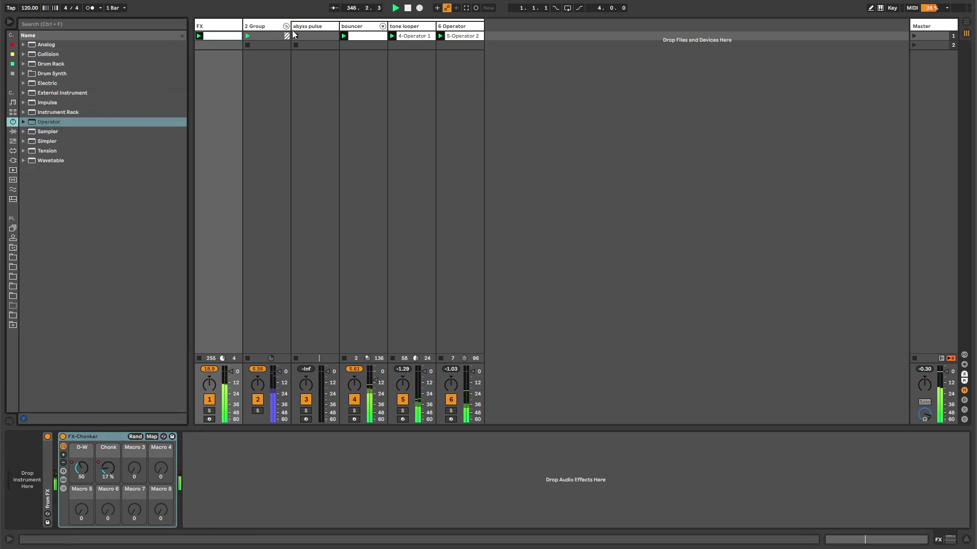
# Step: Set the pulse 1 macro to about -6.958 dB in the abyss pulse track's rack and show the rack's chains
pyautogui.click(311, 27)
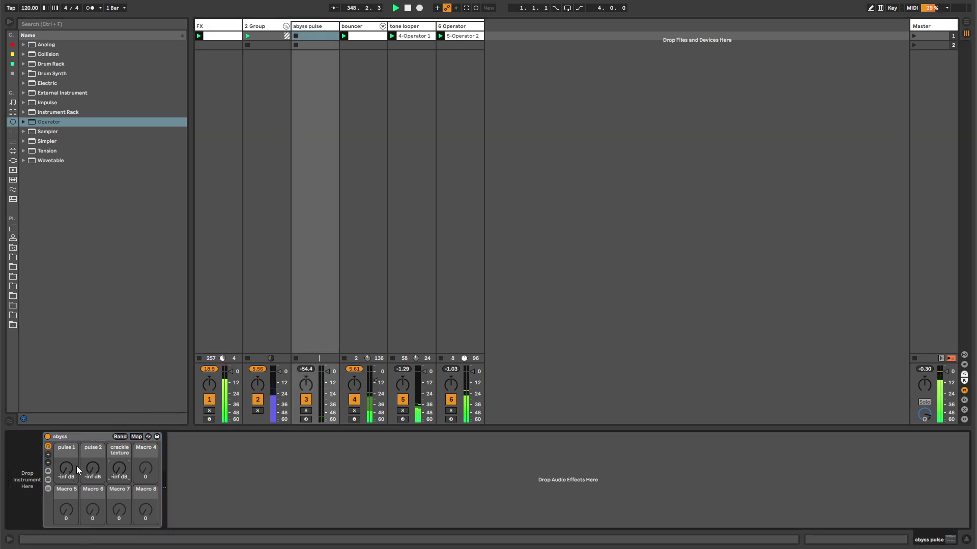
pyautogui.moveTo(66, 468); pyautogui.dragTo(66, 442)
pyautogui.click(48, 488)
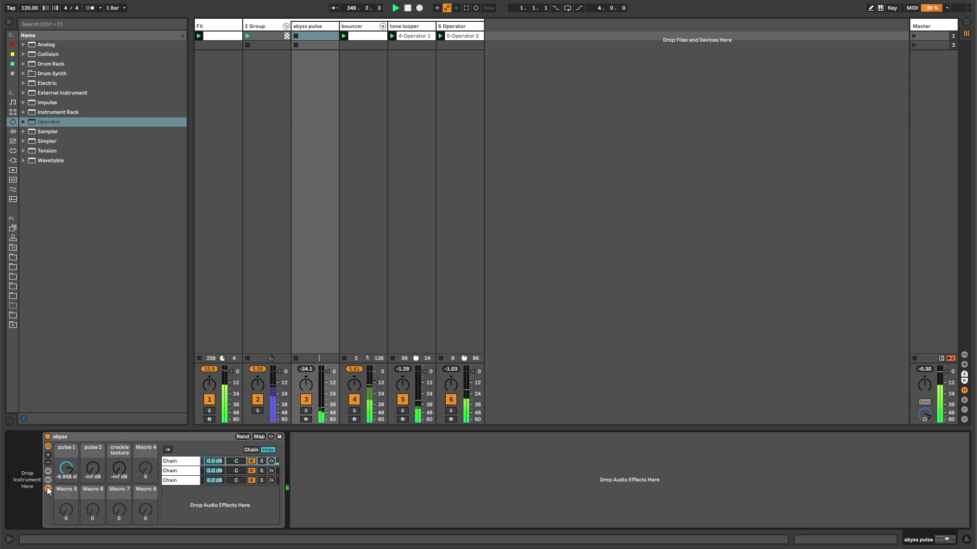
# Step: Turn the pulse 1 macro down to -inf dB and set crackle texture to about -33.487 dB, showing the third chain's devices
pyautogui.click(192, 460)
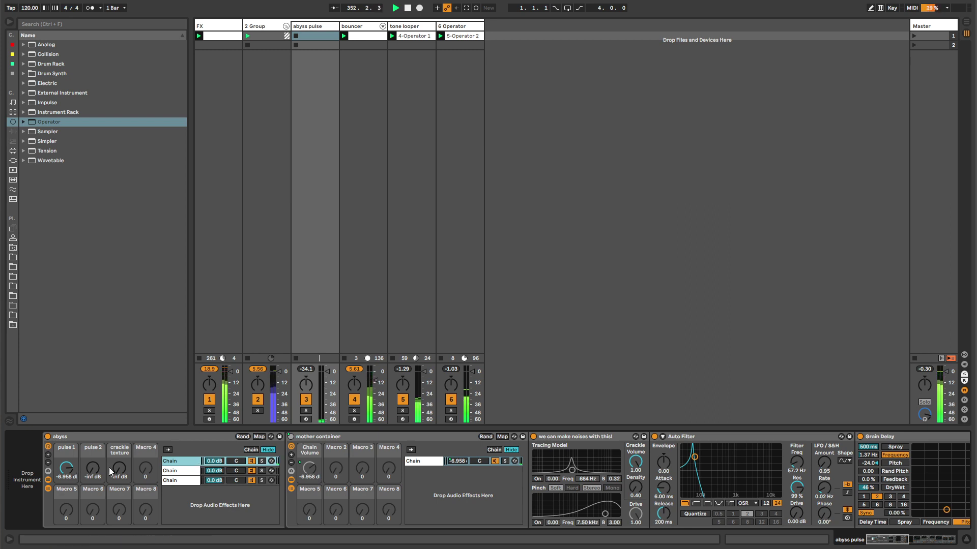
pyautogui.moveTo(119, 468); pyautogui.dragTo(119, 456)
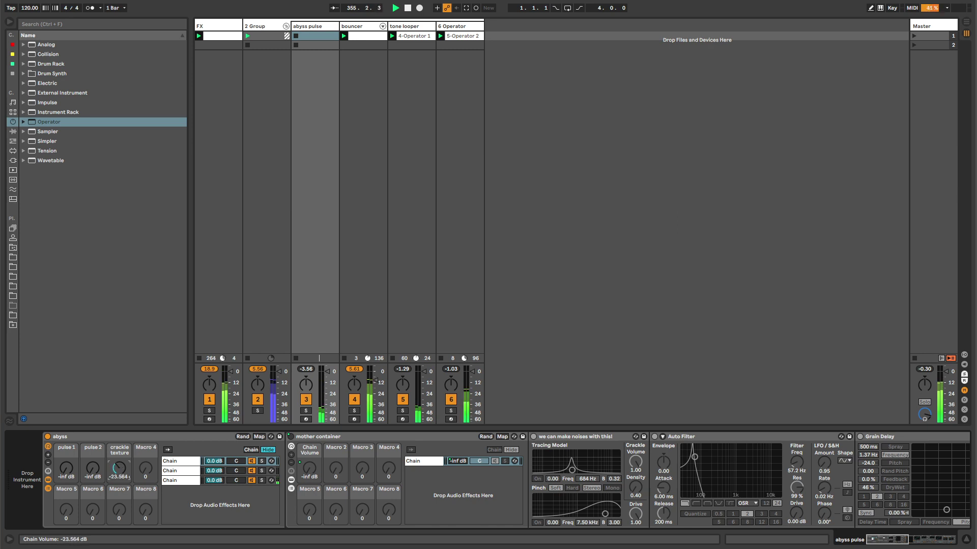
pyautogui.click(179, 482)
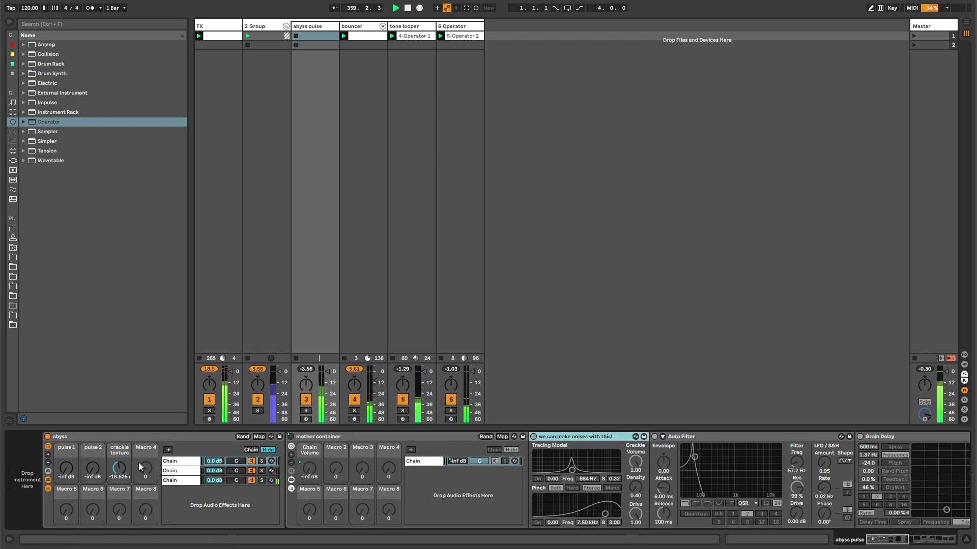
pyautogui.moveTo(119, 468); pyautogui.dragTo(119, 471)
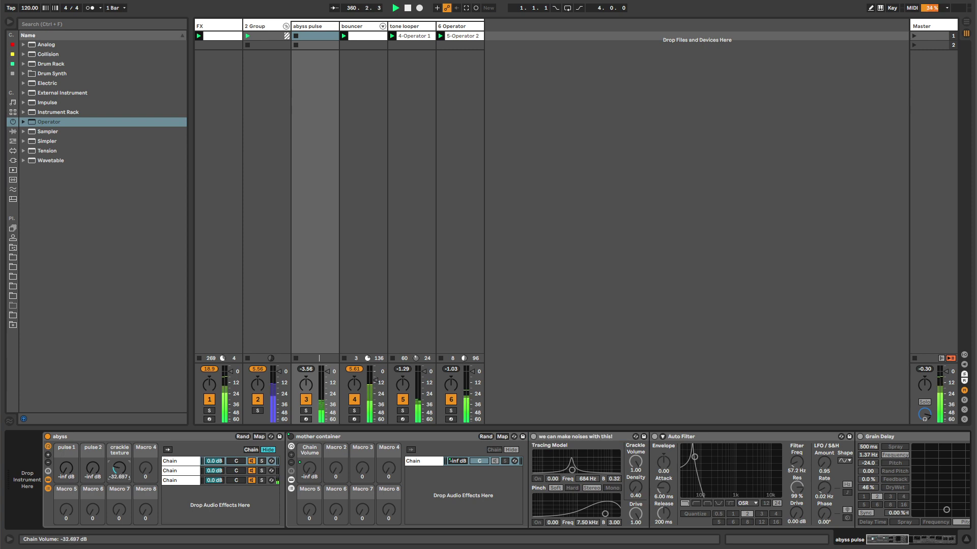
pyautogui.click(178, 482)
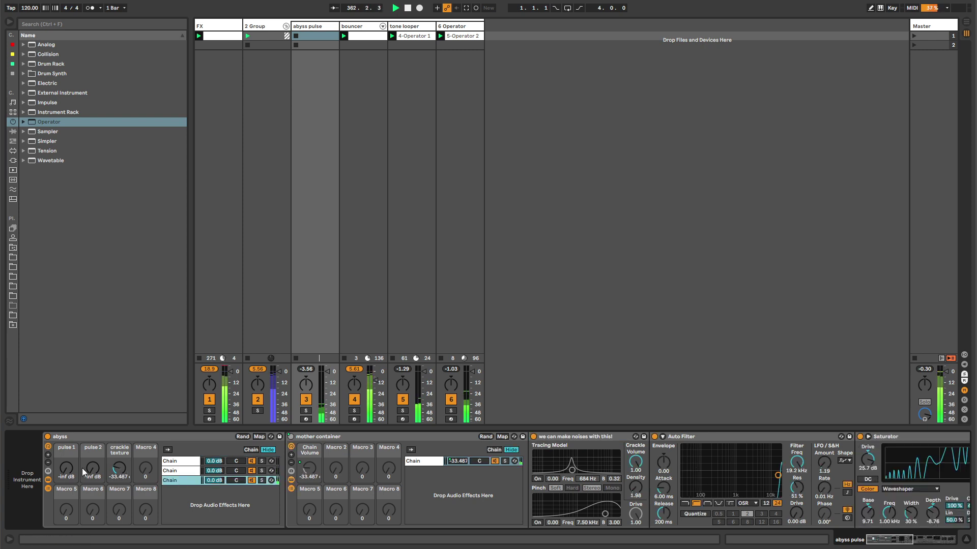
# Step: Hide the abyss rack's chains and set pulse 1 to about -16.329 dB and pulse 2 to about -50.71 dB
pyautogui.moveTo(82, 468); pyautogui.dragTo(60, 458)
pyautogui.click(50, 487)
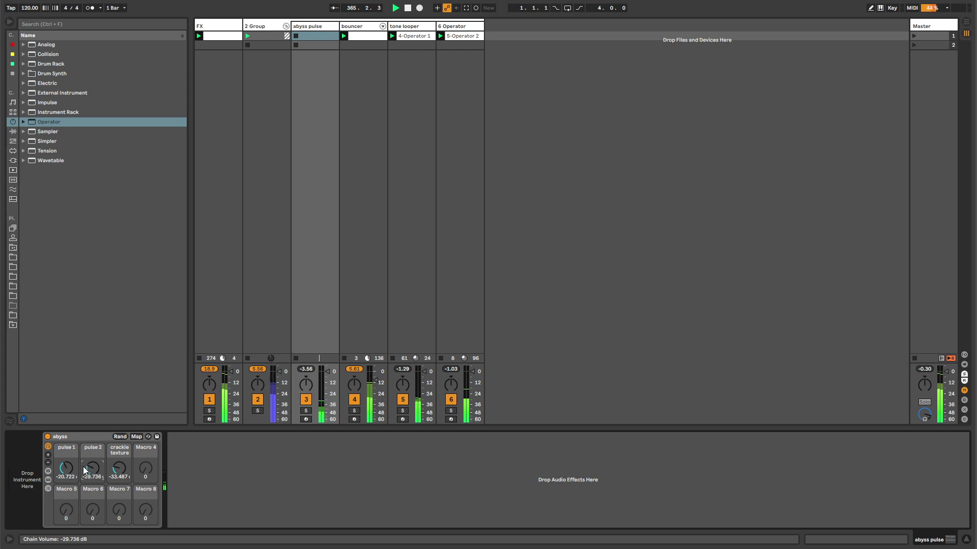
pyautogui.moveTo(71, 466)
pyautogui.mouseDown()
pyautogui.moveTo(71, 448)
pyautogui.moveTo(66, 469)
pyautogui.mouseUp()
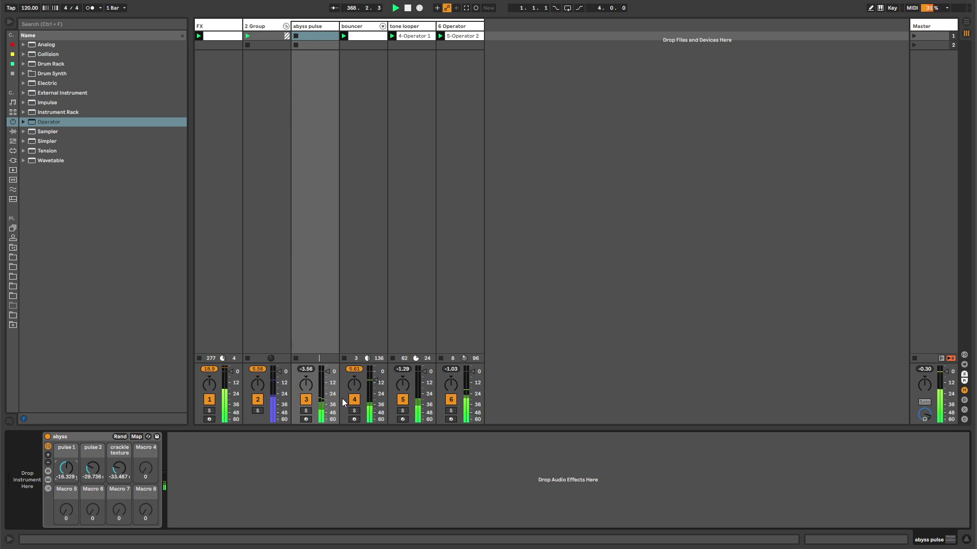
pyautogui.moveTo(92, 468)
pyautogui.mouseDown()
pyautogui.moveTo(93, 455)
pyautogui.moveTo(92, 478)
pyautogui.mouseUp()
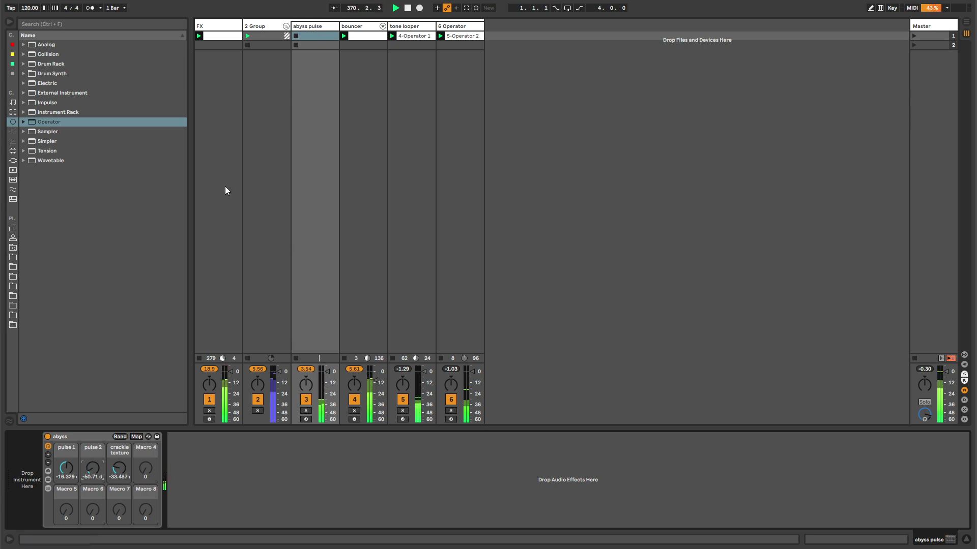
# Step: Create a MIDI clip in the abyss pulse track's first slot, launch it, and show the track's devices
pyautogui.click(311, 36)
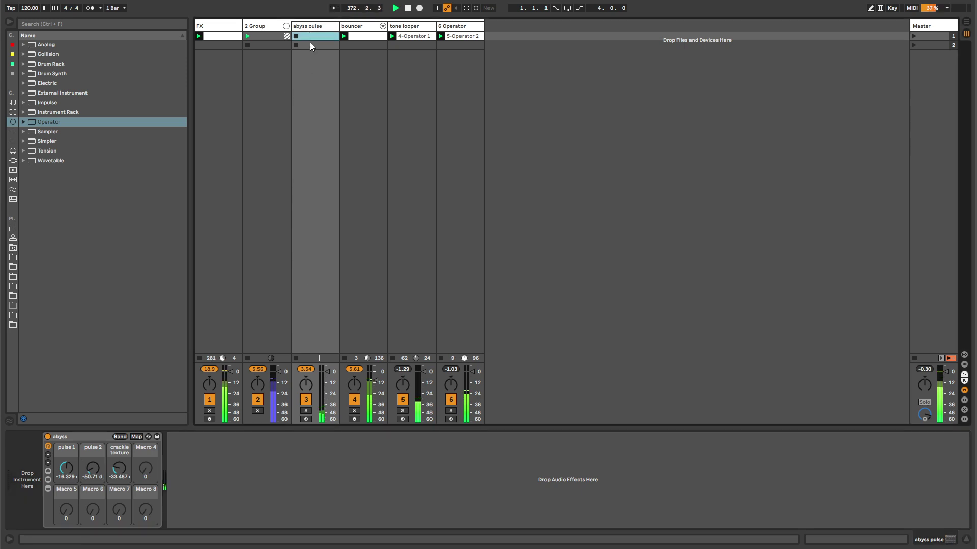
pyautogui.doubleClick(311, 37)
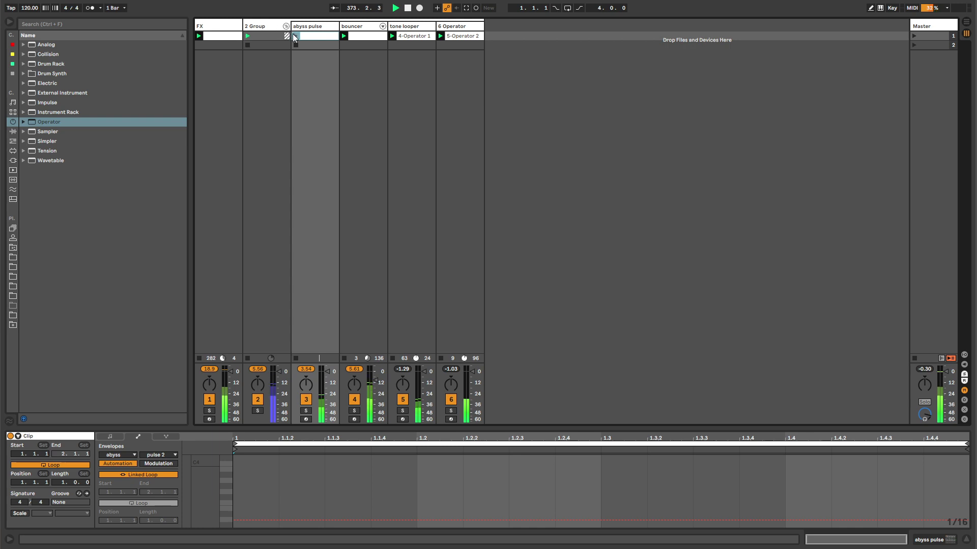
pyautogui.click(303, 28)
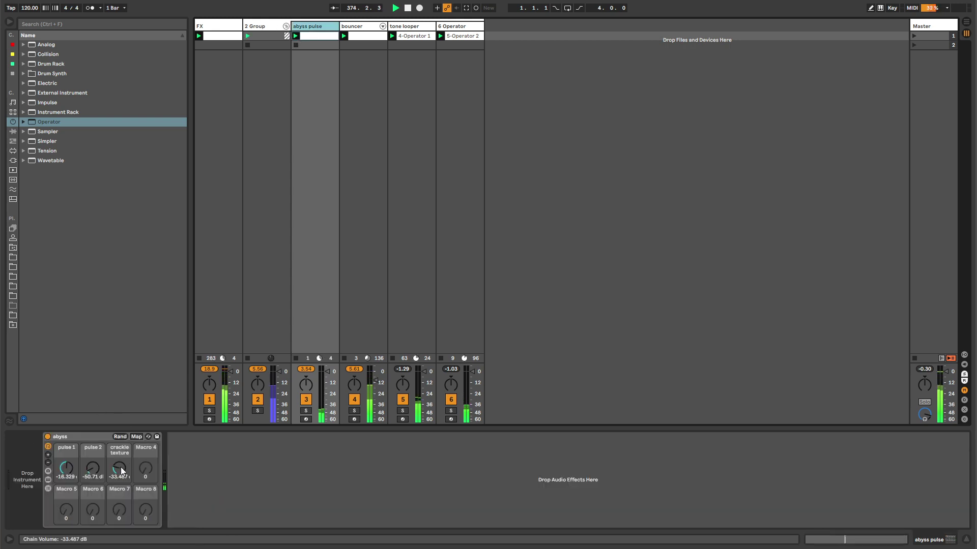
# Step: Set crackle texture to about -37.686 dB, and give the abyss pulse clip a 5-bar loop with its envelope loop unlinked
pyautogui.moveTo(120, 467); pyautogui.dragTo(119, 452)
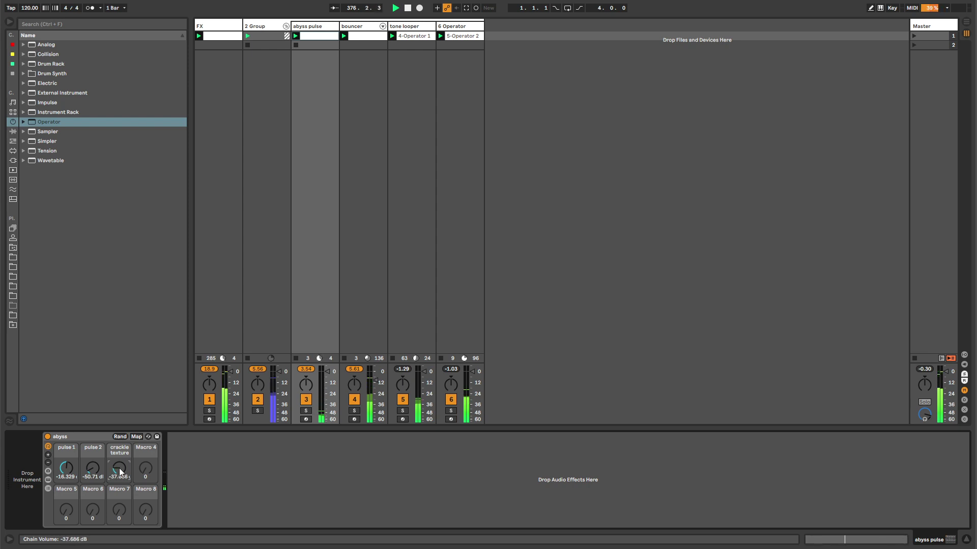
pyautogui.hotkey('shift', 'Tab')
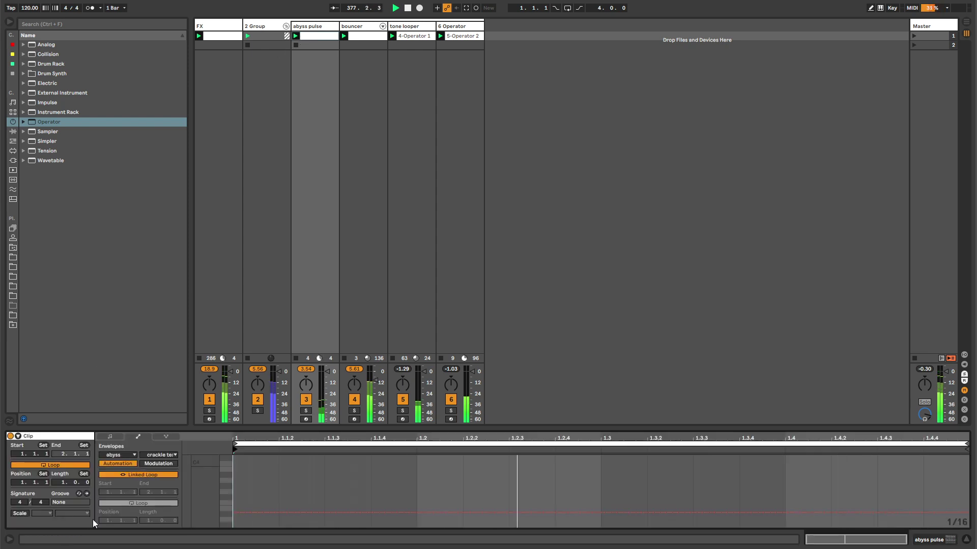
pyautogui.moveTo(63, 483); pyautogui.dragTo(63, 473)
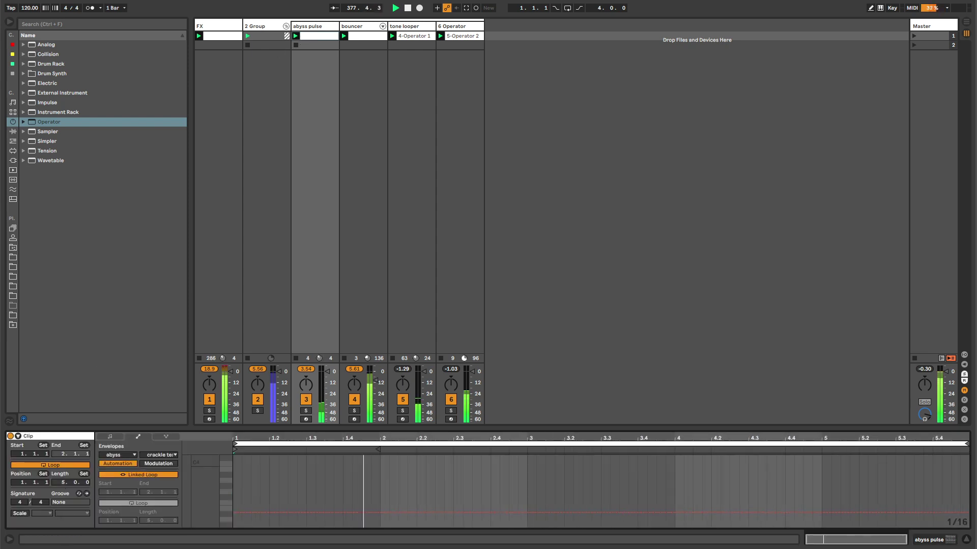
pyautogui.click(137, 475)
pyautogui.click(238, 26)
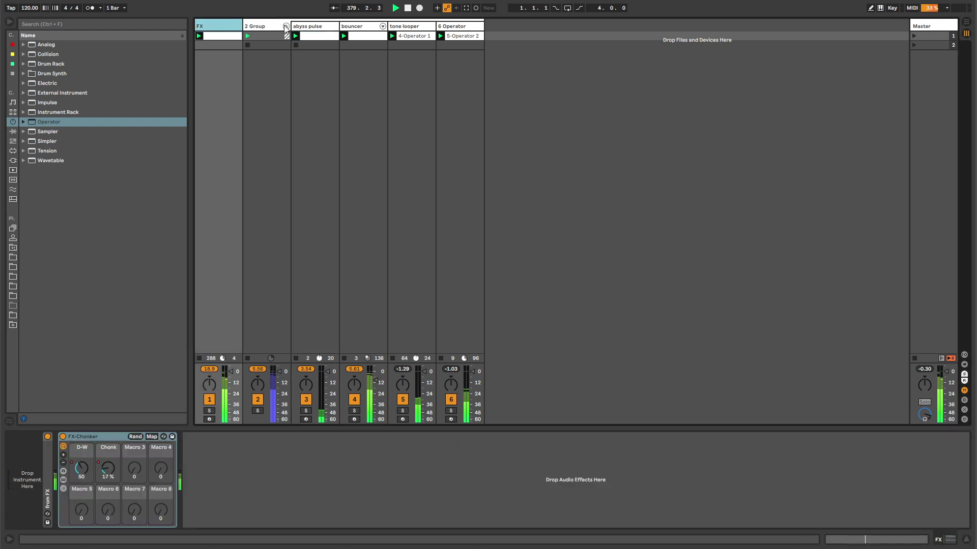
# Step: Record automation of the crackle texture macro into the abyss pulse clip by varying its level up and down
pyautogui.click(304, 51)
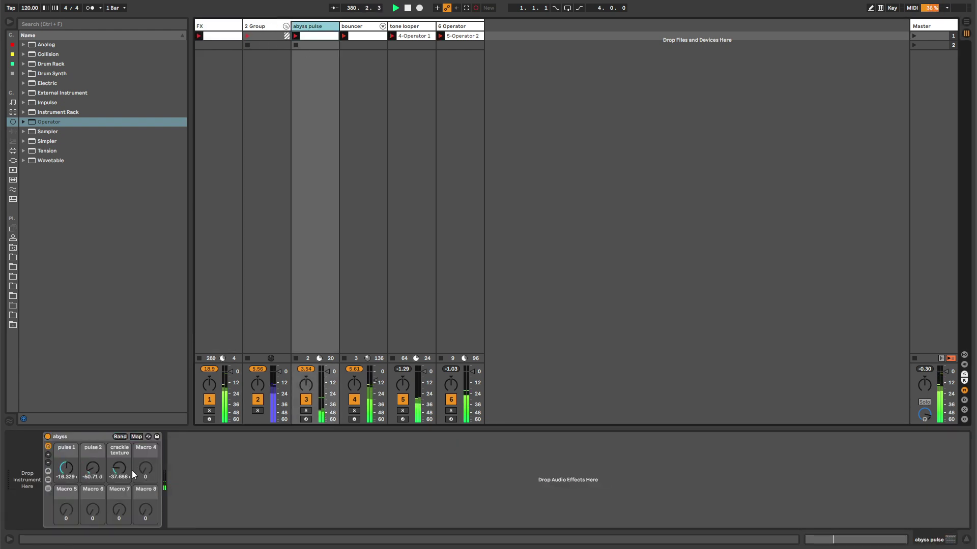
pyautogui.moveTo(113, 471)
pyautogui.mouseDown()
pyautogui.moveTo(113, 450)
pyautogui.moveTo(113, 460)
pyautogui.mouseUp()
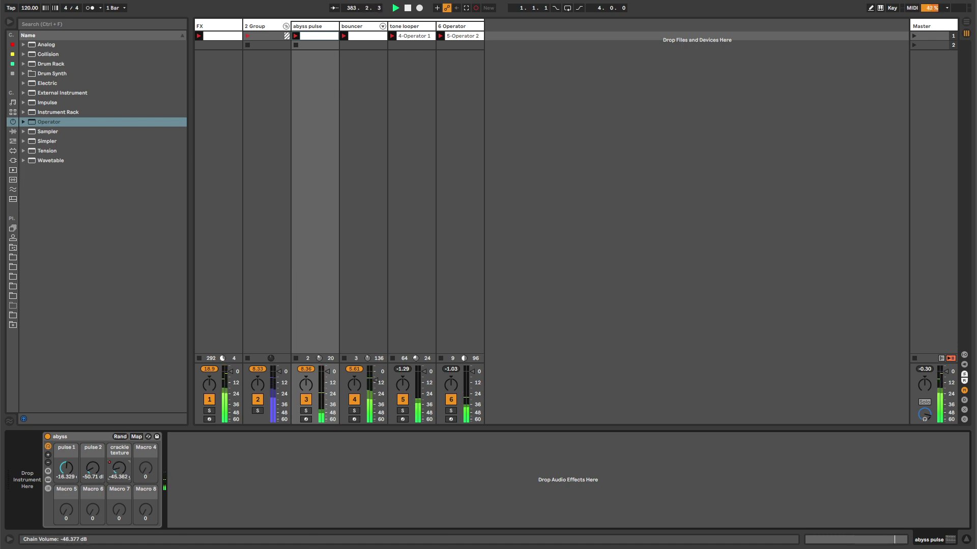
pyautogui.moveTo(113, 465); pyautogui.dragTo(113, 455)
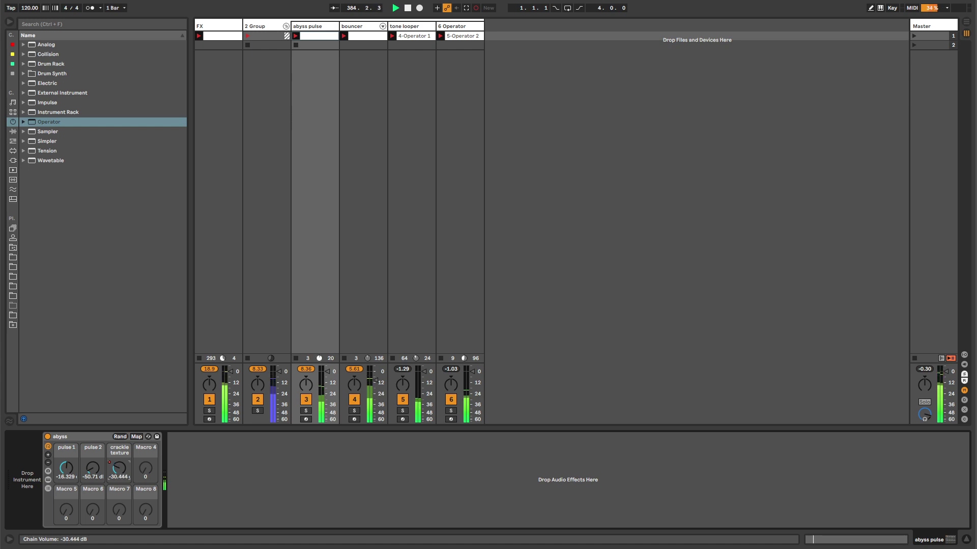
# Step: Show the recorded crackle texture automation in the clip, simplify the whole envelope, and return to the abyss rack
pyautogui.rightClick(118, 470)
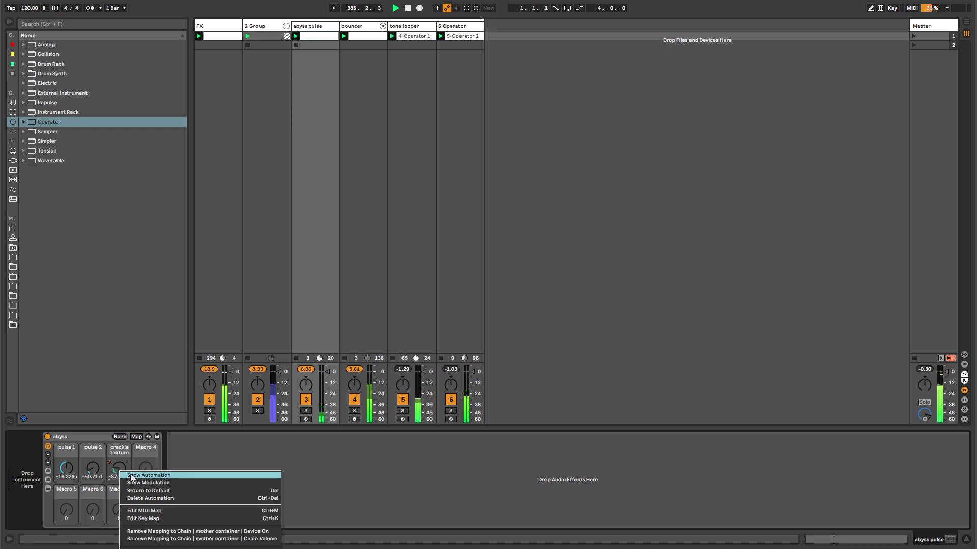
pyautogui.click(143, 475)
pyautogui.hotkey('ctrl', 'a')
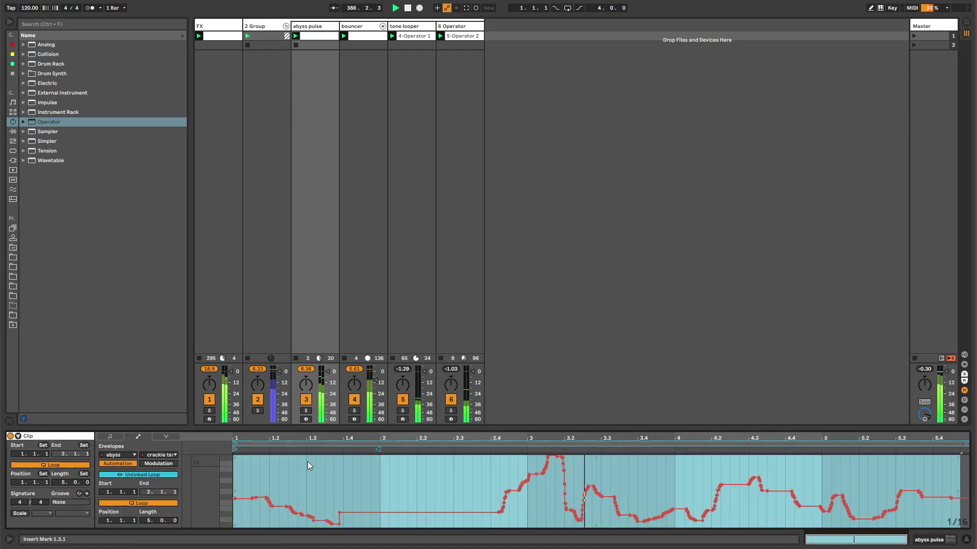
pyautogui.click(297, 465)
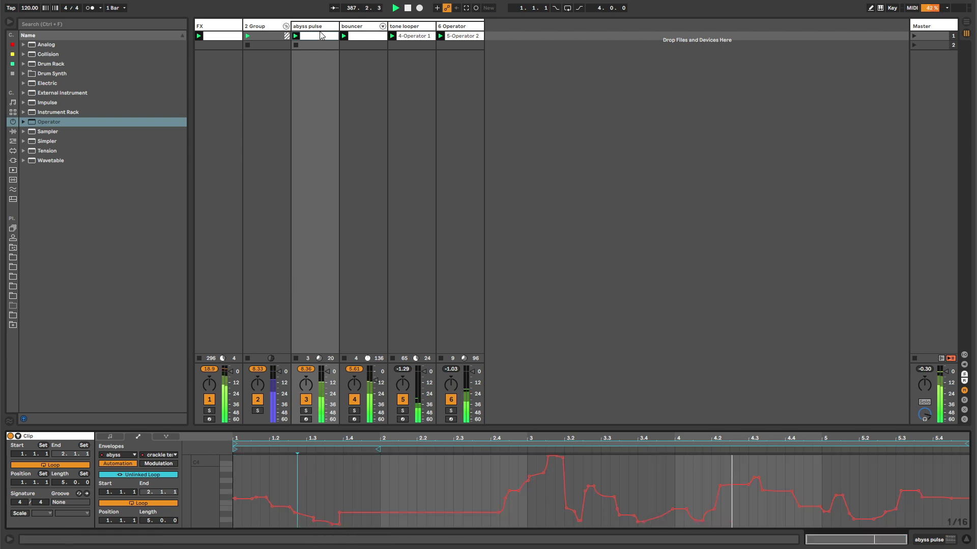
pyautogui.click(290, 84)
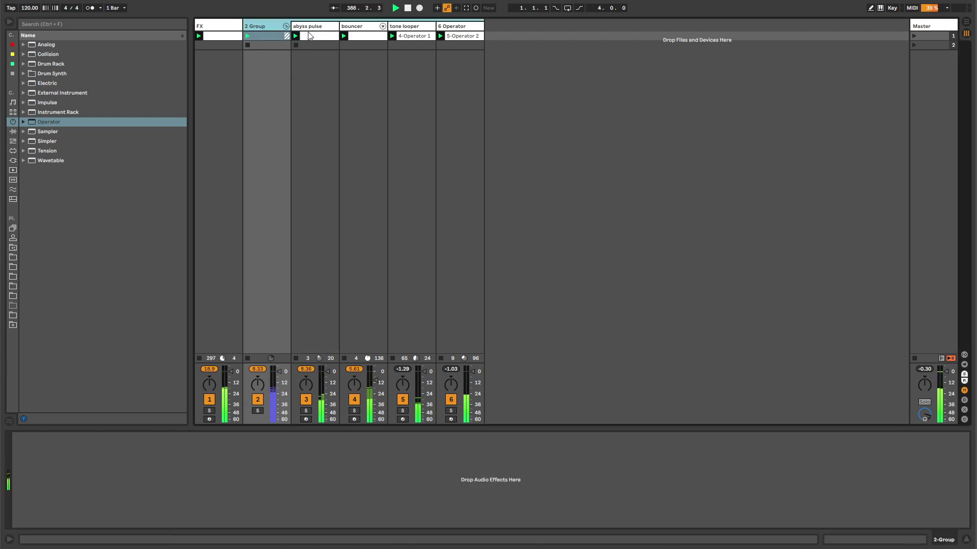
pyautogui.click(293, 104)
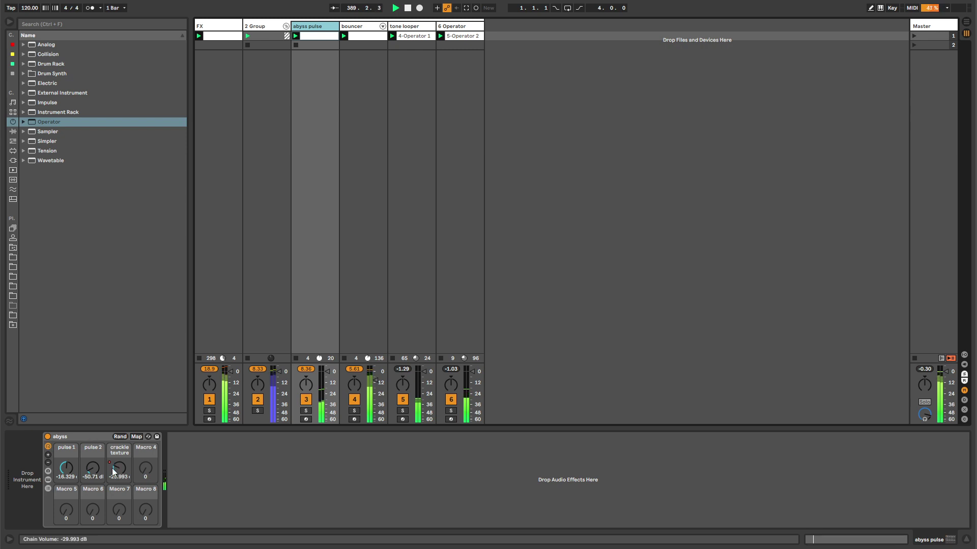
pyautogui.click(71, 438)
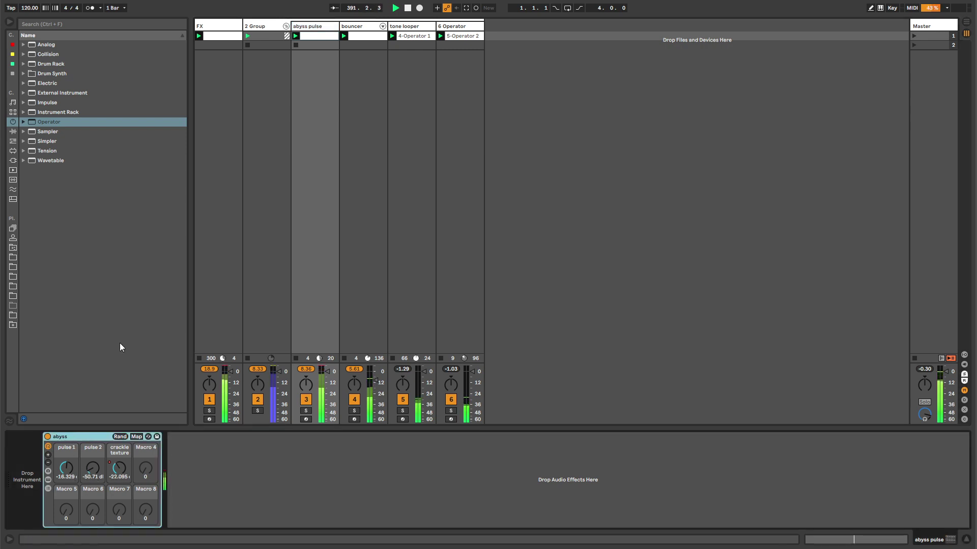
pyautogui.click(12, 0)
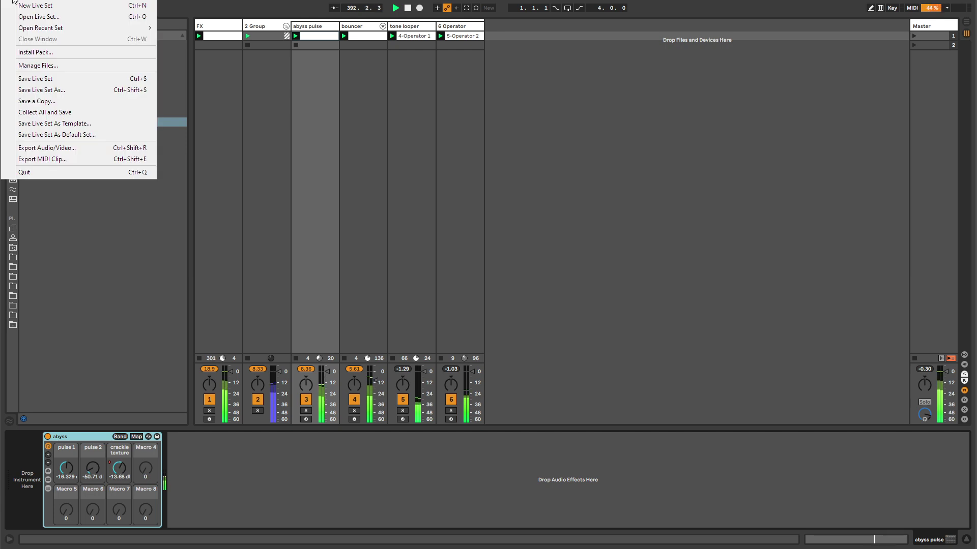
pyautogui.moveTo(88, 0)
pyautogui.click(155, 447)
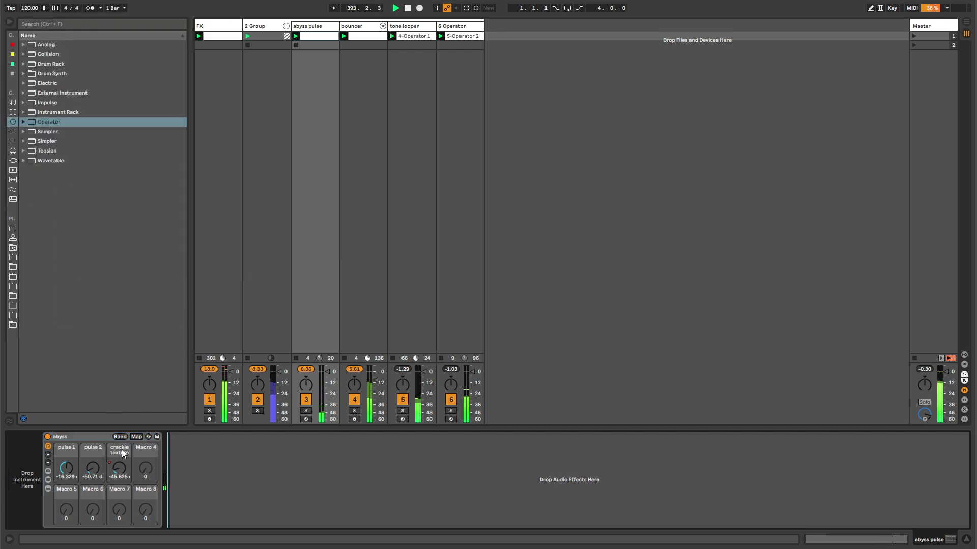
# Step: Record automation of the pulse 2 macro into the abyss pulse clip and show its envelope
pyautogui.click(92, 469)
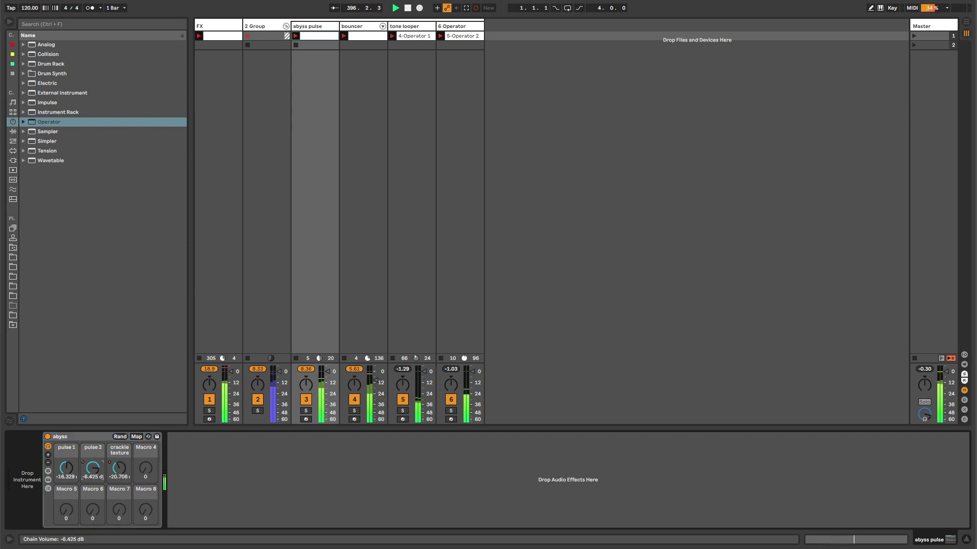
pyautogui.moveTo(92, 469); pyautogui.dragTo(92, 475)
pyautogui.rightClick(92, 469)
pyautogui.click(103, 469)
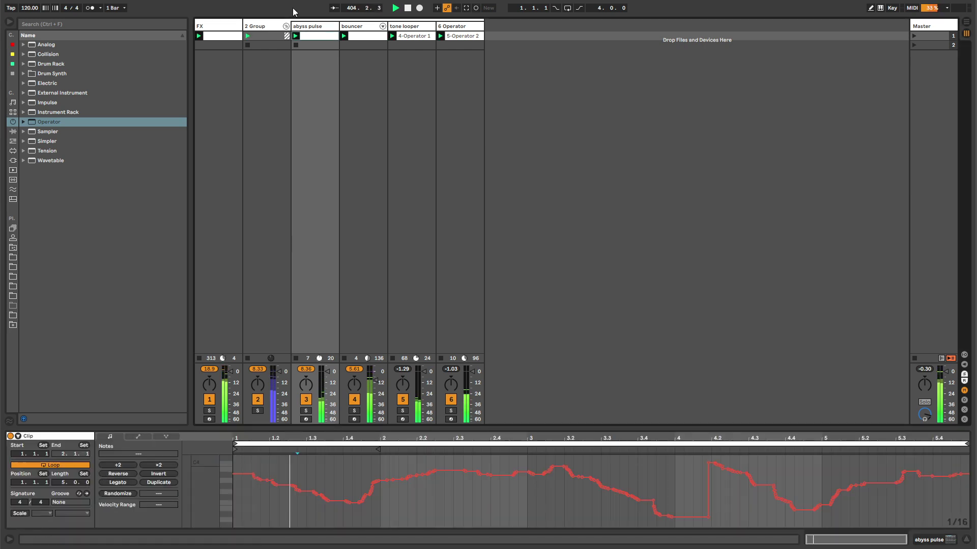
# Step: Move the abyss pulse track to the end of the track row and set its volume to about -14.0 dB
pyautogui.click(310, 28)
pyautogui.moveTo(310, 30); pyautogui.dragTo(496, 23)
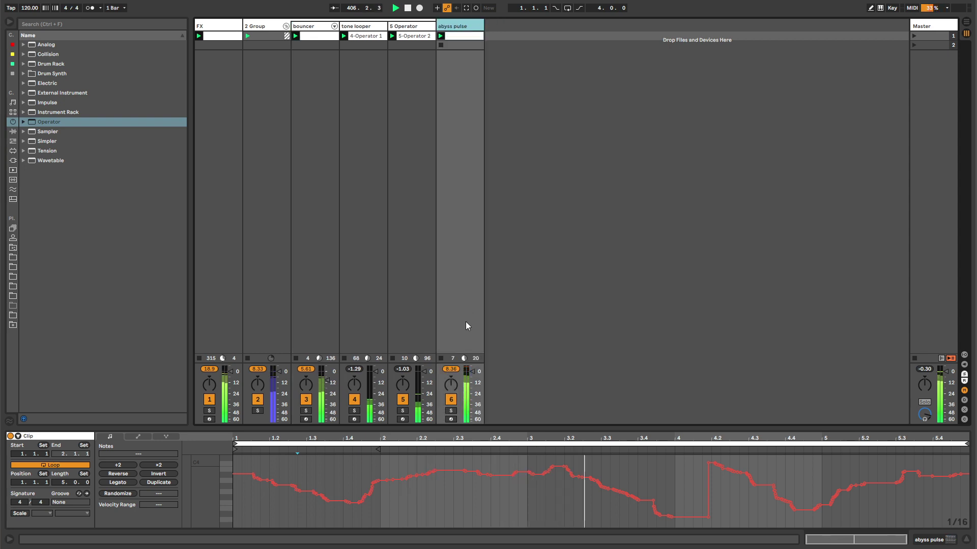
pyautogui.moveTo(472, 372); pyautogui.dragTo(472, 384)
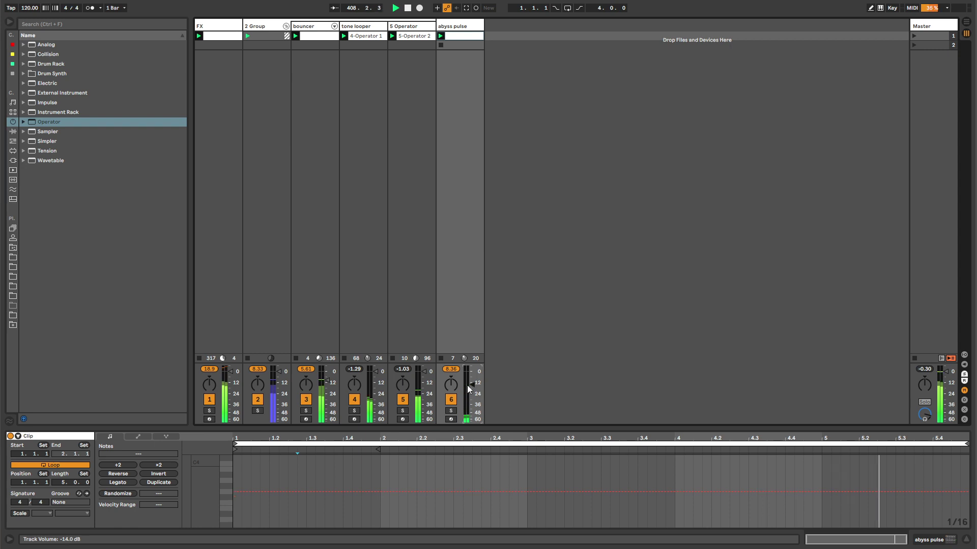
# Step: Set the bouncer looper's 1Fdbk and 3fdbk to about -6.52 dB and 2fdbk to about -9.66 dB, and reselect the abyss pulse track
pyautogui.click(217, 26)
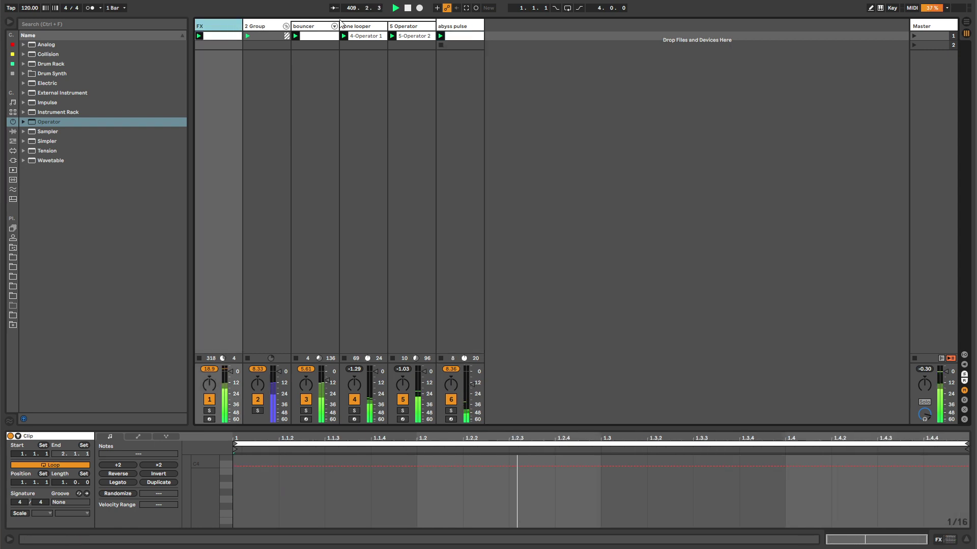
pyautogui.click(402, 25)
pyautogui.press('Left')
pyautogui.press('Left')
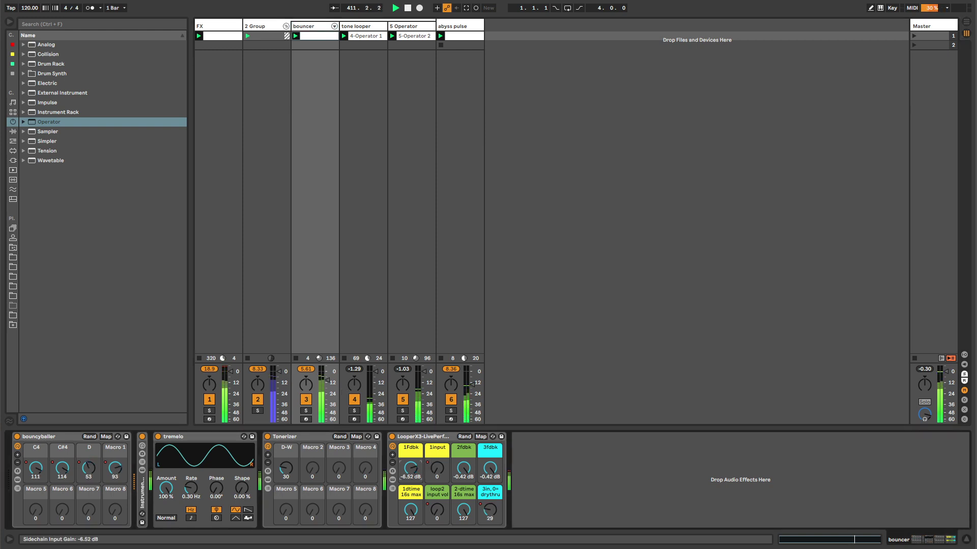
pyautogui.moveTo(464, 475); pyautogui.dragTo(464, 491)
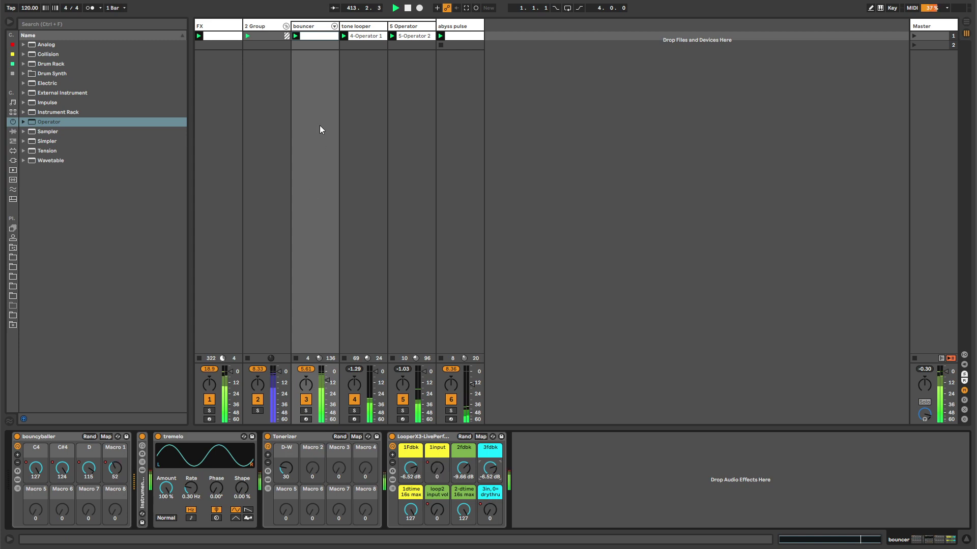
pyautogui.click(144, 498)
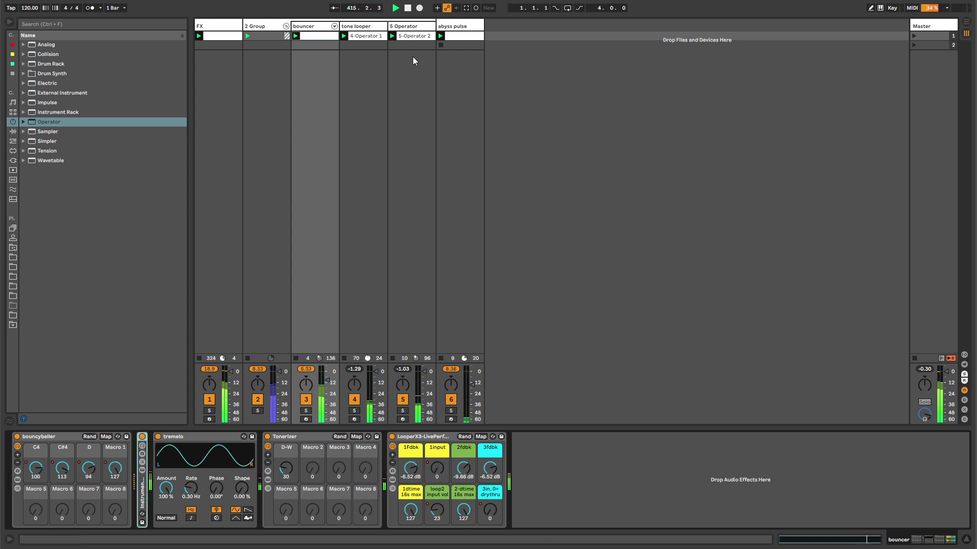
pyautogui.click(437, 346)
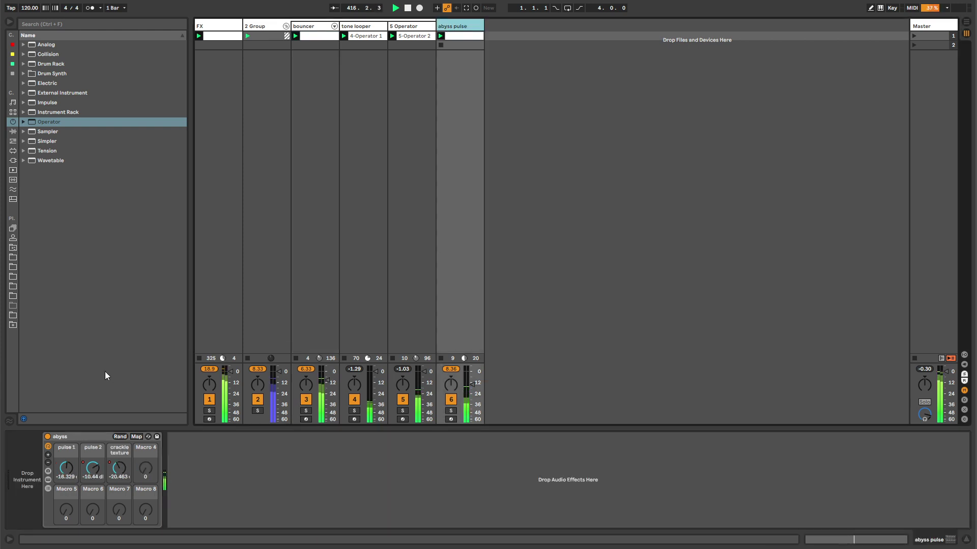
# Step: Set the abyss rack's pulse 1 macro to -inf dB and rename the 2 Group track as Island
pyautogui.click(66, 468)
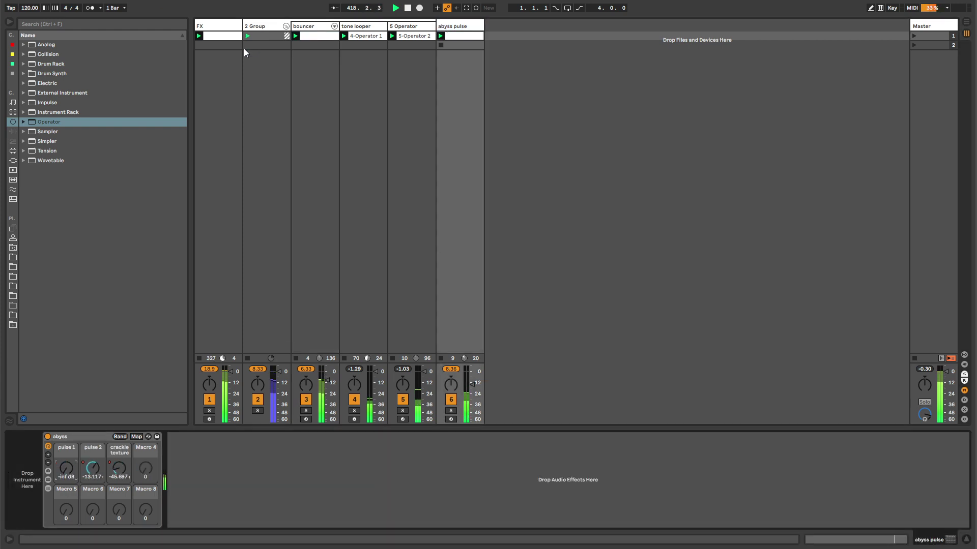
pyautogui.click(232, 28)
pyautogui.click(257, 26)
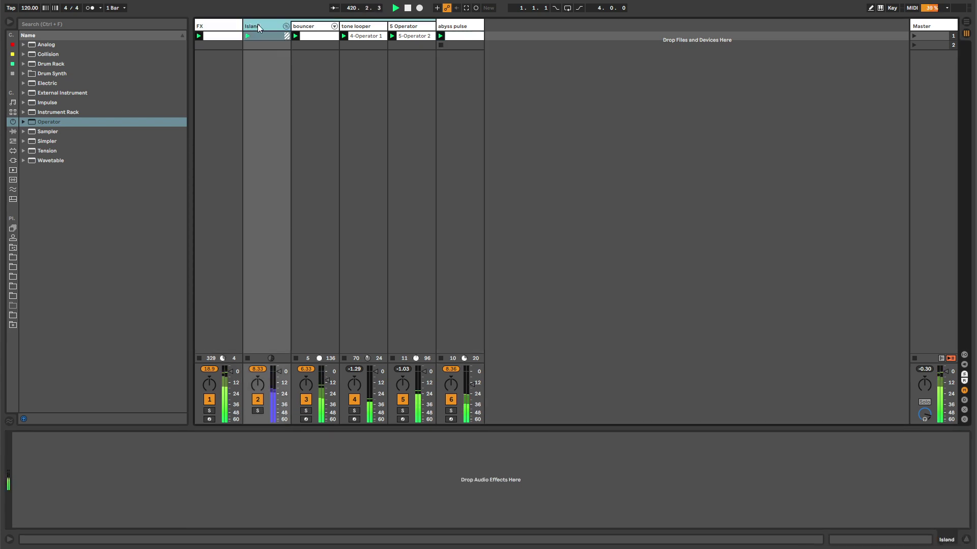
# Step: Remove the stop button from the abyss pulse track's empty second slot and select the bouncer track
pyautogui.click(468, 27)
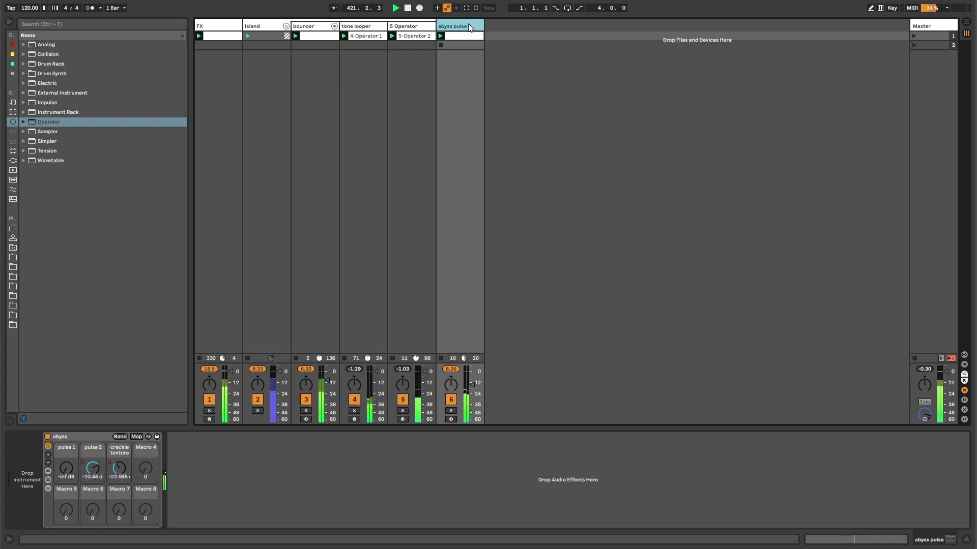
pyautogui.click(460, 46)
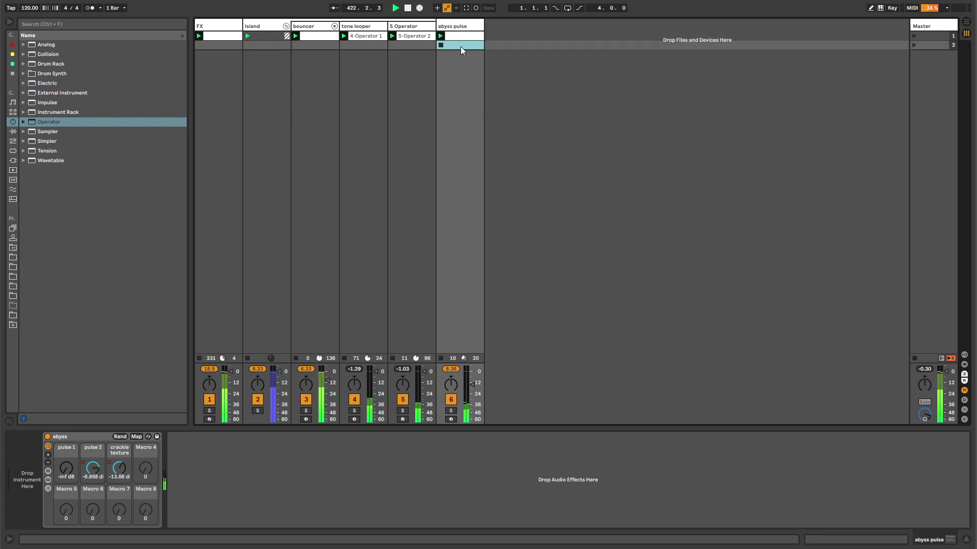
pyautogui.press('Left')
pyautogui.press('Left')
pyautogui.press('Left')
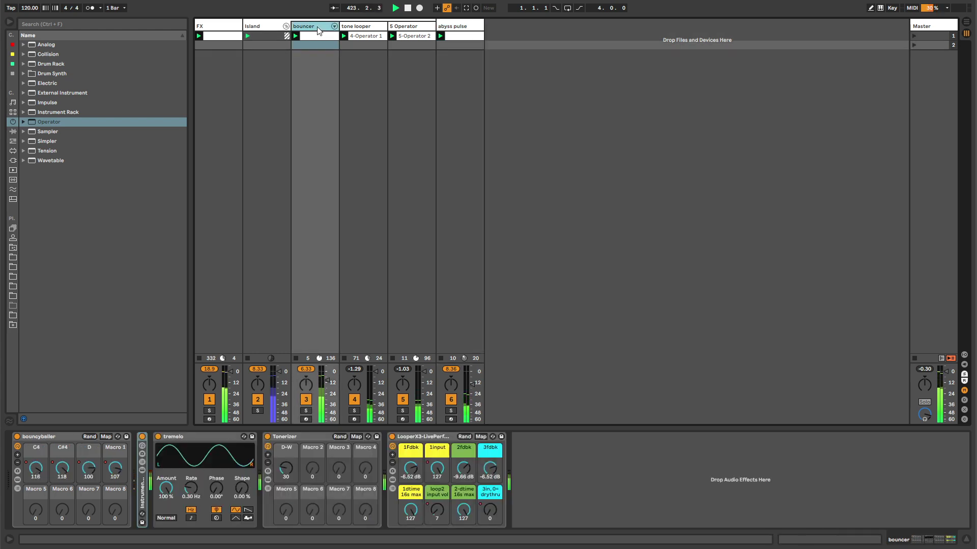
# Step: Add an Auto Pan ahead of the bouncer's looper with a triangle wave, 100% amount, 180° phase and recorded rate automation
pyautogui.rightClick(553, 484)
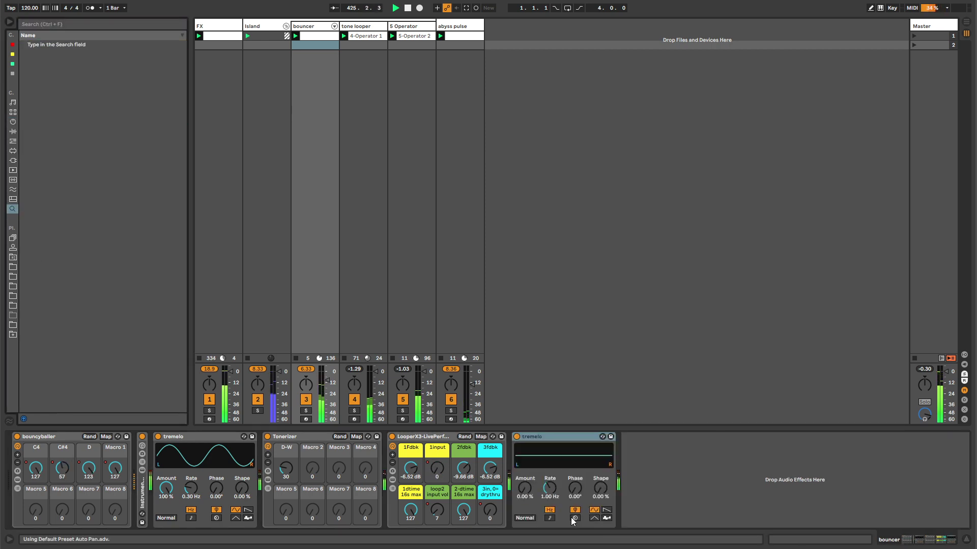
pyautogui.click(594, 518)
pyautogui.moveTo(593, 490); pyautogui.dragTo(583, 490)
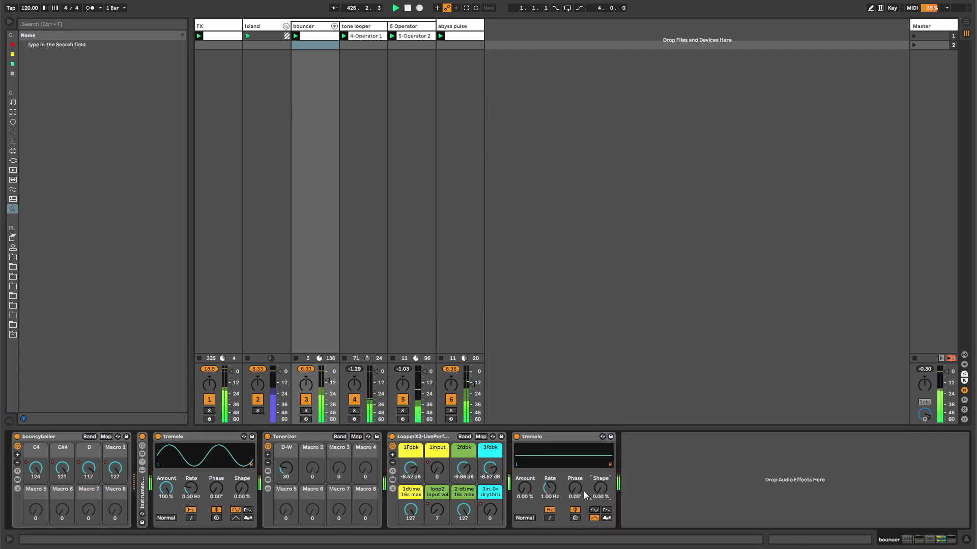
pyautogui.moveTo(524, 489); pyautogui.dragTo(524, 439)
pyautogui.moveTo(542, 484)
pyautogui.mouseDown()
pyautogui.moveTo(542, 496)
pyautogui.moveTo(542, 473)
pyautogui.moveTo(542, 503)
pyautogui.moveTo(545, 463)
pyautogui.moveTo(548, 490)
pyautogui.mouseUp()
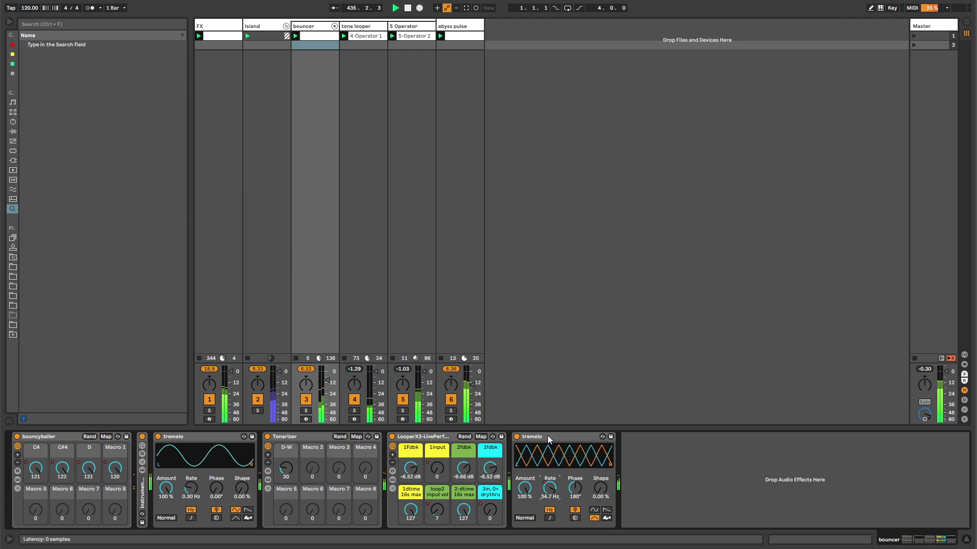
pyautogui.moveTo(547, 436); pyautogui.dragTo(385, 451)
# Step: Show the Auto Pan's Frequency envelope in the bouncer clip and loop its recorded section unlinked, from about 9.3.3 for about 6.3.2
pyautogui.rightClick(433, 492)
pyautogui.click(433, 493)
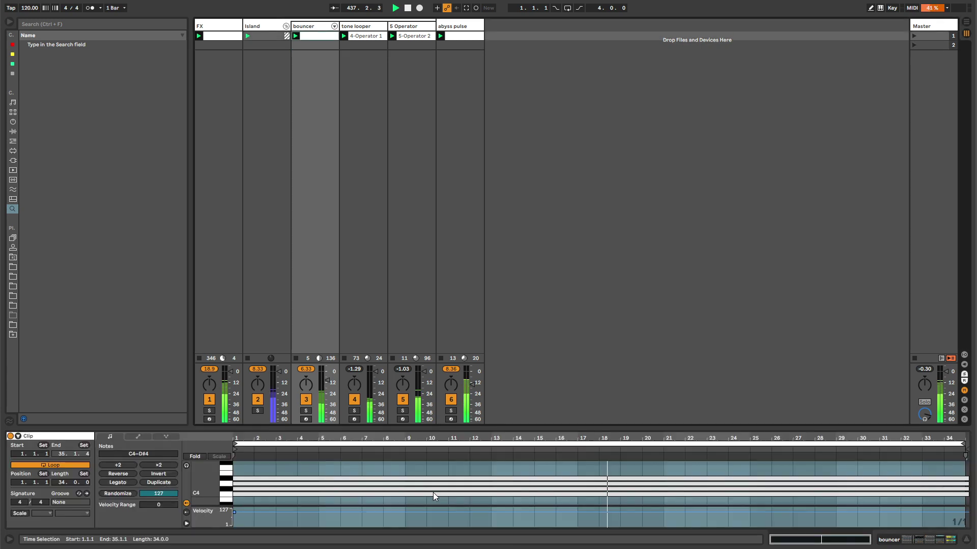
pyautogui.click(148, 435)
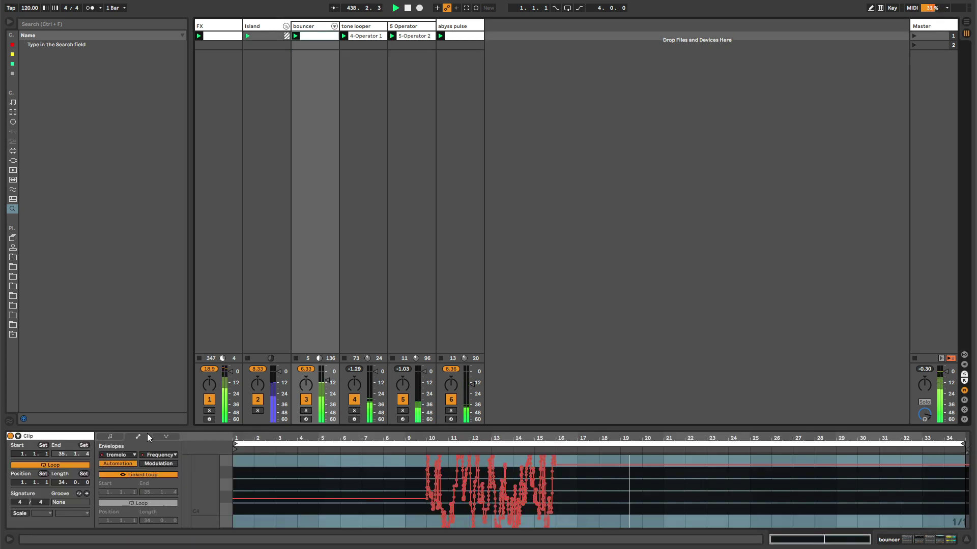
pyautogui.moveTo(418, 466); pyautogui.dragTo(560, 466)
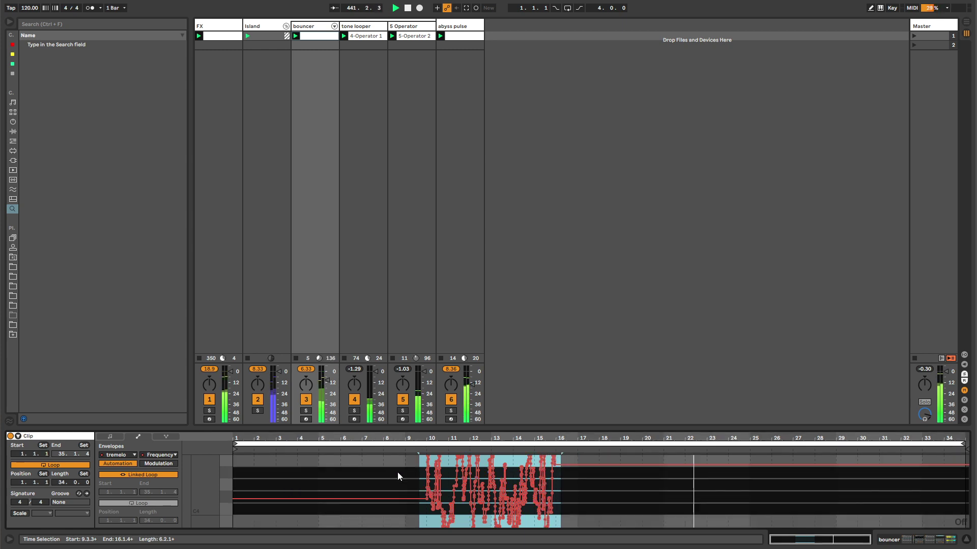
pyautogui.click(137, 475)
pyautogui.moveTo(419, 482); pyautogui.dragTo(568, 481)
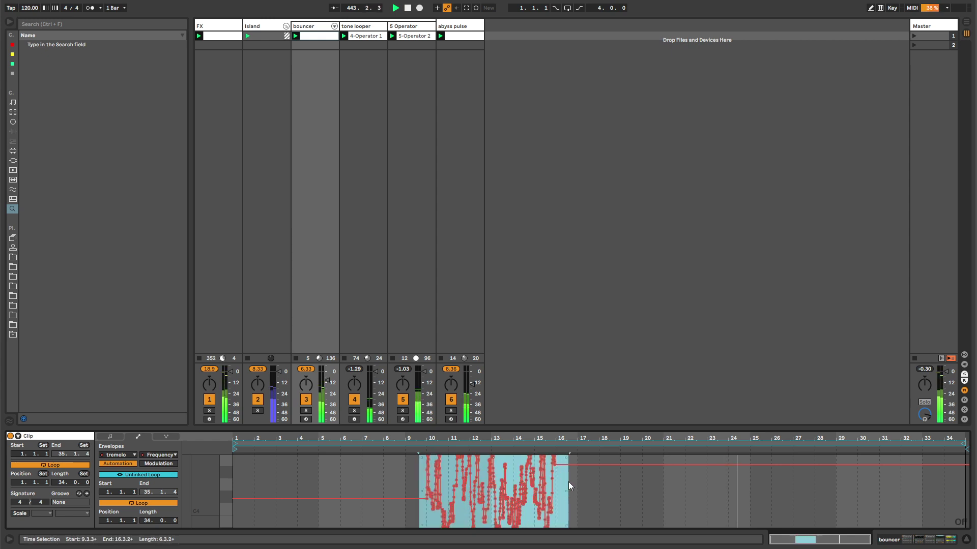
pyautogui.hotkey('ctrl', 'l')
pyautogui.click(512, 462)
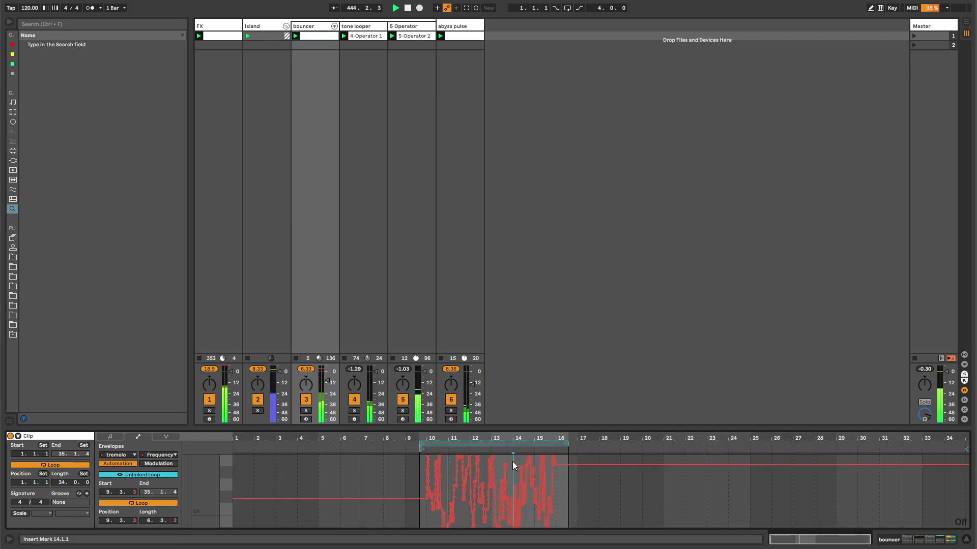
pyautogui.click(312, 26)
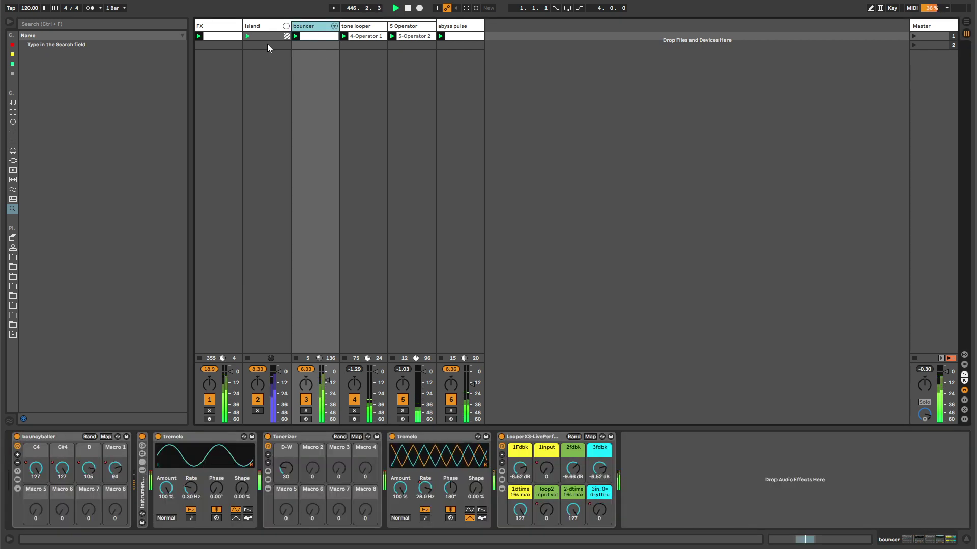
pyautogui.click(230, 27)
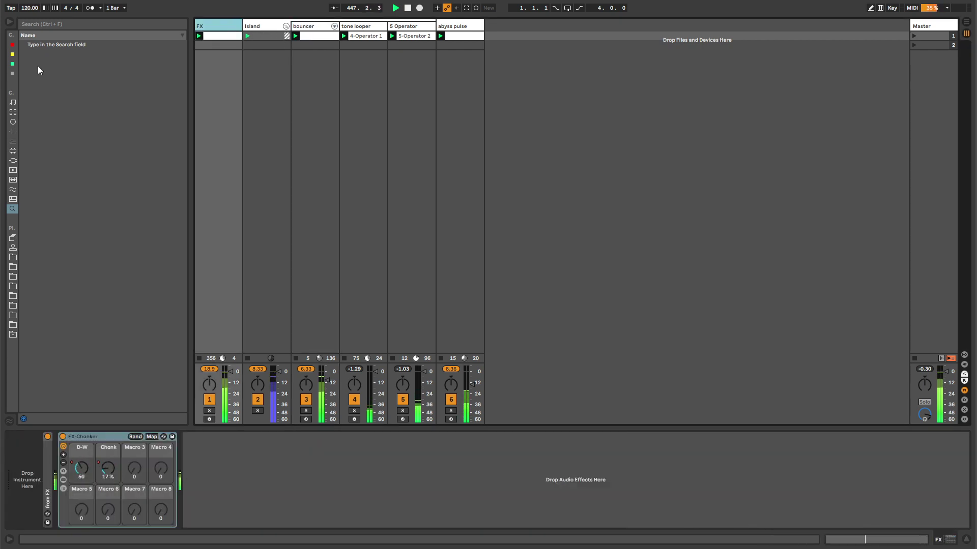
pyautogui.click(13, 131)
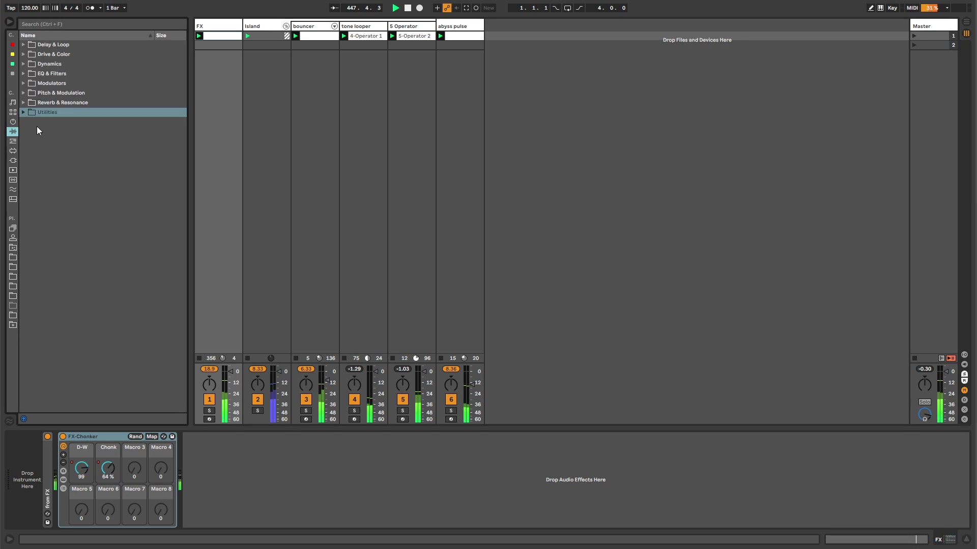
pyautogui.click(458, 27)
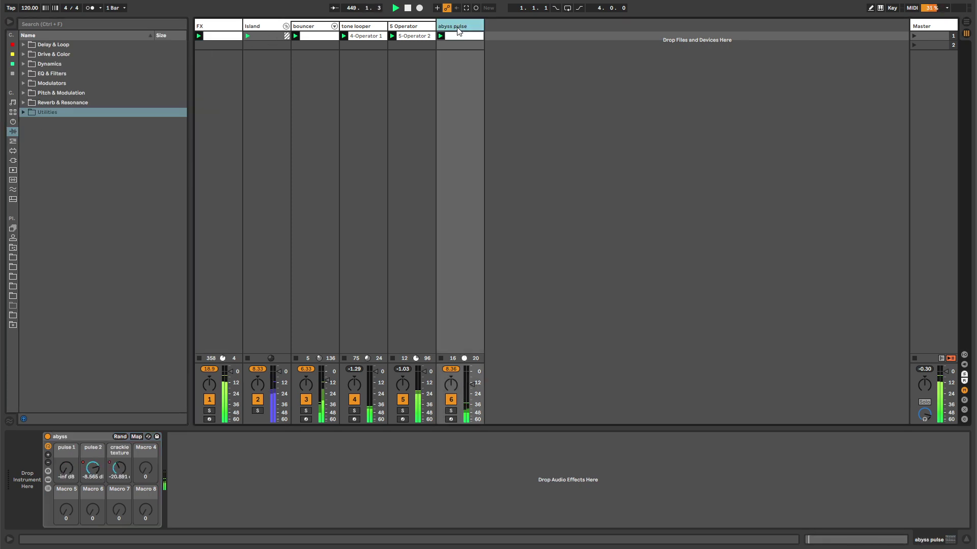
# Step: Insert a MIDI track after 5 Operator and load the Analog instrument on it
pyautogui.click(414, 27)
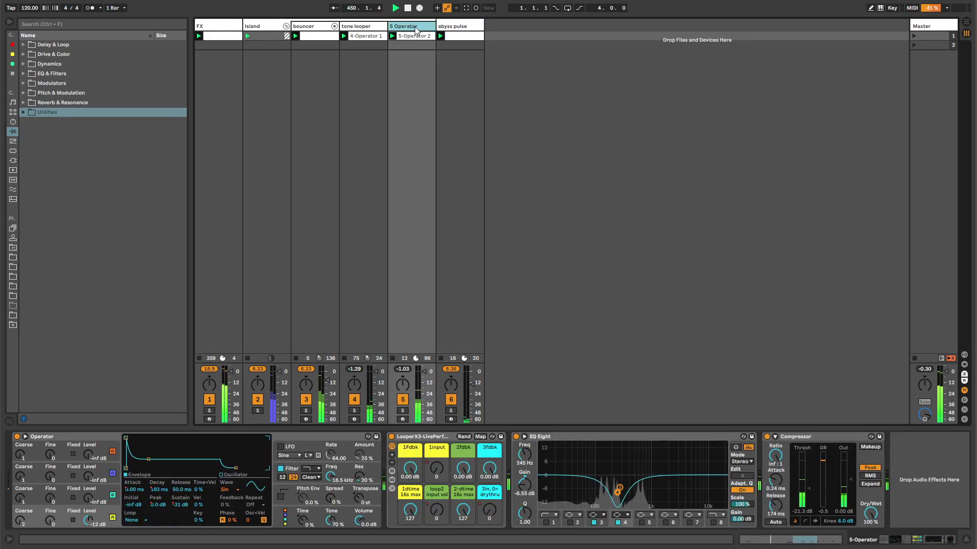
pyautogui.hotkey('ctrl', 'shift', 't')
pyautogui.hotkey('ctrl', 'f')
pyautogui.write('analog')
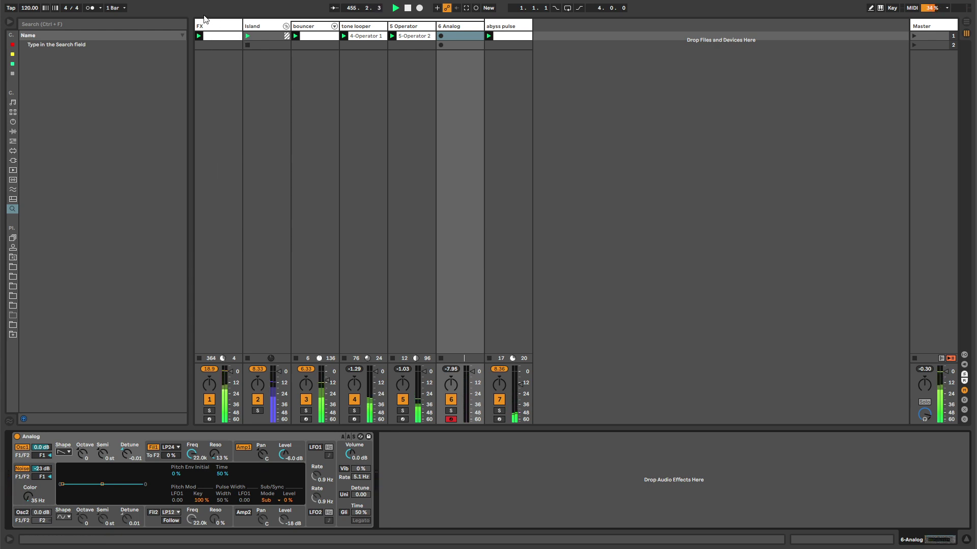
# Step: Record a seven-bar MIDI clip in the Analog track's first slot and lower its note at bar 7 to B0
pyautogui.click(260, 26)
pyautogui.click(211, 26)
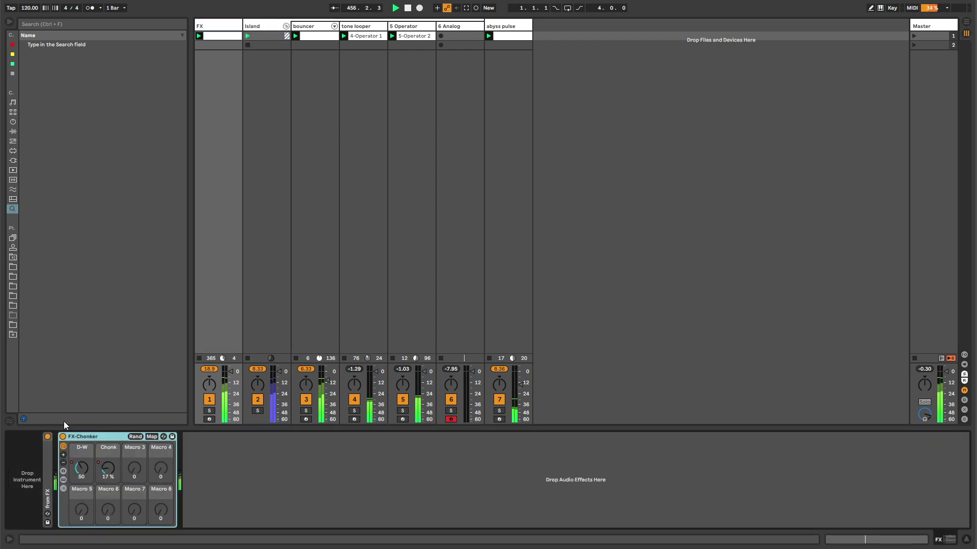
pyautogui.click(452, 26)
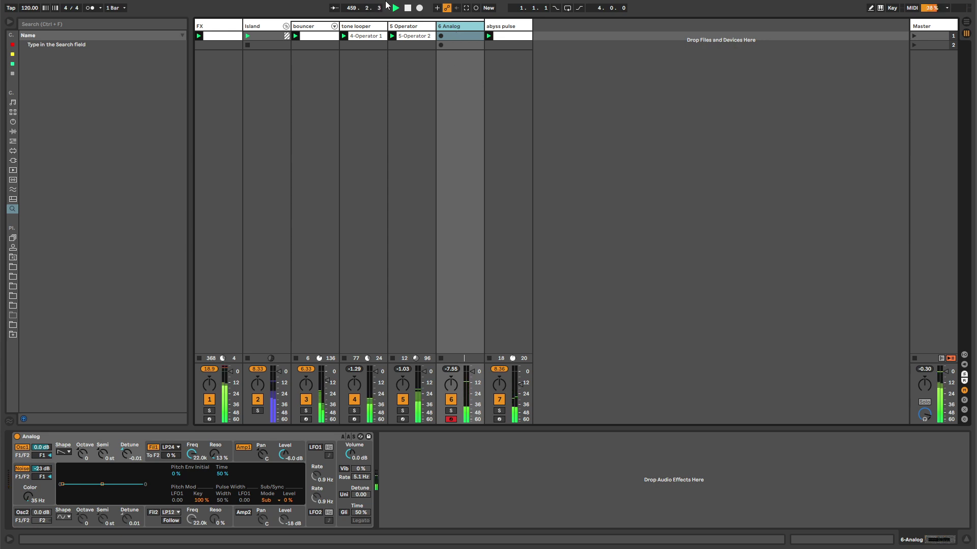
pyautogui.click(446, 37)
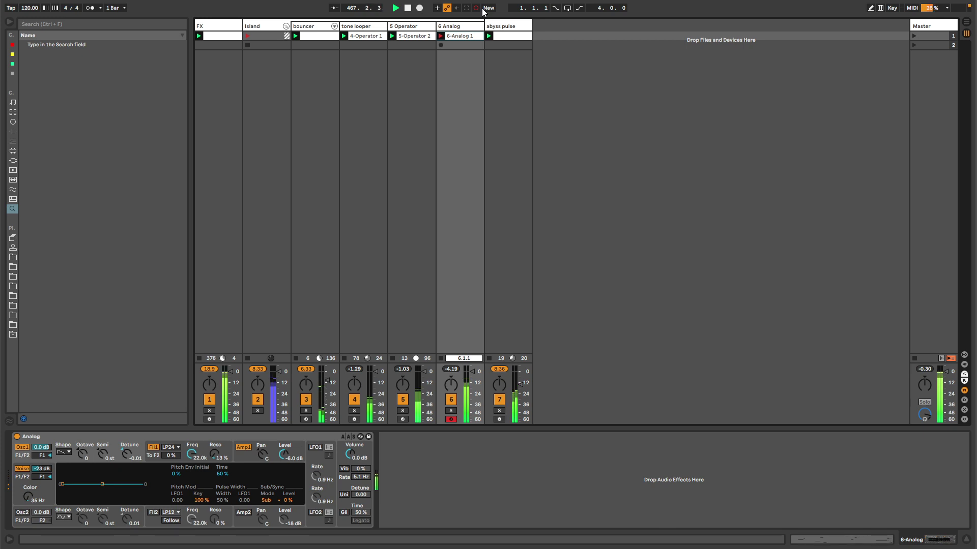
pyautogui.click(477, 8)
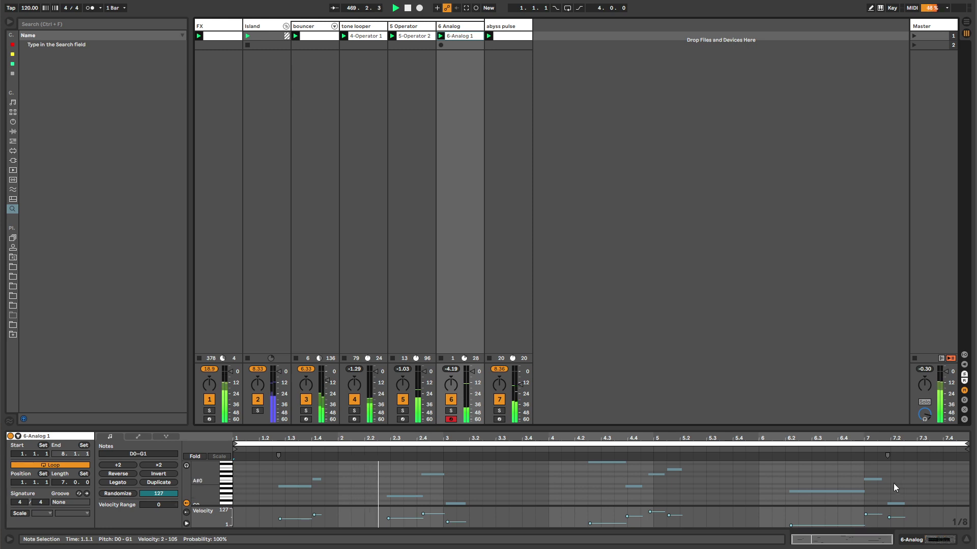
pyautogui.click(881, 486)
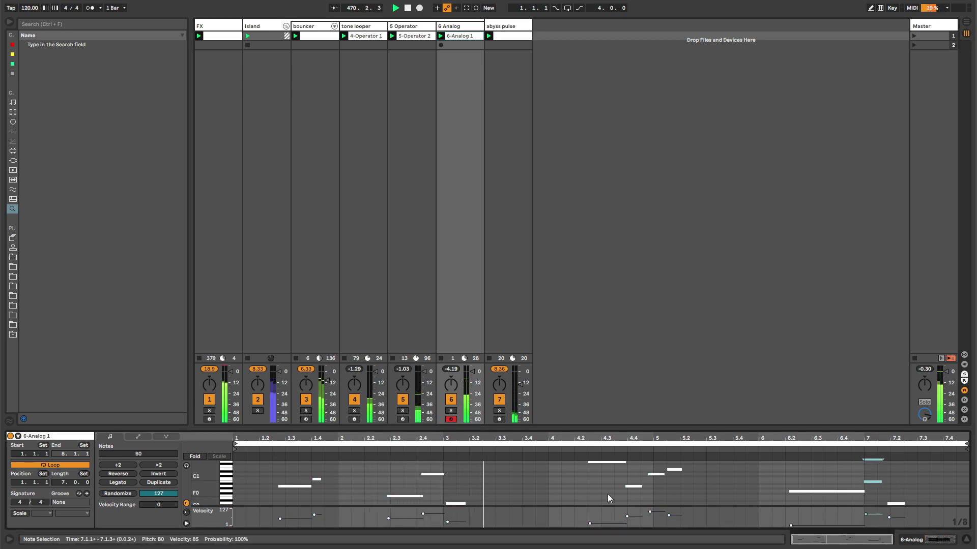
# Step: Remove the stop button from the Analog track's second slot and disarm the track
pyautogui.click(455, 46)
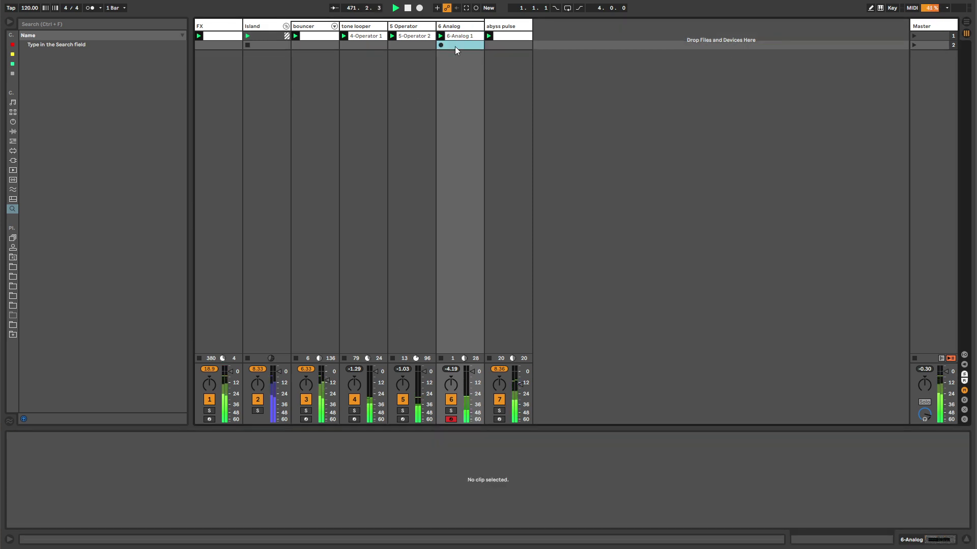
pyautogui.click(454, 421)
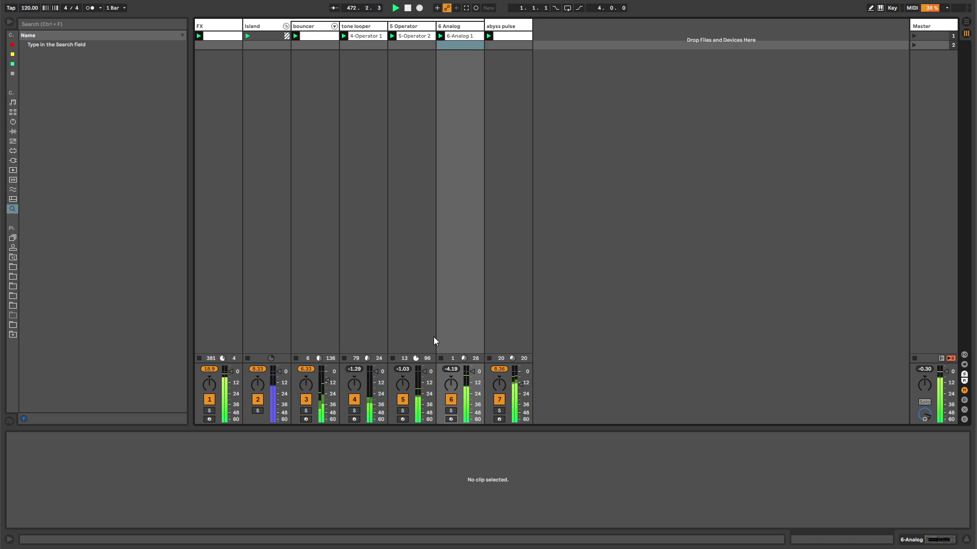
pyautogui.click(448, 28)
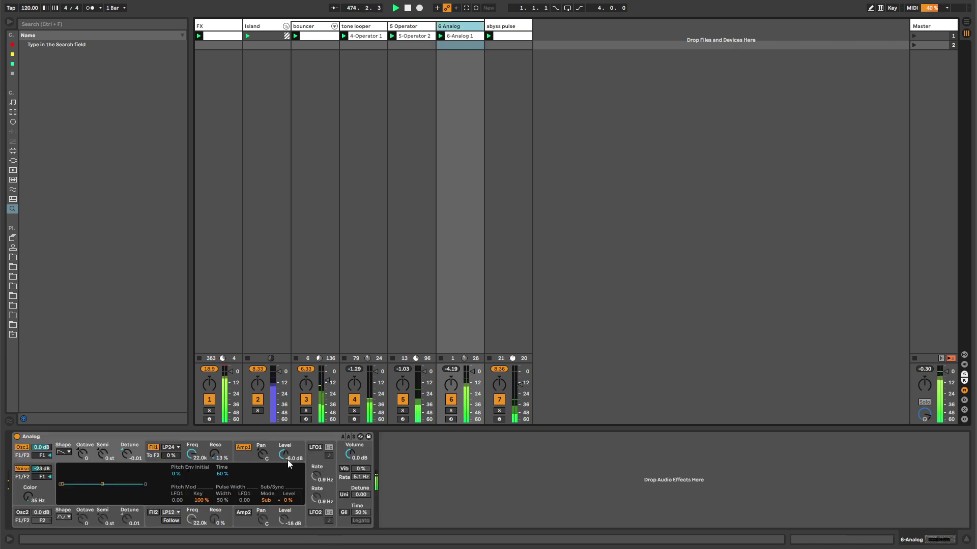
# Step: Add an Auto Pan after Analog with a 100% amount and a rate of about 0.15 Hz
pyautogui.click(356, 475)
pyautogui.hotkey('ctrl', 'f')
pyautogui.write('auto pan')
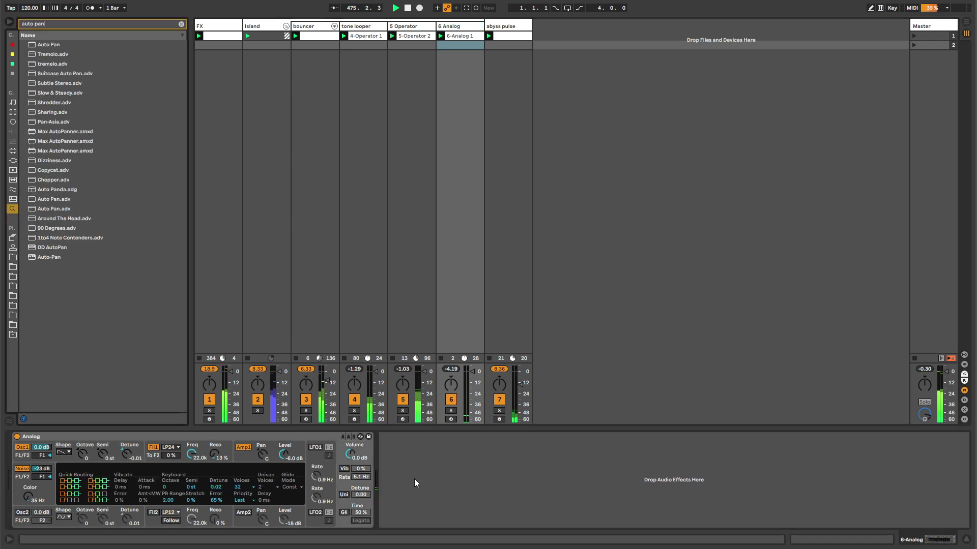
pyautogui.press('Down')
pyautogui.press('Return')
pyautogui.press('Escape')
pyautogui.moveTo(396, 489); pyautogui.dragTo(417, 531)
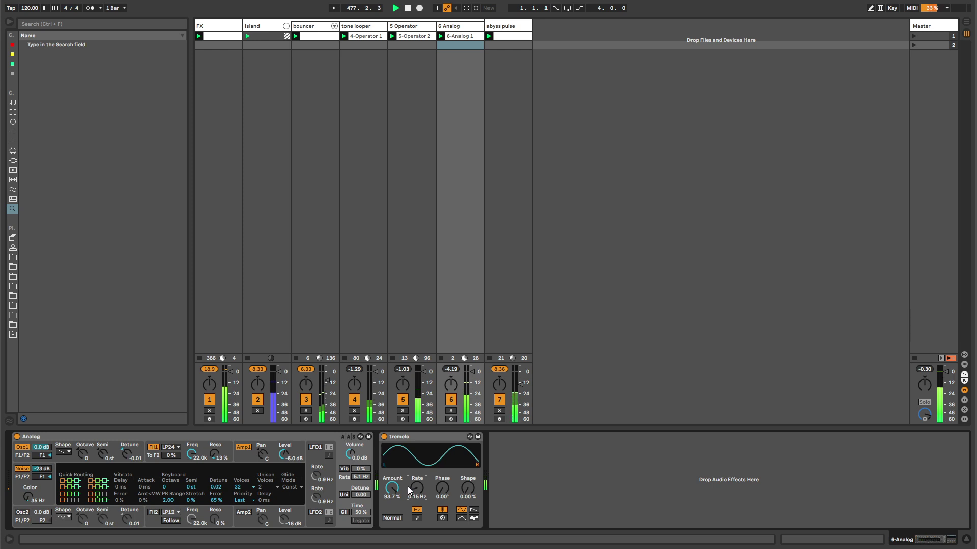
pyautogui.moveTo(393, 489); pyautogui.dragTo(413, 480)
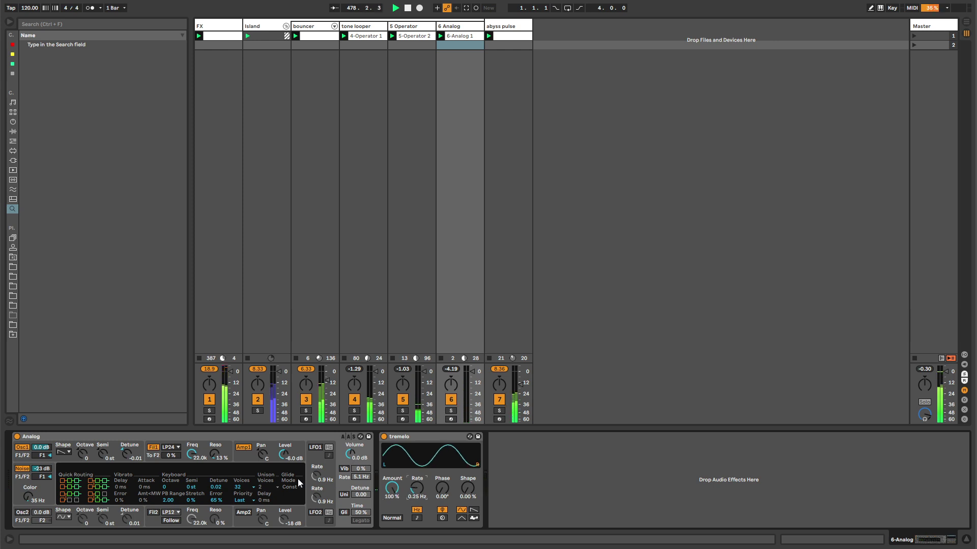
# Step: Lower Analog's filter 1 frequency to about 490 Hz, and record resonance automation into the clip and show its envelope
pyautogui.moveTo(199, 452); pyautogui.dragTo(199, 494)
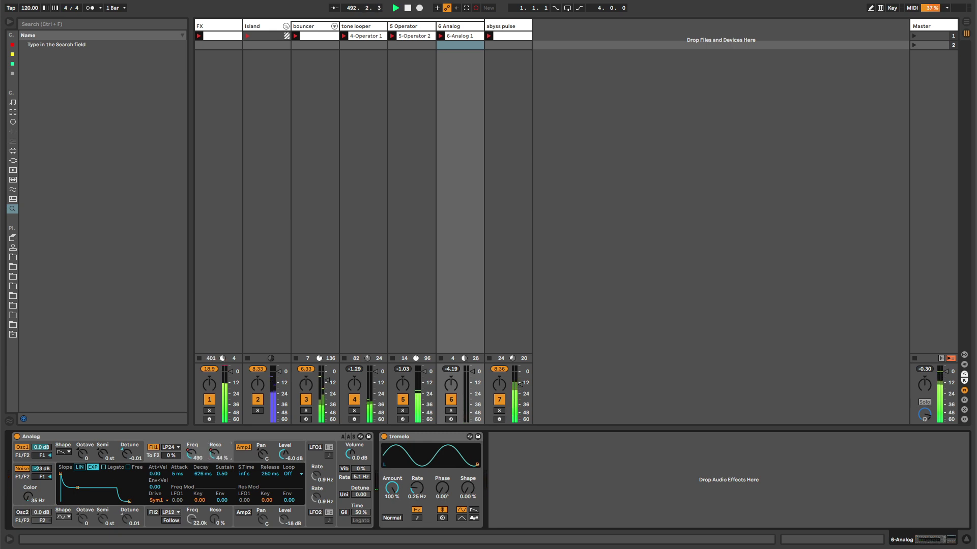
pyautogui.rightClick(213, 452)
pyautogui.click(255, 502)
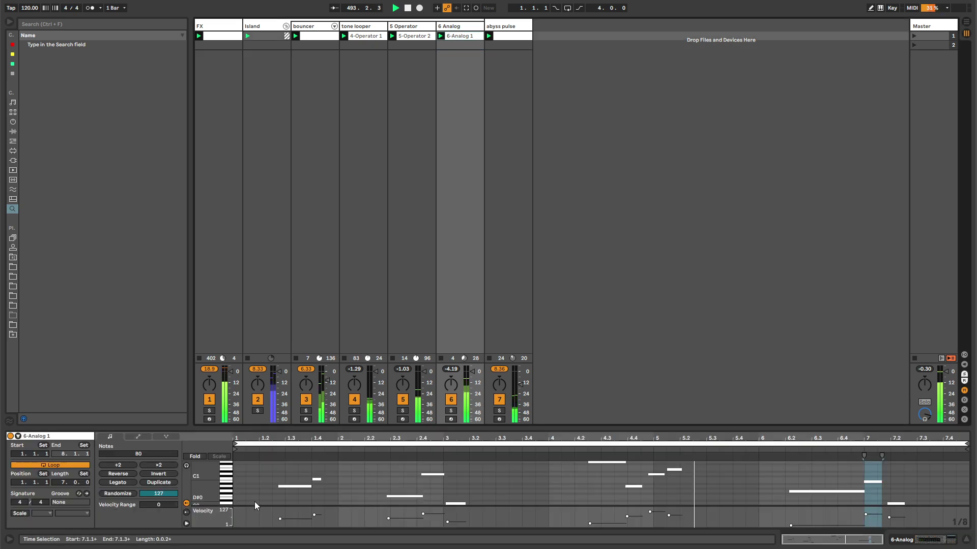
pyautogui.click(139, 437)
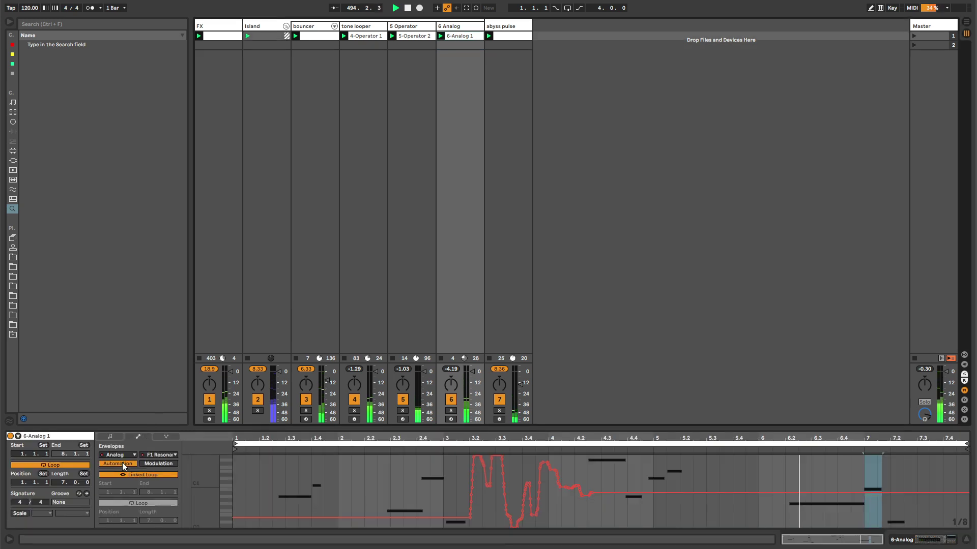
# Step: Unlink the F1 Resonance envelope's loop and loop its recorded section from 3.1.3 for a length of 1.1.0
pyautogui.click(127, 474)
pyautogui.moveTo(475, 465); pyautogui.dragTo(597, 468)
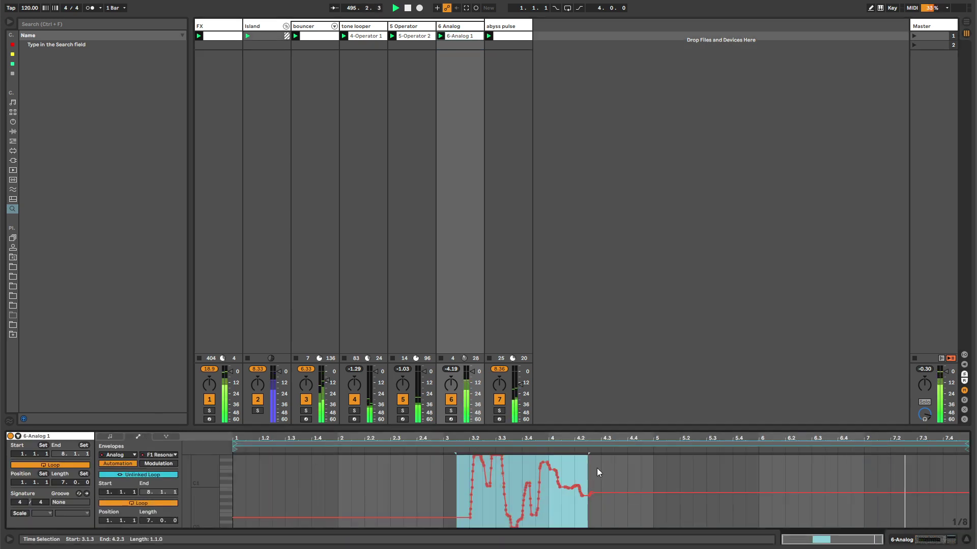
pyautogui.hotkey('ctrl', 'l')
pyautogui.click(518, 465)
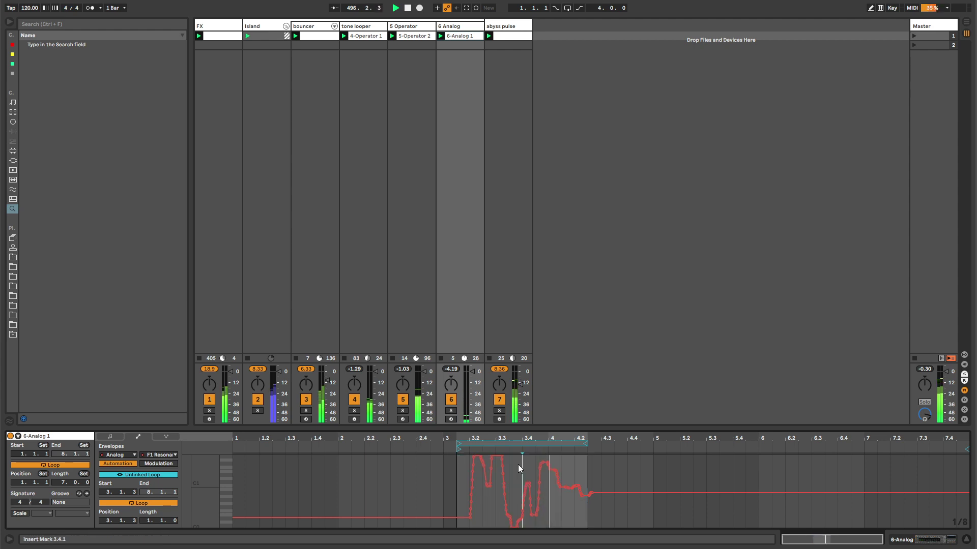
# Step: Simplify the F1 Resonance envelope and extend its unlinked loop end slightly past 4.2
pyautogui.hotkey('ctrl', 'a')
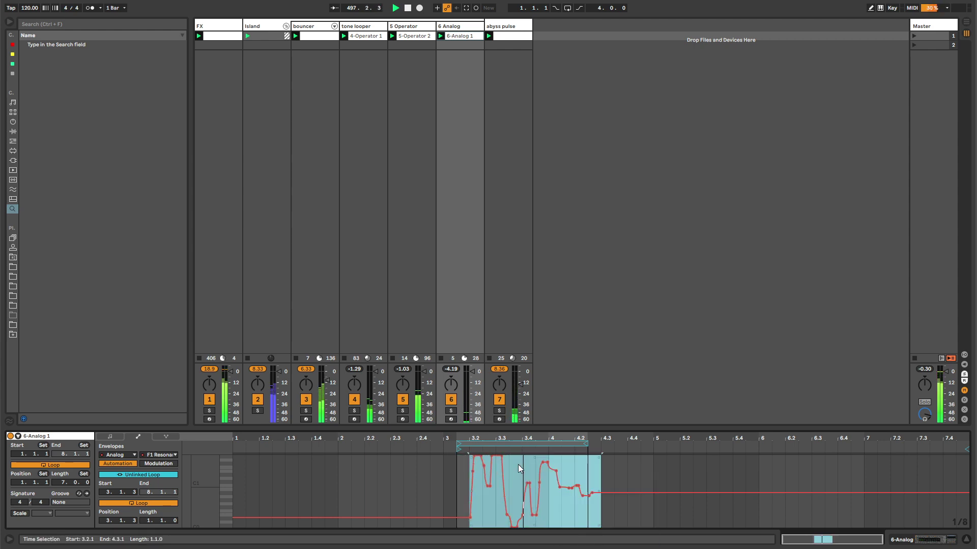
pyautogui.click(590, 444)
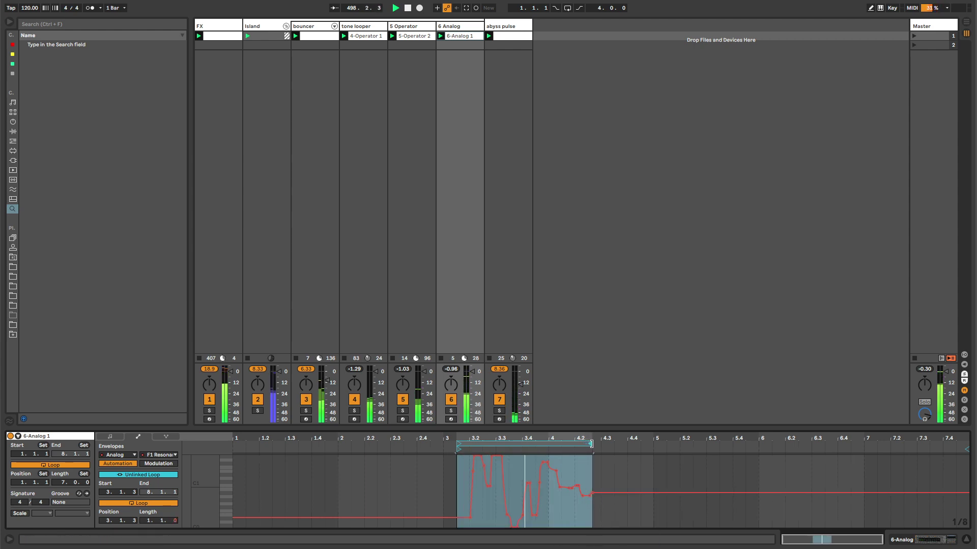
# Step: Show Analog's F1 Freq envelope in the clip and simplify the automation across its whole length
pyautogui.hotkey('shift', 'Tab')
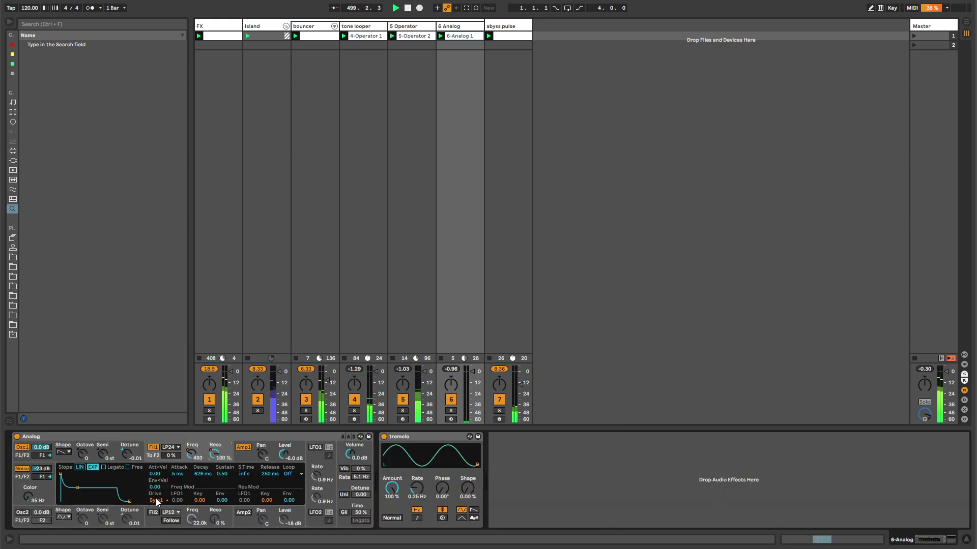
pyautogui.hotkey('shift', 'Tab')
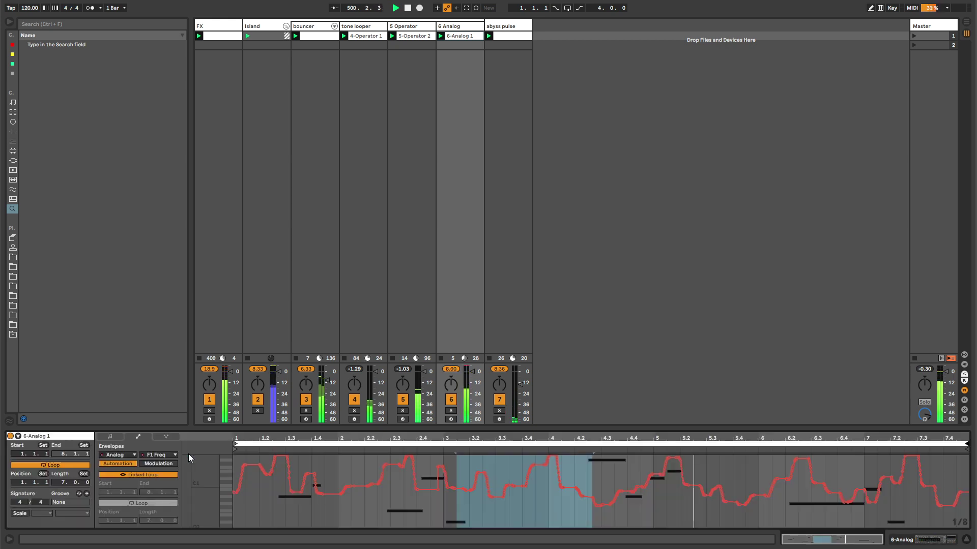
pyautogui.click(369, 510)
pyautogui.hotkey('ctrl', 'a')
pyautogui.rightClick(370, 510)
pyautogui.press('s')
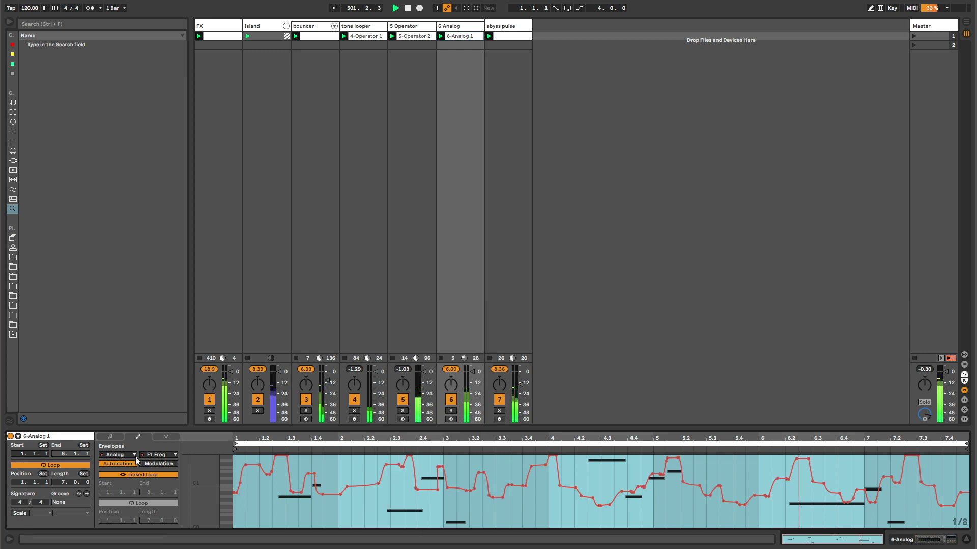
# Step: Unlink the F1 Freq envelope's loop, offsetting its end to just past bar 8 and its start marker slightly later
pyautogui.click(143, 475)
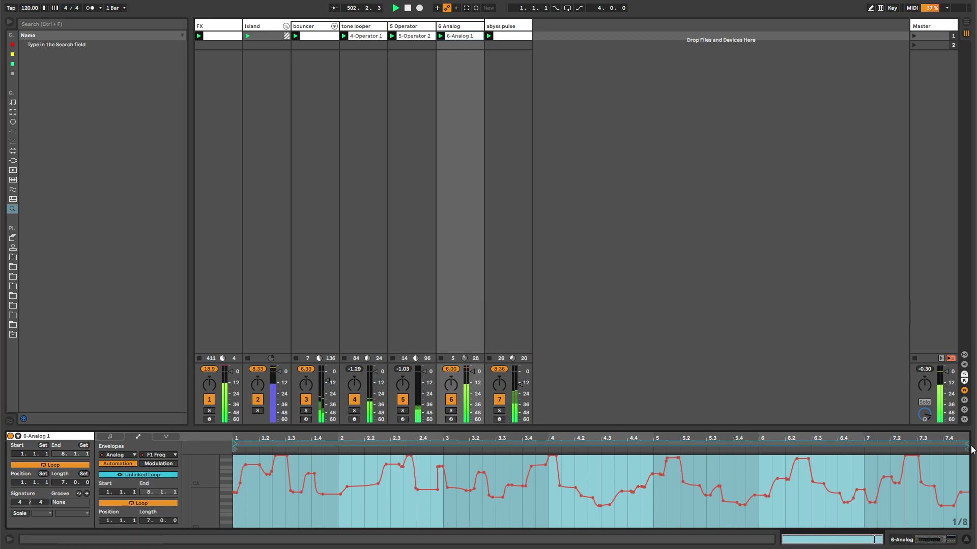
pyautogui.moveTo(968, 447); pyautogui.dragTo(910, 454)
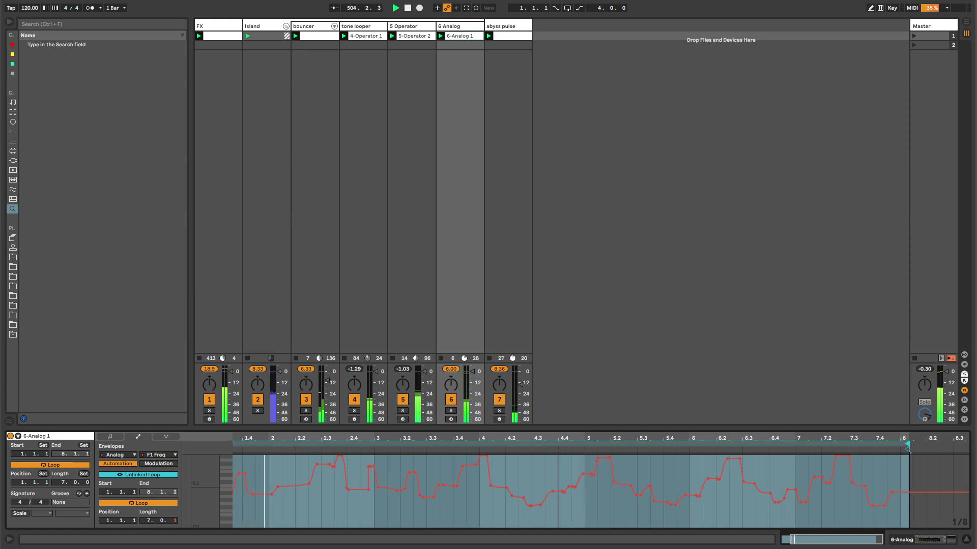
pyautogui.moveTo(237, 451); pyautogui.dragTo(240, 450)
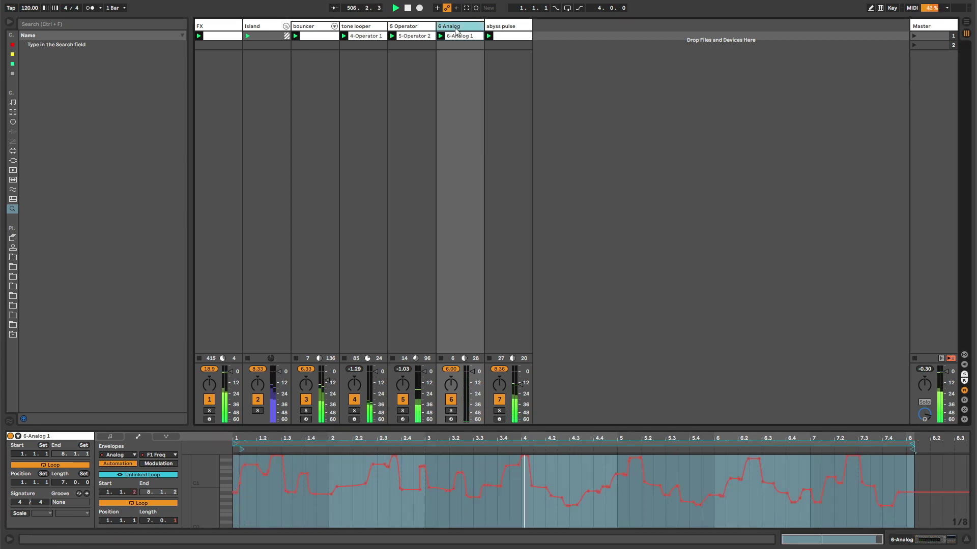
# Step: Rename the Analog track as fartybass
pyautogui.hotkey('ctrl', 'r')
pyautogui.write('f')
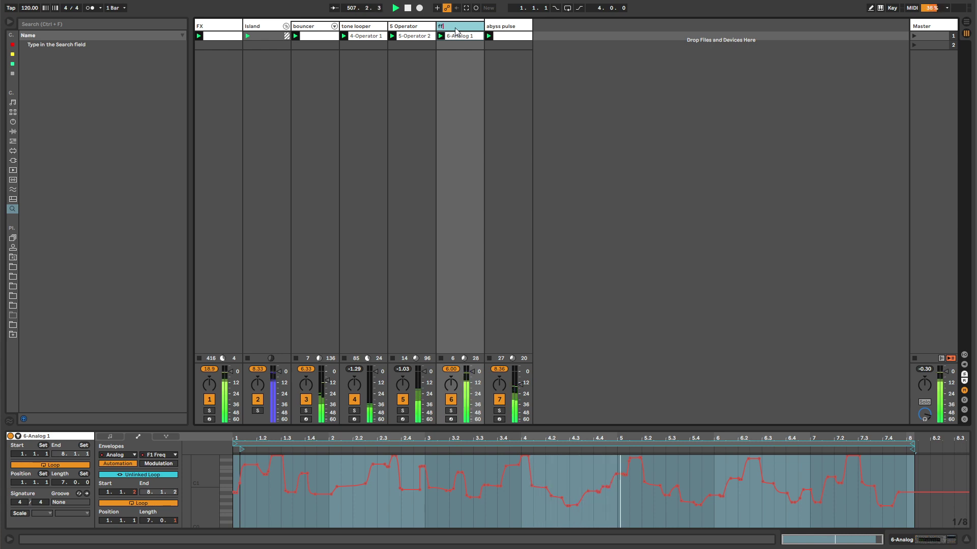
pyautogui.write('artybass')
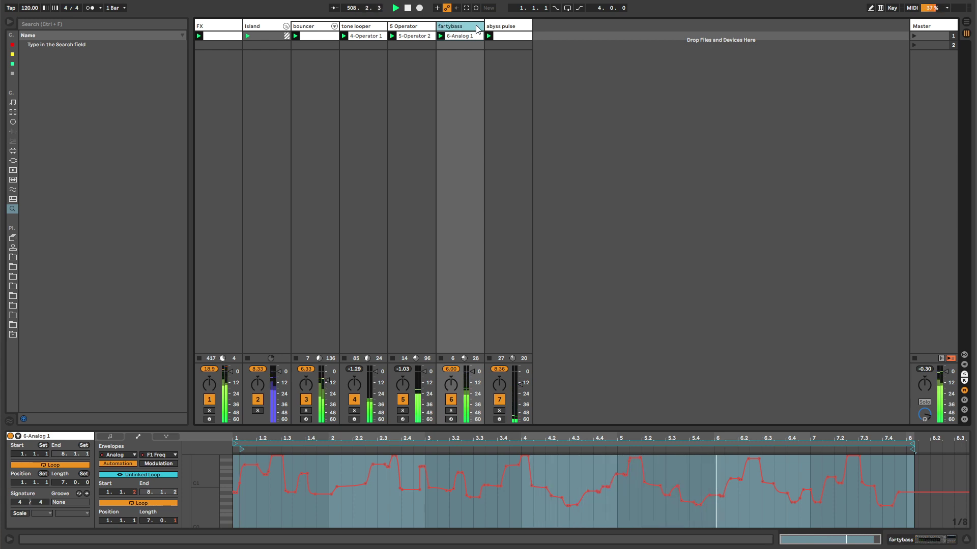
# Step: Select the abyss pulse track and list the saved sketchsploration sets in the browser
pyautogui.click(509, 29)
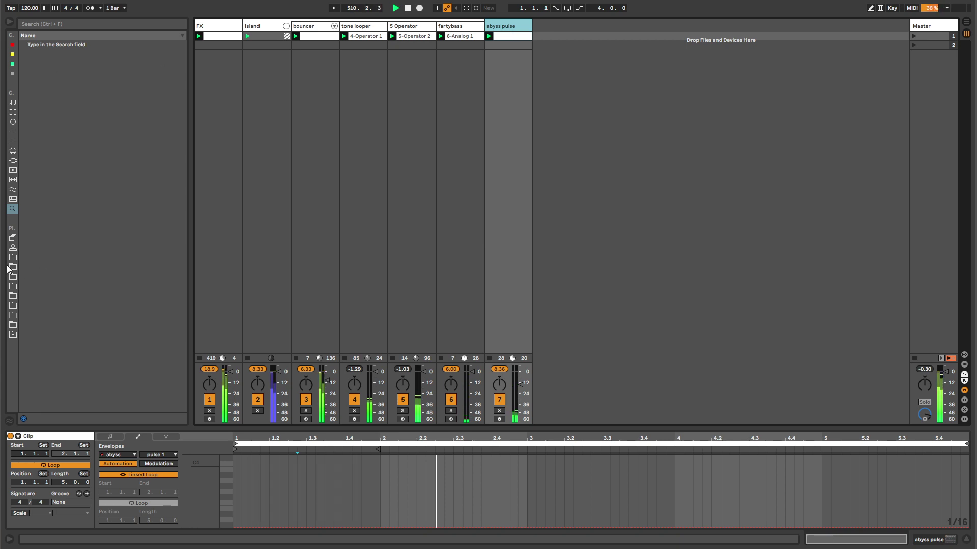
pyautogui.click(14, 248)
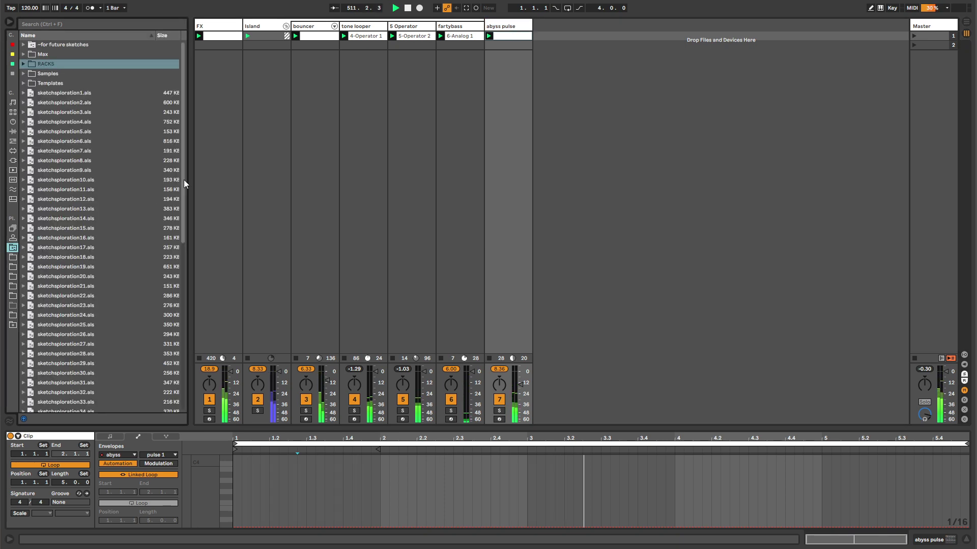
pyautogui.moveTo(184, 179); pyautogui.dragTo(187, 306)
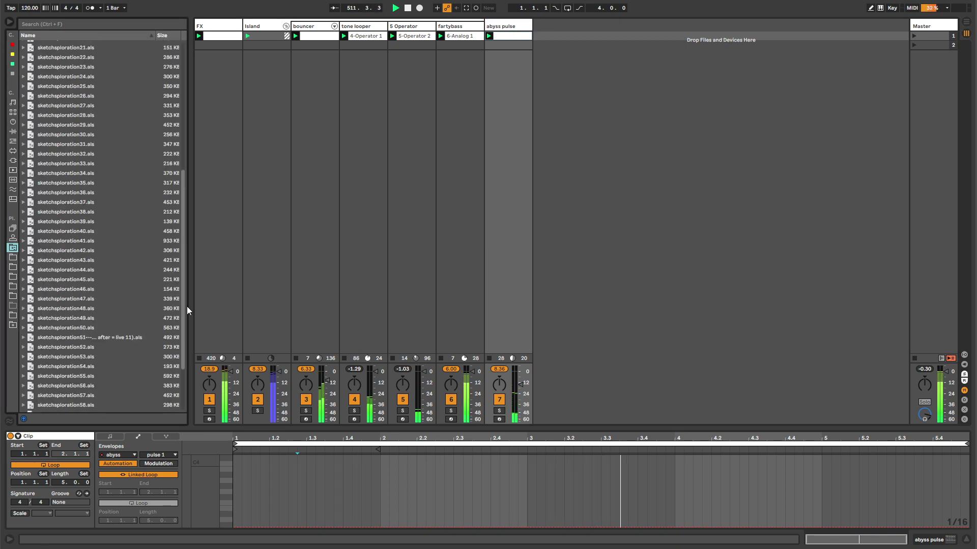
# Step: Show all file types in the Open Document dialog and preview the file "--- styles and plugins used ---.txt"
pyautogui.click(13, 3)
pyautogui.click(15, 18)
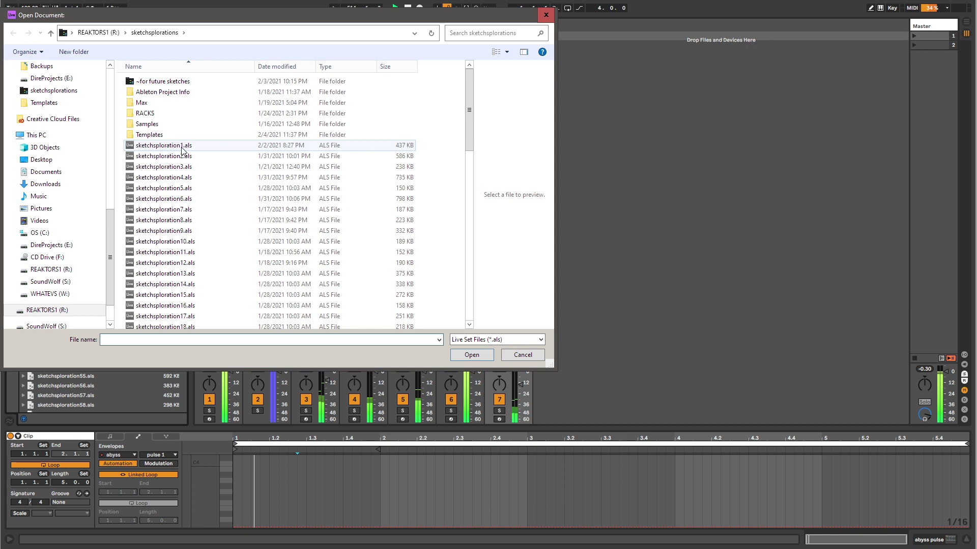
pyautogui.scroll(-16, 181, 149)
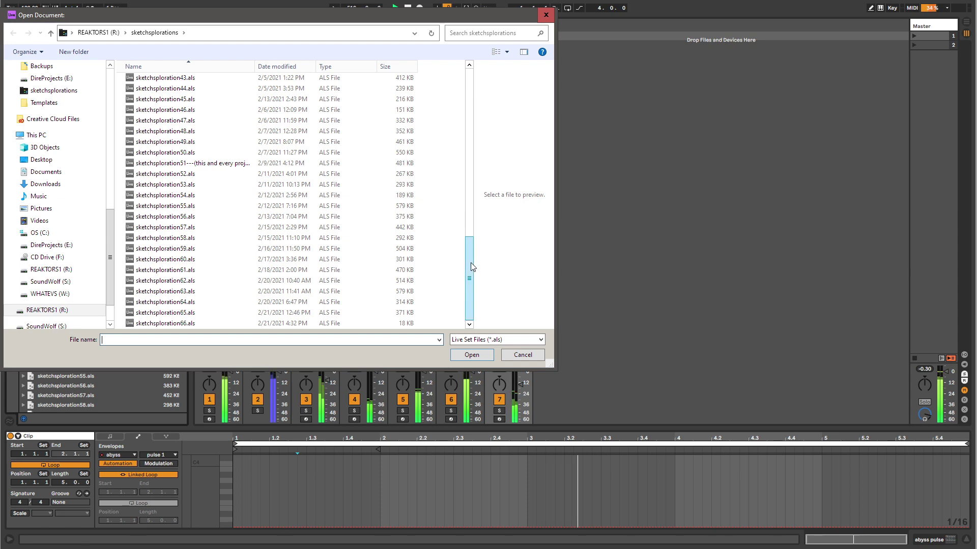
pyautogui.moveTo(471, 266); pyautogui.dragTo(421, 87)
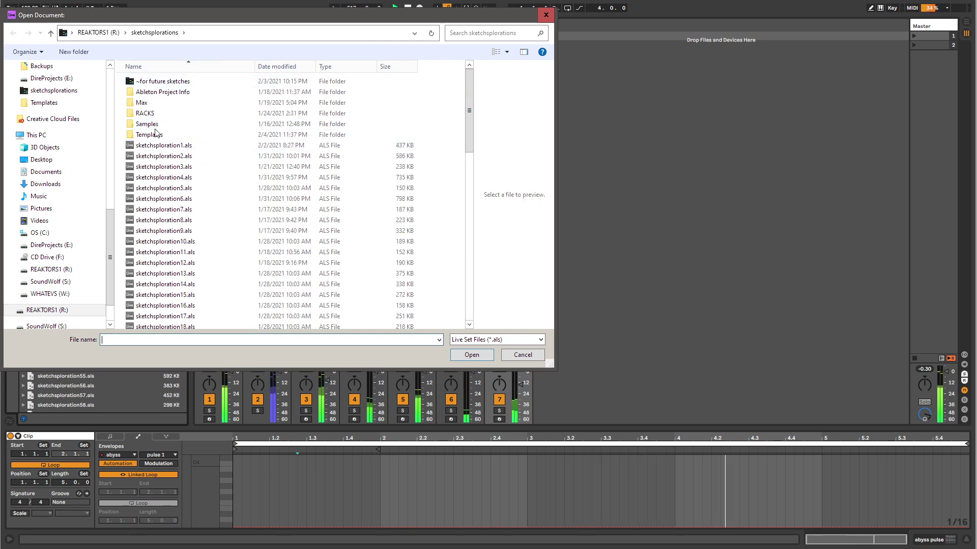
pyautogui.click(471, 339)
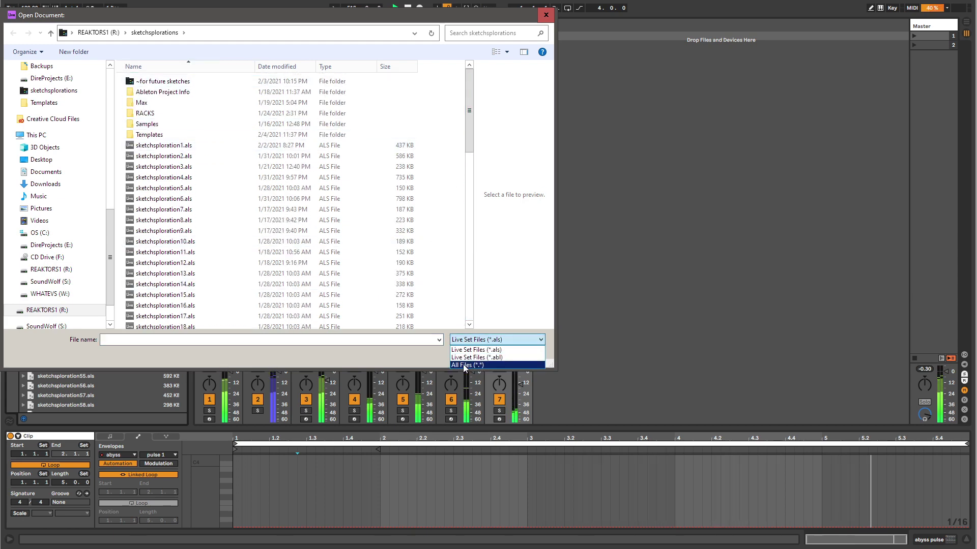
pyautogui.click(473, 362)
pyautogui.click(178, 146)
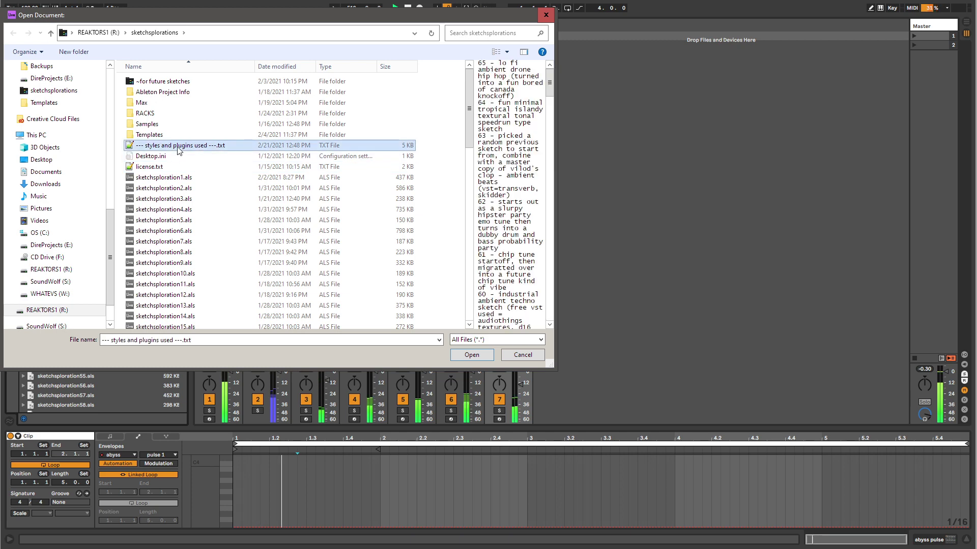
pyautogui.rightClick(177, 146)
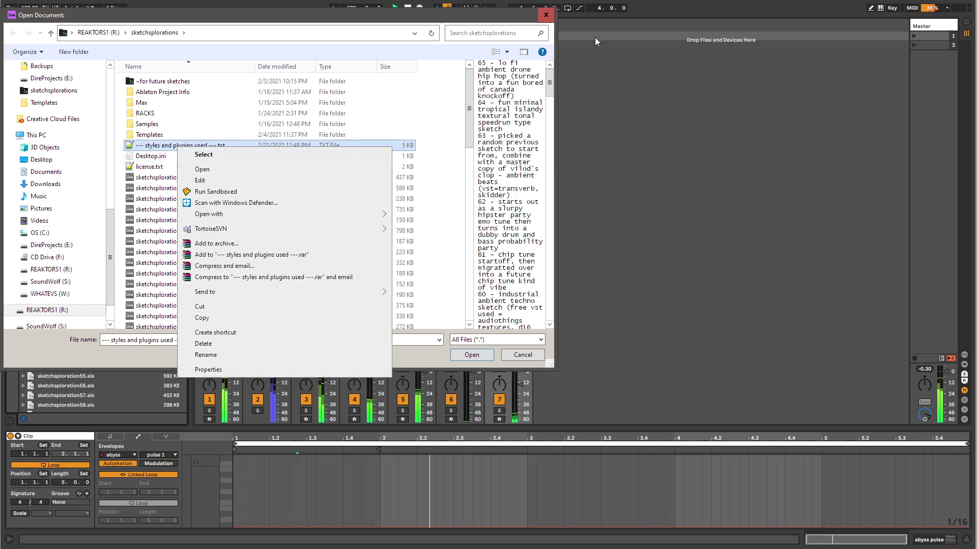
# Step: Enlarge the text file's preview, read the list of sketch descriptions, and leave the dialog without opening a file
pyautogui.click(554, 117)
pyautogui.moveTo(555, 117); pyautogui.dragTo(693, 117)
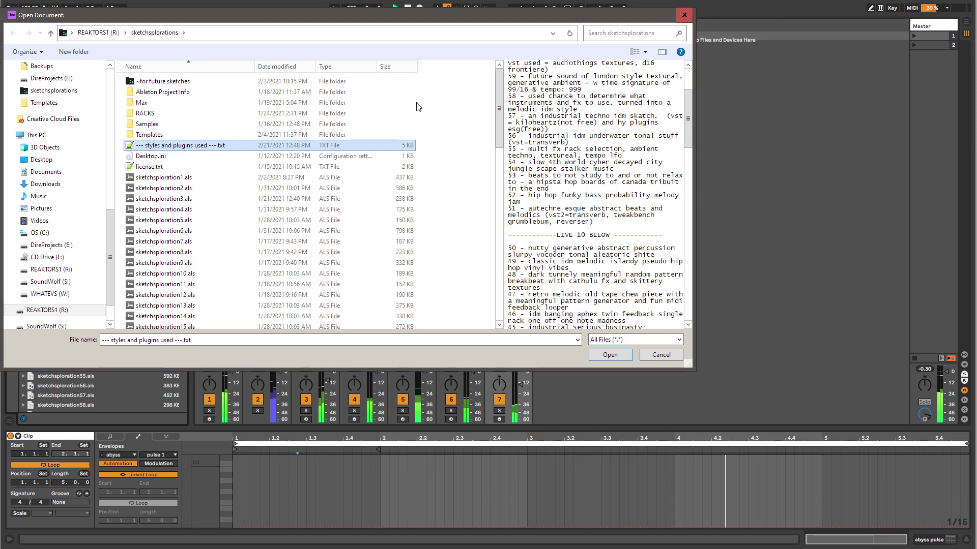
pyautogui.moveTo(502, 105); pyautogui.dragTo(214, 102)
pyautogui.scroll(2, 237, 61)
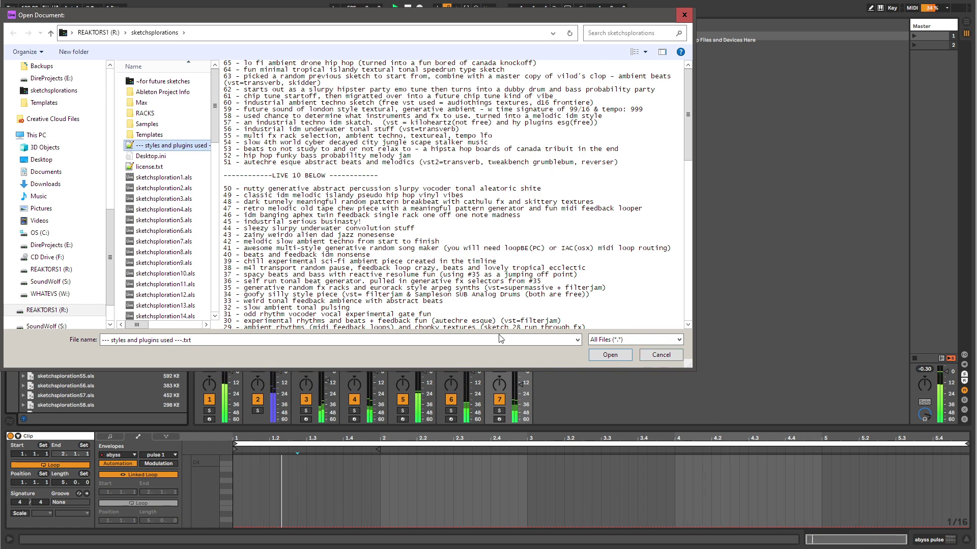
pyautogui.click(660, 355)
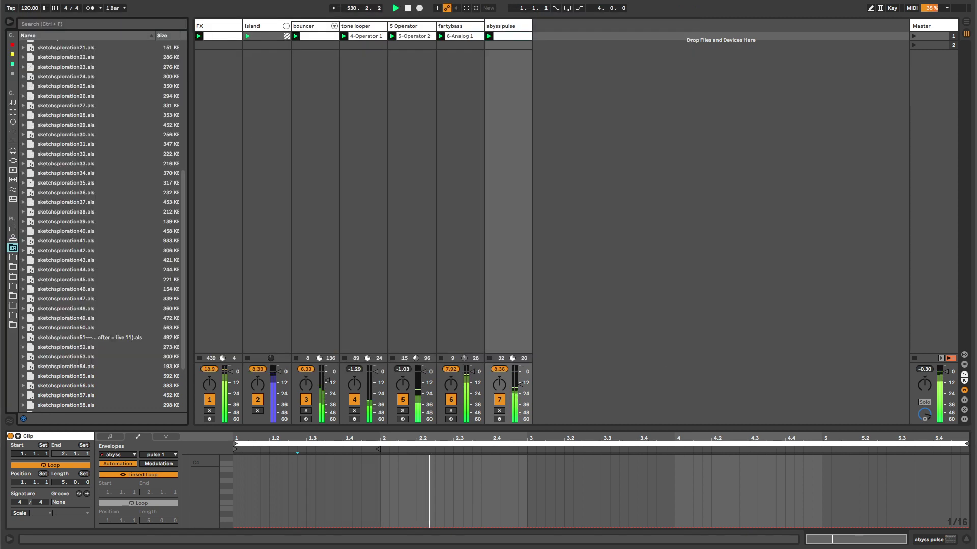
# Step: Add the Old Cheesy Farfeezy Beat track from sketchsploration62.als as a new track after abyss pulse
pyautogui.click(65, 374)
pyautogui.scroll(-3, 66, 373)
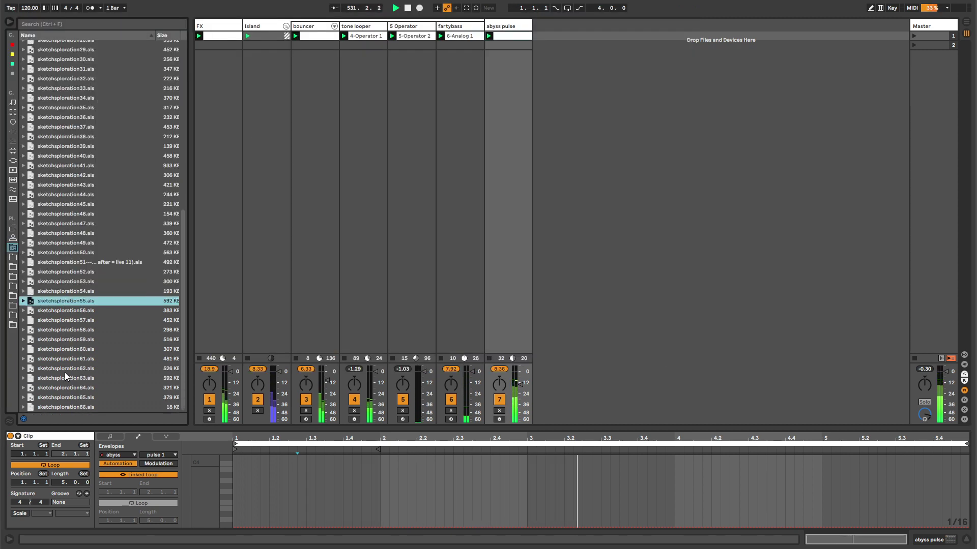
pyautogui.click(66, 370)
pyautogui.press('Right')
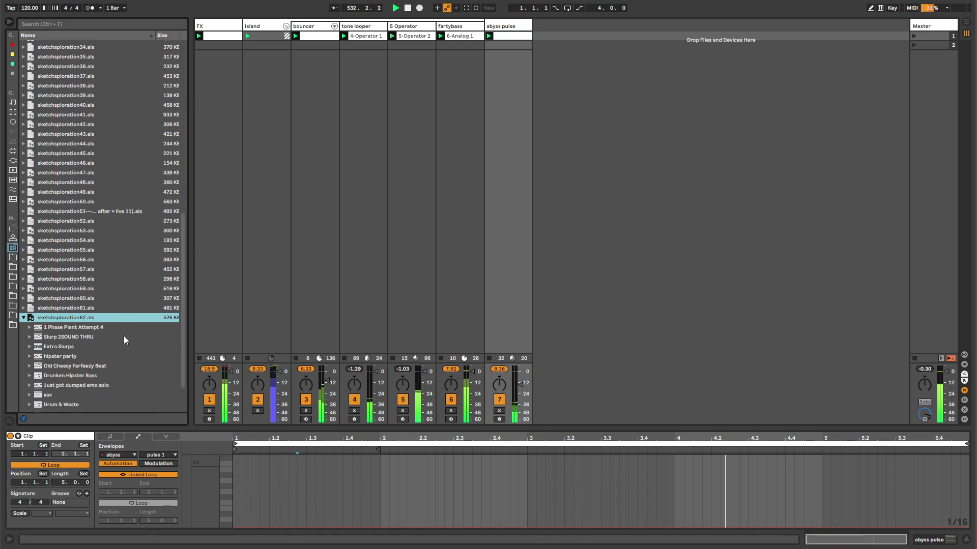
pyautogui.scroll(-1, 56, 332)
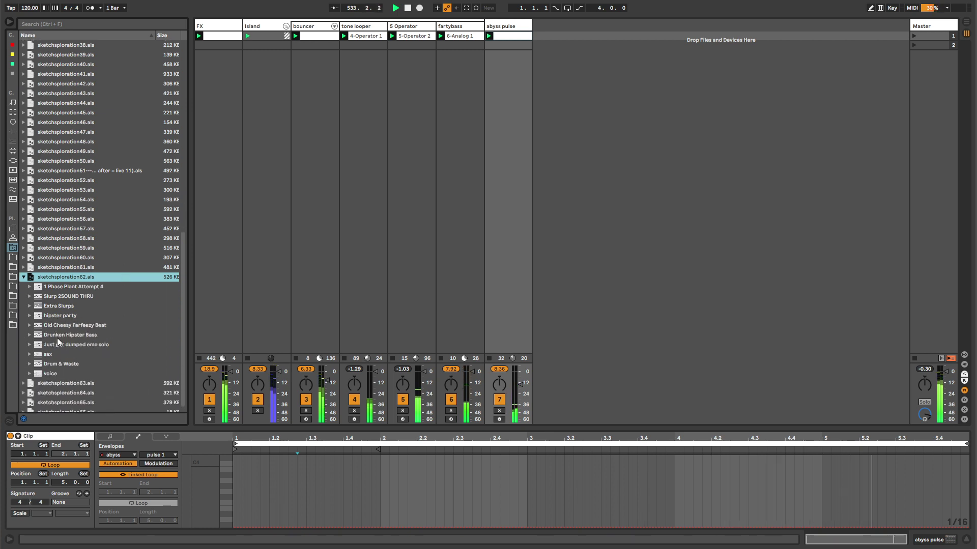
pyautogui.moveTo(60, 326); pyautogui.dragTo(547, 26)
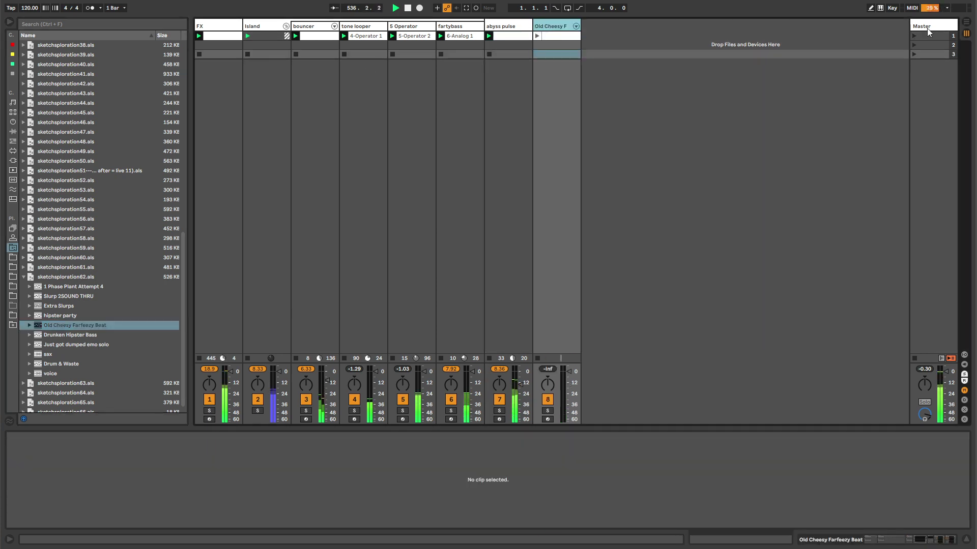
# Step: Delete scenes 2 and 3 and launch the clip on the Old Cheesy Farfeezy Beat track
pyautogui.click(926, 45)
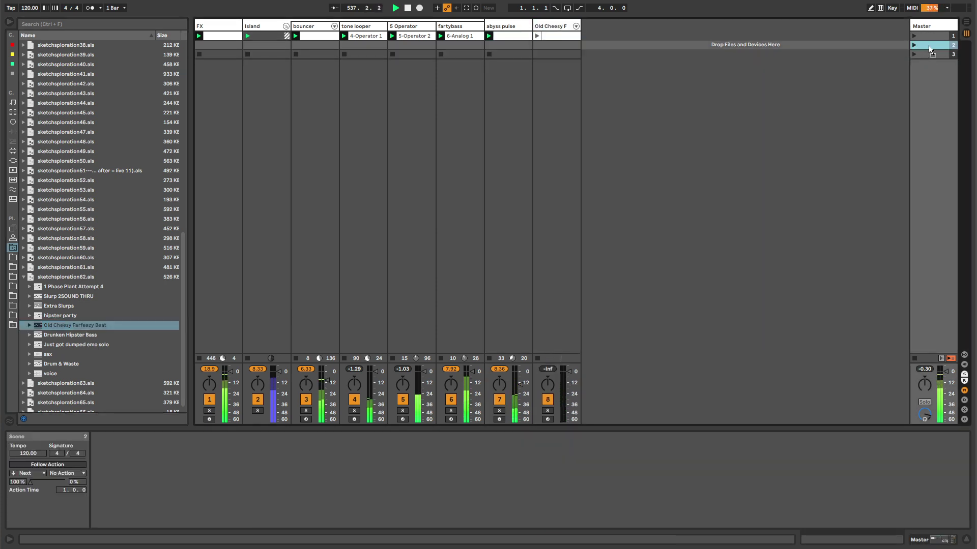
pyautogui.keyDown('shift'); pyautogui.click(927, 54); pyautogui.keyUp('shift')
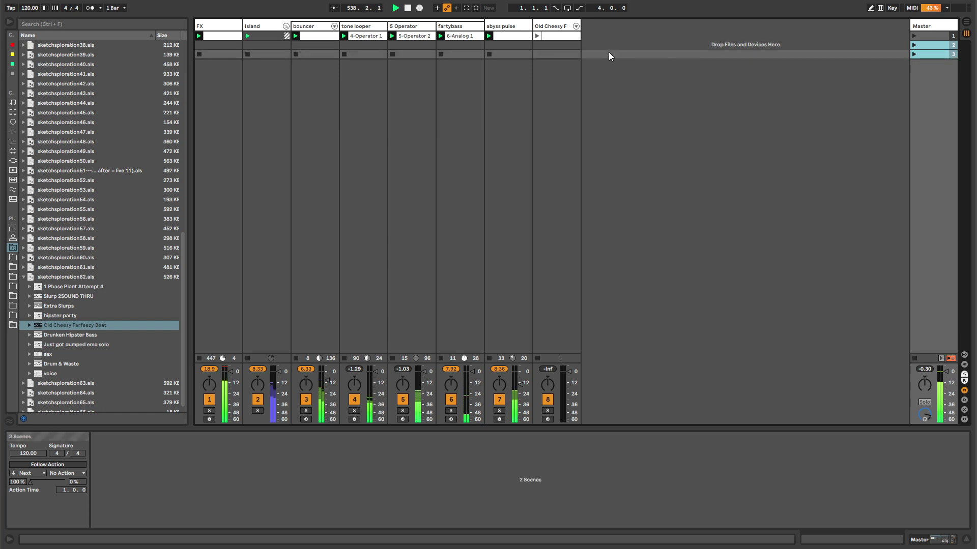
pyautogui.press('Delete')
pyautogui.click(555, 37)
pyautogui.click(536, 36)
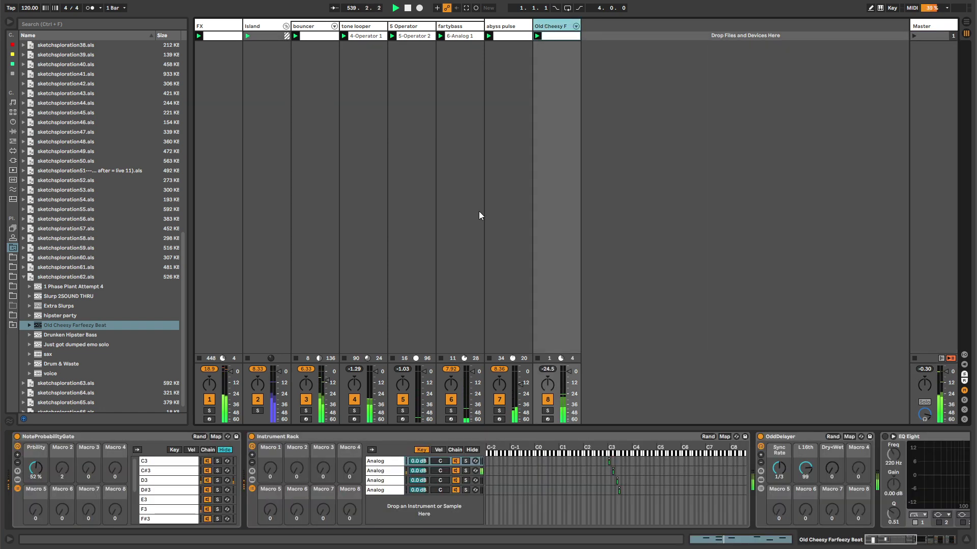
# Step: Hide NoteProbabilityGate's chain list, collapse OddDelayer, EQ Eight, tremolo and the first Delay, and turn tremolo off
pyautogui.click(17, 490)
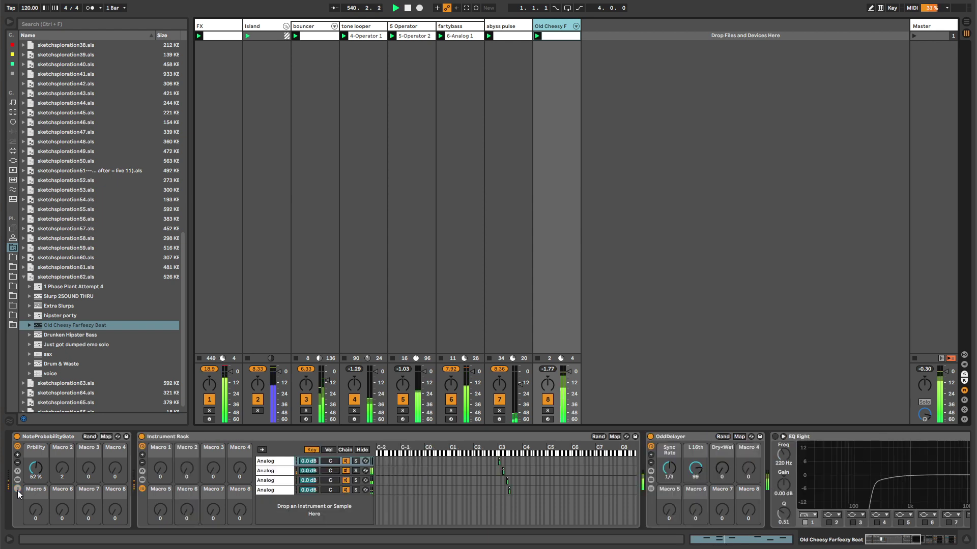
pyautogui.doubleClick(672, 437)
pyautogui.doubleClick(671, 437)
pyautogui.doubleClick(687, 437)
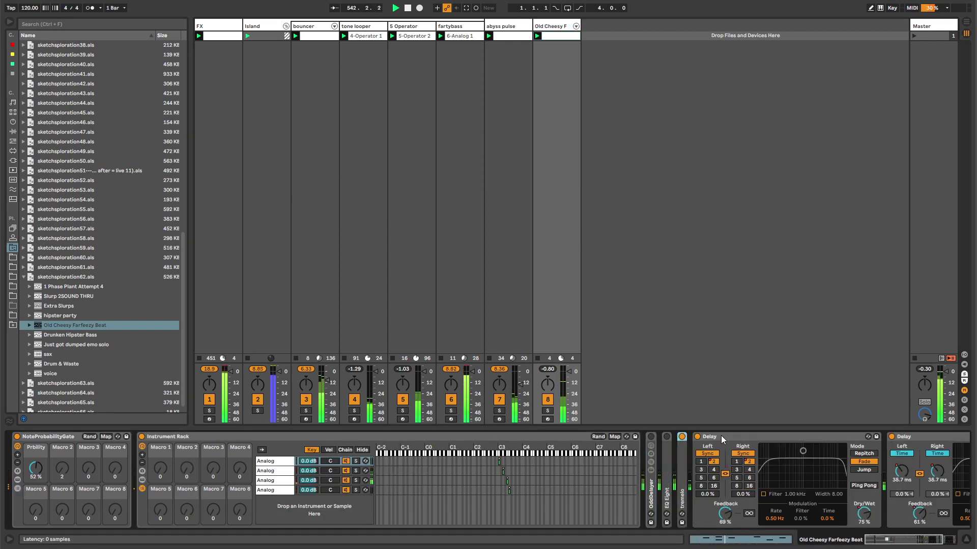
pyautogui.doubleClick(703, 437)
pyautogui.click(711, 437)
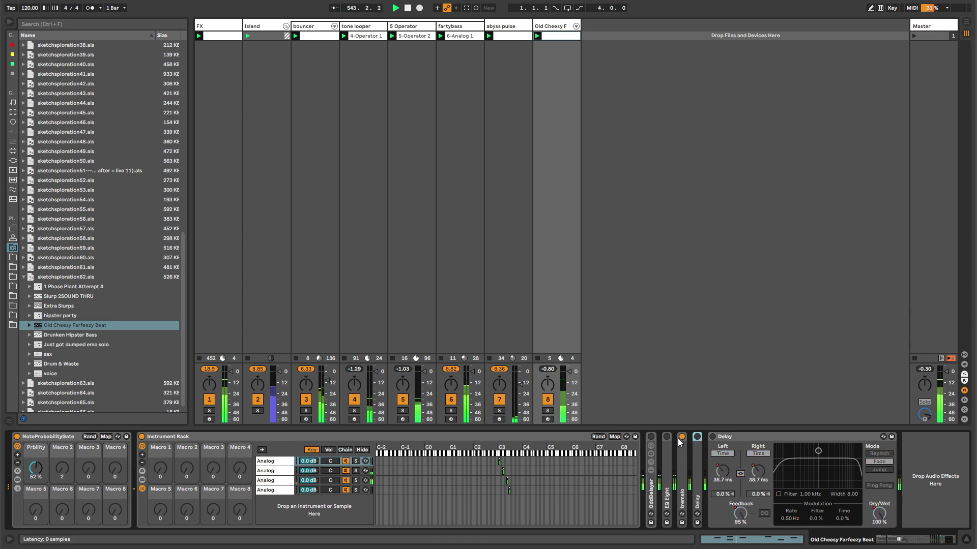
pyautogui.click(681, 436)
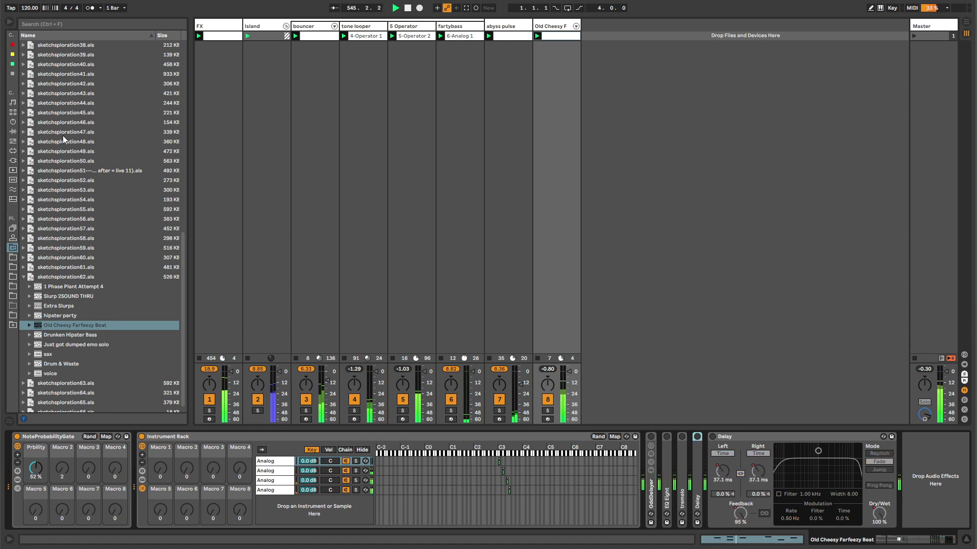
# Step: Add an Echo after FX-Chonker on the FX track and set its reverb to 13% and decay to 62%
pyautogui.press('Left')
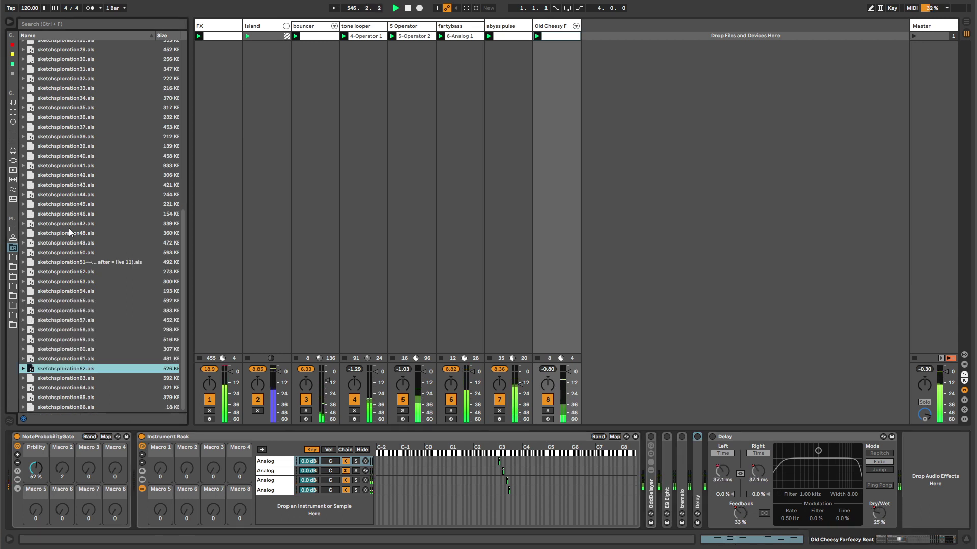
pyautogui.scroll(10, 76, 54)
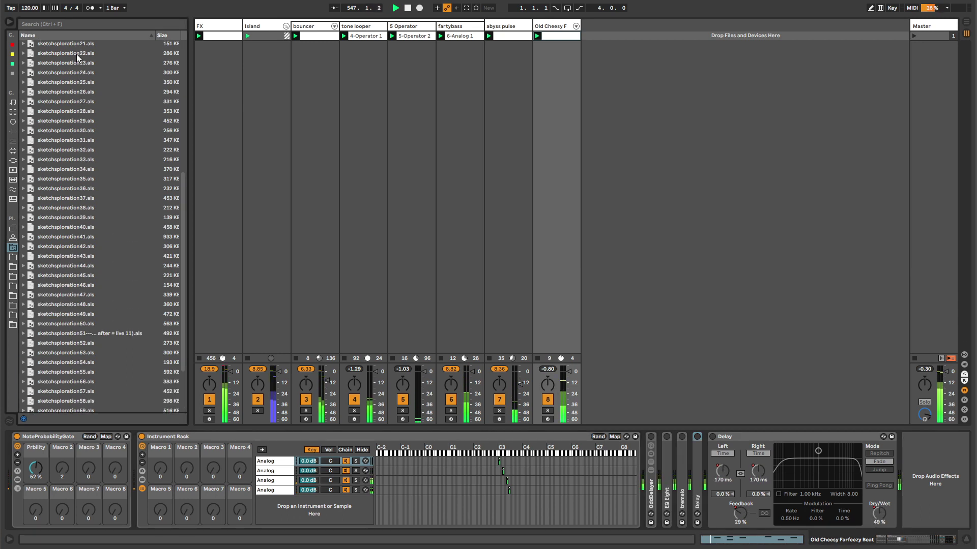
pyautogui.click(198, 55)
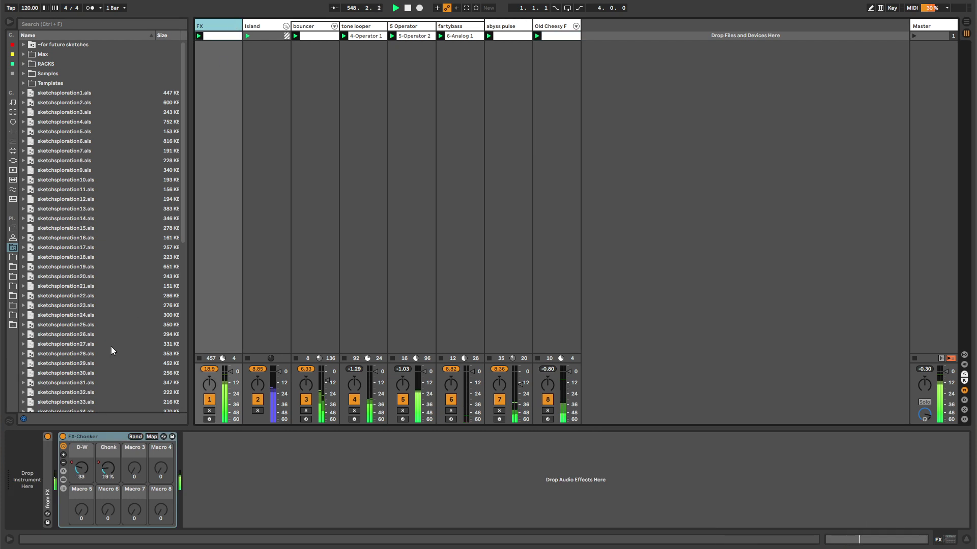
pyautogui.click(11, 121)
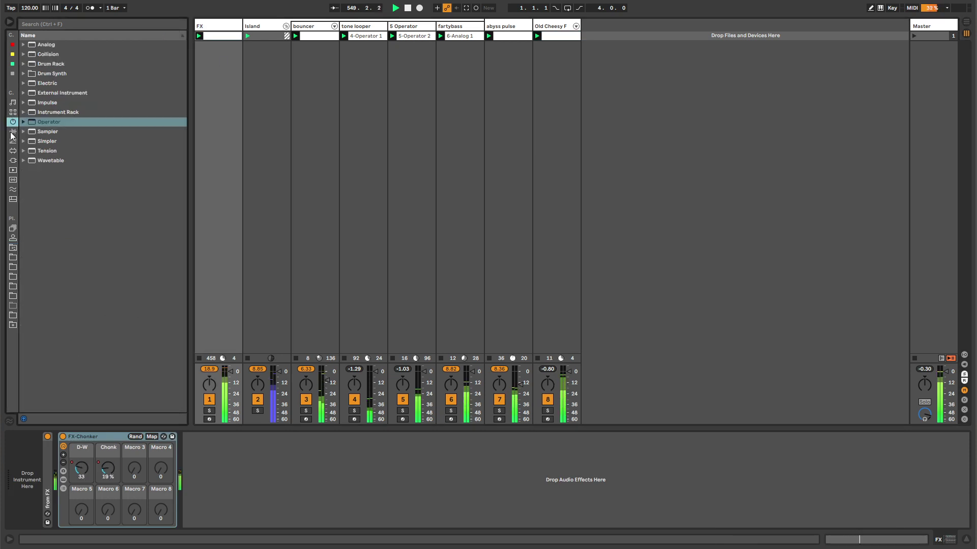
pyautogui.click(12, 132)
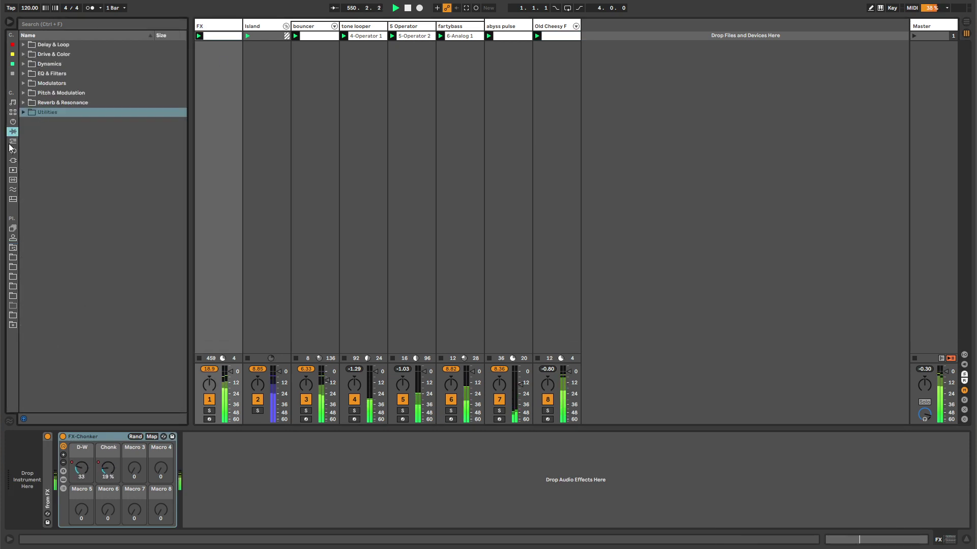
pyautogui.click(13, 73)
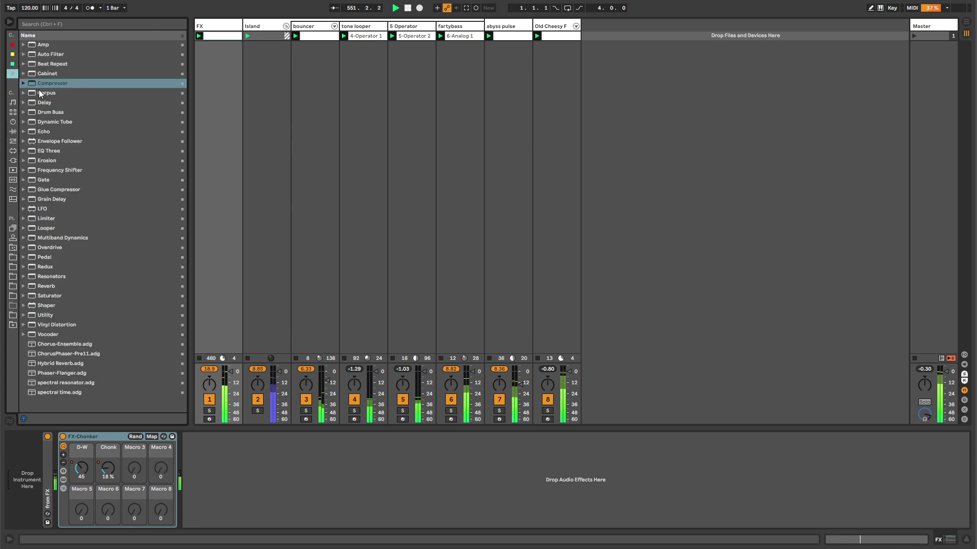
pyautogui.click(42, 131)
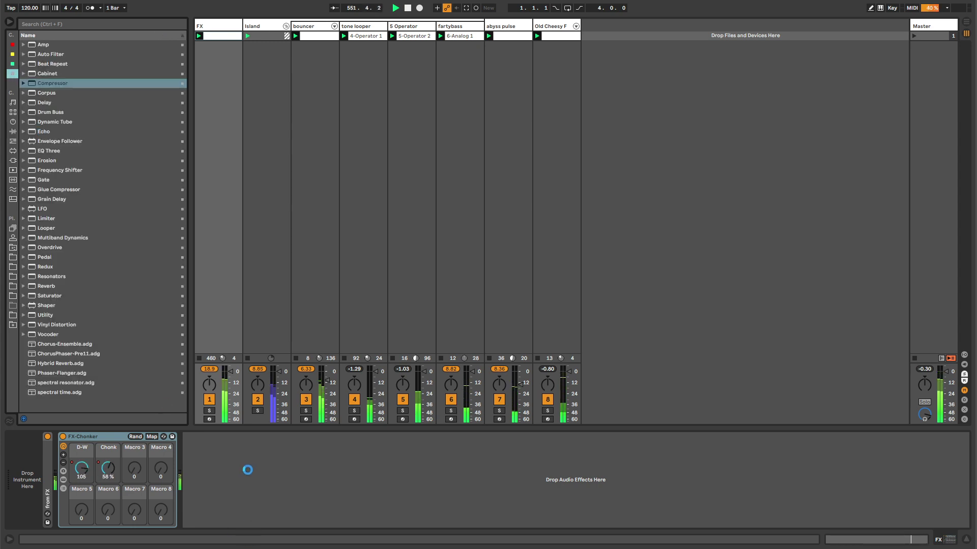
pyautogui.moveTo(42, 131); pyautogui.dragTo(248, 470)
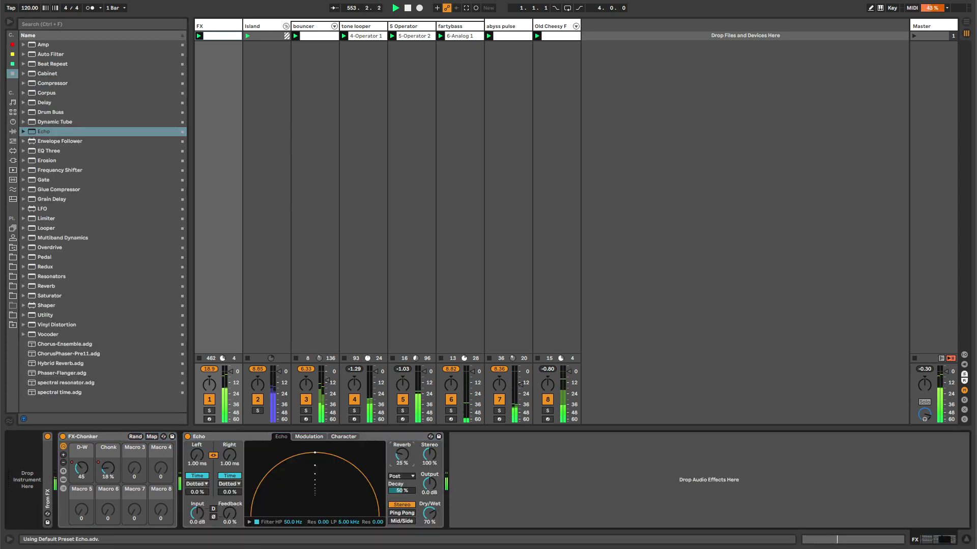
pyautogui.moveTo(395, 480); pyautogui.dragTo(395, 478)
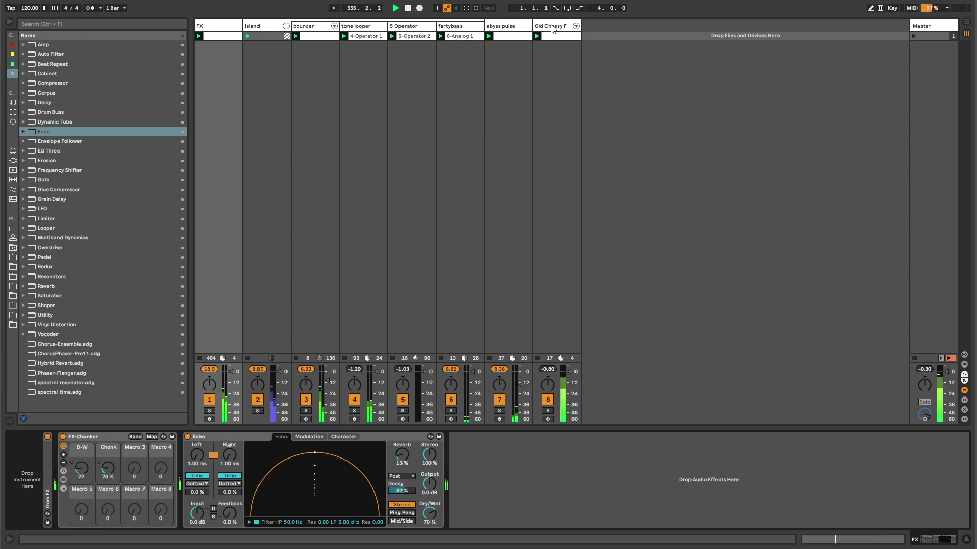
# Step: Move the Old Cheesy Farfeezy Beat track between Island and bouncer
pyautogui.click(552, 28)
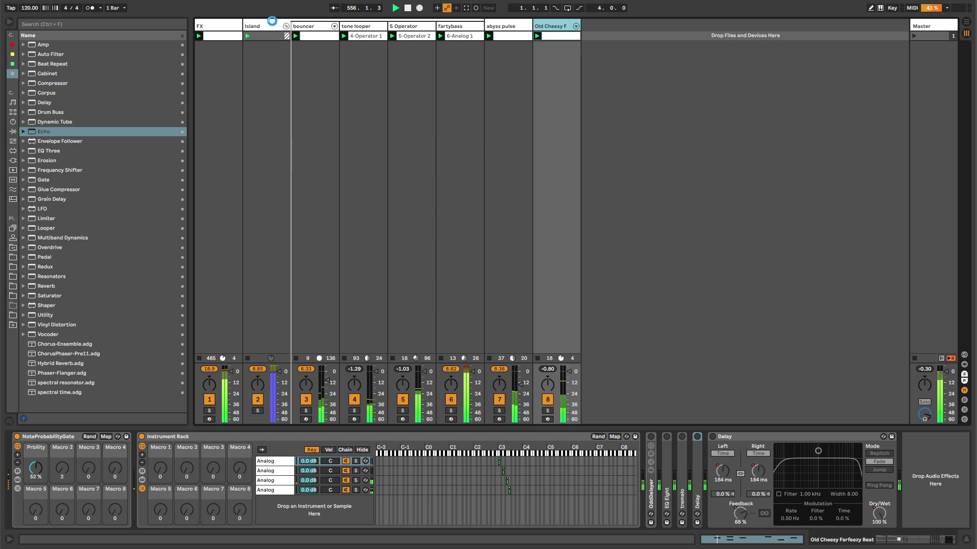
pyautogui.moveTo(273, 21); pyautogui.dragTo(272, 22)
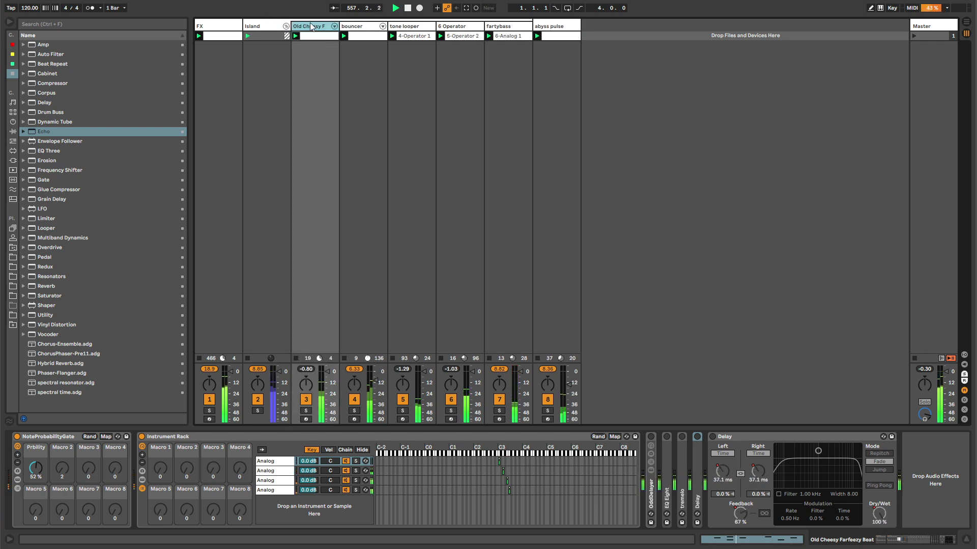
# Step: Insert the !OldeTapeEffect rack before OddDelayer on Old Cheesy Farfeezy Beat, with age at 27 and InVol at 30 dB
pyautogui.click(13, 122)
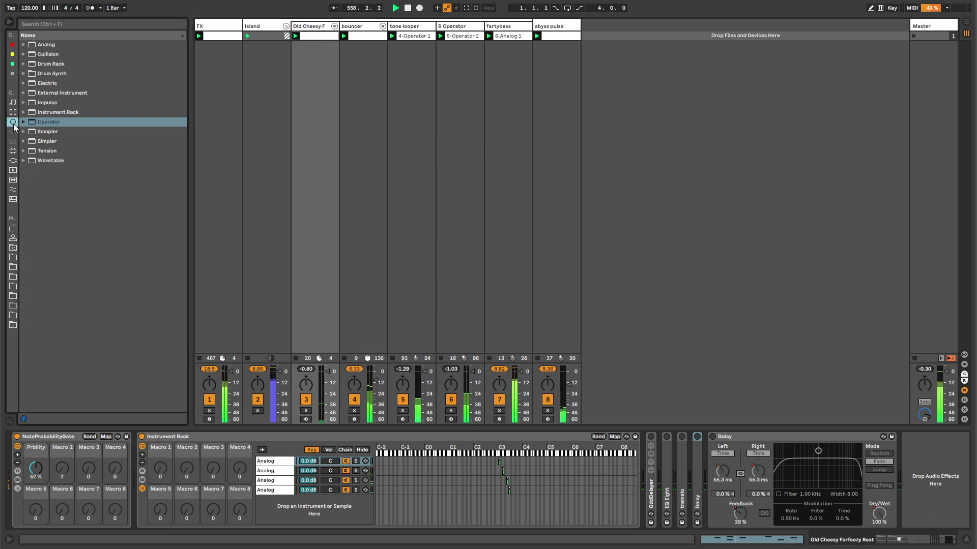
pyautogui.click(12, 44)
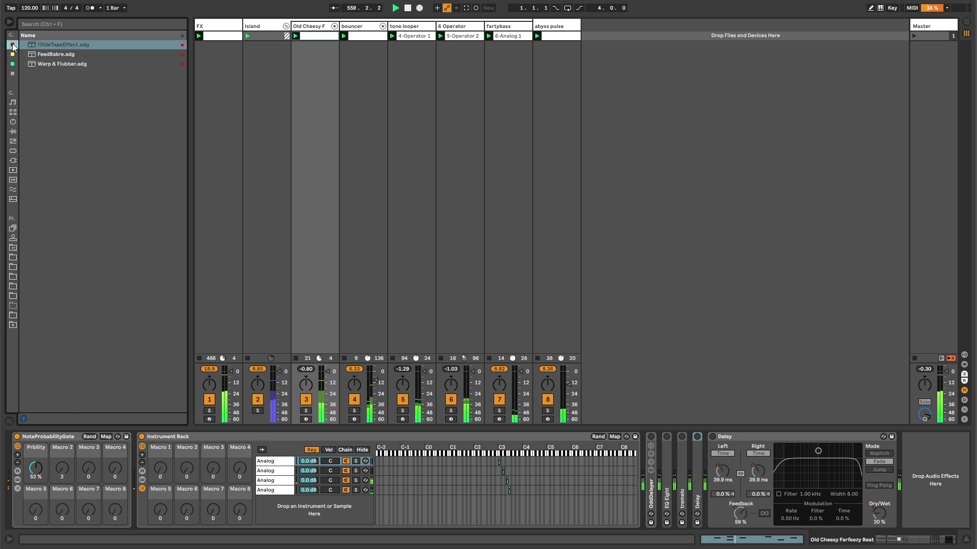
pyautogui.click(37, 47)
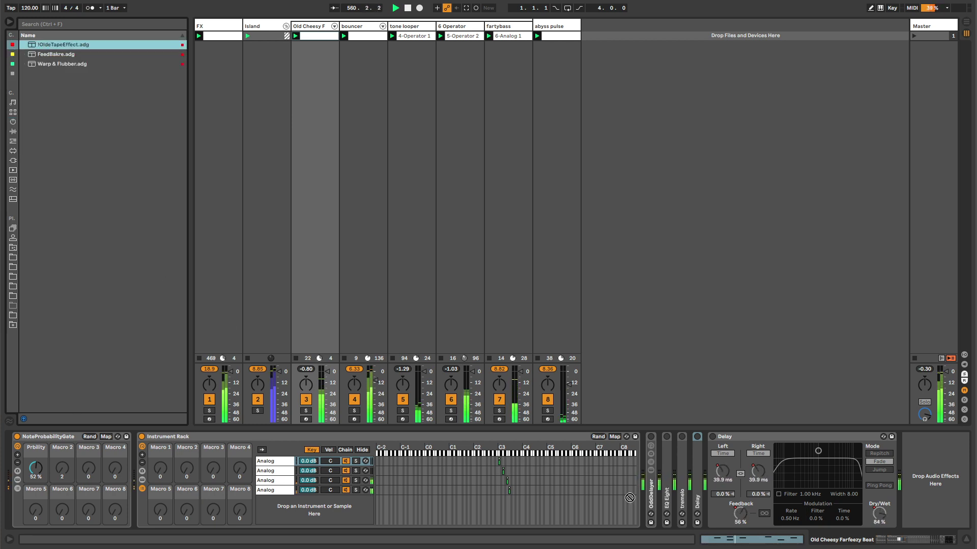
pyautogui.moveTo(655, 506); pyautogui.dragTo(644, 505)
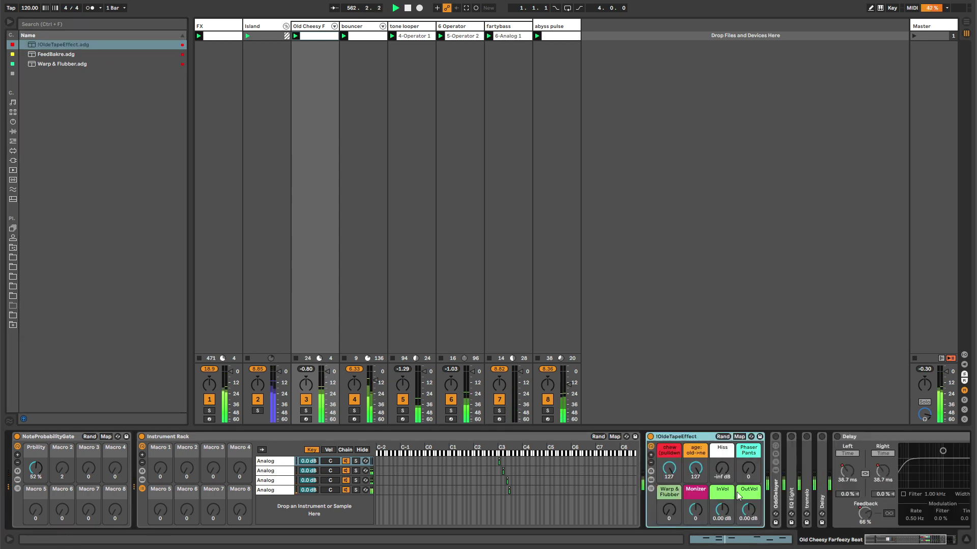
pyautogui.moveTo(703, 464); pyautogui.dragTo(723, 488)
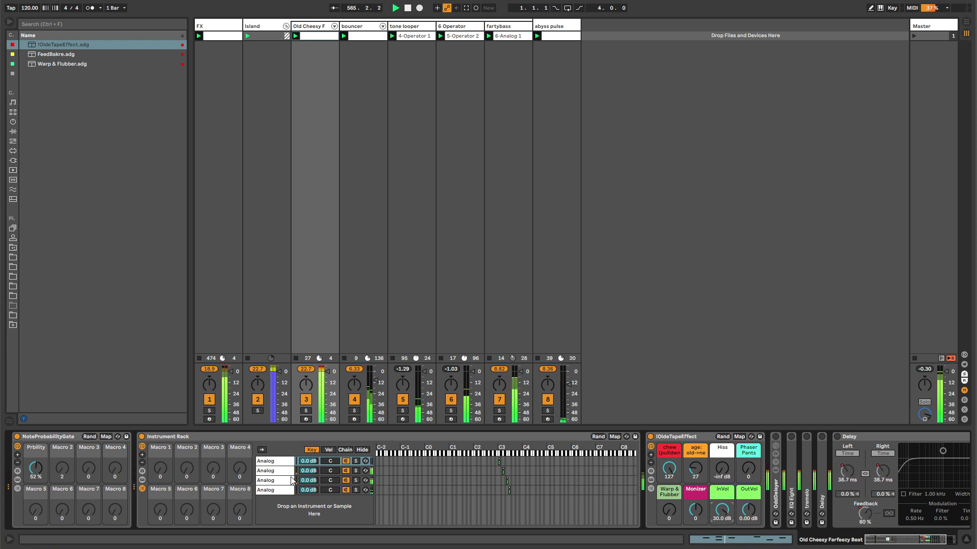
# Step: Lower the third Analog chain's volume to -15.2 dB in the Instrument Rack and show its Analog settings
pyautogui.click(332, 481)
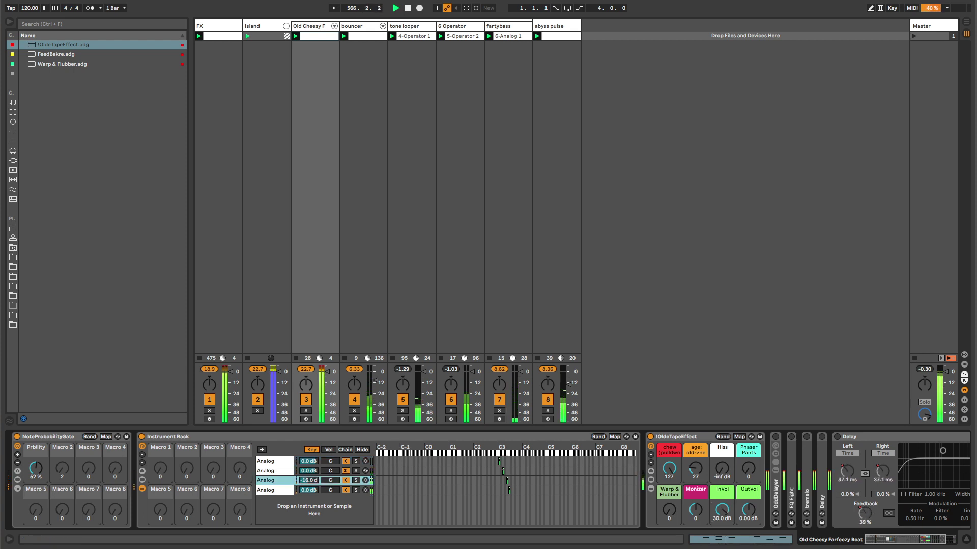
pyautogui.click(285, 484)
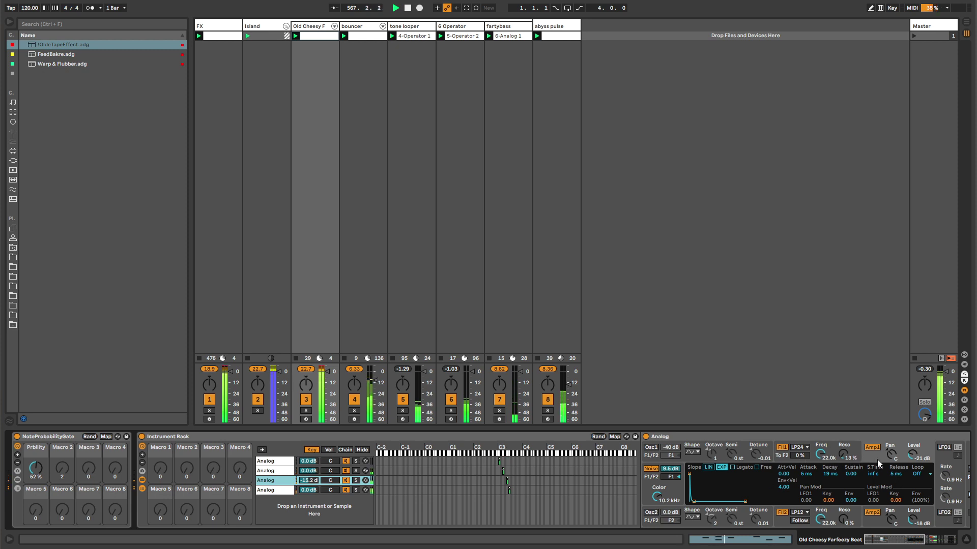
pyautogui.click(703, 491)
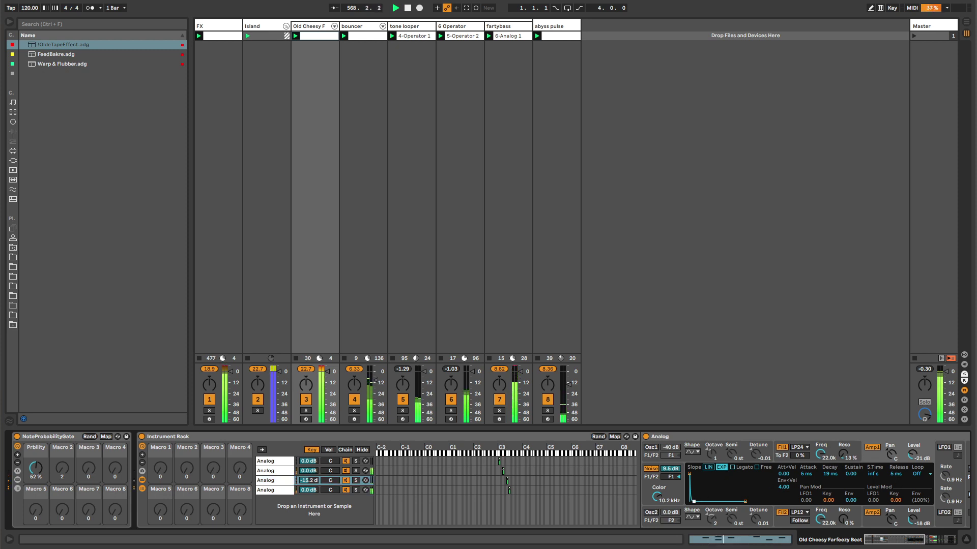
# Step: Set the fourth Analog chain's Osc1 semitone offset to -3 st and its chain volume to -11.2 dB
pyautogui.click(285, 491)
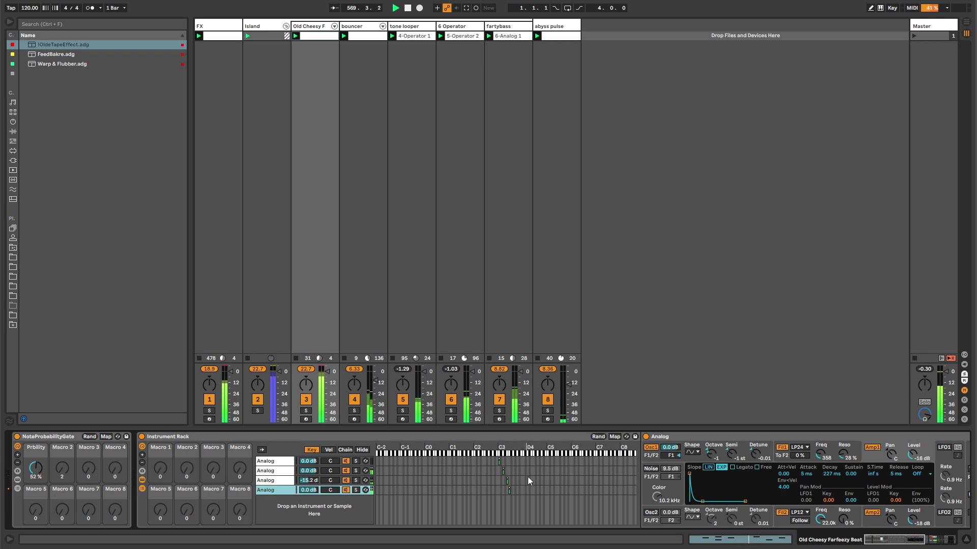
pyautogui.click(747, 462)
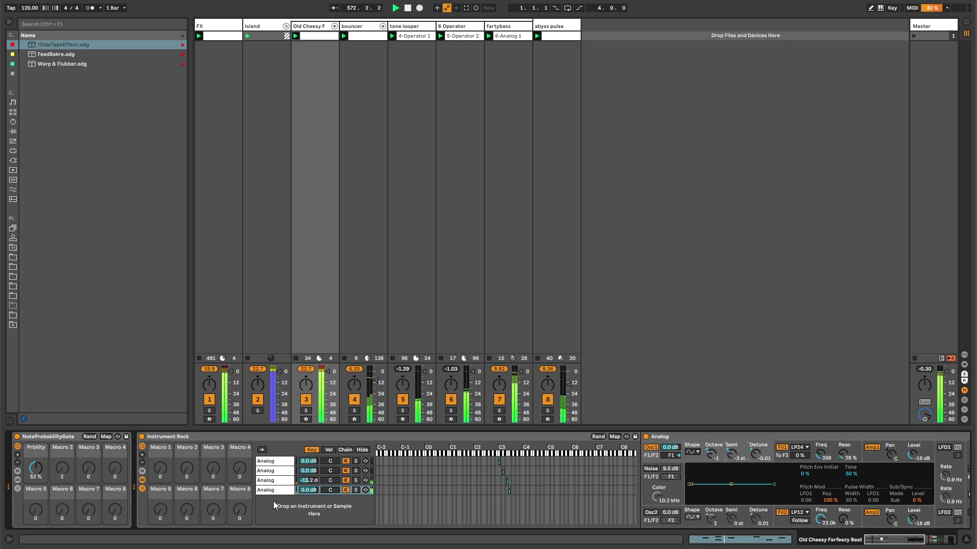
pyautogui.moveTo(308, 490); pyautogui.dragTo(308, 510)
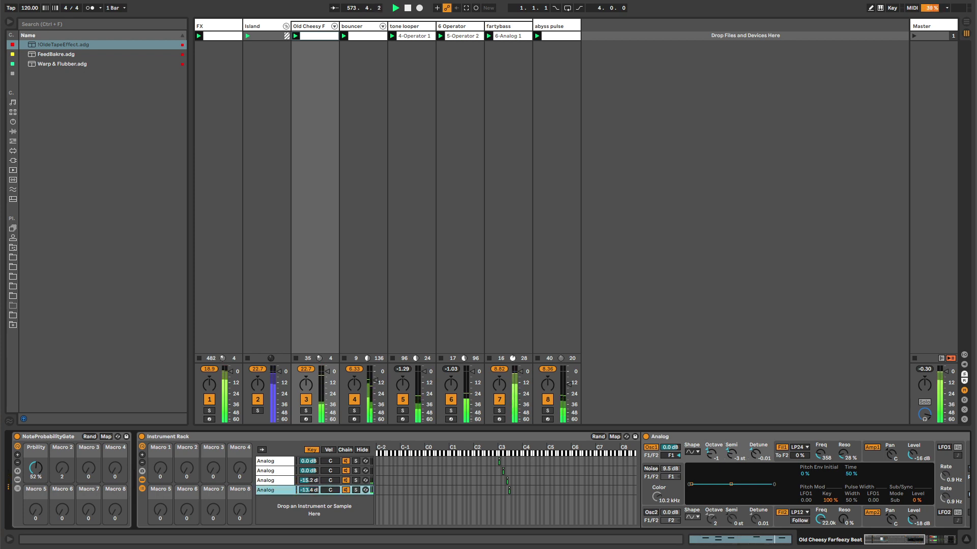
pyautogui.click(281, 462)
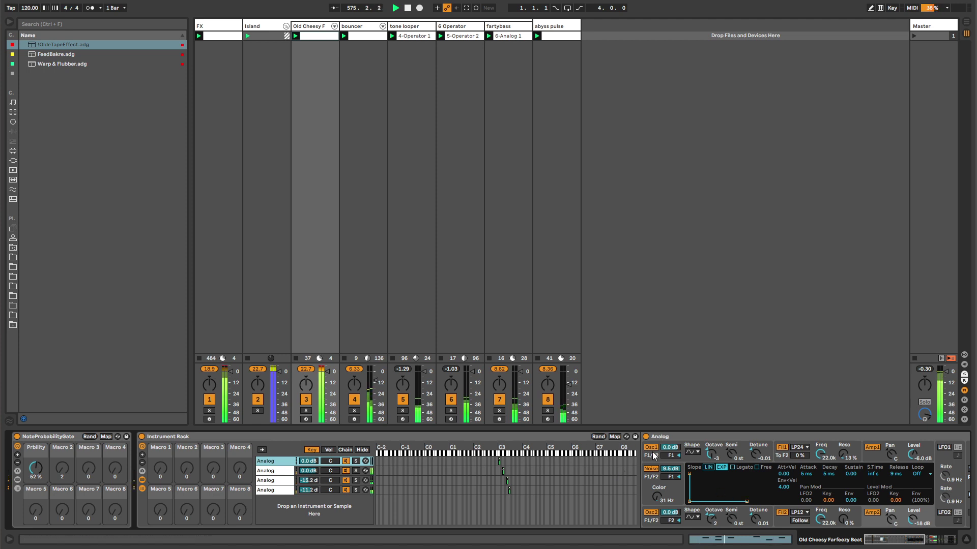
# Step: Show the Old Cheesy Farfeezy Beat clip's notes in an enlarged editor and reactivate all of its C3 notes
pyautogui.click(320, 41)
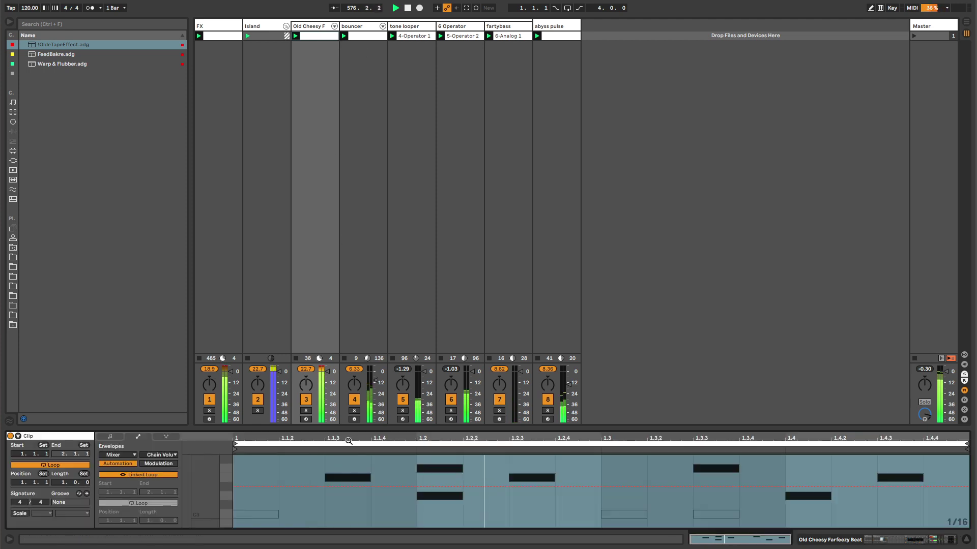
pyautogui.click(120, 436)
pyautogui.scroll(-5, 252, 496)
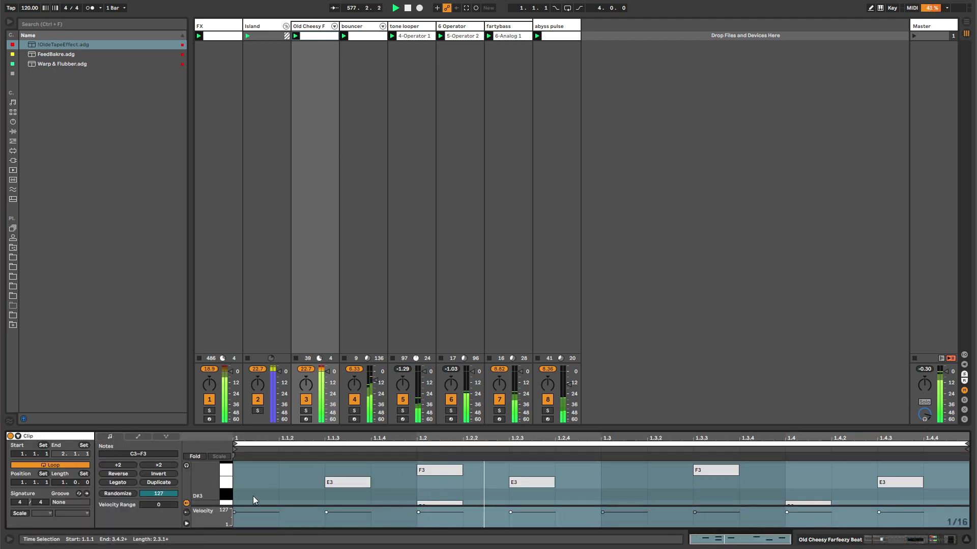
pyautogui.moveTo(256, 431); pyautogui.dragTo(255, 339)
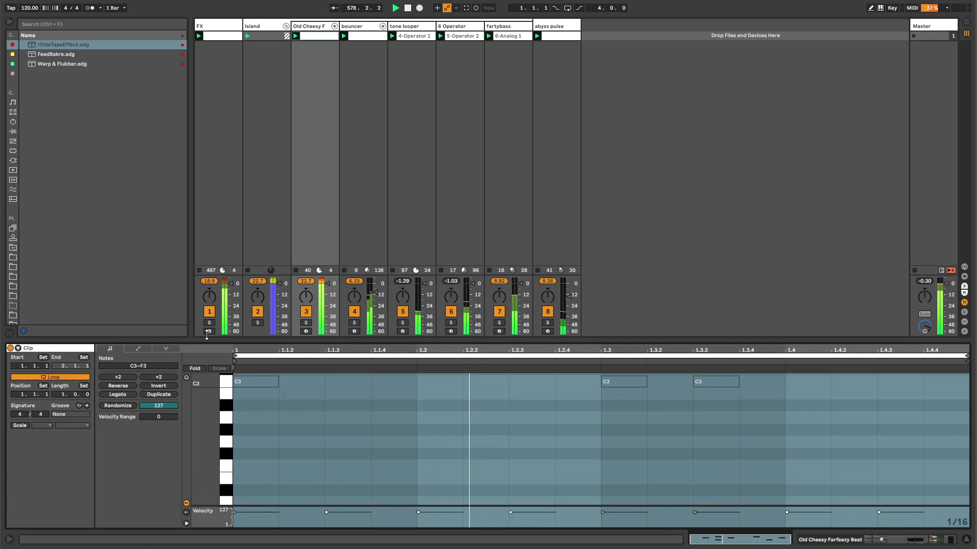
pyautogui.click(227, 383)
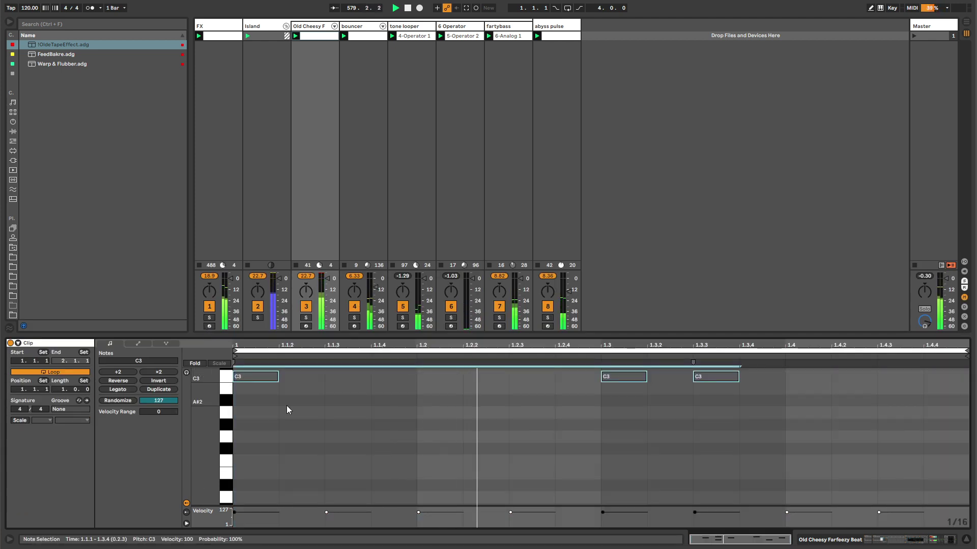
pyautogui.scroll(1, 287, 409)
pyautogui.press('0')
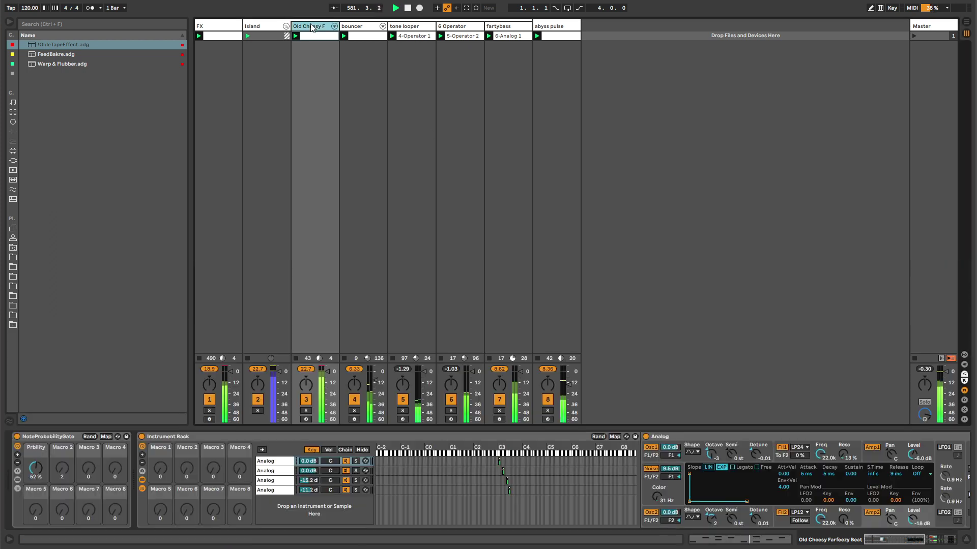
# Step: Set !OldeTapeEffect's InVol to 14.1 dB, age to 25 and Warp & Flubber to 105
pyautogui.click(310, 26)
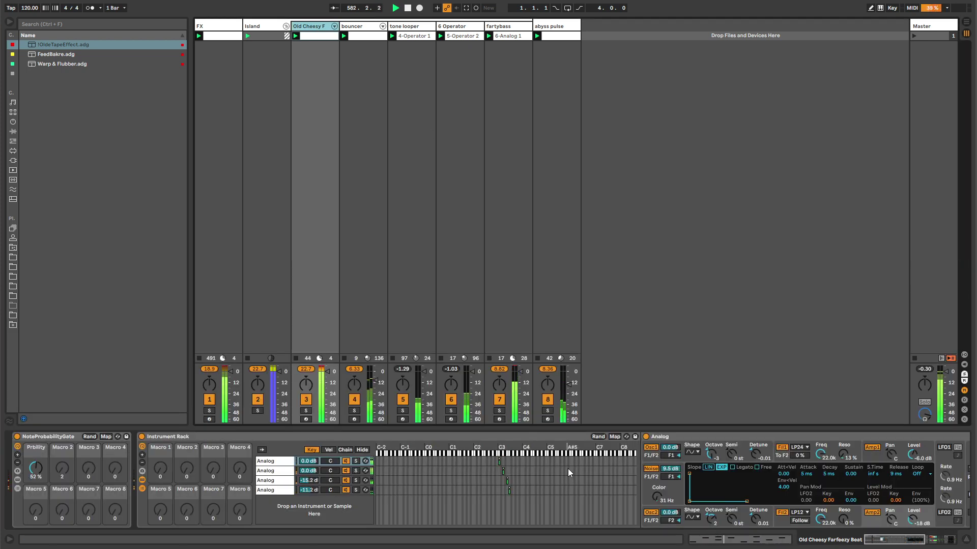
pyautogui.moveTo(875, 540); pyautogui.dragTo(909, 542)
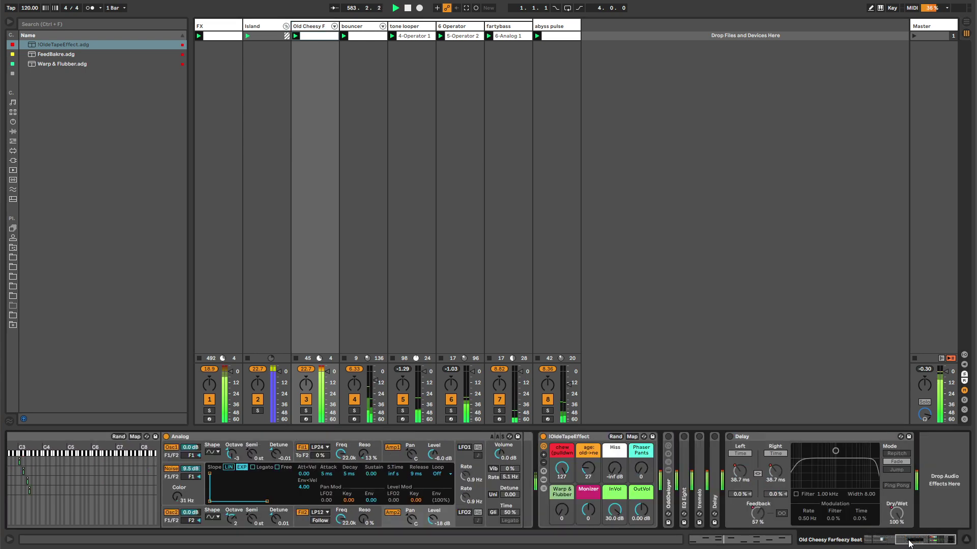
pyautogui.moveTo(614, 507); pyautogui.dragTo(610, 514)
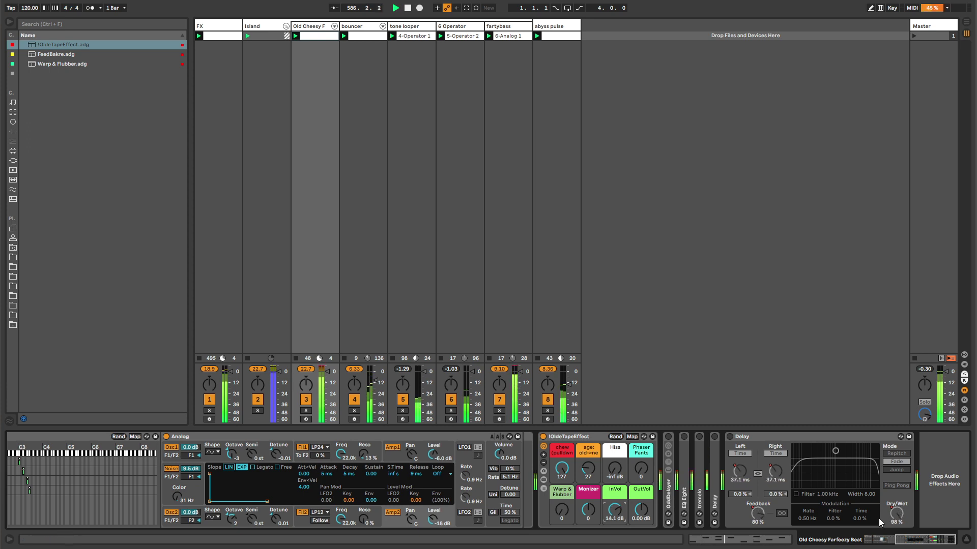
pyautogui.moveTo(908, 543); pyautogui.dragTo(892, 543)
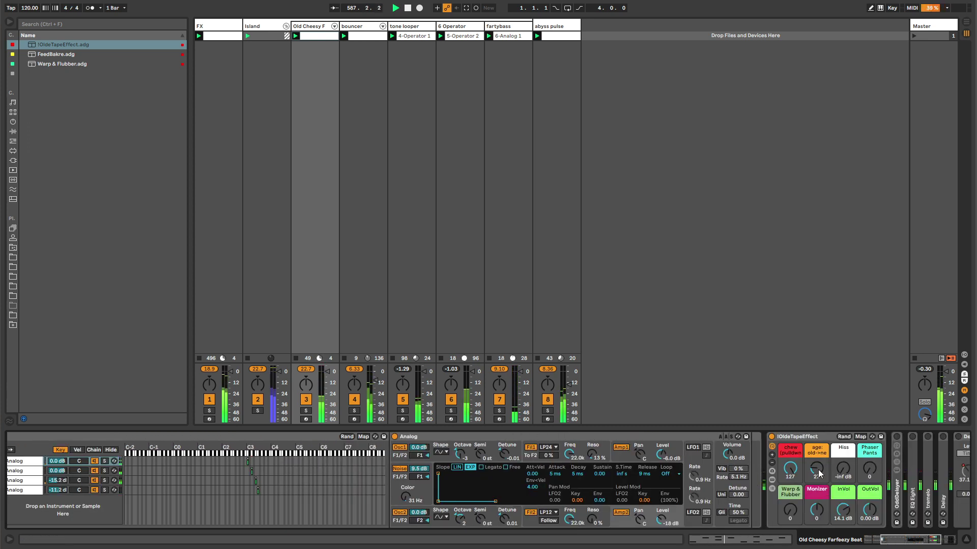
pyautogui.moveTo(790, 509); pyautogui.dragTo(790, 491)
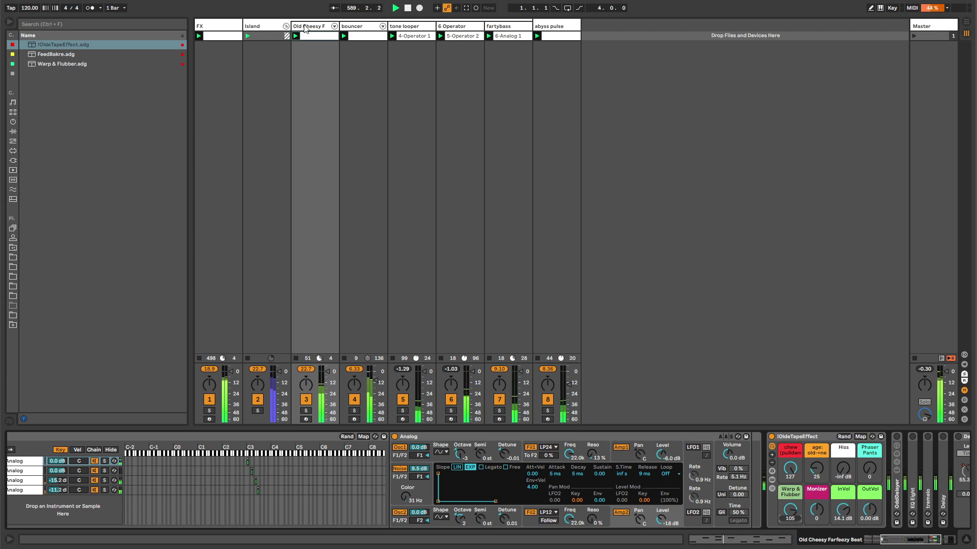
# Step: Move the Old Cheesy Farfeezy Beat track back to the end, after abyss pulse
pyautogui.moveTo(305, 28); pyautogui.dragTo(585, 26)
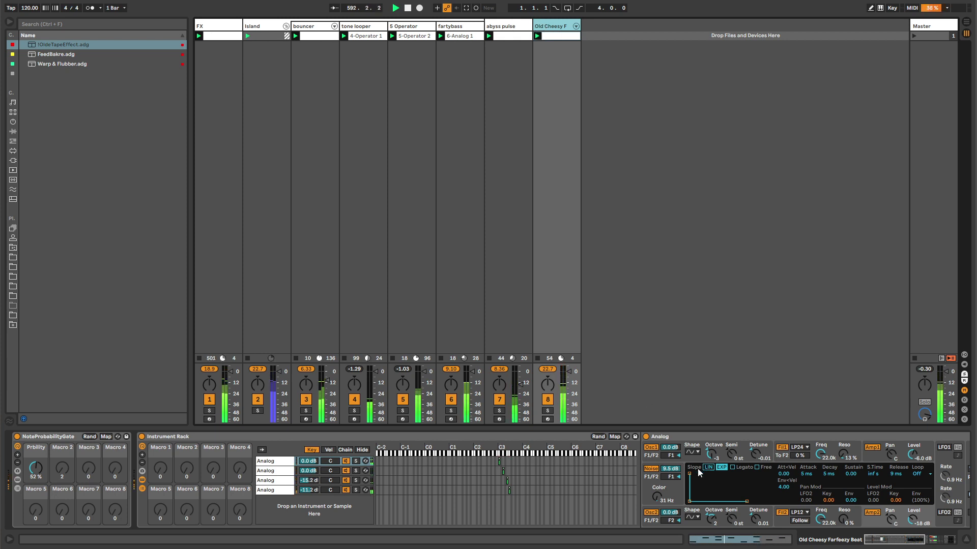
pyautogui.click(764, 519)
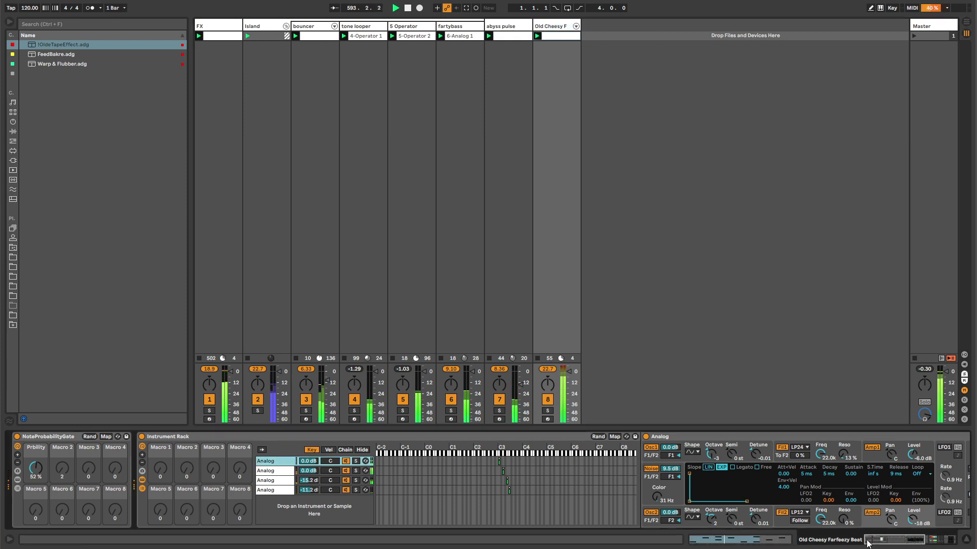
# Step: Lower the first Analog's noise level to -13 dB and set its output volume to 3.7 dB
pyautogui.moveTo(867, 544); pyautogui.dragTo(885, 542)
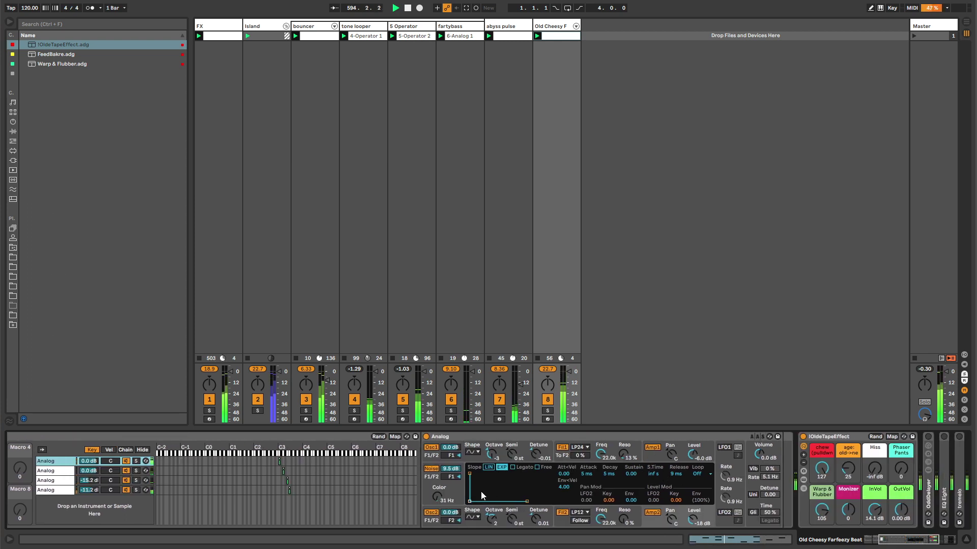
pyautogui.moveTo(450, 469); pyautogui.dragTo(450, 503)
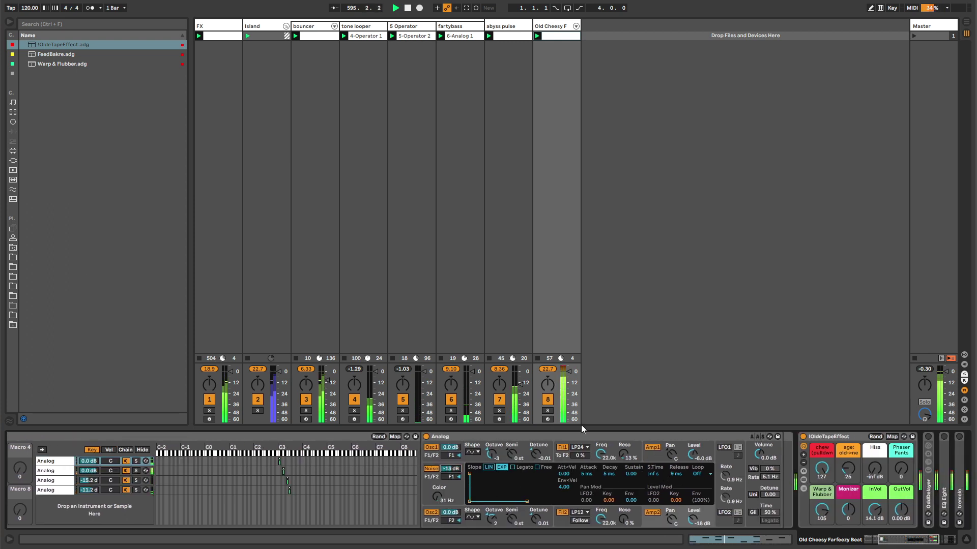
pyautogui.moveTo(758, 453); pyautogui.dragTo(758, 442)
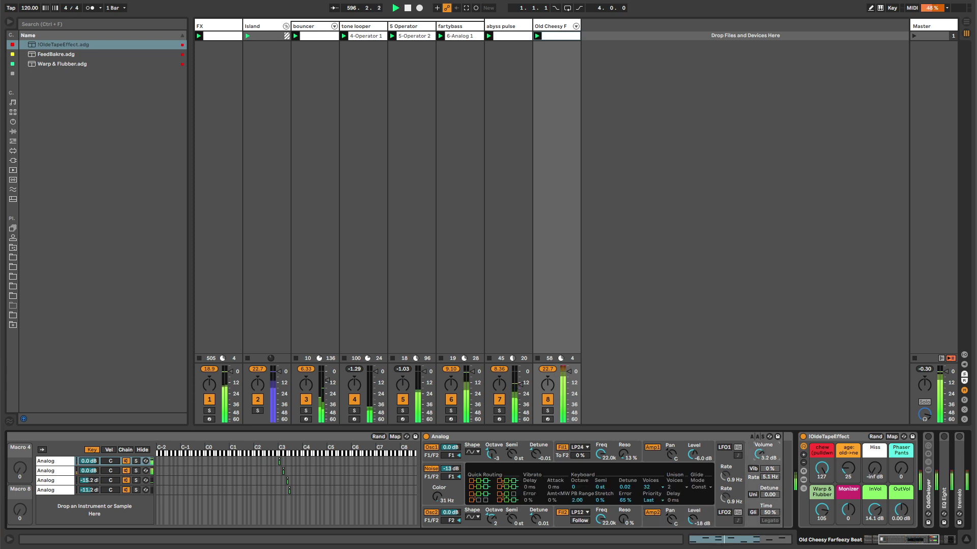
pyautogui.hscroll(5, 883, 524)
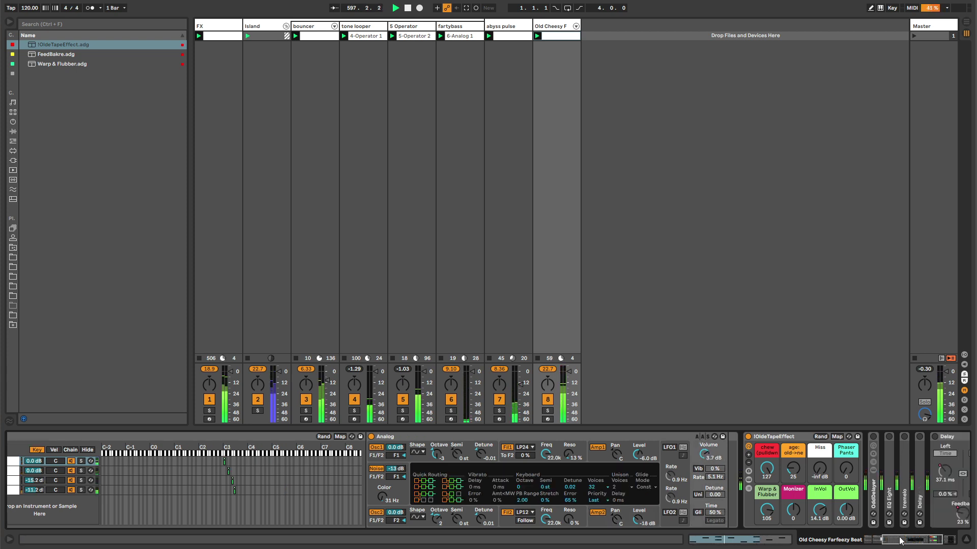
# Step: Set !OldeTapeEffect's age to 30, Warp & Flubber to 127, InVol to 22.9 dB and OutVol to 4.69 dB
pyautogui.moveTo(742, 511)
pyautogui.mouseDown()
pyautogui.moveTo(717, 507)
pyautogui.moveTo(742, 503)
pyautogui.mouseUp()
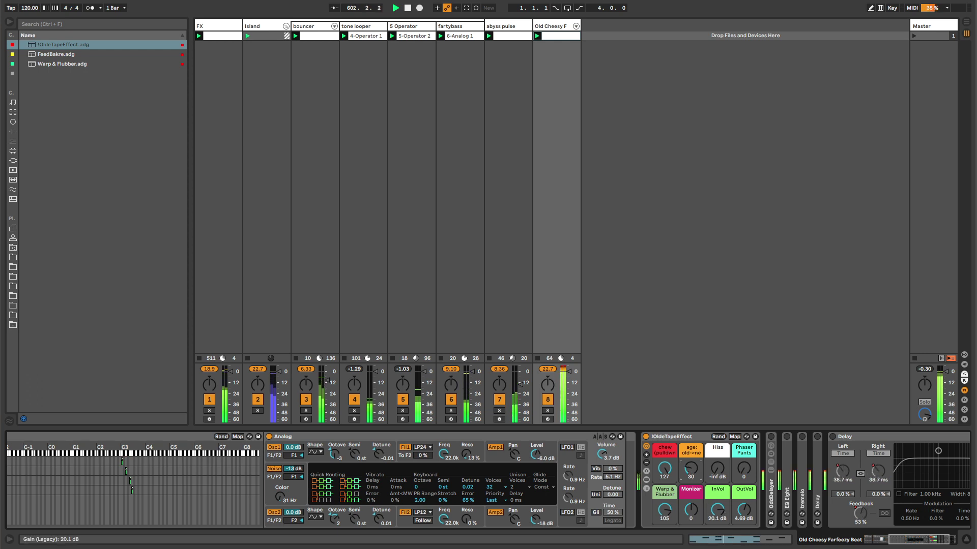
pyautogui.click(927, 546)
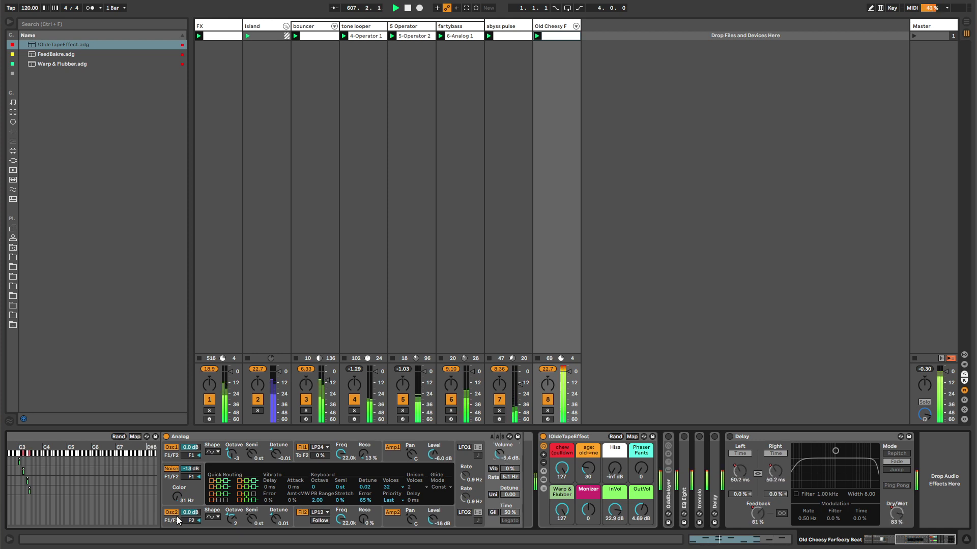
# Step: Set the first Analog's Osc1 level to -4.7 dB, Osc2 level to 9.5 dB and output volume to -0.8 dB
pyautogui.moveTo(189, 512); pyautogui.dragTo(190, 515)
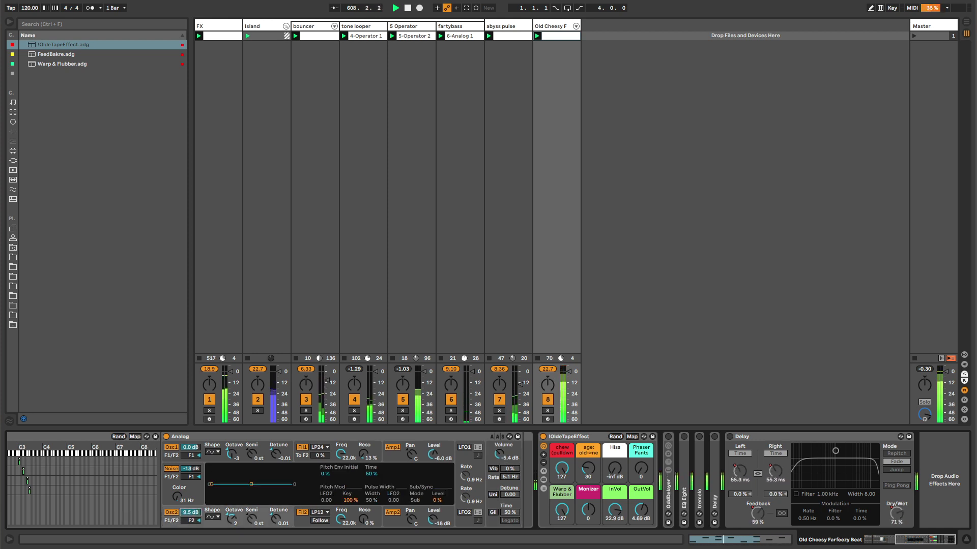
pyautogui.moveTo(194, 450); pyautogui.dragTo(193, 473)
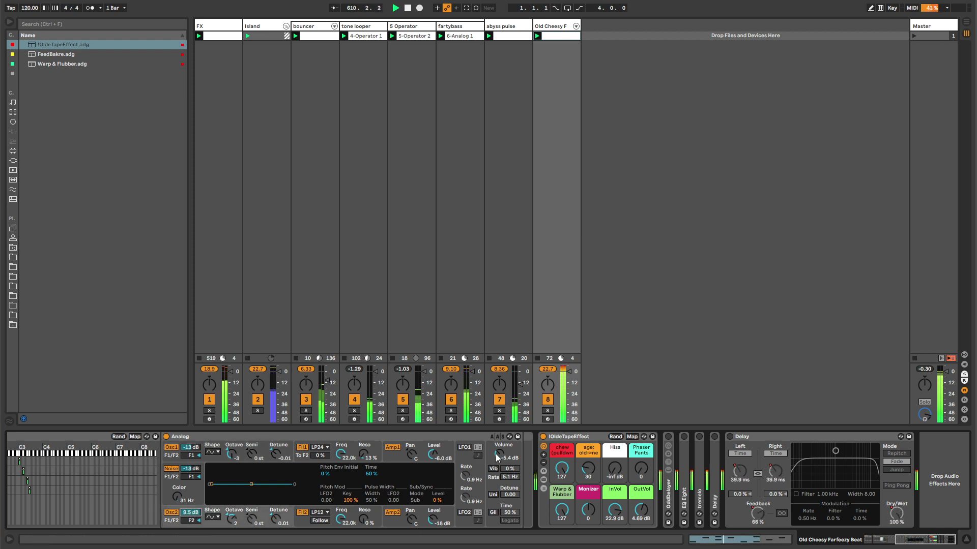
pyautogui.moveTo(499, 455); pyautogui.dragTo(499, 447)
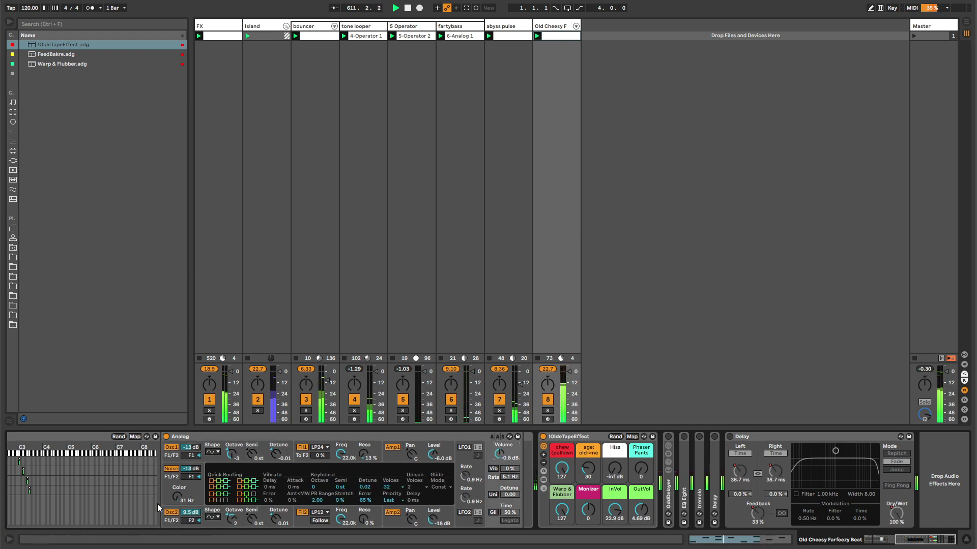
pyautogui.moveTo(191, 448); pyautogui.dragTo(191, 440)
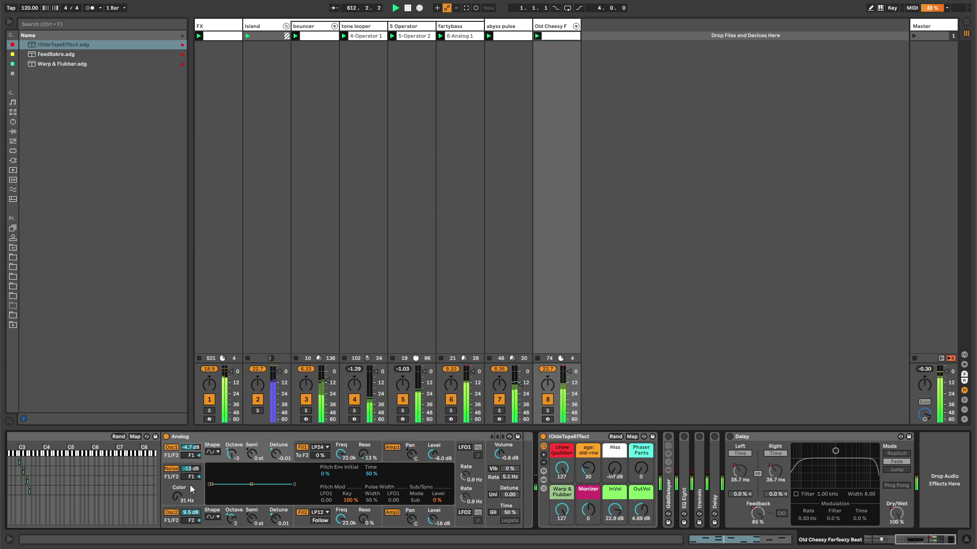
pyautogui.click(191, 512)
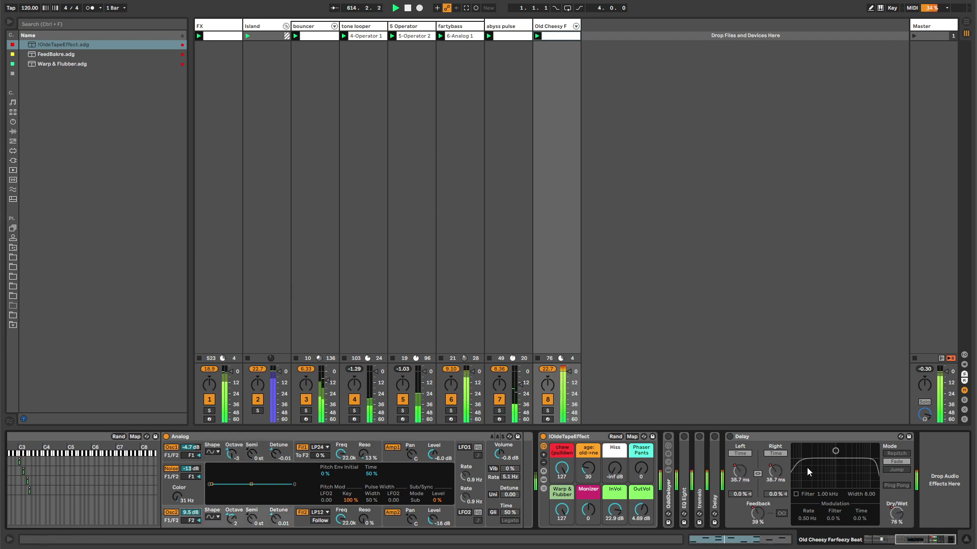
# Step: Switch on the last Delay and unfold the preceding Delay and tremelo devices
pyautogui.click(729, 437)
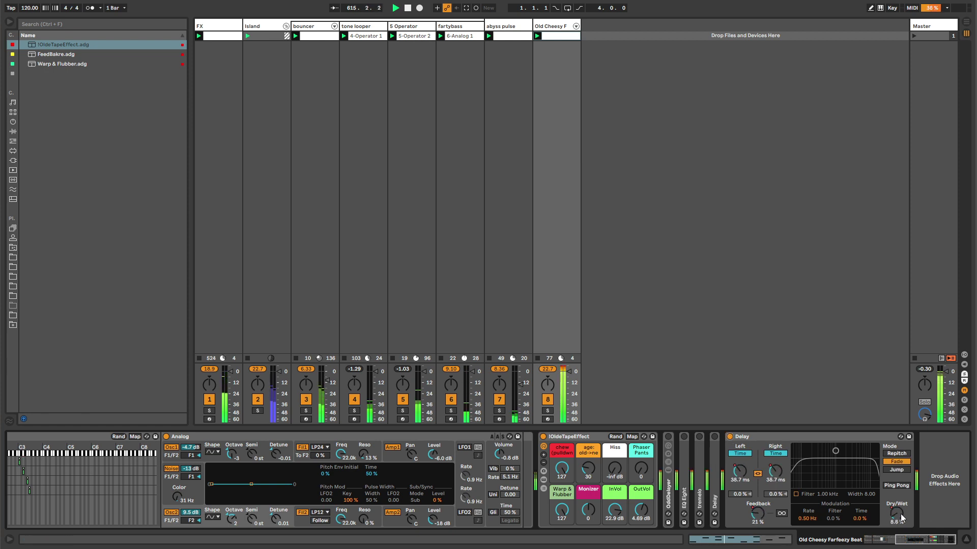
pyautogui.doubleClick(718, 481)
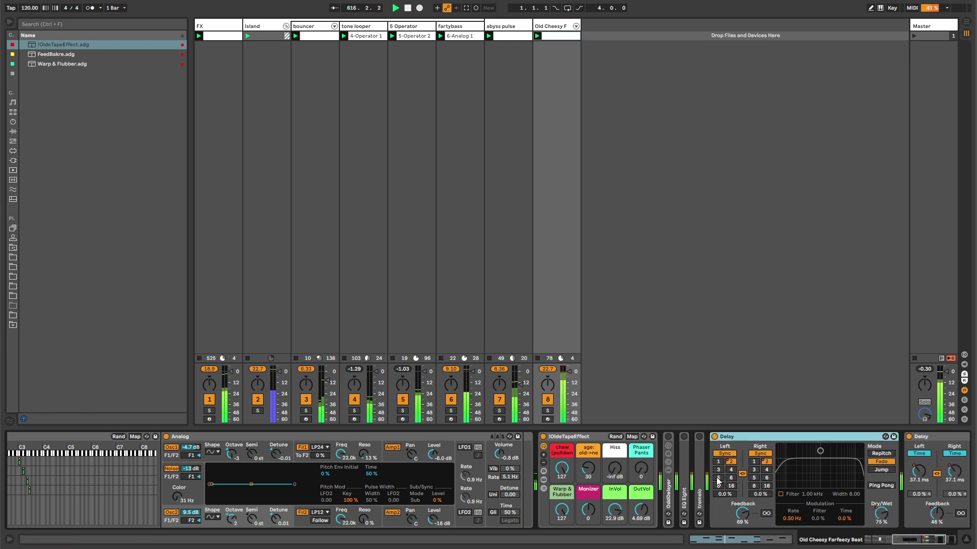
pyautogui.hscroll(3, 530, 446)
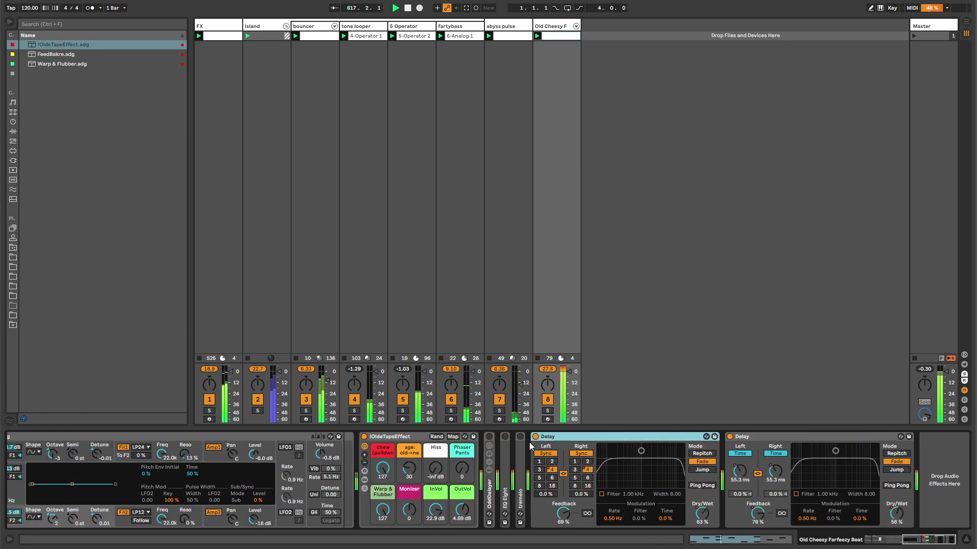
pyautogui.doubleClick(519, 454)
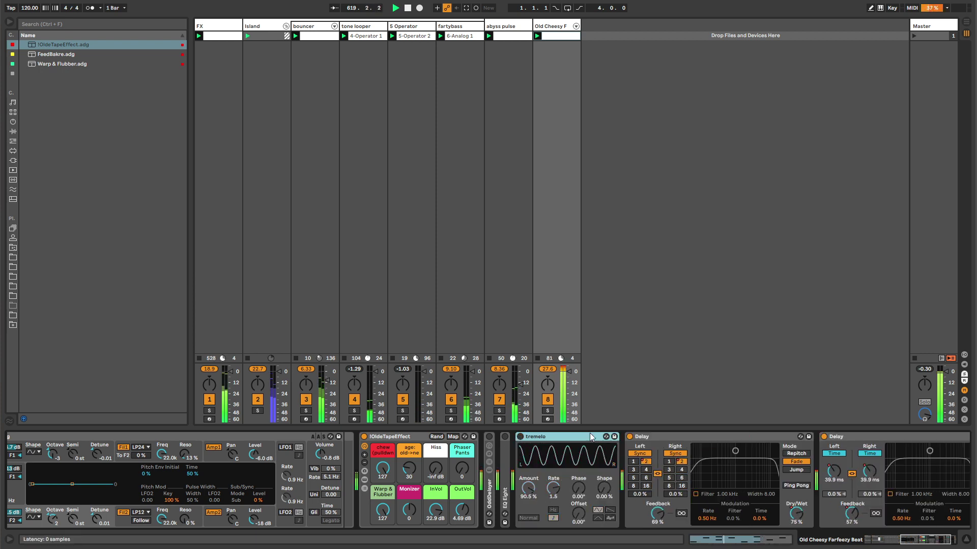
# Step: Find the default audio effect rack in the browser and add it at the end of the device chain
pyautogui.click(656, 437)
pyautogui.hotkey('ctrl', 'f')
pyautogui.write('audio effect rack')
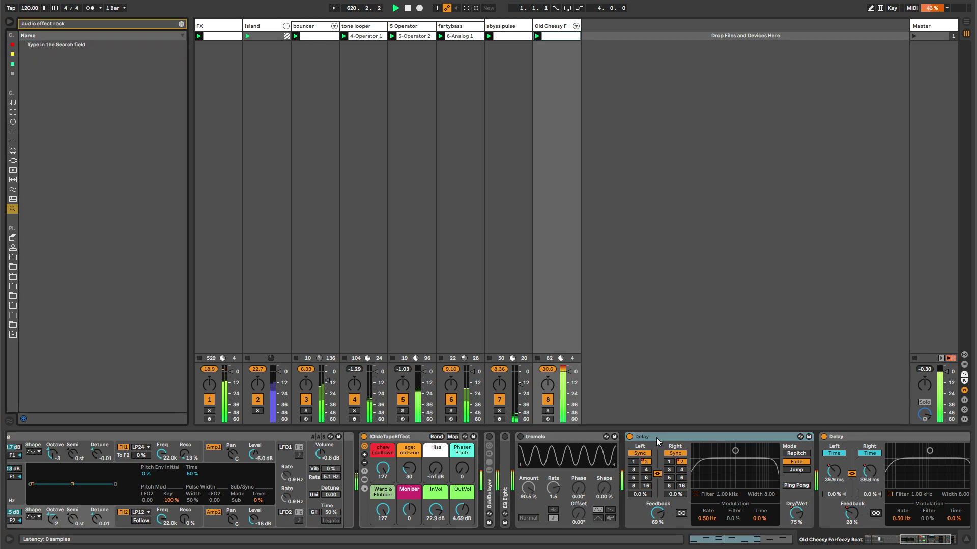
pyautogui.press('Return')
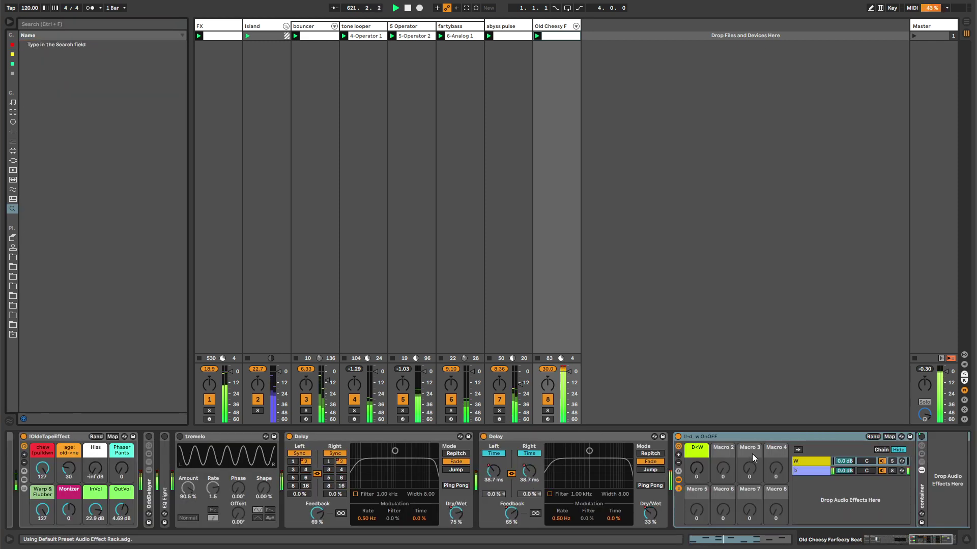
# Step: Move both Delays into the new rack after its container device and set the D>W macro to 31
pyautogui.click(429, 438)
pyautogui.keyDown('shift'); pyautogui.click(526, 438); pyautogui.keyUp('shift')
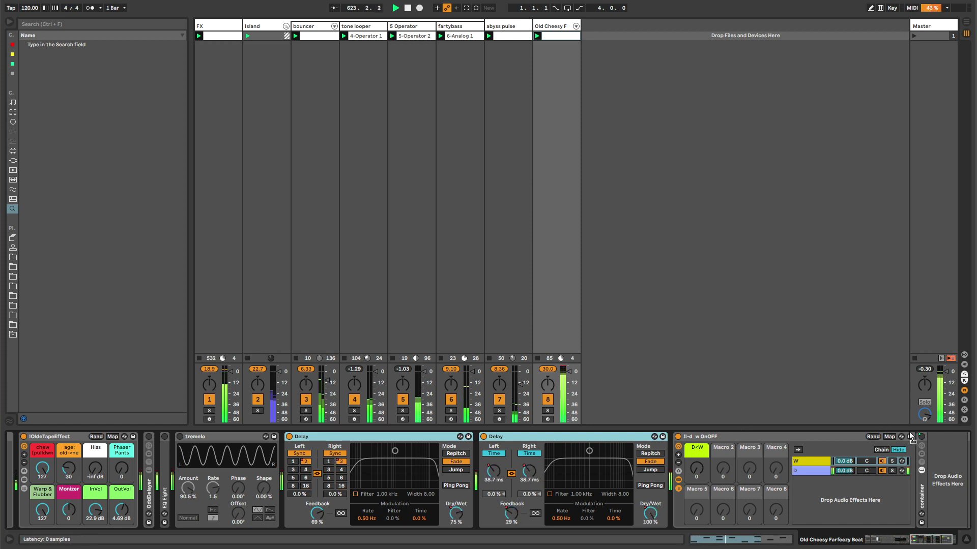
pyautogui.moveTo(910, 437); pyautogui.dragTo(936, 458)
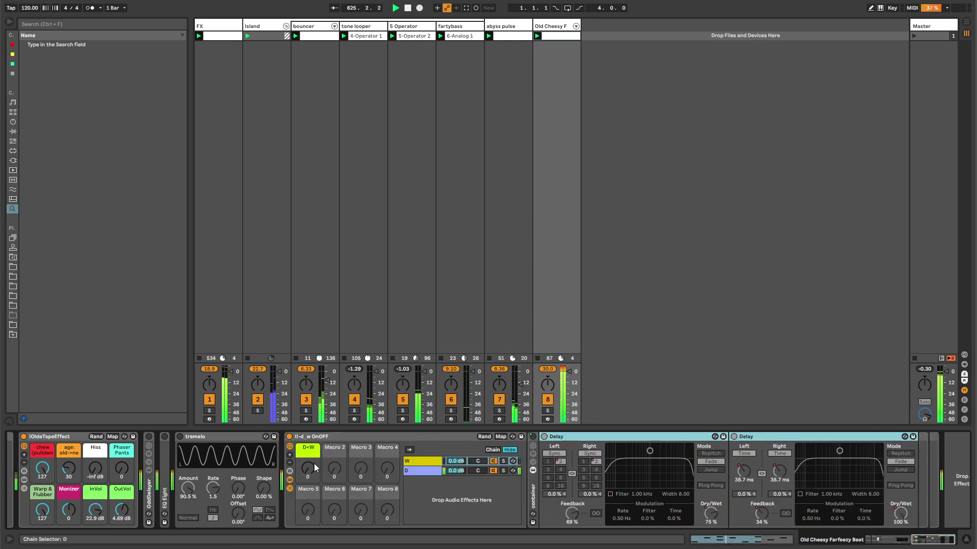
pyautogui.moveTo(308, 468); pyautogui.dragTo(307, 452)
# Step: Unfold the OddDelayer rack and set its Sync Rate to 3/4
pyautogui.click(149, 487)
pyautogui.doubleClick(148, 487)
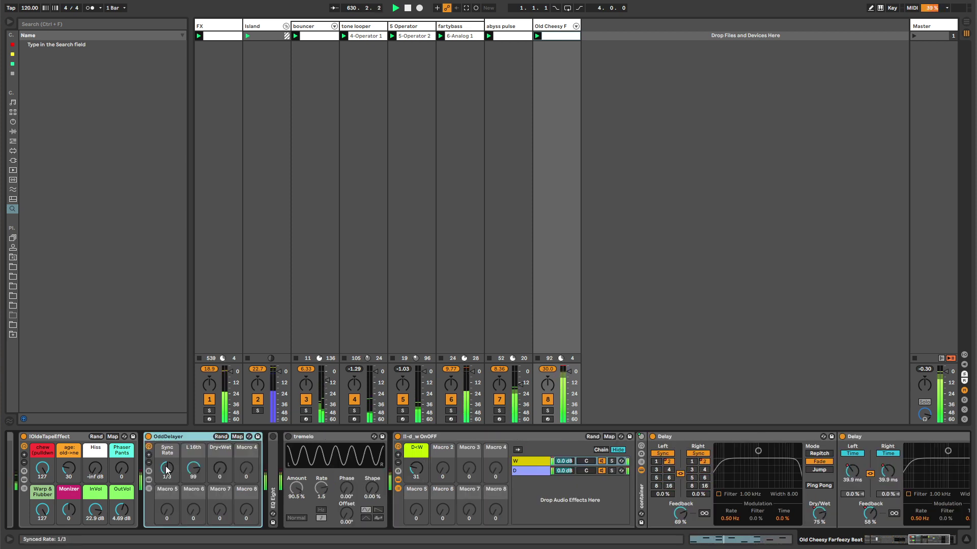
pyautogui.moveTo(172, 465); pyautogui.dragTo(172, 463)
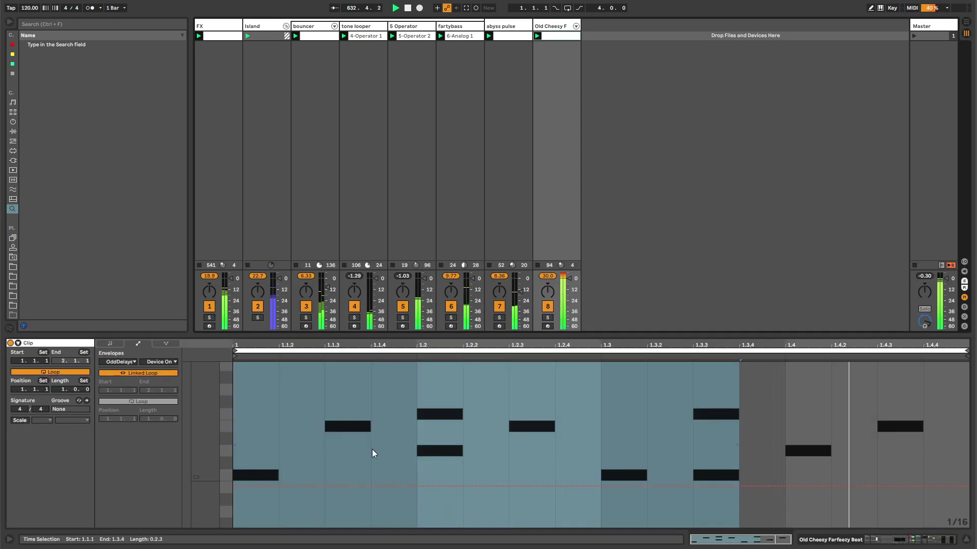
# Step: Draw OddDelayer's Device On envelope as on from 1.2.2 to 1.3.2 and 1.4.2 to 1.4.4, and give it an unlinked, shorter loop
pyautogui.hotkey('shift', 'Tab')
pyautogui.press('b')
pyautogui.moveTo(492, 405); pyautogui.dragTo(625, 407)
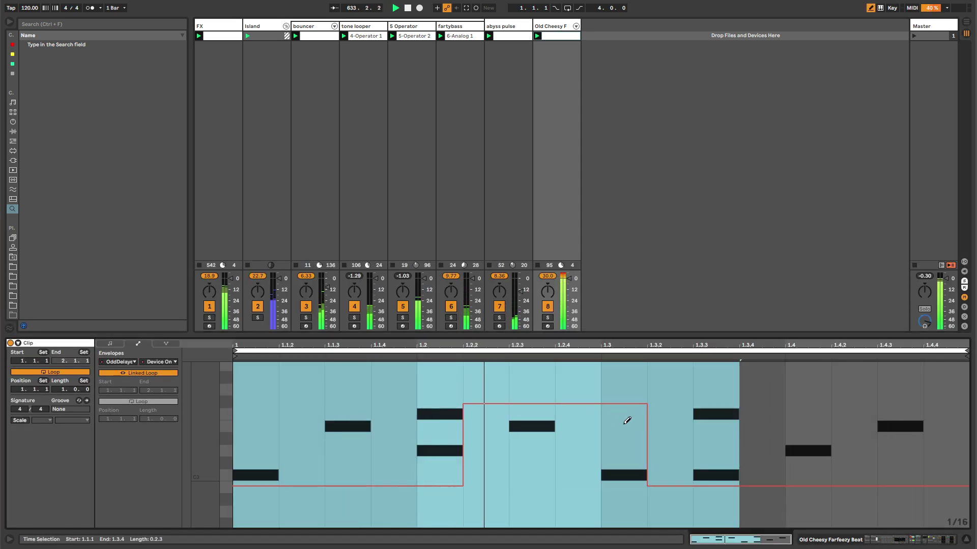
pyautogui.moveTo(839, 405); pyautogui.dragTo(872, 405)
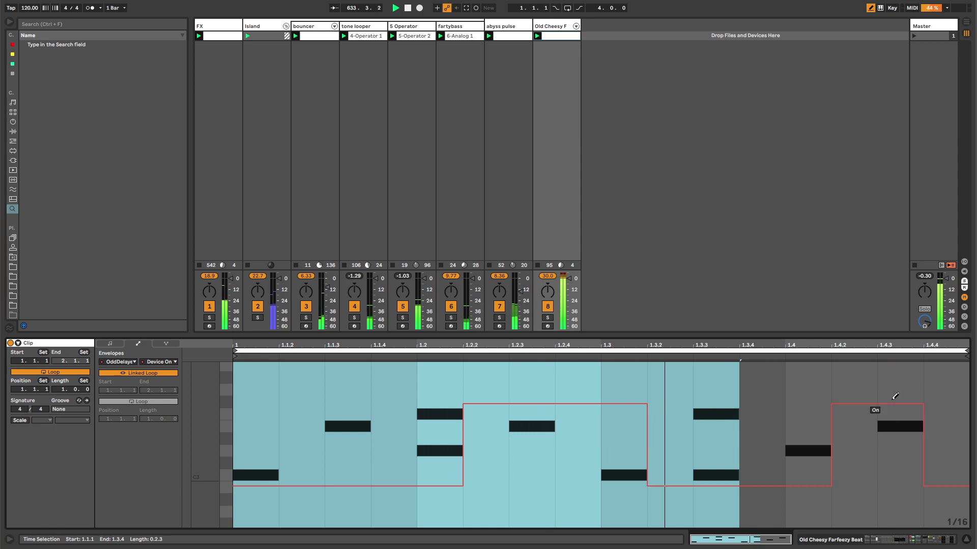
pyautogui.click(138, 373)
pyautogui.moveTo(967, 351); pyautogui.dragTo(892, 351)
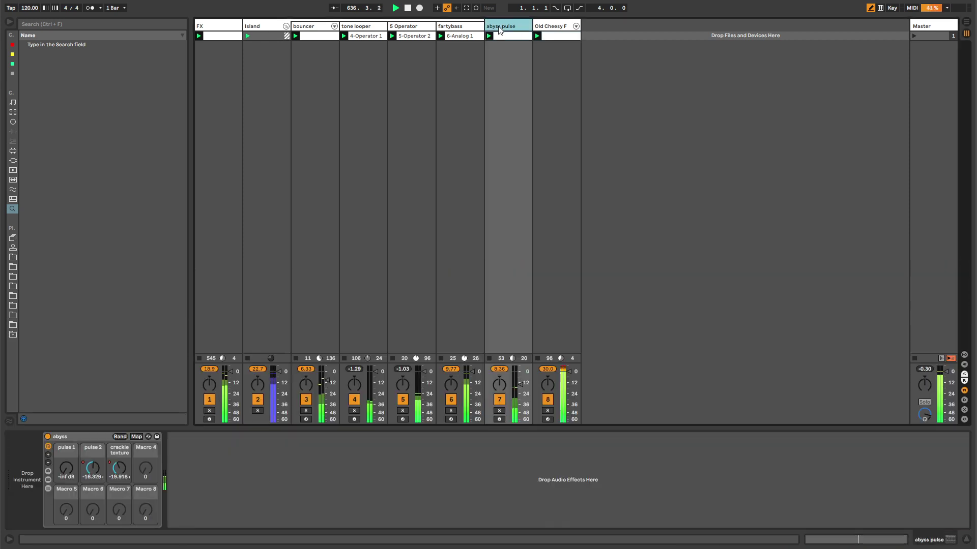
# Step: Look at the abyss pulse track's devices and return to the Old Cheesy Farfeezy Beat track
pyautogui.click(508, 26)
pyautogui.click(549, 26)
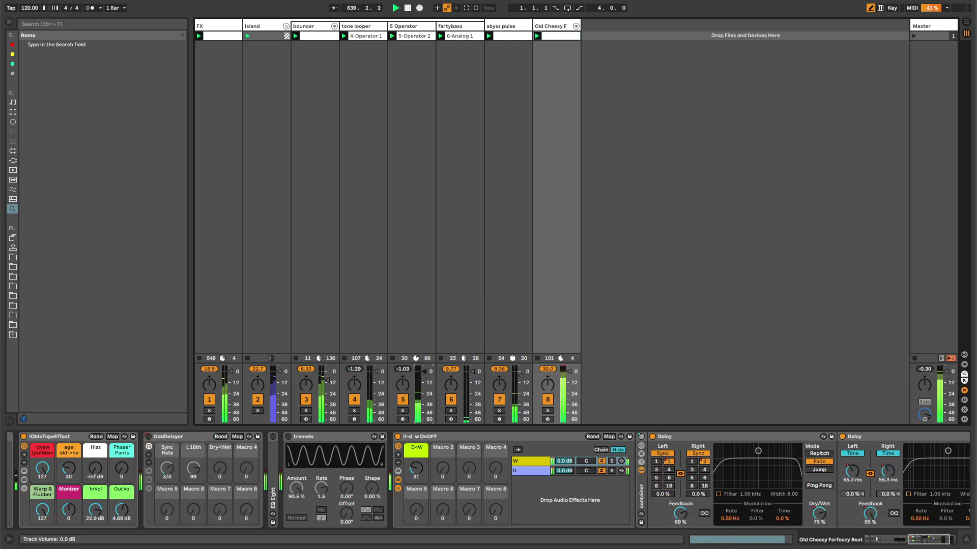
pyautogui.click(553, 27)
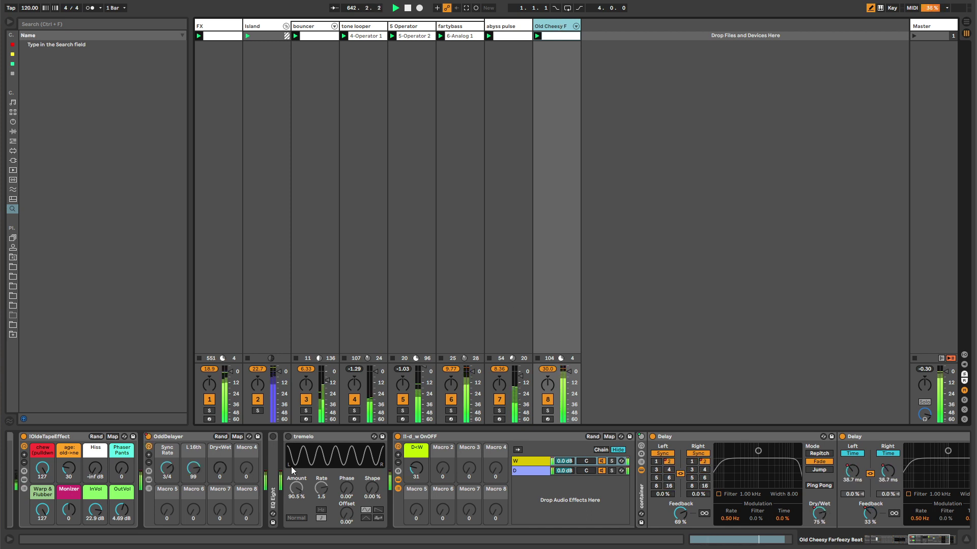
# Step: Switch on tremelo and set EQ Eight's first band frequency to 499 Hz, folding EQ Eight again
pyautogui.click(274, 461)
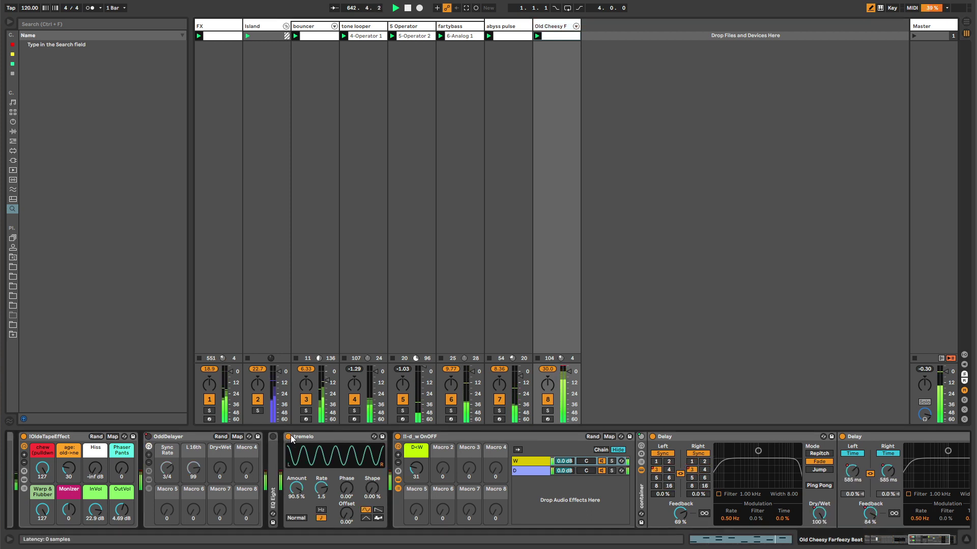
pyautogui.doubleClick(273, 460)
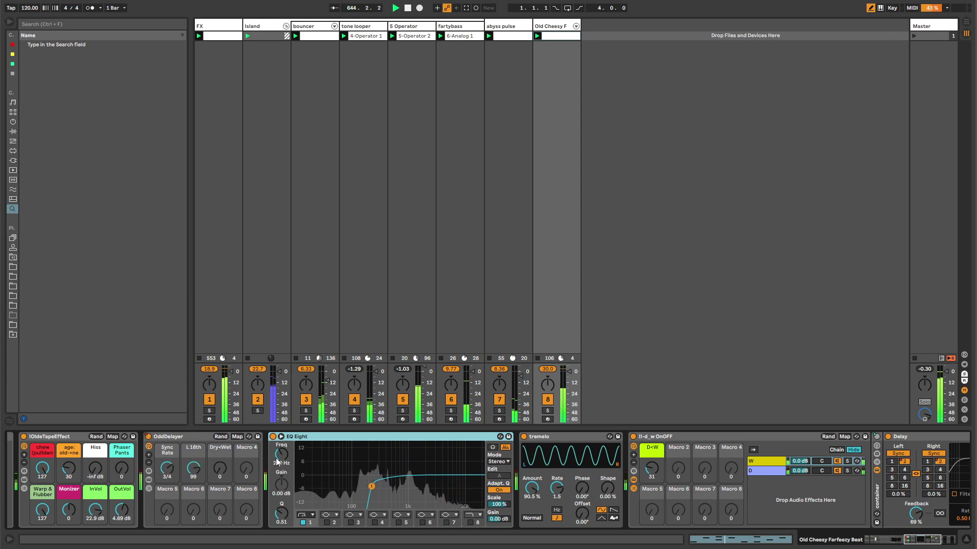
pyautogui.moveTo(276, 461); pyautogui.dragTo(277, 447)
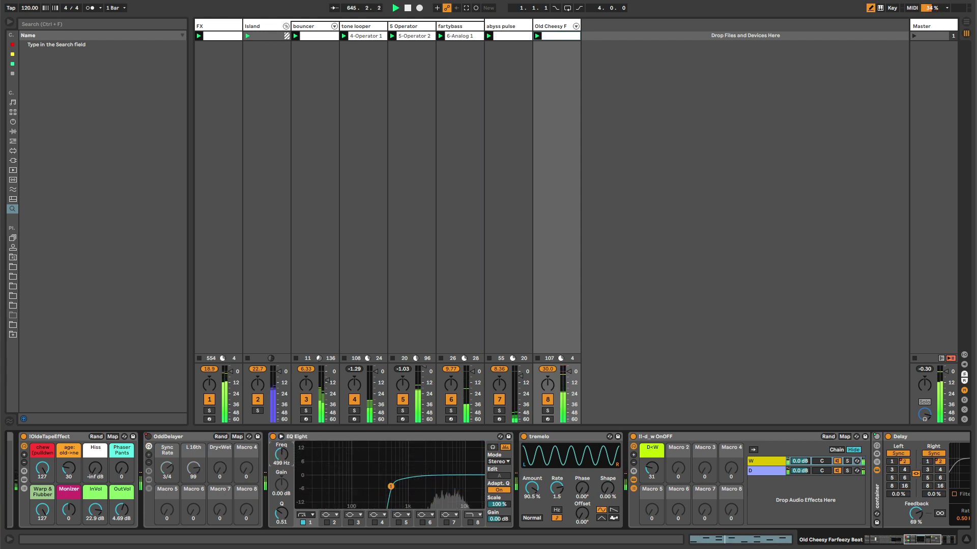
pyautogui.doubleClick(305, 436)
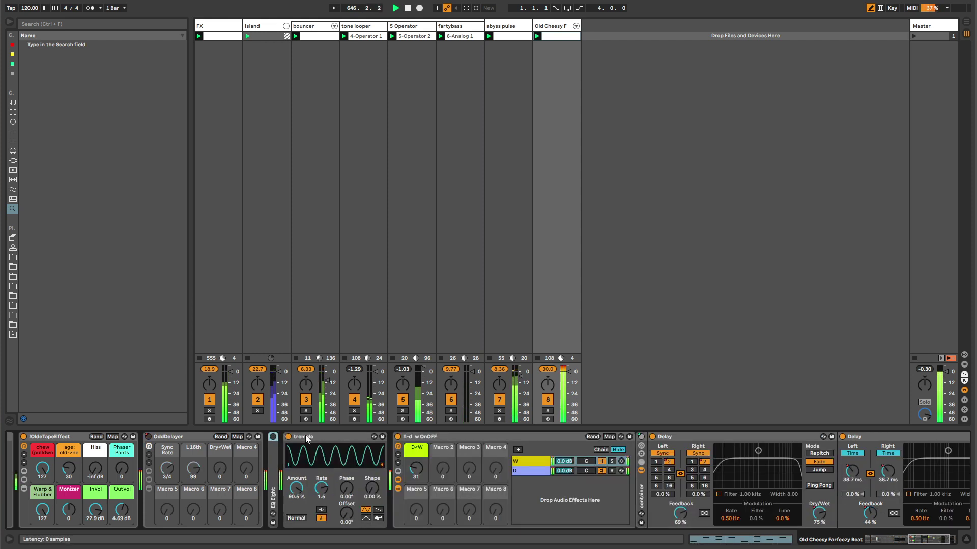
pyautogui.click(313, 439)
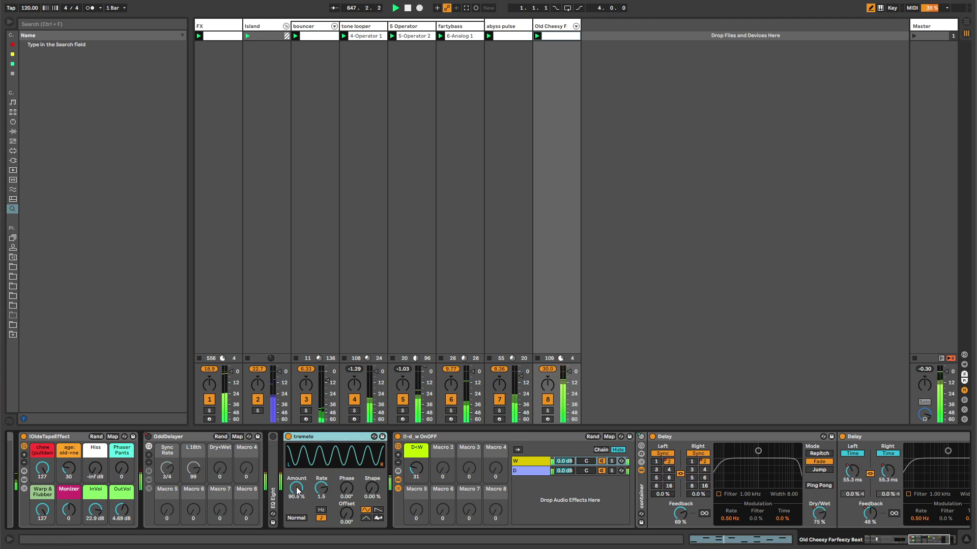
# Step: Rename the rack containing the two Delays as weirdo delayer
pyautogui.click(430, 439)
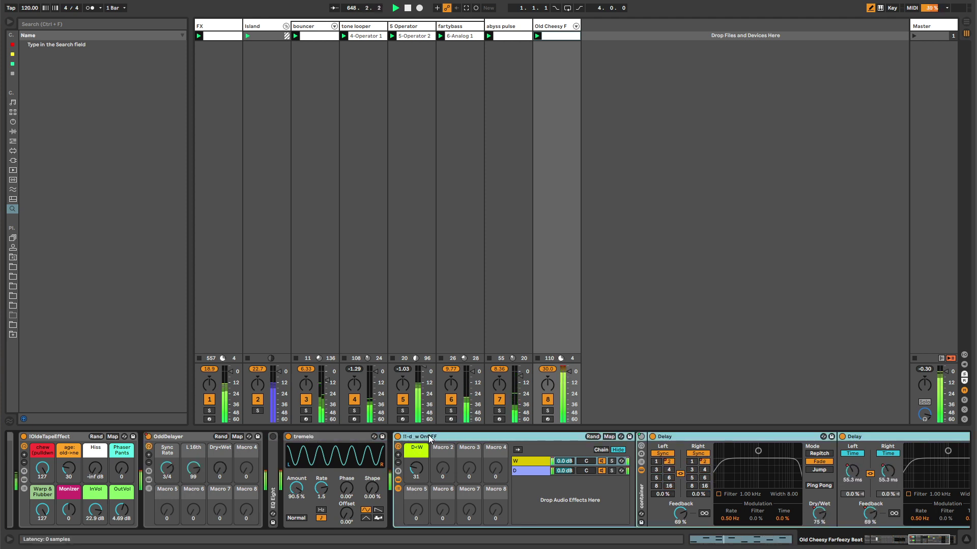
pyautogui.write('weirdo d')
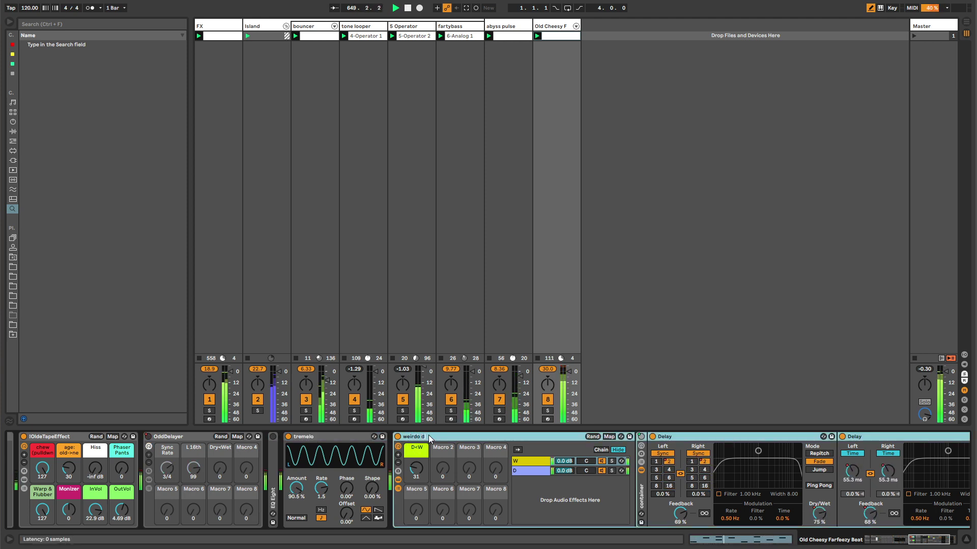
pyautogui.write('elayer')
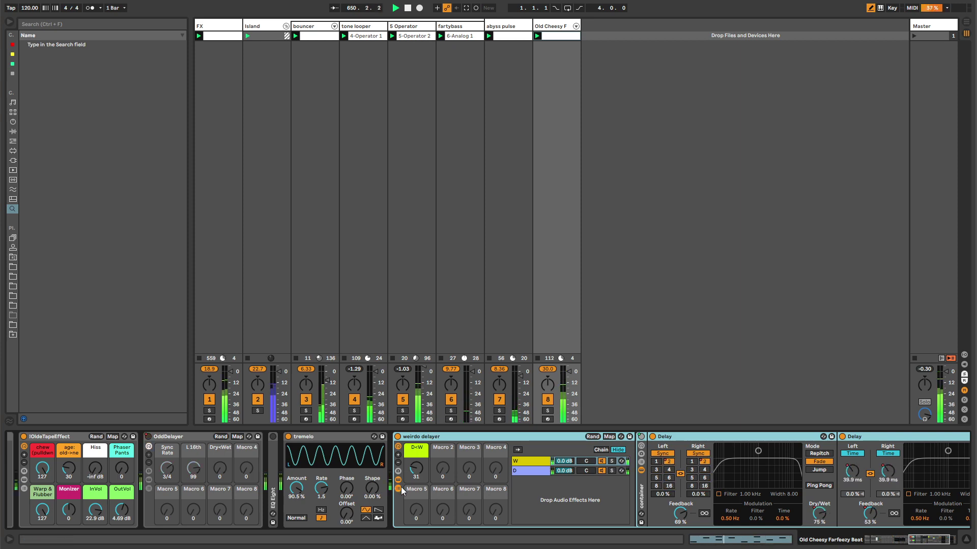
pyautogui.click(397, 488)
pyautogui.moveTo(946, 539); pyautogui.dragTo(867, 535)
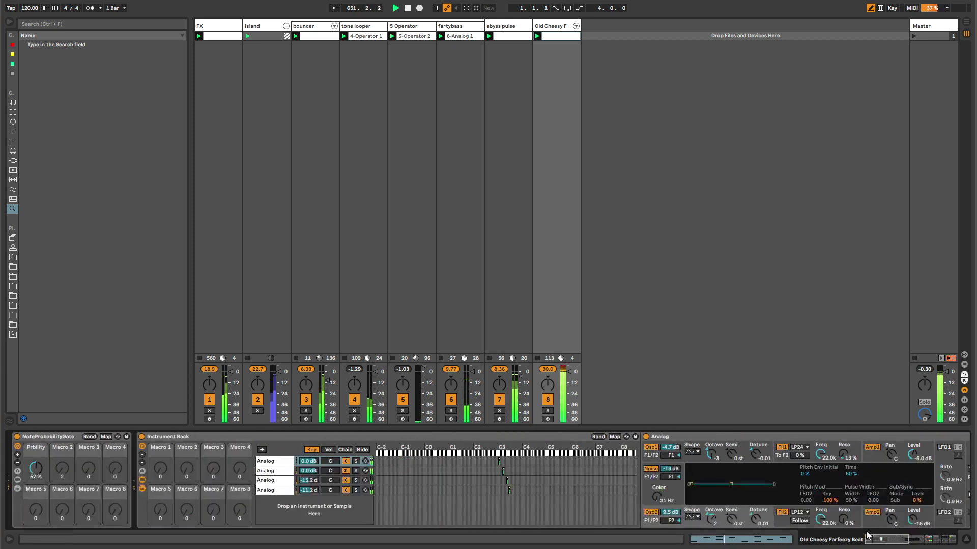
# Step: Fold the Instrument Rack's chain list, set NoteProbabilityGate's probability macro to 100 %, and unfold its chains to look through the notes C3 to B3
pyautogui.click(145, 490)
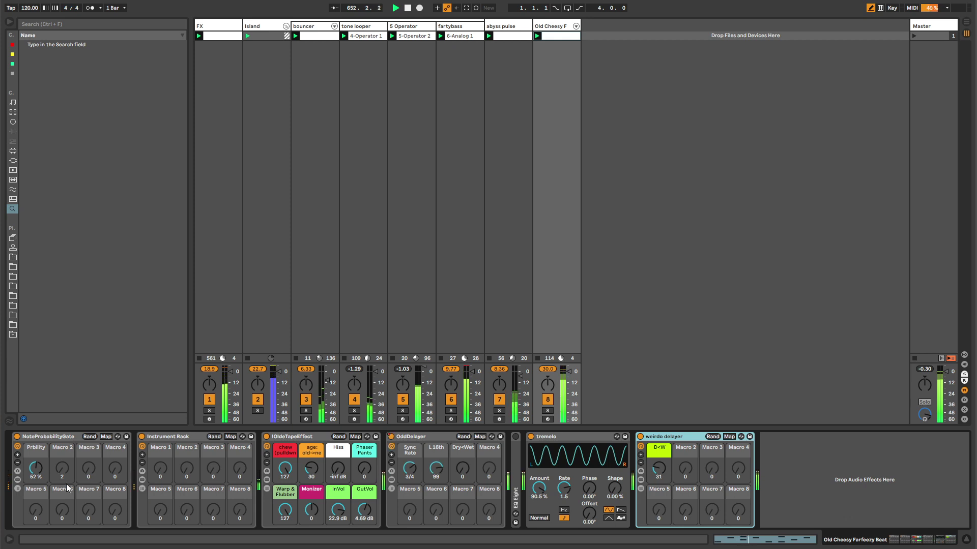
pyautogui.moveTo(36, 469); pyautogui.dragTo(35, 432)
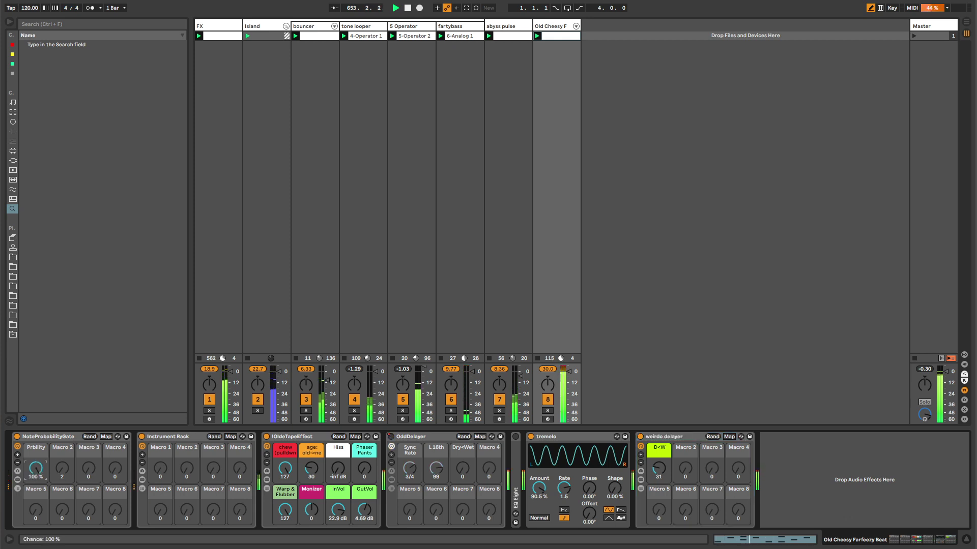
pyautogui.click(17, 488)
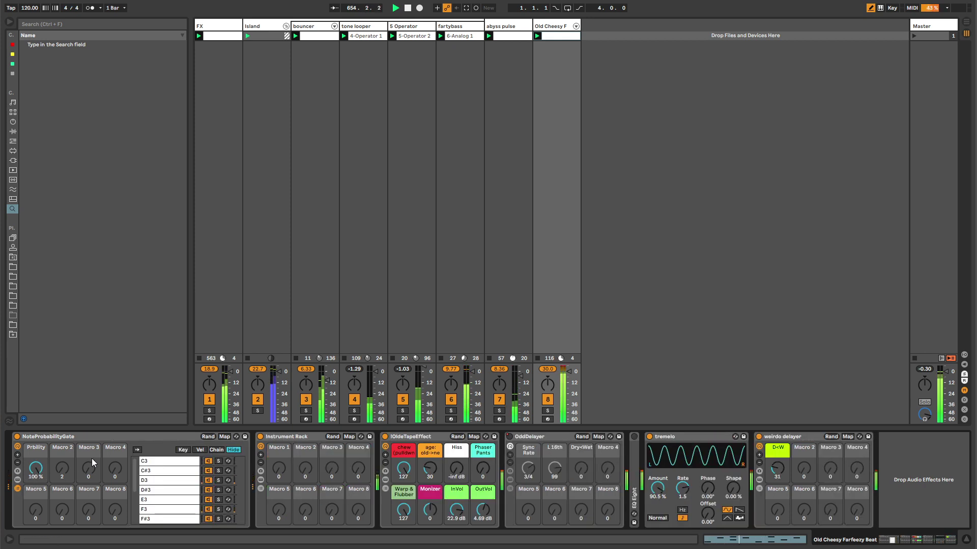
pyautogui.scroll(-5, 150, 468)
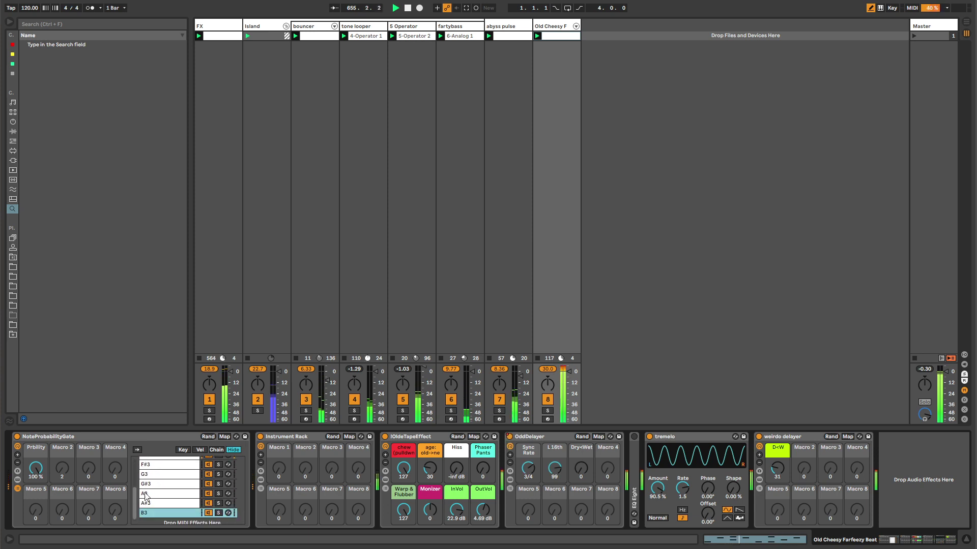
pyautogui.scroll(5, 150, 468)
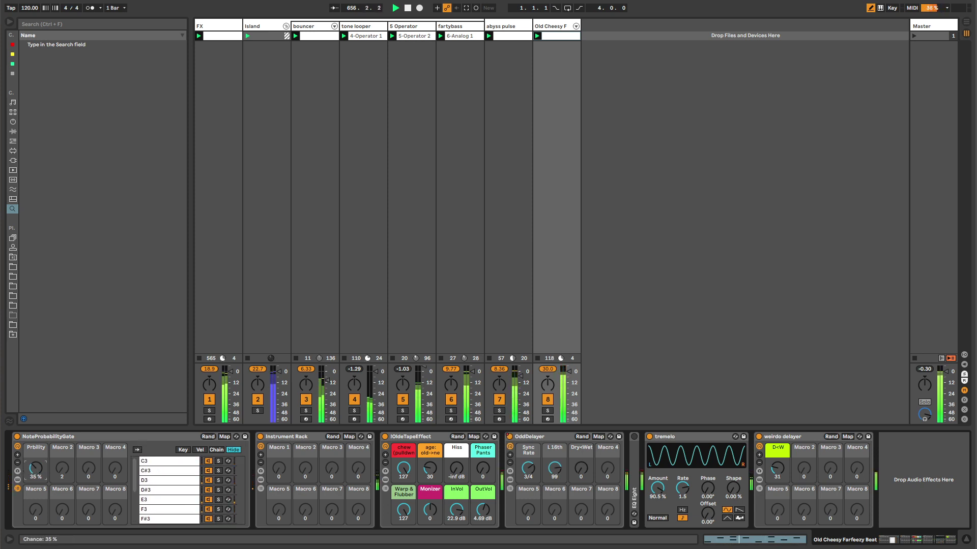
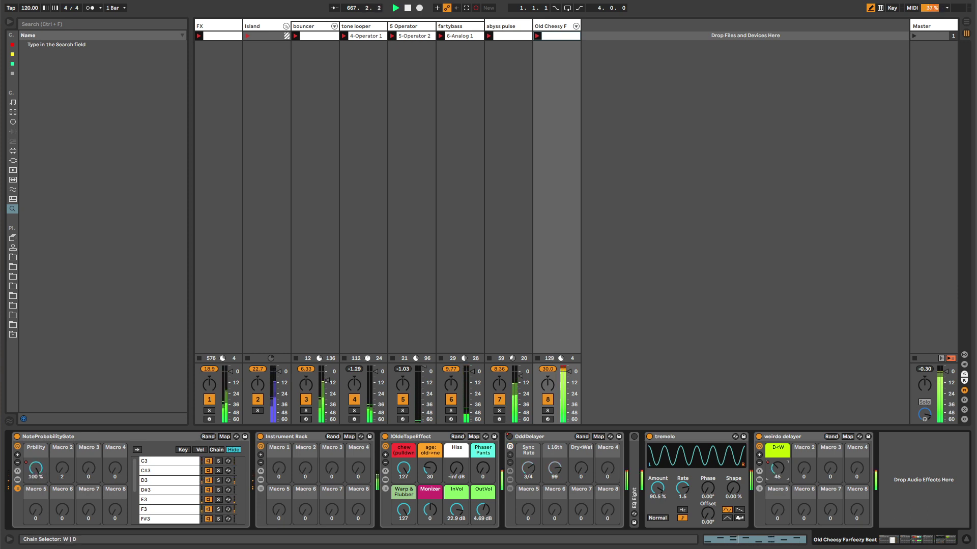
# Step: Show the clip automation envelope of weirdo delayer's dry/wet macro
pyautogui.rightClick(773, 466)
pyautogui.click(802, 471)
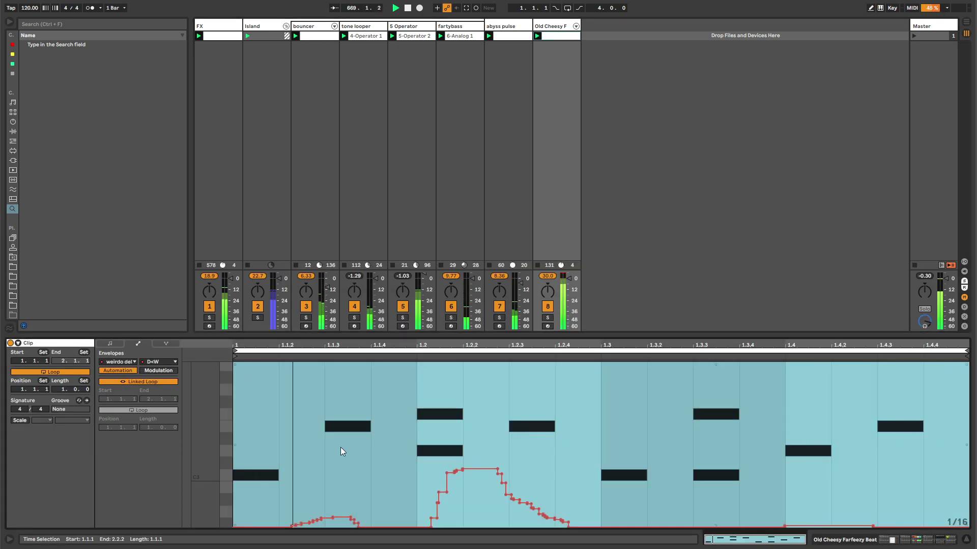
# Step: Give the clip's weirdo delayer D<W envelope an unlinked loop ending at 2.1.2 and simplify its automation curve
pyautogui.click(141, 380)
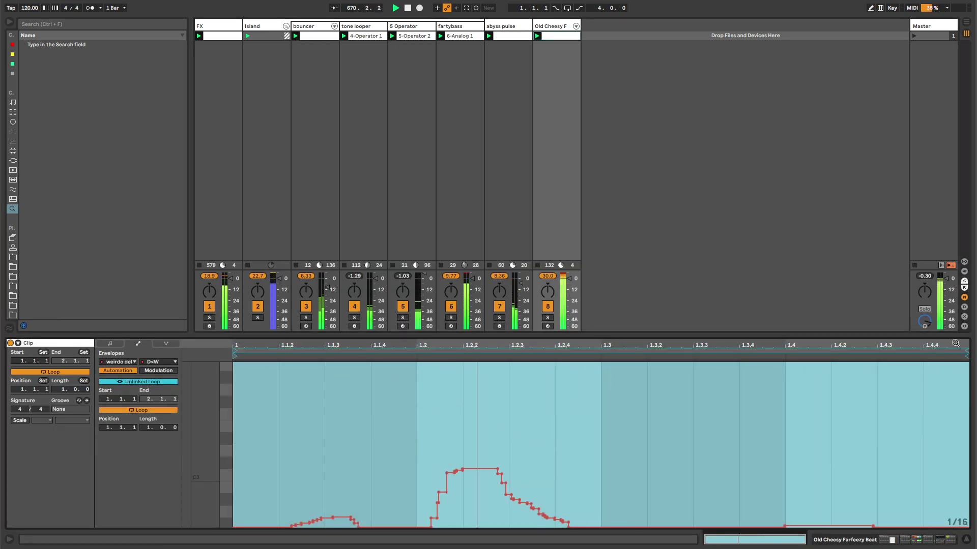
pyautogui.moveTo(966, 355)
pyautogui.mouseDown()
pyautogui.moveTo(945, 355)
pyautogui.moveTo(946, 429)
pyautogui.mouseUp()
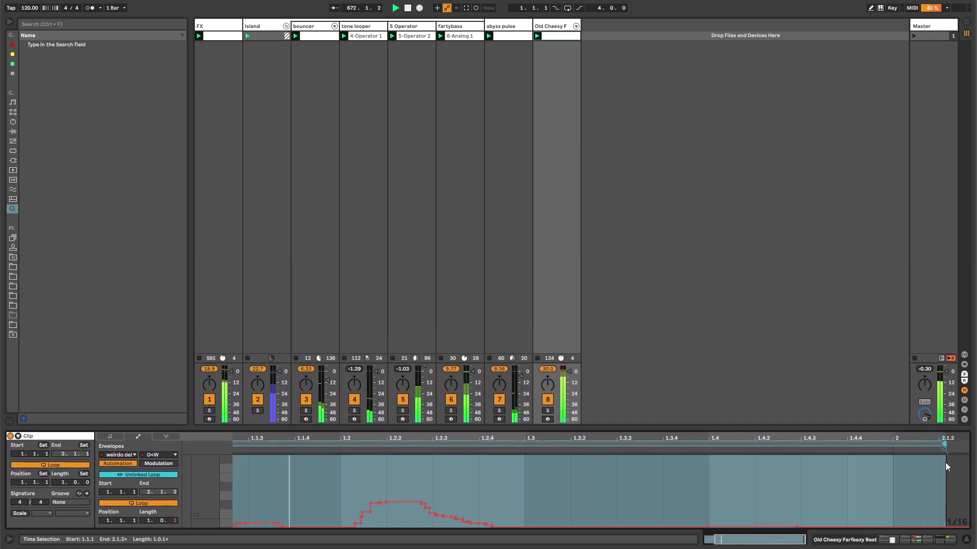
pyautogui.click(399, 466)
pyautogui.rightClick(399, 466)
pyautogui.click(429, 544)
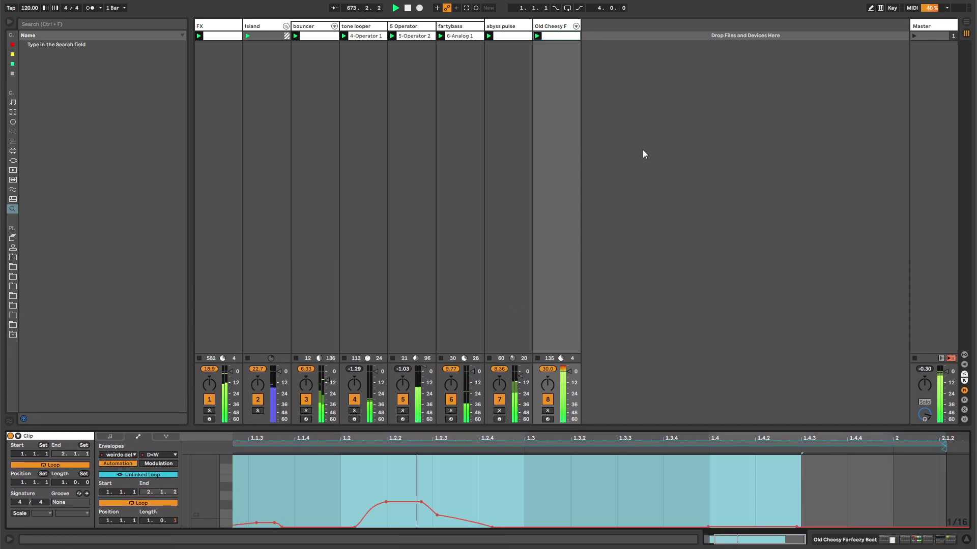
# Step: Open the second Analog chain in the Old Cheesy Farfeezy Beat track's Instrument Rack and lower that Analog's volume to -20 dB
pyautogui.click(536, 29)
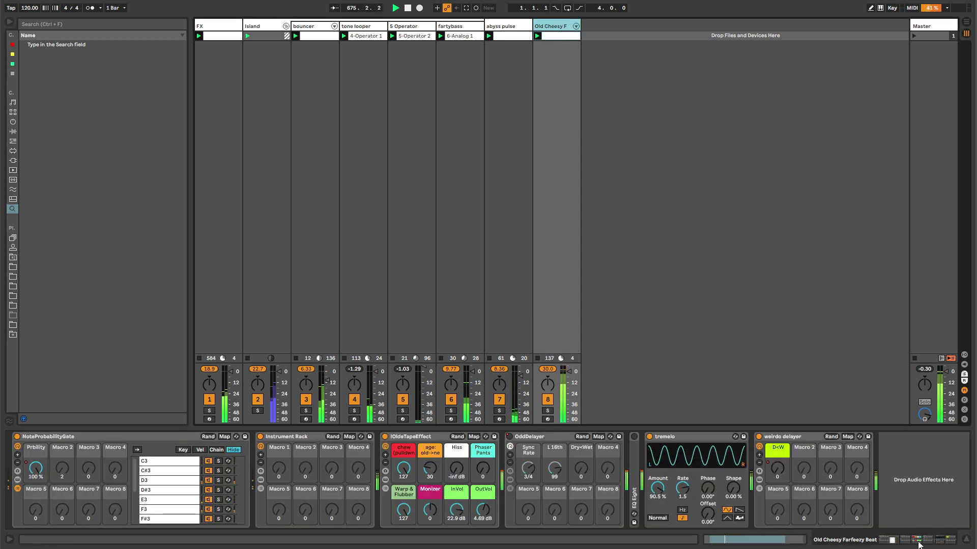
pyautogui.click(894, 540)
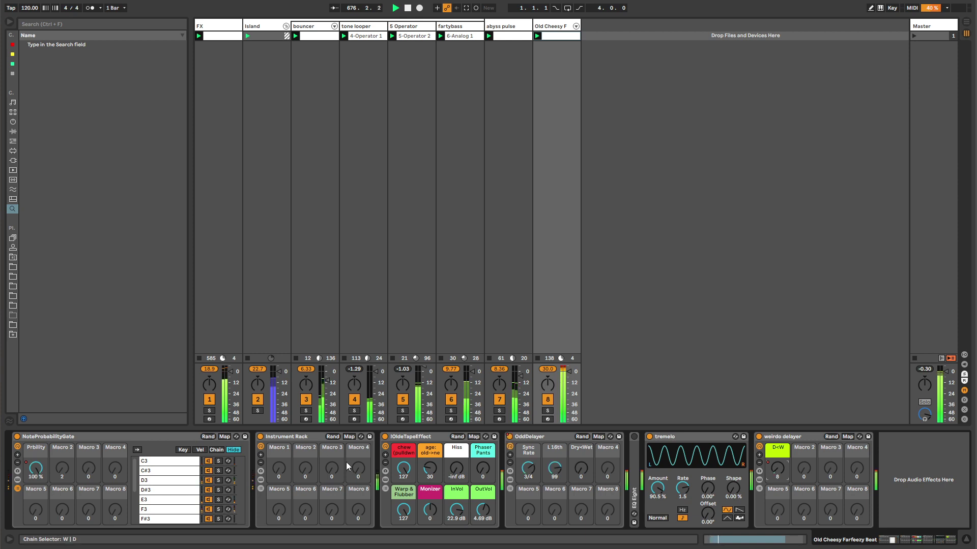
pyautogui.click(260, 489)
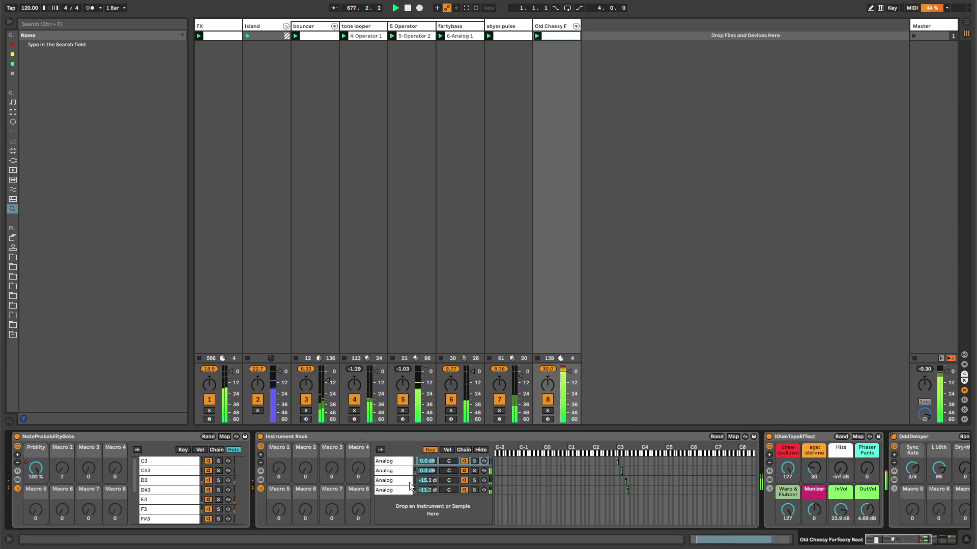
pyautogui.click(384, 491)
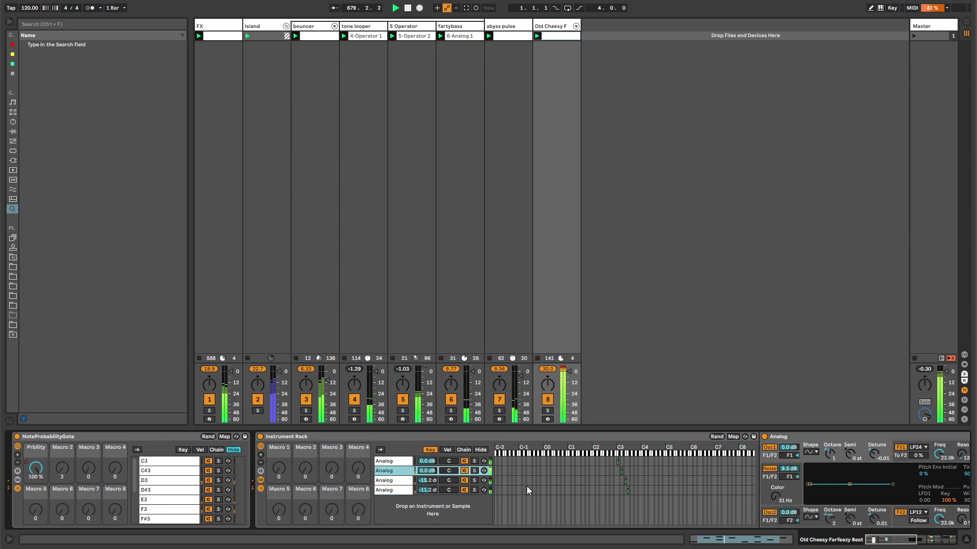
pyautogui.moveTo(873, 540); pyautogui.dragTo(881, 543)
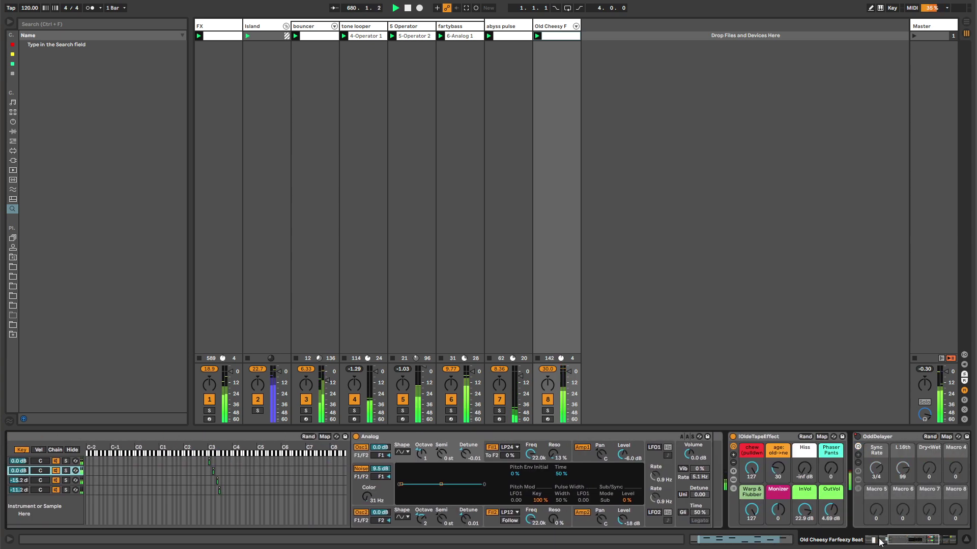
pyautogui.click(714, 472)
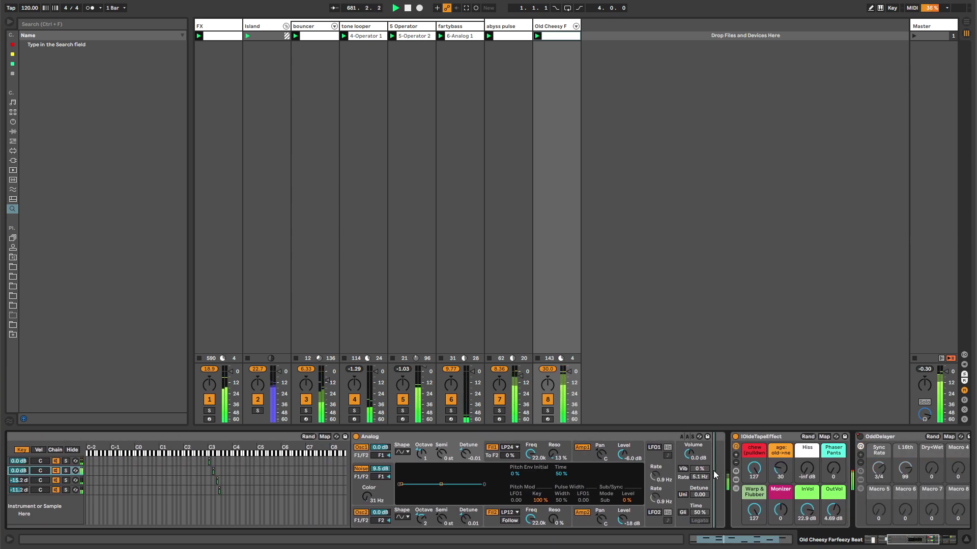
pyautogui.moveTo(689, 455); pyautogui.dragTo(689, 485)
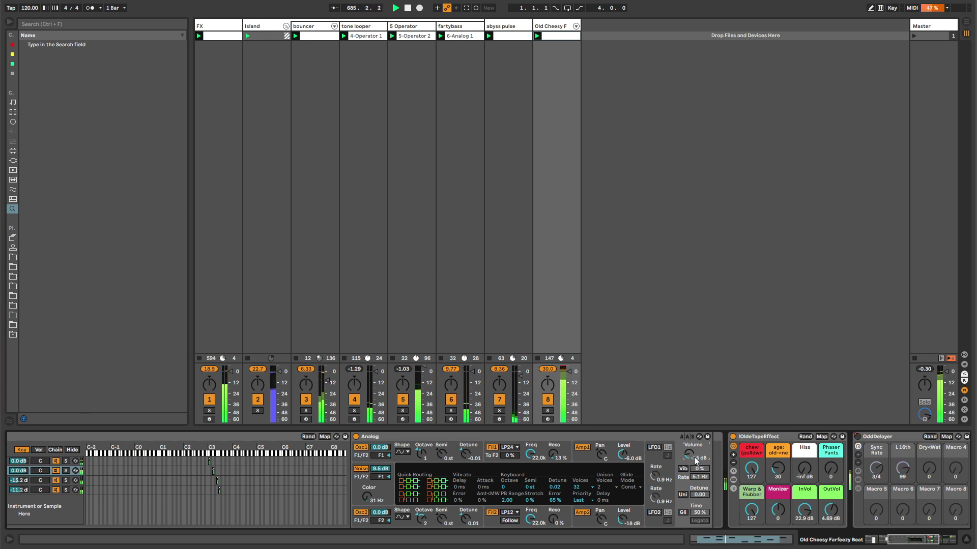
pyautogui.moveTo(696, 457); pyautogui.dragTo(696, 468)
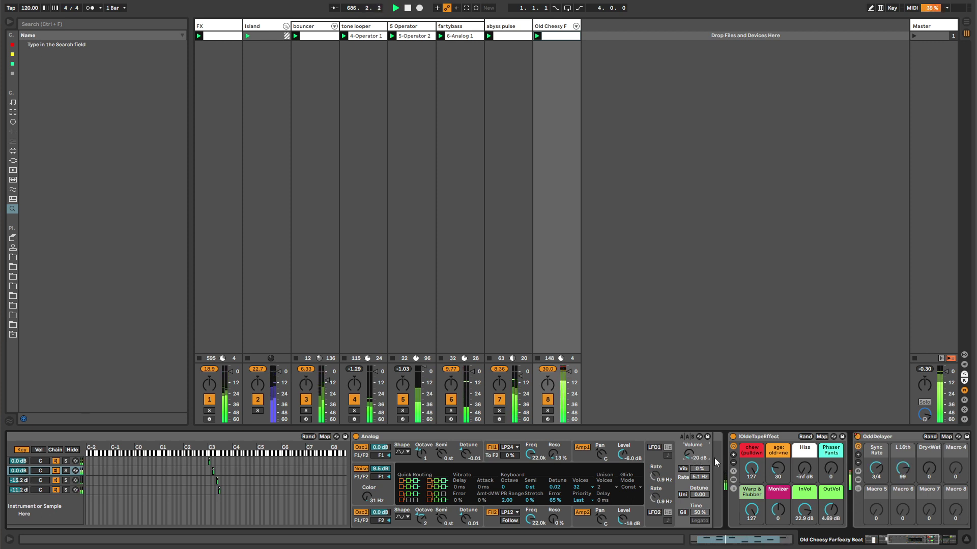
# Step: Add the default Auto Pan directly after the chain's Analog, with Amount at 100% and Rate at 30.8 Hz
pyautogui.hotkey('ctrl', 'f')
pyautogui.write('auto pan')
pyautogui.press('Return')
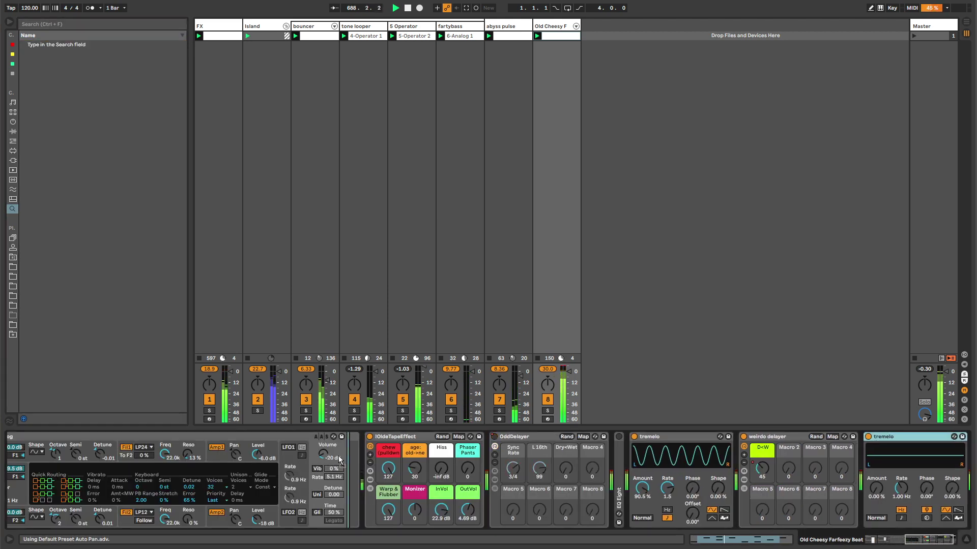
pyautogui.moveTo(340, 461); pyautogui.dragTo(385, 452)
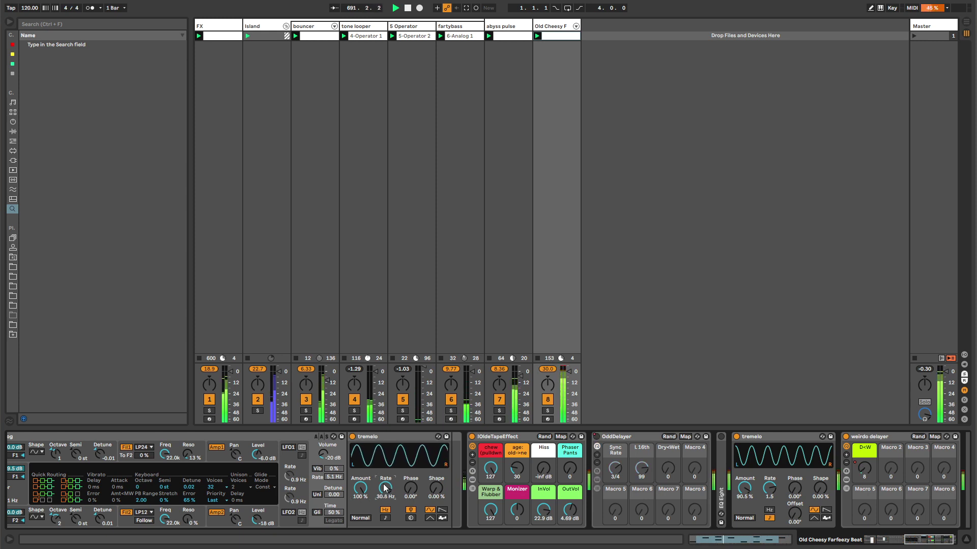
# Step: Try other octave settings for Osc1 and Osc2 in the chain's Analog
pyautogui.moveTo(913, 540); pyautogui.dragTo(891, 543)
pyautogui.click(403, 455)
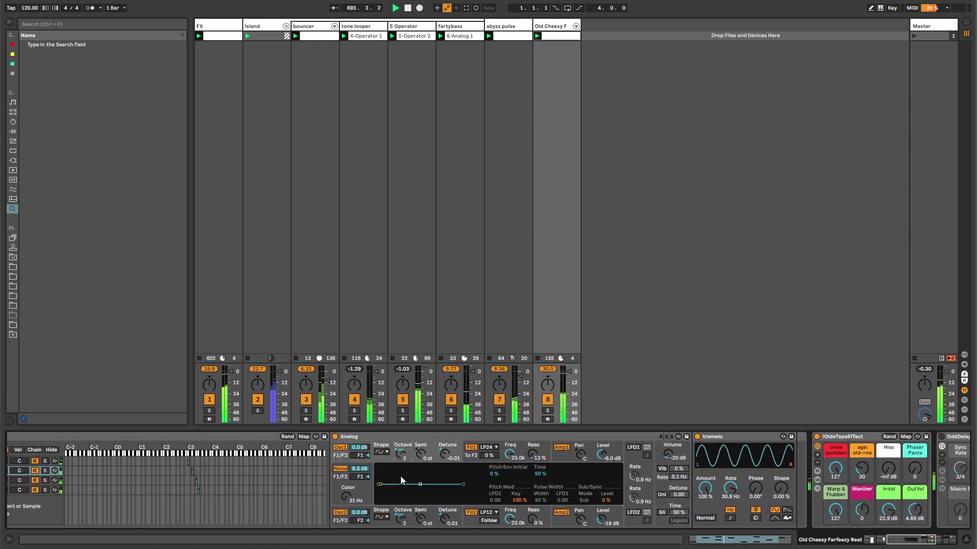
pyautogui.click(402, 519)
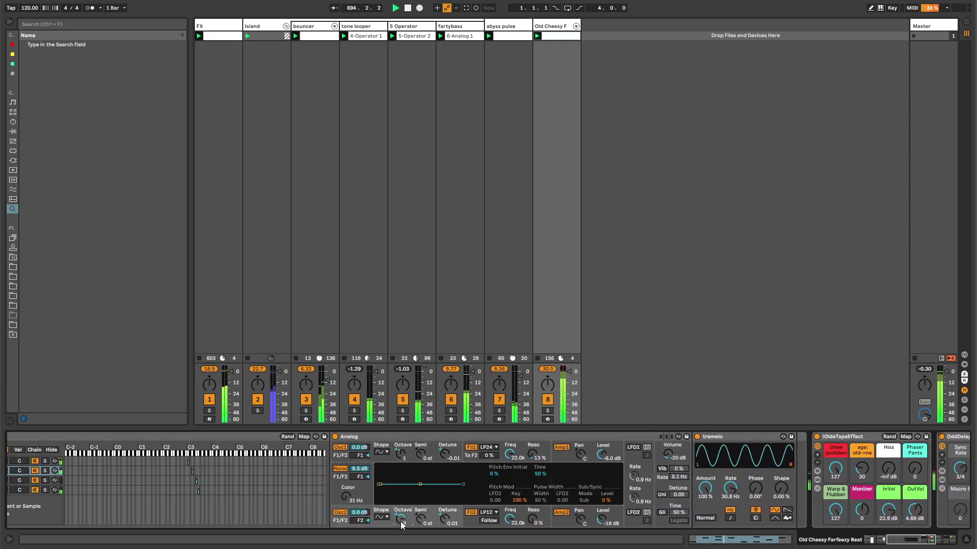
pyautogui.moveTo(402, 524); pyautogui.dragTo(402, 519)
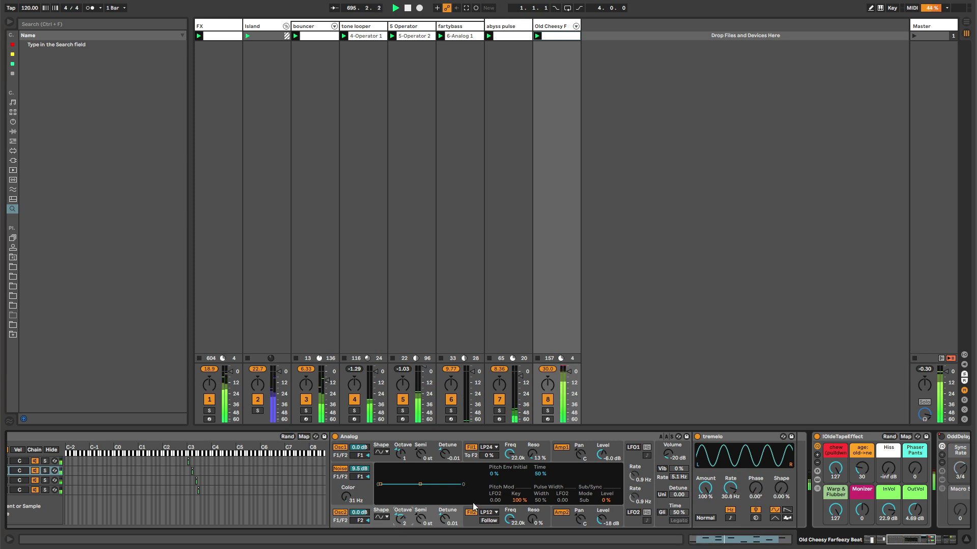
# Step: Add a new MIDI track with an Analog, using a sawtooth Osc1 and Filter 1 frequency at 3.8k
pyautogui.scroll(5, 505, 463)
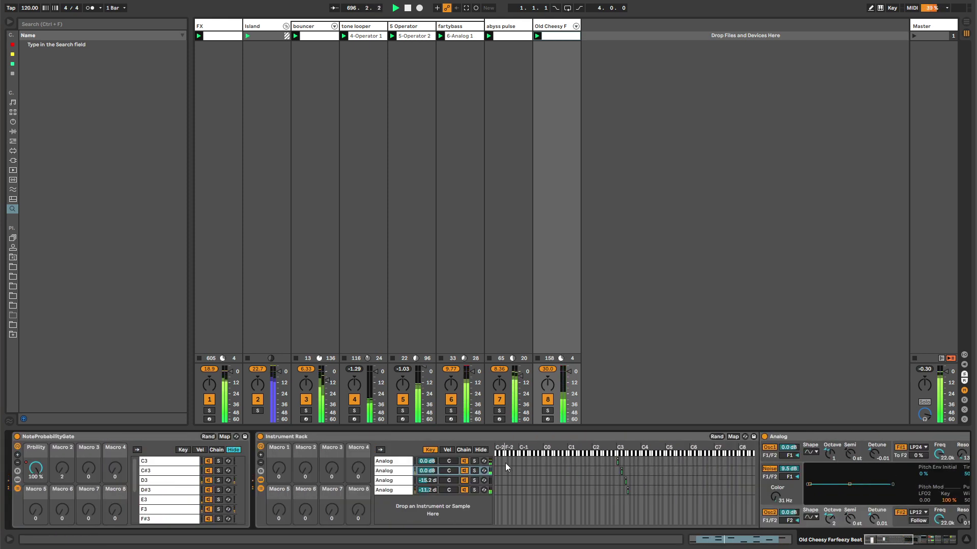
pyautogui.click(260, 487)
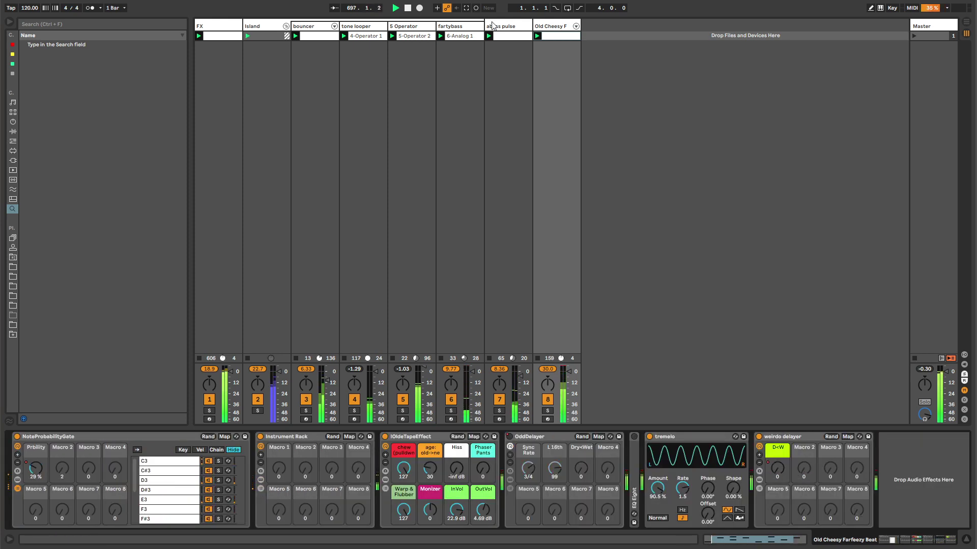
pyautogui.click(554, 28)
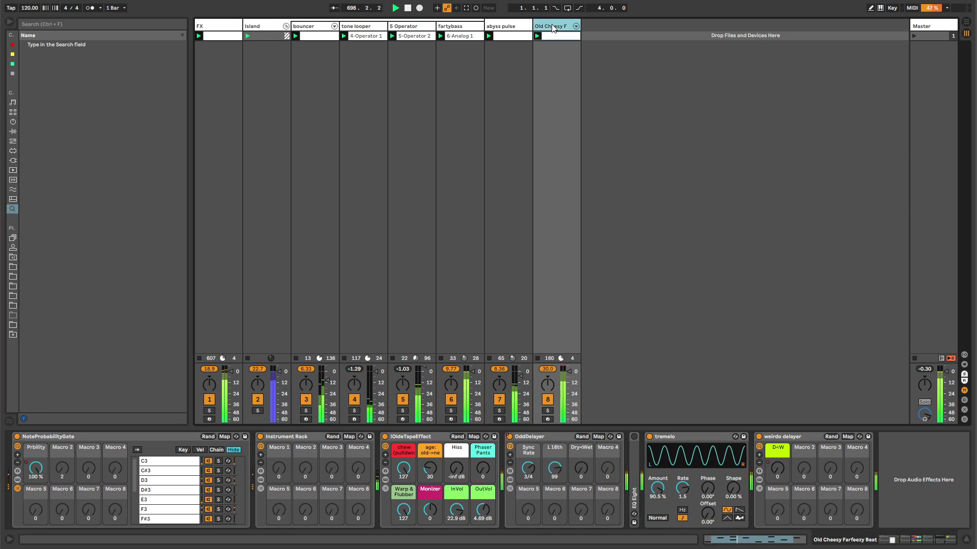
pyautogui.hotkey('ctrl', 'shift', 't')
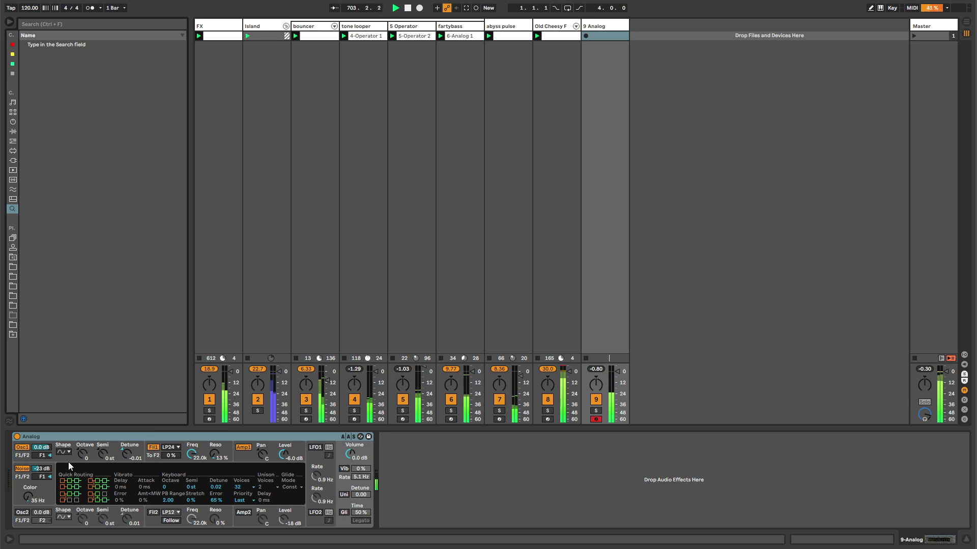
pyautogui.moveTo(65, 456); pyautogui.dragTo(63, 470)
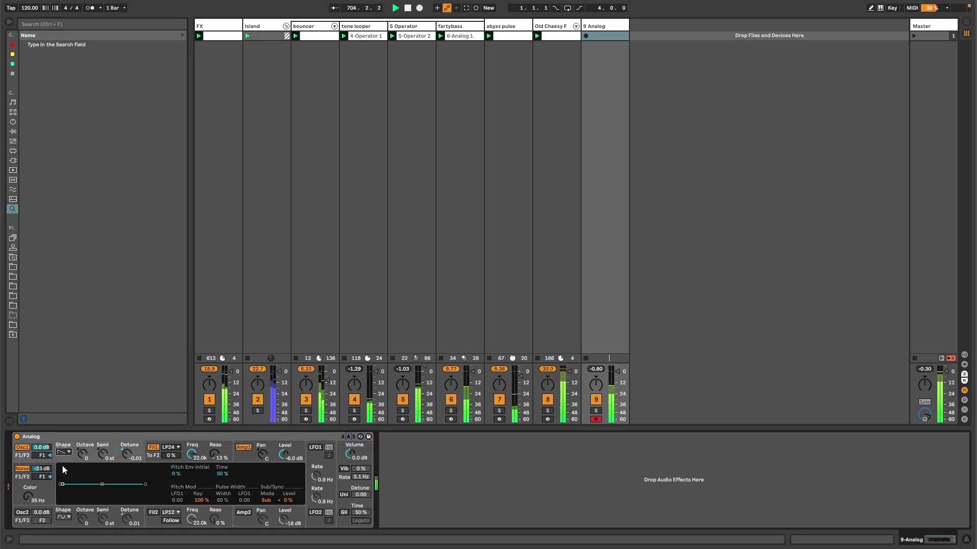
pyautogui.moveTo(189, 454); pyautogui.dragTo(189, 454)
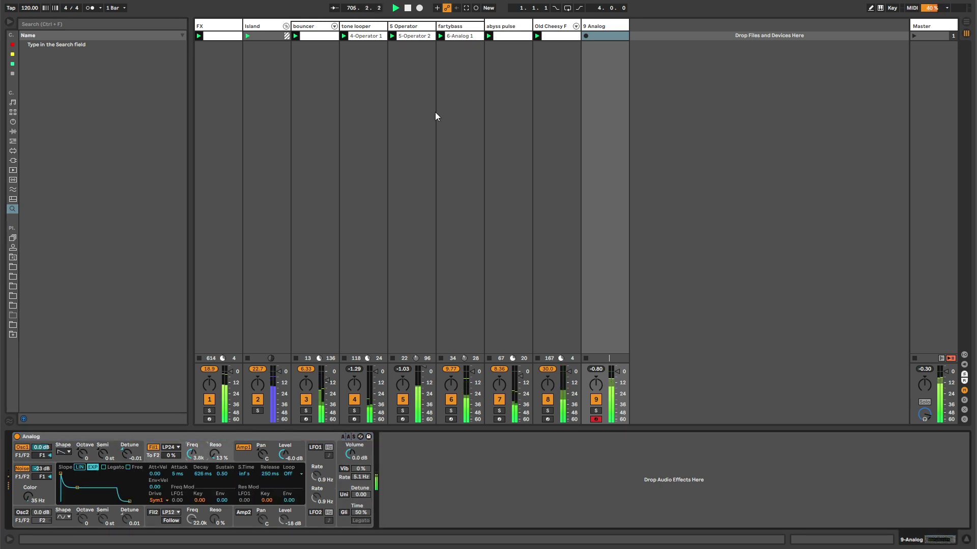
# Step: Record a MIDI clip on the 9 Analog track and set the clip's loop start to 9.2.1
pyautogui.click(585, 35)
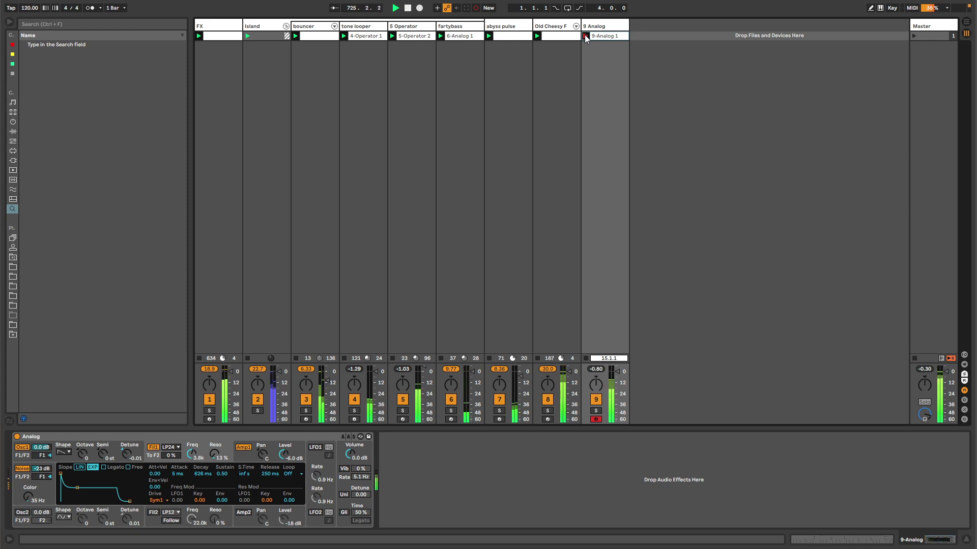
pyautogui.click(586, 37)
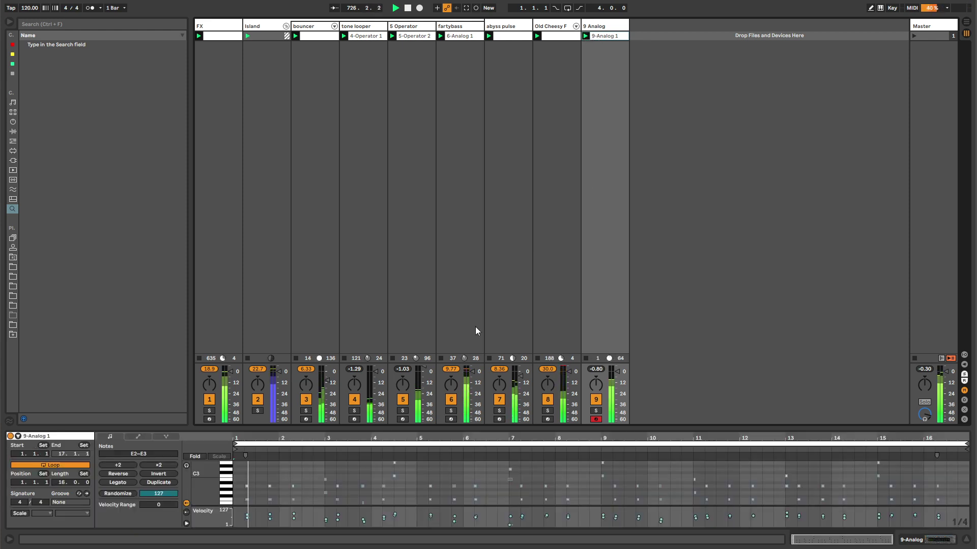
pyautogui.moveTo(236, 444)
pyautogui.mouseDown()
pyautogui.moveTo(605, 444)
pyautogui.moveTo(613, 467)
pyautogui.mouseUp()
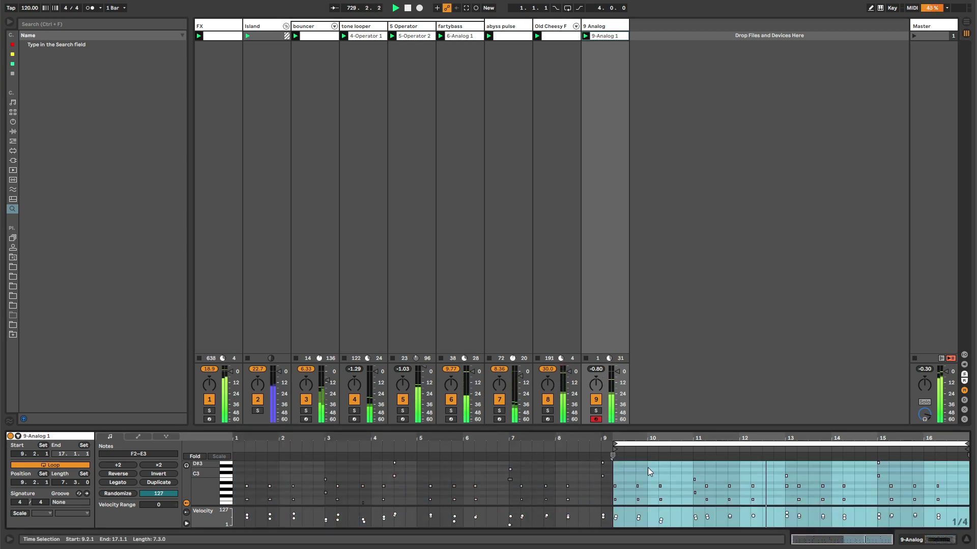
# Step: Quantize all notes in the 9-Analog 1 clip to the current grid at 100%, adjusting only the note starts
pyautogui.hotkey('ctrl', 'a')
pyautogui.hotkey('shift', 'Right')
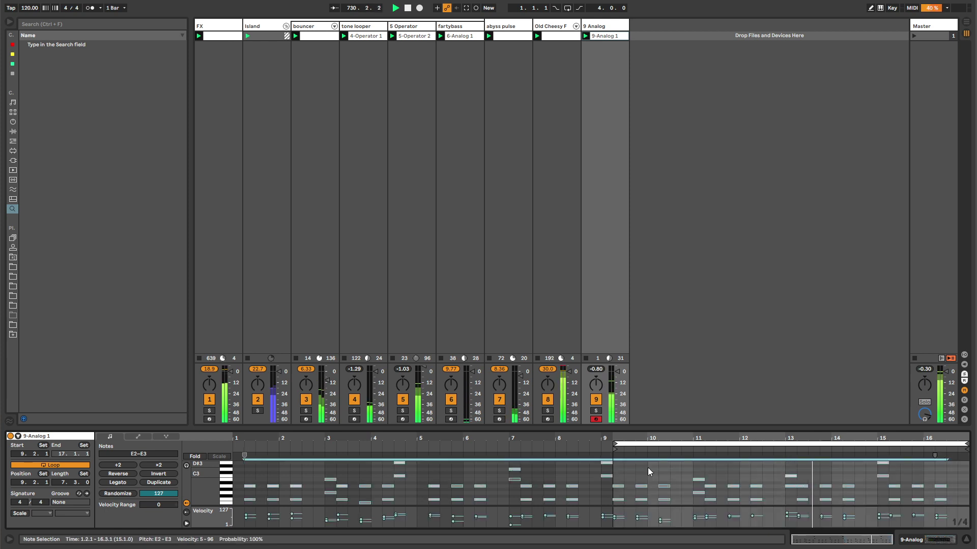
pyautogui.hotkey('shift', 'Left')
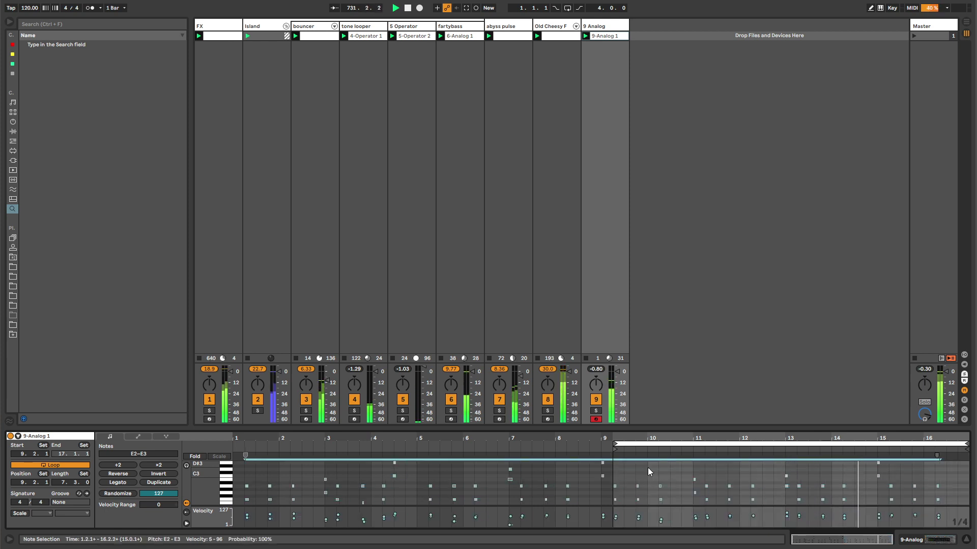
pyautogui.hotkey('ctrl', 'shift', 'u')
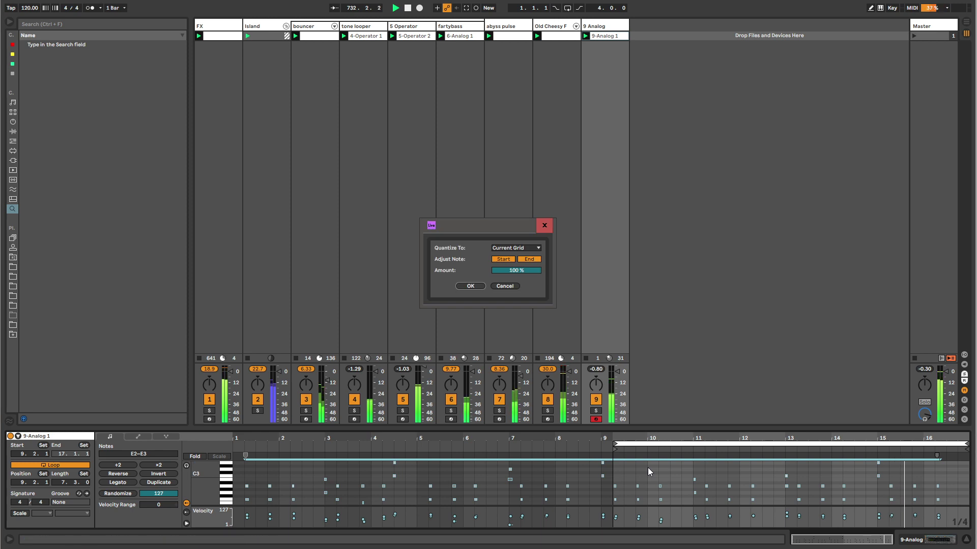
pyautogui.click(523, 260)
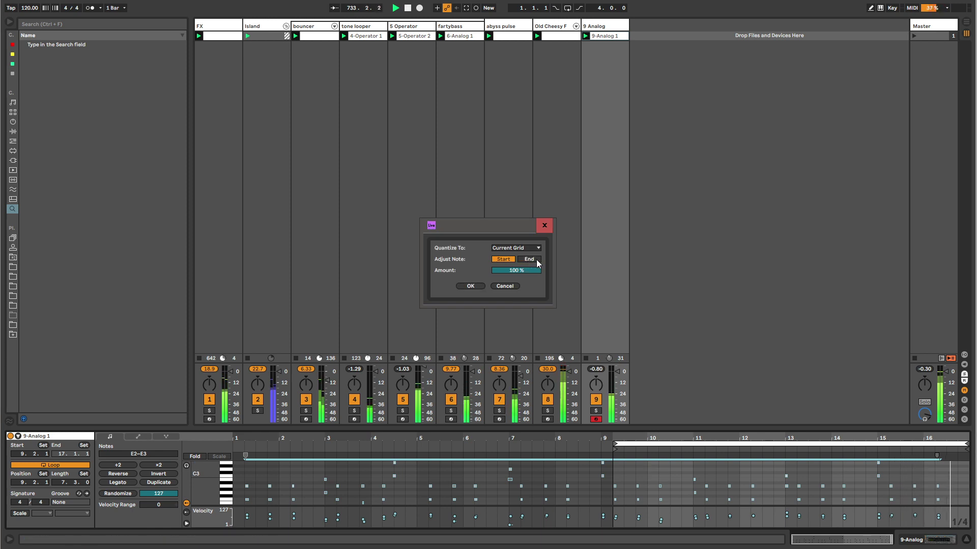
pyautogui.click(471, 286)
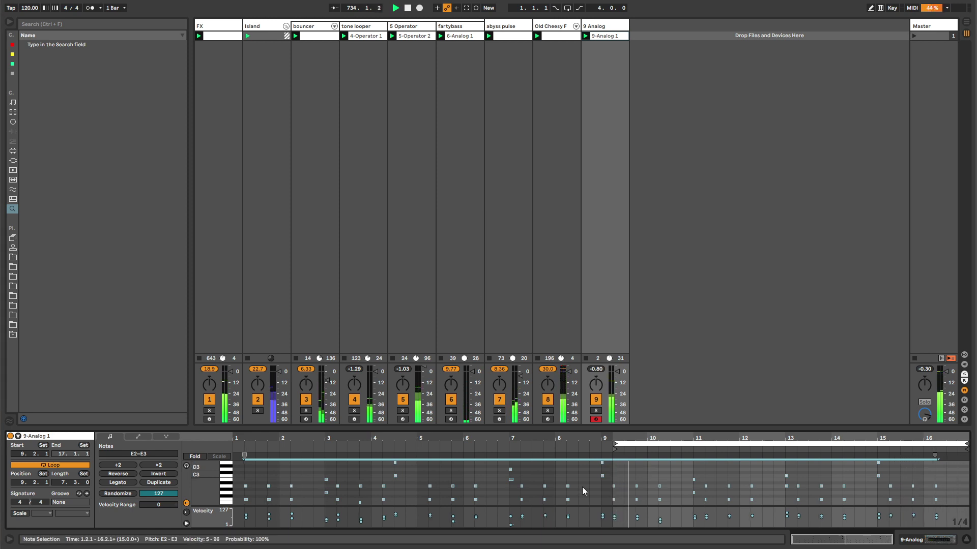
pyautogui.click(629, 474)
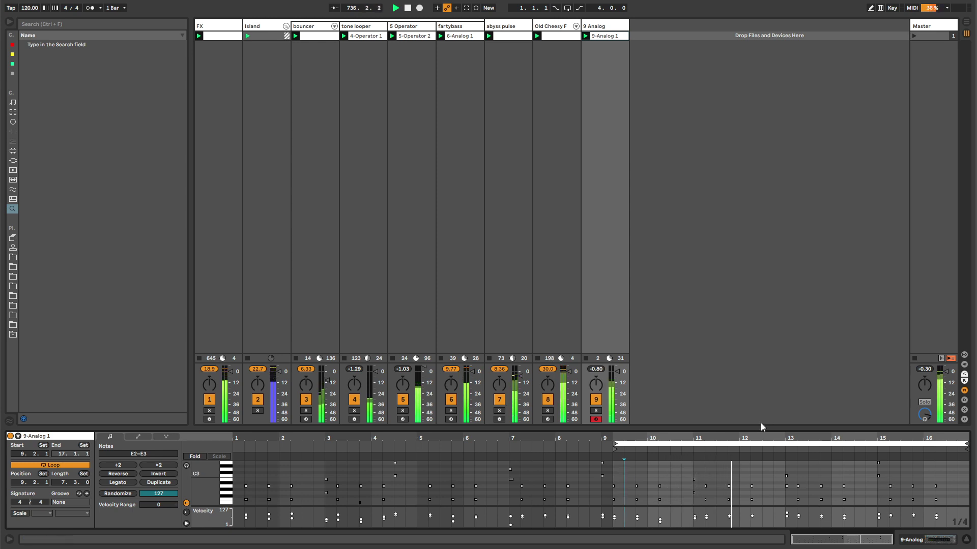
# Step: Raise the 9 Analog track's Filter 1 resonance to 64% and record Filter 1 frequency automation into the clip
pyautogui.click(603, 27)
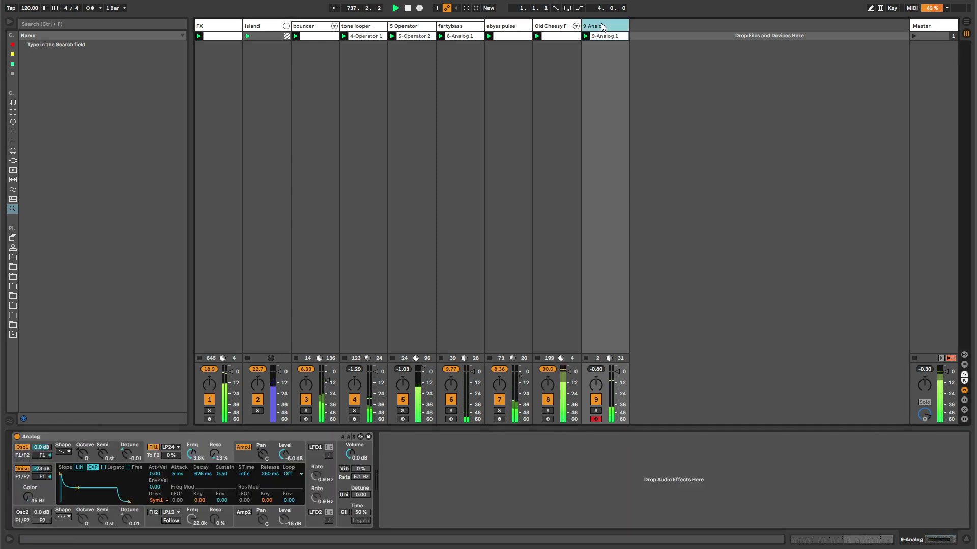
pyautogui.moveTo(214, 453); pyautogui.dragTo(214, 422)
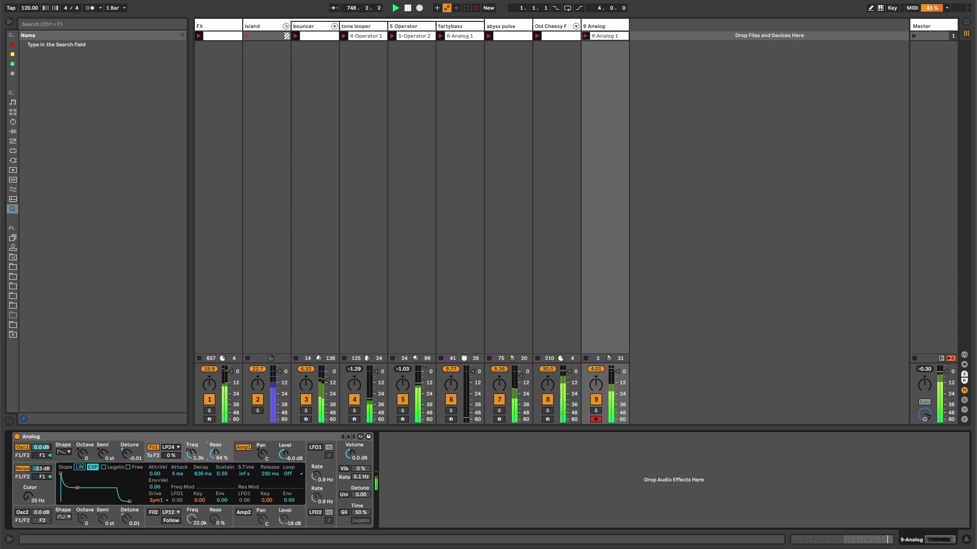
# Step: Show the F1 Freq envelope in the 9-Analog 1 clip, unlink its loop and extend the loop end to 17.3.1
pyautogui.rightClick(194, 452)
pyautogui.click(203, 456)
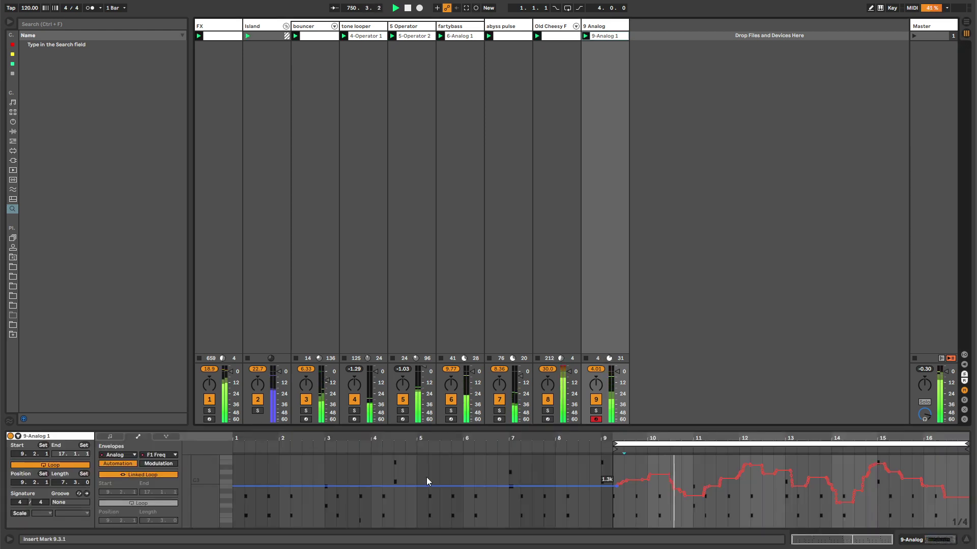
pyautogui.click(157, 474)
pyautogui.moveTo(968, 445); pyautogui.dragTo(955, 446)
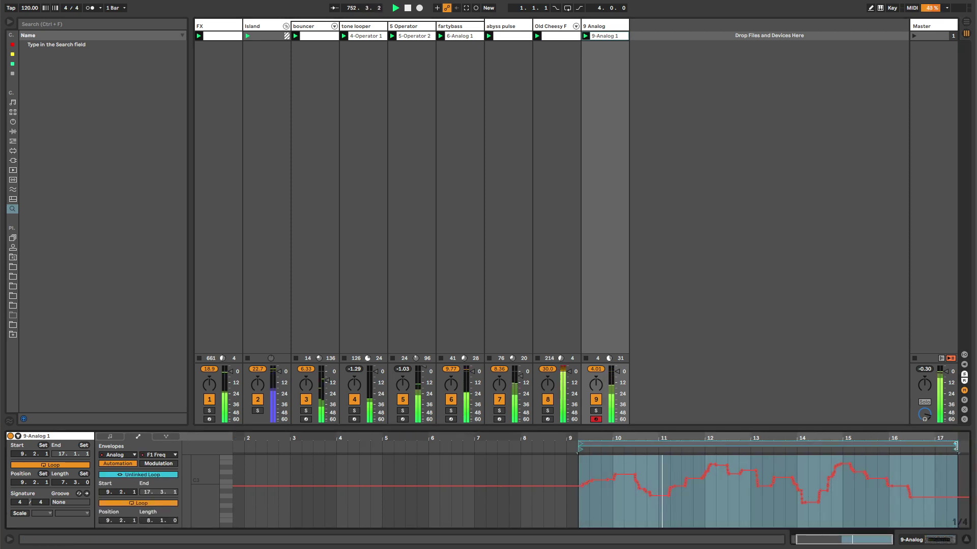
# Step: Simplify the recorded F1 Freq automation envelope in the 9-Analog 1 clip
pyautogui.rightClick(840, 513)
pyautogui.press('Escape')
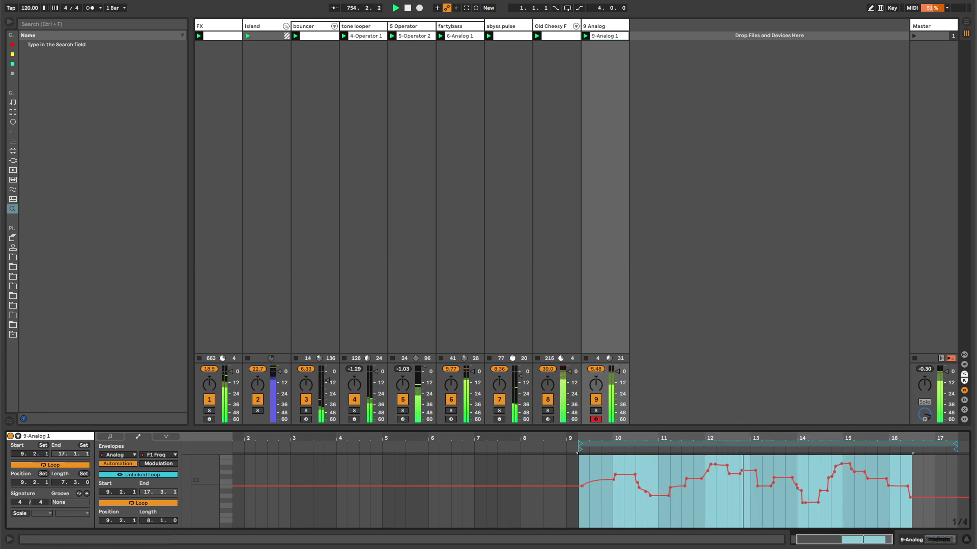
# Step: Return to the device view, lower the 9 Analog track's volume and disarm the track for recording
pyautogui.hotkey('shift', 'Tab')
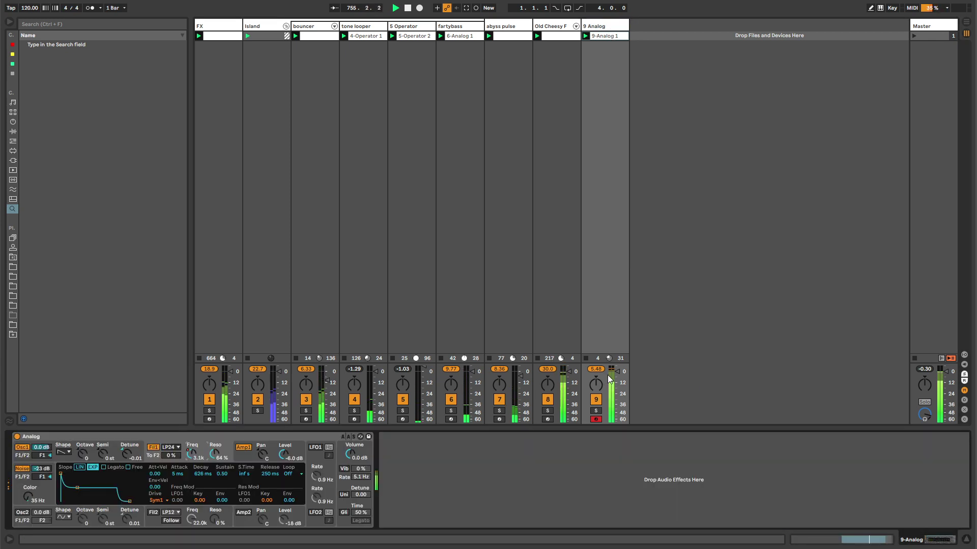
pyautogui.moveTo(609, 379); pyautogui.dragTo(609, 390)
pyautogui.click(596, 419)
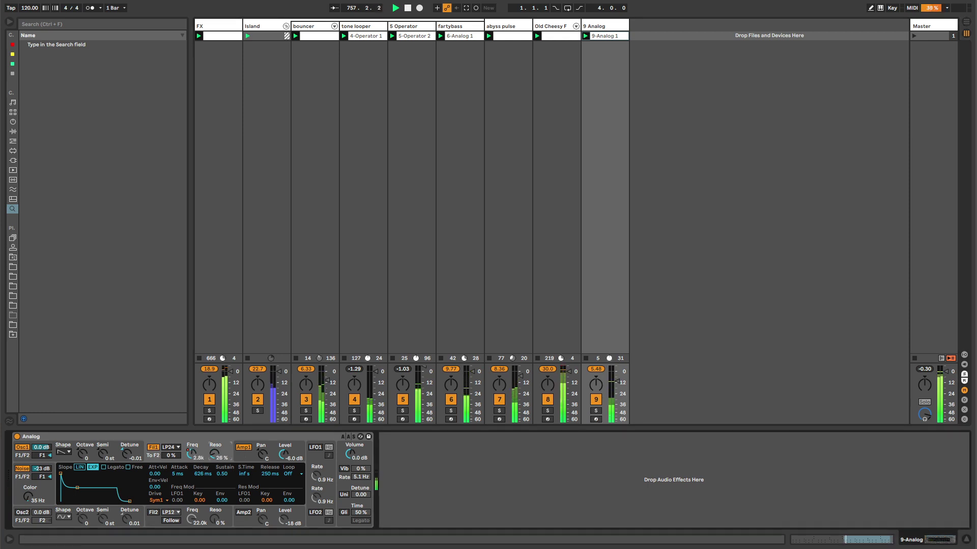
# Step: In the 5 Operator track's EQ Eight, enable band 5 and set it to 220 Hz with -3.10 dB gain
pyautogui.click(13, 74)
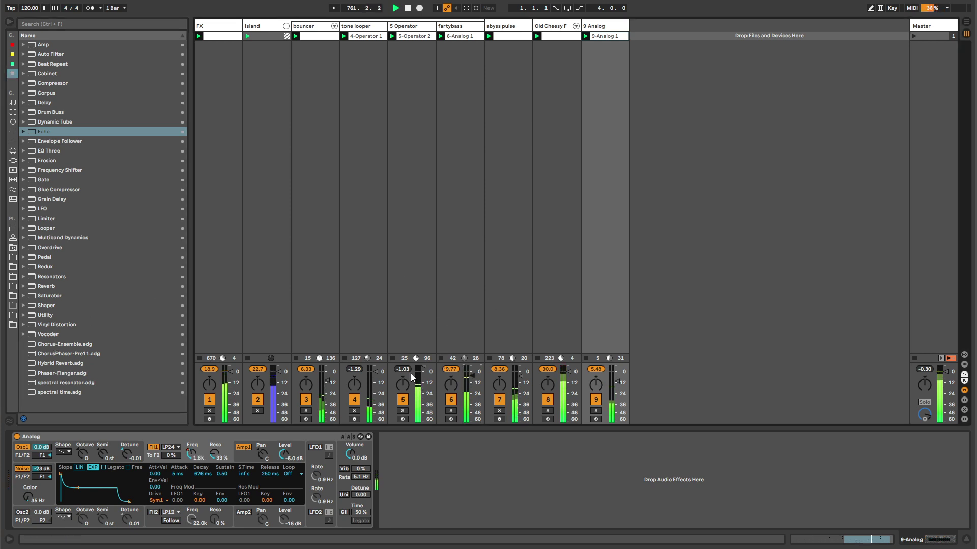
pyautogui.click(404, 404)
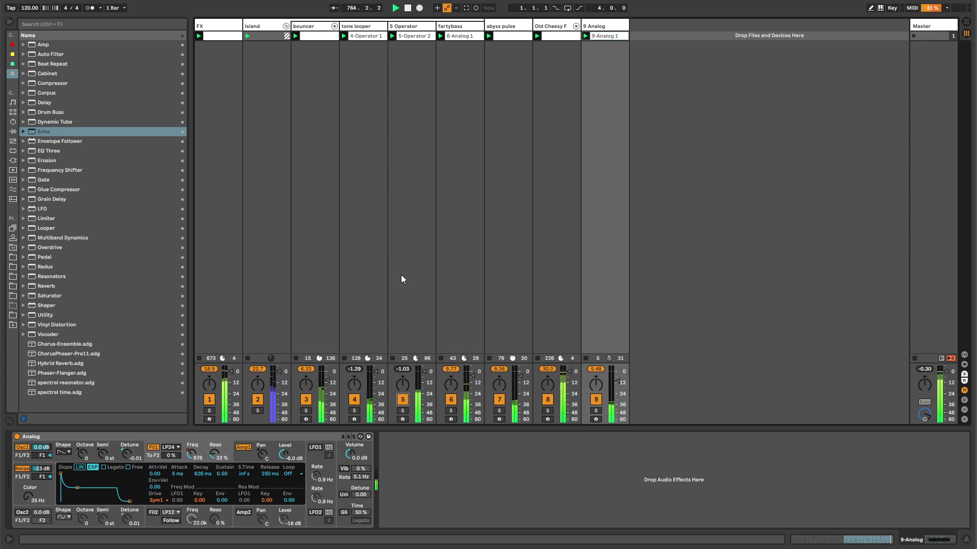
pyautogui.click(411, 25)
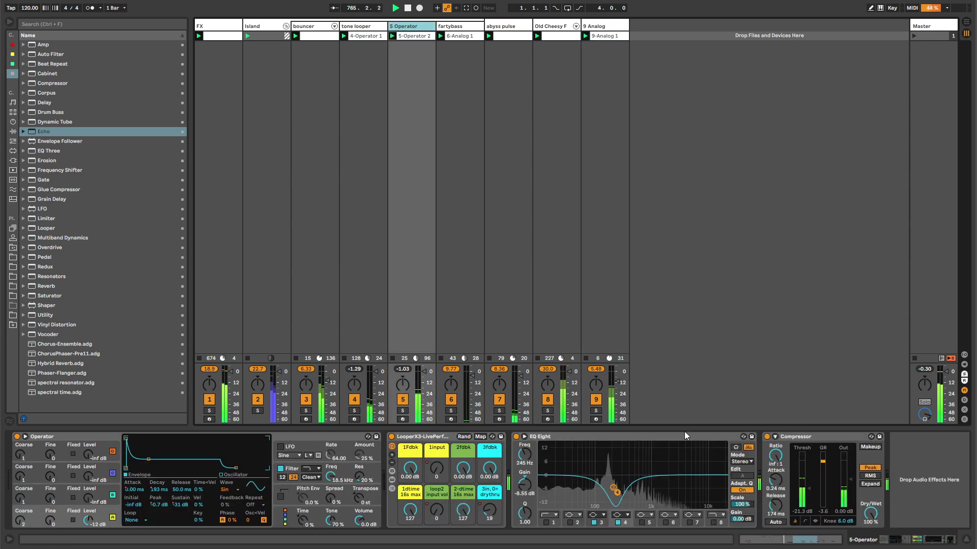
pyautogui.click(642, 522)
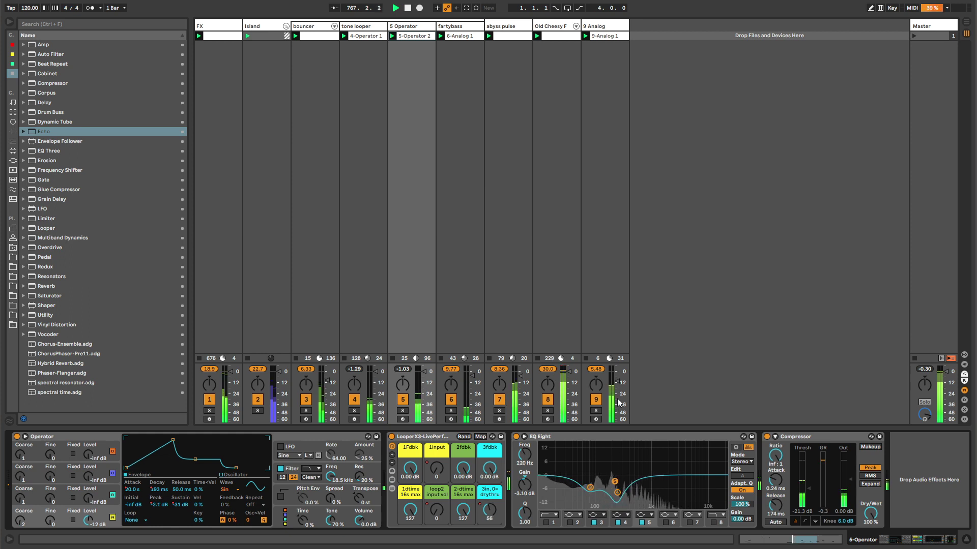
# Step: Add a Cabinet effect after the Analog instrument on the 9 Analog track
pyautogui.click(594, 26)
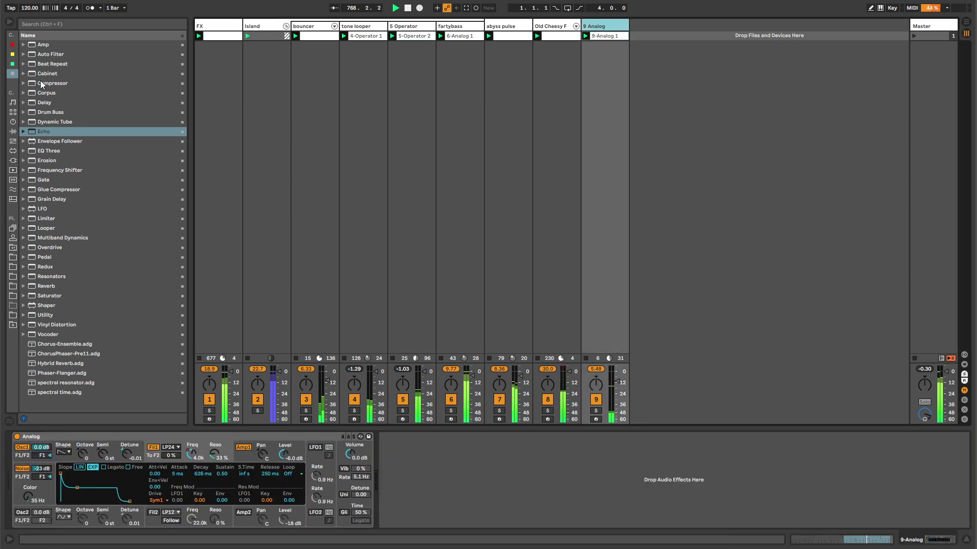
pyautogui.moveTo(42, 75); pyautogui.dragTo(420, 468)
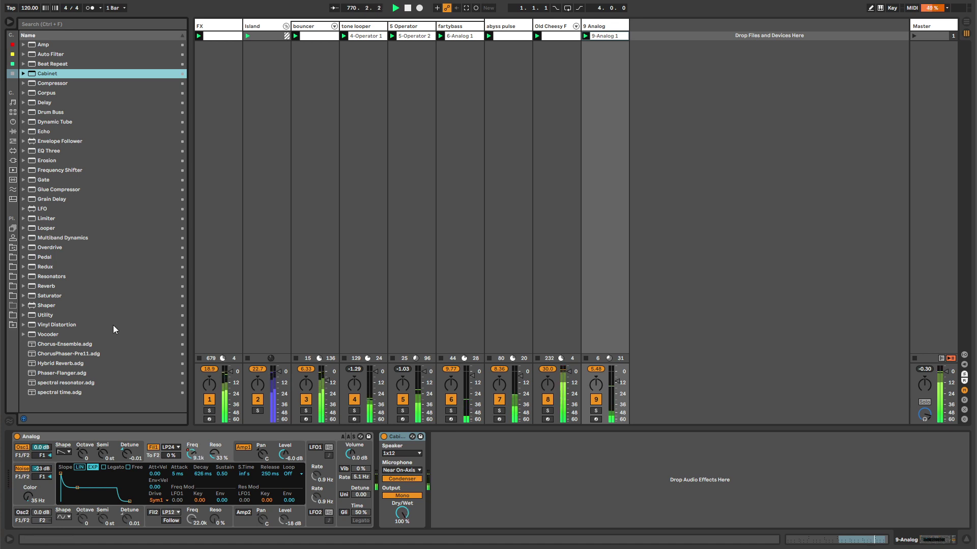
pyautogui.click(398, 437)
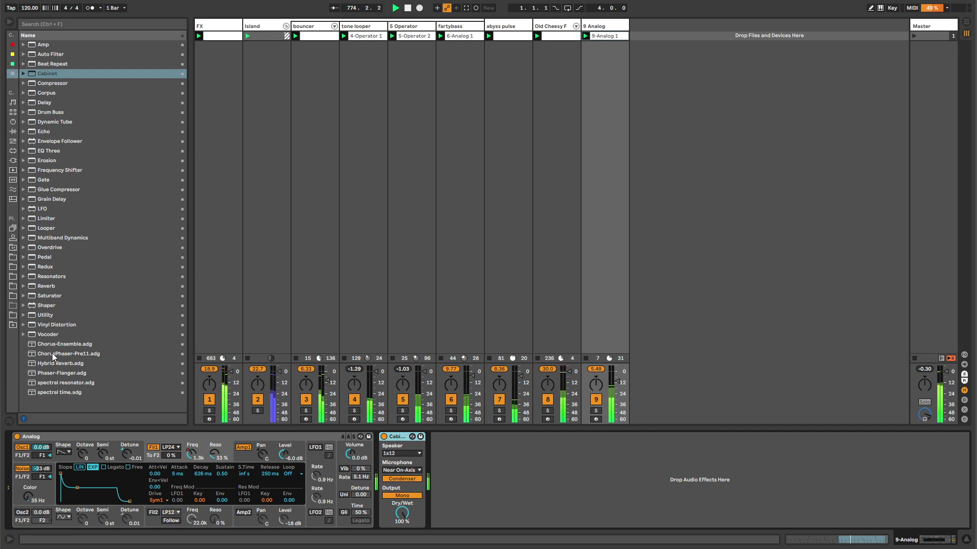
# Step: Add the ChorusPhaser-Pre11 preset after the Cabinet and set the Chorus modulation to 1.75 ms and 3.55 Hz
pyautogui.moveTo(52, 353); pyautogui.dragTo(463, 436)
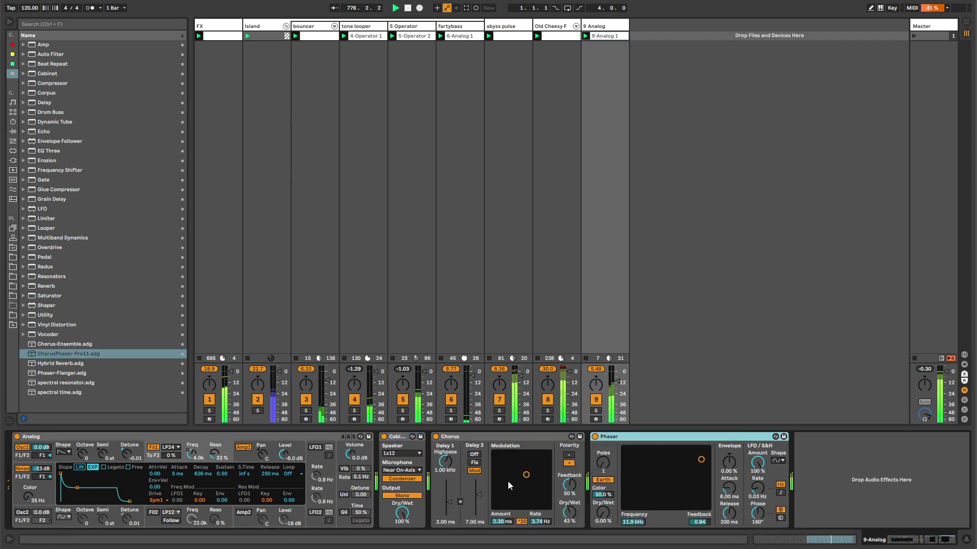
pyautogui.moveTo(509, 483)
pyautogui.mouseDown()
pyautogui.moveTo(501, 490)
pyautogui.moveTo(520, 479)
pyautogui.mouseUp()
# Step: Set the Phaser to 100% wet, 3.30 kHz, 0.96 feedback and 0° phase, and the Chorus modulation to 4.38 ms and 2.73 Hz
pyautogui.moveTo(603, 513); pyautogui.dragTo(602, 478)
pyautogui.moveTo(667, 477); pyautogui.dragTo(682, 457)
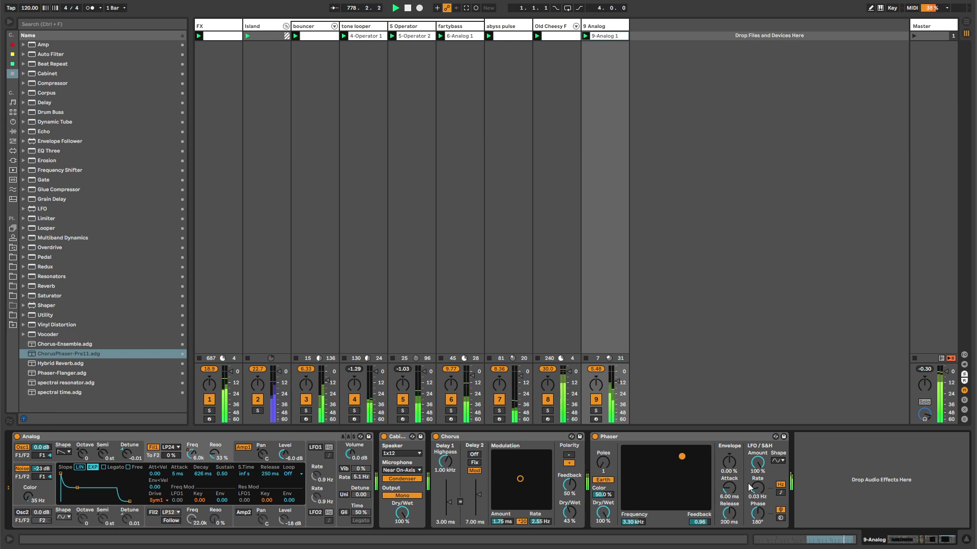
pyautogui.moveTo(757, 513); pyautogui.dragTo(760, 517)
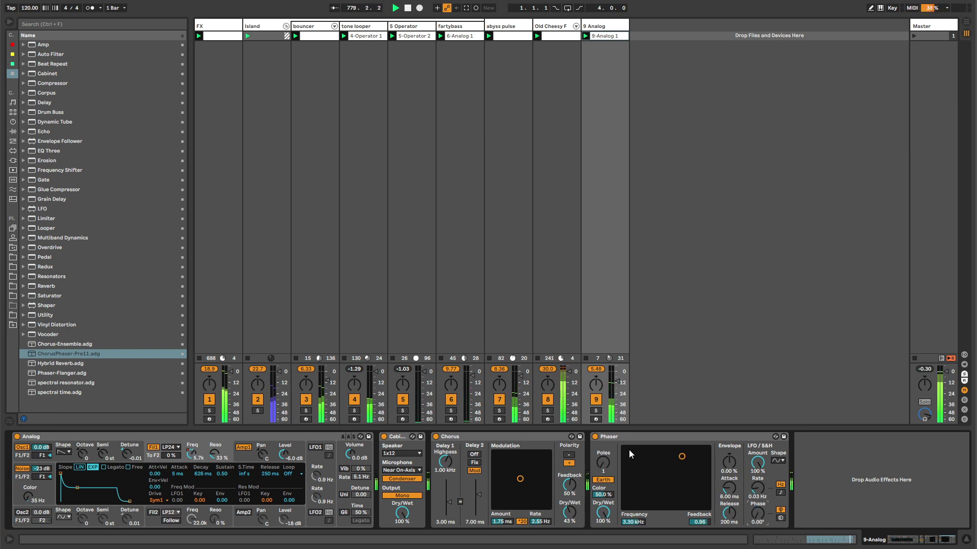
pyautogui.moveTo(520, 478); pyautogui.dragTo(520, 462)
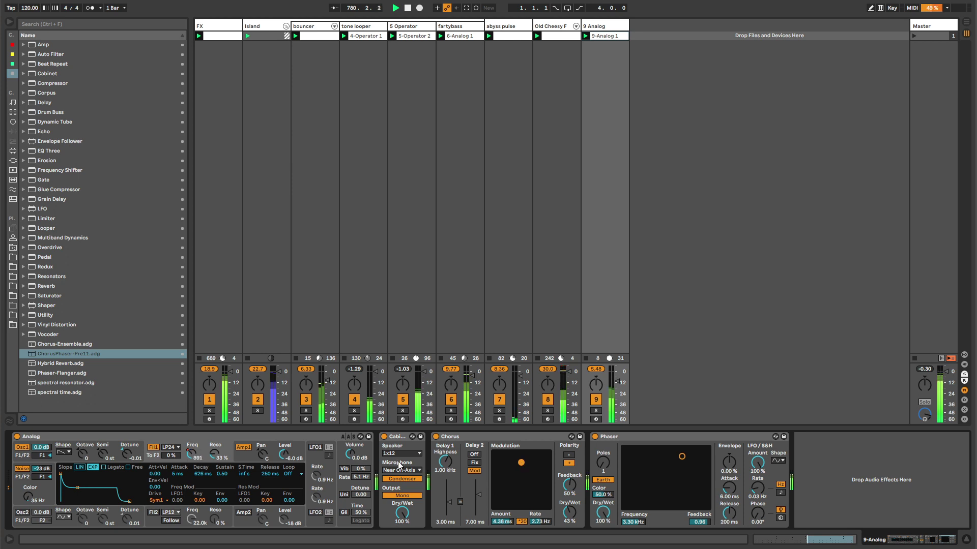
# Step: Bypass the Cabinet effect and delete it from the 9 Analog track
pyautogui.click(384, 437)
pyautogui.click(397, 437)
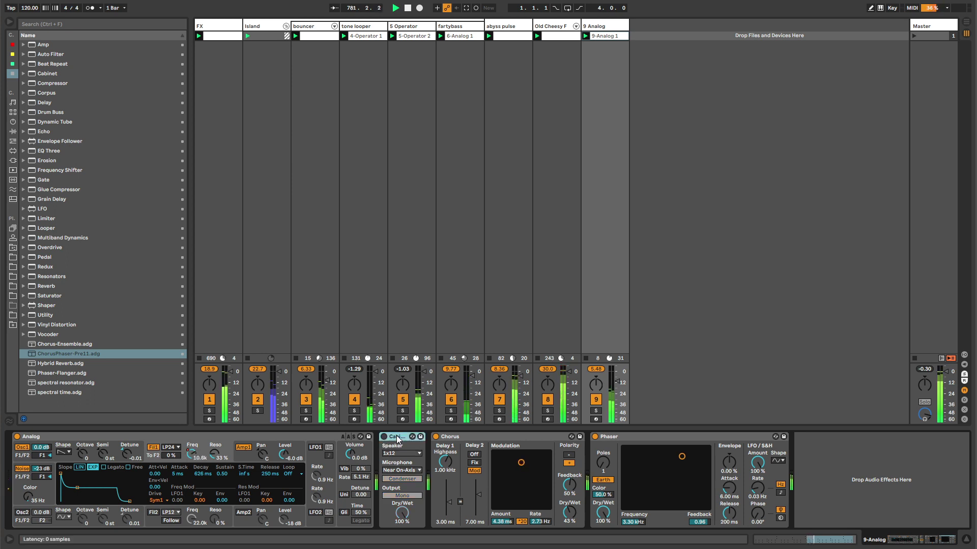
pyautogui.press('Delete')
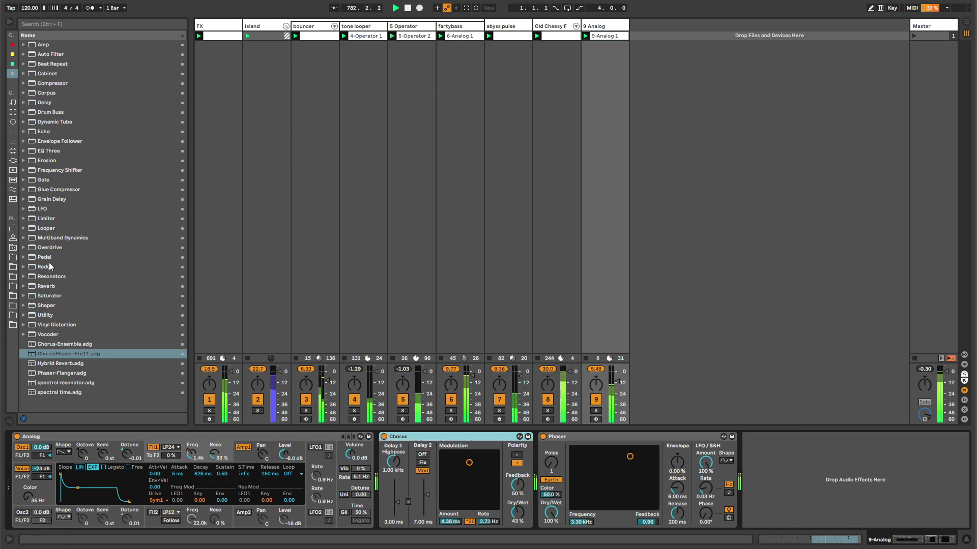
# Step: Add Echo after the Phaser, with its reverb at 58% and its input gain at 13 dB
pyautogui.moveTo(53, 133); pyautogui.dragTo(830, 483)
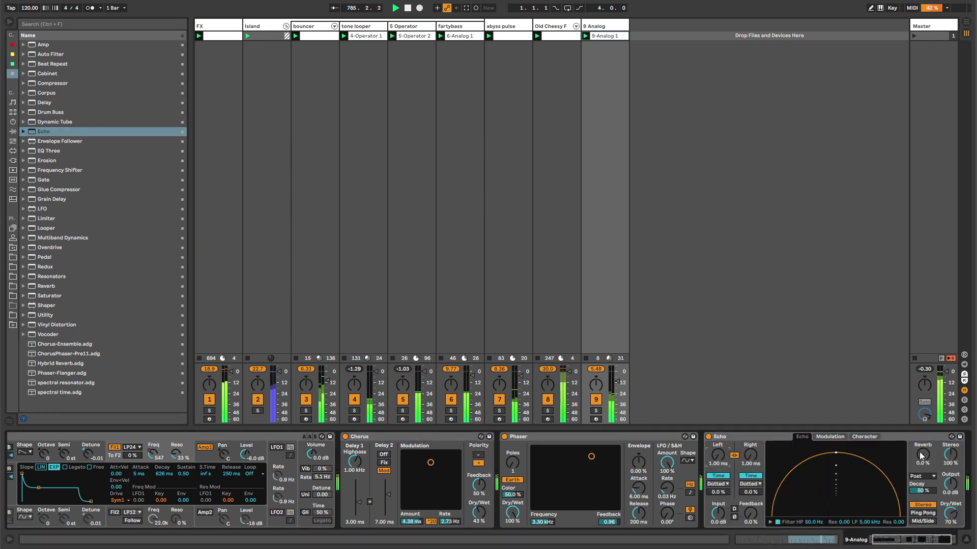
pyautogui.click(915, 543)
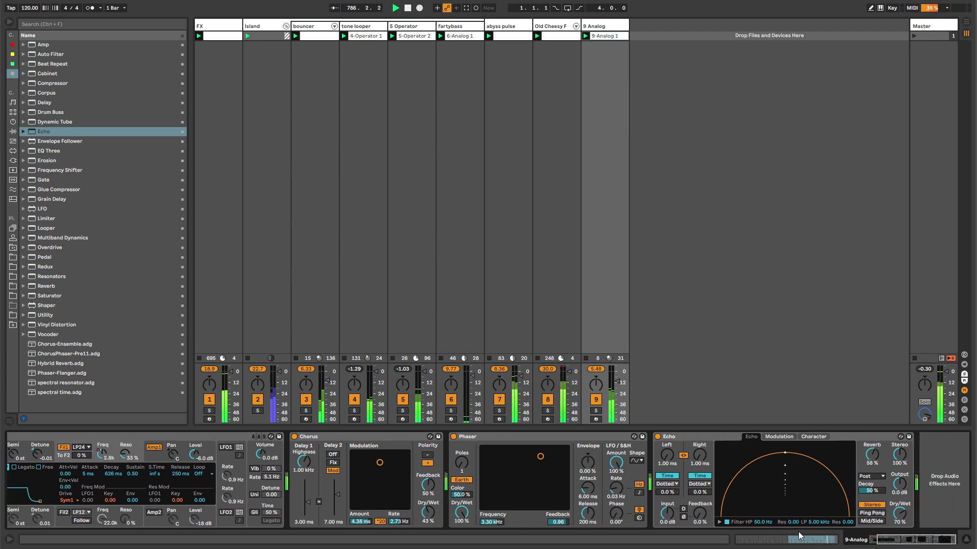
pyautogui.click(694, 436)
pyautogui.moveTo(667, 514); pyautogui.dragTo(667, 488)
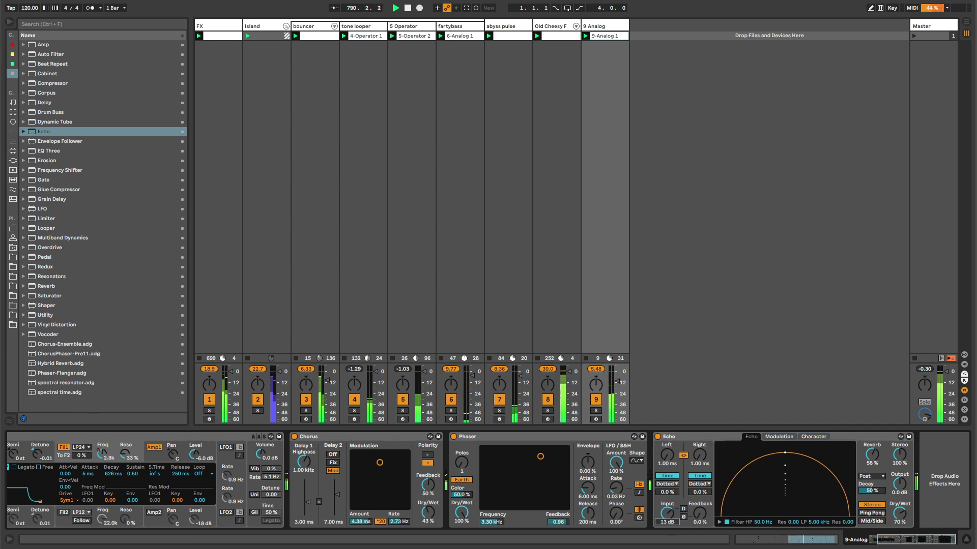
# Step: Insert Overdrive between Chorus and Phaser with 37% drive and 25% tone, and record its filter frequency and width automation into the clip
pyautogui.scroll(3, 910, 544)
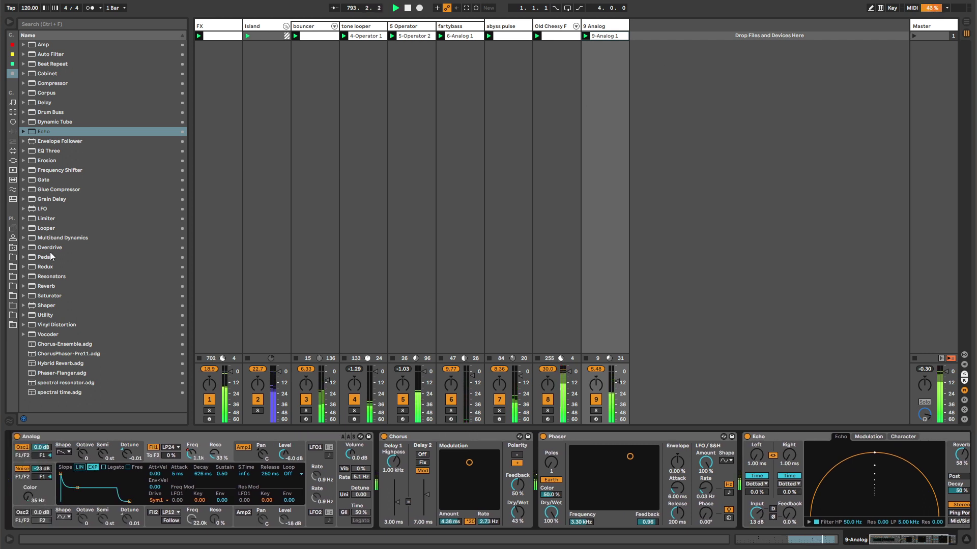
pyautogui.moveTo(50, 248); pyautogui.dragTo(570, 477)
pyautogui.click(543, 437)
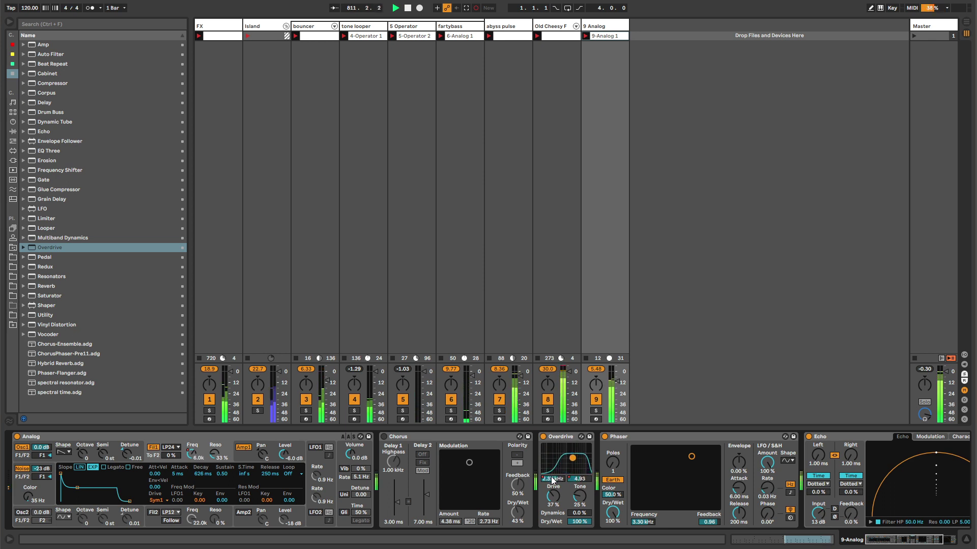
# Step: Unlink the loop of the Overdrive Filter Freq envelope, extend its loop end to 17.4.4 and simplify the envelope
pyautogui.hotkey('shift', 'Tab')
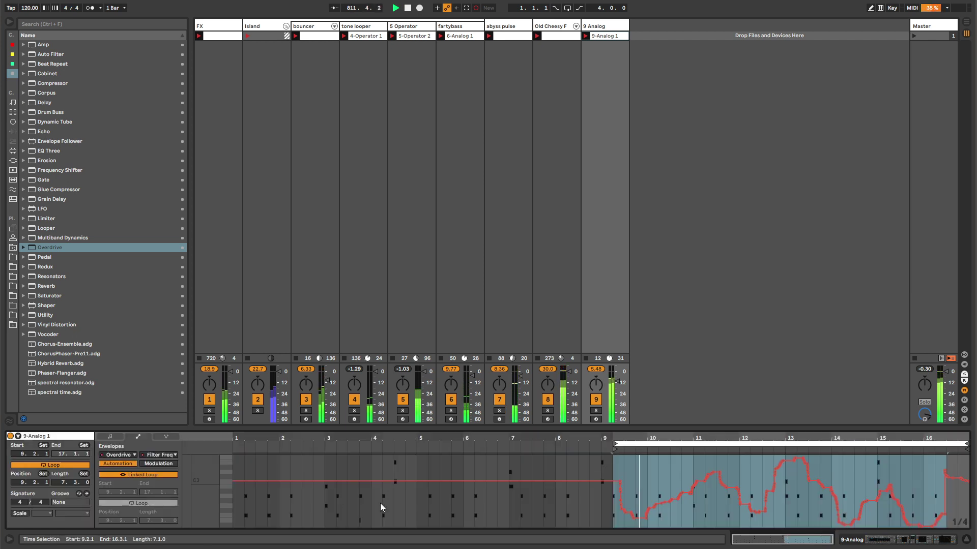
pyautogui.click(137, 476)
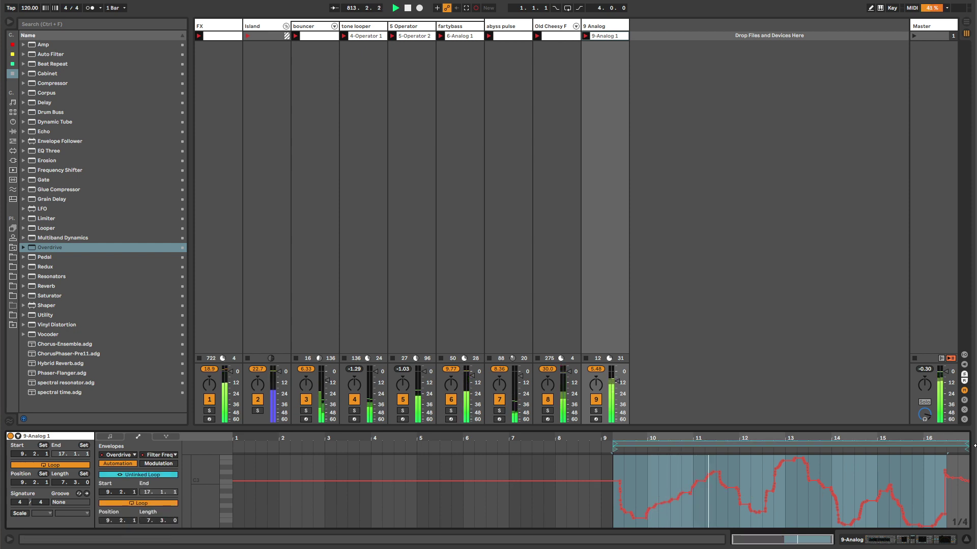
pyautogui.moveTo(967, 445); pyautogui.dragTo(921, 451)
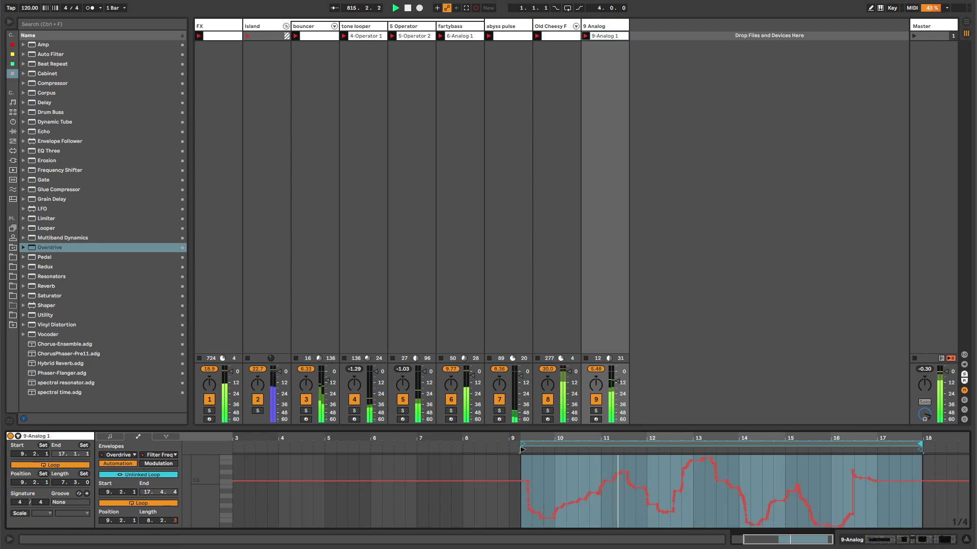
pyautogui.moveTo(524, 450); pyautogui.dragTo(526, 449)
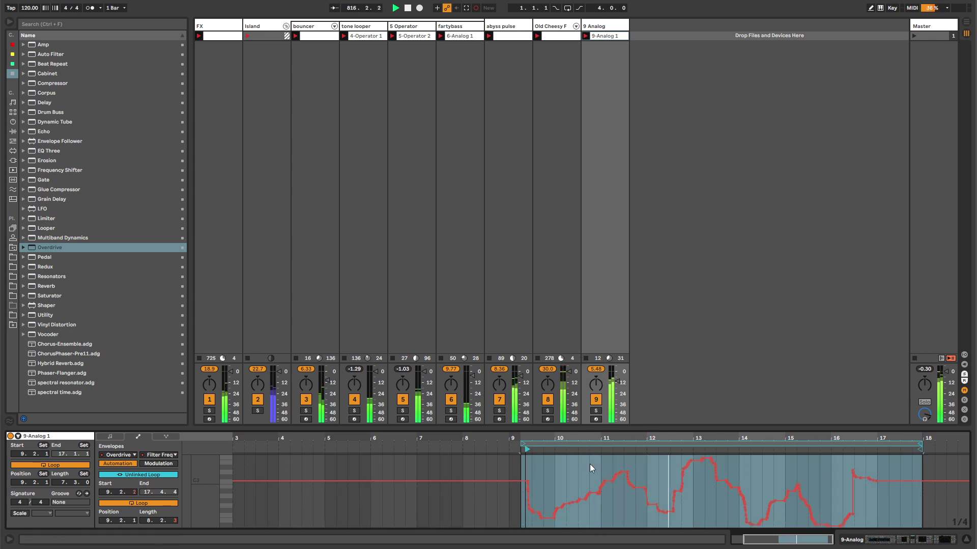
pyautogui.click(663, 474)
pyautogui.hotkey('ctrl', 'a')
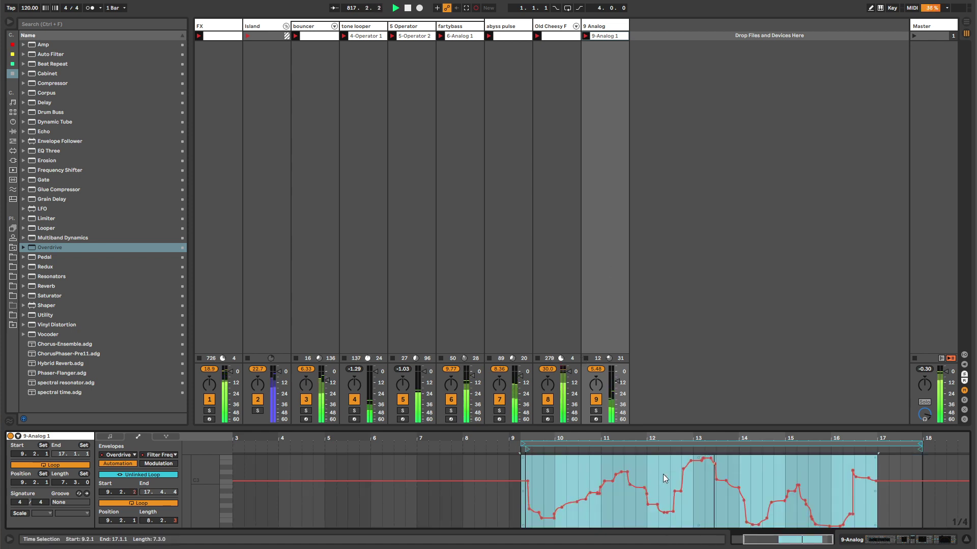
# Step: Show the Overdrive Filter Width envelope, unlink its loop and extend the loop end to 17.2.4
pyautogui.hotkey('shift', 'Tab')
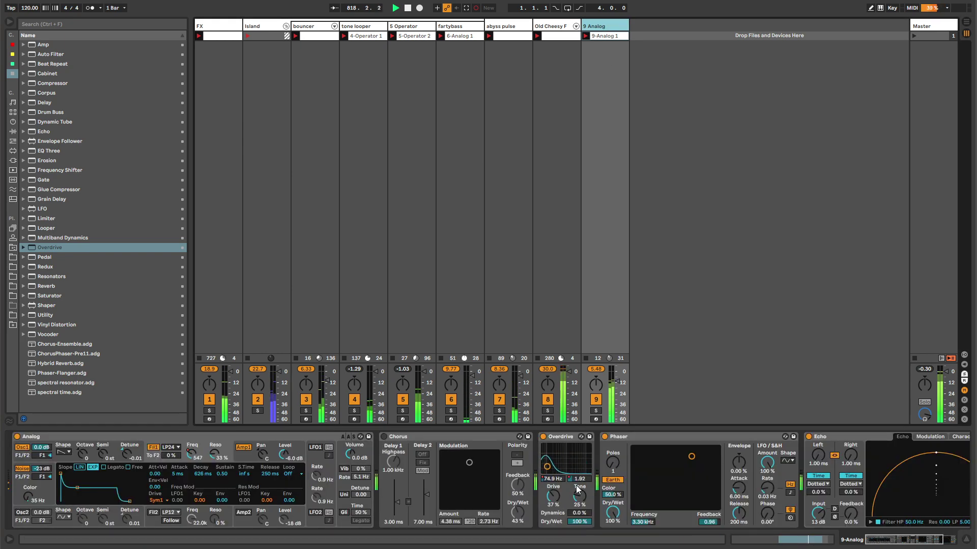
pyautogui.hotkey('shift', 'Tab')
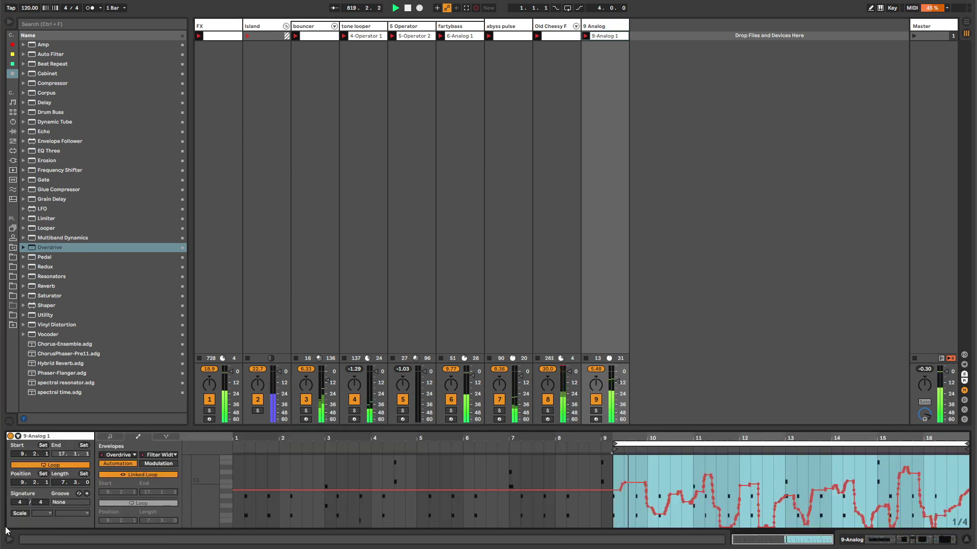
pyautogui.click(136, 474)
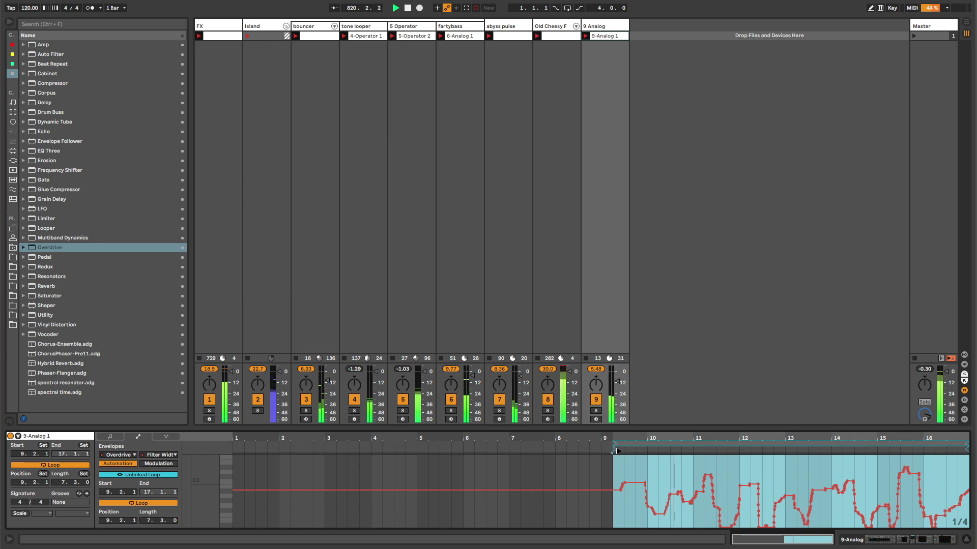
pyautogui.click(687, 470)
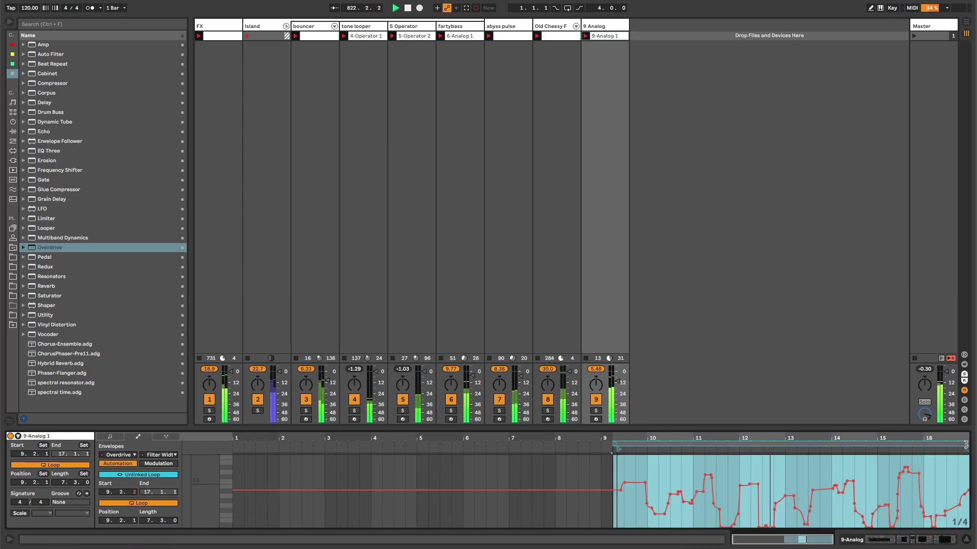
pyautogui.moveTo(966, 444); pyautogui.dragTo(920, 444)
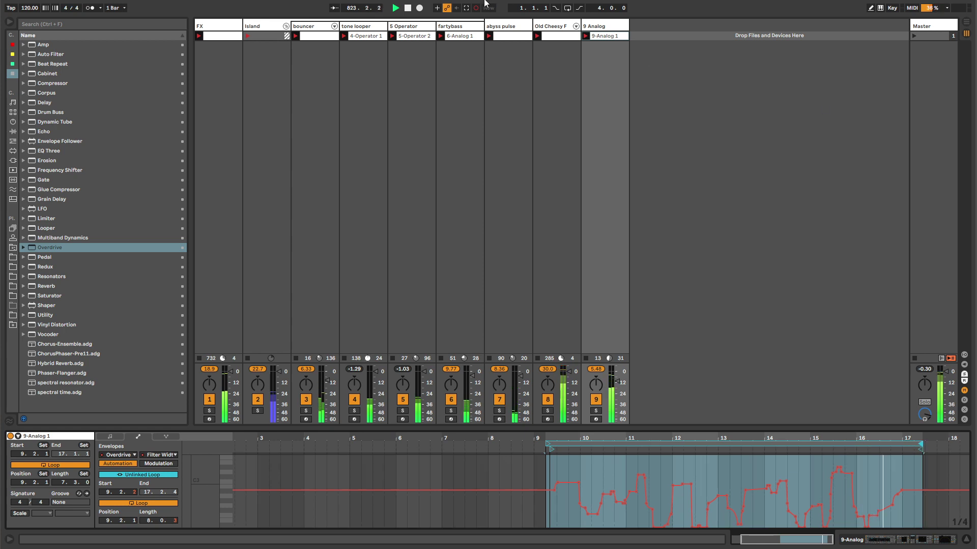
# Step: Rename the 9 Analog track to "dubby"
pyautogui.click(599, 27)
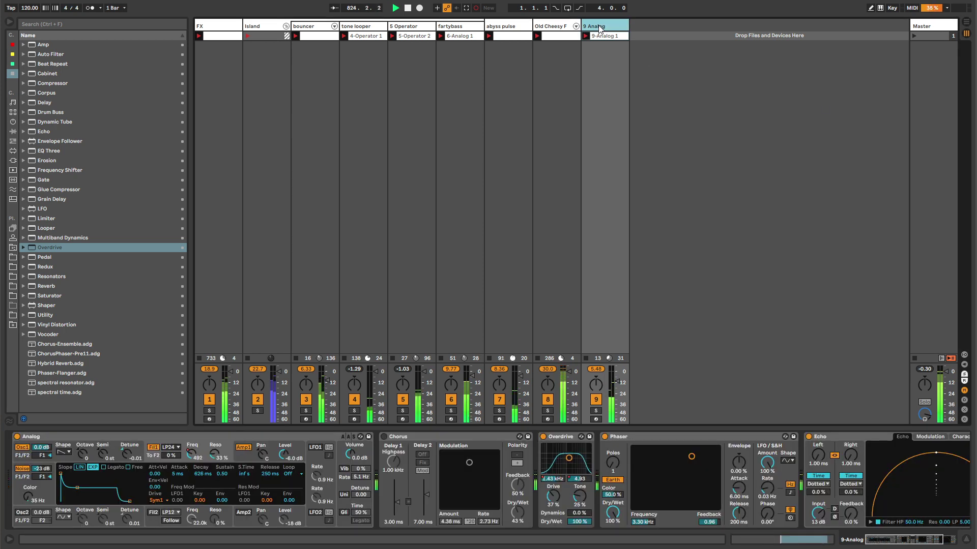
pyautogui.hotkey('ctrl', 'r')
pyautogui.write('d')
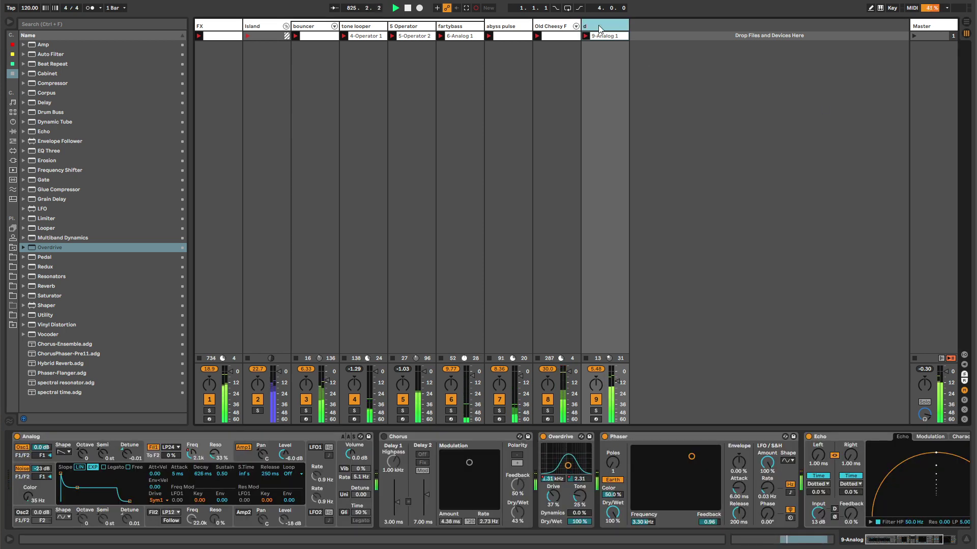
pyautogui.write('ubby')
pyautogui.press('Return')
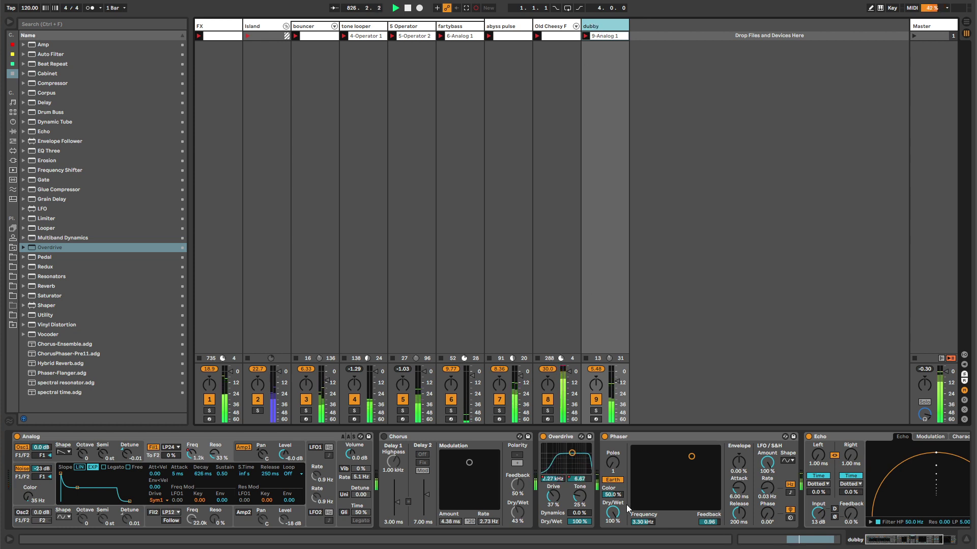
pyautogui.click(691, 456)
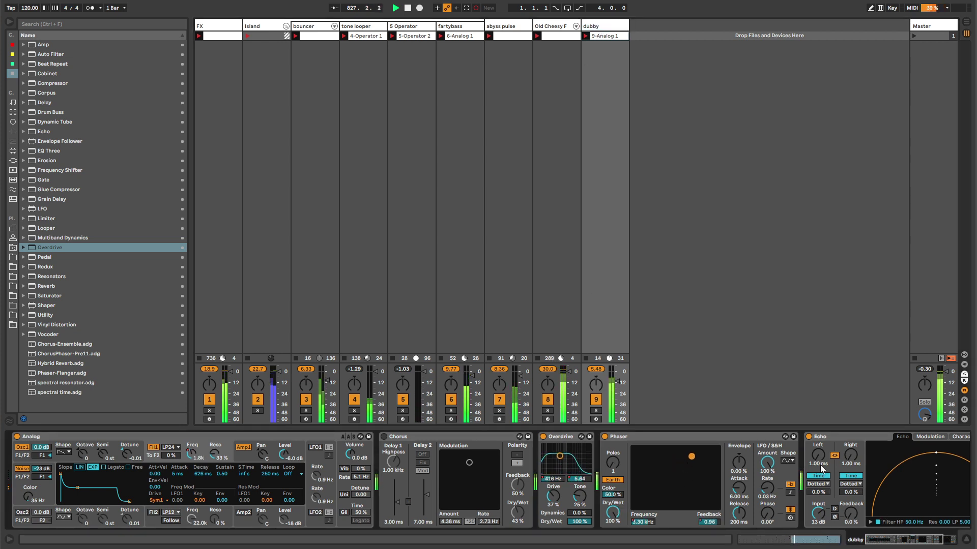
# Step: Switch Echo's delay times on the dubby track from milliseconds to tempo sync, with the left time at 1/8
pyautogui.click(819, 477)
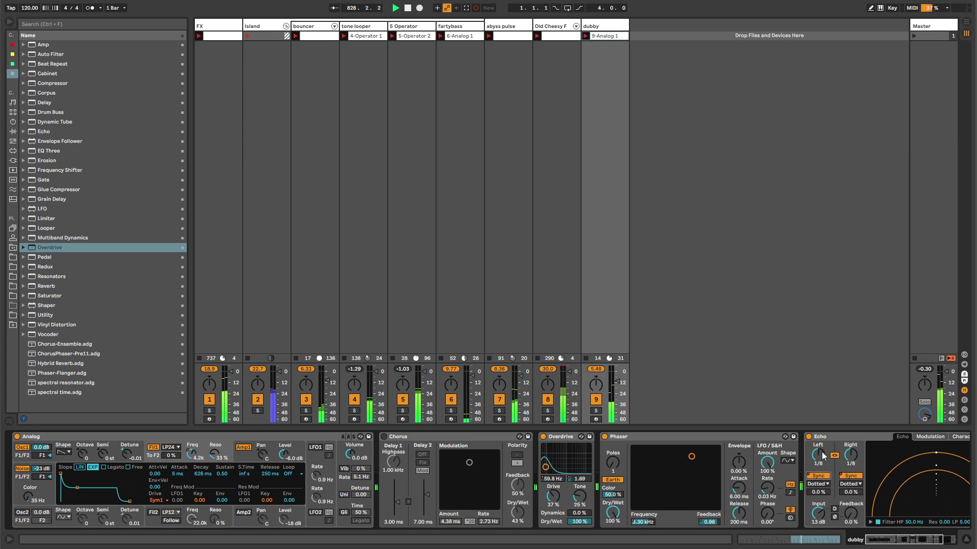
pyautogui.click(818, 477)
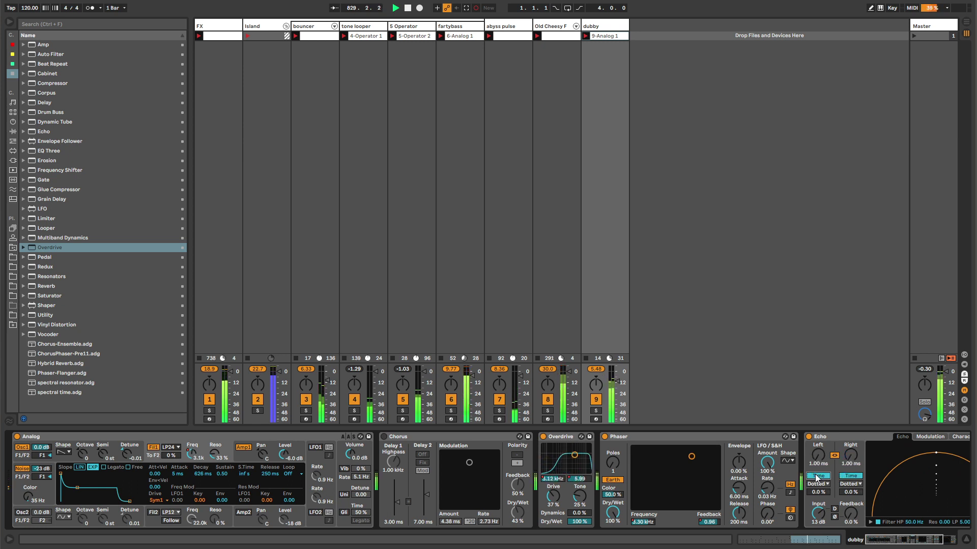
pyautogui.moveTo(818, 456); pyautogui.dragTo(818, 425)
pyautogui.click(817, 478)
pyautogui.click(818, 476)
pyautogui.hscroll(3, 738, 458)
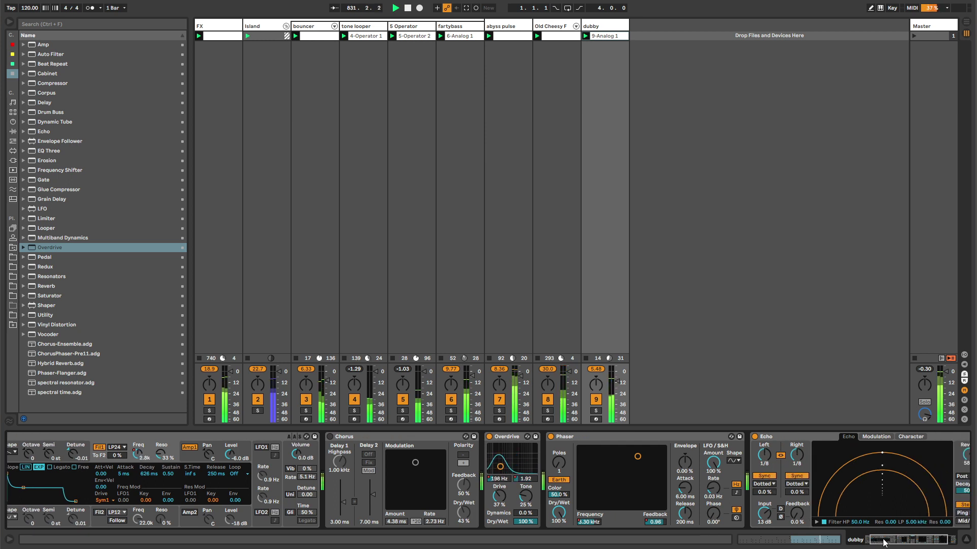
# Step: Try out Echo with a 1/64 left delay division and 83% feedback, and return the feedback to zero
pyautogui.rightClick(721, 454)
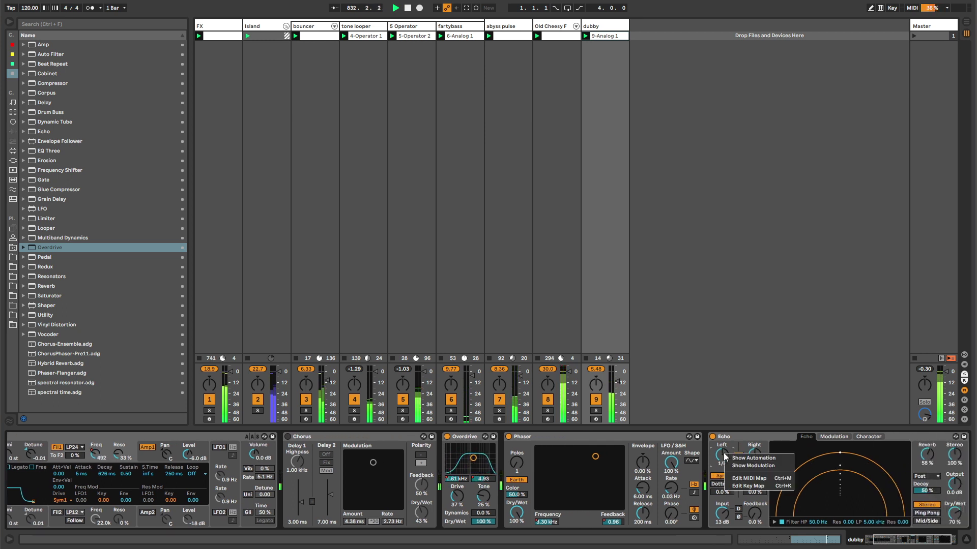
pyautogui.click(718, 458)
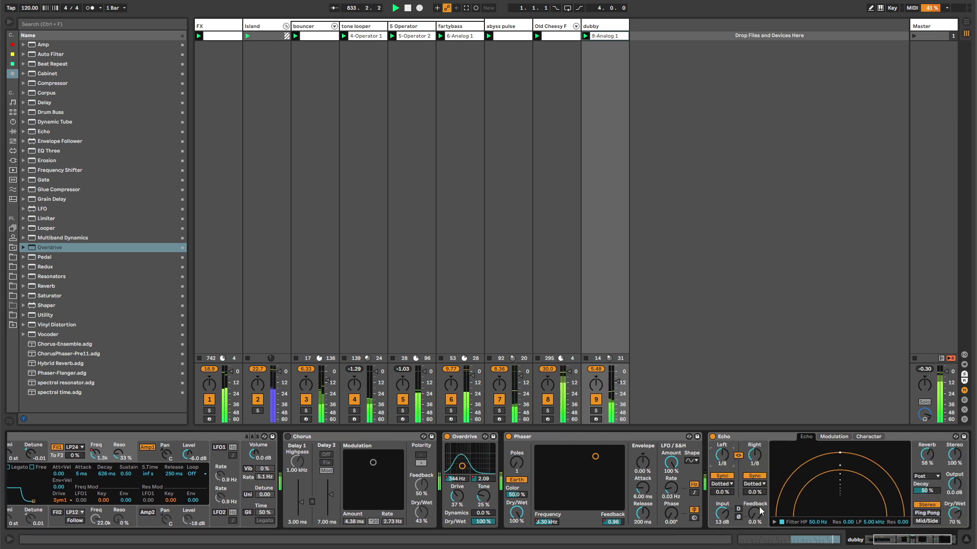
pyautogui.moveTo(754, 513); pyautogui.dragTo(747, 497)
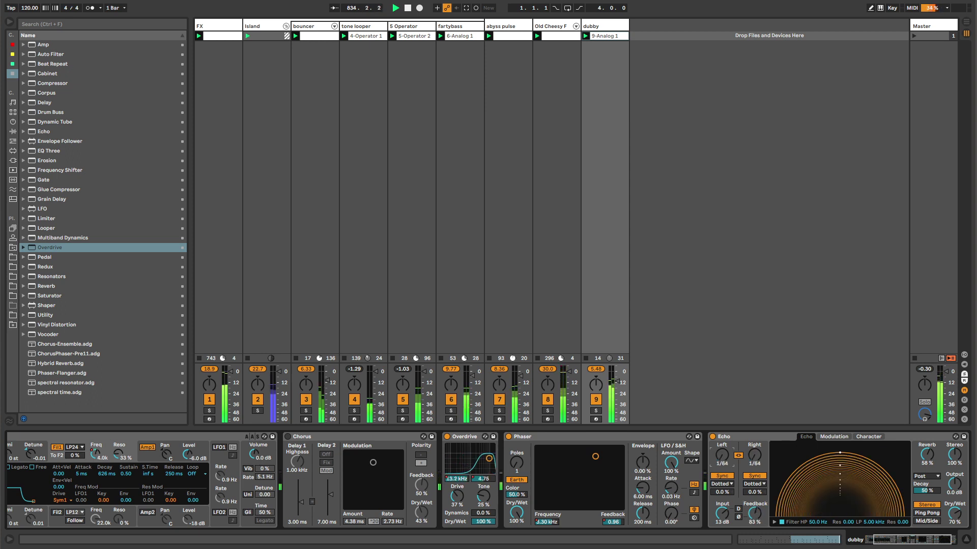
pyautogui.moveTo(722, 455)
pyautogui.mouseDown()
pyautogui.moveTo(721, 473)
pyautogui.moveTo(722, 445)
pyautogui.moveTo(722, 475)
pyautogui.moveTo(722, 456)
pyautogui.mouseUp()
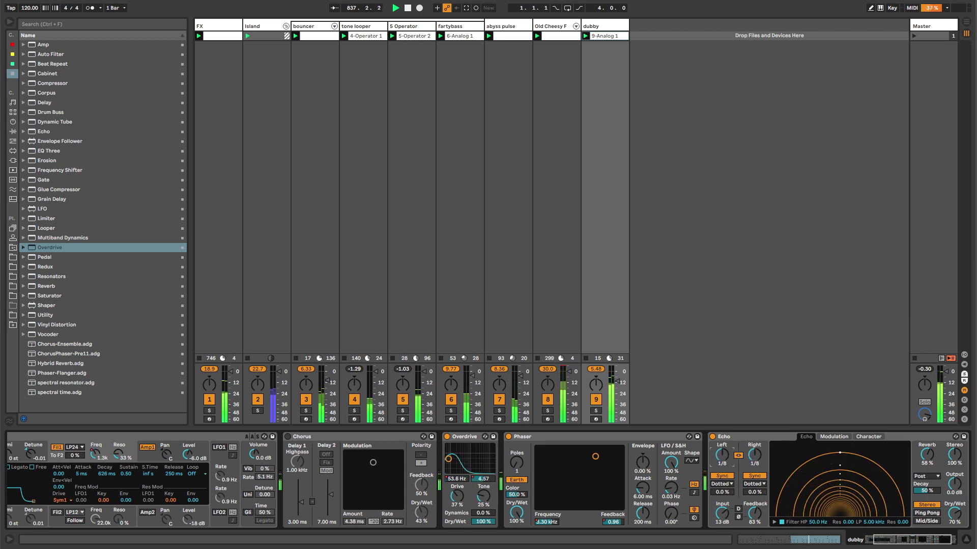
pyautogui.click(942, 541)
pyautogui.moveTo(700, 513); pyautogui.dragTo(700, 539)
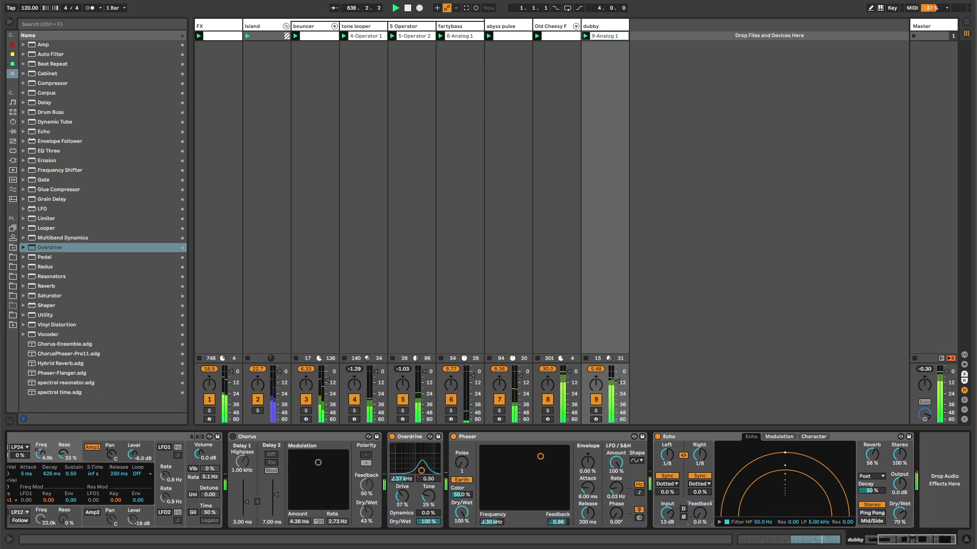
# Step: Record automation of Echo's left delay division and feedback into the dubby clip, with feedback bursts rising to about 86%
pyautogui.moveTo(721, 476); pyautogui.dragTo(669, 461)
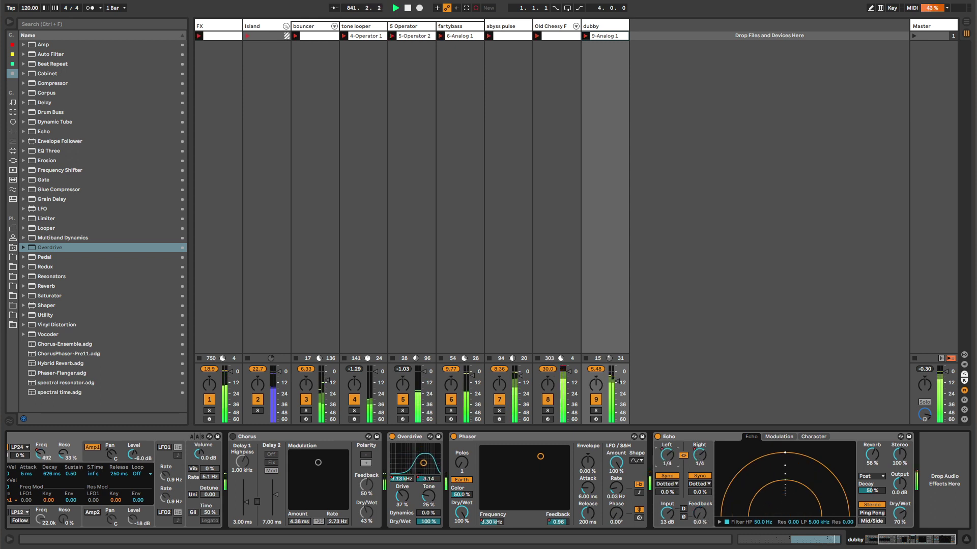
pyautogui.moveTo(702, 521); pyautogui.dragTo(702, 490)
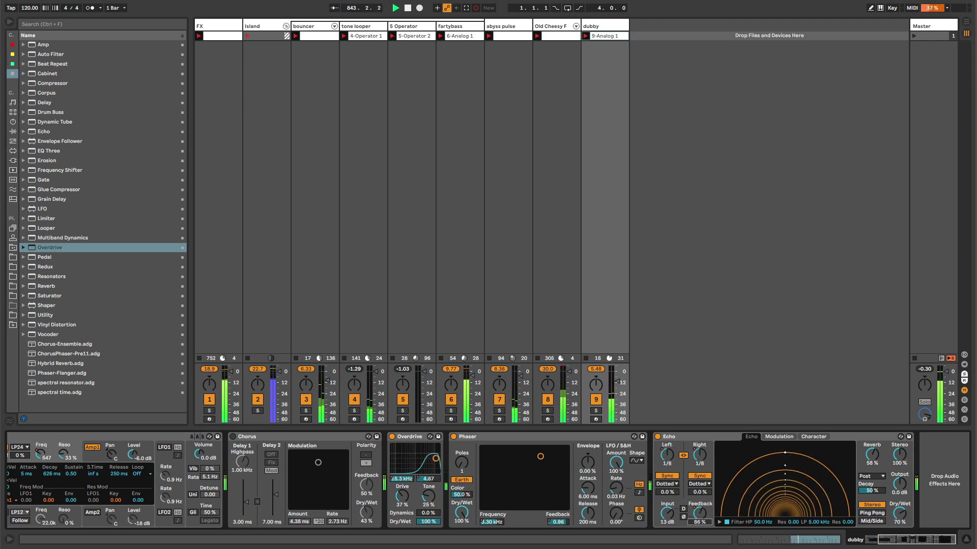
pyautogui.moveTo(701, 523)
pyautogui.mouseDown()
pyautogui.moveTo(700, 514)
pyautogui.moveTo(700, 524)
pyautogui.mouseUp()
pyautogui.moveTo(666, 454)
pyautogui.mouseDown()
pyautogui.moveTo(667, 467)
pyautogui.moveTo(666, 455)
pyautogui.mouseUp()
pyautogui.moveTo(700, 515); pyautogui.dragTo(699, 478)
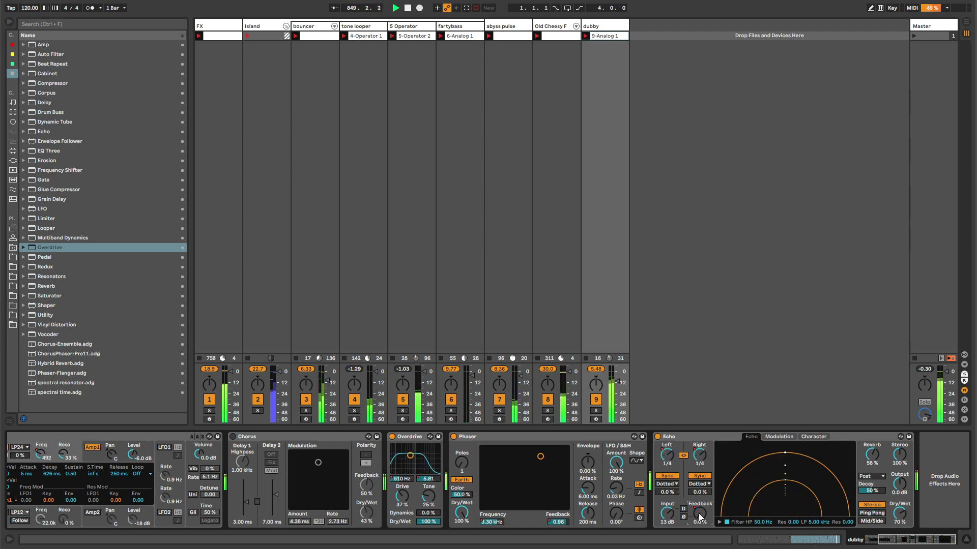
# Step: Show the Echo Feedback envelope, unlink its loop and extend the loop end to 17.2.4
pyautogui.rightClick(700, 517)
pyautogui.click(722, 505)
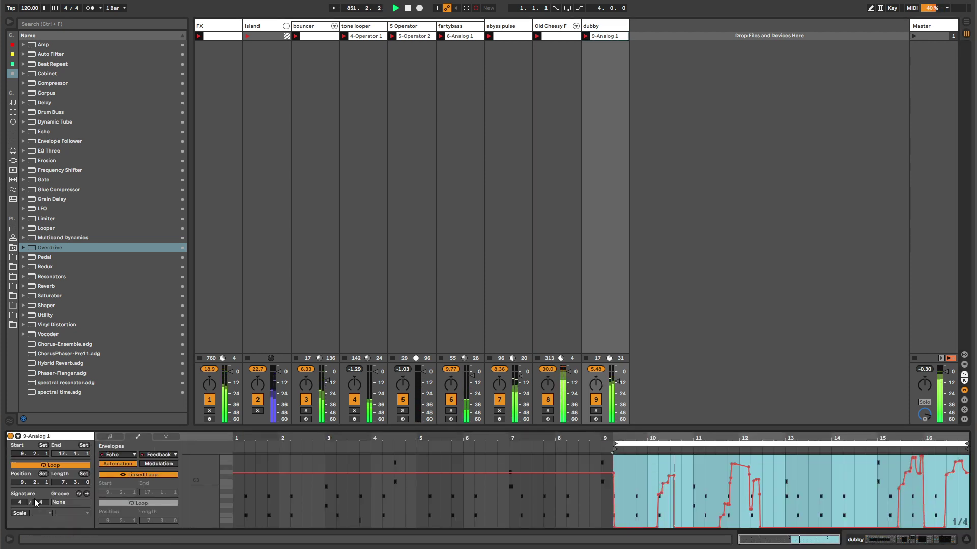
pyautogui.click(143, 474)
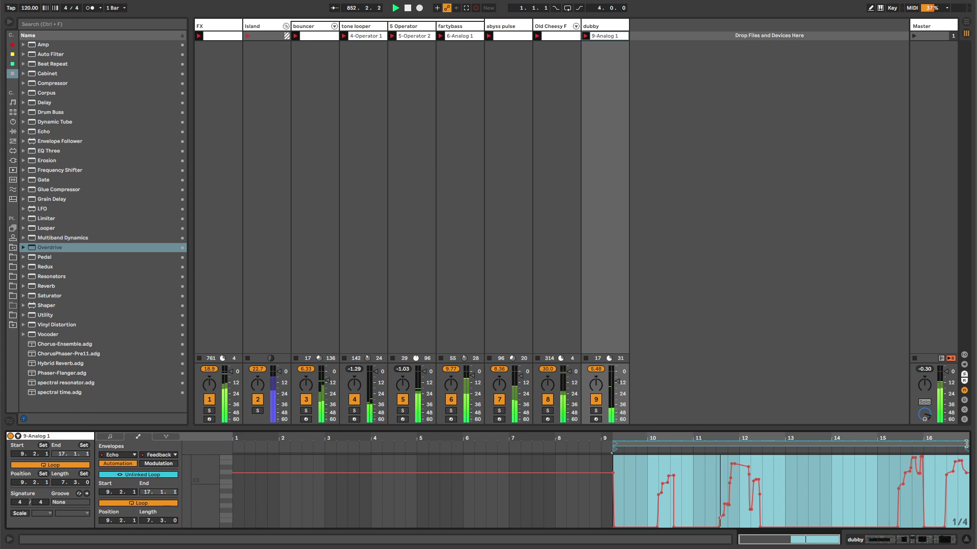
pyautogui.moveTo(966, 444); pyautogui.dragTo(938, 444)
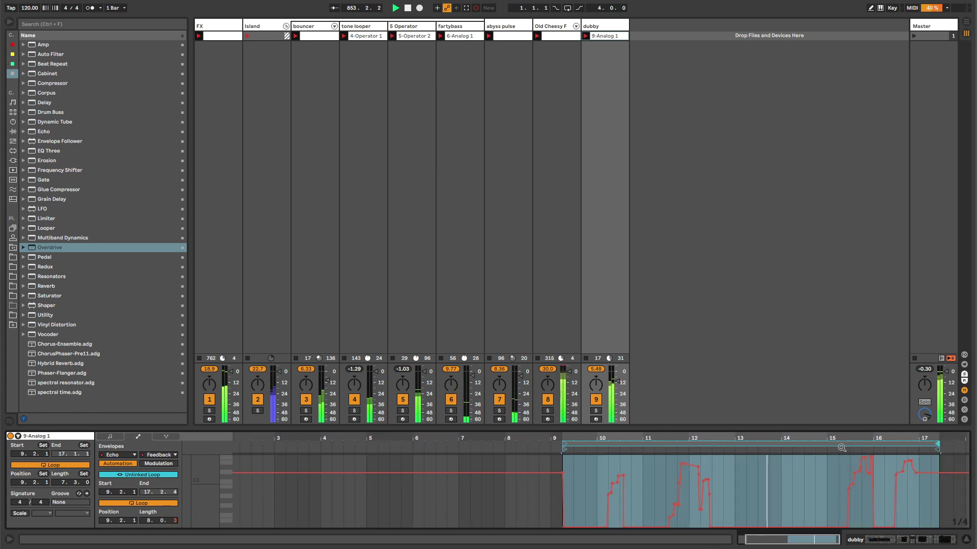
# Step: Show the Echo L Division envelope, unlink its loop and extend the loop end to 17.2.3
pyautogui.hotkey('shift', 'Tab')
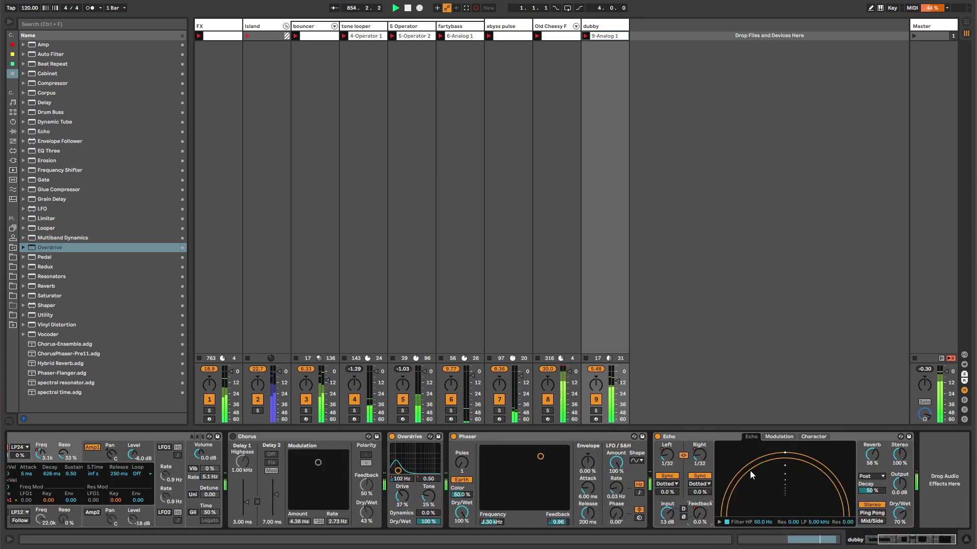
pyautogui.rightClick(670, 457)
pyautogui.click(686, 467)
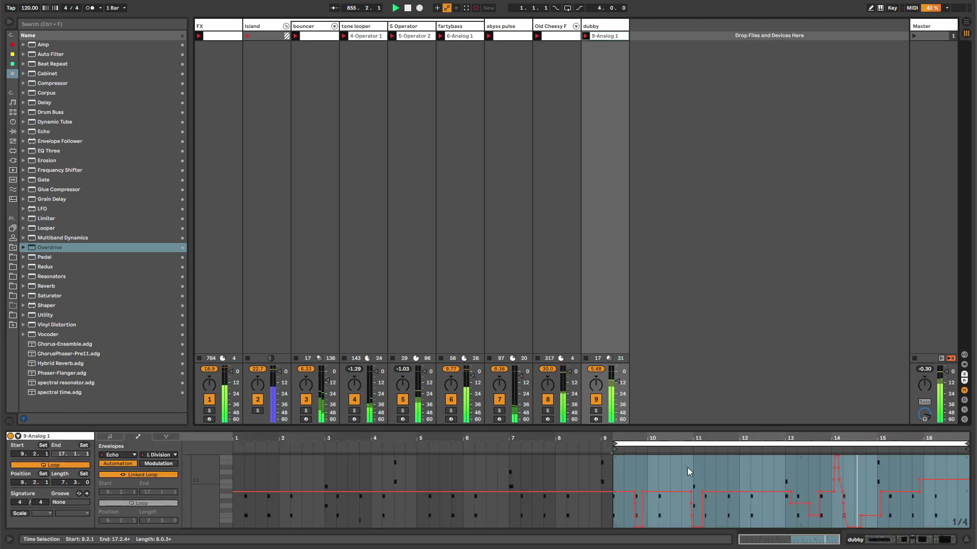
pyautogui.click(670, 472)
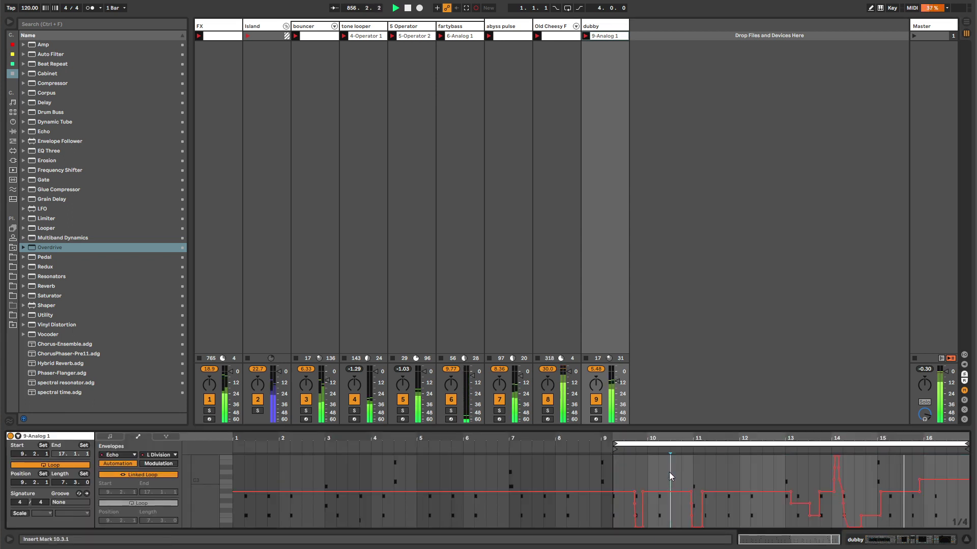
pyautogui.rightClick(670, 472)
pyautogui.press('Escape')
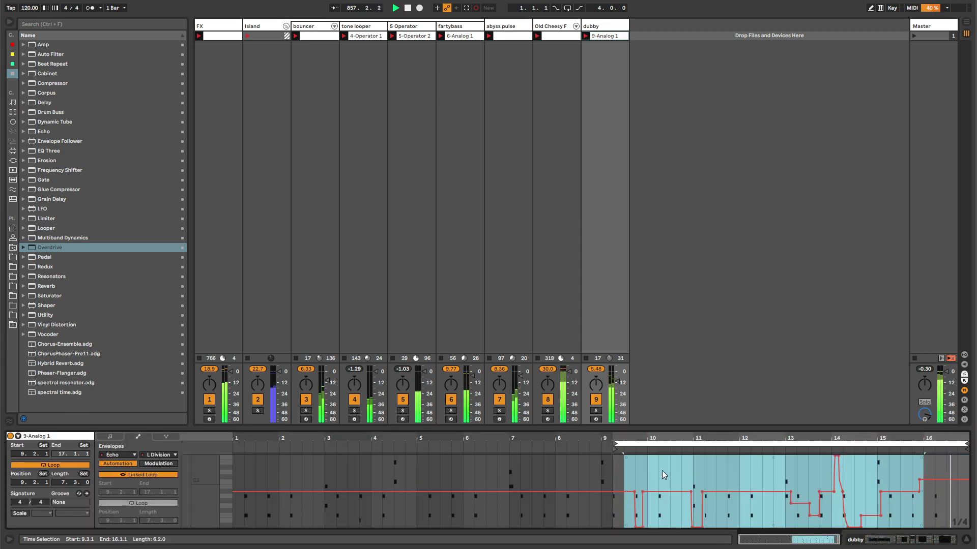
pyautogui.click(160, 476)
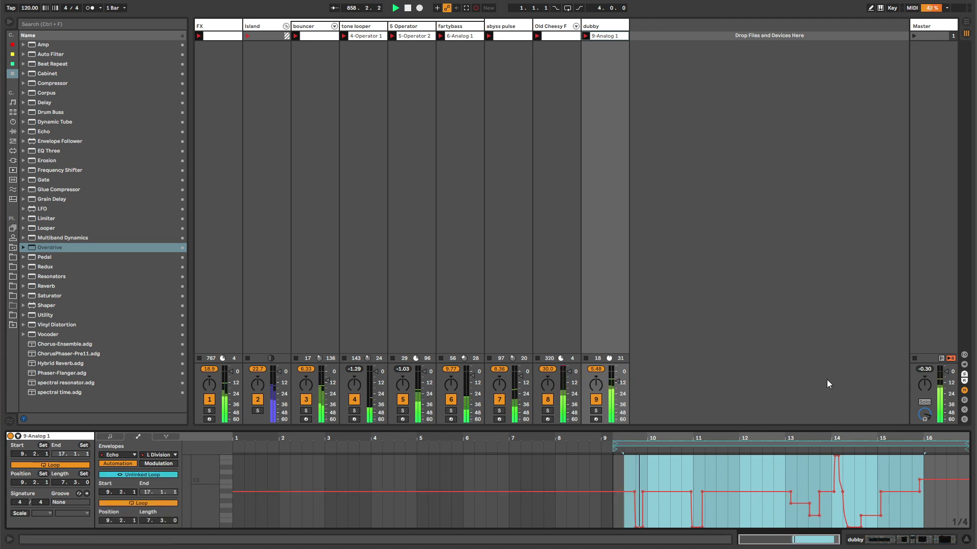
pyautogui.moveTo(966, 444); pyautogui.dragTo(935, 449)
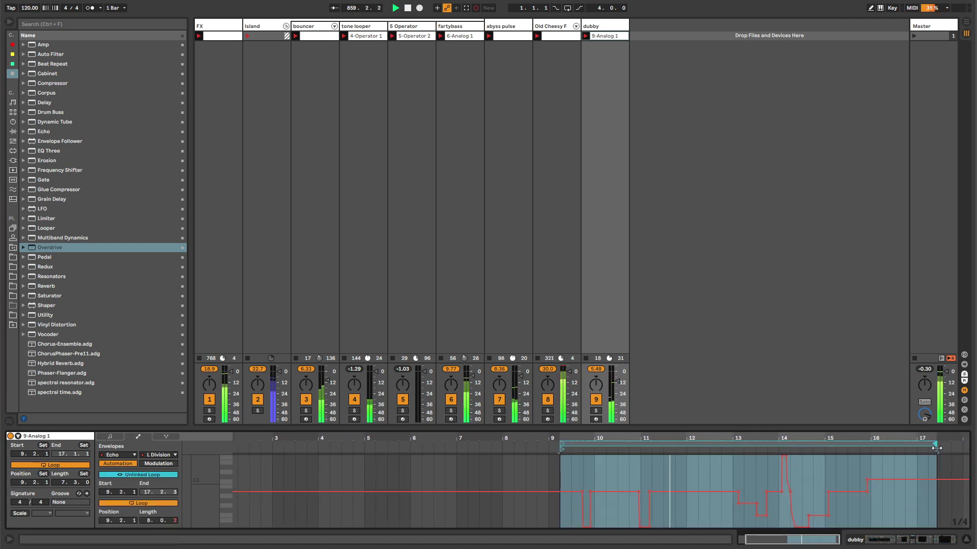
# Step: Lower the L Division envelope to its minimum between bars 11 and 13 and from just after bar 15 to the end
pyautogui.press('b')
pyautogui.moveTo(859, 516)
pyautogui.mouseDown()
pyautogui.moveTo(839, 524)
pyautogui.moveTo(946, 525)
pyautogui.mouseUp()
pyautogui.click(694, 472)
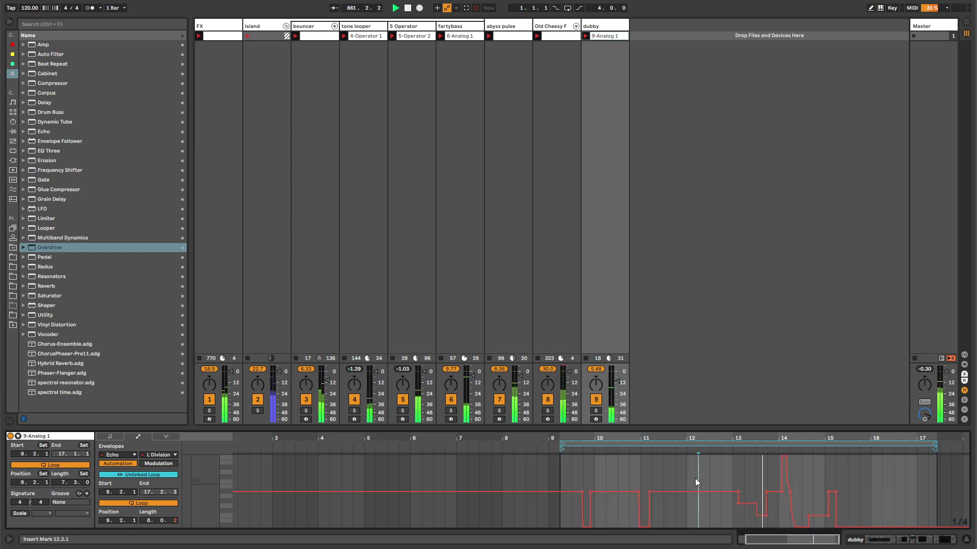
pyautogui.moveTo(720, 484)
pyautogui.mouseDown()
pyautogui.moveTo(731, 524)
pyautogui.moveTo(646, 526)
pyautogui.mouseUp()
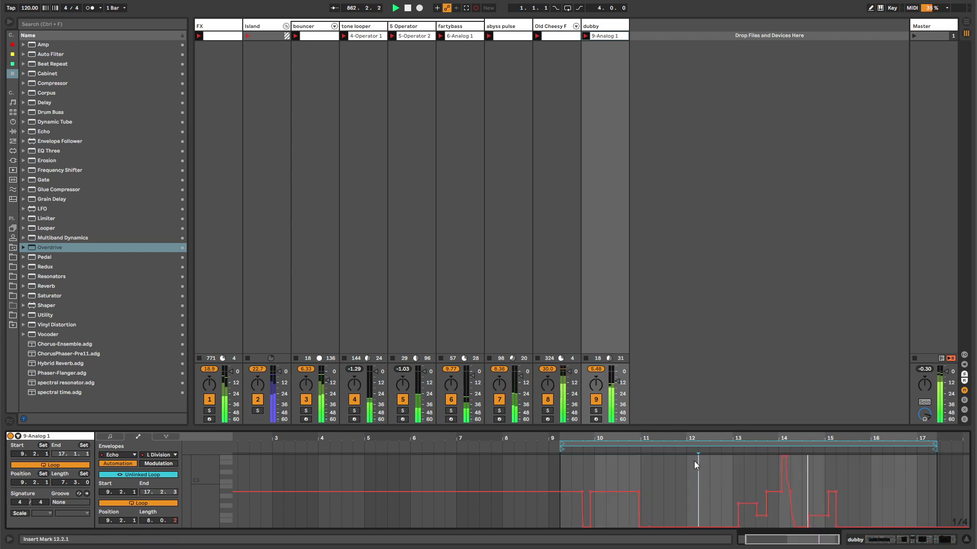
# Step: Record automation of Echo's Dry/Wet amount into the dubby clip and save the set
pyautogui.click(609, 71)
pyautogui.moveTo(785, 453); pyautogui.dragTo(821, 512)
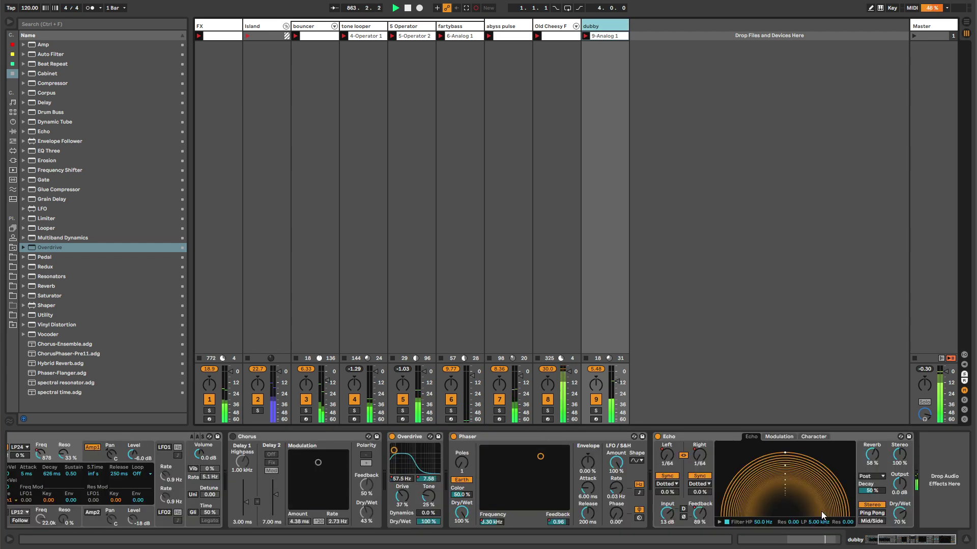
pyautogui.hotkey('ctrl', 's')
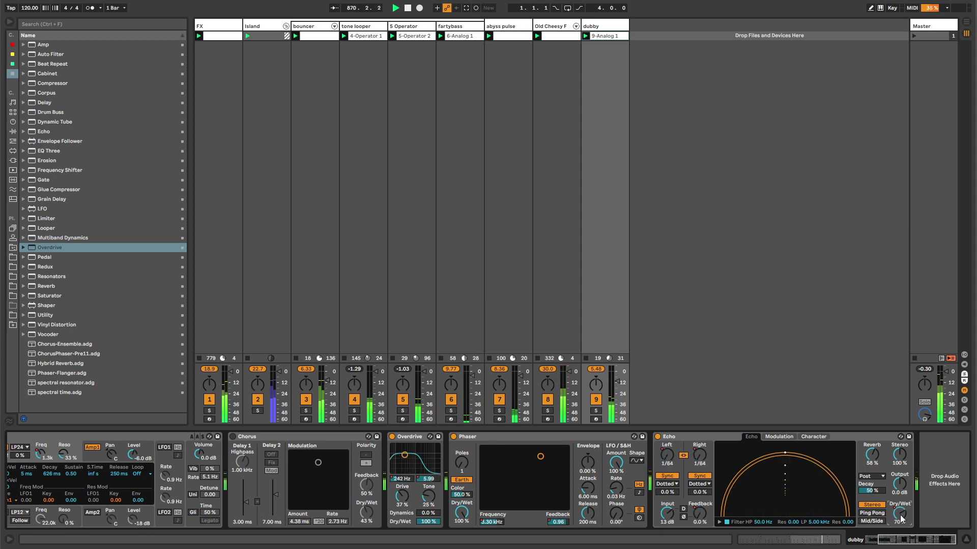
# Step: Show the Echo Dry Wet envelope of the dubby clip, select all of it and unlink its loop
pyautogui.hotkey('shift', 'Tab')
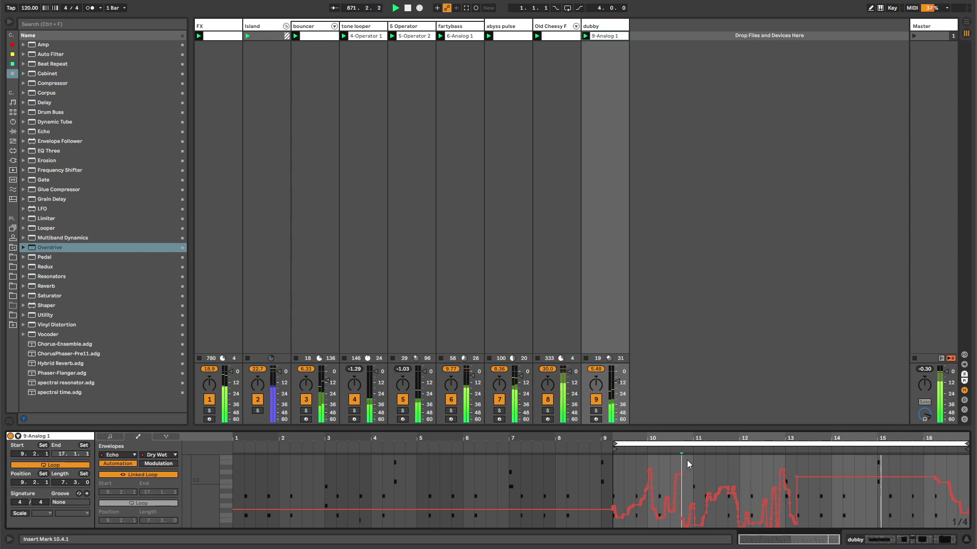
pyautogui.hotkey('ctrl', 'a')
pyautogui.click(139, 476)
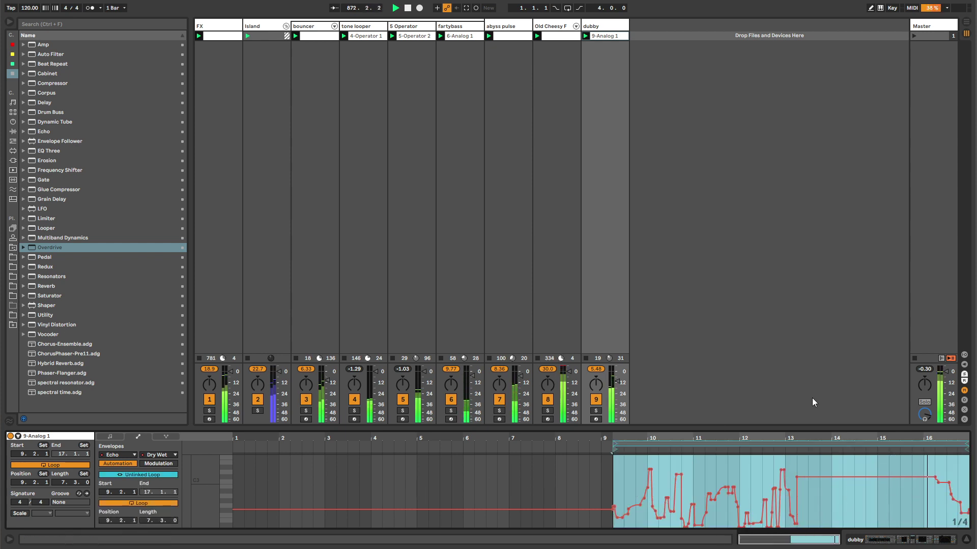
# Step: Drop the Dry Wet envelope's 70% plateau to the minimum and set its loop from 9.2.2 to 16.4.4
pyautogui.click(858, 463)
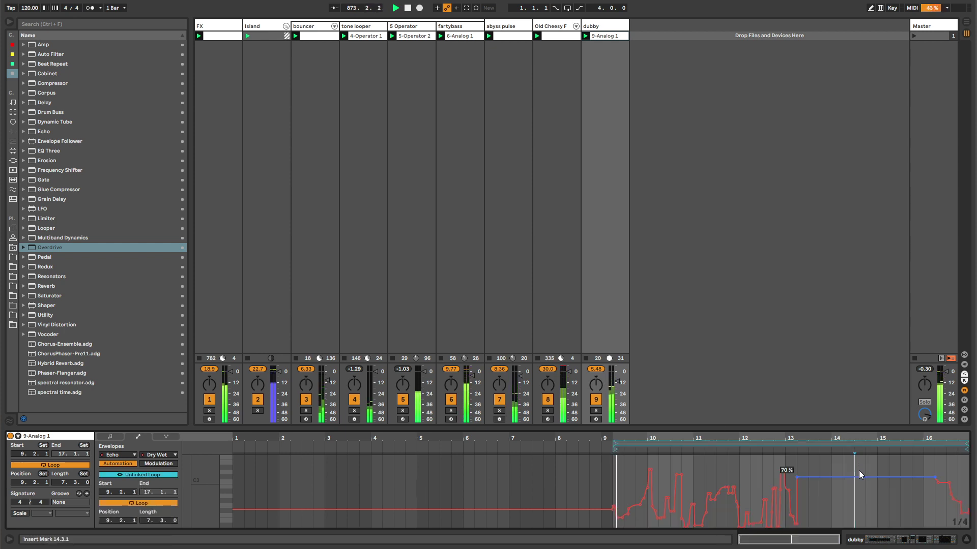
pyautogui.moveTo(859, 477); pyautogui.dragTo(790, 517)
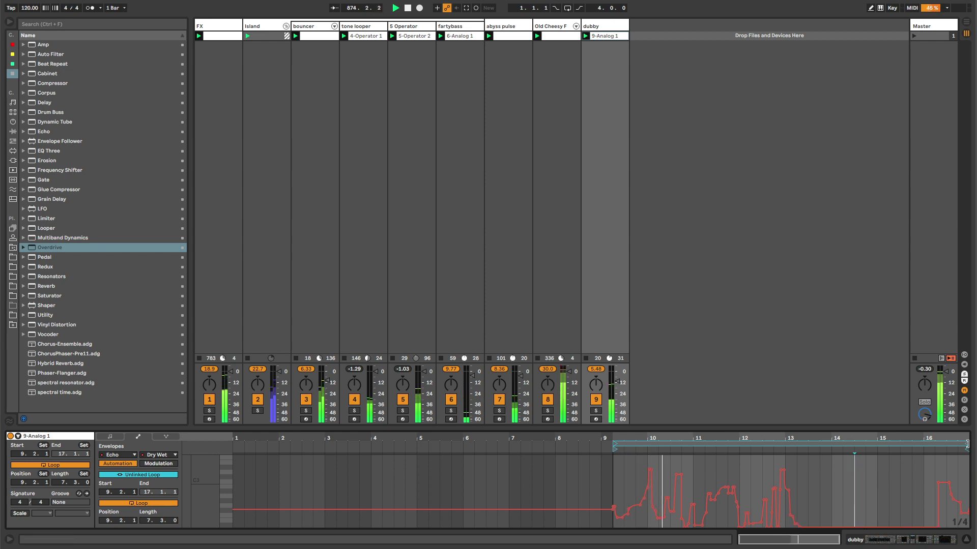
pyautogui.moveTo(967, 446); pyautogui.dragTo(959, 447)
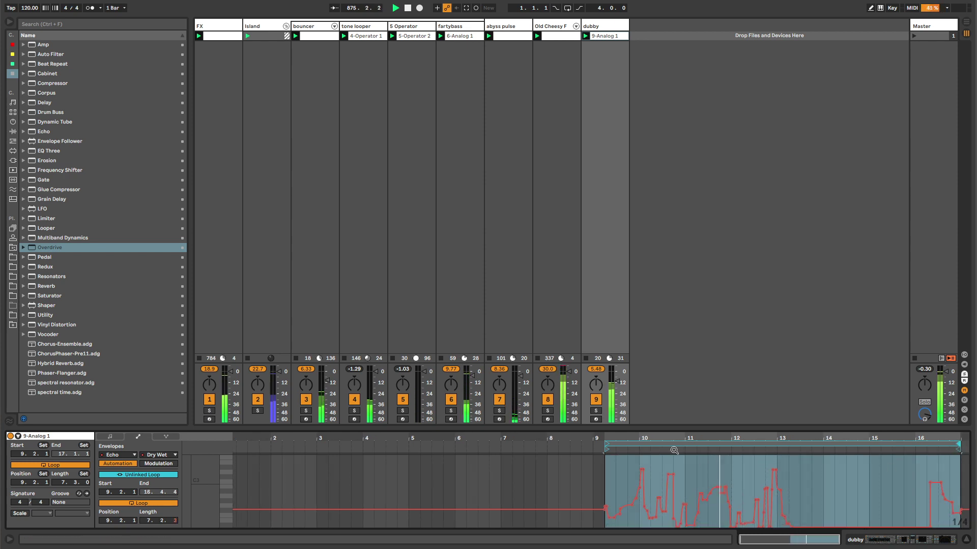
pyautogui.moveTo(606, 448); pyautogui.dragTo(610, 450)
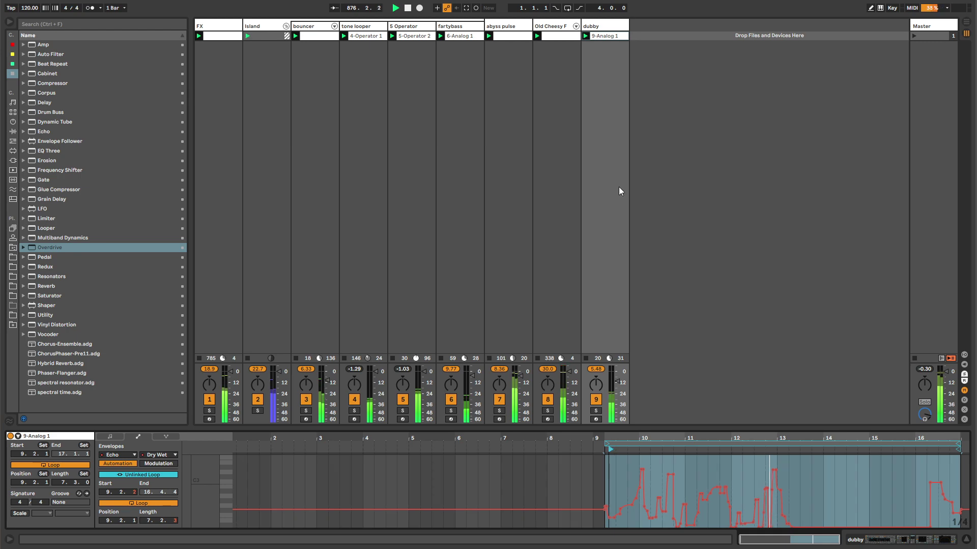
# Step: Insert a default Compressor after the Echo on the FX track
pyautogui.click(556, 22)
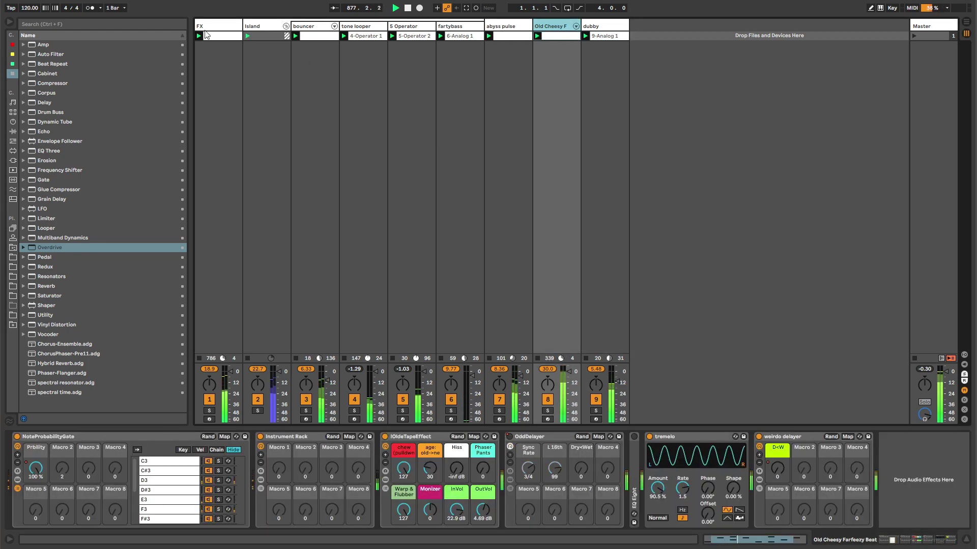
pyautogui.click(208, 26)
pyautogui.click(66, 82)
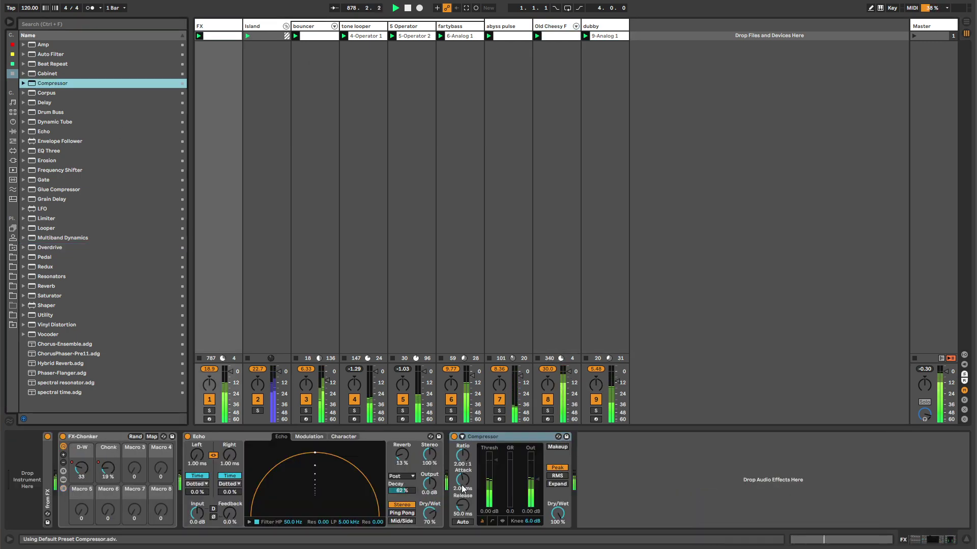
# Step: Enable the Compressor's sidechain with audio from the FX track, Pre FX, and set the sidechain gain to 4.64 dB
pyautogui.click(470, 447)
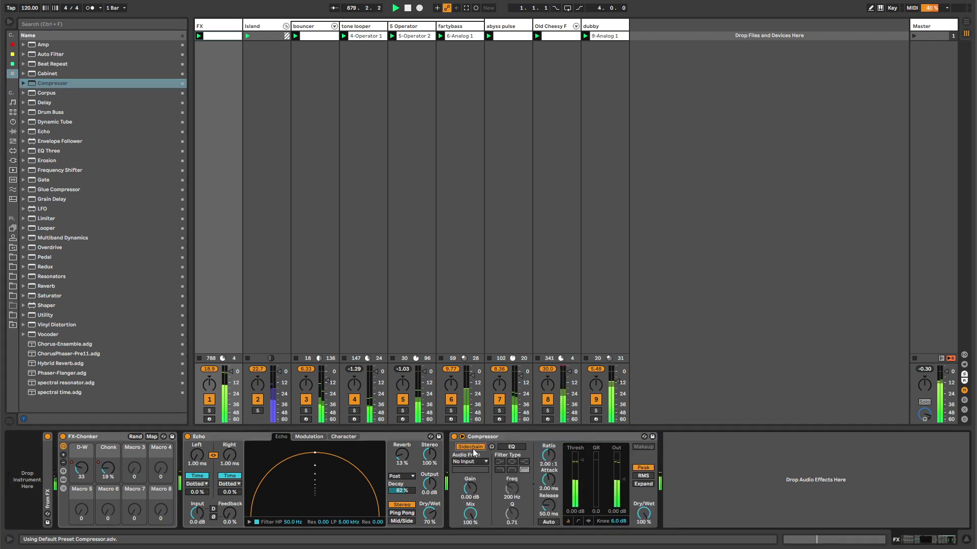
pyautogui.click(473, 461)
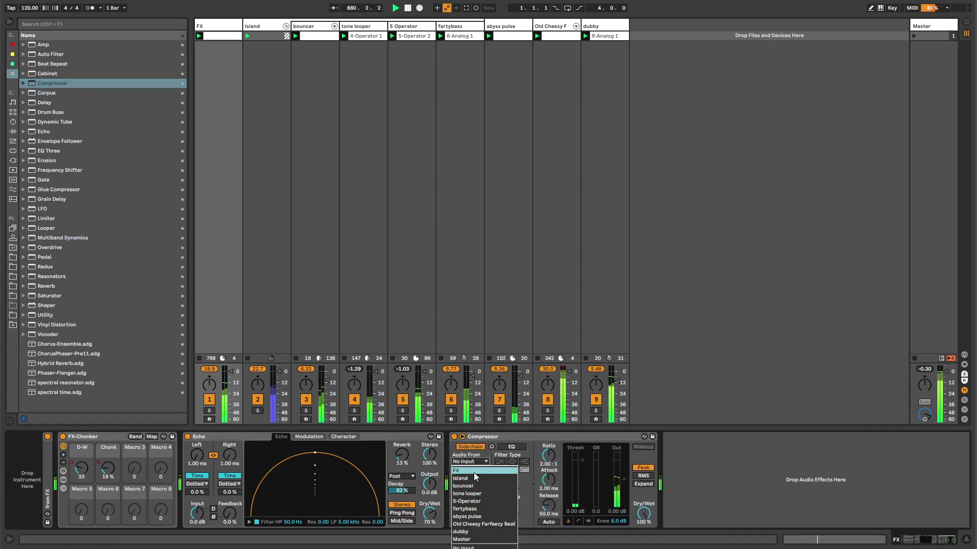
pyautogui.click(474, 472)
pyautogui.moveTo(473, 490); pyautogui.dragTo(527, 263)
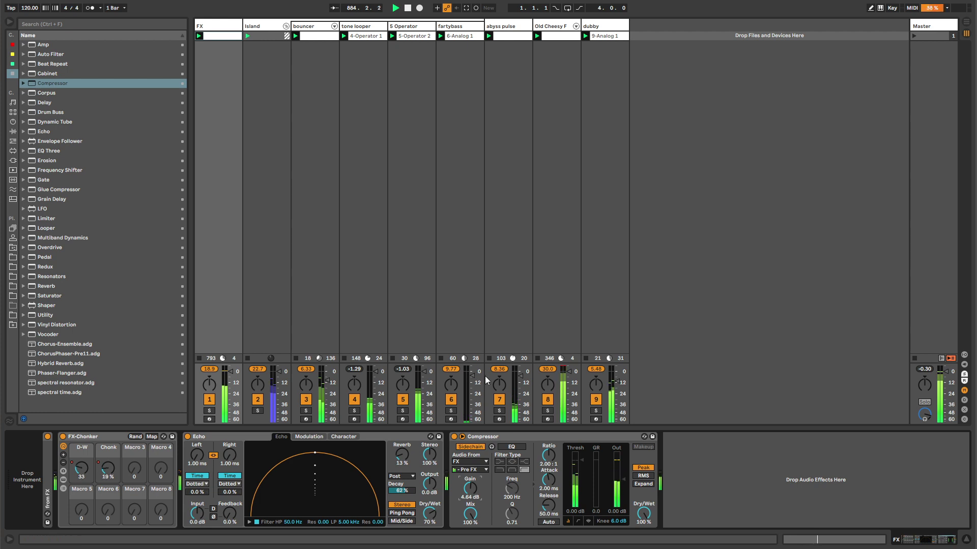
# Step: Switch the FX Compressor's sidechain source to fartybass, Post FX, with 19.6 dB gain and a -4.64 dB threshold
pyautogui.click(469, 462)
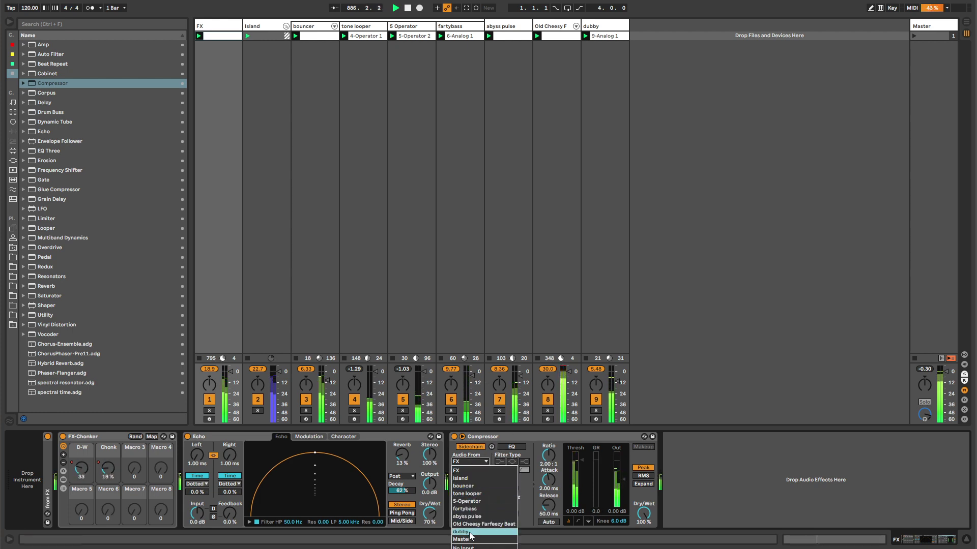
pyautogui.click(474, 509)
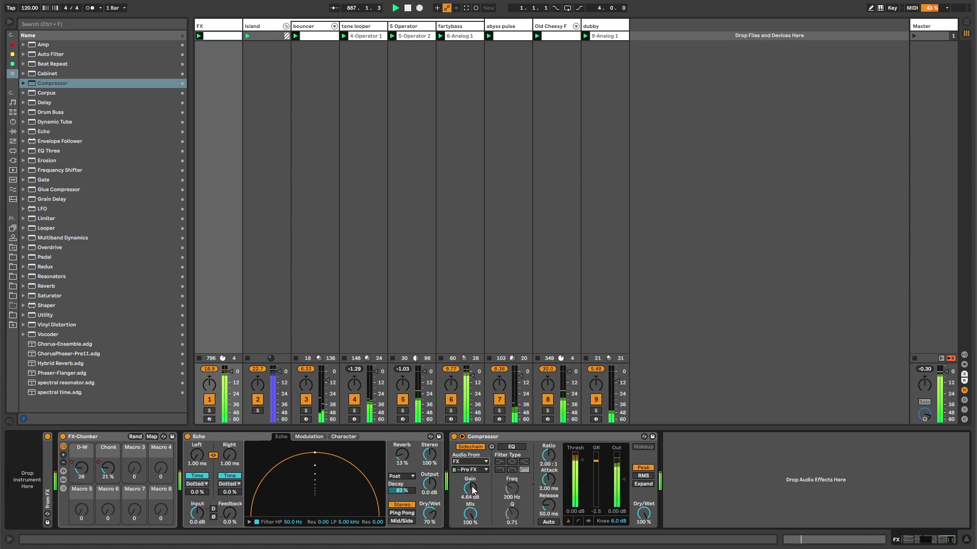
pyautogui.moveTo(470, 489)
pyautogui.mouseDown()
pyautogui.moveTo(471, 471)
pyautogui.moveTo(470, 490)
pyautogui.mouseUp()
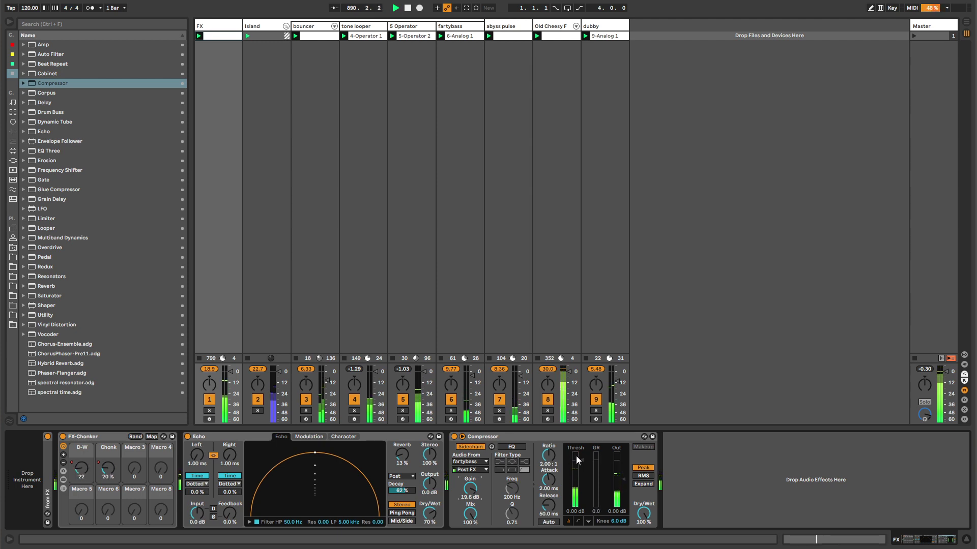
pyautogui.moveTo(575, 478); pyautogui.dragTo(575, 484)
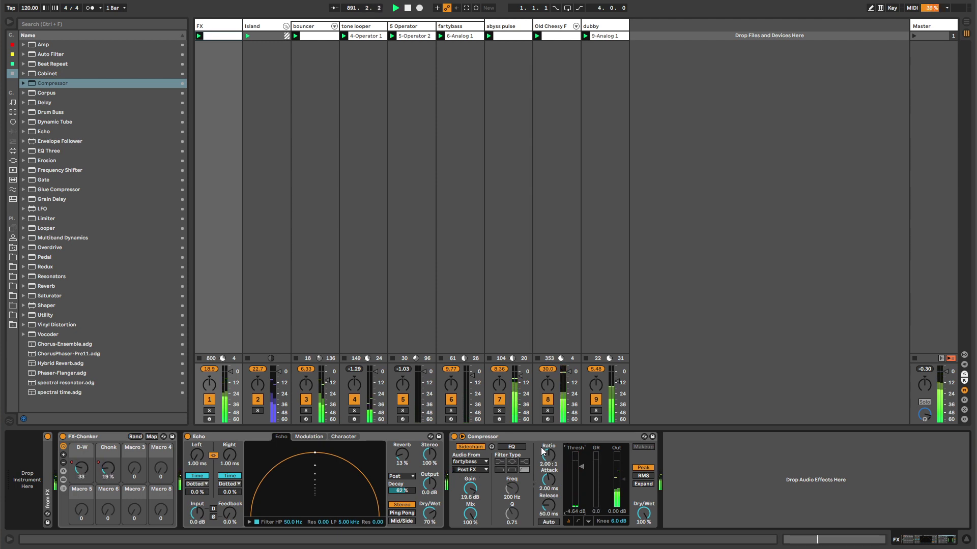
# Step: Raise the Compressor's ratio to 7.68:1, copy the device onto the fartybass track and set that copy's threshold to -1.34 dB
pyautogui.moveTo(543, 452); pyautogui.dragTo(457, 98)
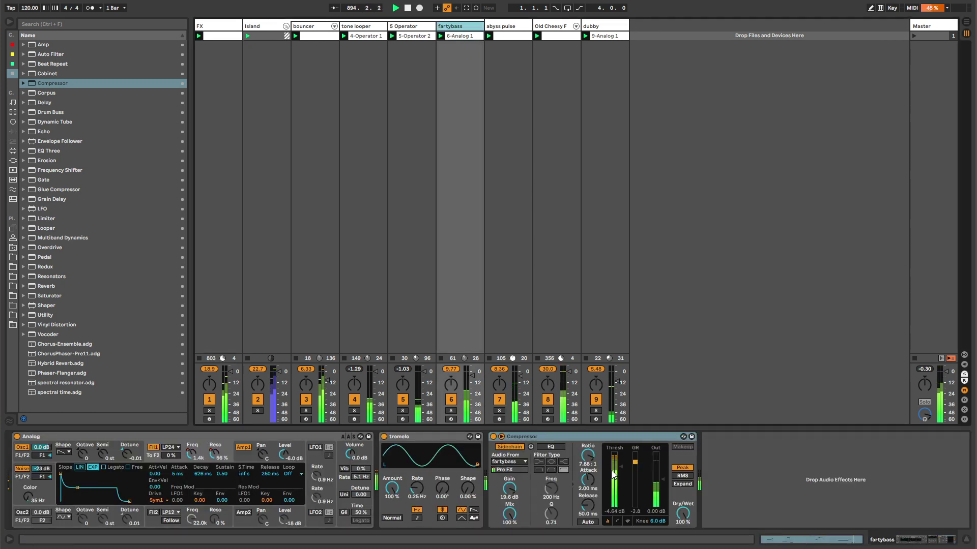
pyautogui.moveTo(620, 466); pyautogui.dragTo(620, 462)
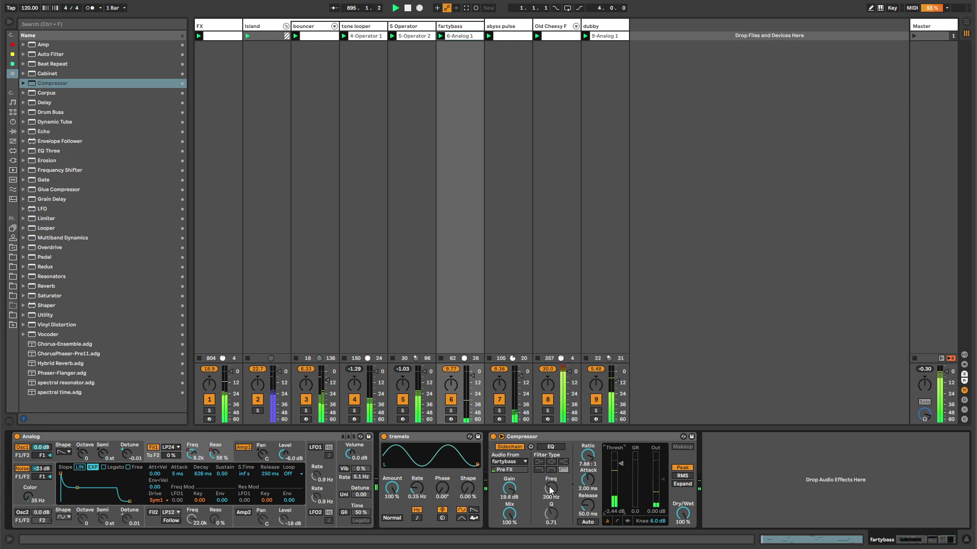
pyautogui.click(509, 487)
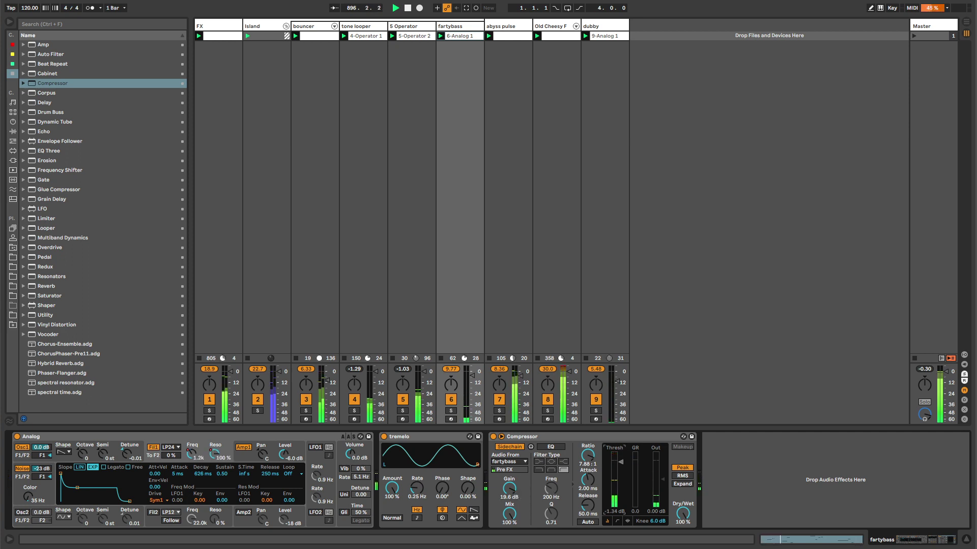
pyautogui.moveTo(621, 466); pyautogui.dragTo(621, 463)
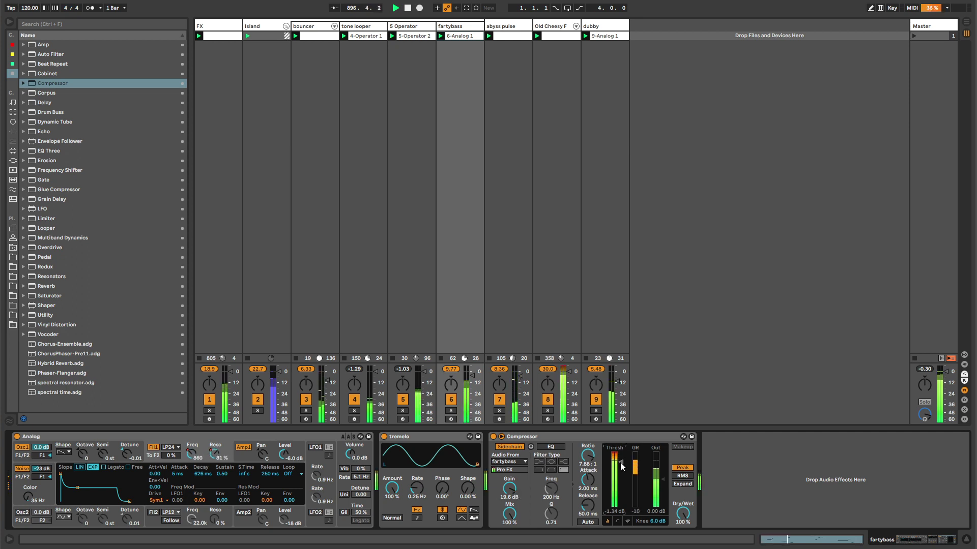
# Step: Insert a new MIDI track after dubby and load Operator on it
pyautogui.click(599, 27)
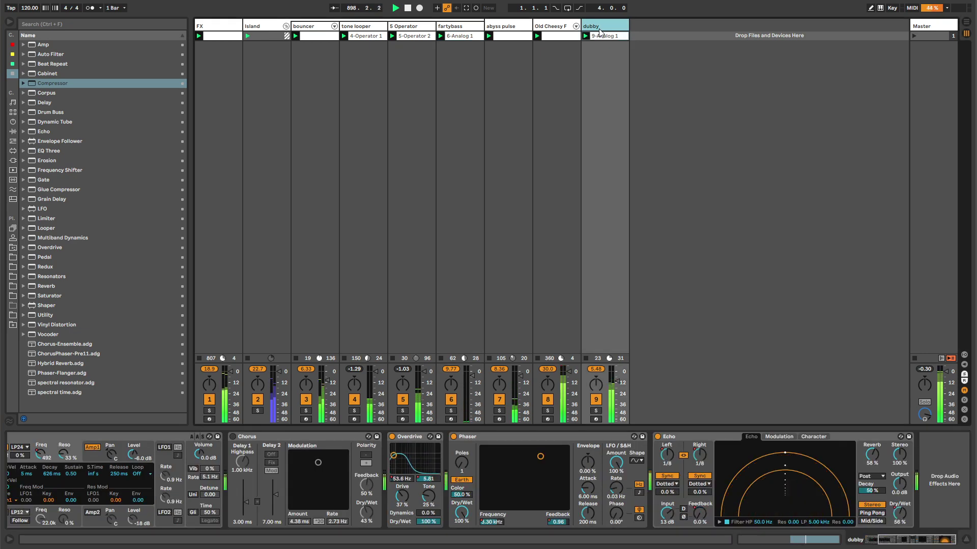
pyautogui.hotkey('ctrl', 'shift', 't')
pyautogui.hotkey('ctrl', 'f')
pyautogui.write('operator')
pyautogui.press('Down')
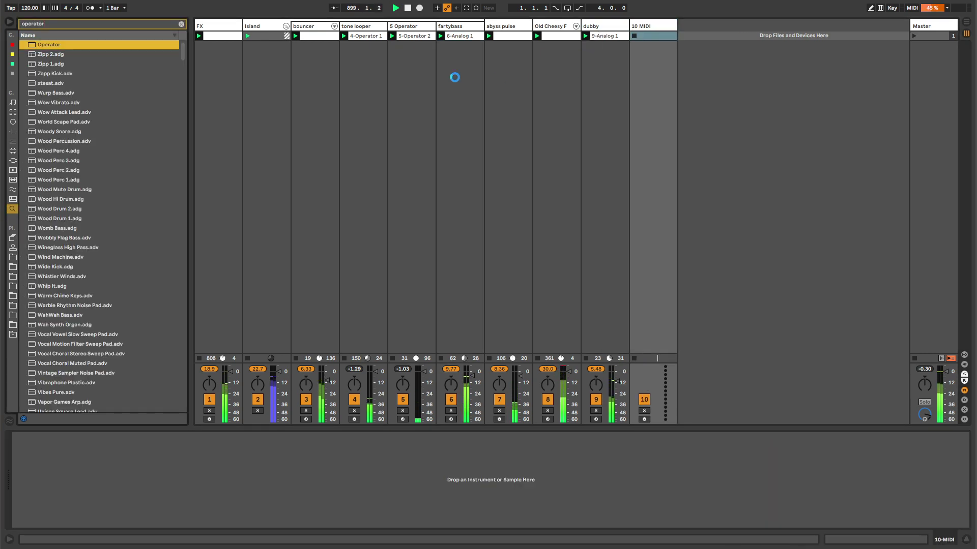
pyautogui.press('Return')
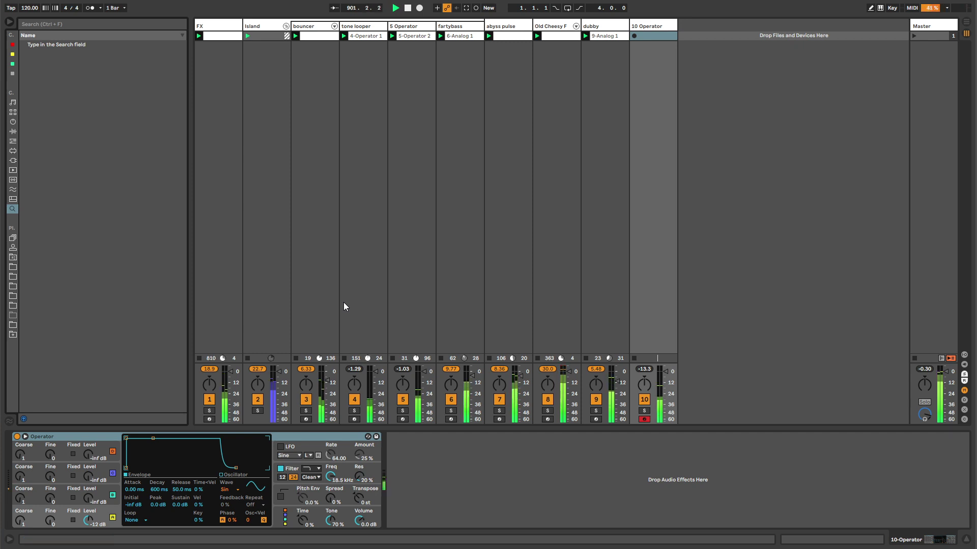
# Step: Set Operator's envelope attack to 327 ms and capture the played MIDI as a clip on the new track
pyautogui.moveTo(126, 442); pyautogui.dragTo(157, 439)
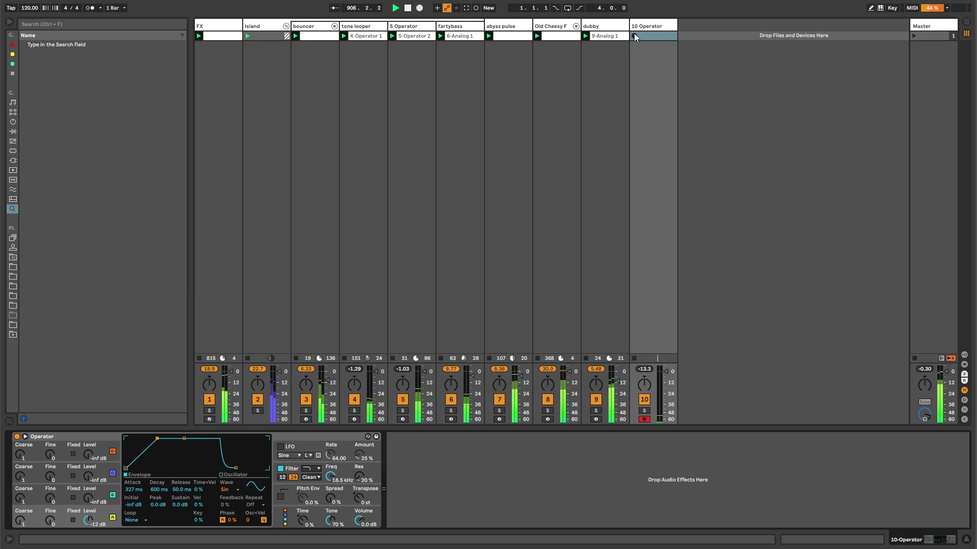
pyautogui.click(465, 9)
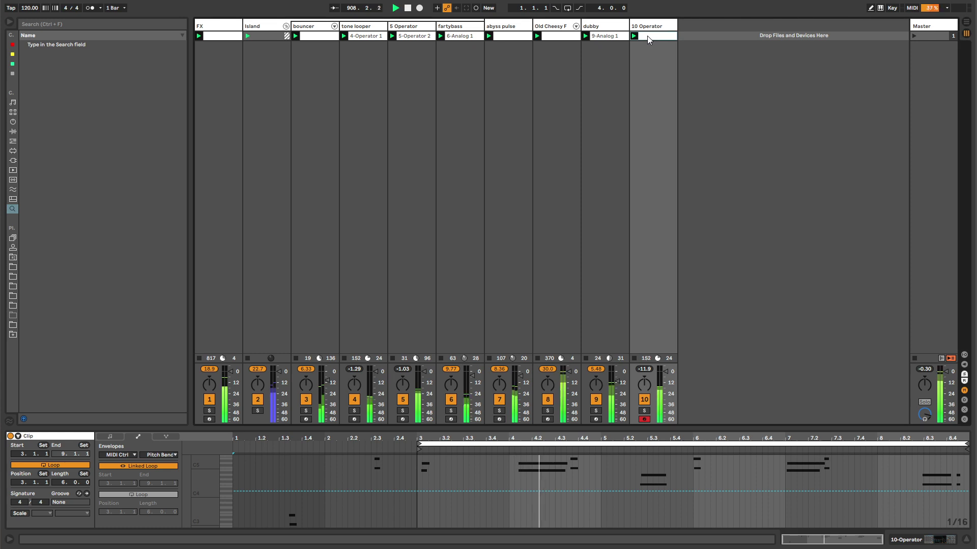
pyautogui.click(652, 26)
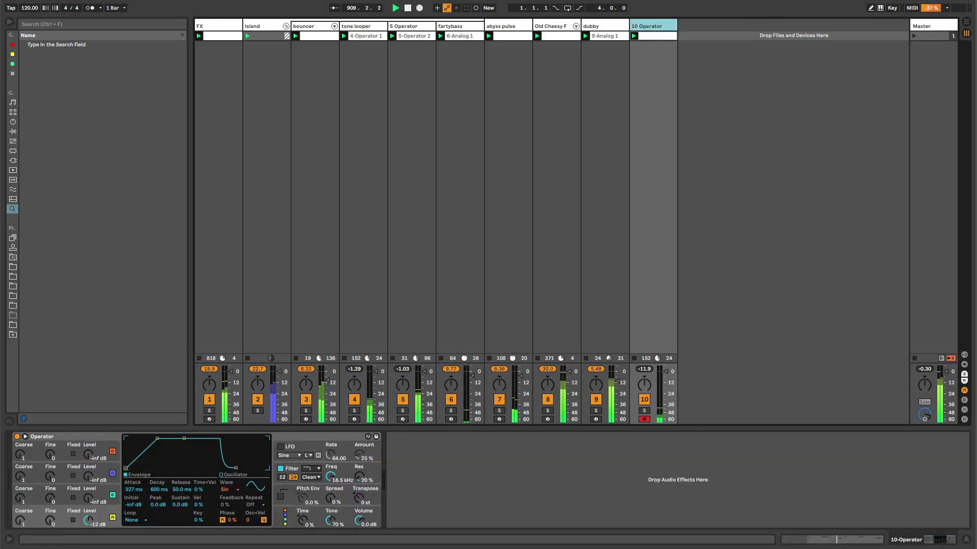
# Step: Browse to the audio effects collection and raise the fartybass Compressor's ratio to 10.5:1
pyautogui.click(12, 131)
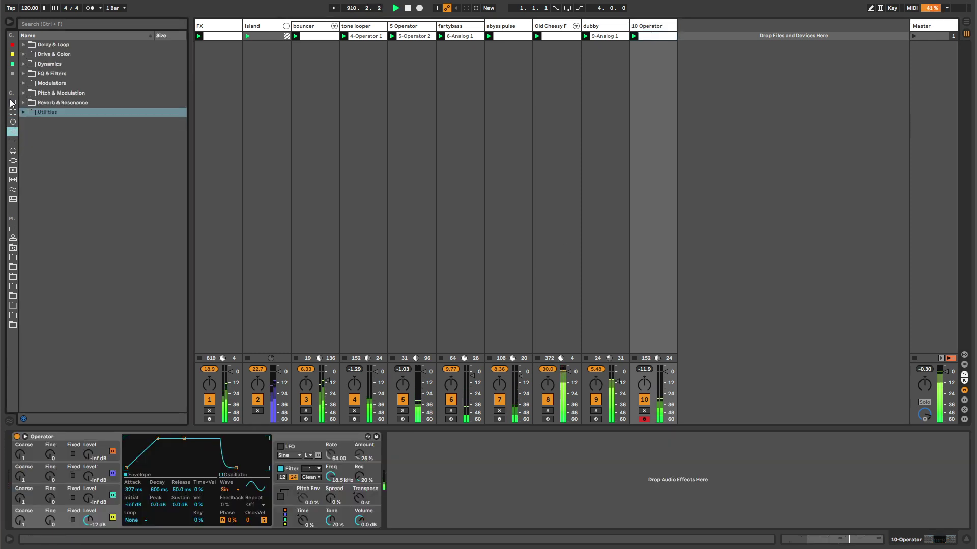
pyautogui.click(13, 73)
pyautogui.click(422, 25)
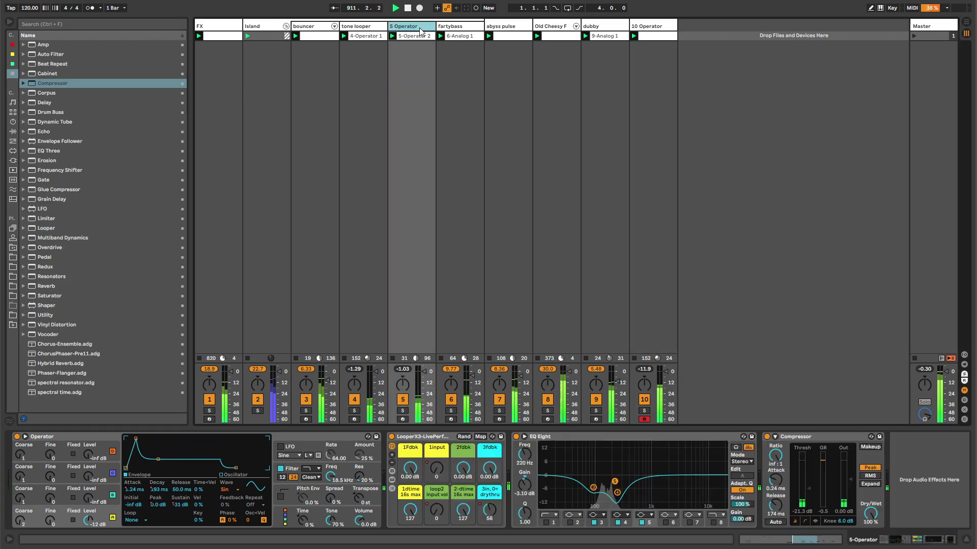
pyautogui.click(458, 26)
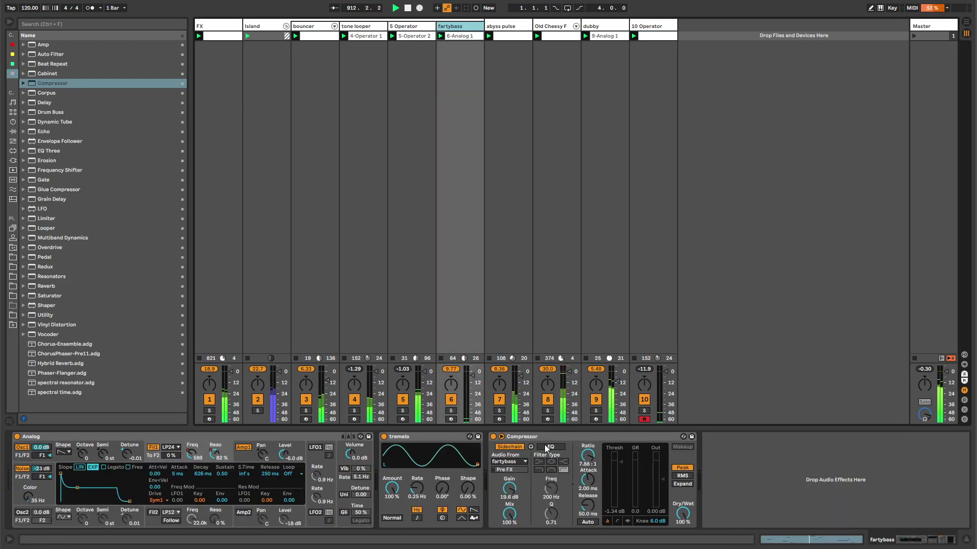
pyautogui.click(514, 230)
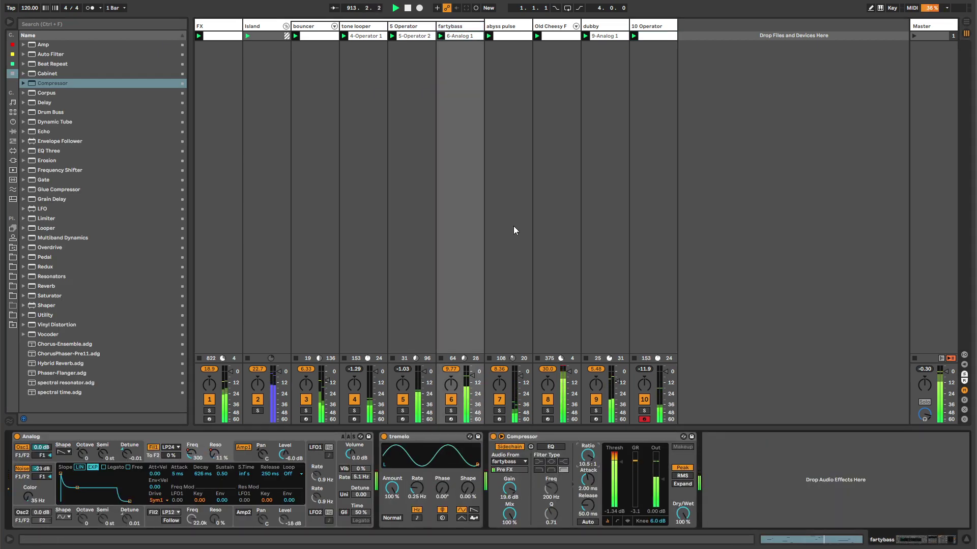
# Step: Ease the FX track's Compressor to a 3.82:1 ratio and a -1.70 dB threshold
pyautogui.click(219, 26)
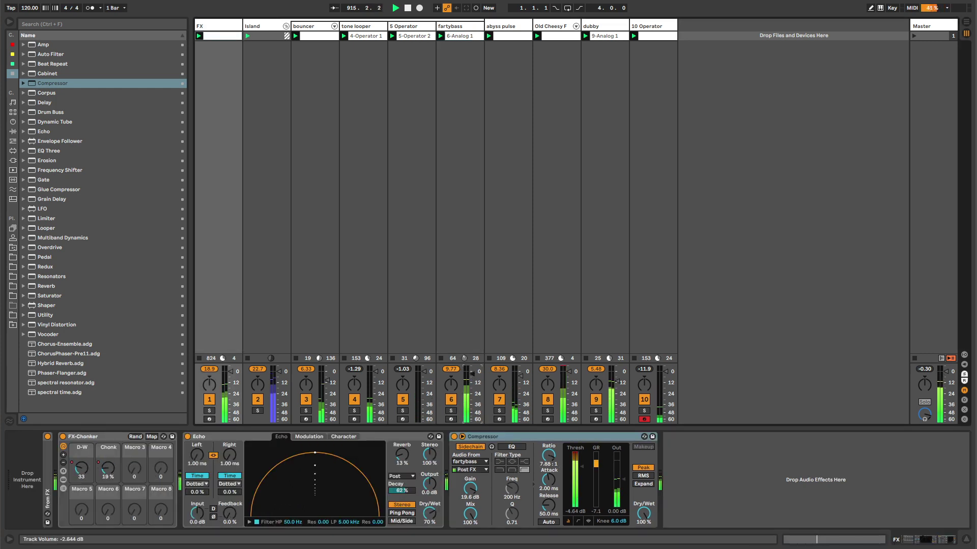
pyautogui.click(709, 477)
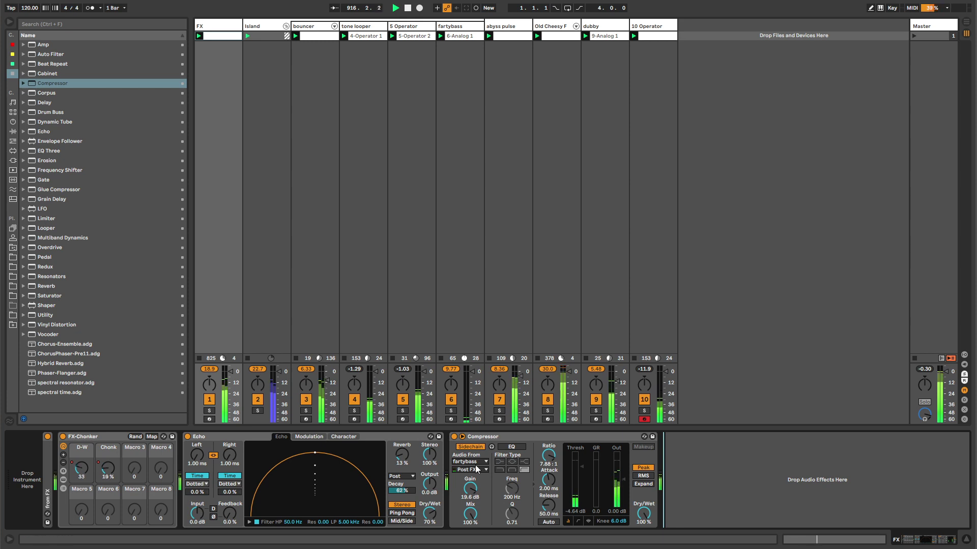
pyautogui.moveTo(549, 456); pyautogui.dragTo(576, 460)
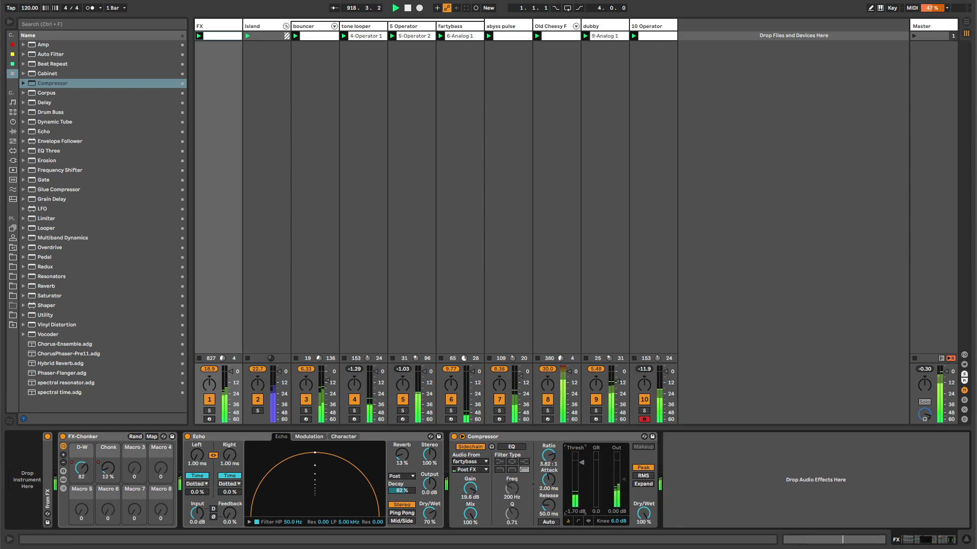
# Step: Add a default Limiter at the end of the Old Cheesy Farfeezy Beat track's device chain
pyautogui.click(536, 32)
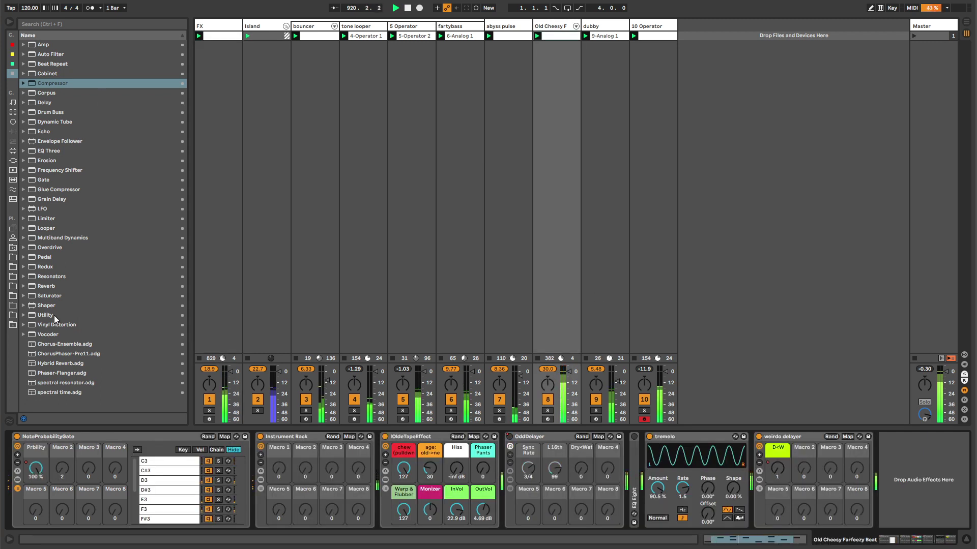
pyautogui.click(46, 218)
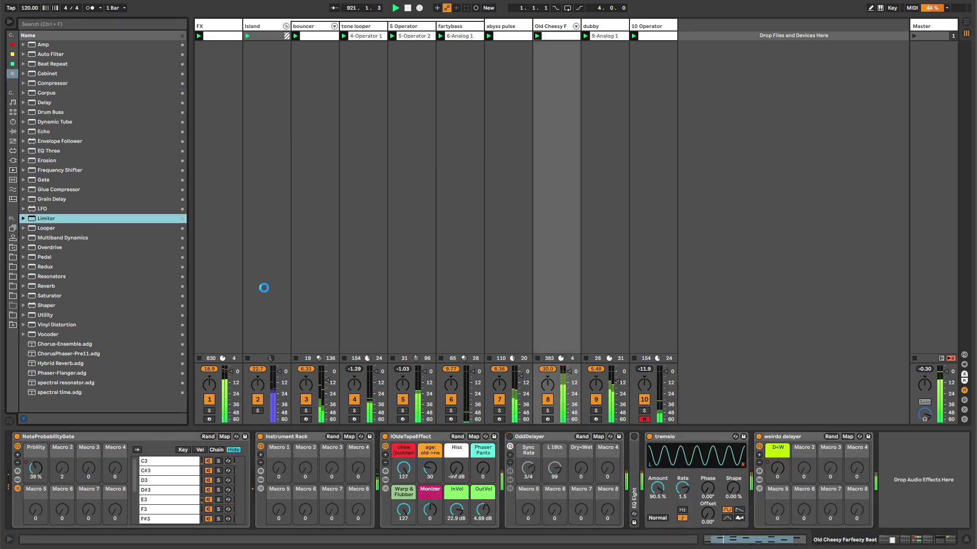
# Step: Enable the LFO of the Operator on track 10 and set its amount to 9.5% and its rate to 120.05
pyautogui.click(636, 26)
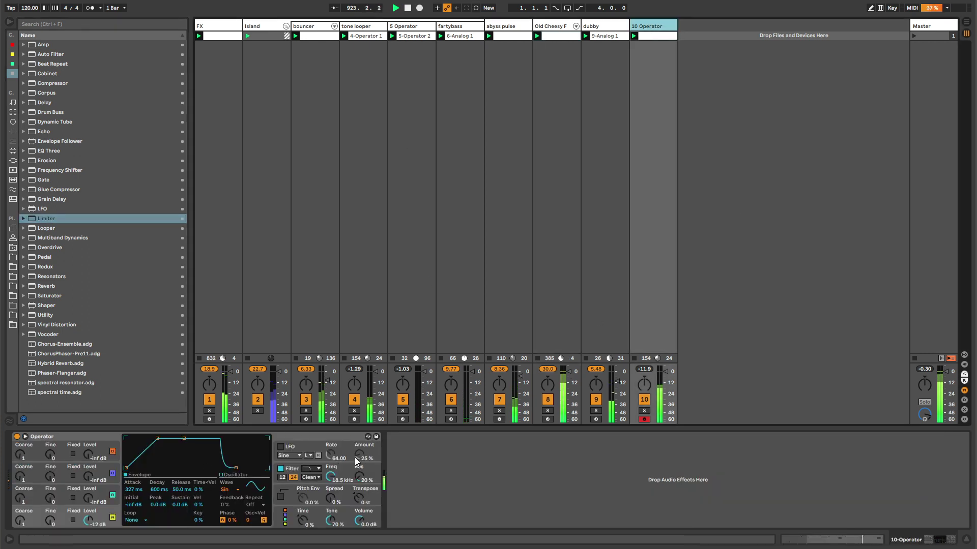
pyautogui.click(281, 447)
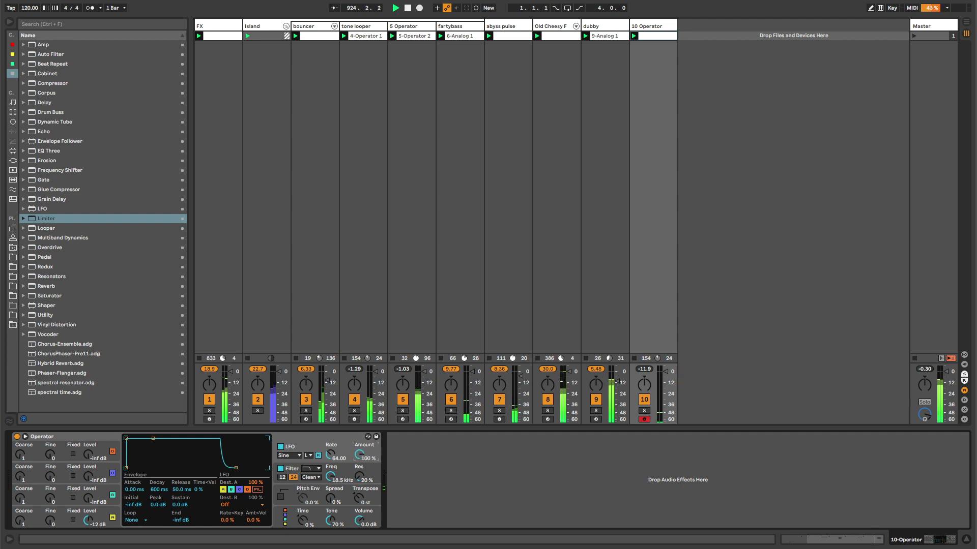
pyautogui.moveTo(359, 454); pyautogui.dragTo(359, 462)
pyautogui.moveTo(330, 454); pyautogui.dragTo(360, 511)
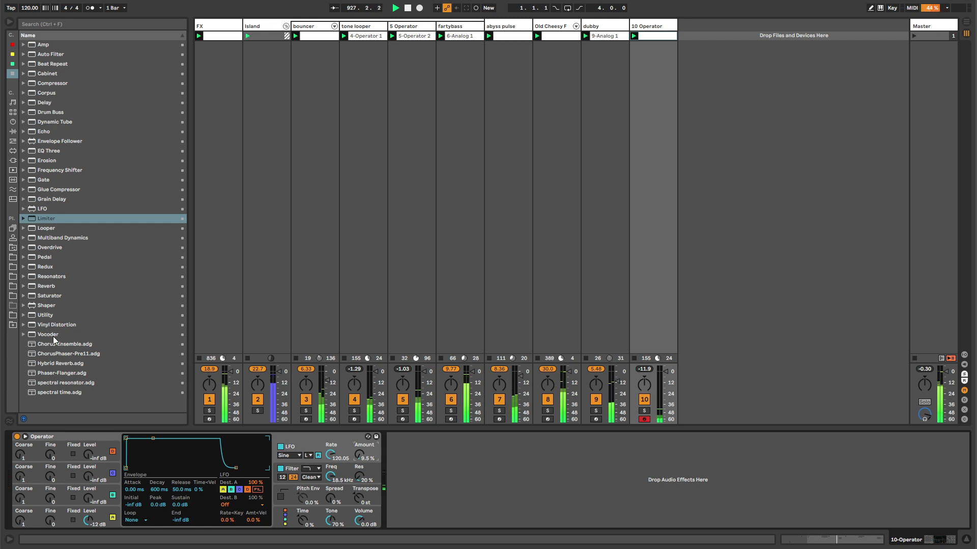
# Step: Add a Delay after the Operator on track 10 with an 87.7 ms time, 71% feedback and 28% Dry/Wet
pyautogui.moveTo(46, 102); pyautogui.dragTo(465, 472)
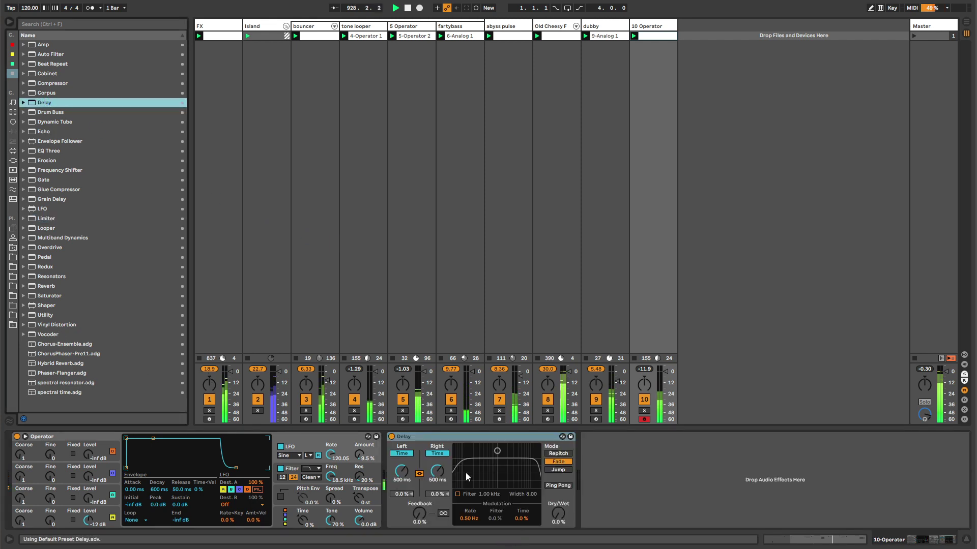
pyautogui.moveTo(401, 471); pyautogui.dragTo(401, 514)
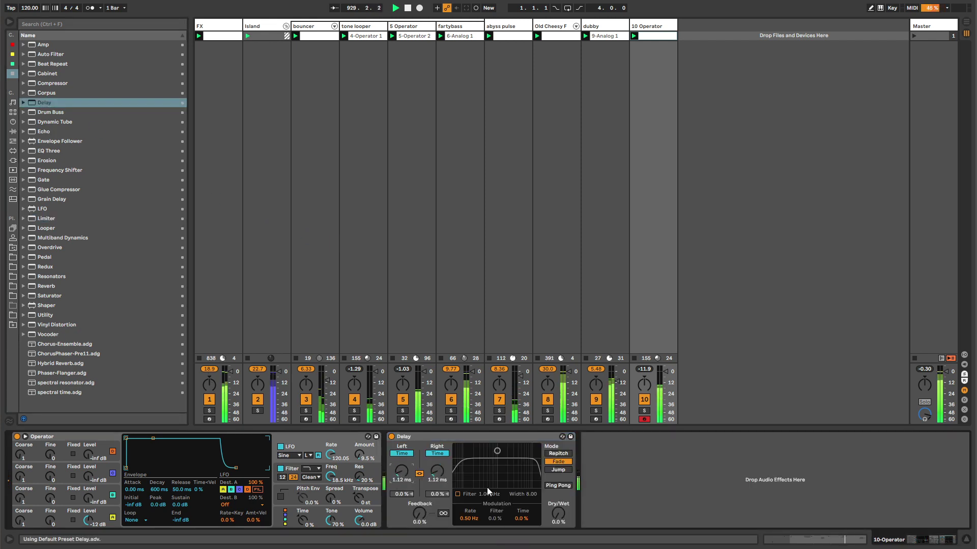
pyautogui.moveTo(557, 513); pyautogui.dragTo(558, 457)
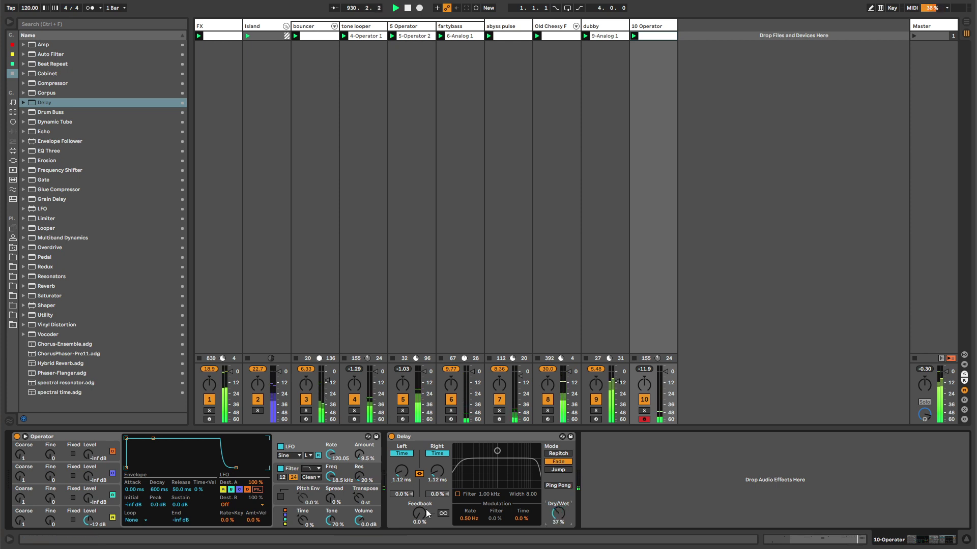
pyautogui.moveTo(427, 514); pyautogui.dragTo(401, 455)
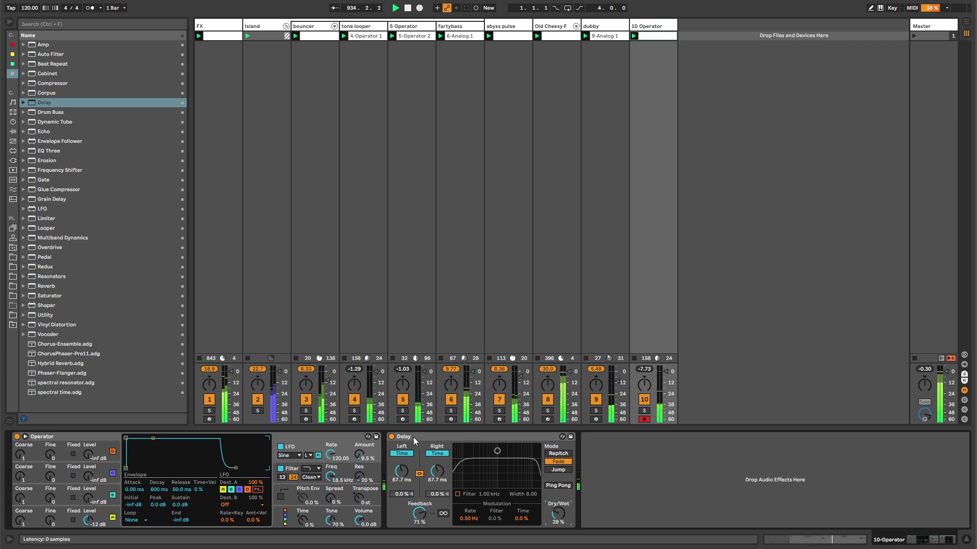
# Step: Copy the Delay to the end of the Old Cheesy Farfeezy Beat chain, unlink its channels and set 21.6 ms times and 28% Dry/Wet
pyautogui.click(560, 28)
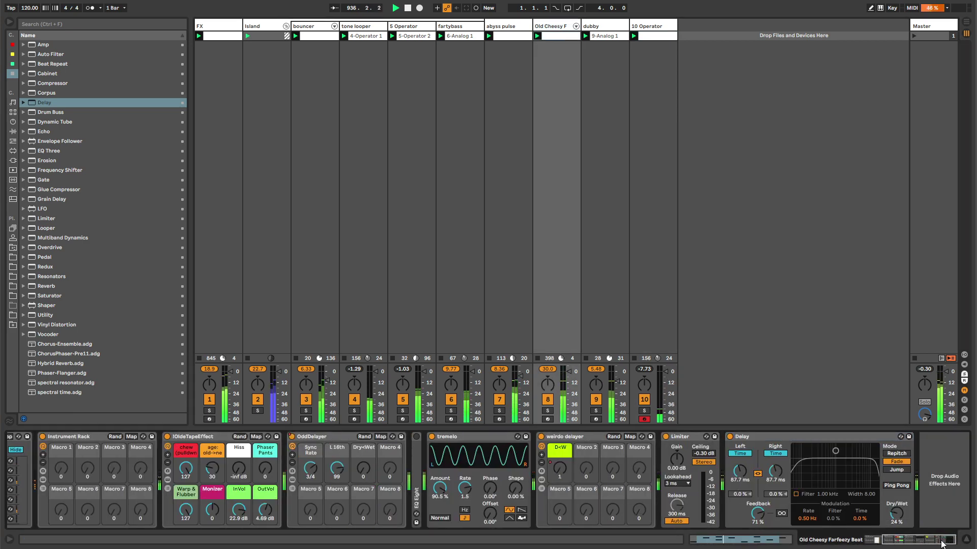
pyautogui.hscroll(2, 763, 484)
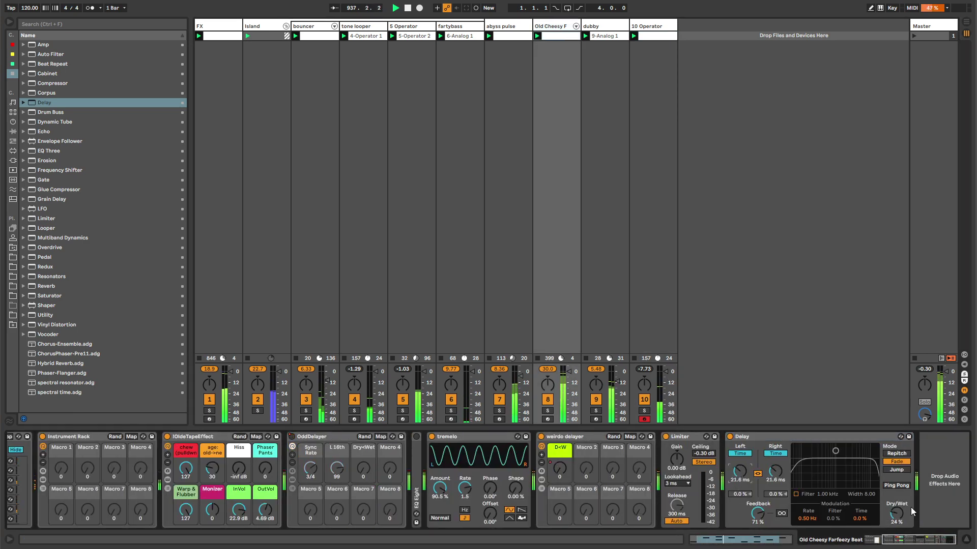
pyautogui.moveTo(896, 514); pyautogui.dragTo(896, 507)
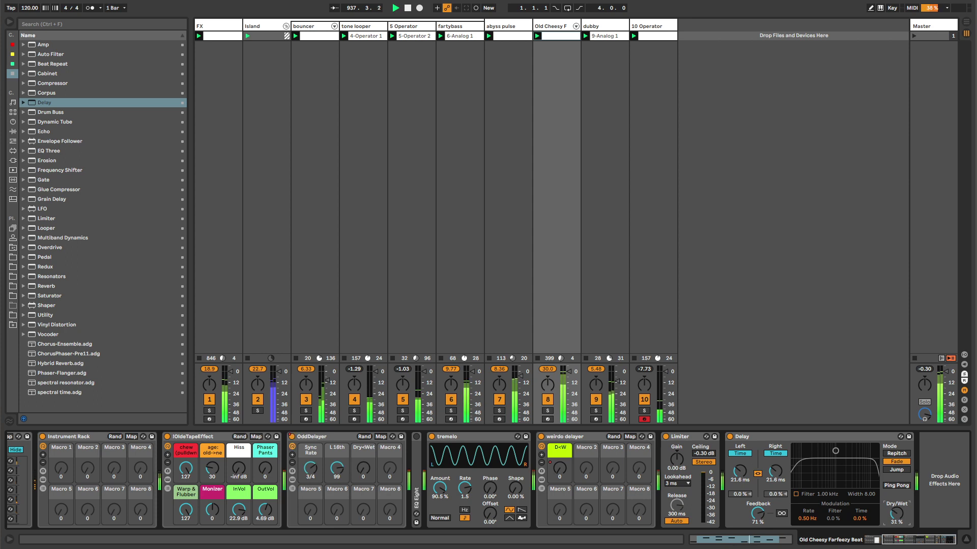
pyautogui.click(757, 474)
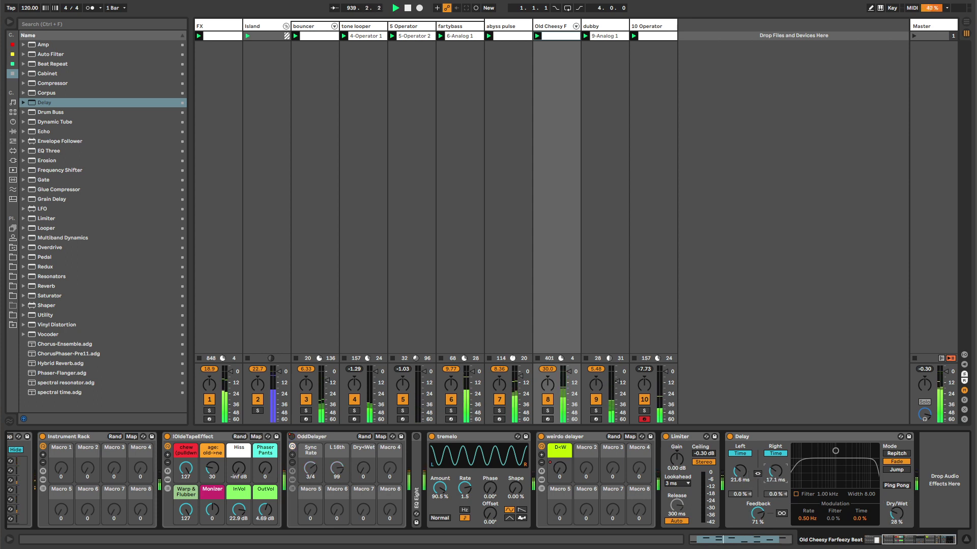
pyautogui.moveTo(775, 471); pyautogui.dragTo(775, 470)
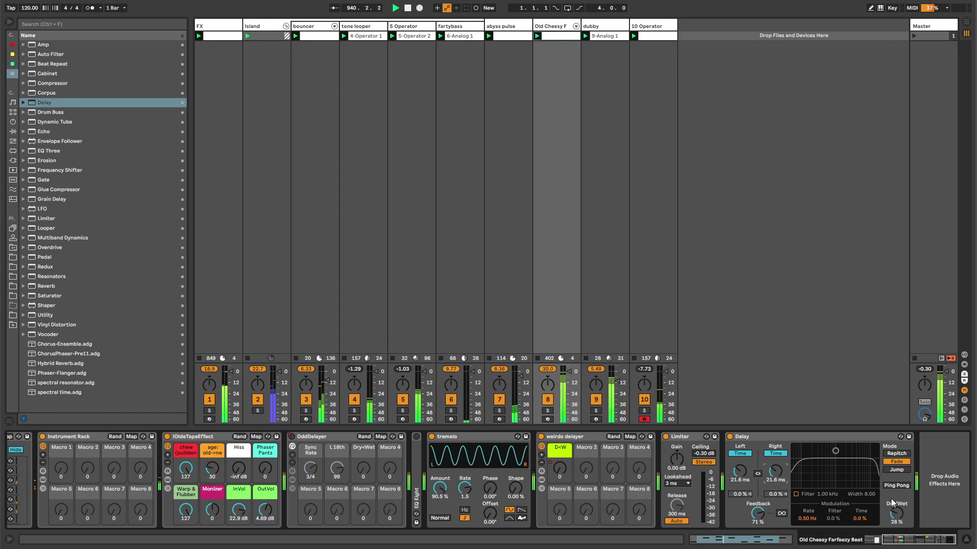
# Step: Set the Delay on the Old Cheesy Farfeezy Beat track to 31% feedback and 25% Dry/Wet
pyautogui.click(757, 509)
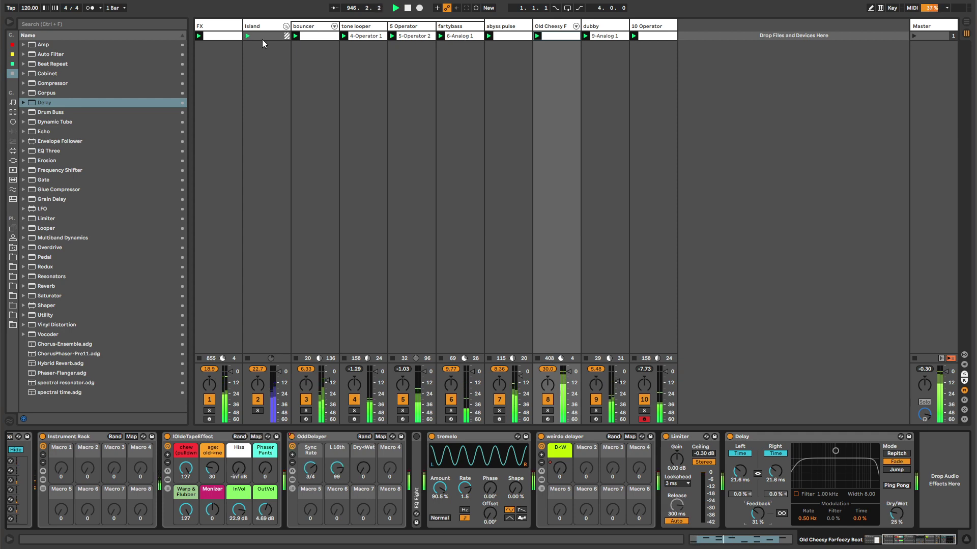
# Step: Add an EQ Eight at the end of the FX track's chain and make band 1 a low shelf boosted about 8 dB at 206 Hz
pyautogui.click(225, 28)
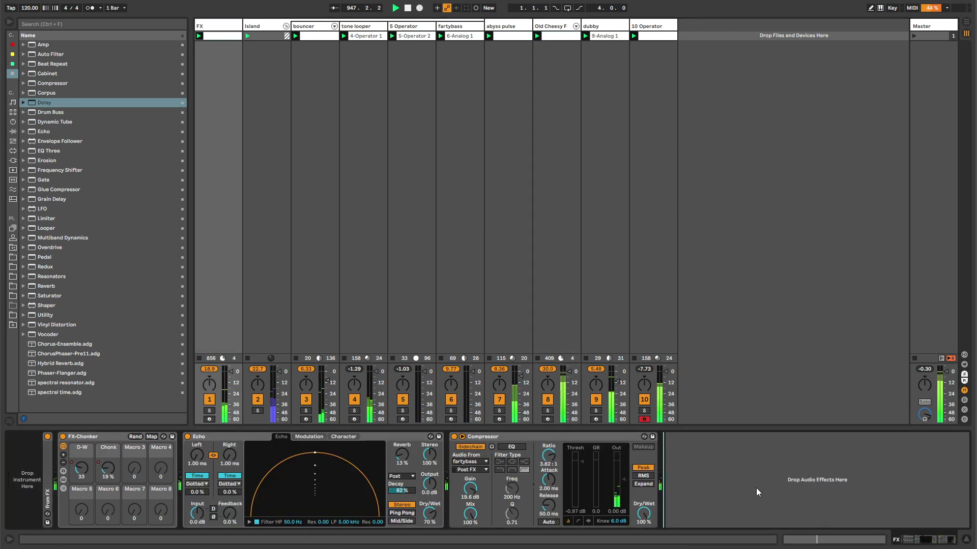
pyautogui.hotkey('ctrl', 'f')
pyautogui.write('eq eight')
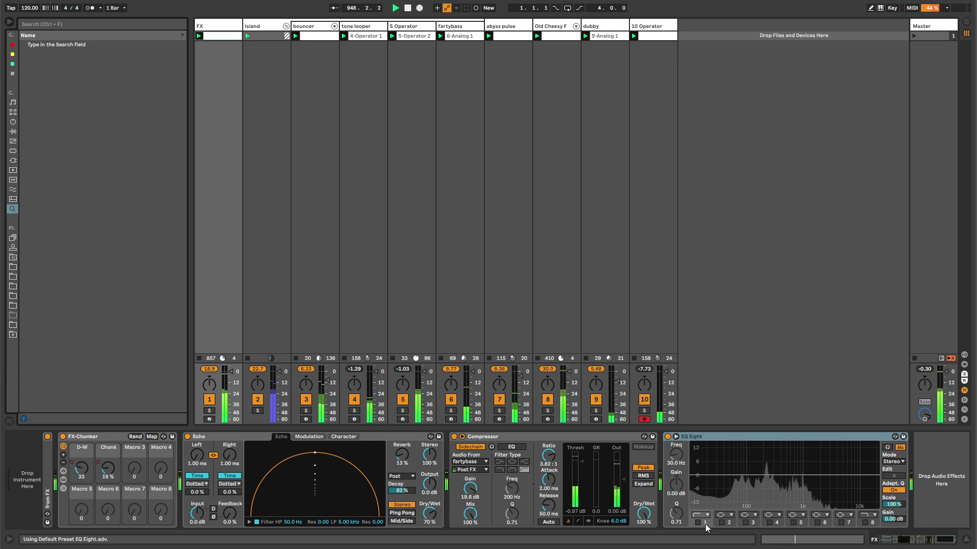
pyautogui.click(701, 515)
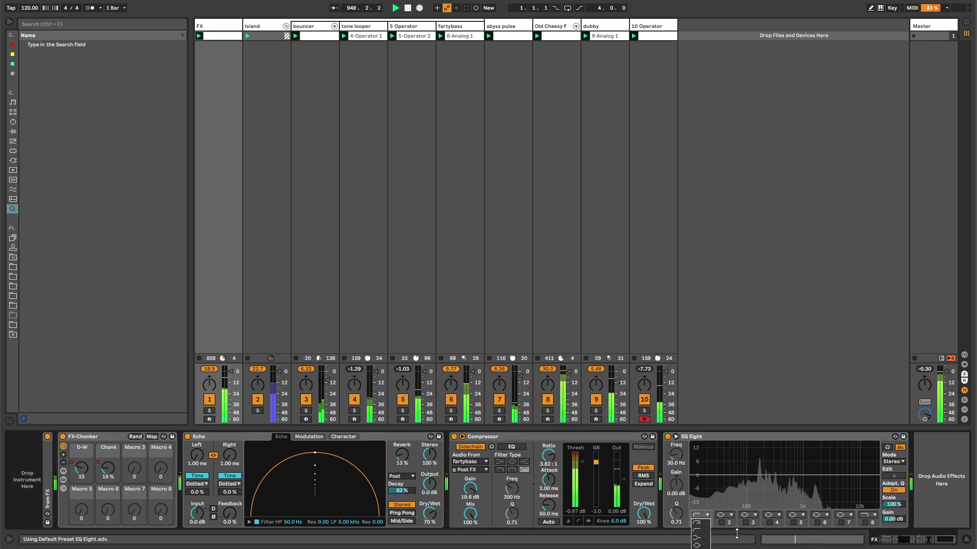
pyautogui.click(696, 538)
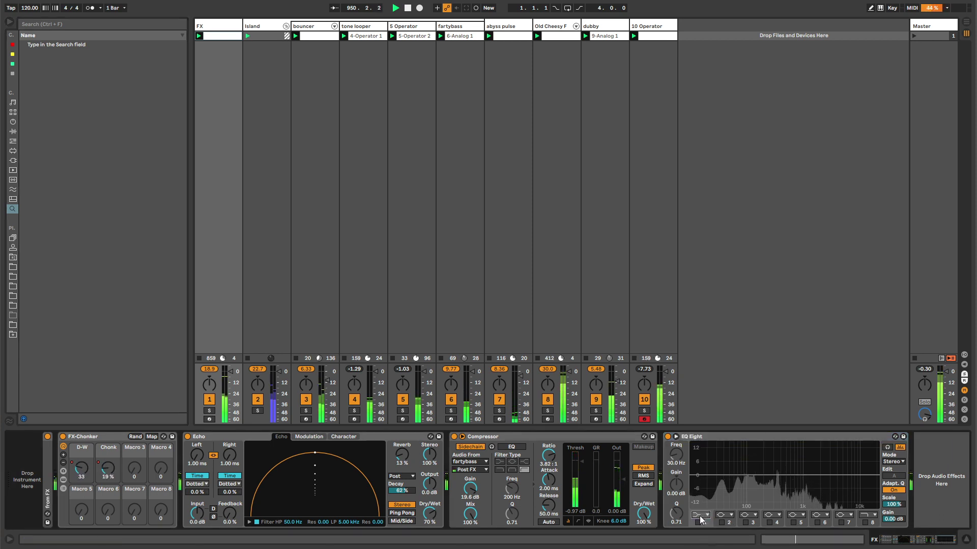
pyautogui.moveTo(717, 477); pyautogui.dragTo(765, 457)
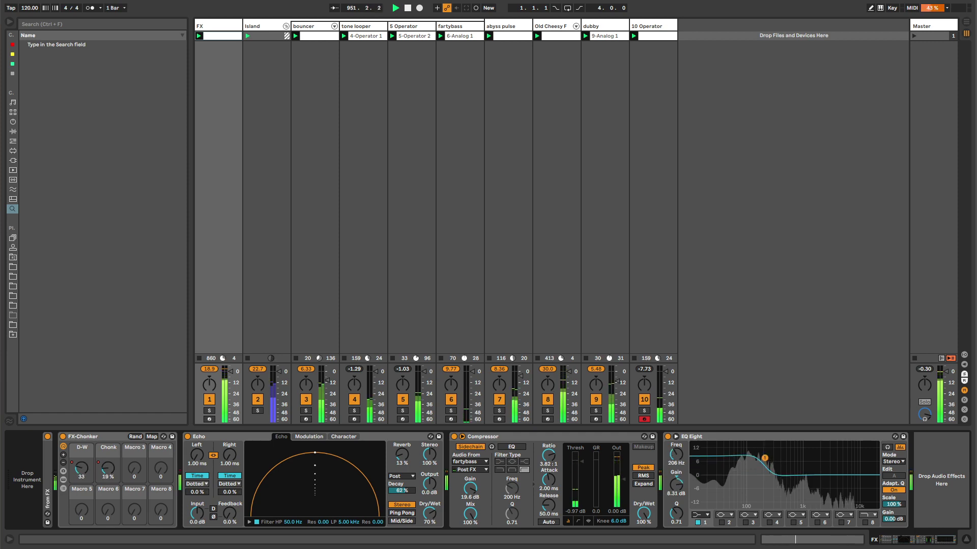
# Step: Shift the low shelf of the FX track's EQ Eight to a lower frequency with less boost
pyautogui.click(655, 28)
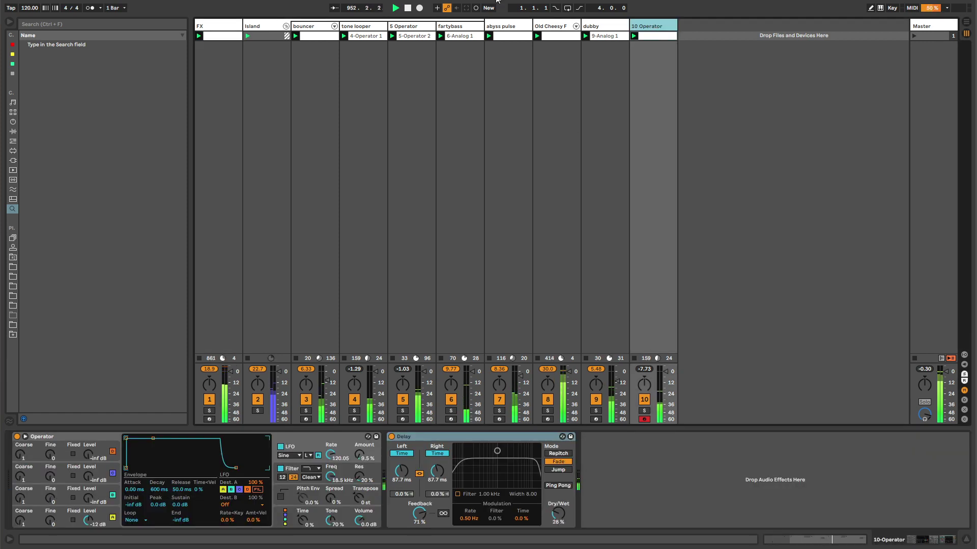
pyautogui.click(232, 28)
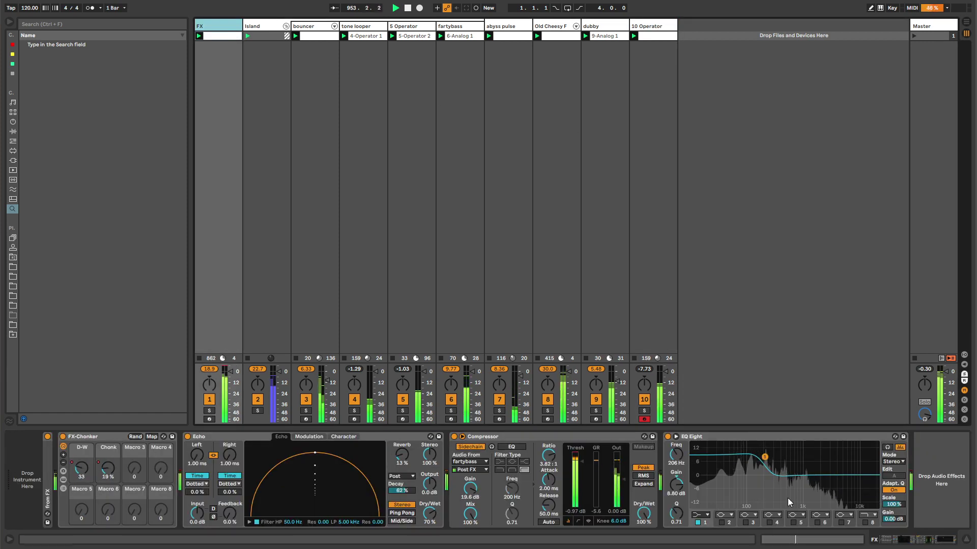
pyautogui.moveTo(764, 457); pyautogui.dragTo(740, 463)
# Step: Rename track 10 to "fluty"
pyautogui.click(655, 28)
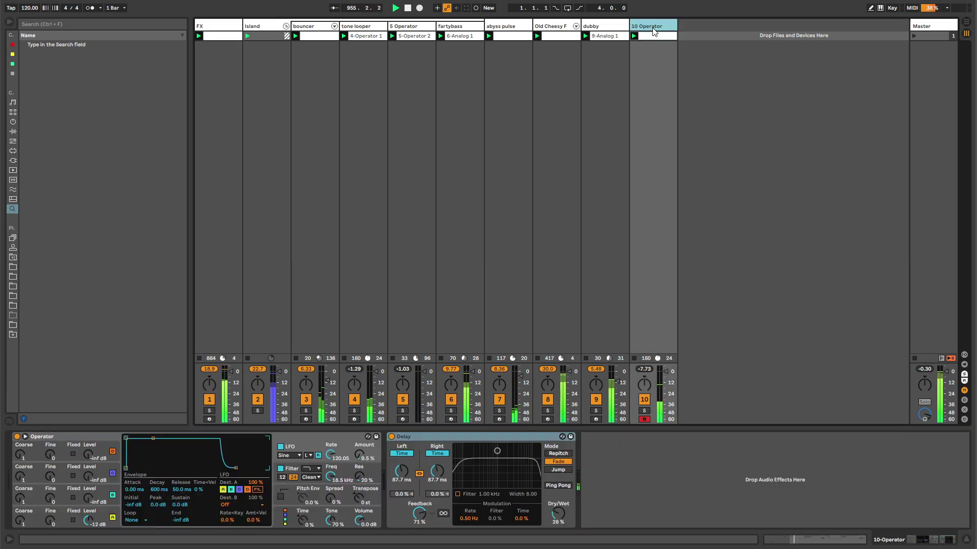
pyautogui.click(648, 35)
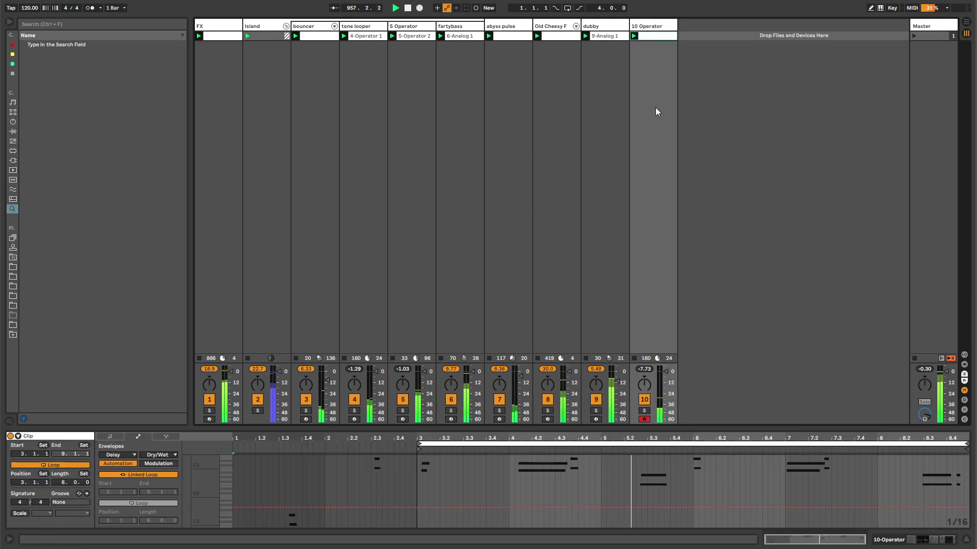
pyautogui.click(658, 29)
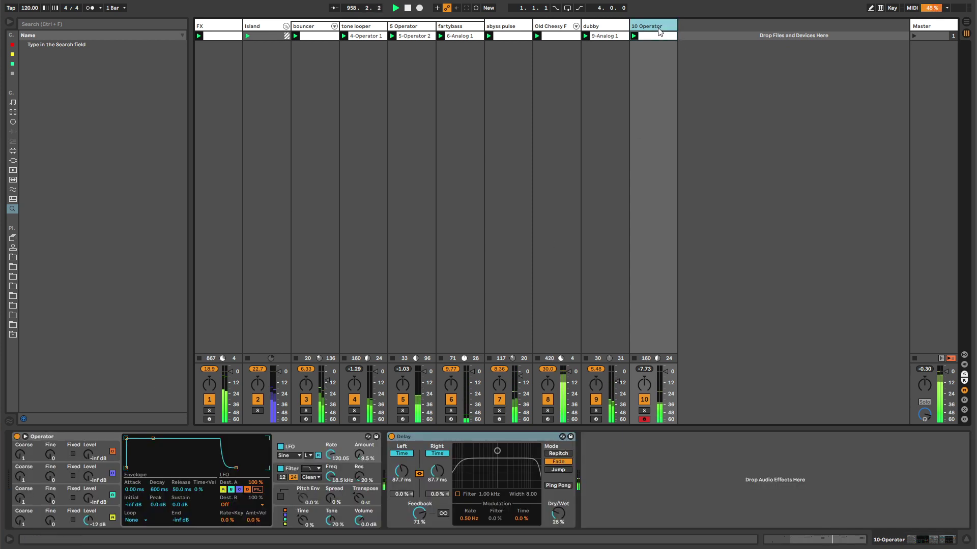
pyautogui.hotkey('ctrl', 'r')
pyautogui.write('f')
pyautogui.press('Return')
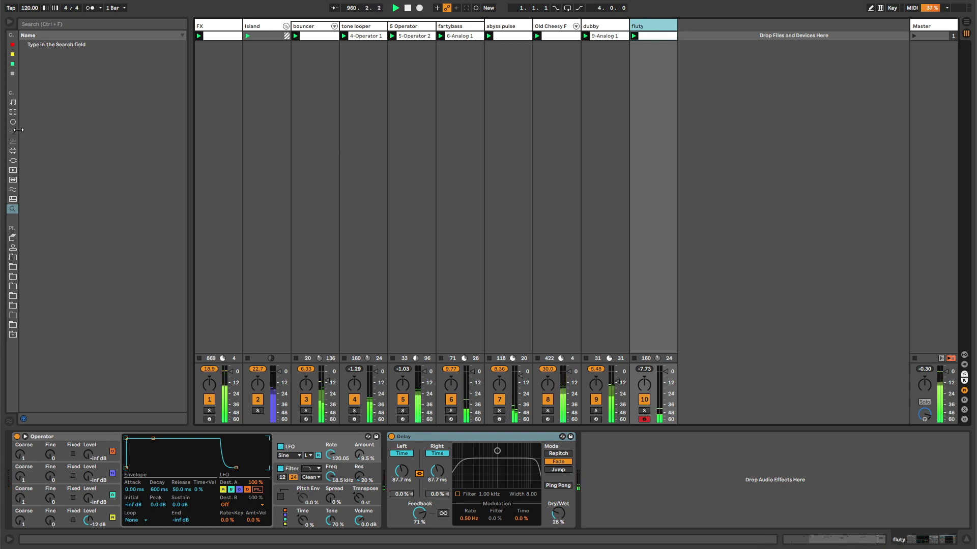
# Step: Add the NoteProbabilityGate rack before the Operator on the fluty track
pyautogui.click(688, 483)
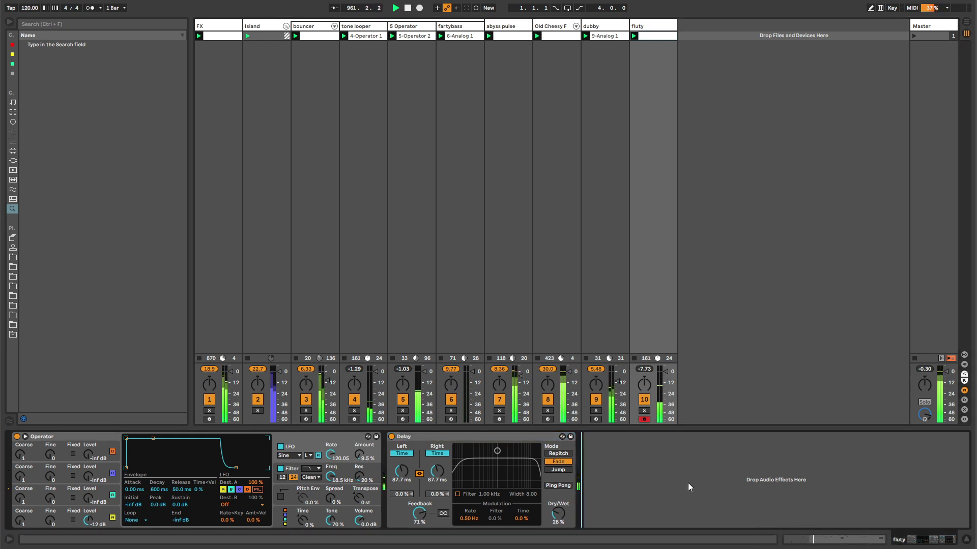
pyautogui.hotkey('ctrl', 'f')
pyautogui.write('note proba')
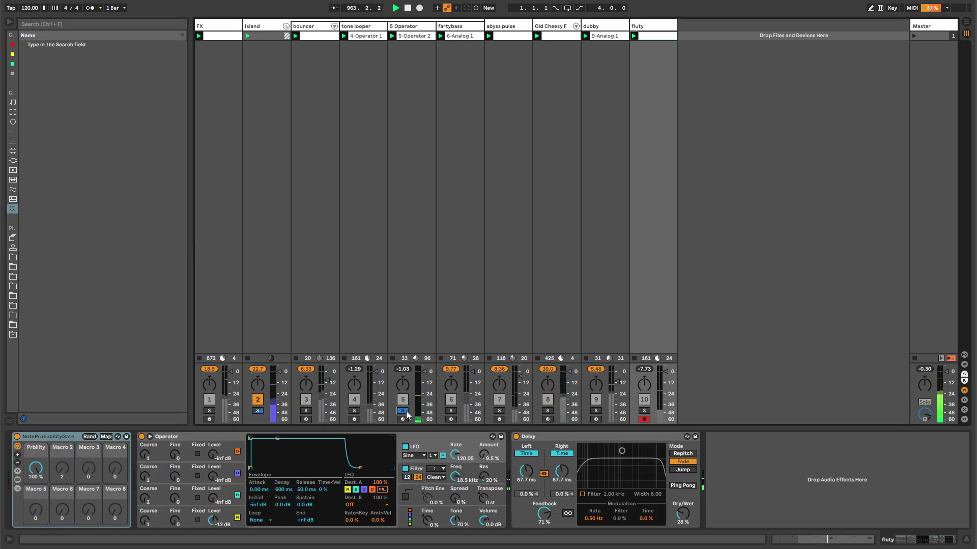
# Step: With abyss pulse, FX and fartybass soloed, flatten the crackle texture automation peak around bar 3 of the abyss pulse clip, then clear the solos
pyautogui.click(450, 411)
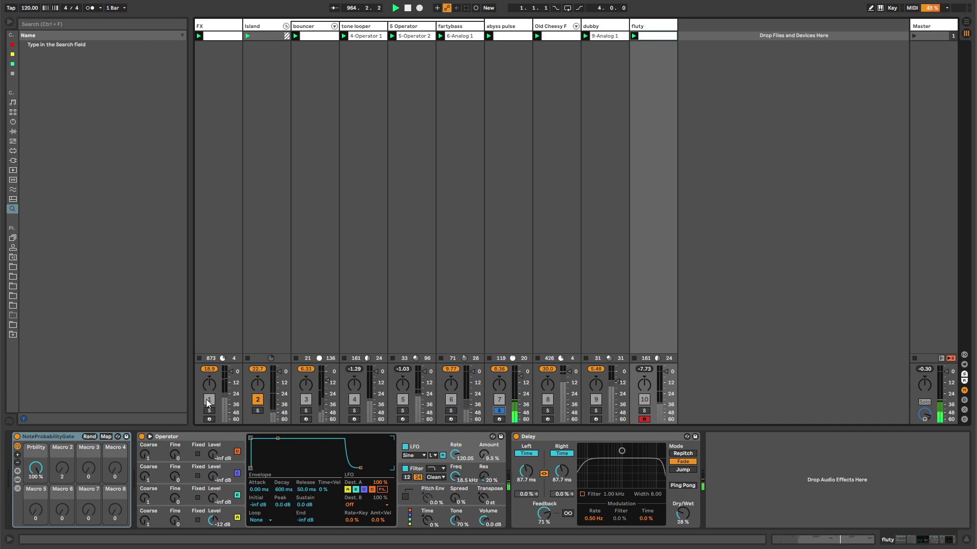
pyautogui.keyDown('ctrl'); pyautogui.click(499, 410); pyautogui.keyUp('ctrl')
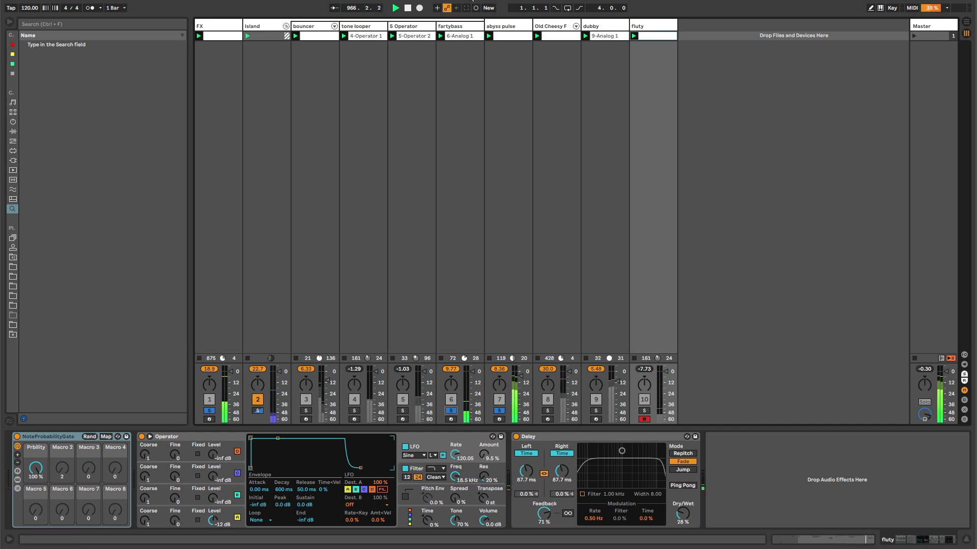
pyautogui.click(501, 26)
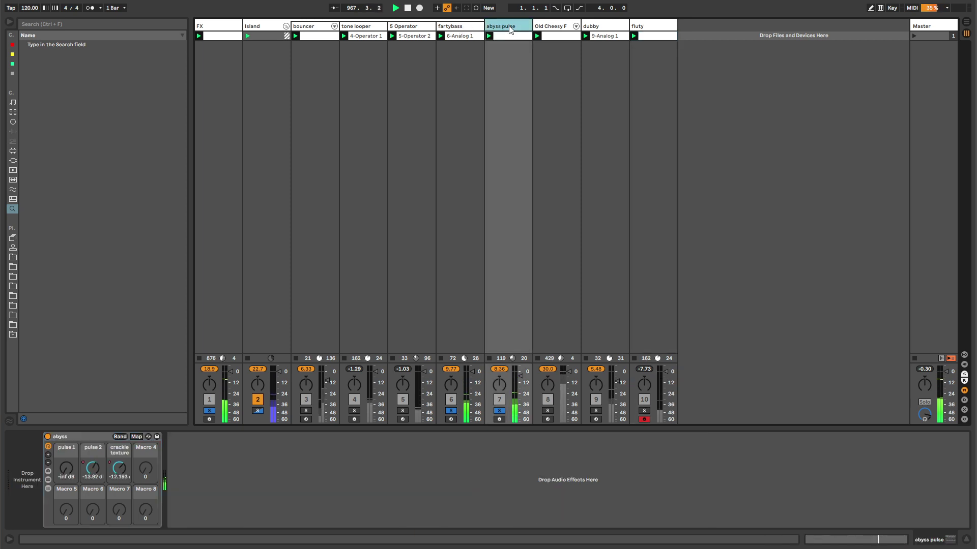
pyautogui.rightClick(120, 475)
pyautogui.click(142, 476)
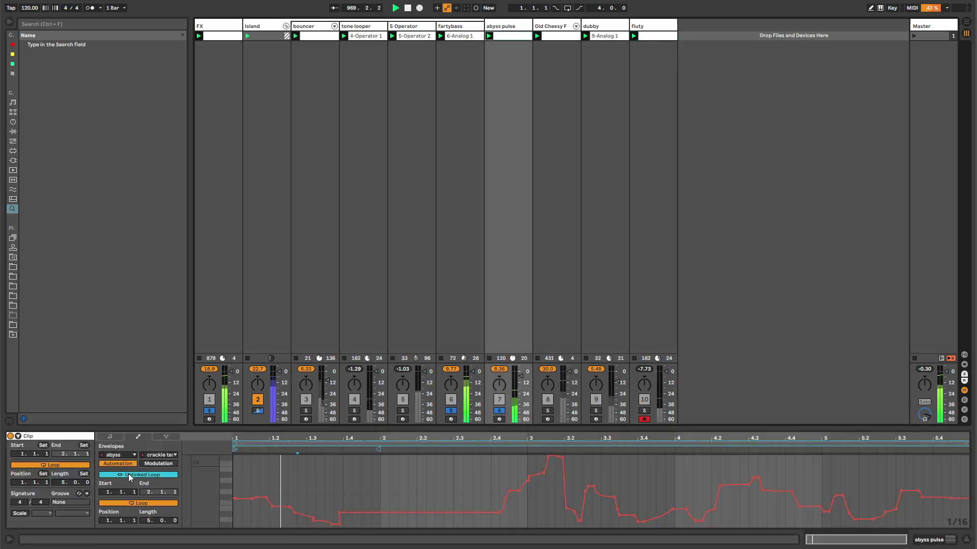
pyautogui.moveTo(512, 508); pyautogui.dragTo(628, 506)
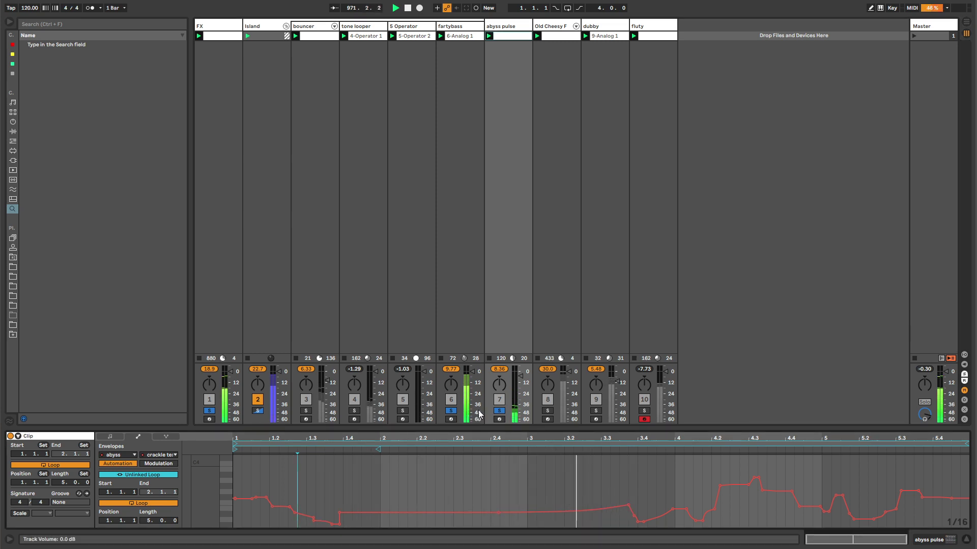
pyautogui.click(501, 411)
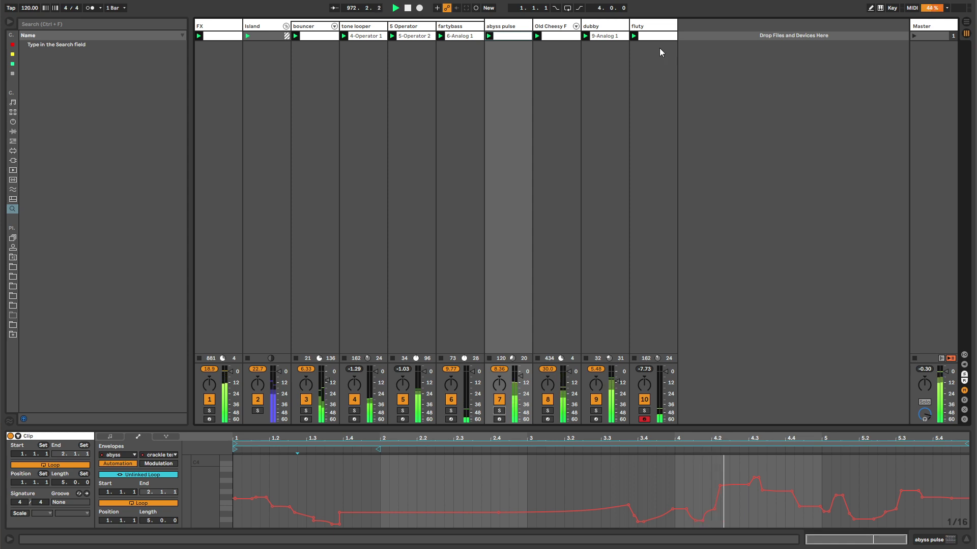
# Step: Audition the FX, Island, fartybass, 5 Operator, bouncer and tone looper tracks together by soloing them
pyautogui.click(451, 411)
pyautogui.click(257, 411)
pyautogui.click(209, 411)
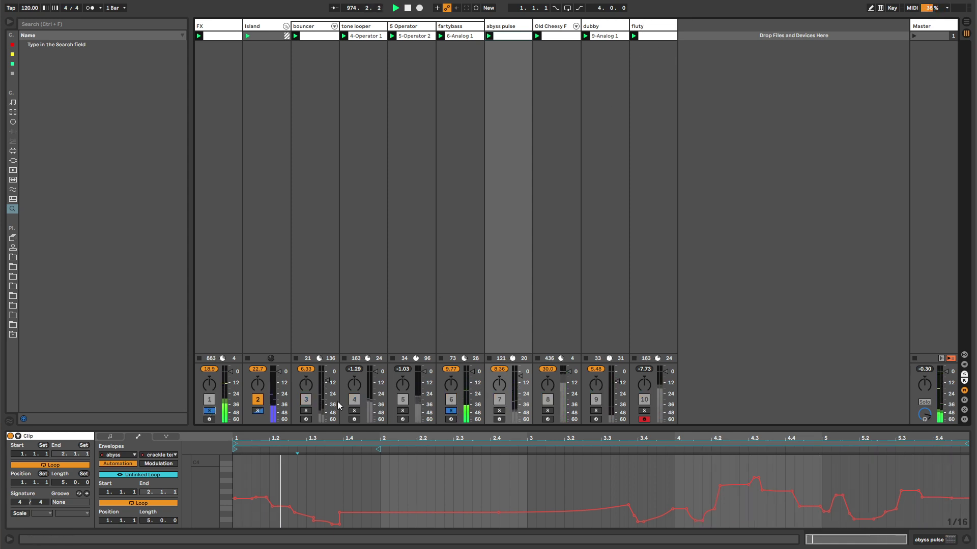
pyautogui.click(402, 412)
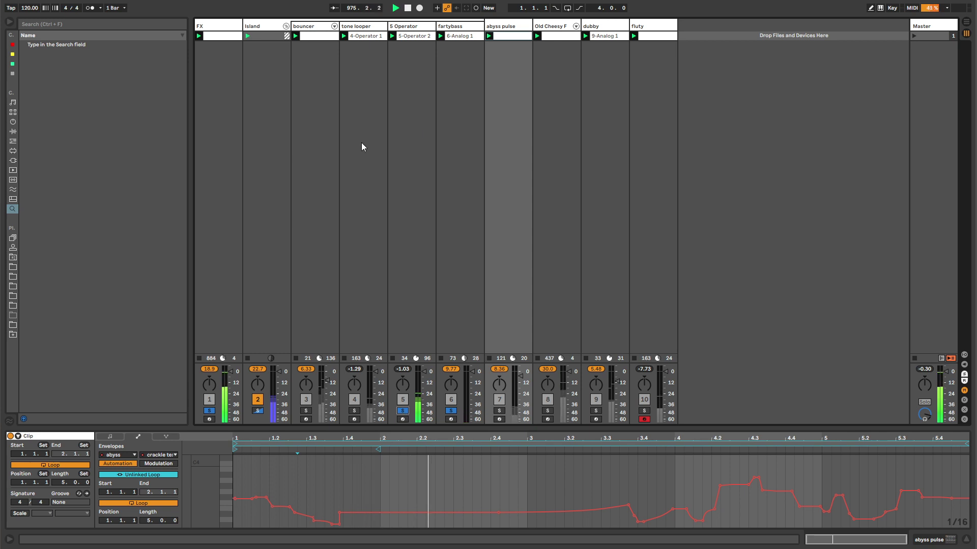
pyautogui.click(306, 411)
pyautogui.click(354, 411)
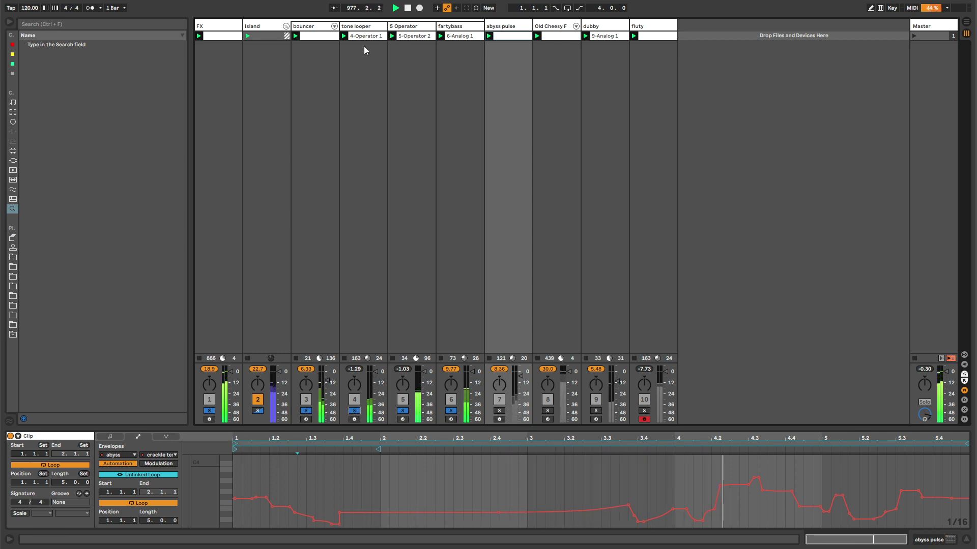
# Step: Audition the FX track on its own, the Island group on its own, and both together in solo
pyautogui.click(209, 411)
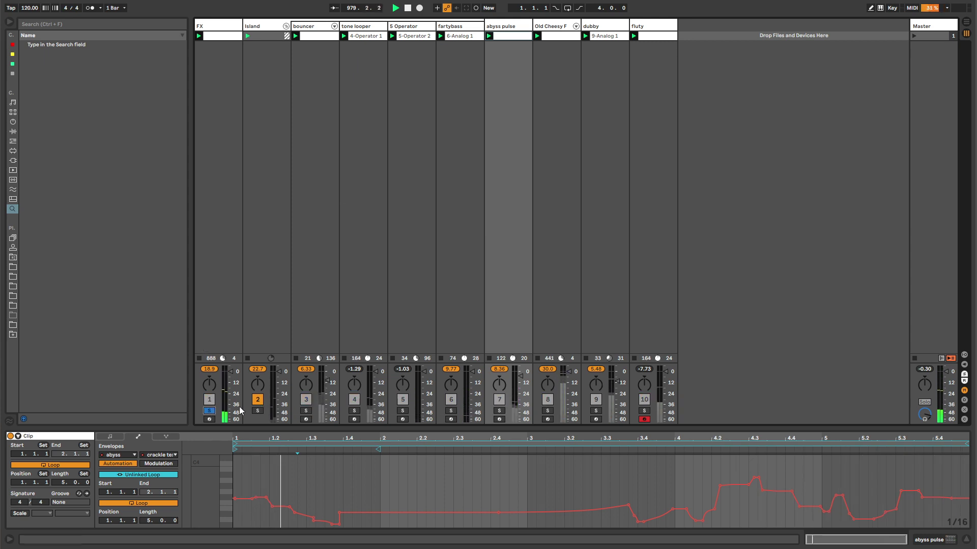
pyautogui.click(209, 411)
pyautogui.click(257, 411)
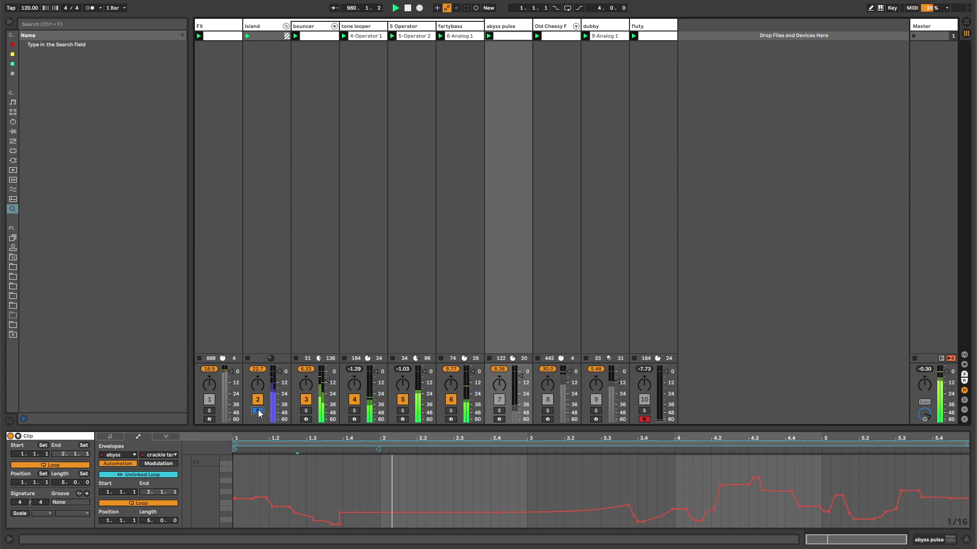
pyautogui.click(209, 411)
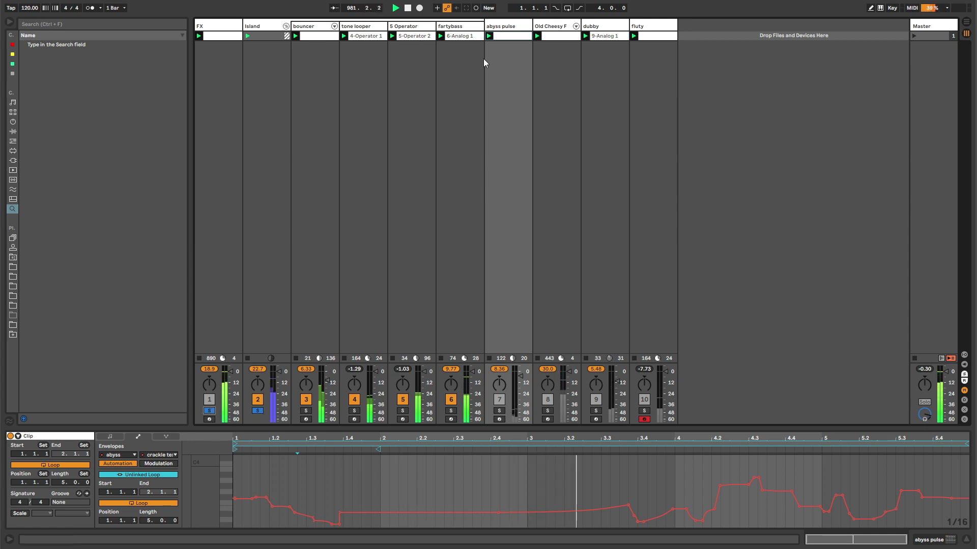
# Step: Solo the abyss pulse track and turn the abyss rack's pulse 2 volume down to -inf dB
pyautogui.click(499, 411)
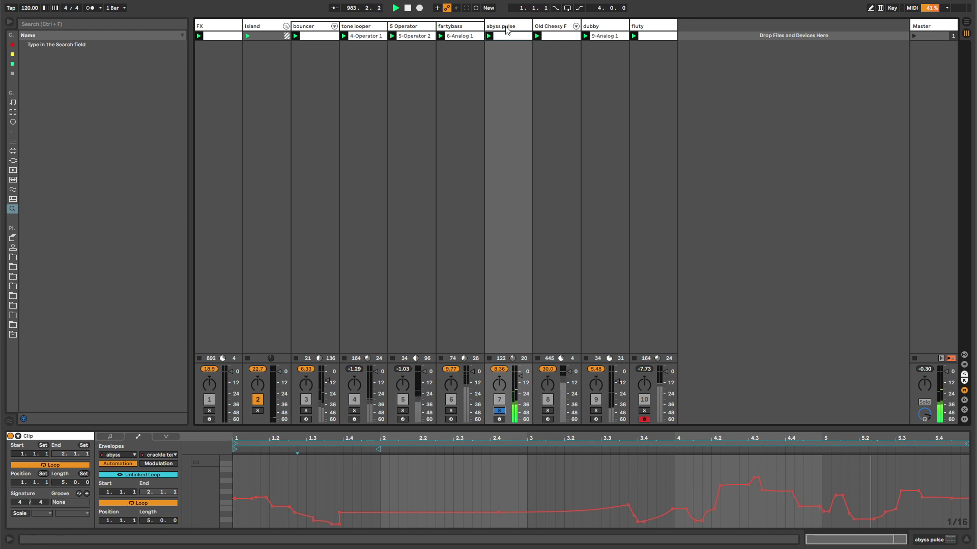
pyautogui.hotkey('shift', 'Tab')
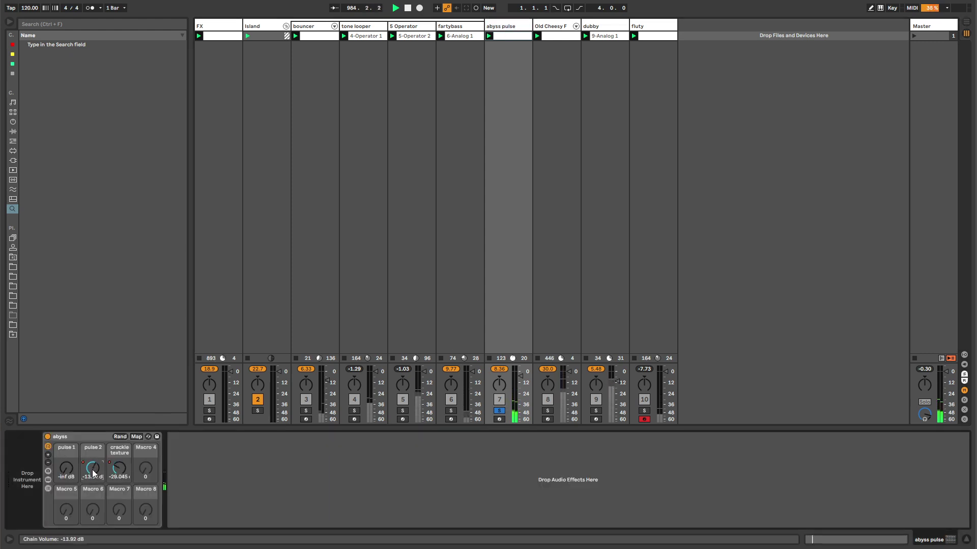
pyautogui.moveTo(92, 467); pyautogui.dragTo(119, 472)
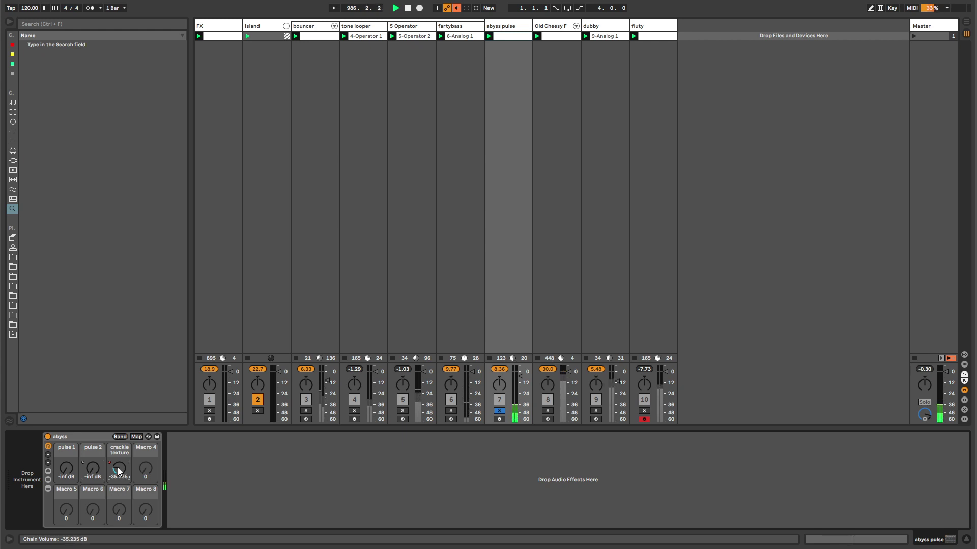
# Step: Redraw the crackle texture automation at lower levels after bar 4 and at the clip's start, then unsolo abyss pulse
pyautogui.rightClick(118, 472)
pyautogui.click(134, 471)
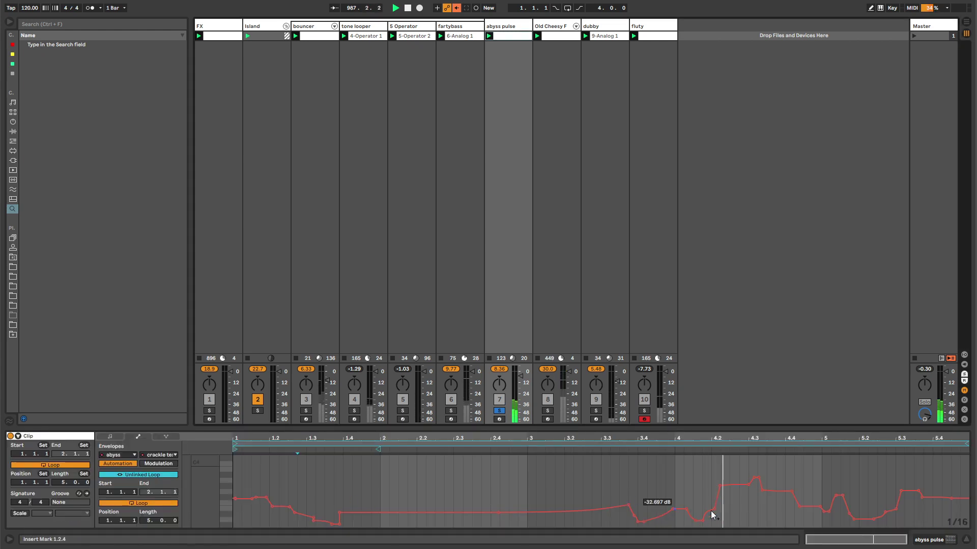
pyautogui.press('b')
pyautogui.moveTo(737, 509)
pyautogui.mouseDown()
pyautogui.moveTo(905, 510)
pyautogui.moveTo(702, 508)
pyautogui.mouseUp()
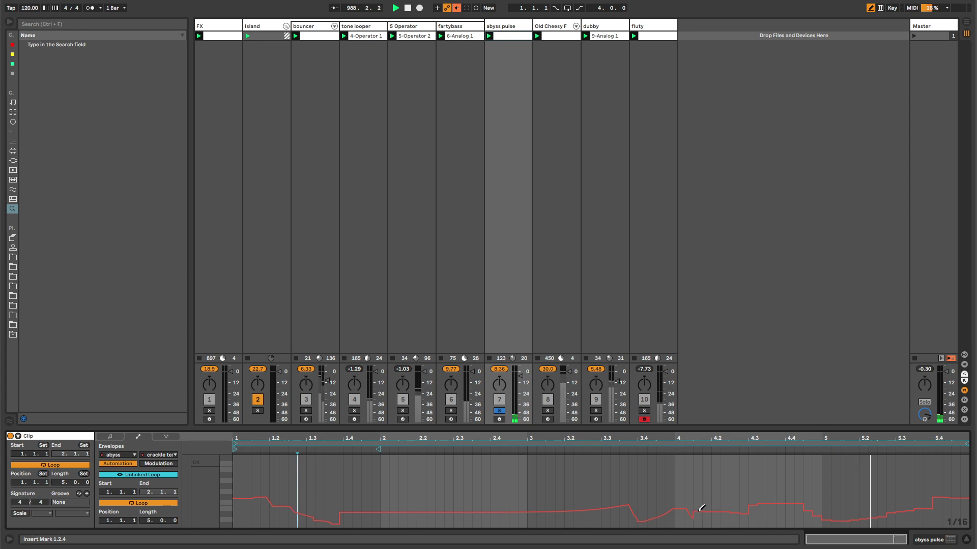
pyautogui.moveTo(289, 507); pyautogui.dragTo(239, 510)
pyautogui.press('b')
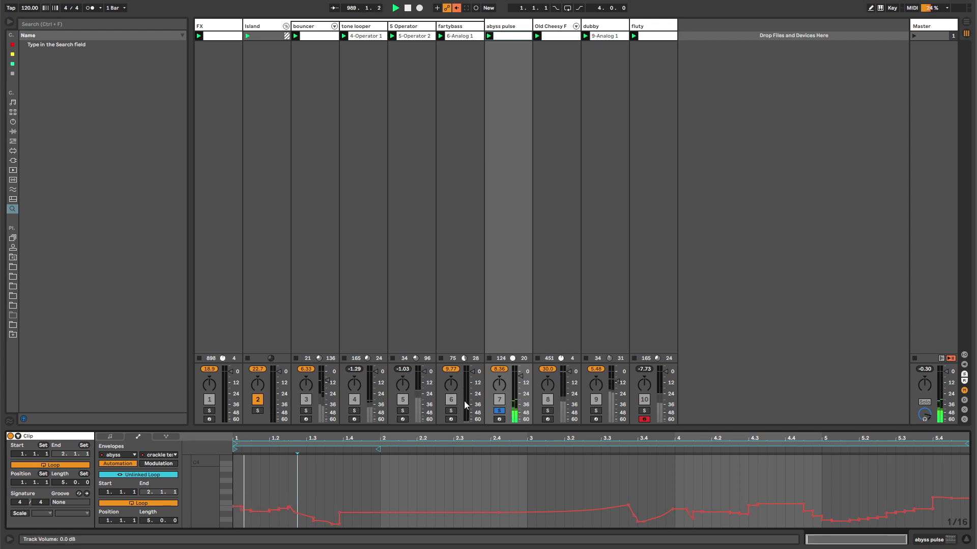
pyautogui.click(499, 410)
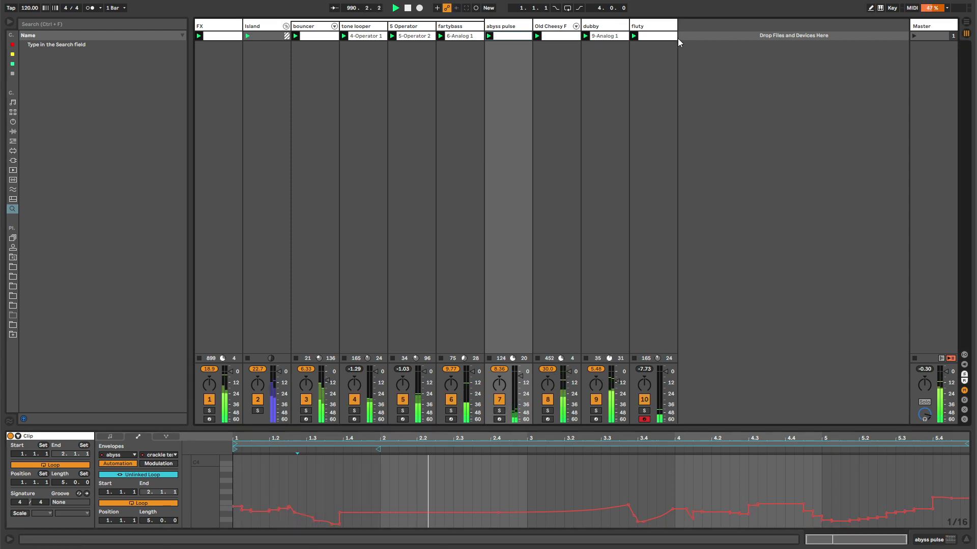
# Step: Set the fluty track's NoteProbabilityGate probability to 49% and show the rack's chains and devices
pyautogui.click(647, 26)
pyautogui.click(647, 26)
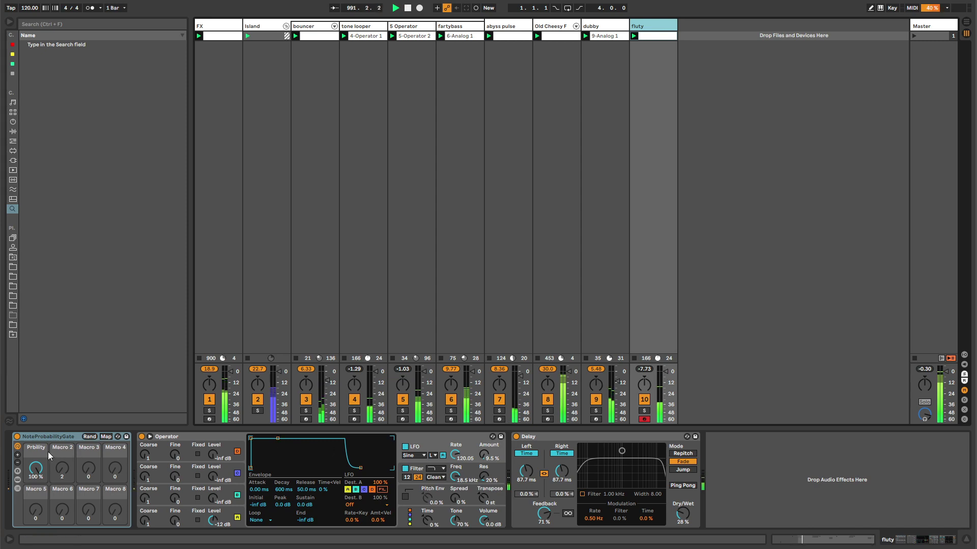
pyautogui.click(17, 488)
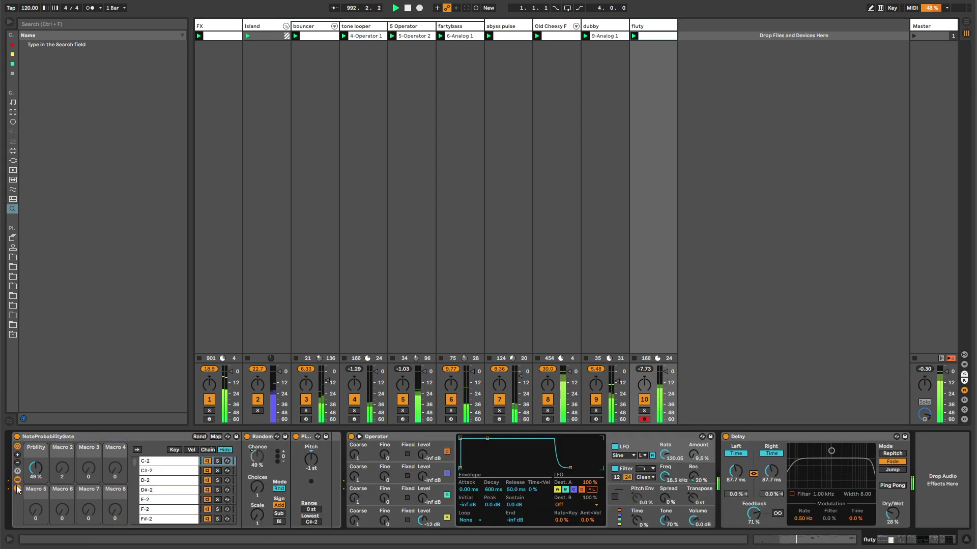
# Step: Hide the devices inside the NoteProbabilityGate rack and delete its chains from C6 to G8
pyautogui.click(17, 488)
pyautogui.click(17, 488)
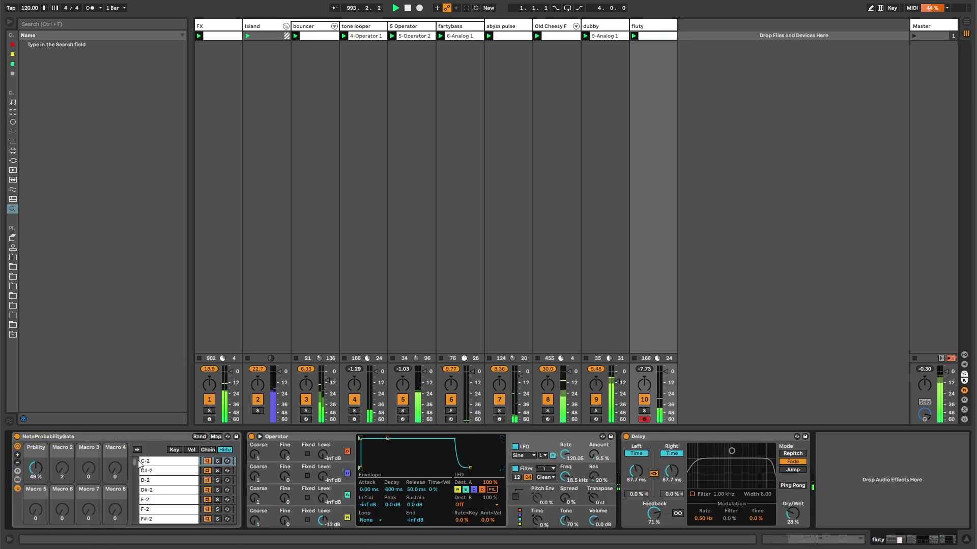
pyautogui.moveTo(139, 462); pyautogui.dragTo(146, 502)
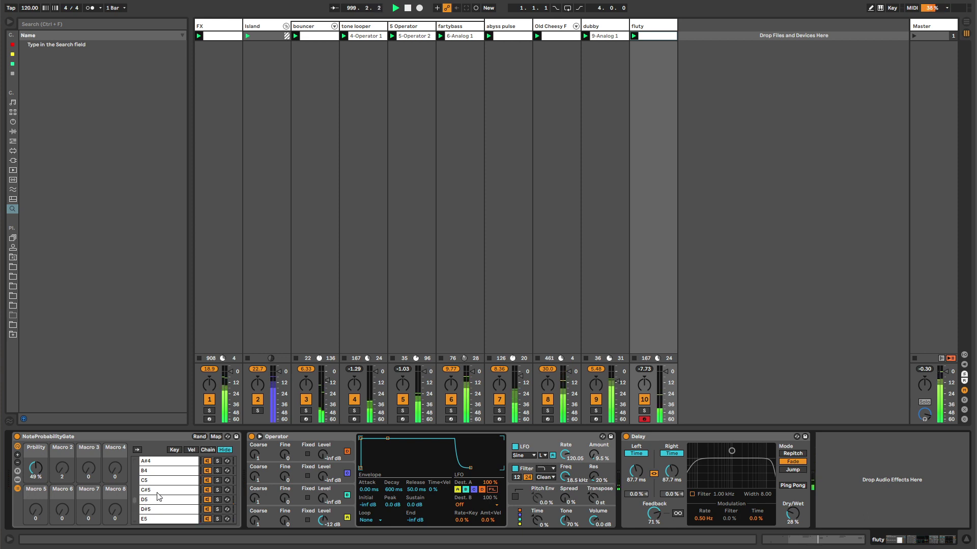
pyautogui.keyDown('shift'); pyautogui.click(161, 474); pyautogui.keyUp('shift')
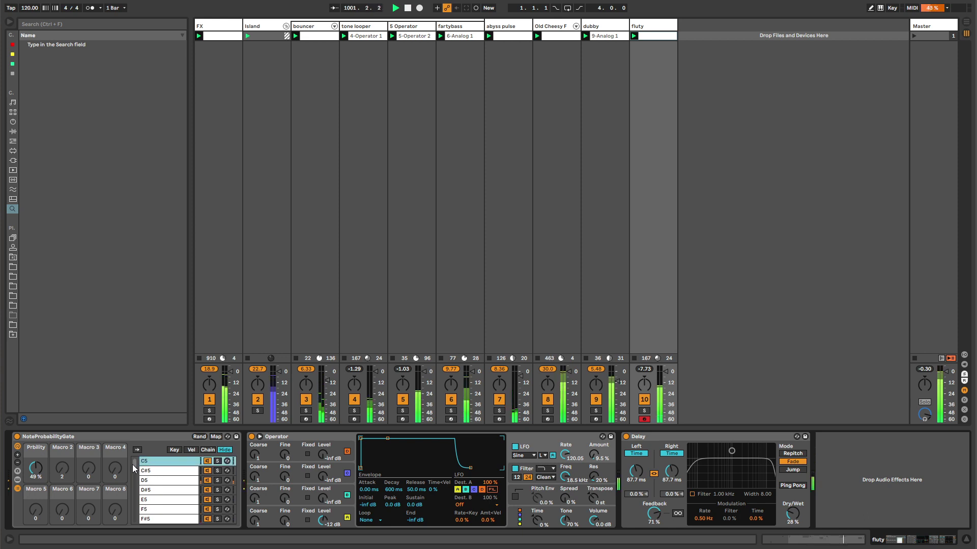
pyautogui.scroll(-4, 135, 477)
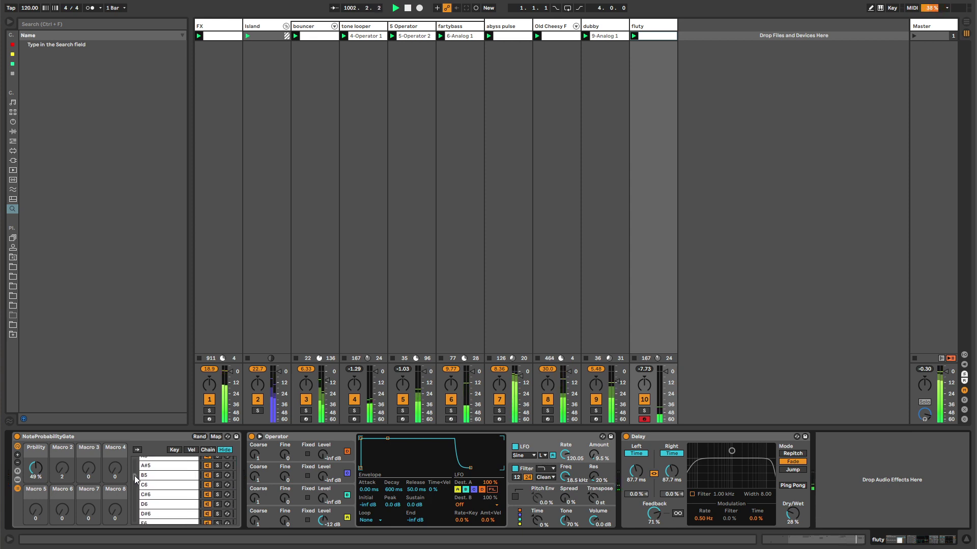
pyautogui.click(147, 486)
pyautogui.scroll(-5, 136, 480)
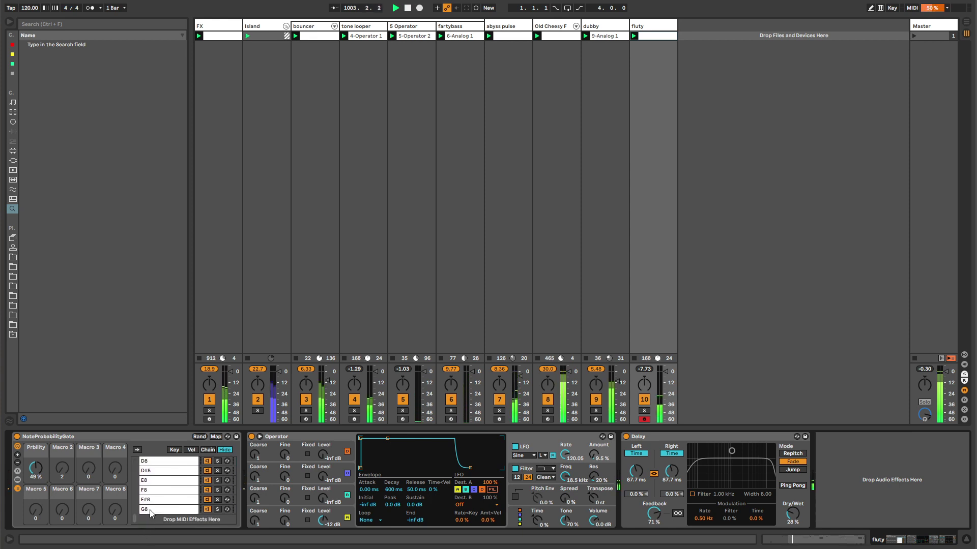
pyautogui.keyDown('shift'); pyautogui.click(167, 513); pyautogui.keyUp('shift')
pyautogui.press('Delete')
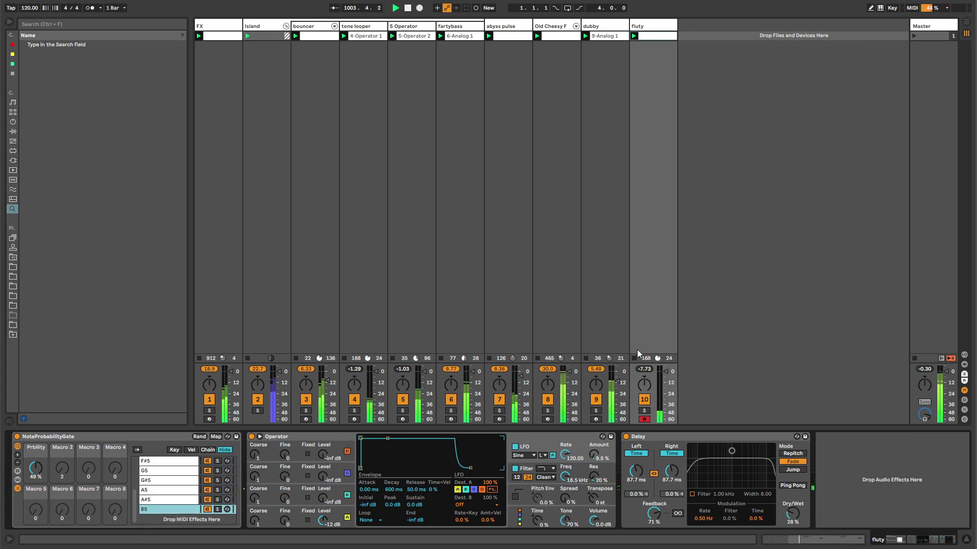
# Step: Group all tracks from FX to fluty into one group track
pyautogui.click(659, 26)
pyautogui.click(208, 28)
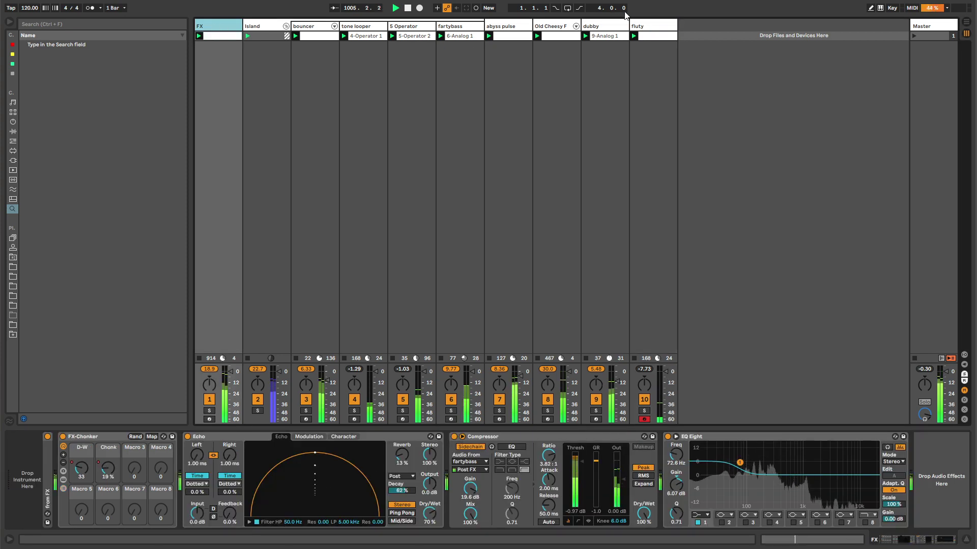
pyautogui.keyDown('shift'); pyautogui.click(652, 29); pyautogui.keyUp('shift')
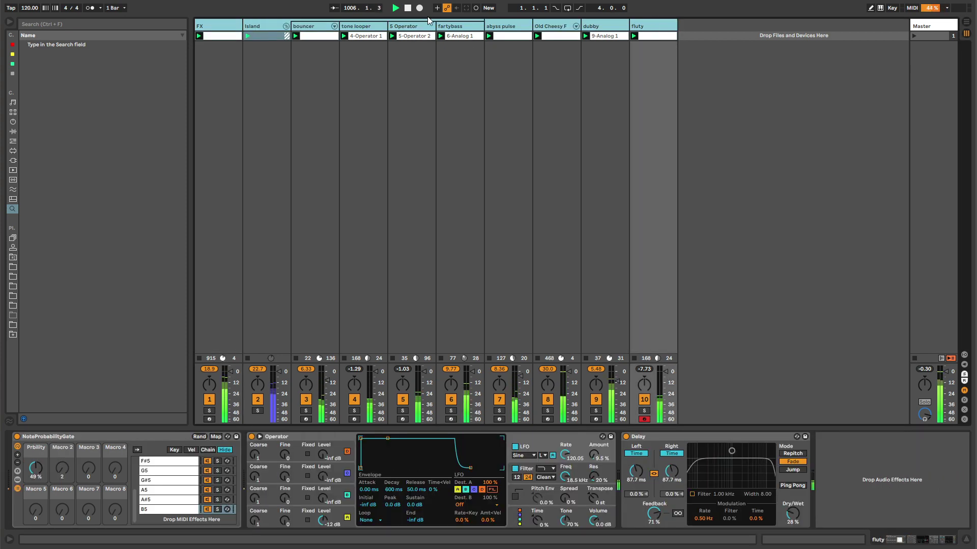
pyautogui.hotkey('ctrl', 'g')
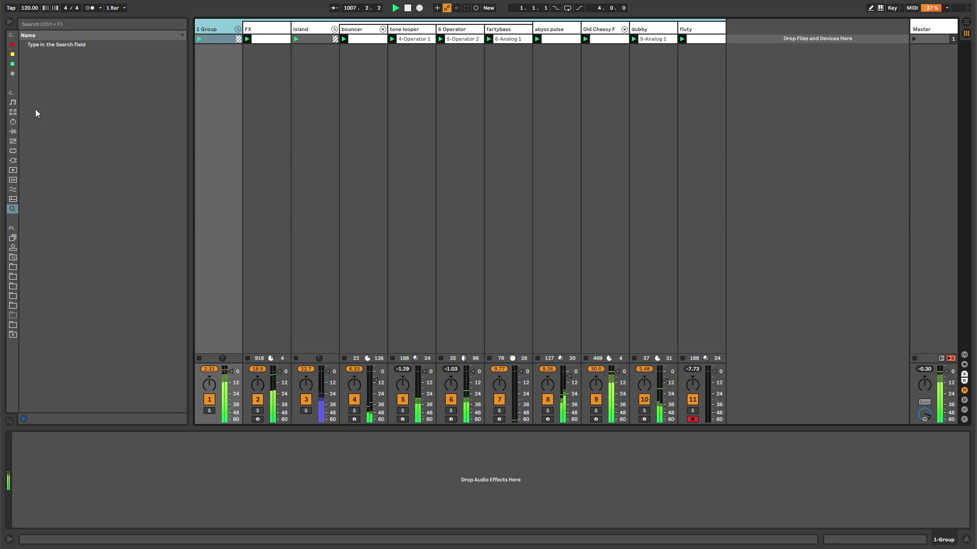
# Step: Load BeatRepeeeeeetFXSELECT.adg from the AUDIO FX racks folder onto the new group and set its FX Select to 7
pyautogui.click(13, 131)
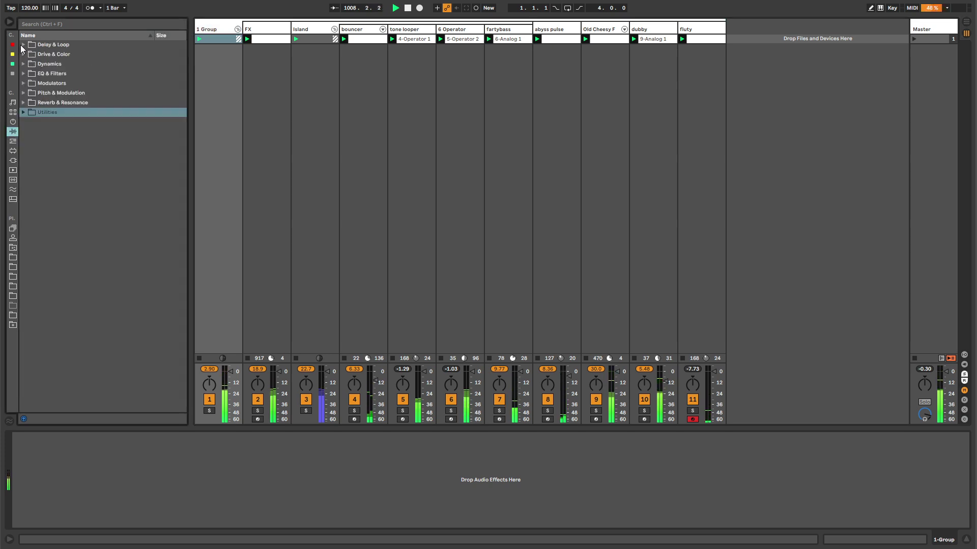
pyautogui.click(13, 141)
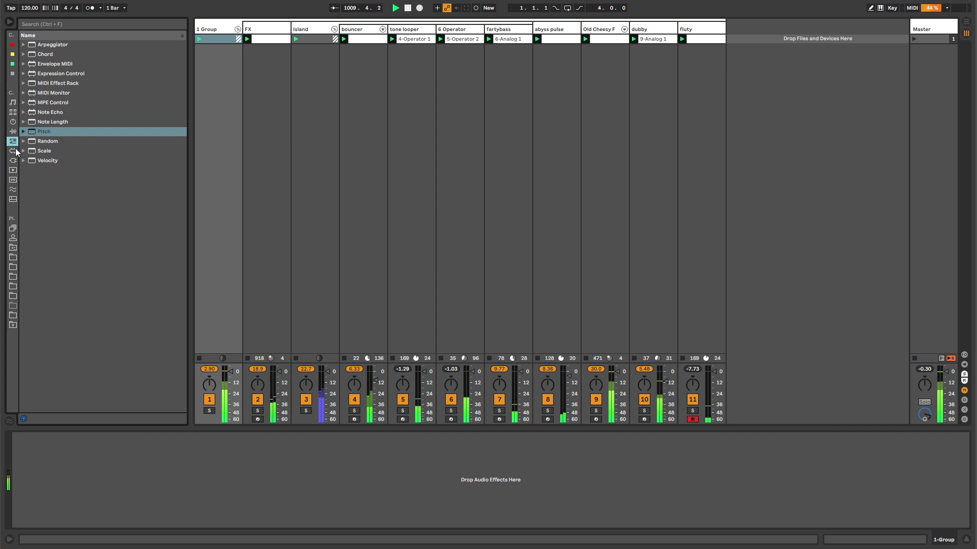
pyautogui.click(13, 247)
pyautogui.click(23, 74)
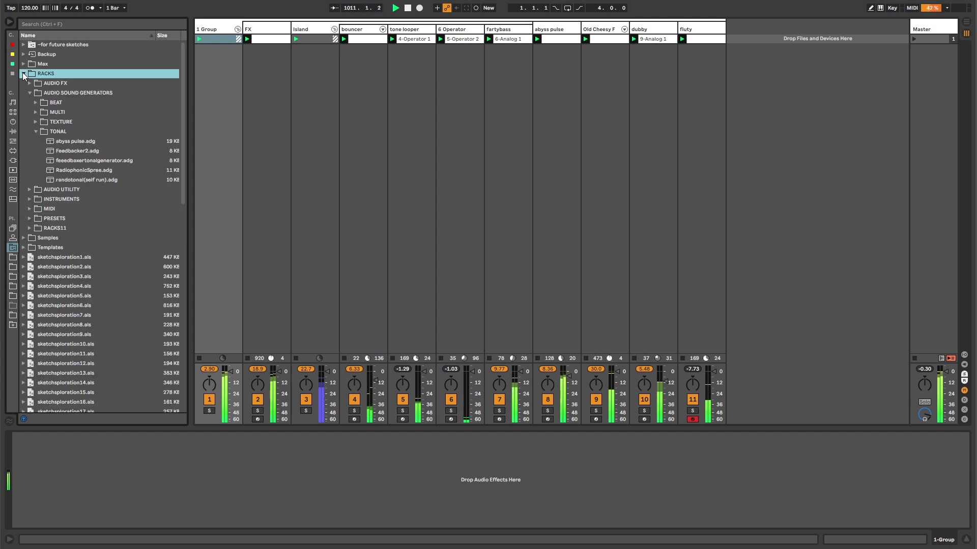
pyautogui.click(36, 132)
pyautogui.click(30, 93)
pyautogui.click(29, 83)
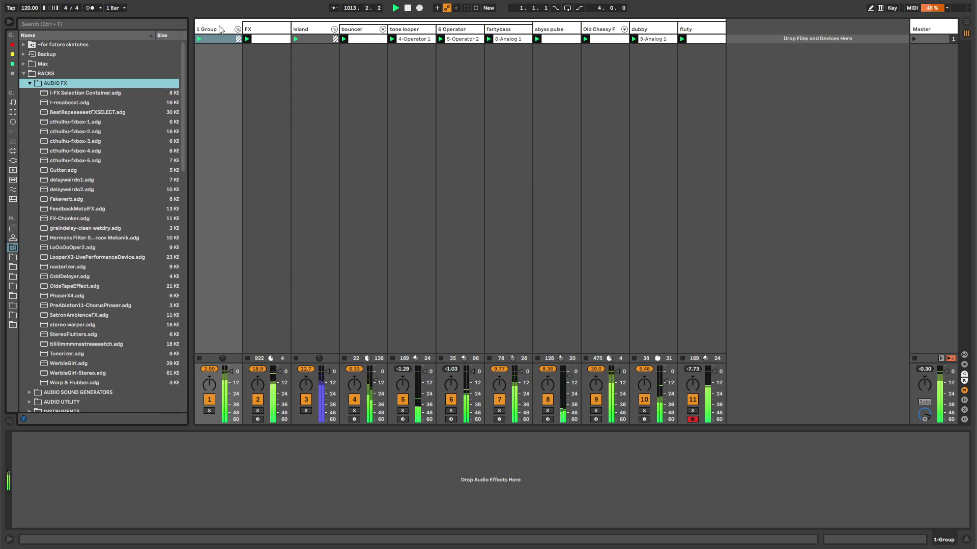
pyautogui.click(95, 113)
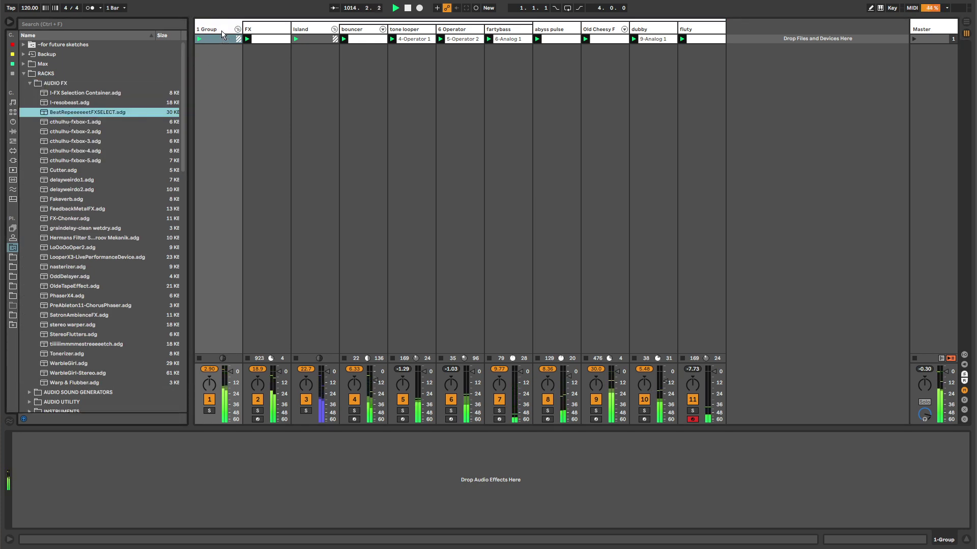
pyautogui.moveTo(207, 415); pyautogui.dragTo(206, 461)
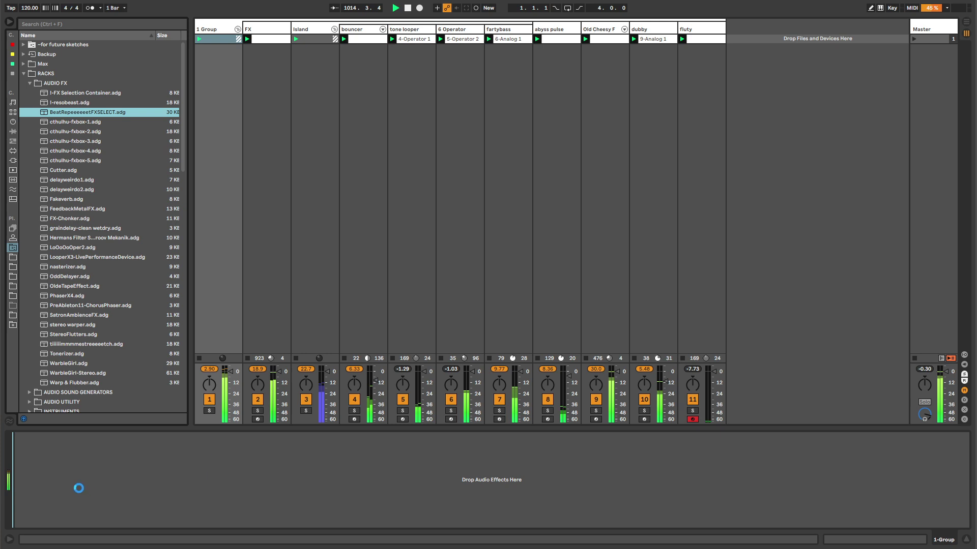
pyautogui.moveTo(40, 475); pyautogui.dragTo(41, 493)
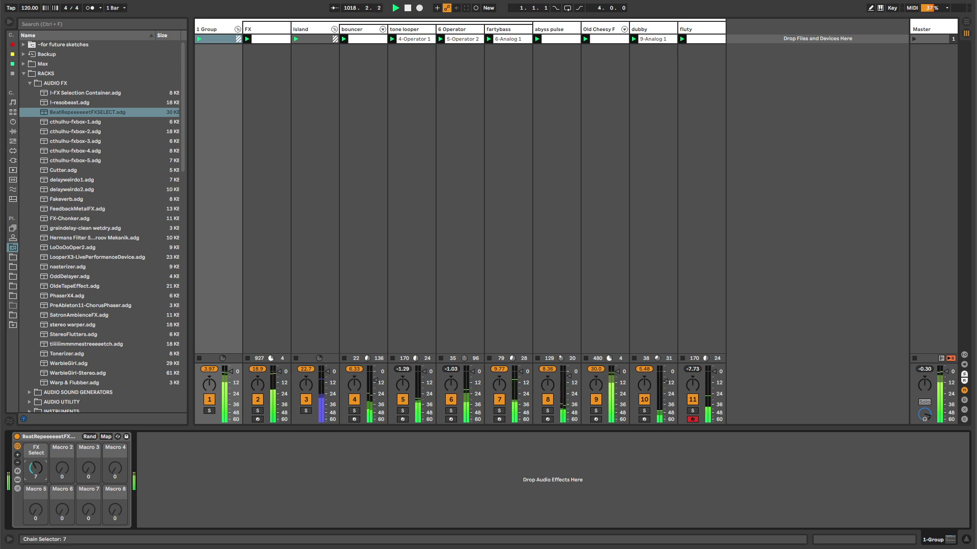
# Step: Search for "audio effect rack", wrap the beat repeat rack in the !!-d_w OnOFF rack's W chain after the container, and set D<W to 46
pyautogui.click(170, 474)
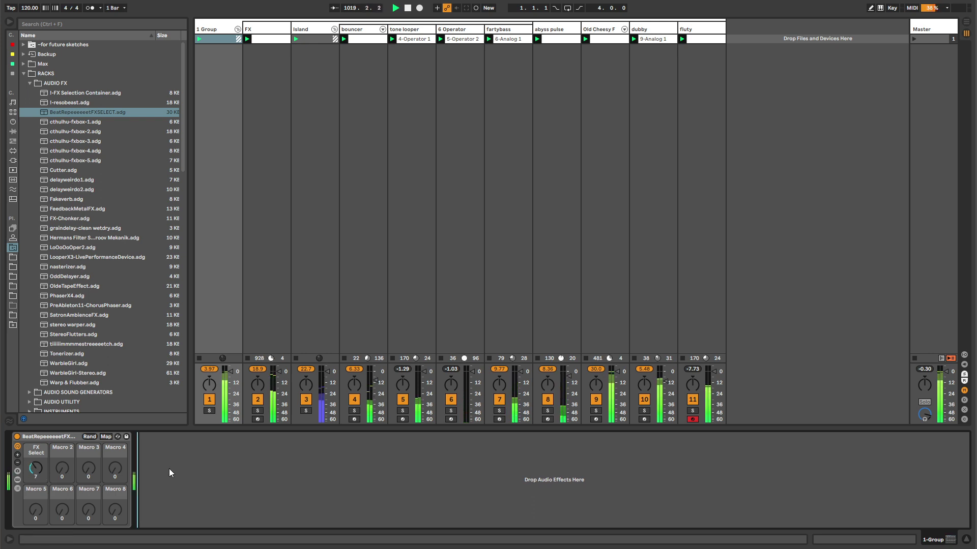
pyautogui.hotkey('ctrl', 'f')
pyautogui.write('audio effect rack')
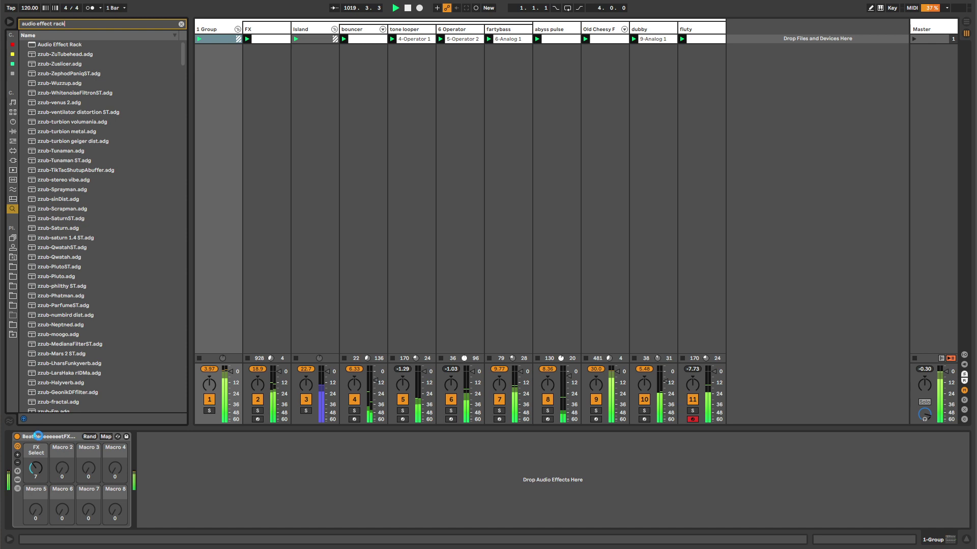
pyautogui.press('Return')
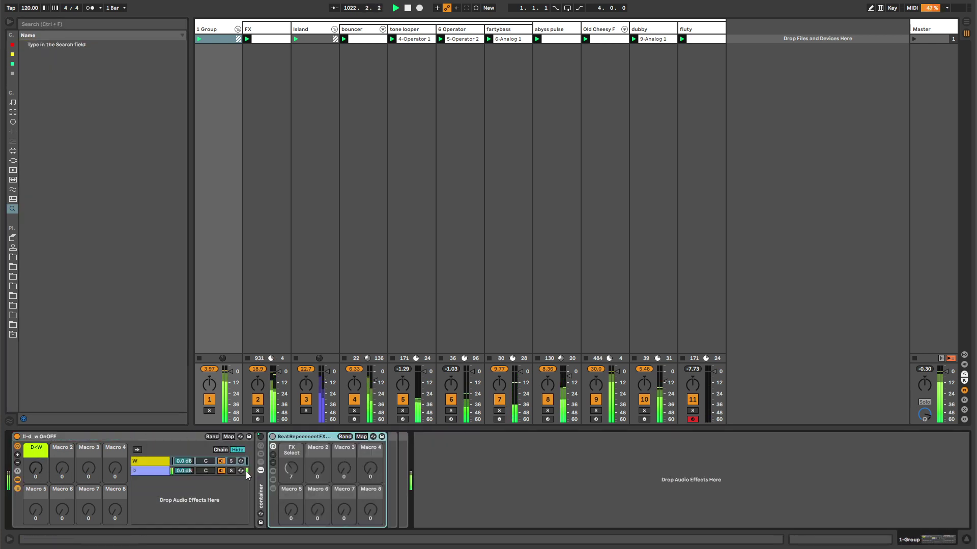
pyautogui.moveTo(247, 475); pyautogui.dragTo(247, 460)
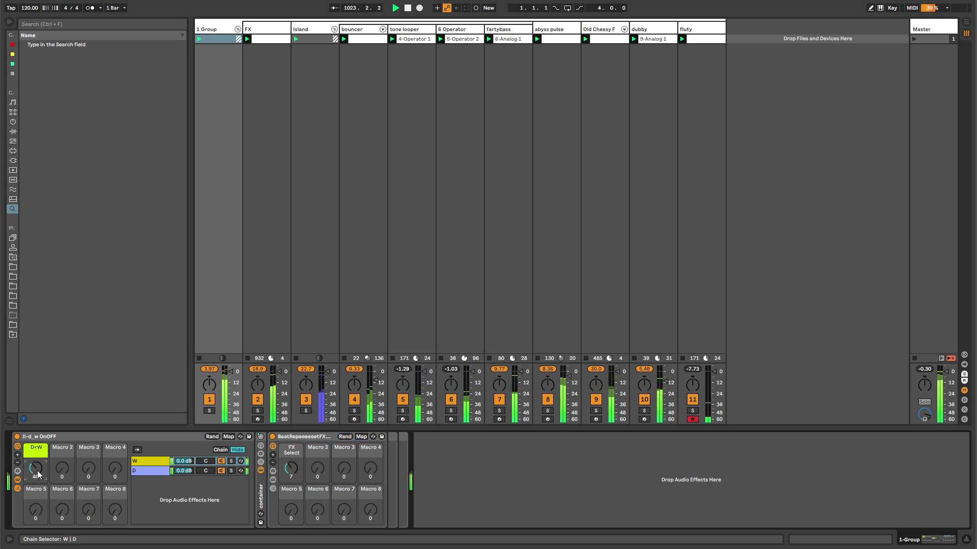
# Step: Unfold the container rack and map the beat repeat rack's FX Select to the container's Macro 2
pyautogui.click(266, 497)
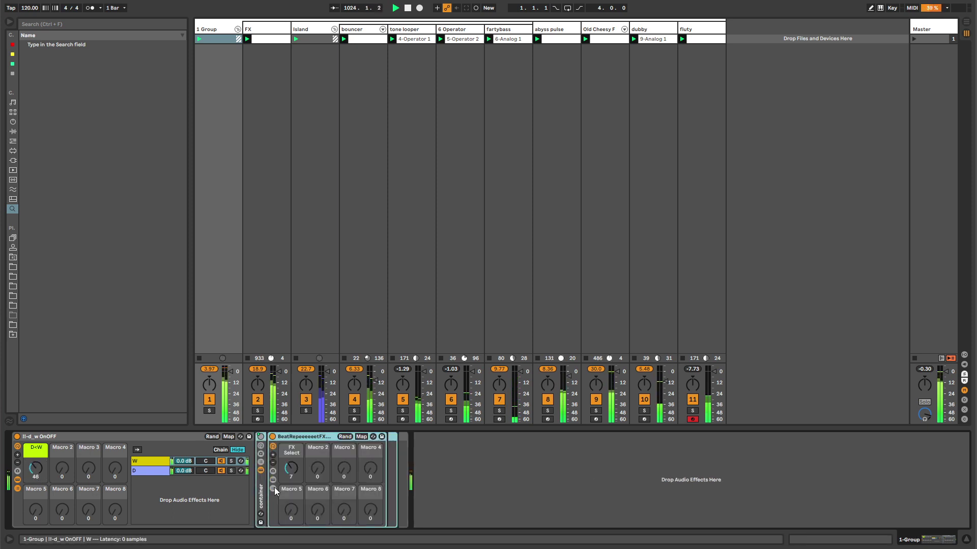
pyautogui.click(229, 436)
pyautogui.click(261, 446)
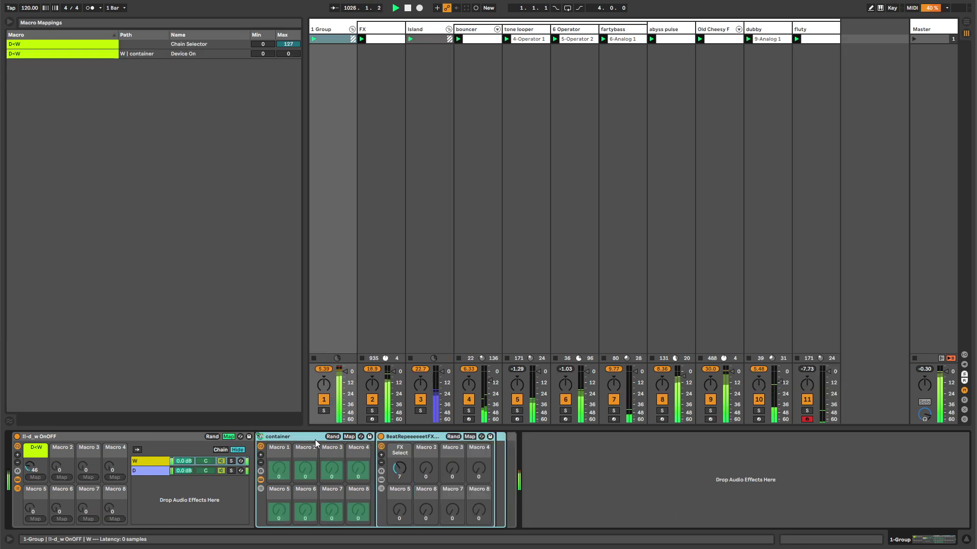
pyautogui.click(350, 438)
pyautogui.click(399, 468)
pyautogui.click(304, 478)
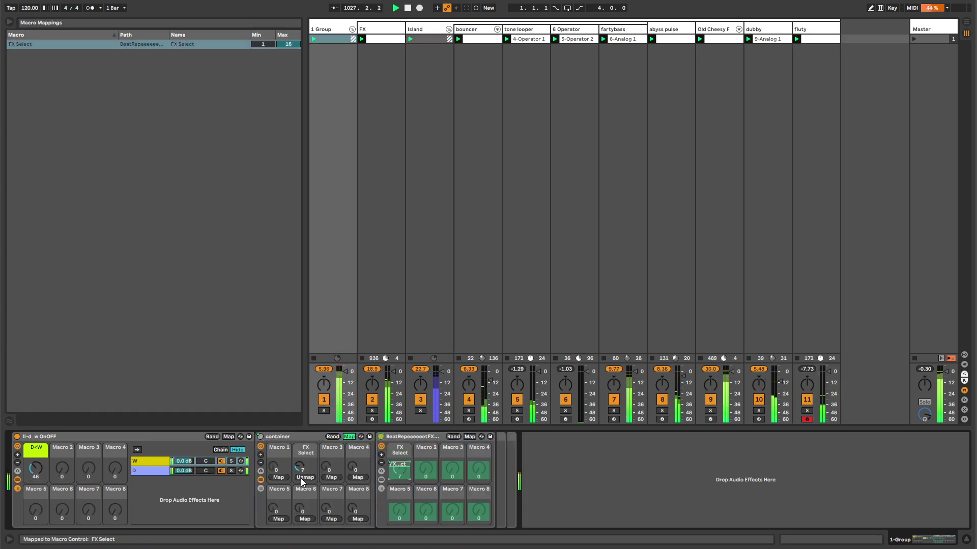
# Step: Map the container's FX Select to Macro 2 of the !!-d_w OnOFF rack, setting FX Select to 1 and D<W to 54
pyautogui.click(229, 436)
pyautogui.click(305, 468)
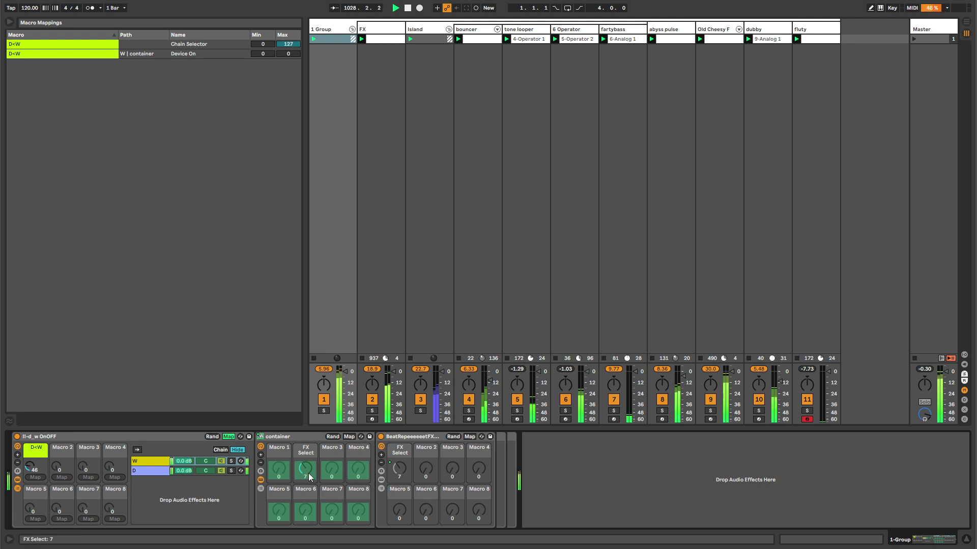
pyautogui.click(62, 477)
pyautogui.press('Escape')
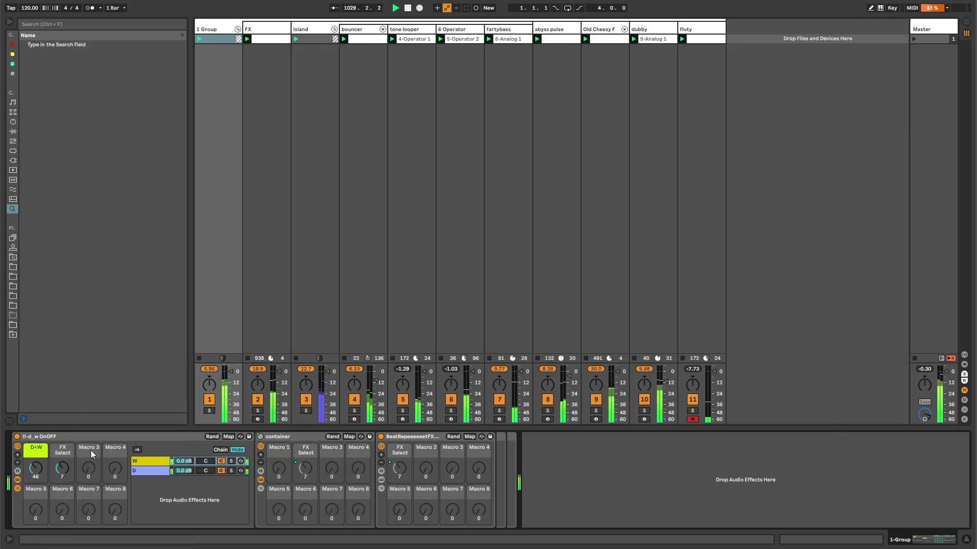
pyautogui.moveTo(62, 468); pyautogui.dragTo(62, 476)
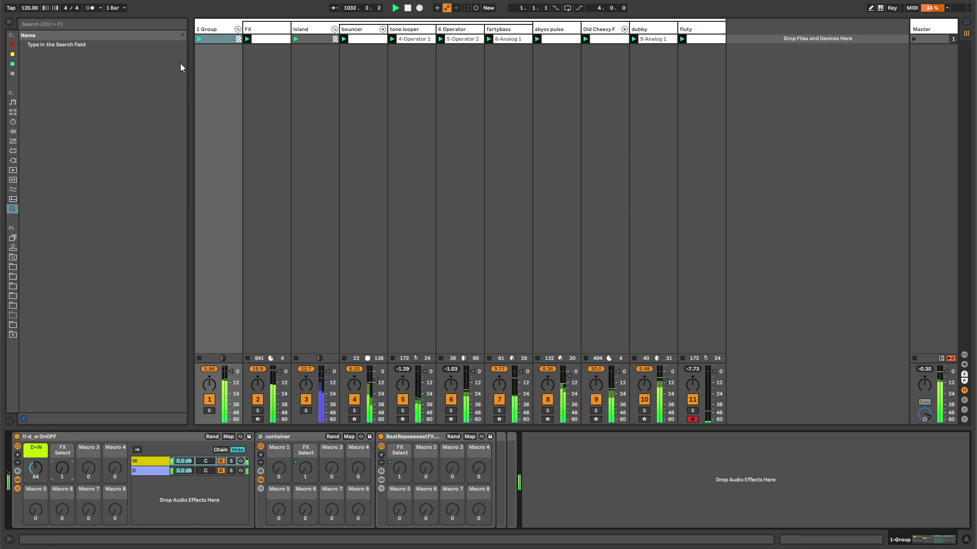
# Step: Insert a new MIDI track and move it in front of the group as the first track
pyautogui.click(218, 29)
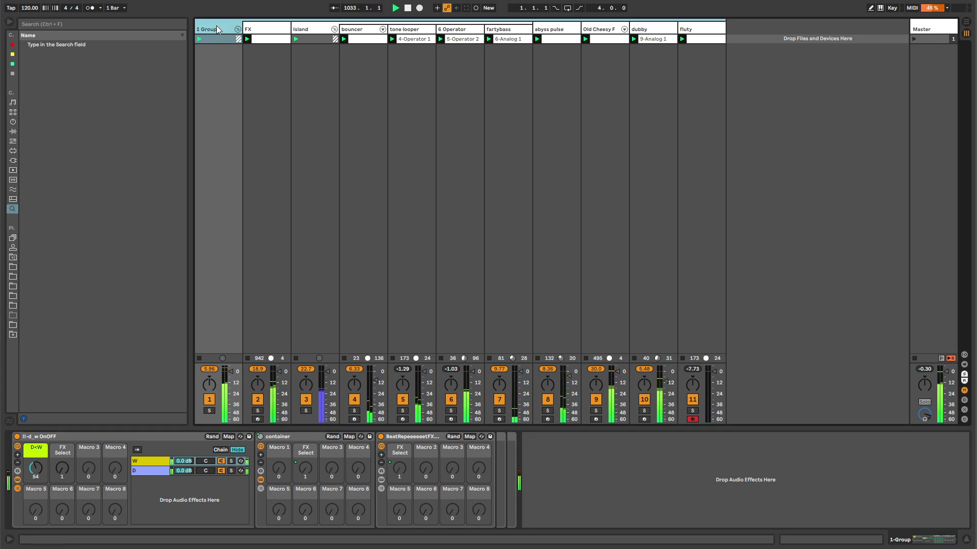
pyautogui.hotkey('ctrl', 'shift', 't')
pyautogui.click(745, 29)
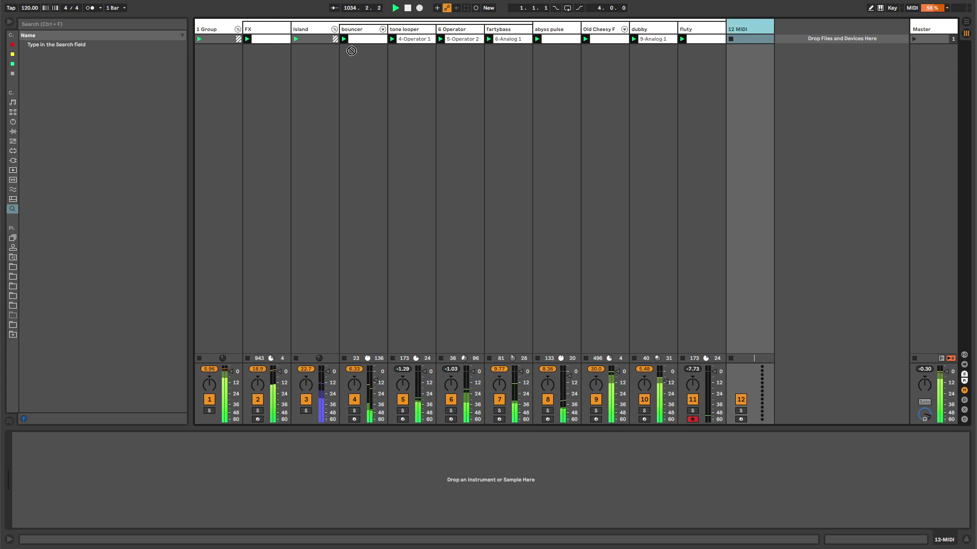
pyautogui.moveTo(195, 23); pyautogui.dragTo(196, 24)
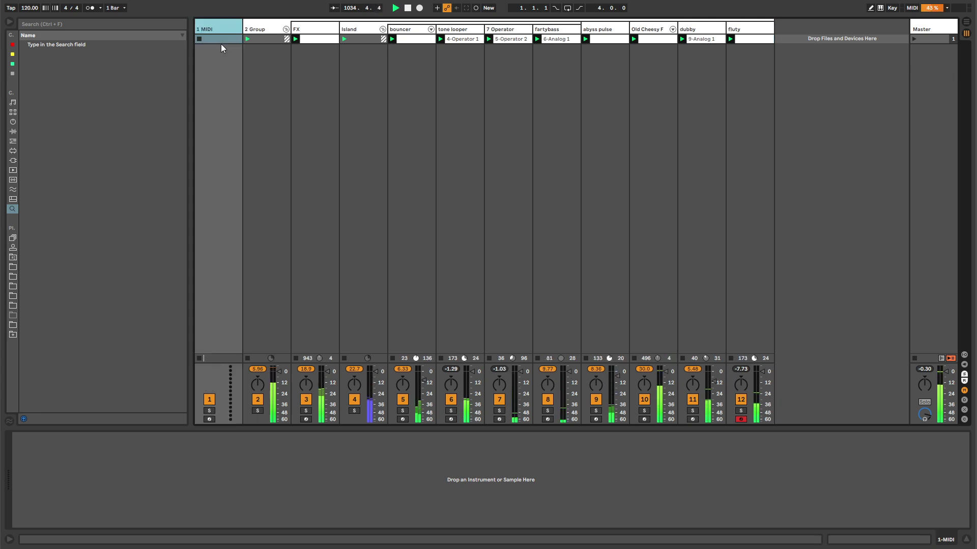
# Step: Copy the "from FX" gate from the FX track onto the new MIDI track
pyautogui.click(312, 30)
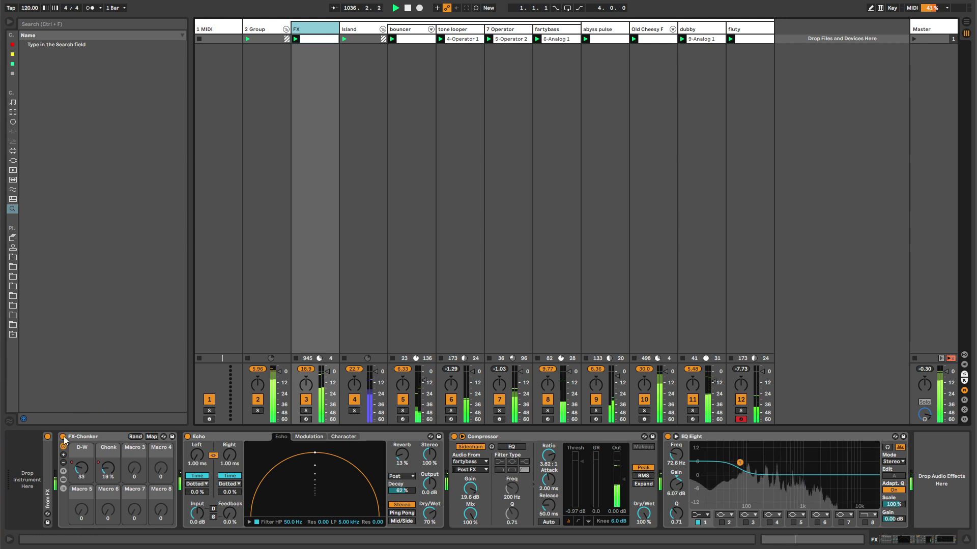
pyautogui.click(221, 71)
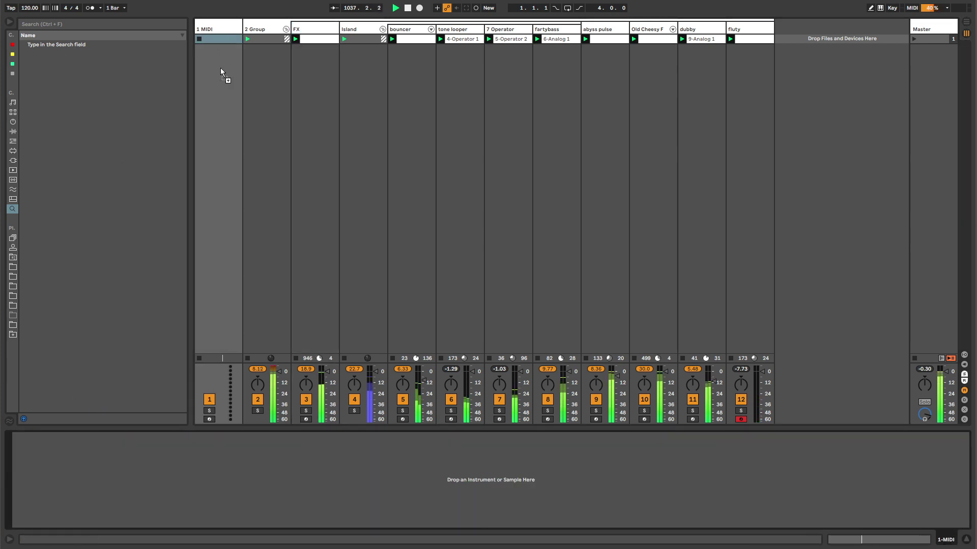
pyautogui.moveTo(214, 29); pyautogui.dragTo(218, 23)
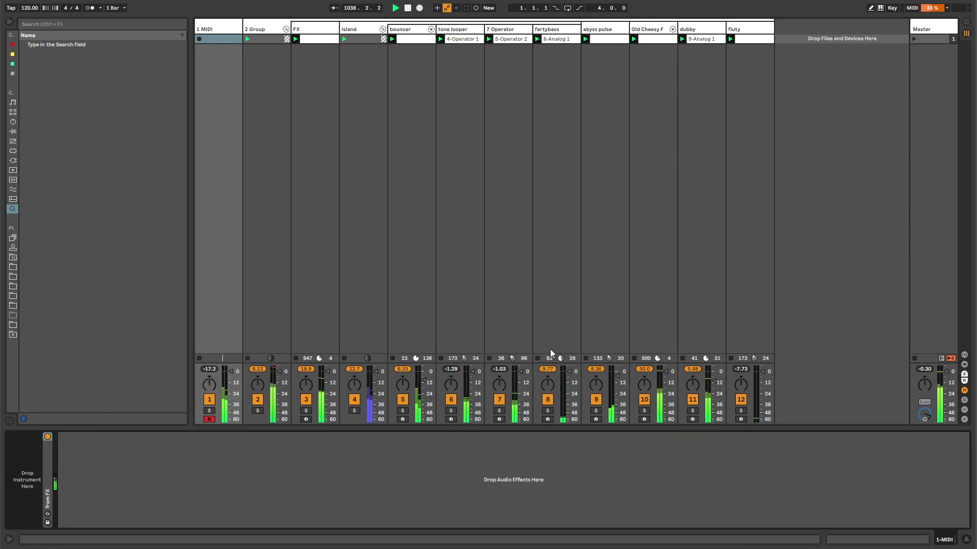
# Step: Set the from FX gate's sidechain source to 2-Group and route the group's audio output to Sends Only
pyautogui.click(964, 354)
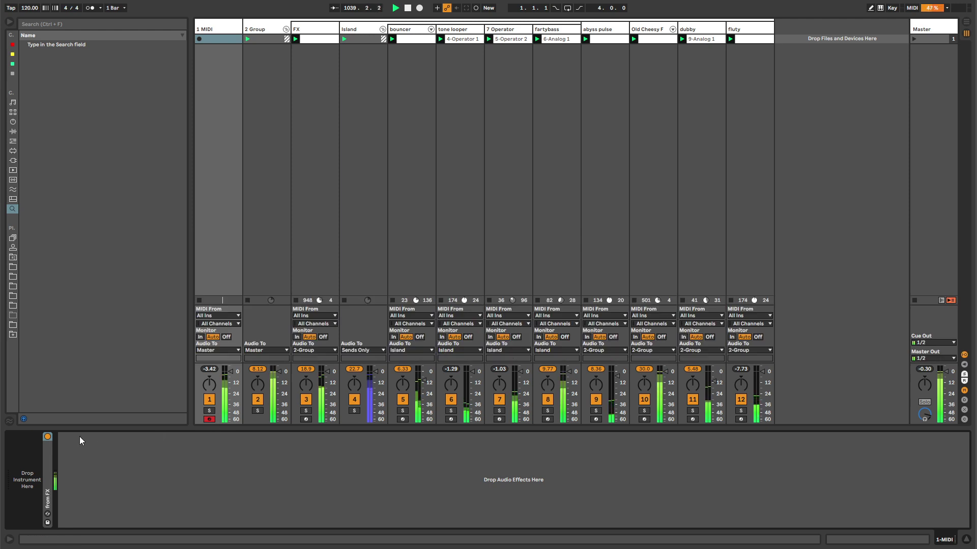
pyautogui.doubleClick(48, 447)
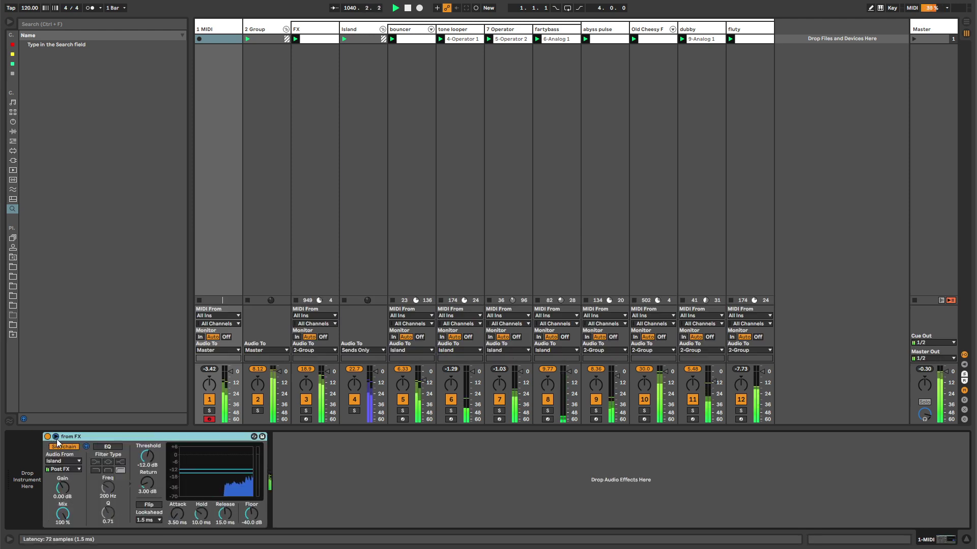
pyautogui.click(63, 461)
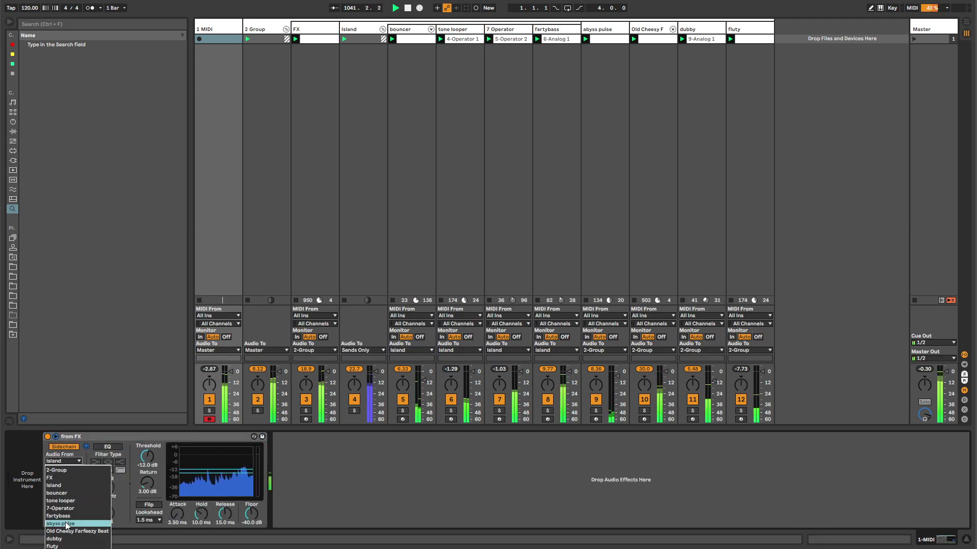
pyautogui.click(57, 470)
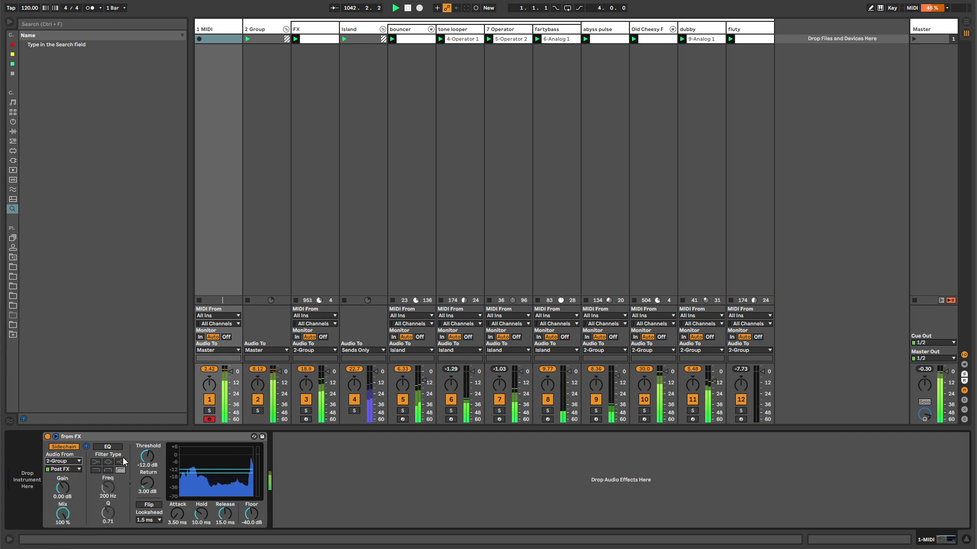
pyautogui.click(266, 350)
pyautogui.click(259, 384)
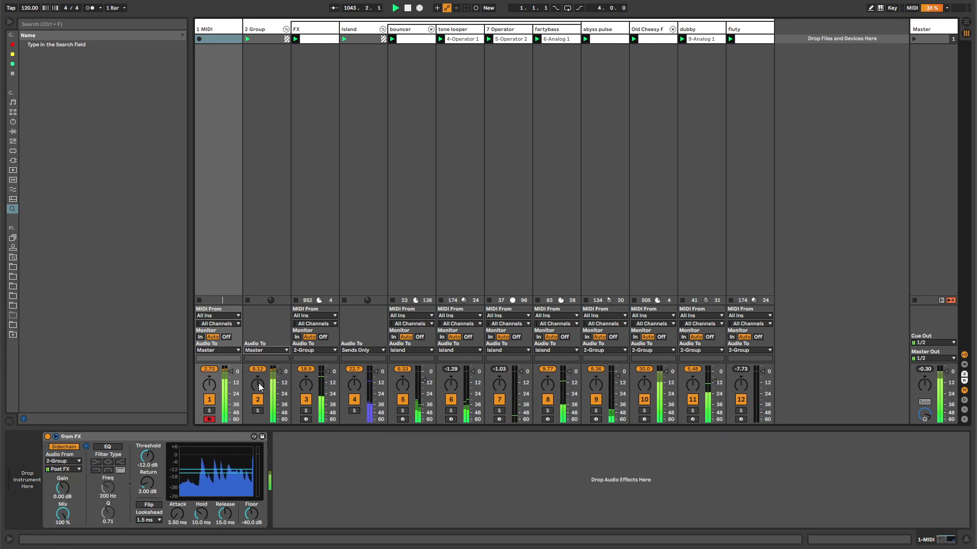
# Step: Rename the new MIDI track FX
pyautogui.click(217, 30)
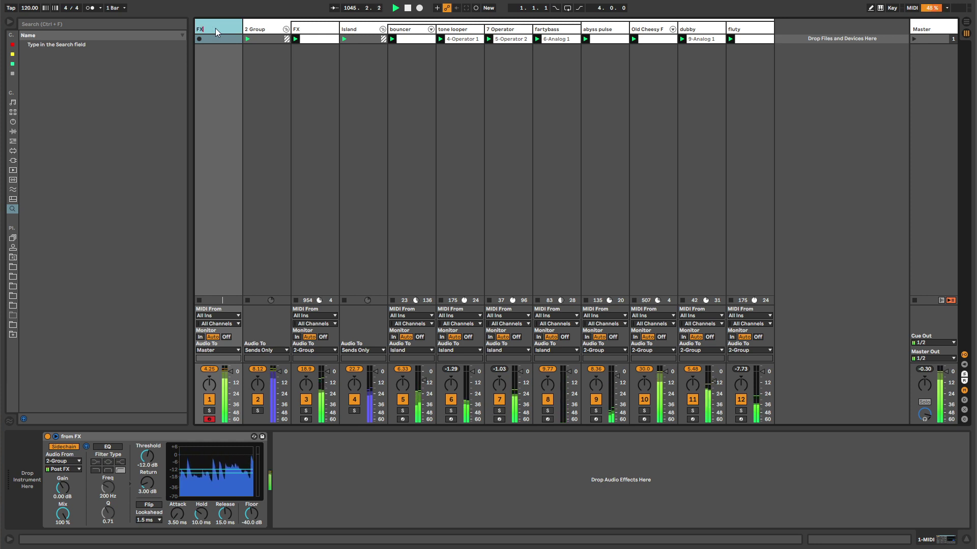
pyautogui.hotkey('ctrl', 'r')
pyautogui.write('FX')
pyautogui.press('Return')
# Step: Transfer the group's !!-d_w OnOFF rack behind the gate on the new FX track, and launch a new clip in its first slot
pyautogui.click(274, 31)
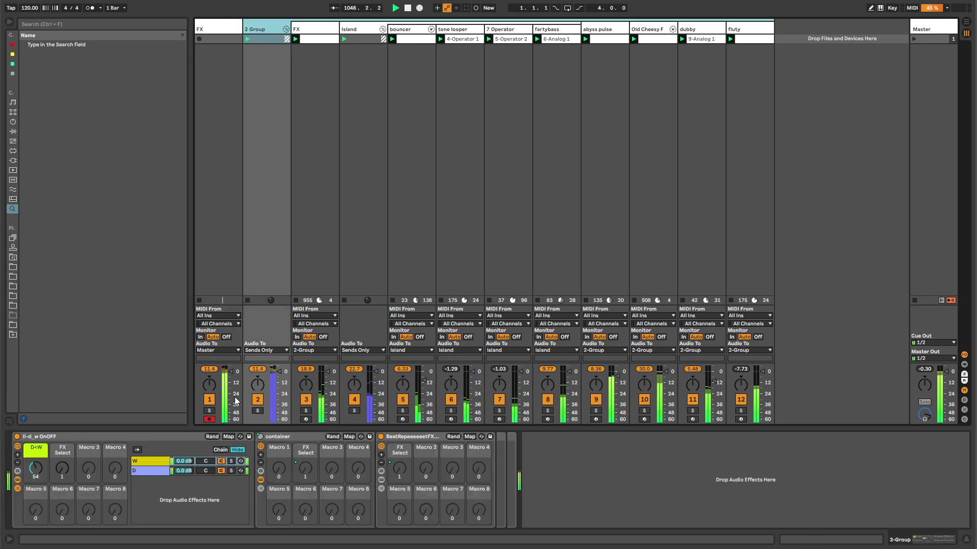
pyautogui.click(224, 31)
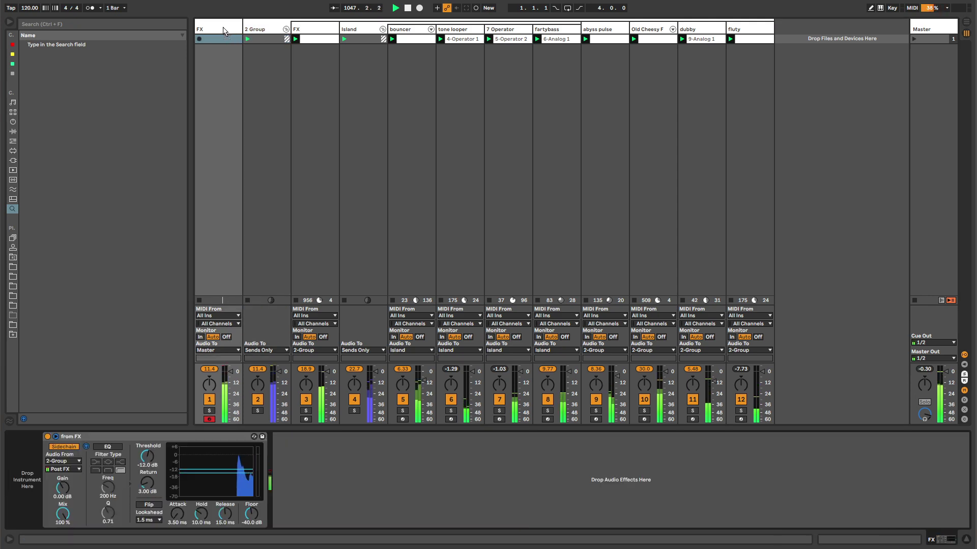
pyautogui.doubleClick(218, 39)
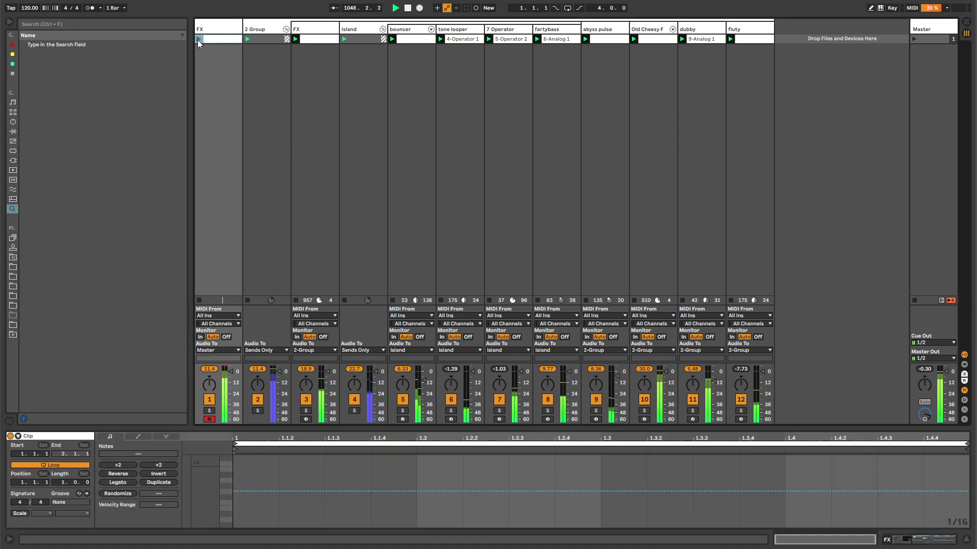
pyautogui.click(216, 31)
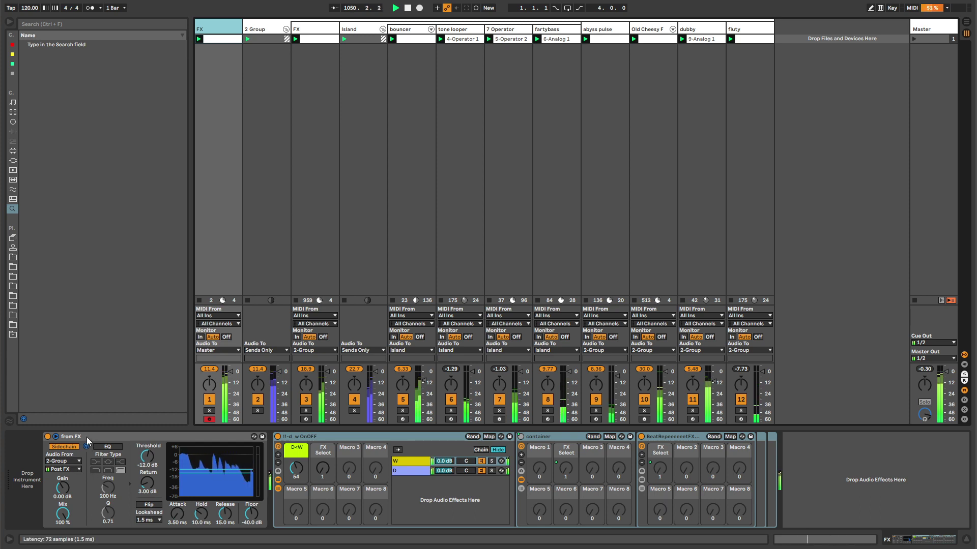
pyautogui.doubleClick(71, 436)
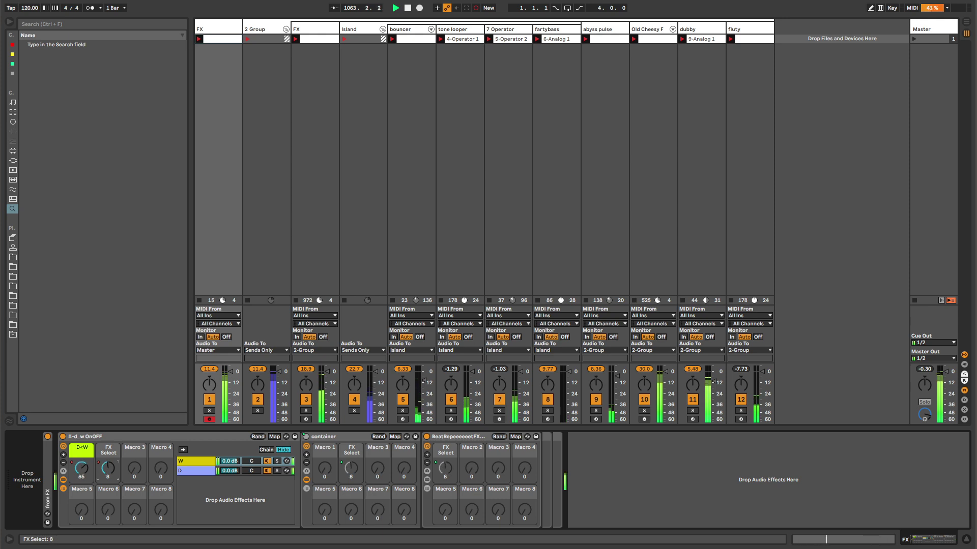
# Step: Show the FX Select envelope in the new clip, unlink its loop and set the envelope loop length to 13 bars
pyautogui.rightClick(108, 476)
pyautogui.click(136, 476)
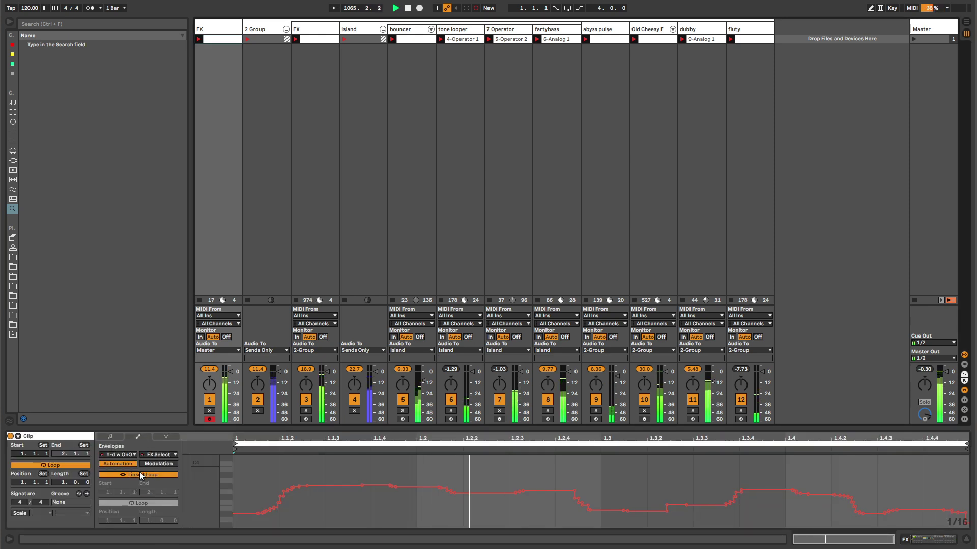
pyautogui.click(139, 473)
pyautogui.moveTo(167, 521); pyautogui.dragTo(167, 491)
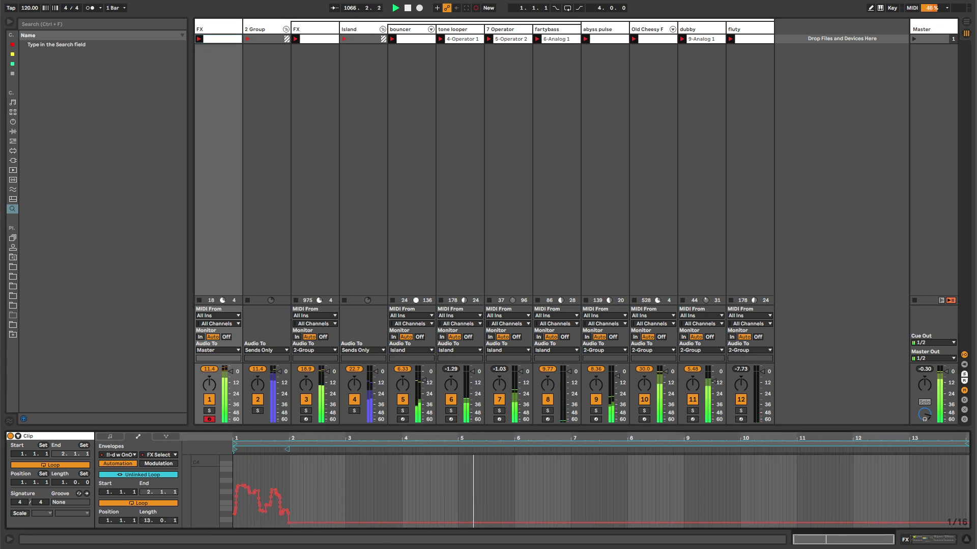
pyautogui.hotkey('shift', 'Tab')
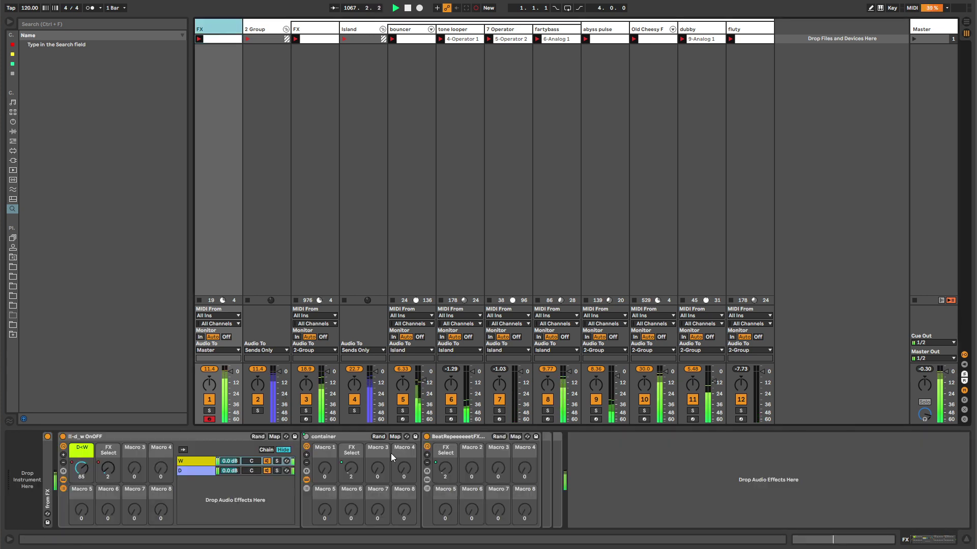
# Step: Show the beat repeat rack's chains and locate the FX Selection Container in the AUDIO UTILITY racks folder
pyautogui.click(426, 489)
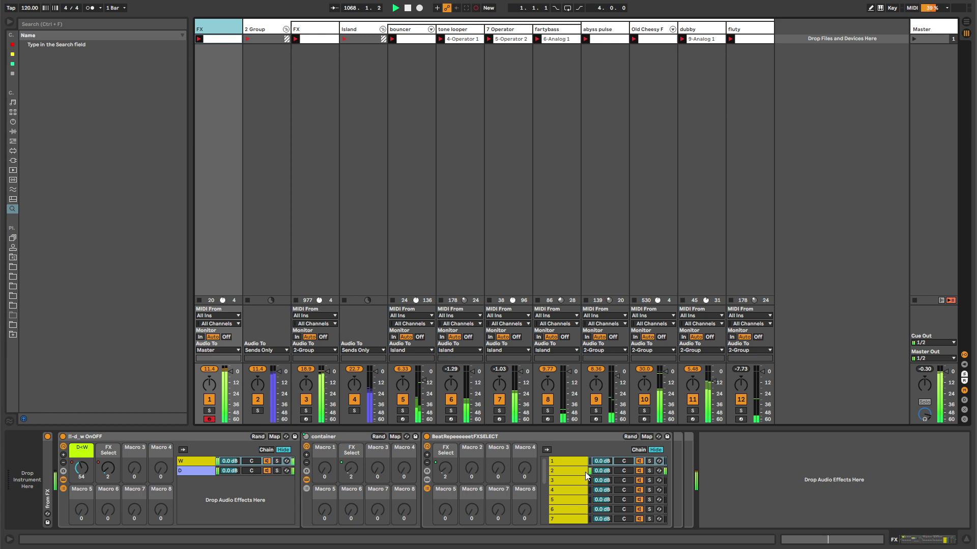
pyautogui.click(552, 462)
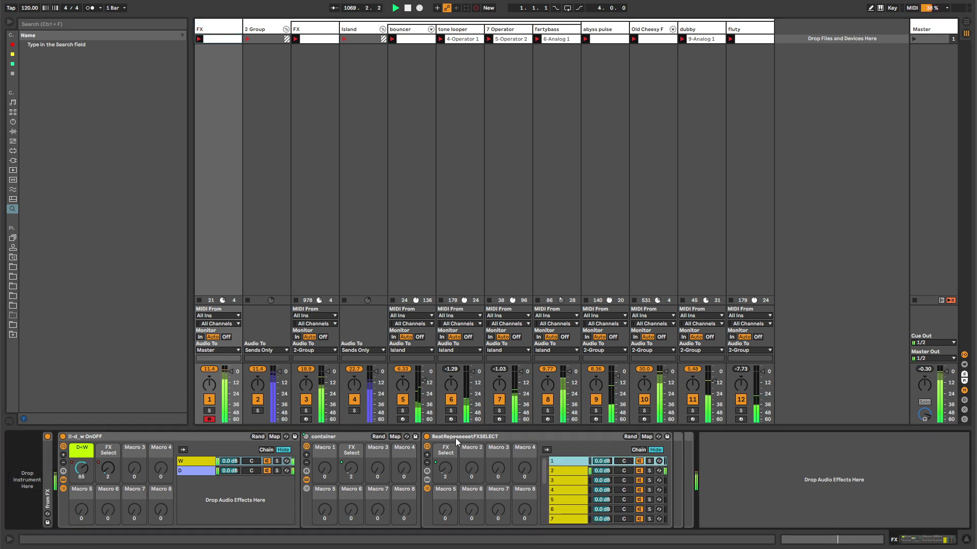
pyautogui.click(12, 247)
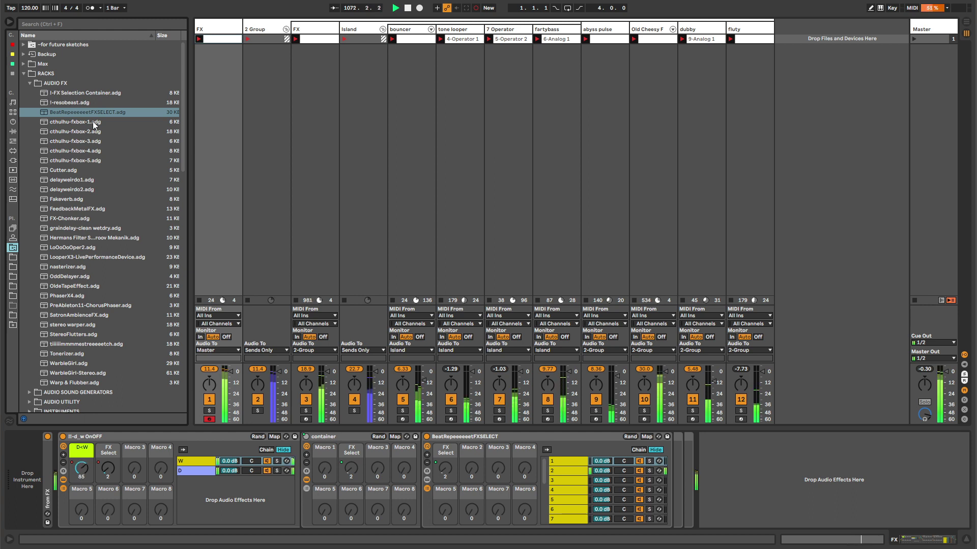
pyautogui.click(74, 93)
pyautogui.moveTo(81, 220); pyautogui.dragTo(77, 399)
pyautogui.click(29, 390)
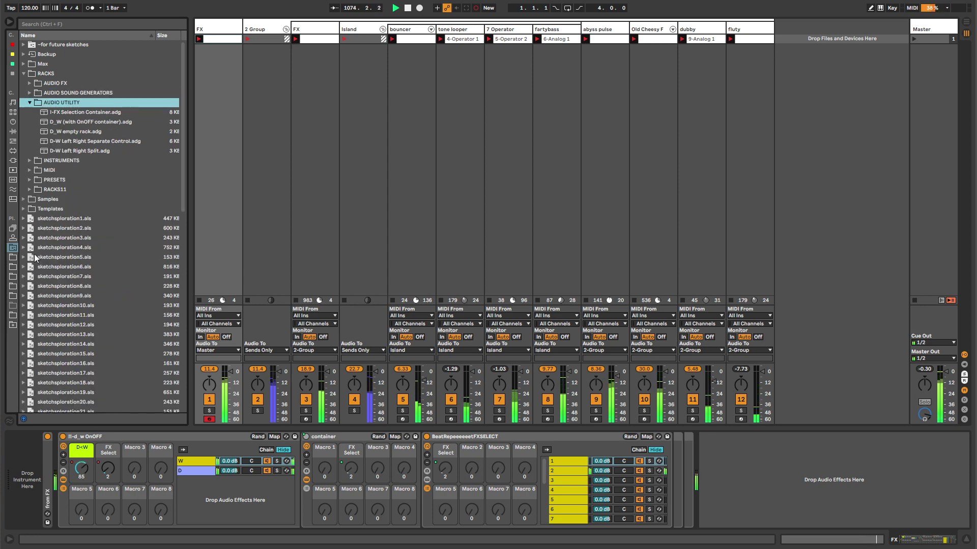
pyautogui.click(72, 111)
pyautogui.moveTo(72, 111); pyautogui.dragTo(560, 460)
# Step: Examine the Beat Repeat devices in chains 1 to 5 of the BeatRepeeeeetFXSELECT rack
pyautogui.click(704, 437)
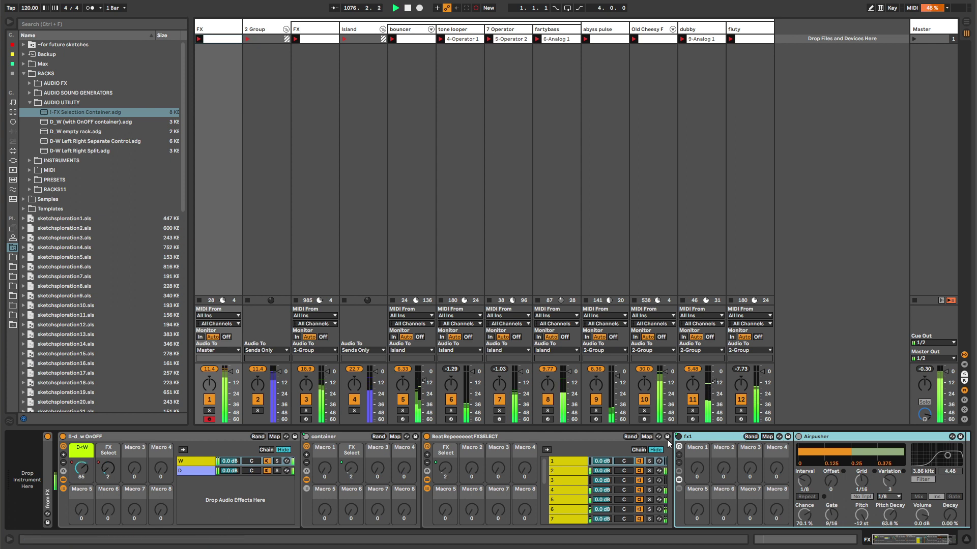
pyautogui.click(819, 436)
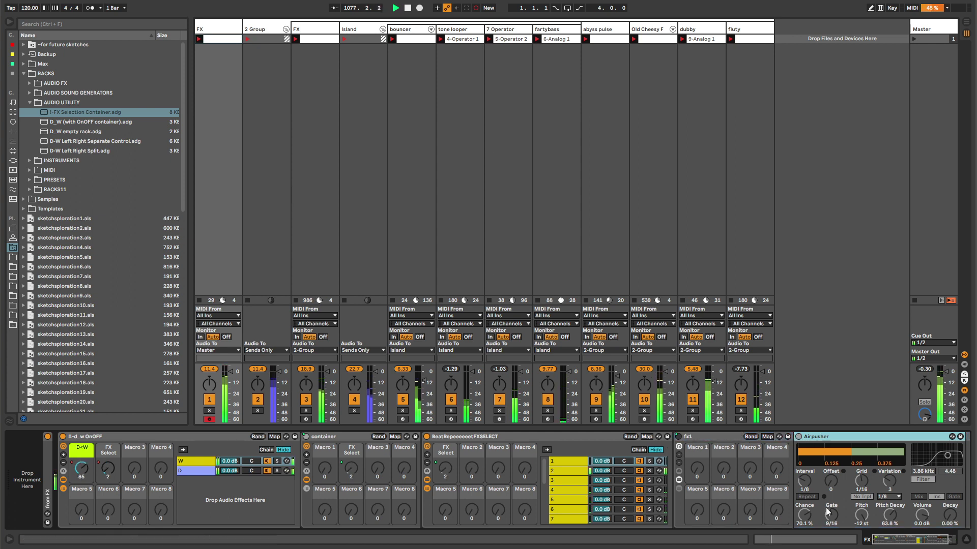
pyautogui.click(901, 542)
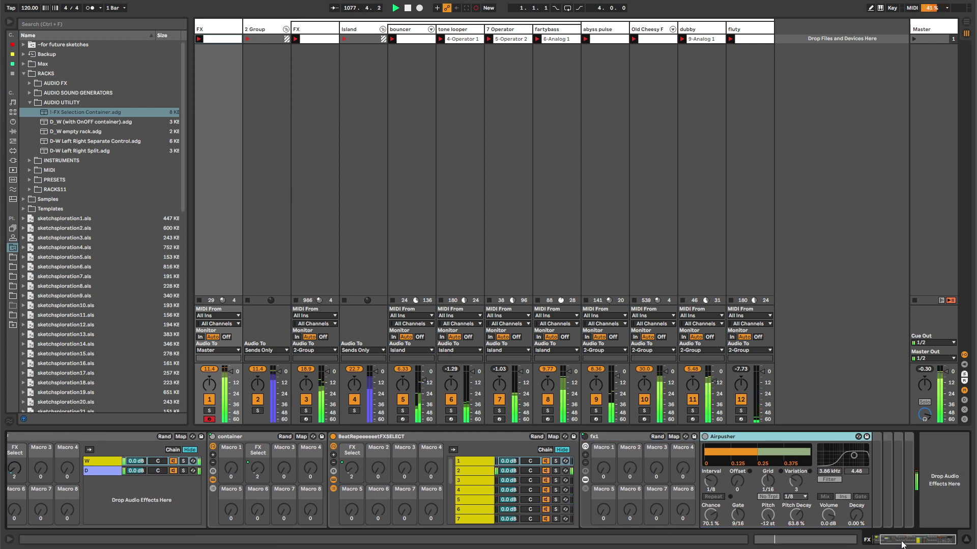
pyautogui.click(490, 471)
pyautogui.click(489, 480)
pyautogui.click(490, 490)
pyautogui.click(492, 501)
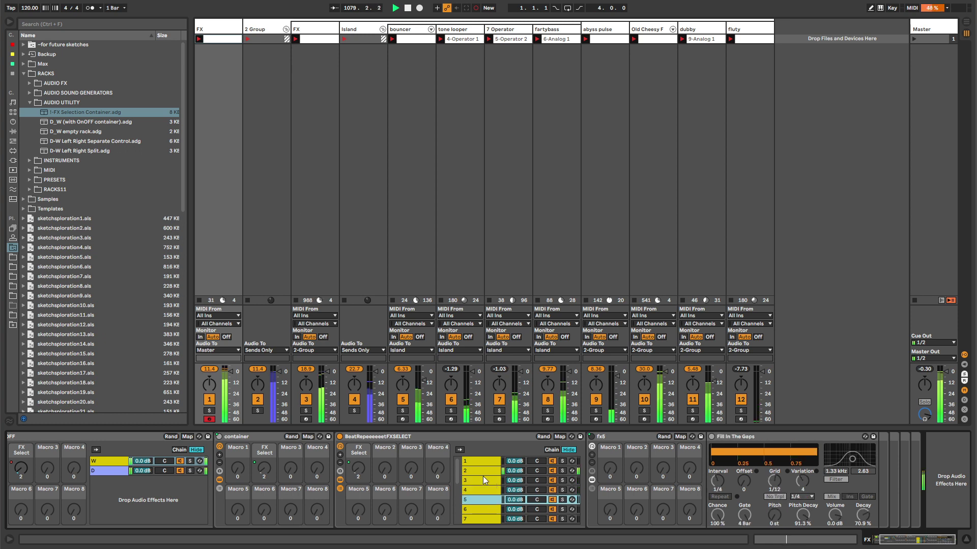
# Step: Show the Beat Repeat presets for the Fill In The Gaps device and examine the rack's chains from 5 to 15
pyautogui.click(363, 441)
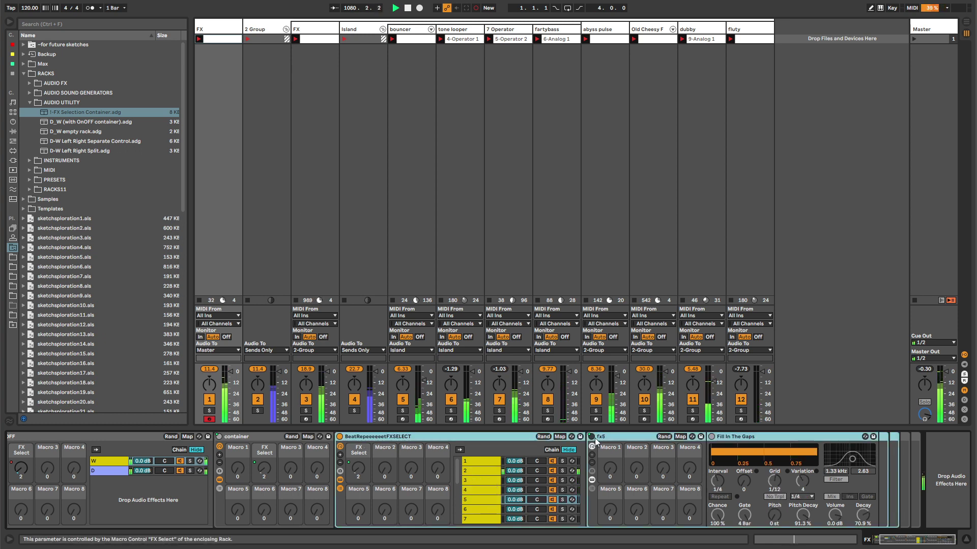
pyautogui.click(865, 437)
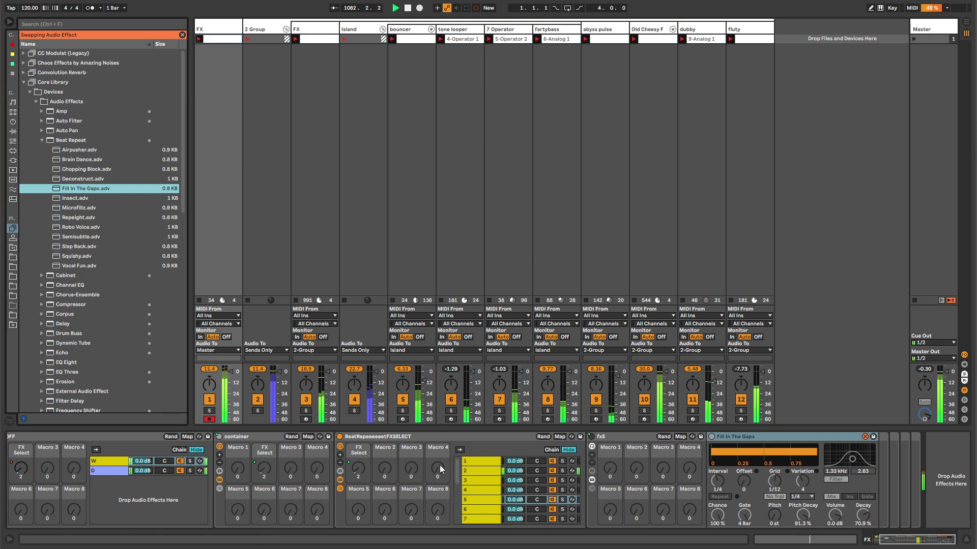
pyautogui.click(474, 503)
pyautogui.scroll(-1, 475, 506)
pyautogui.press('Down')
pyautogui.press('Down')
pyautogui.press('Down')
pyautogui.press('Down')
pyautogui.press('Down')
pyautogui.press('Down')
pyautogui.press('Down')
pyautogui.press('Down')
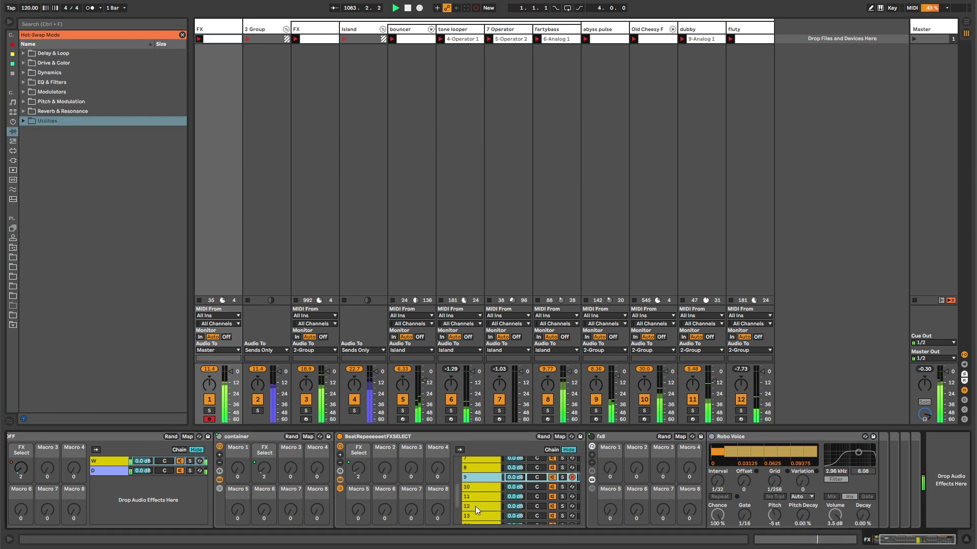
pyautogui.press('Down')
pyautogui.press('Down')
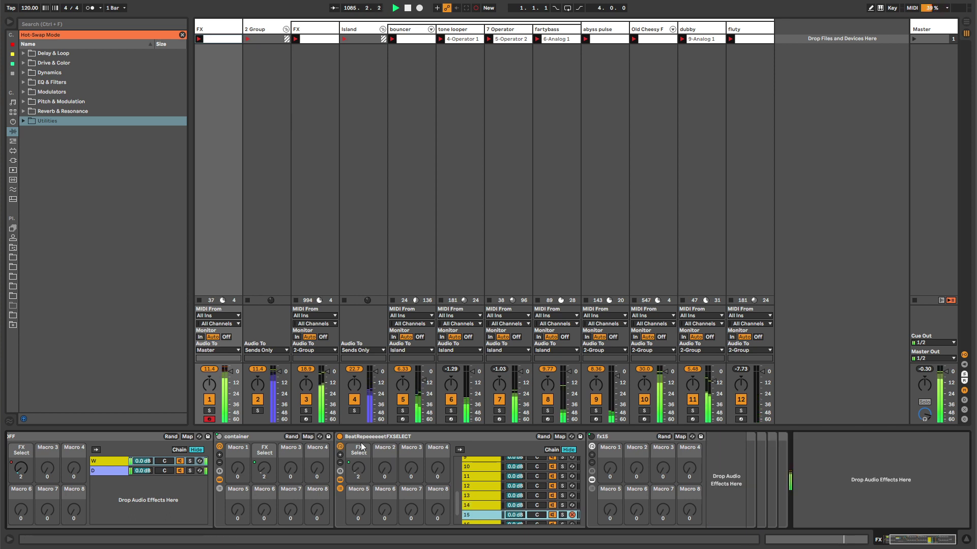
# Step: Return to chain 10 of the beat repeat rack and exit hot-swap mode
pyautogui.click(480, 468)
pyautogui.scroll(5, 480, 469)
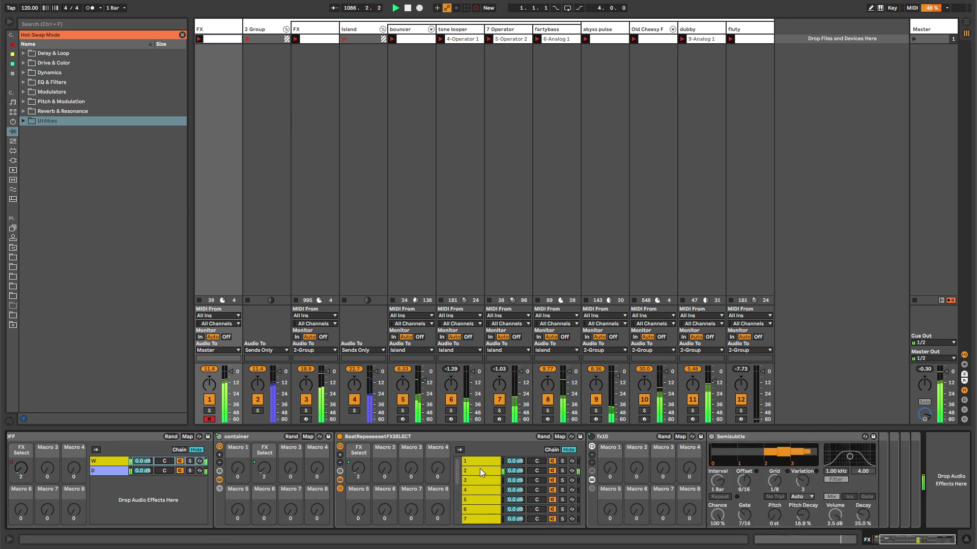
pyautogui.click(182, 35)
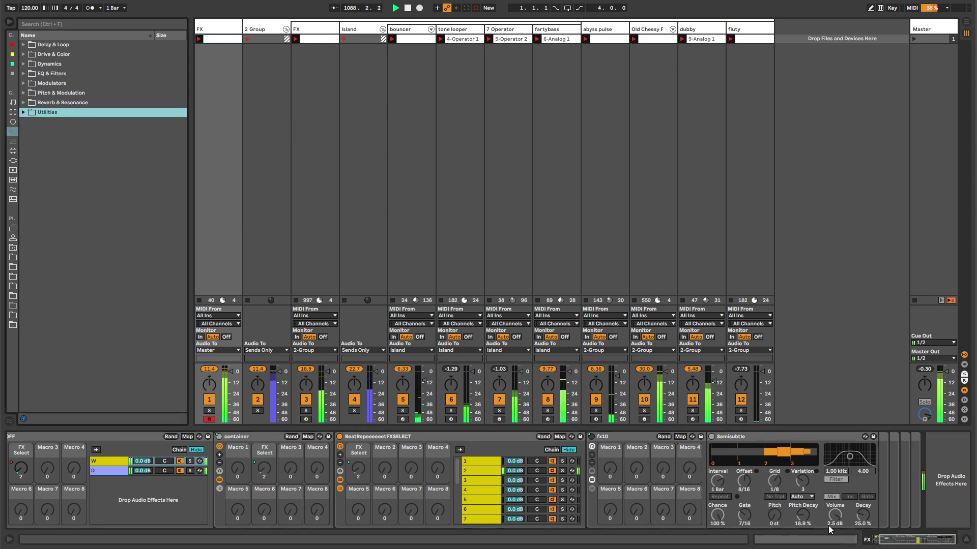
# Step: Record varied FX Select movements, including values 3, 6, 8 and 10, into the FX clip and show the envelope
pyautogui.click(877, 542)
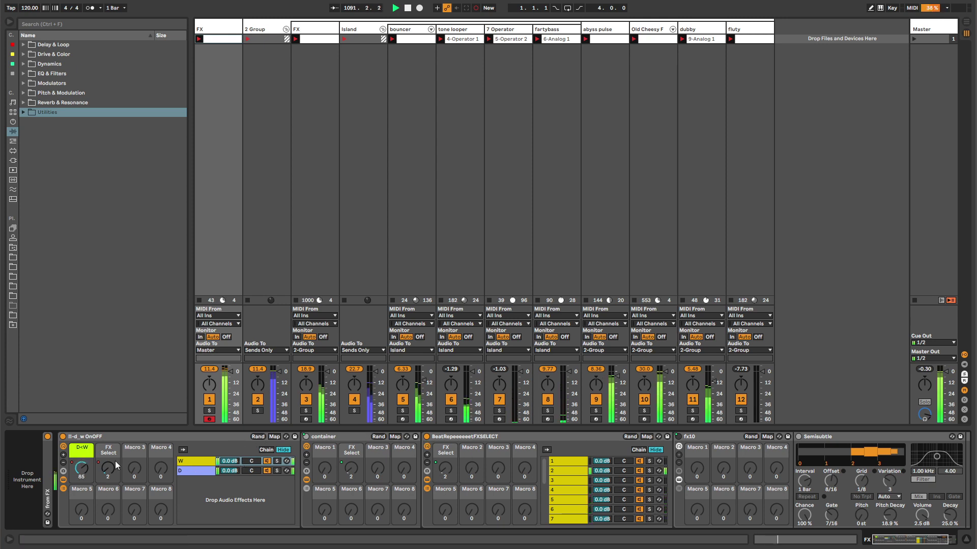
pyautogui.scroll(1, 109, 473)
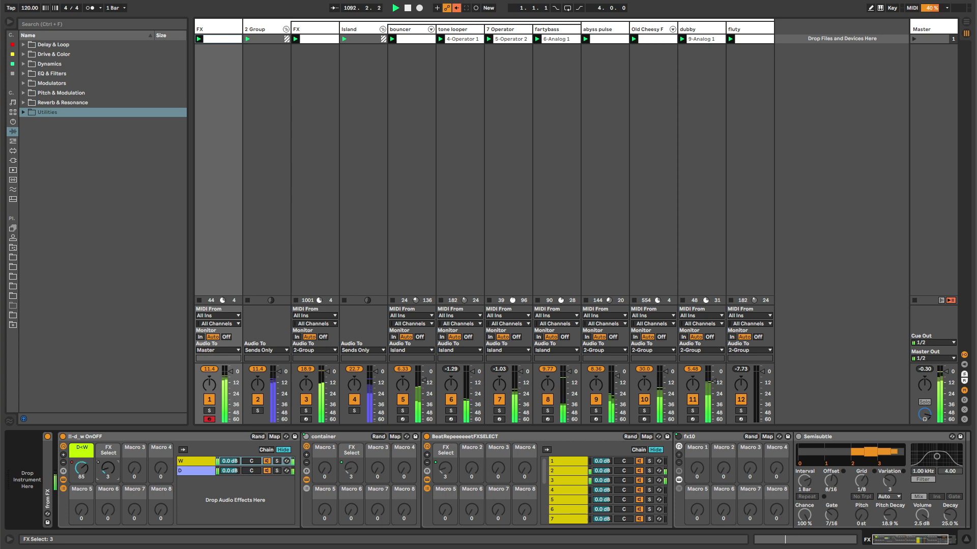
pyautogui.moveTo(108, 473); pyautogui.dragTo(109, 458)
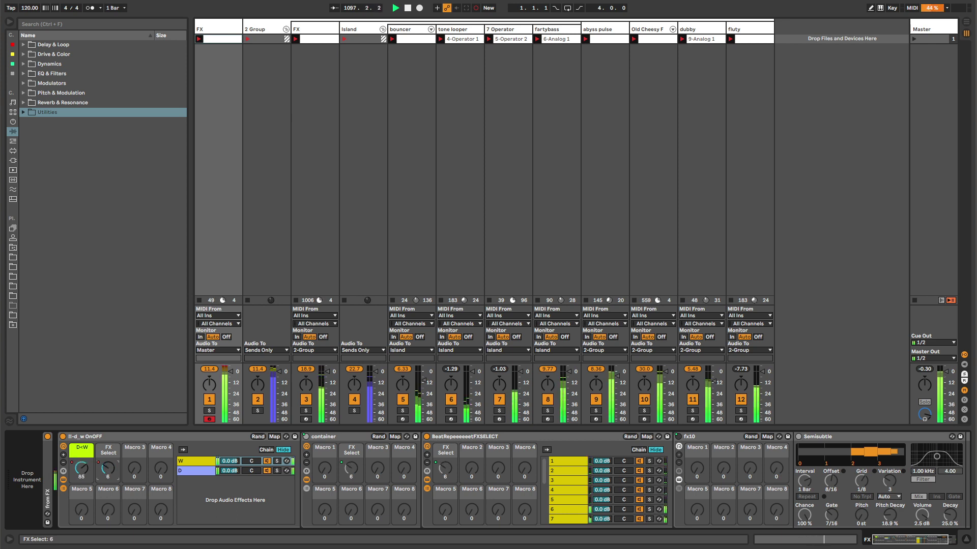
pyautogui.moveTo(108, 457); pyautogui.dragTo(108, 465)
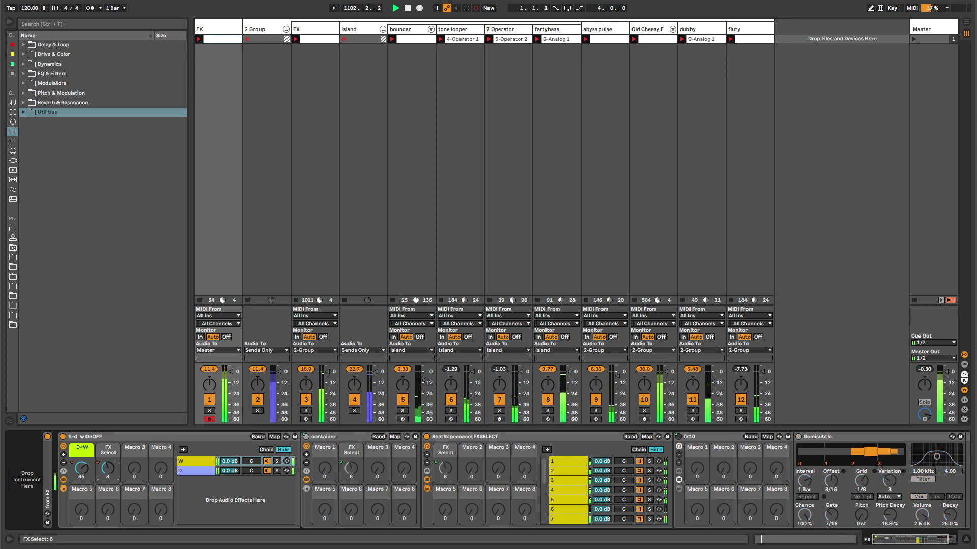
pyautogui.moveTo(109, 466); pyautogui.dragTo(109, 468)
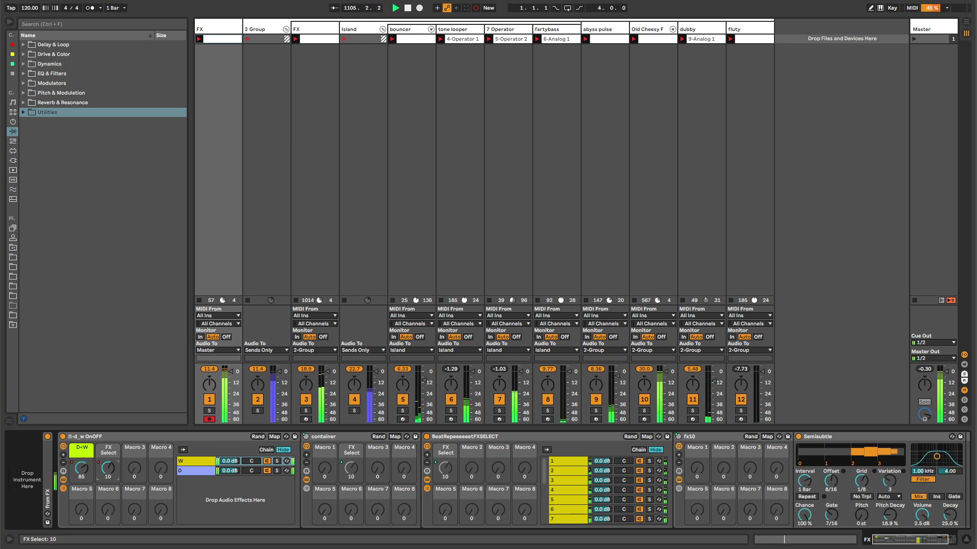
pyautogui.moveTo(108, 467); pyautogui.dragTo(108, 467)
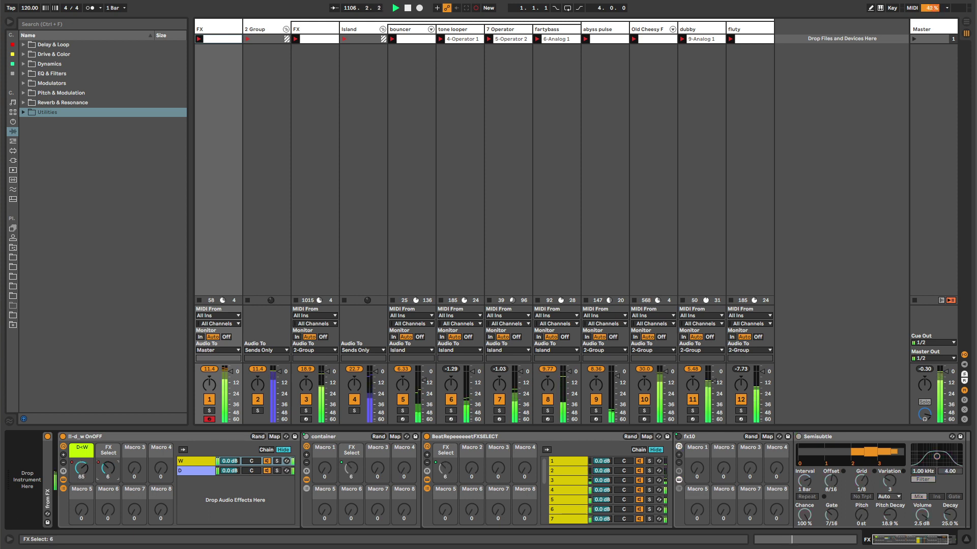
pyautogui.rightClick(102, 469)
pyautogui.click(105, 474)
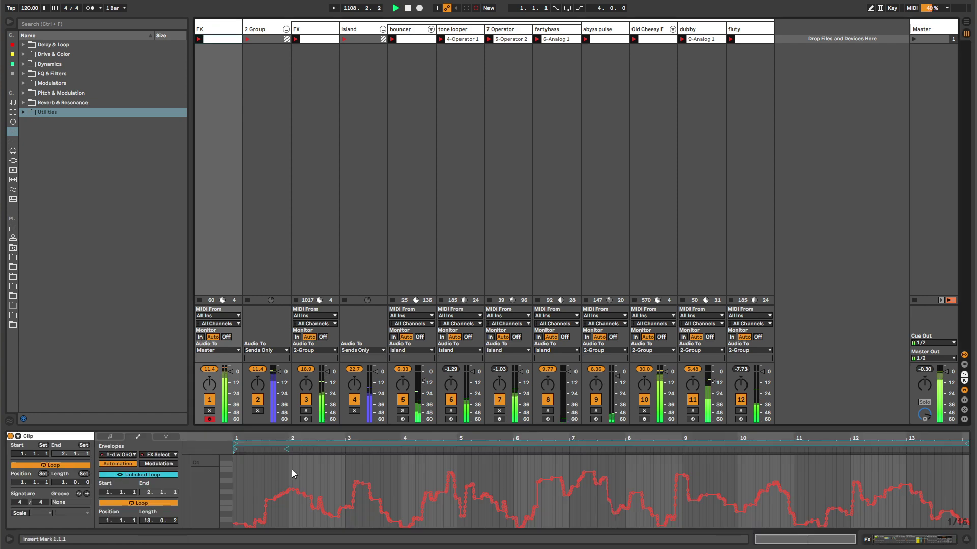
# Step: Trim the unlinked loop of the FX clip's FX Select envelope to a length of 13.0.0 and collapse the RACKS browser folder
pyautogui.hotkey('ctrl', 'a')
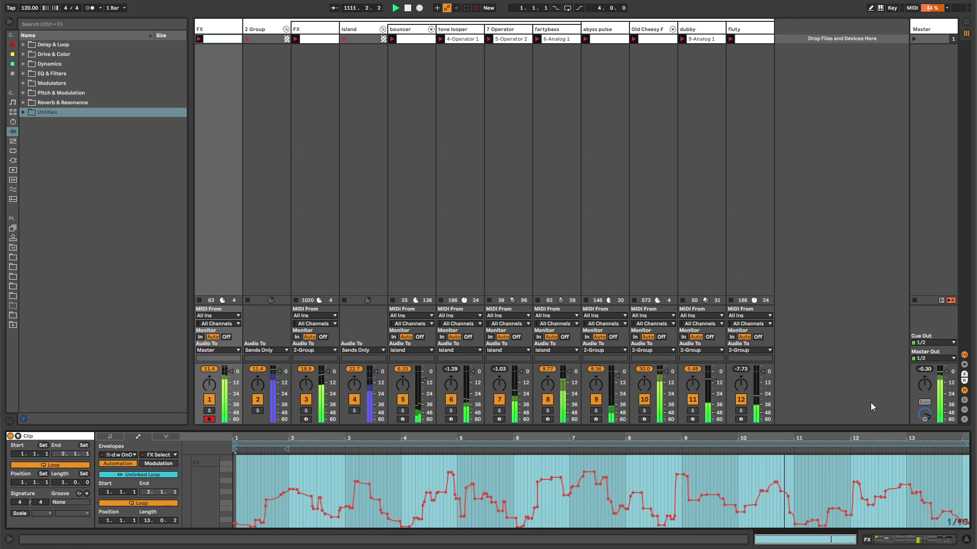
pyautogui.click(14, 247)
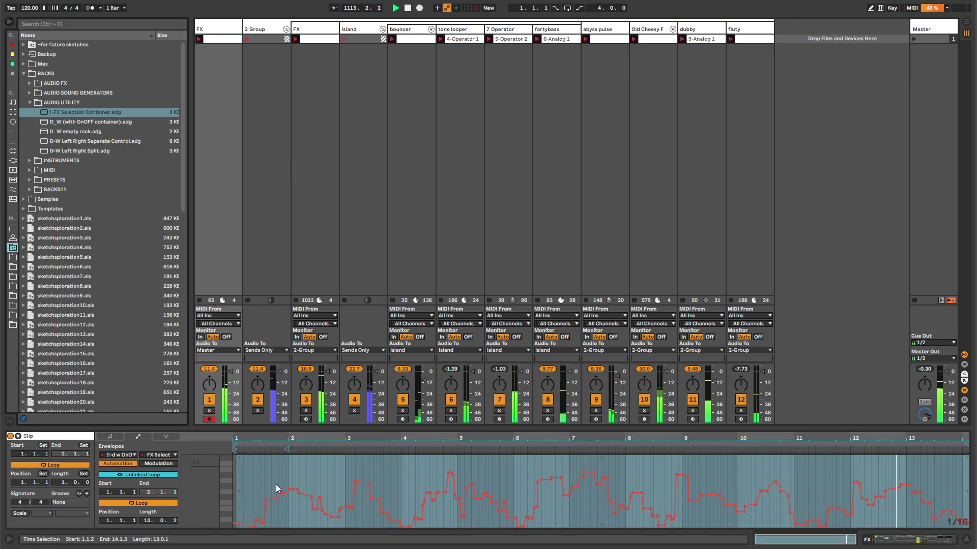
pyautogui.click(332, 476)
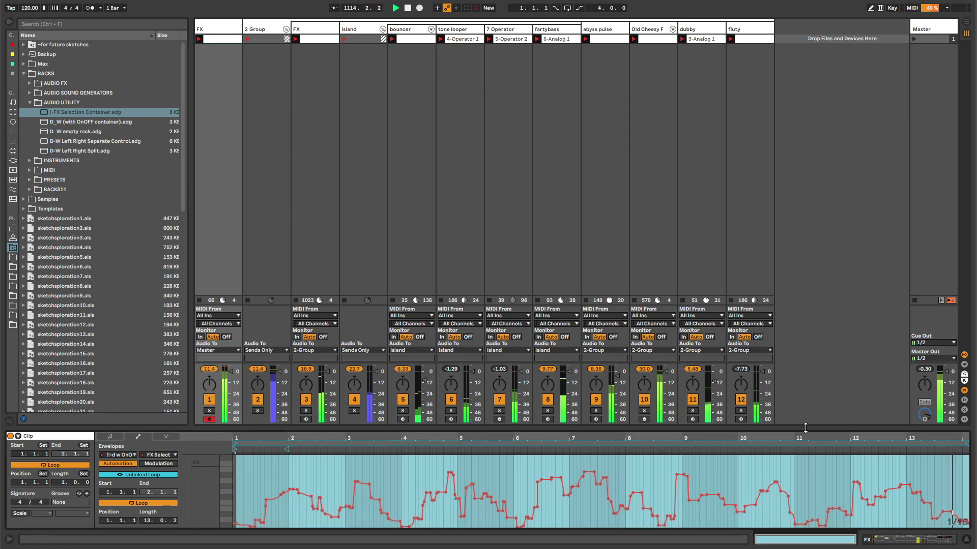
pyautogui.click(804, 477)
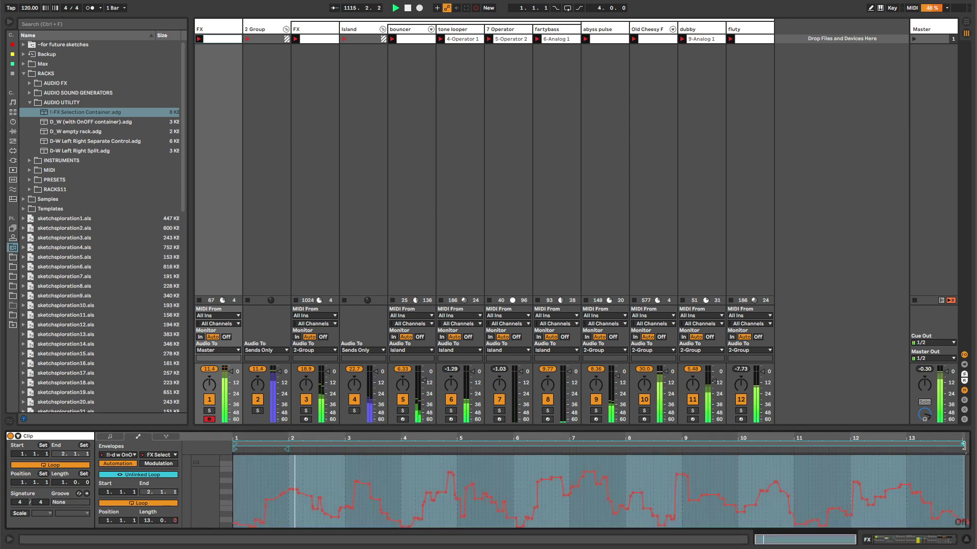
pyautogui.hotkey('ctrl', 'a')
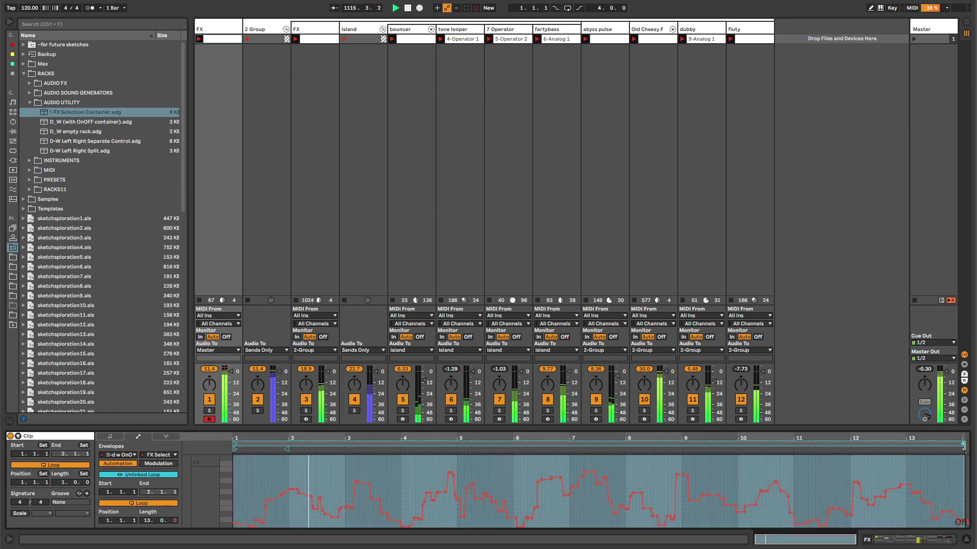
pyautogui.click(24, 74)
# Step: Show the FX clip's automation envelope for the D<W macro of the !!-d_w OnOFF rack
pyautogui.click(209, 29)
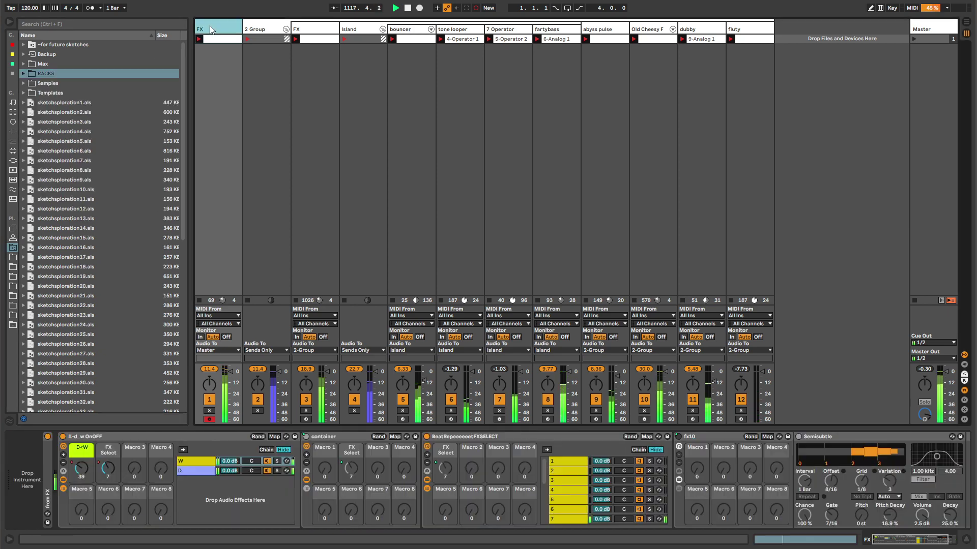
pyautogui.click(82, 469)
pyautogui.rightClick(82, 469)
pyautogui.click(106, 483)
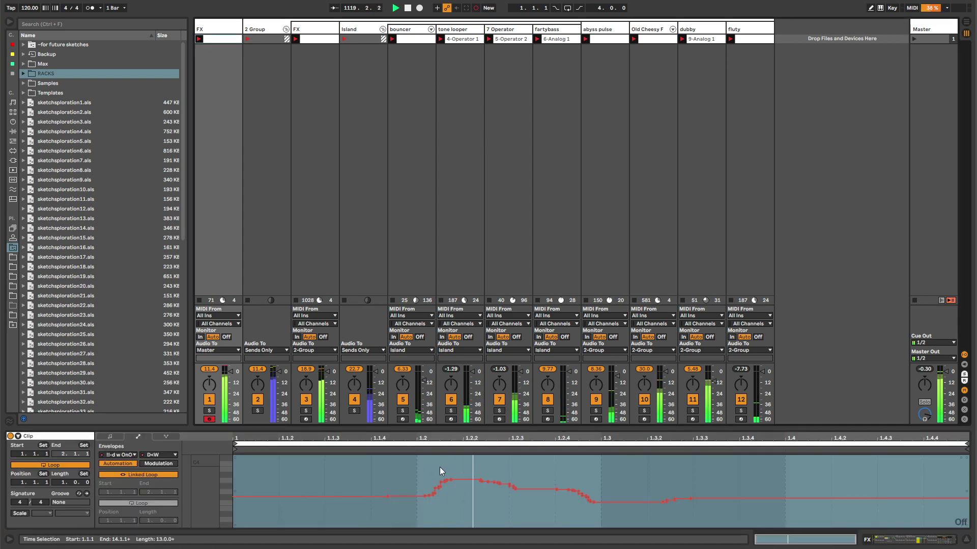
pyautogui.rightClick(443, 468)
pyautogui.click(497, 475)
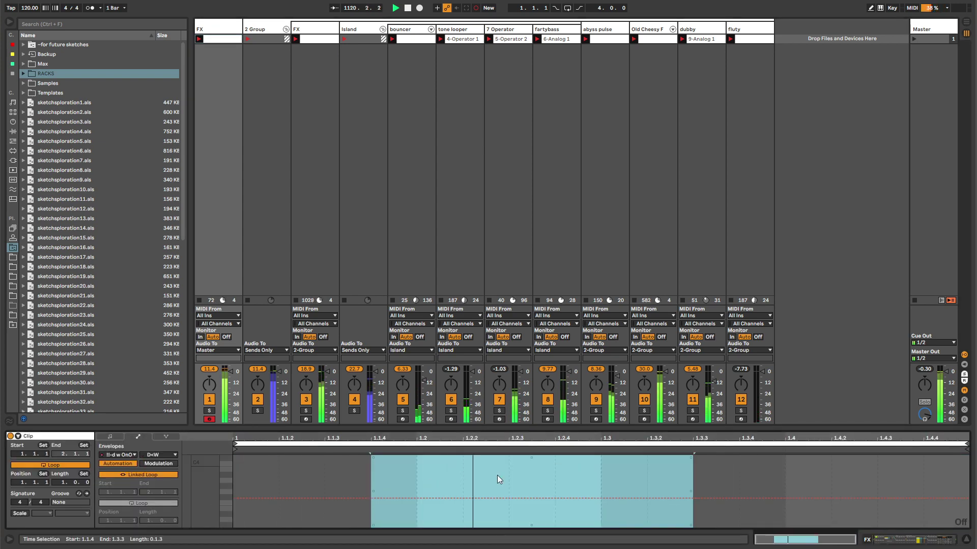
pyautogui.hotkey('ctrl', 'z')
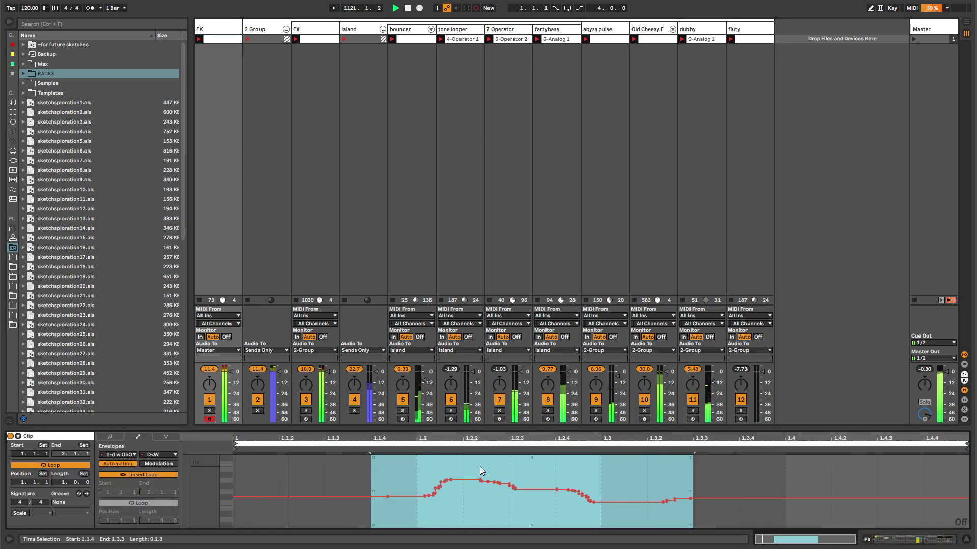
# Step: Simplify the D<W envelope in the FX clip, and lower its opening section and its closing section to about 31
pyautogui.click(481, 501)
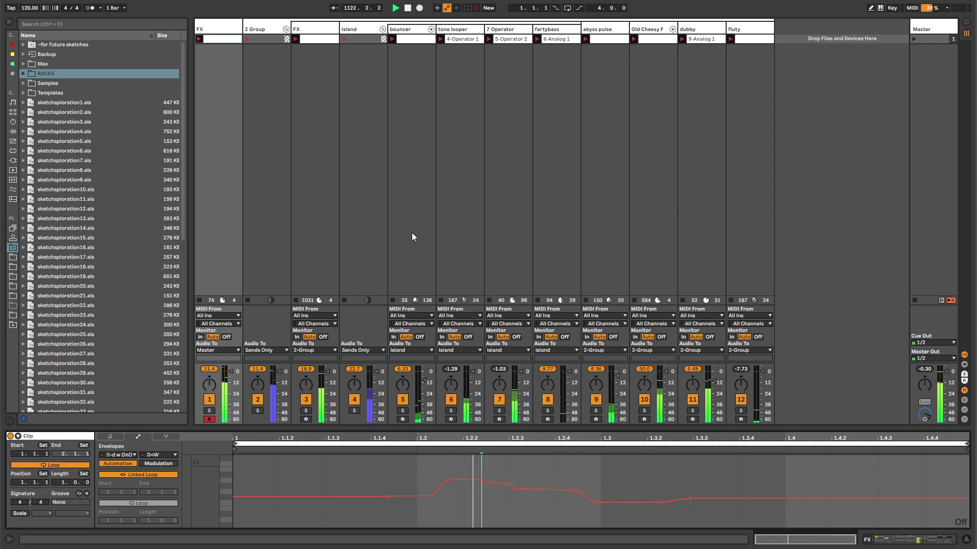
pyautogui.click(229, 30)
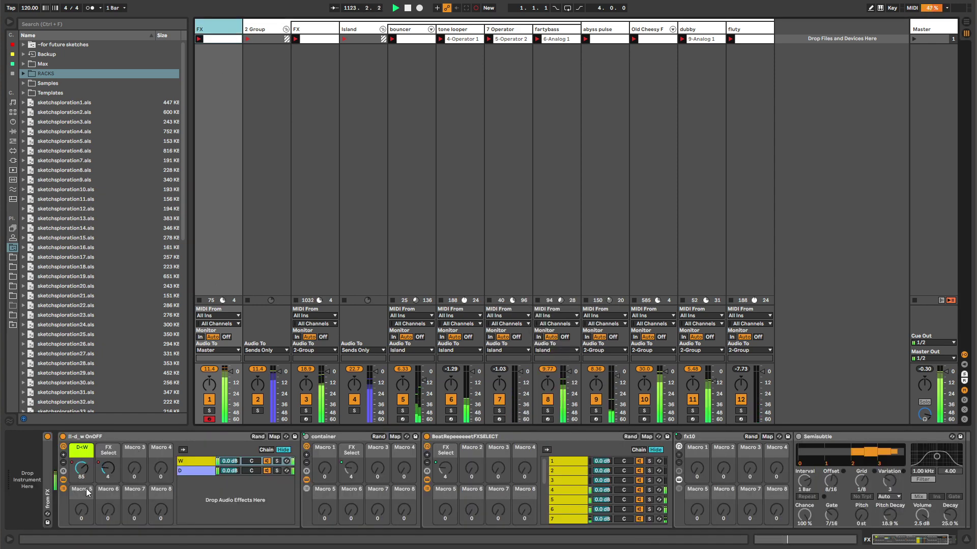
pyautogui.rightClick(84, 471)
pyautogui.click(178, 474)
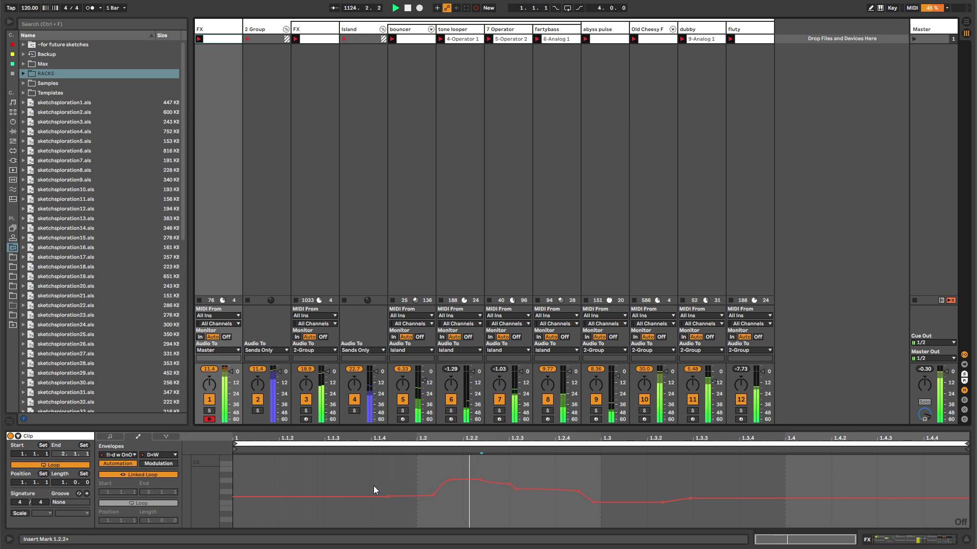
pyautogui.moveTo(257, 496); pyautogui.dragTo(258, 509)
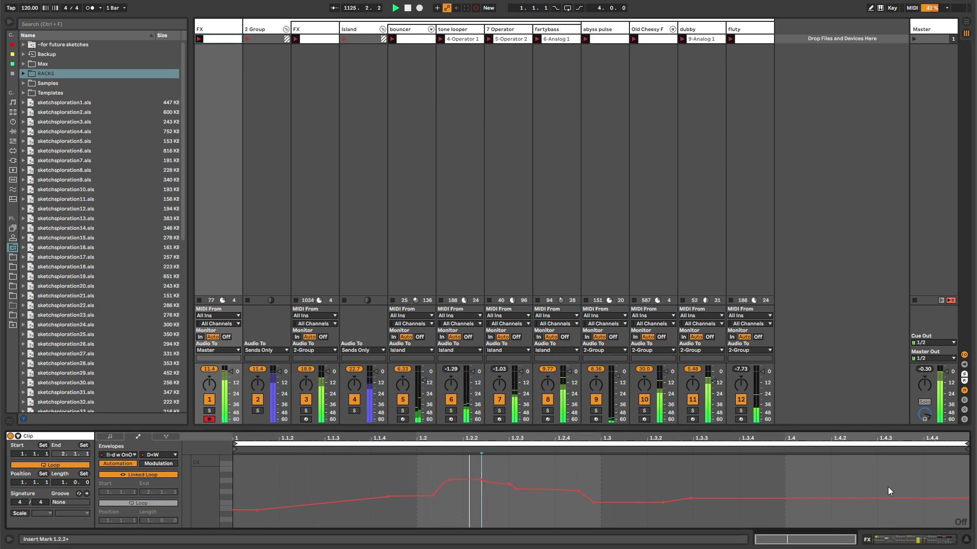
pyautogui.moveTo(890, 502); pyautogui.dragTo(809, 511)
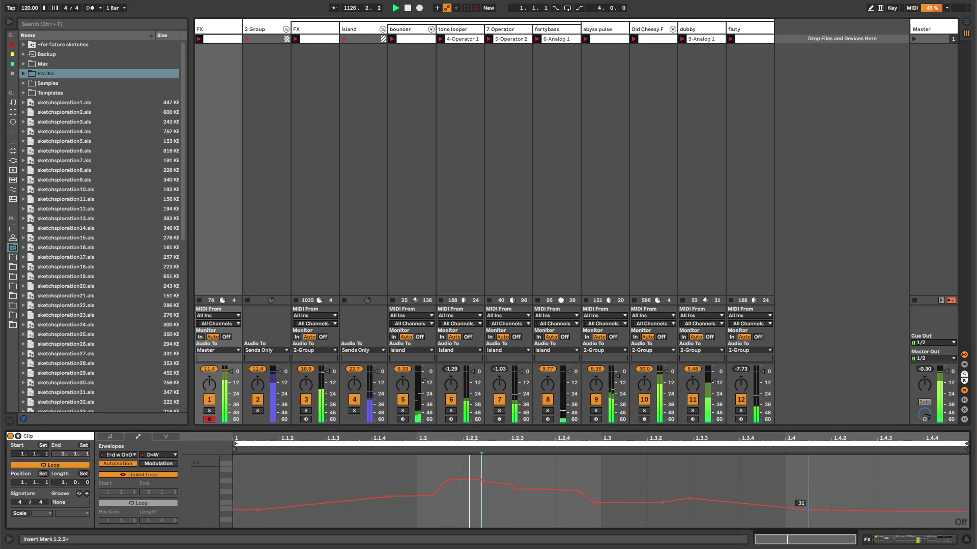
# Step: Collapse the !!-d_w OnOFF rack on the FX track and copy it to the Old Cheesy F track ahead of the Delay
pyautogui.click(226, 29)
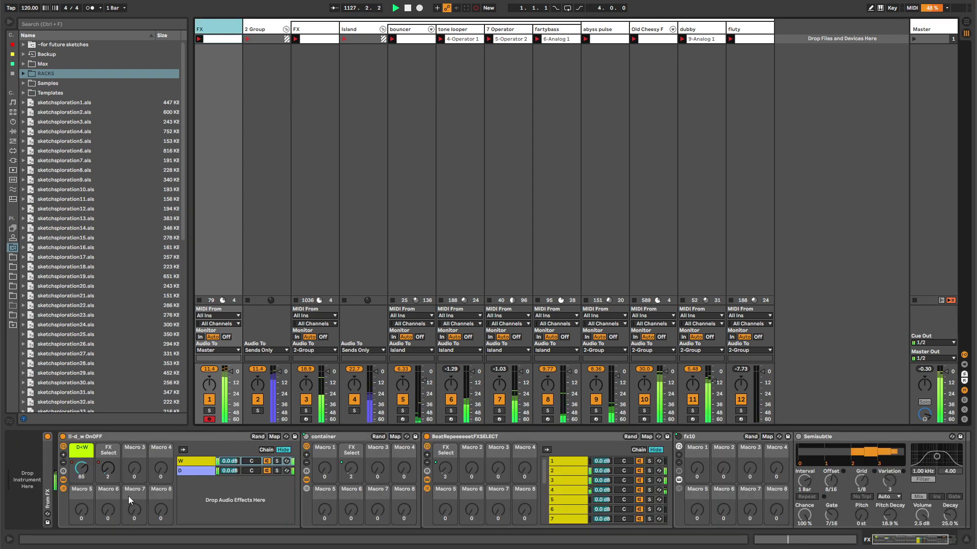
pyautogui.click(63, 490)
pyautogui.click(77, 437)
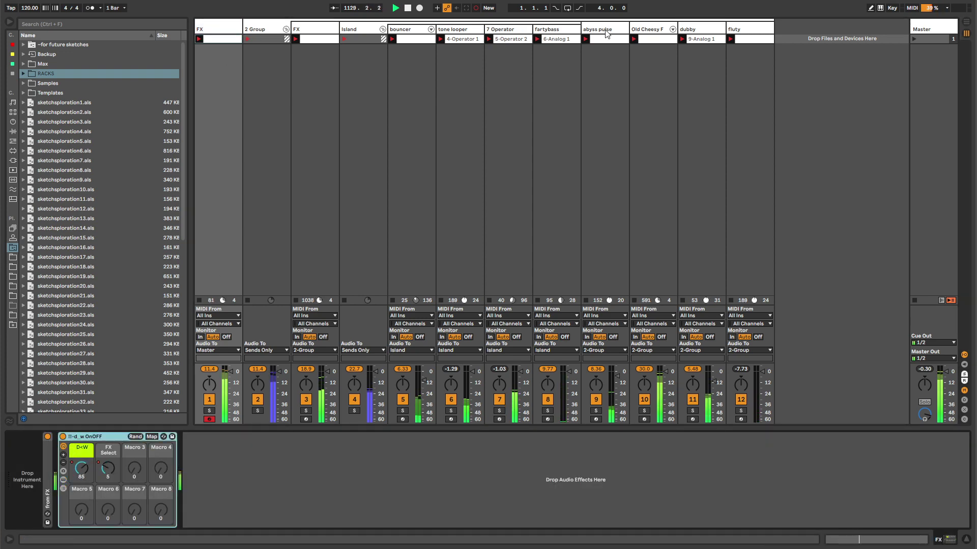
pyautogui.click(662, 31)
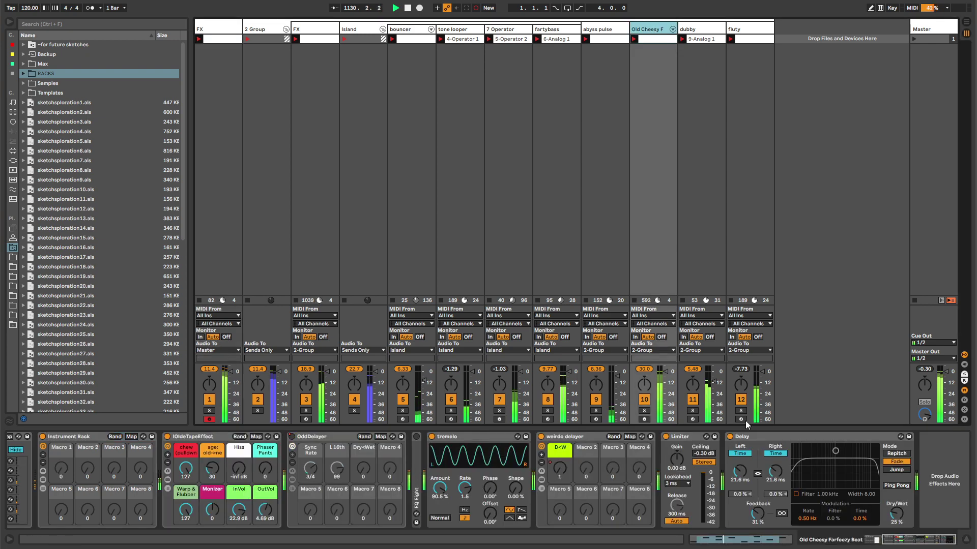
pyautogui.click(747, 436)
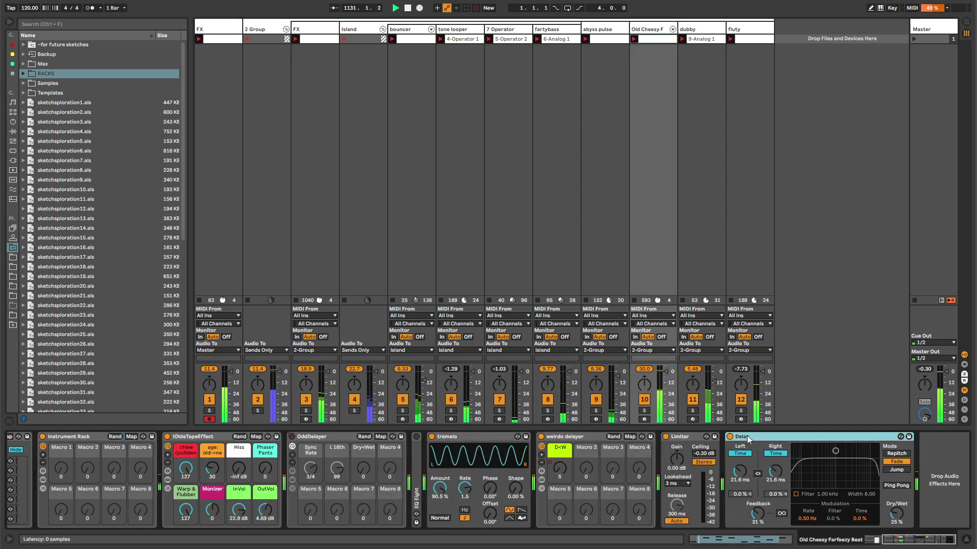
pyautogui.hotkey('ctrl', 'v')
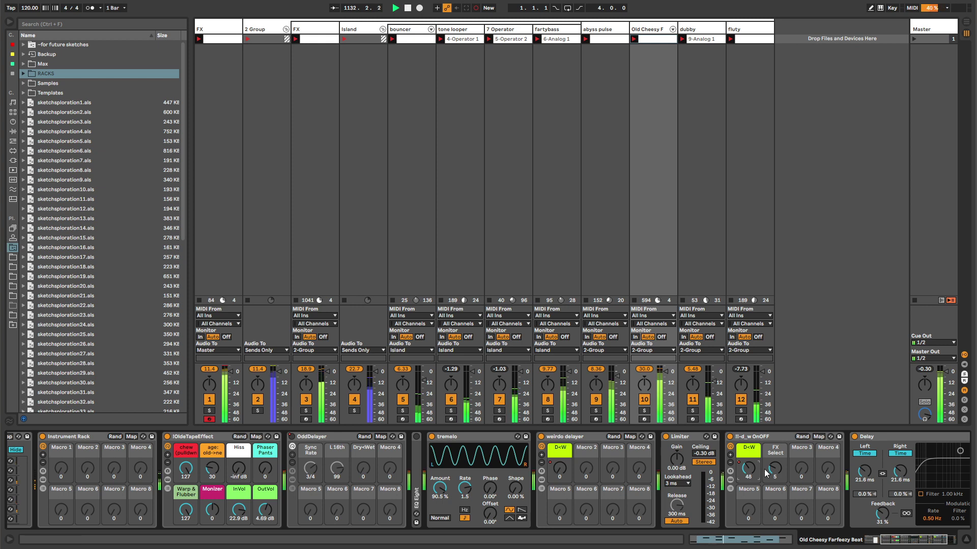
# Step: Record FX Select and D<W movements of the pasted rack into the Old Cheesy F clip and show the D<W envelope
pyautogui.moveTo(775, 468); pyautogui.dragTo(775, 475)
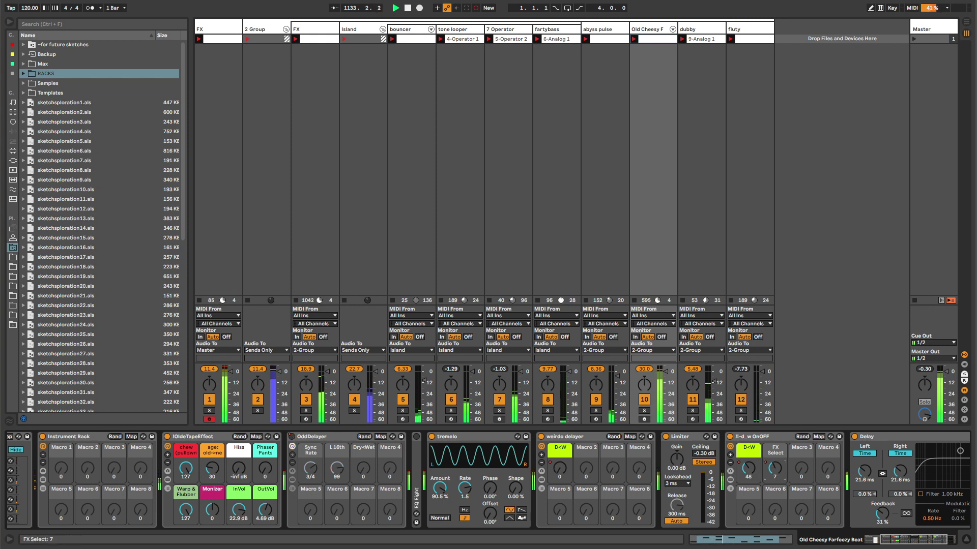
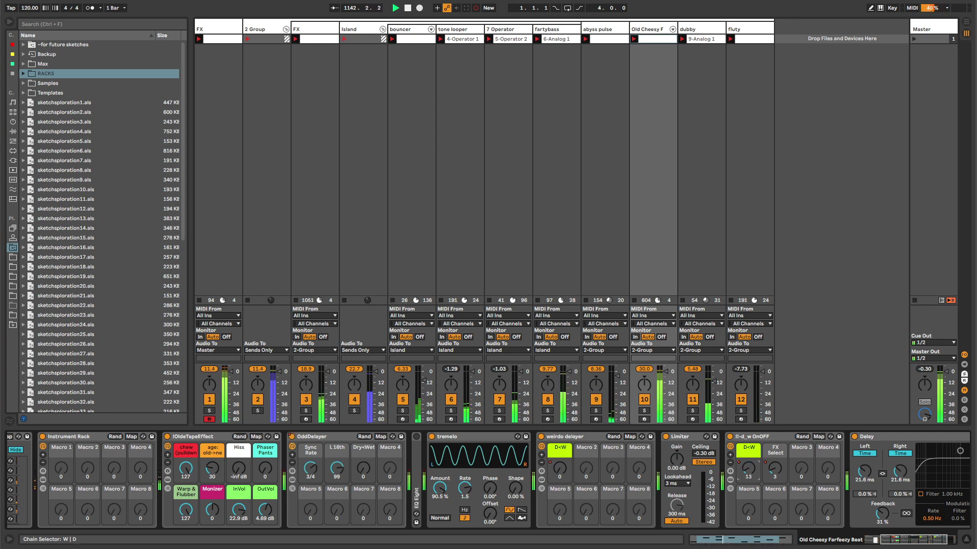
pyautogui.moveTo(748, 468); pyautogui.dragTo(750, 464)
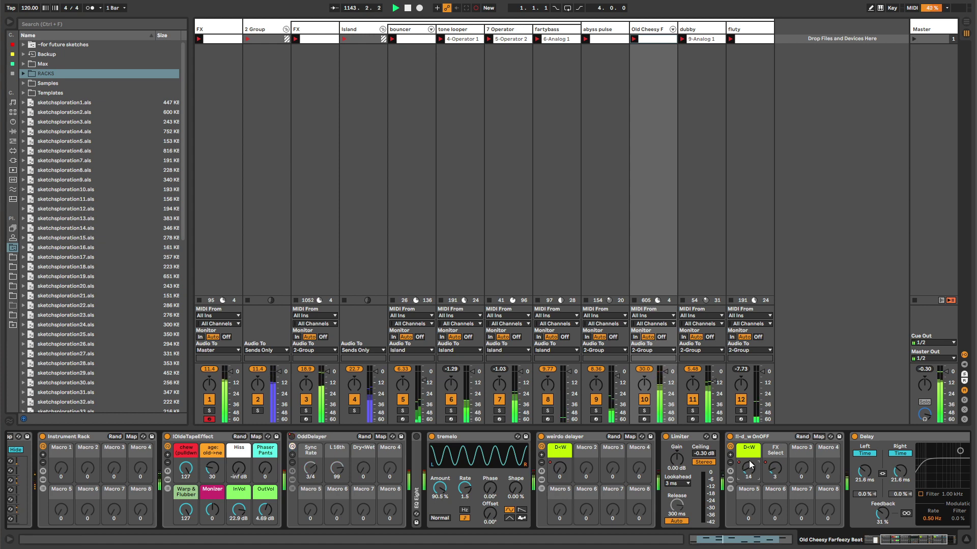
pyautogui.rightClick(749, 466)
pyautogui.click(758, 465)
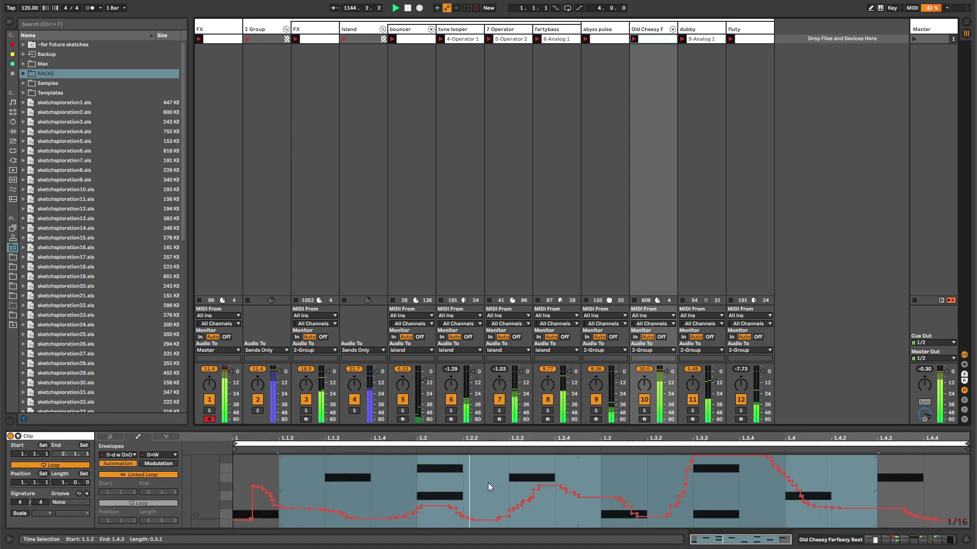
# Step: Unlink the D<W envelope's loop from the Old Cheesy F clip and simplify the whole envelope
pyautogui.click(171, 474)
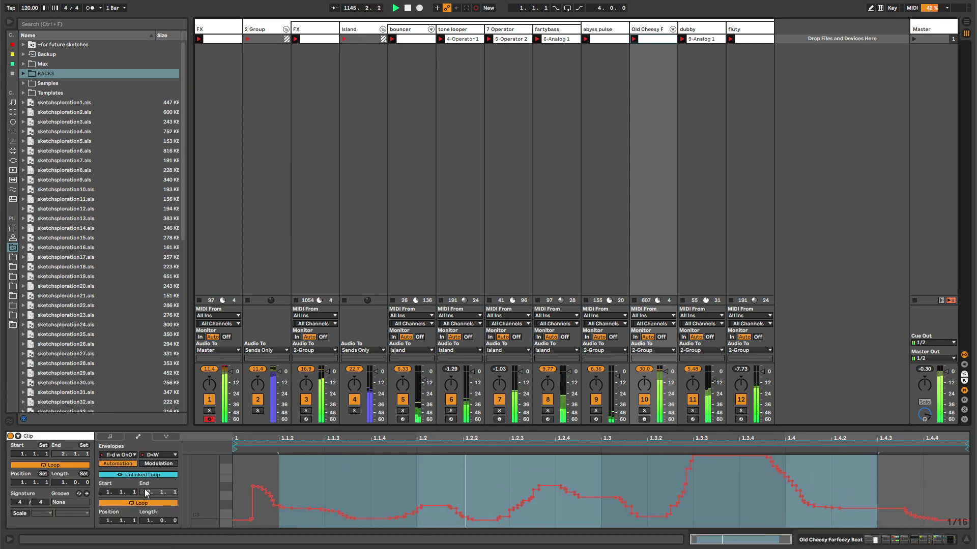
pyautogui.click(115, 436)
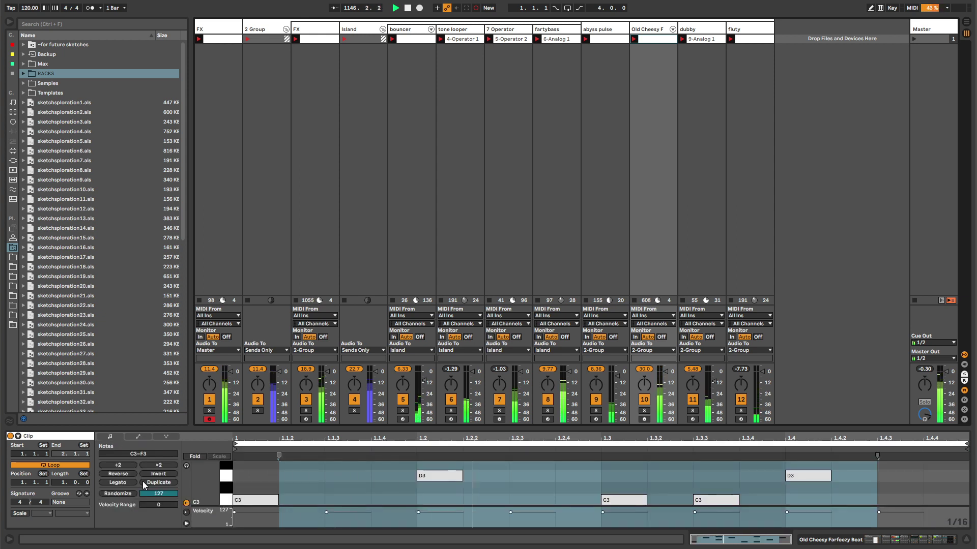
pyautogui.click(145, 436)
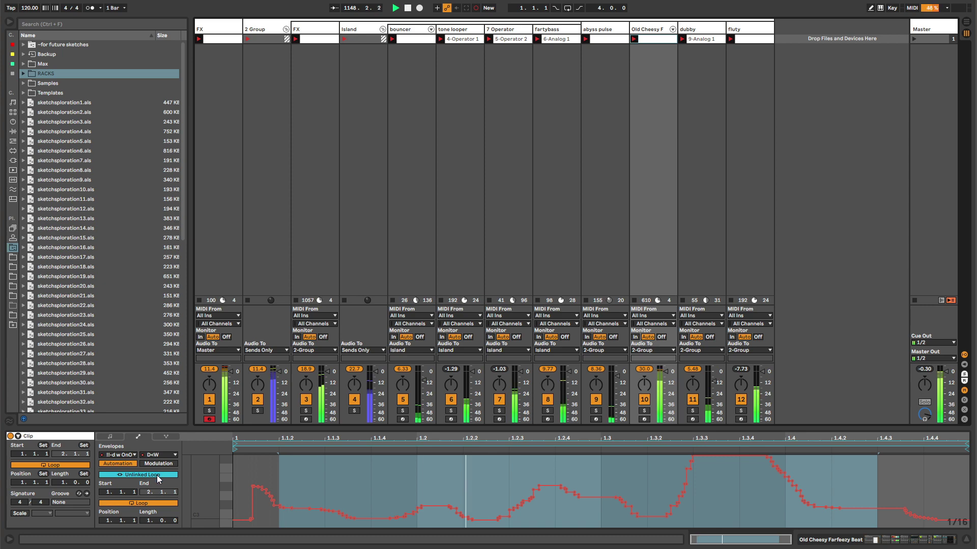
pyautogui.hotkey('ctrl', 'a')
pyautogui.click(386, 473)
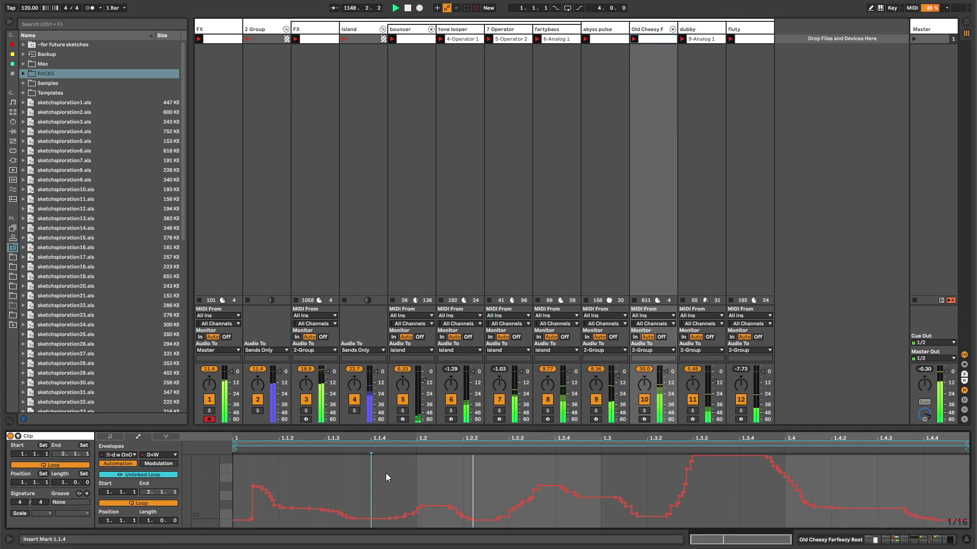
pyautogui.rightClick(386, 473)
pyautogui.click(398, 475)
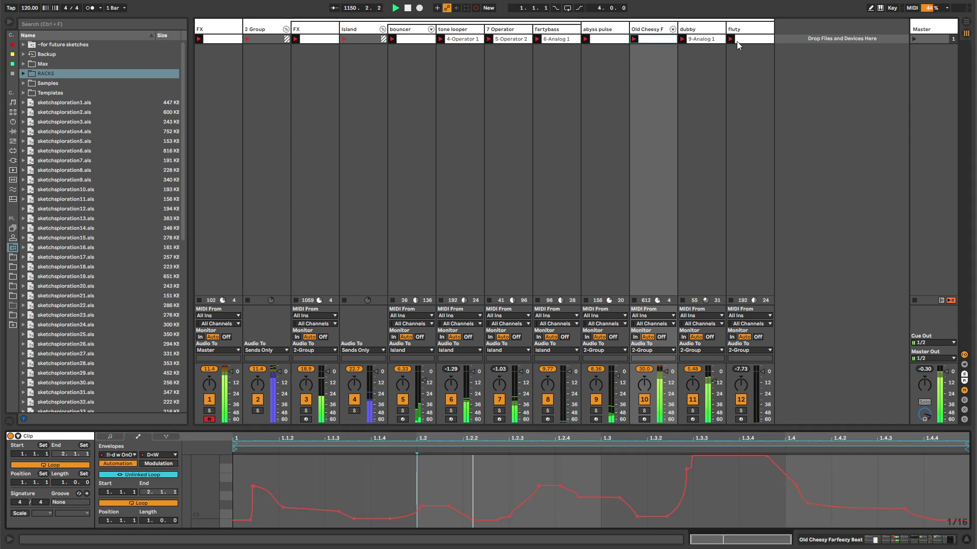
# Step: Hide the chains and devices of the NoteProbabilityGate rack on the fluty track
pyautogui.click(736, 45)
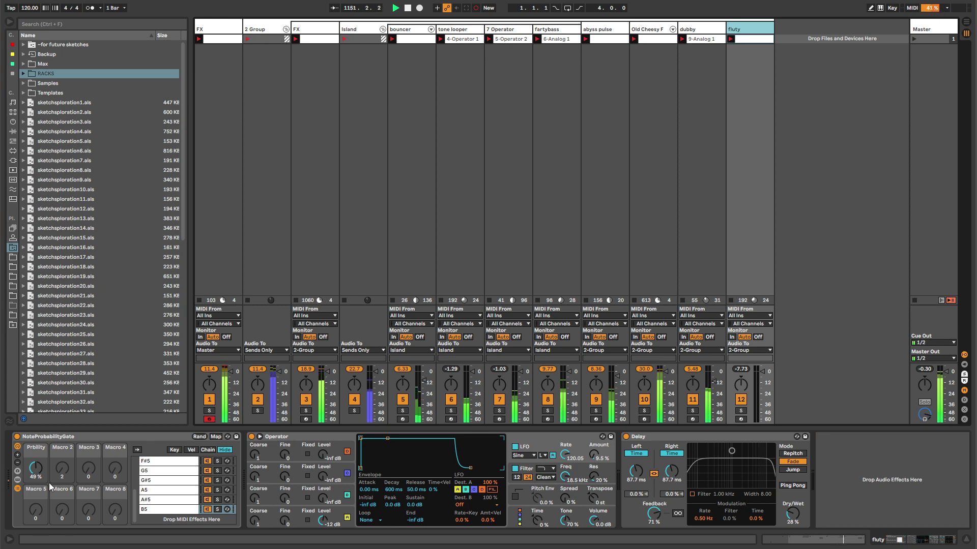
pyautogui.click(16, 489)
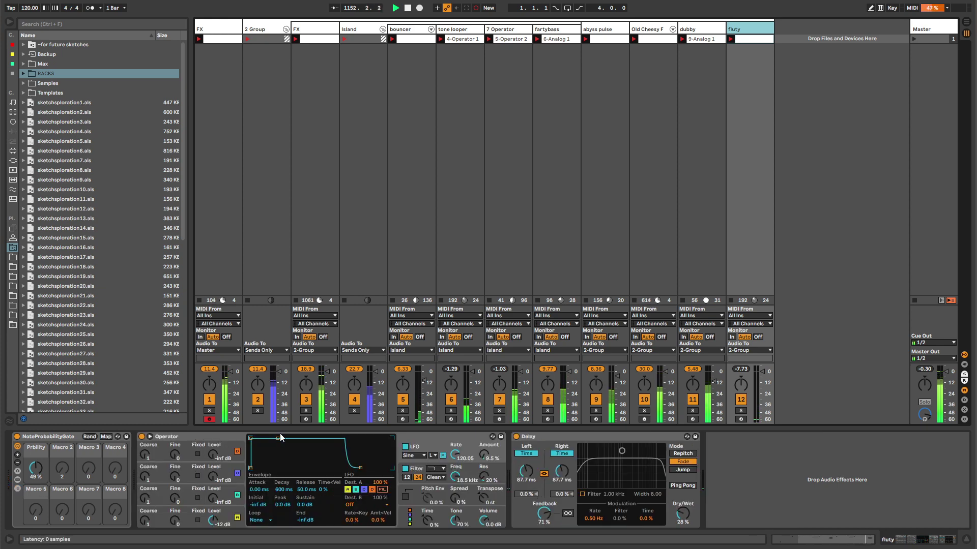
# Step: Add an EQ Eight after the rack on the FX track and set band 4 to 220 Hz with -2.85 dB gain
pyautogui.click(227, 24)
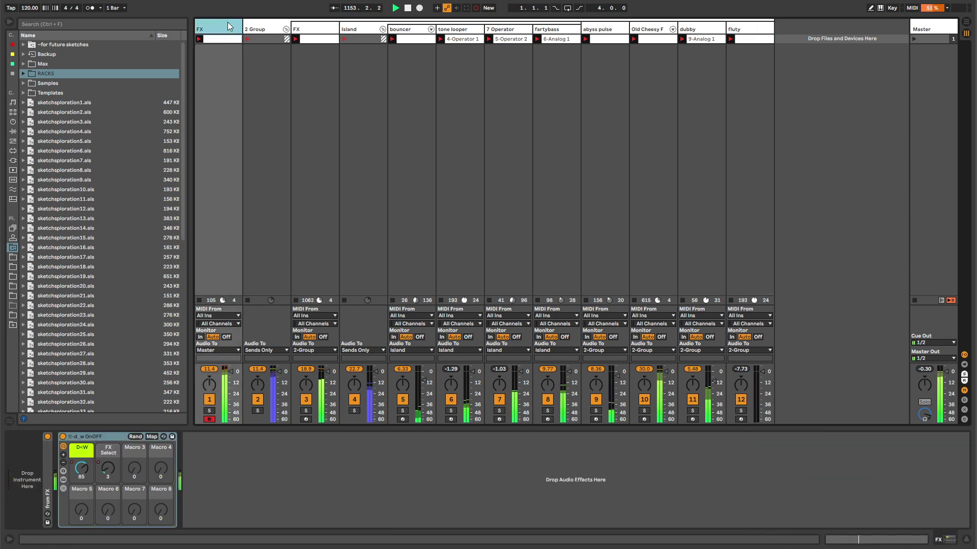
pyautogui.click(220, 475)
pyautogui.hotkey('ctrl', 'f')
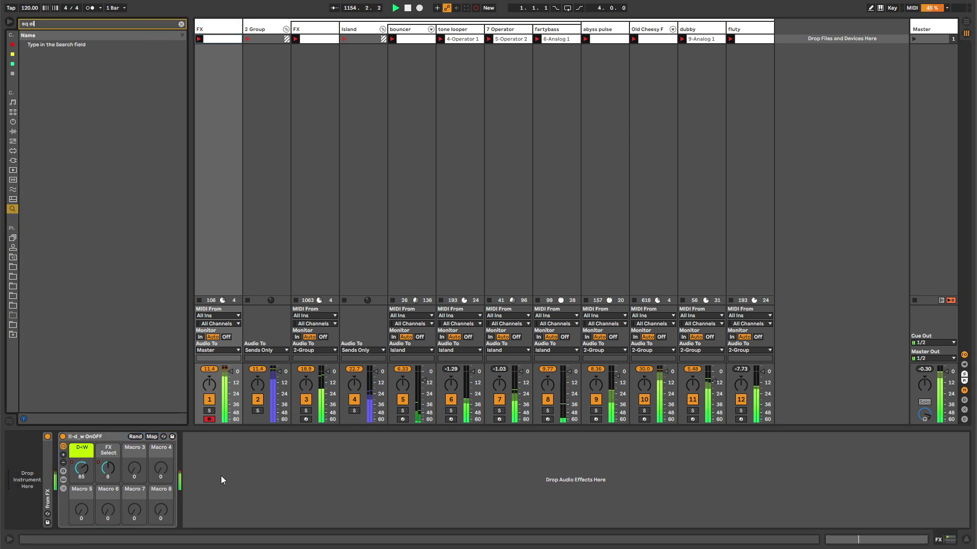
pyautogui.write('eq eight')
pyautogui.press('Return')
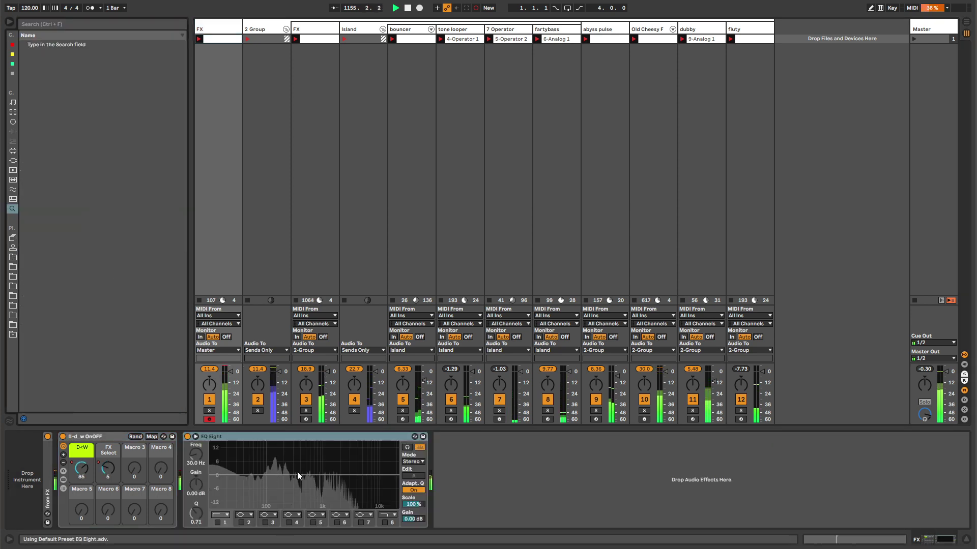
pyautogui.click(288, 521)
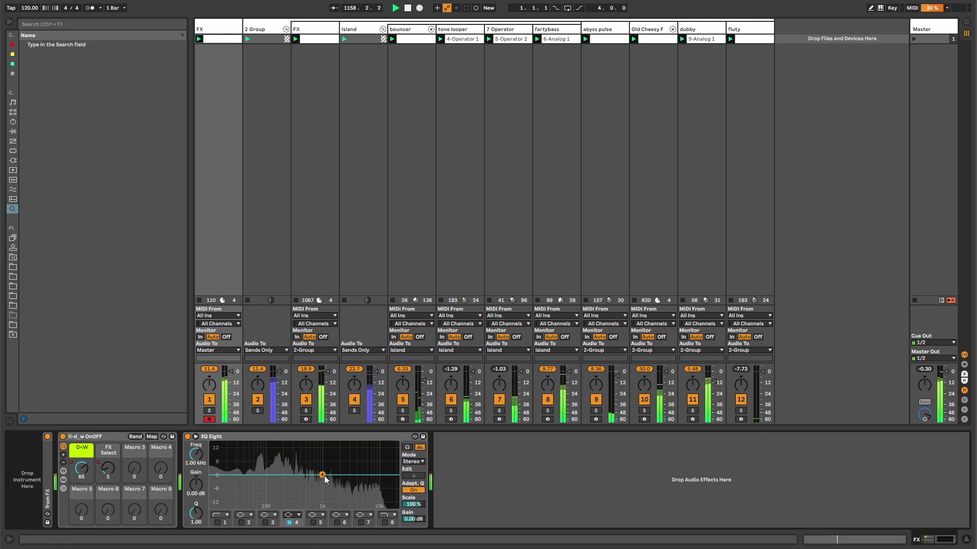
pyautogui.moveTo(323, 474); pyautogui.dragTo(286, 483)
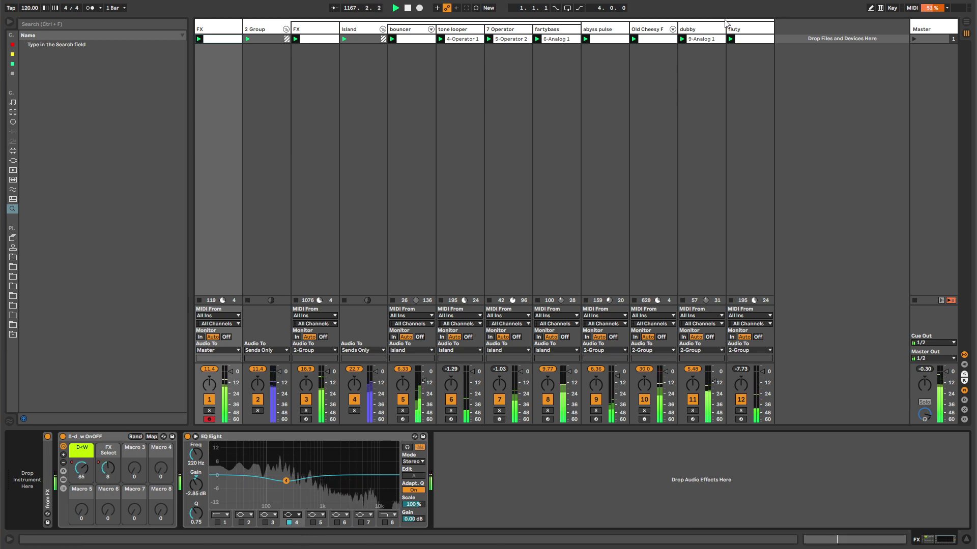
# Step: Copy the fartybass track's sidechain Compressor onto the fluty track, between Operator and Delay
pyautogui.click(737, 31)
pyautogui.click(715, 32)
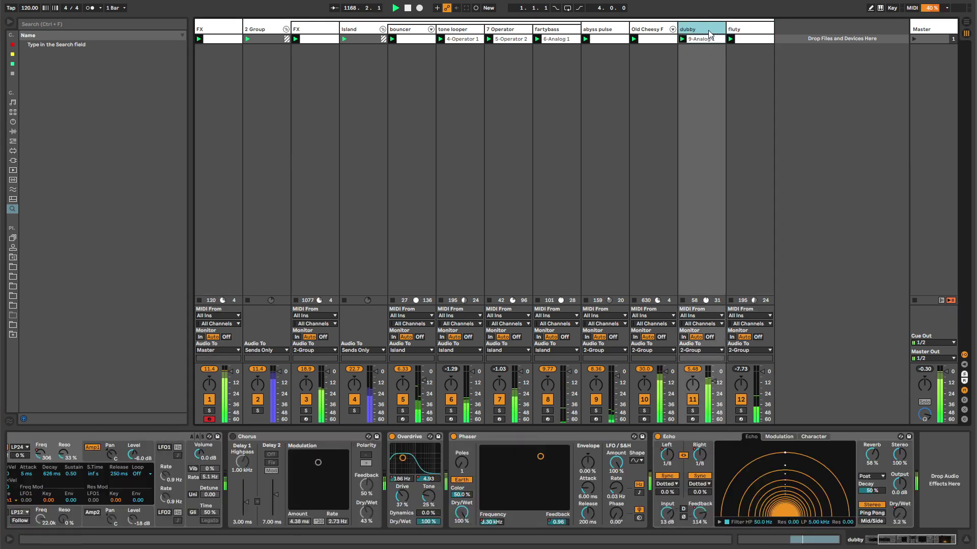
pyautogui.click(600, 32)
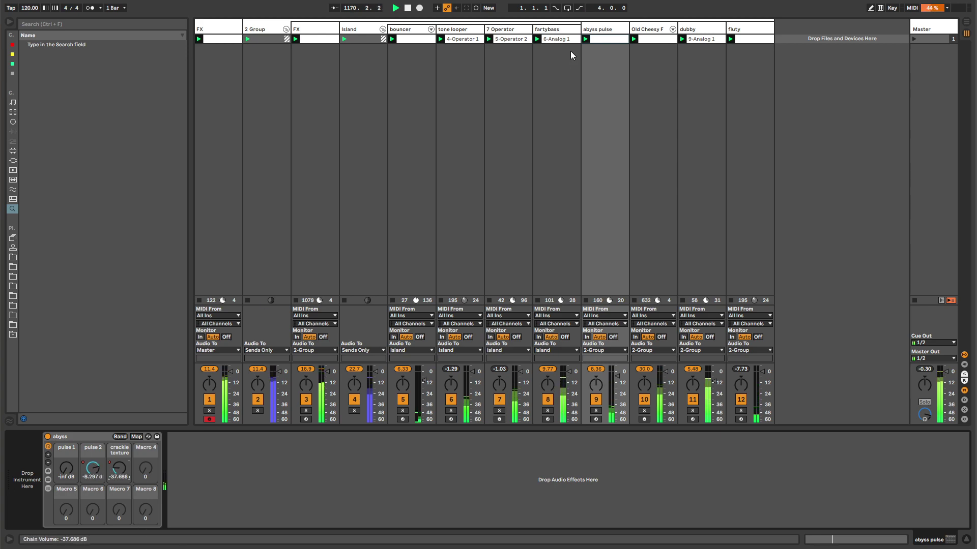
pyautogui.click(560, 31)
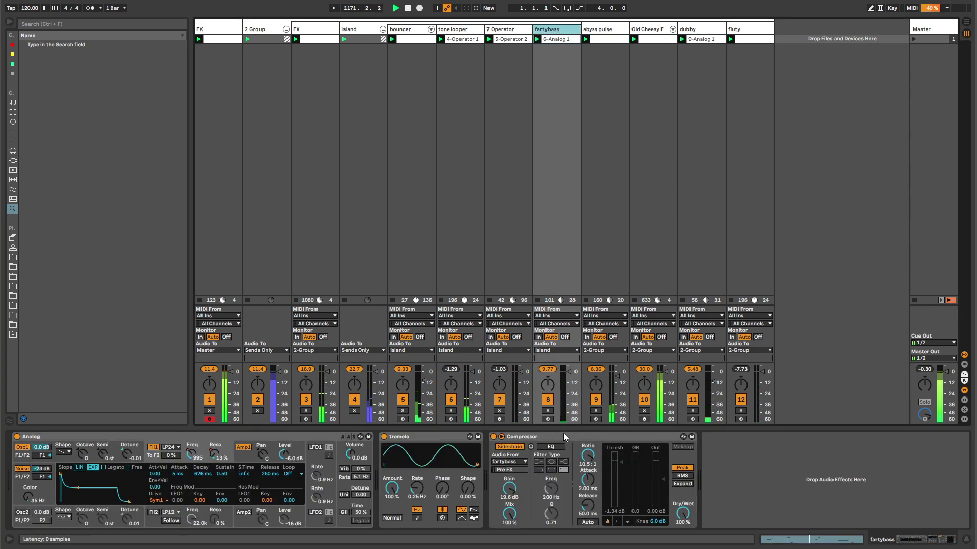
pyautogui.click(752, 28)
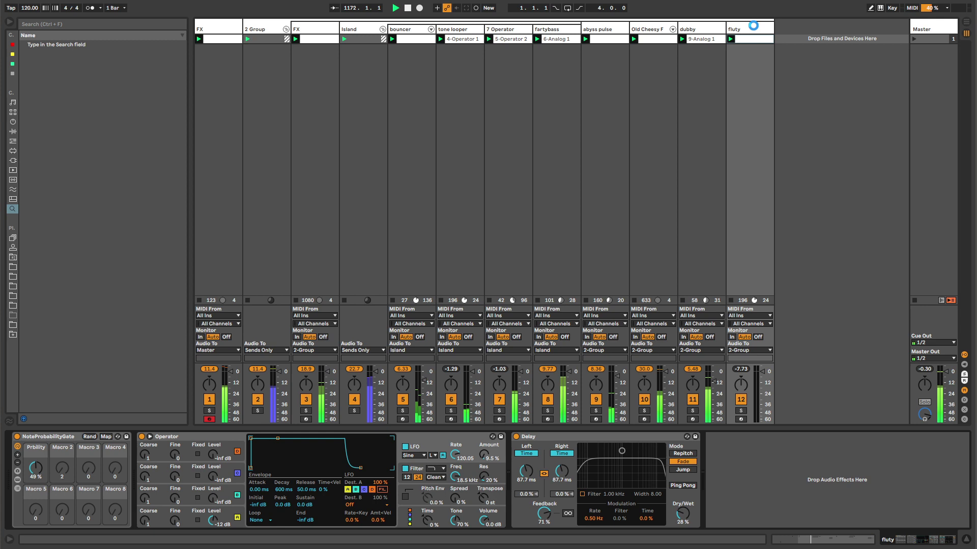
pyautogui.moveTo(748, 439); pyautogui.dragTo(506, 468)
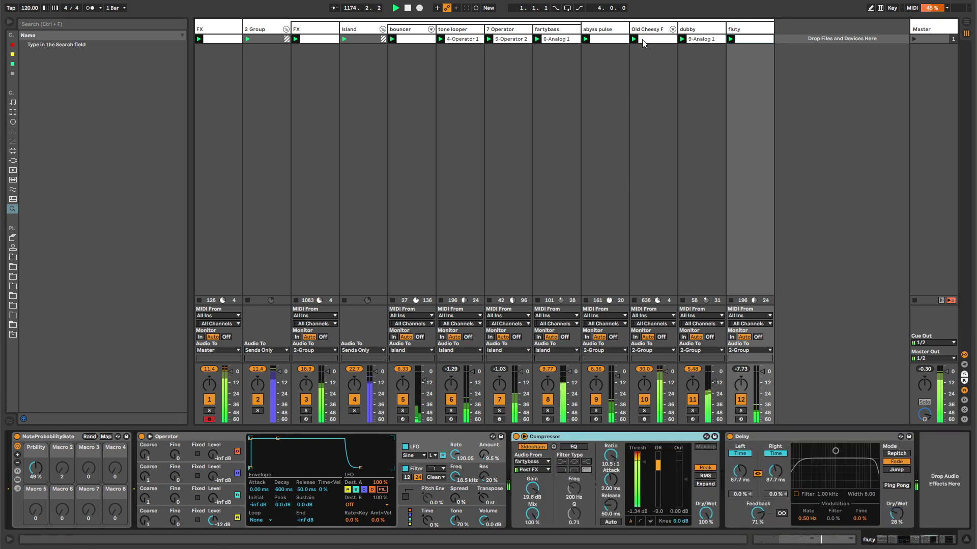
# Step: In the abyss pulse clip's crackle texture envelope, draw short 0 dB peaks at bars 2 and 4 and a steep rise just before 4.3
pyautogui.click(611, 29)
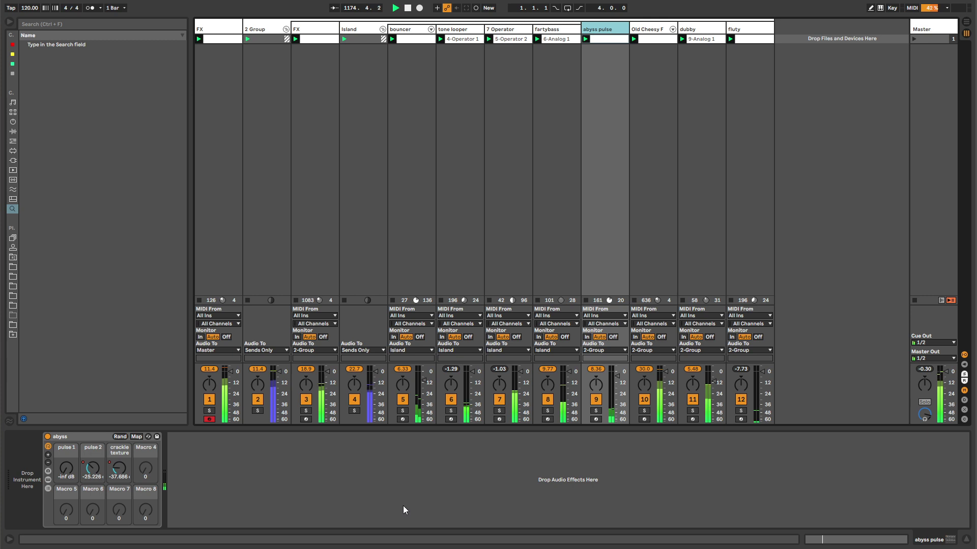
pyautogui.rightClick(121, 468)
pyautogui.click(136, 474)
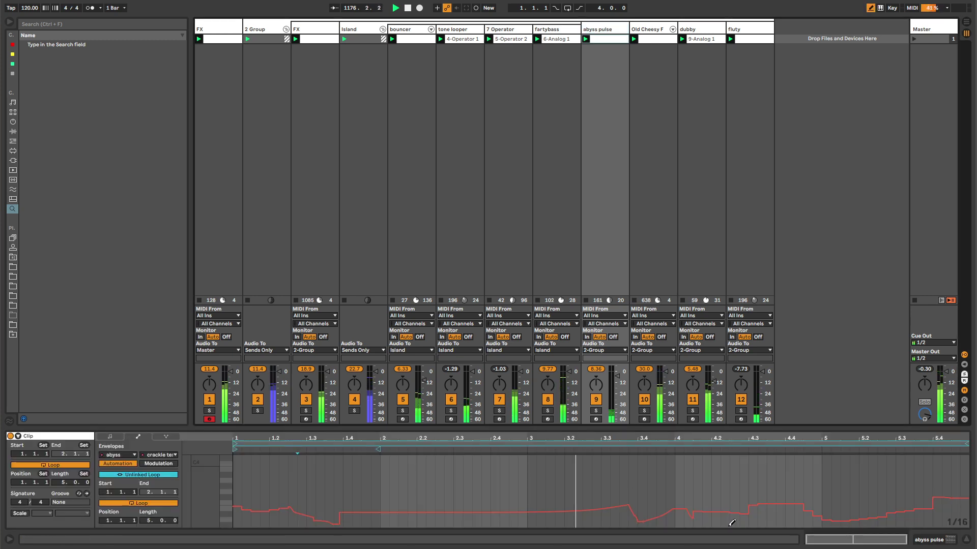
pyautogui.moveTo(688, 460); pyautogui.dragTo(679, 455)
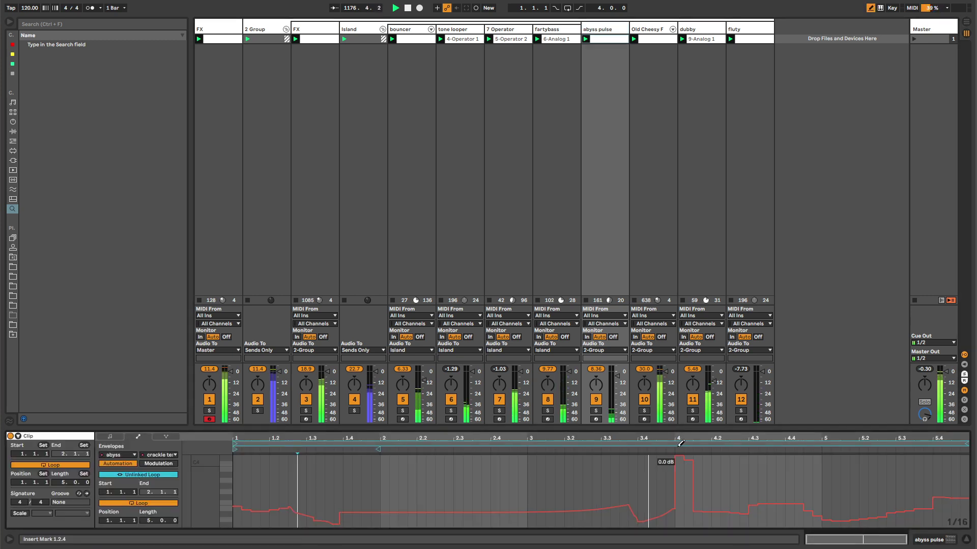
pyautogui.click(688, 507)
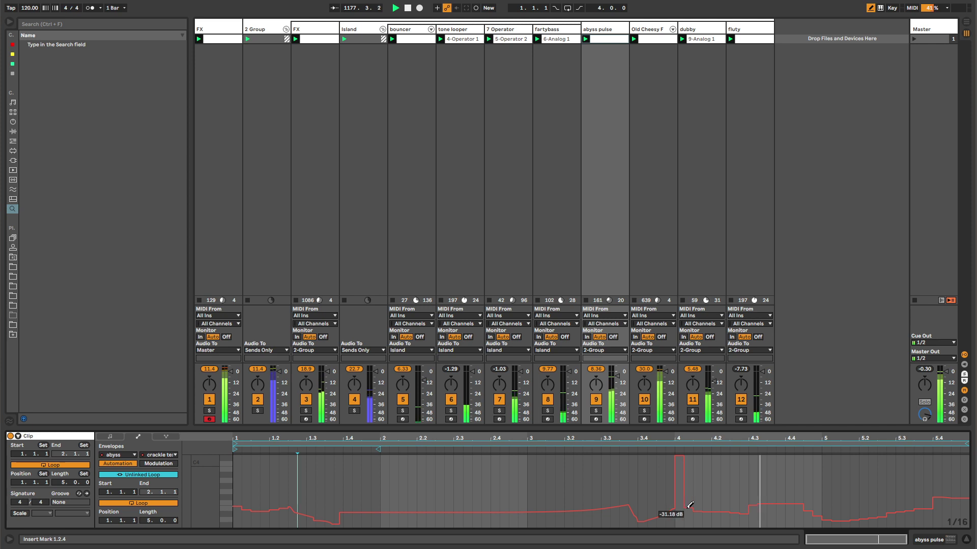
pyautogui.click(387, 459)
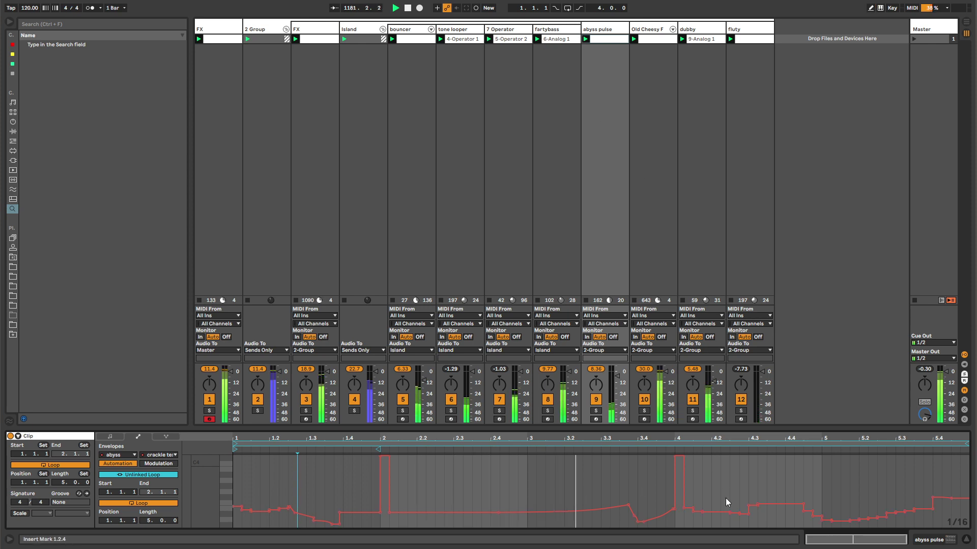
pyautogui.moveTo(722, 512); pyautogui.dragTo(739, 499)
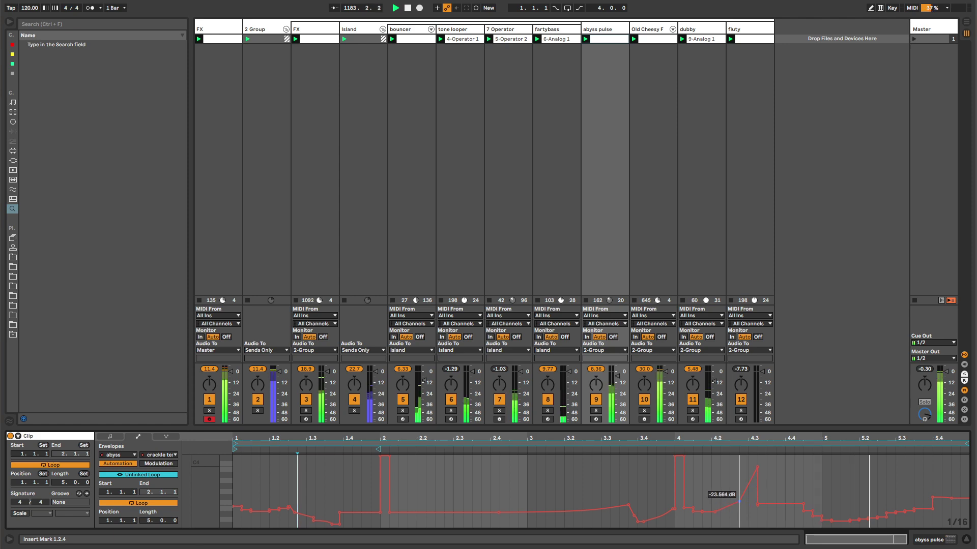
pyautogui.click(322, 24)
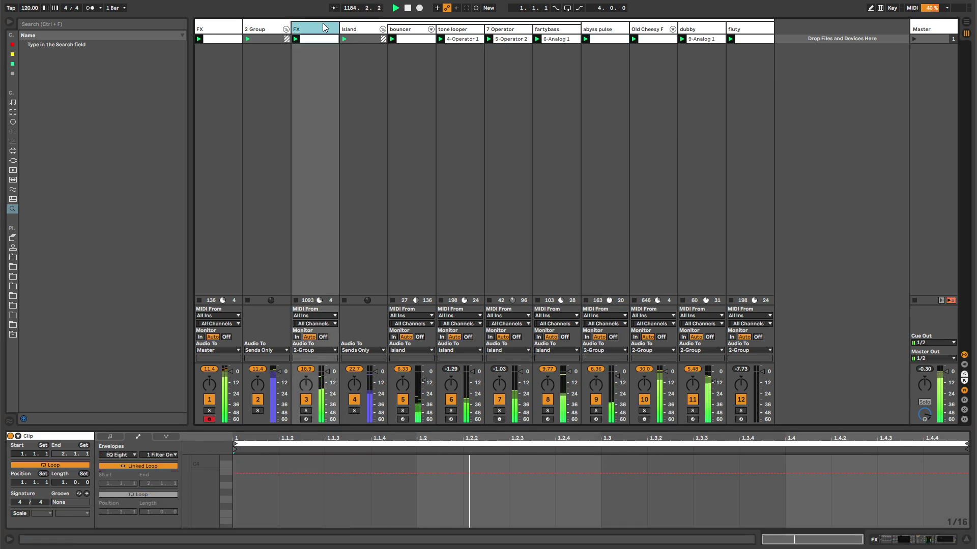
pyautogui.click(228, 33)
pyautogui.click(260, 26)
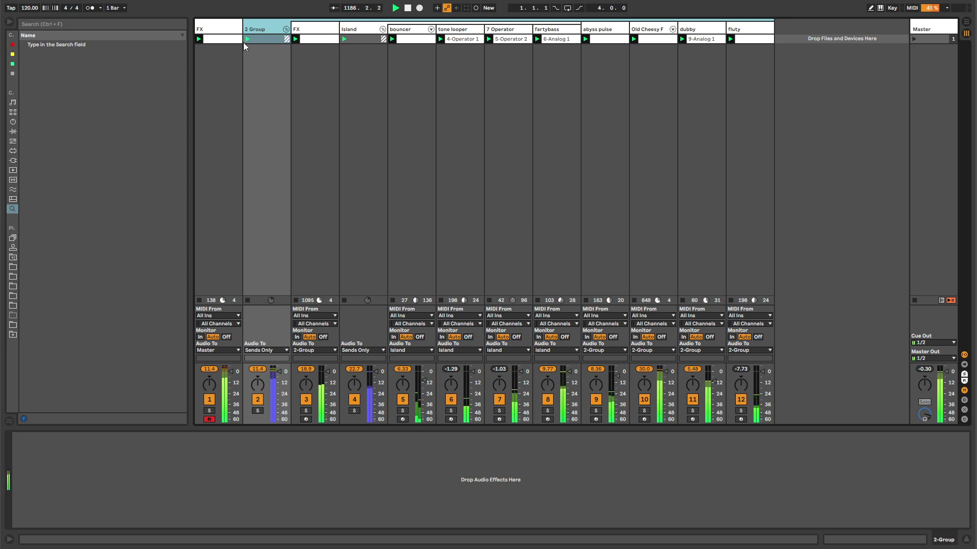
pyautogui.click(14, 3)
pyautogui.click(35, 79)
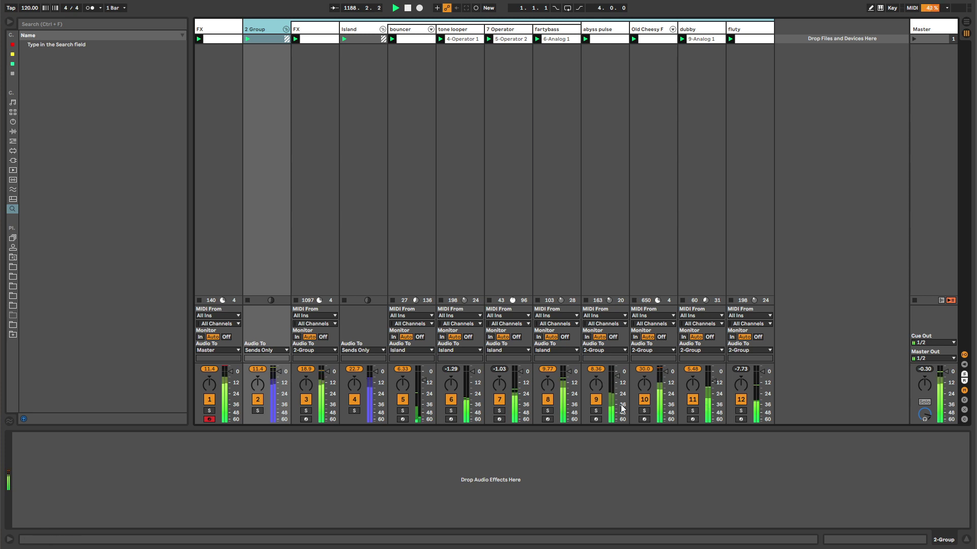
# Step: Add the NoteProbabilityGate rack before Analog on the fartybass track and show its chain list
pyautogui.click(547, 29)
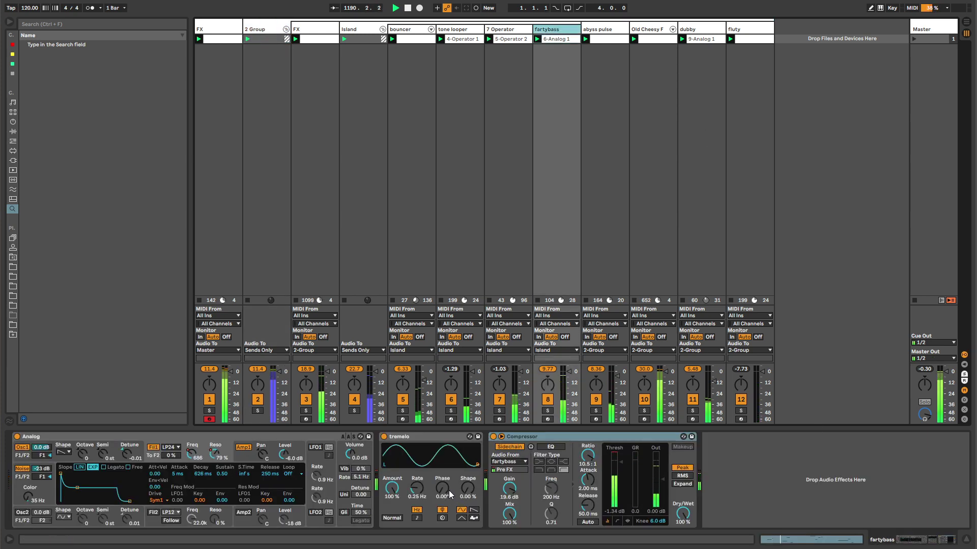
pyautogui.hotkey('ctrl', 'f')
pyautogui.write('note proba')
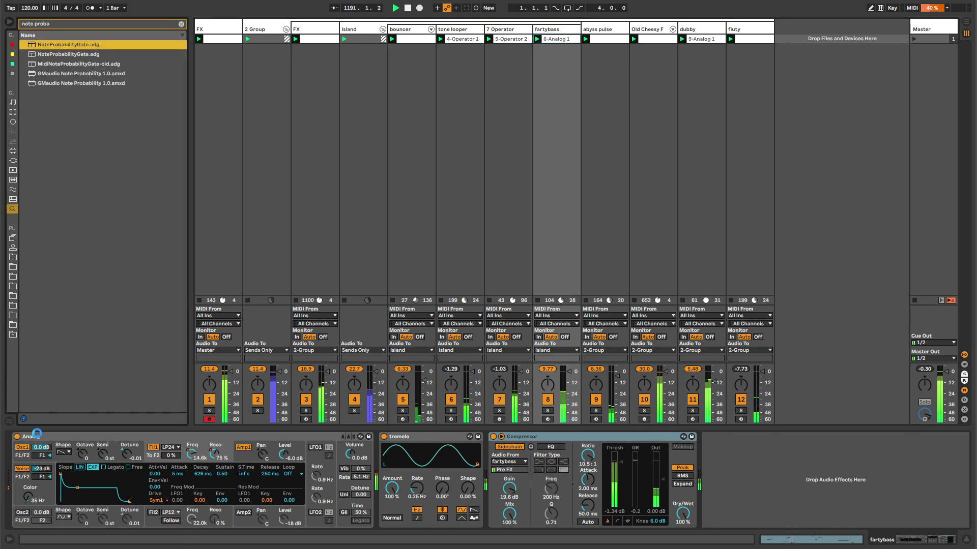
pyautogui.moveTo(36, 433); pyautogui.dragTo(46, 457)
pyautogui.click(18, 479)
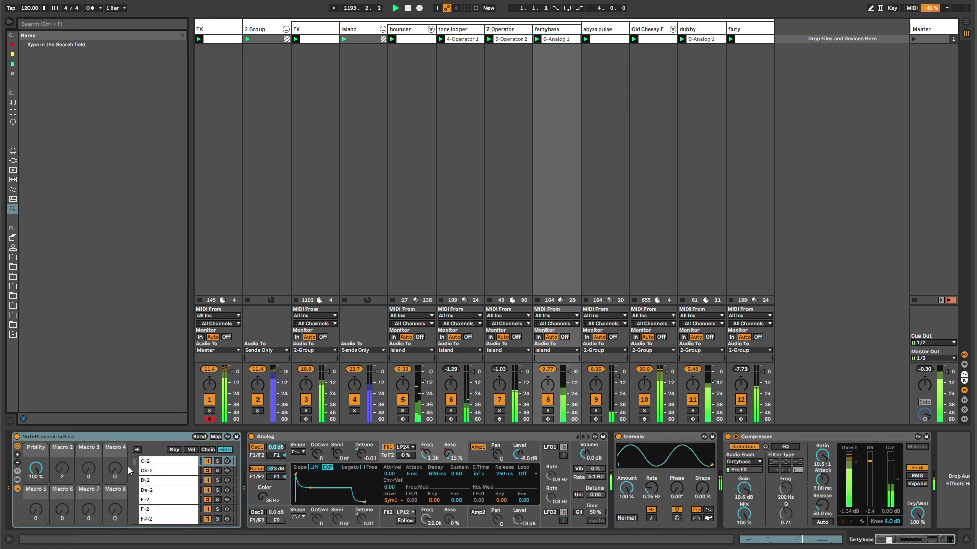
# Step: Show the rack's key zones and delete the low chains C-2 through B-1 from NoteProbabilityGate
pyautogui.click(139, 463)
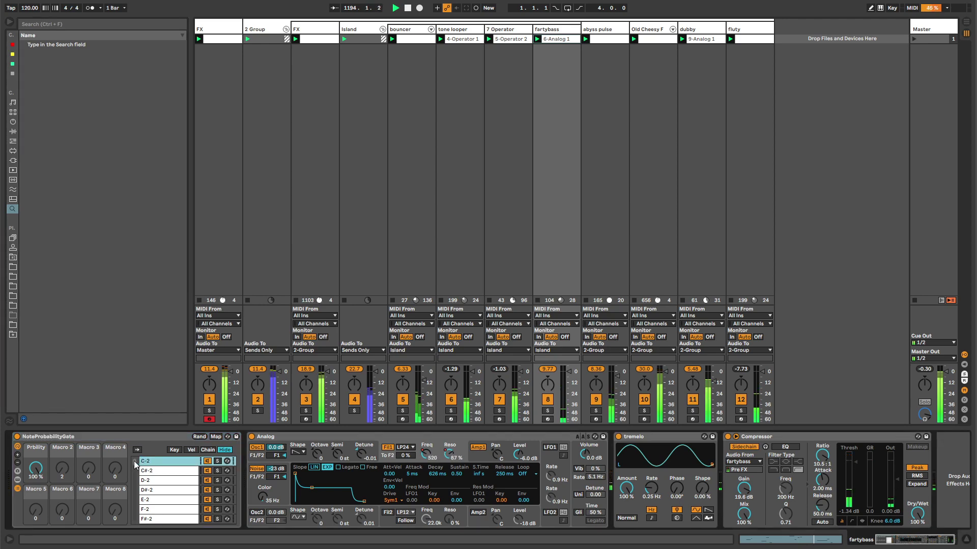
pyautogui.click(177, 450)
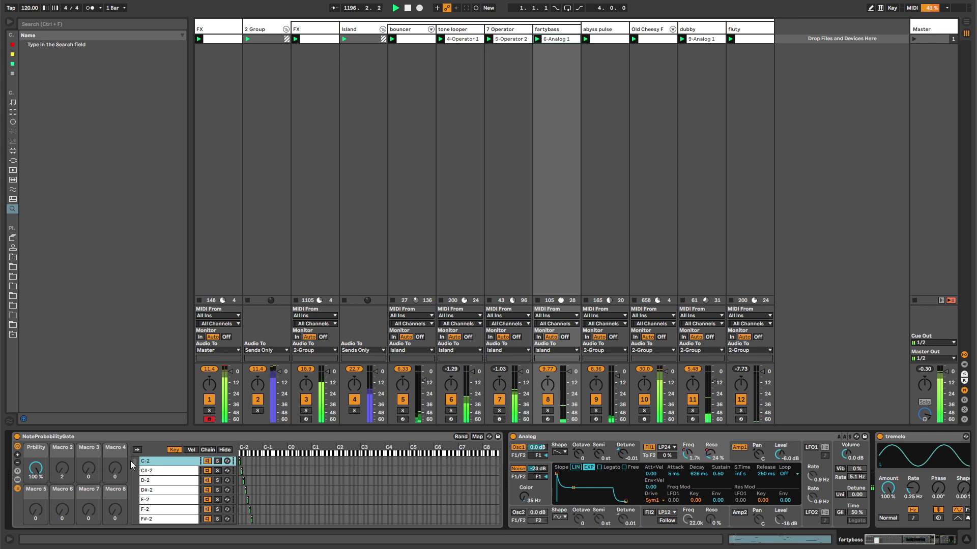
pyautogui.moveTo(136, 465); pyautogui.dragTo(137, 472)
pyautogui.click(150, 469)
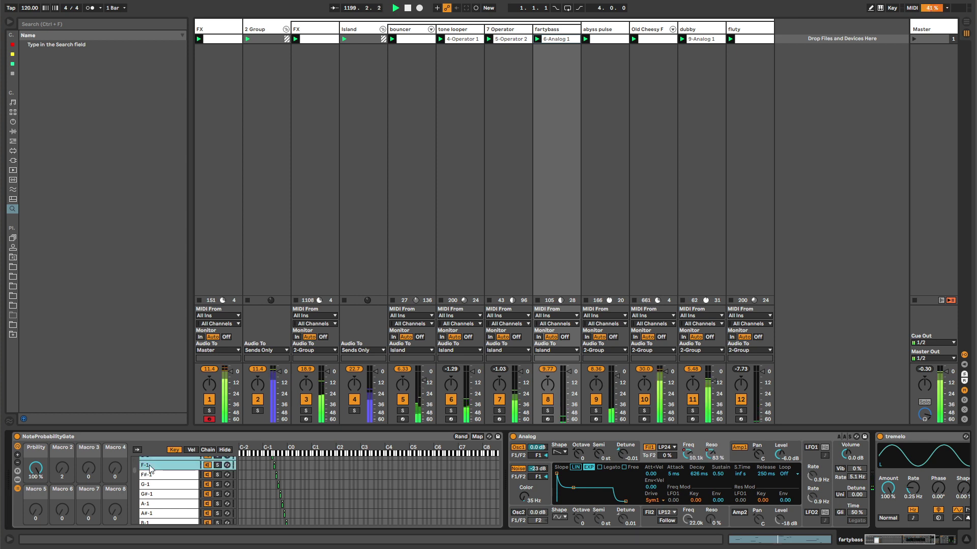
pyautogui.scroll(-1, 156, 473)
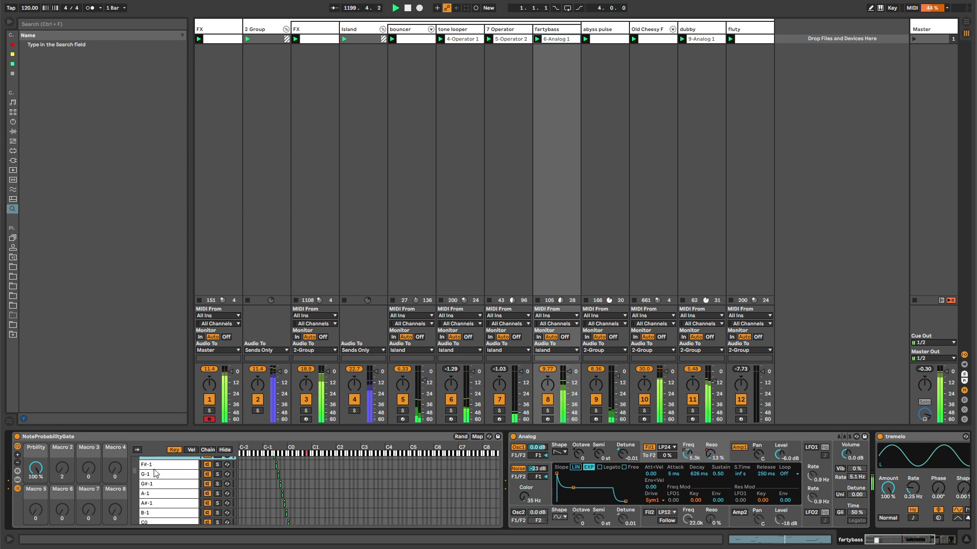
pyautogui.keyDown('shift'); pyautogui.click(156, 509); pyautogui.keyUp('shift')
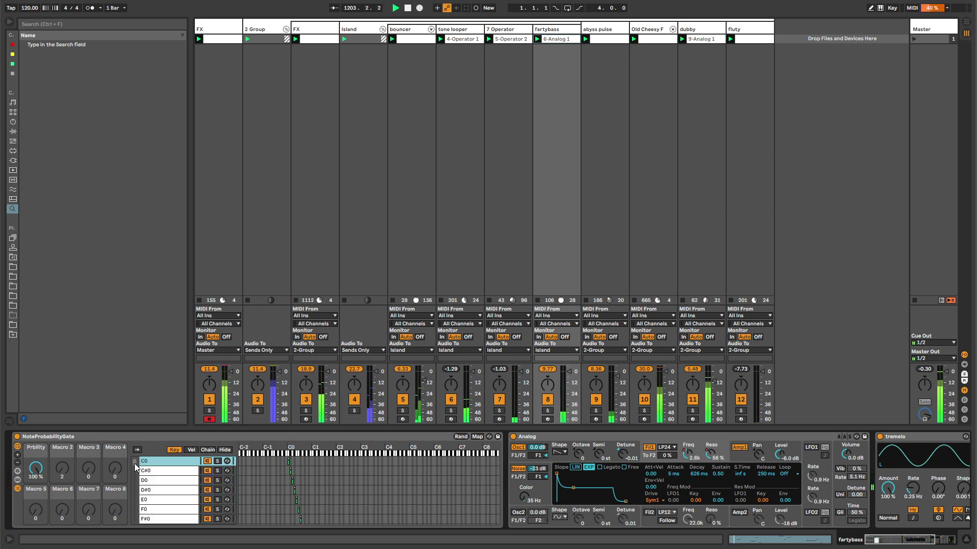
# Step: Delete the high chains C3 through G8 from the NoteProbabilityGate rack on the fartybass track
pyautogui.moveTo(136, 467); pyautogui.dragTo(141, 486)
pyautogui.click(148, 483)
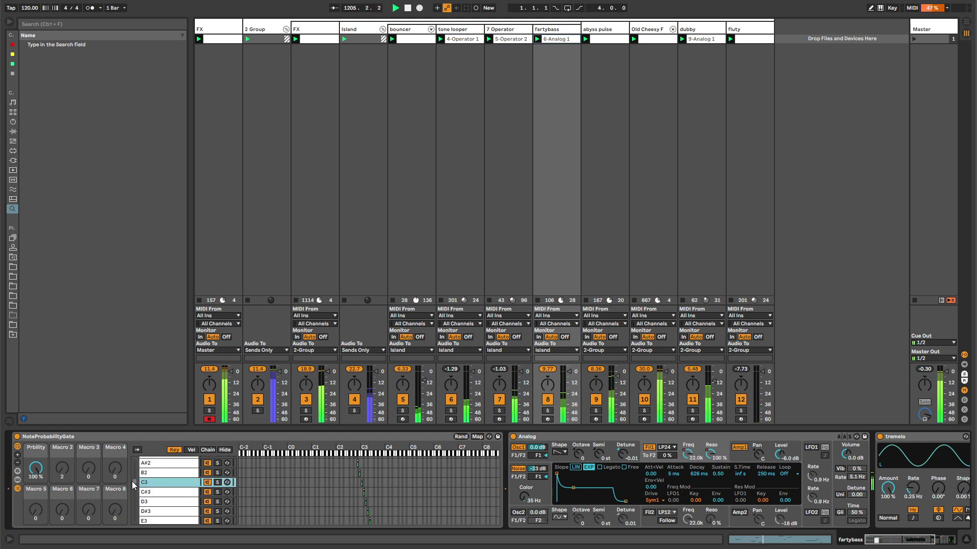
pyautogui.scroll(-15, 133, 484)
pyautogui.keyDown('shift'); pyautogui.click(147, 510); pyautogui.keyUp('shift')
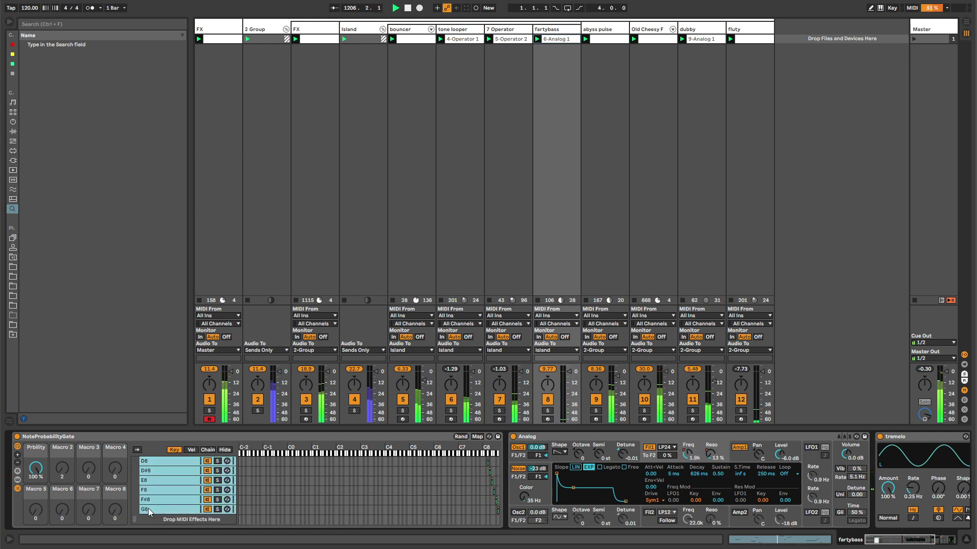
pyautogui.press('Delete')
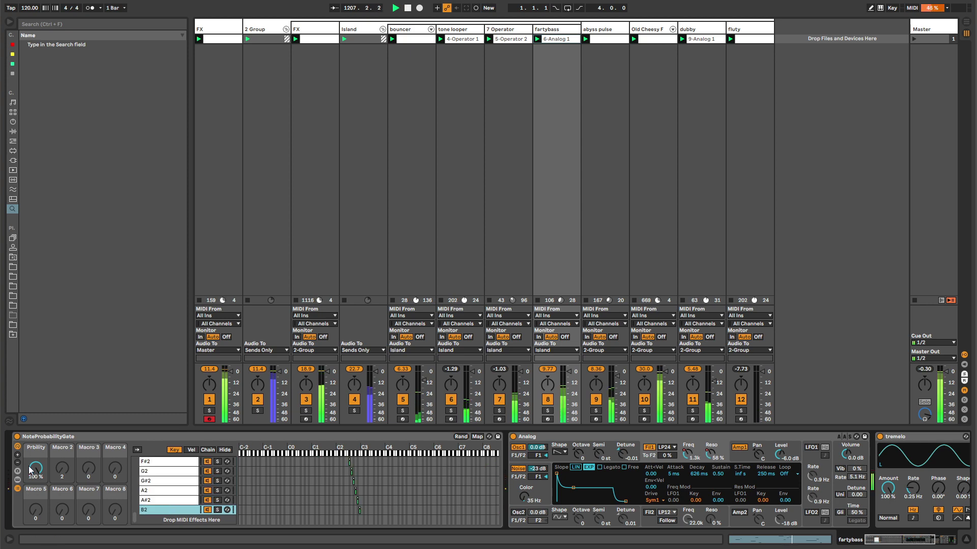
# Step: Set the fartybass NoteProbabilityGate's probability macro to 48 % and hide its chain list
pyautogui.moveTo(30, 470); pyautogui.dragTo(30, 505)
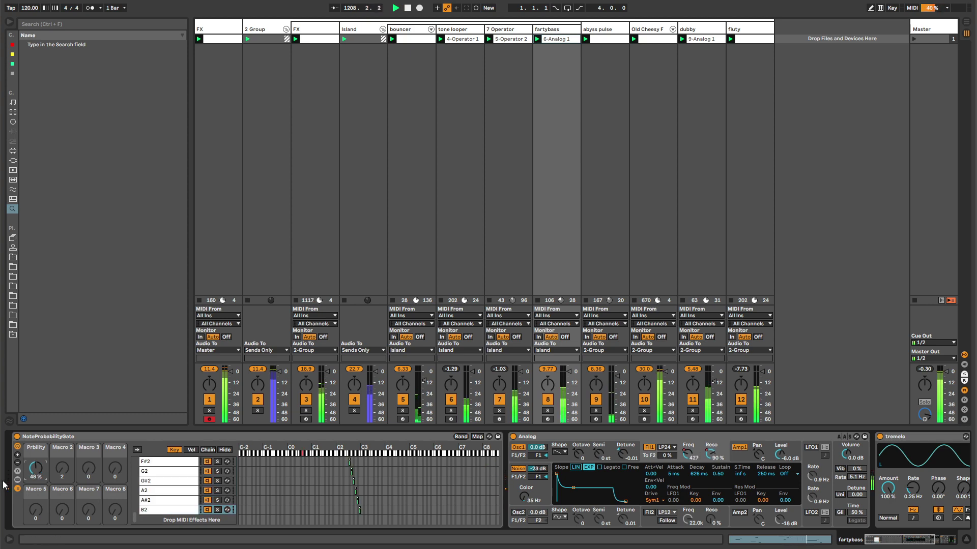
pyautogui.click(17, 490)
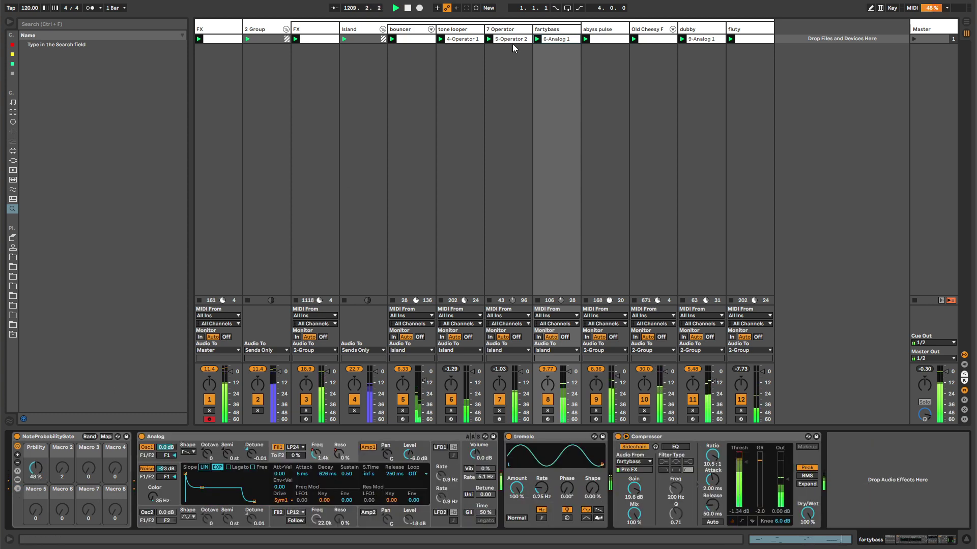
pyautogui.click(551, 31)
pyautogui.click(505, 32)
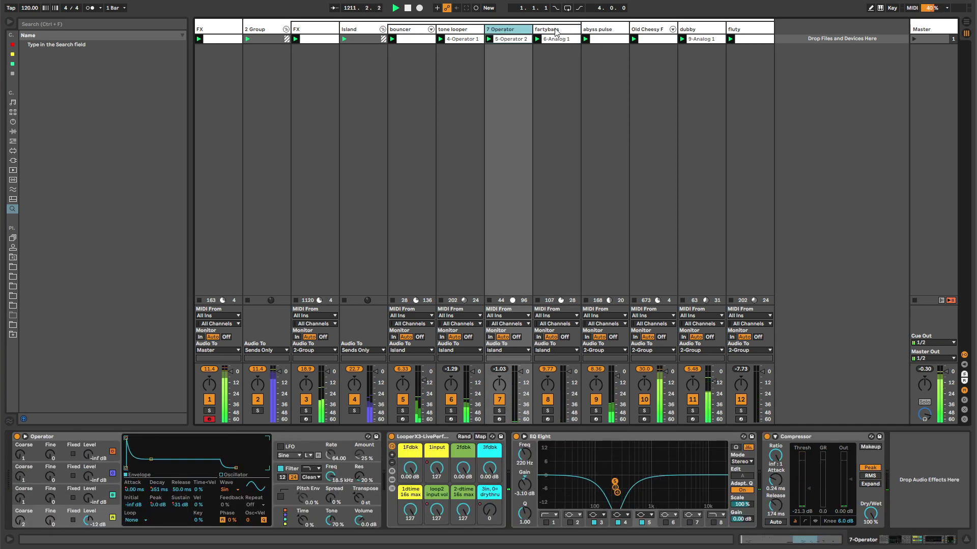
pyautogui.press('Right')
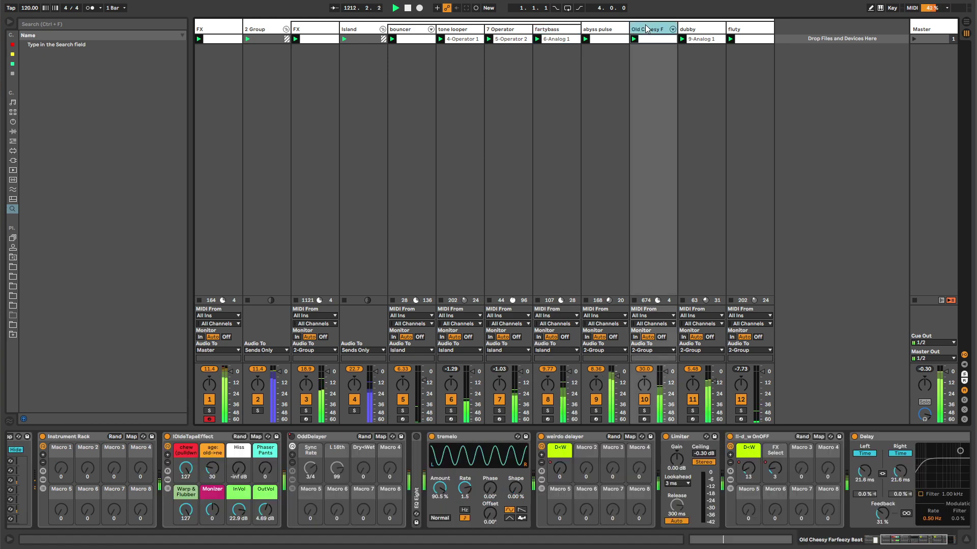
pyautogui.click(672, 32)
pyautogui.click(889, 538)
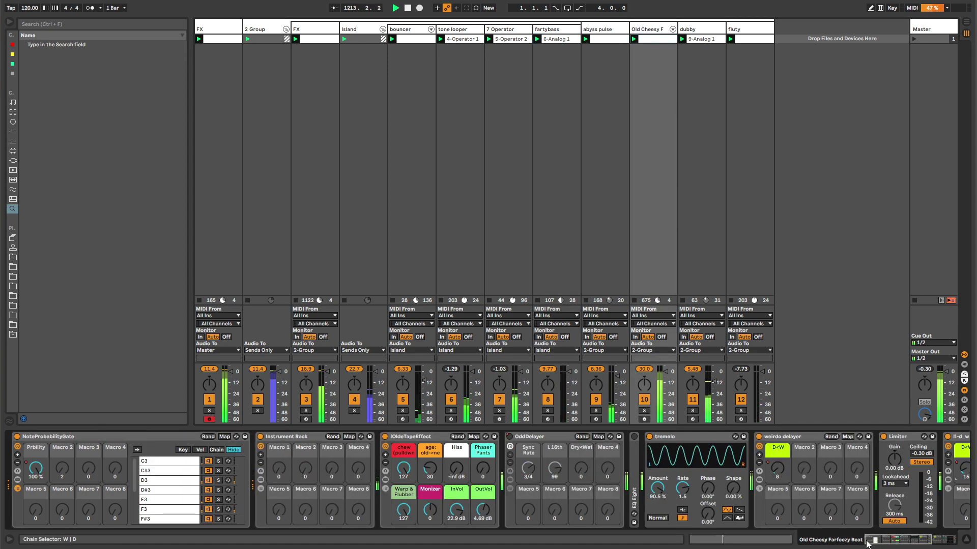
pyautogui.moveTo(888, 539); pyautogui.dragTo(869, 542)
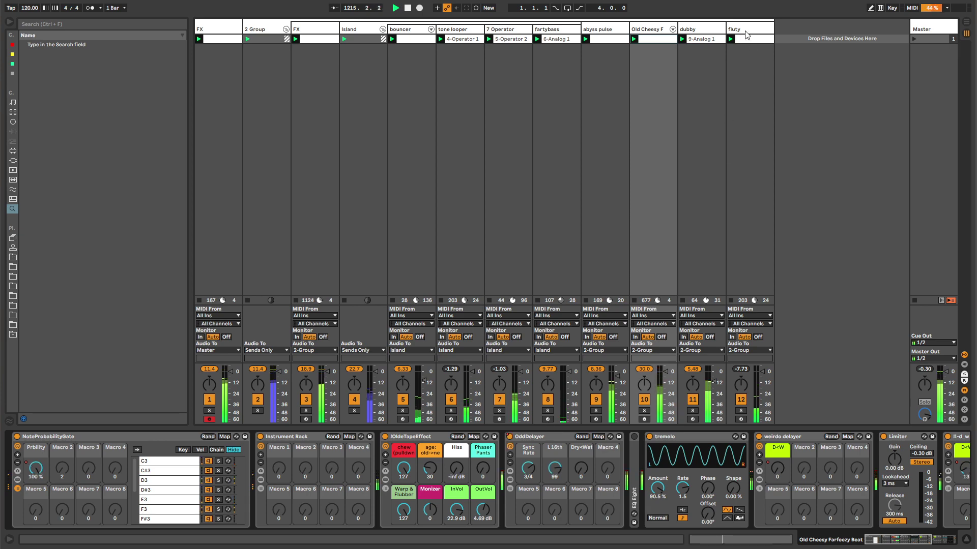
# Step: Add the tremelo effect after Delay on the fluty track and set its rate to 0.36 Hz
pyautogui.click(743, 128)
pyautogui.click(937, 476)
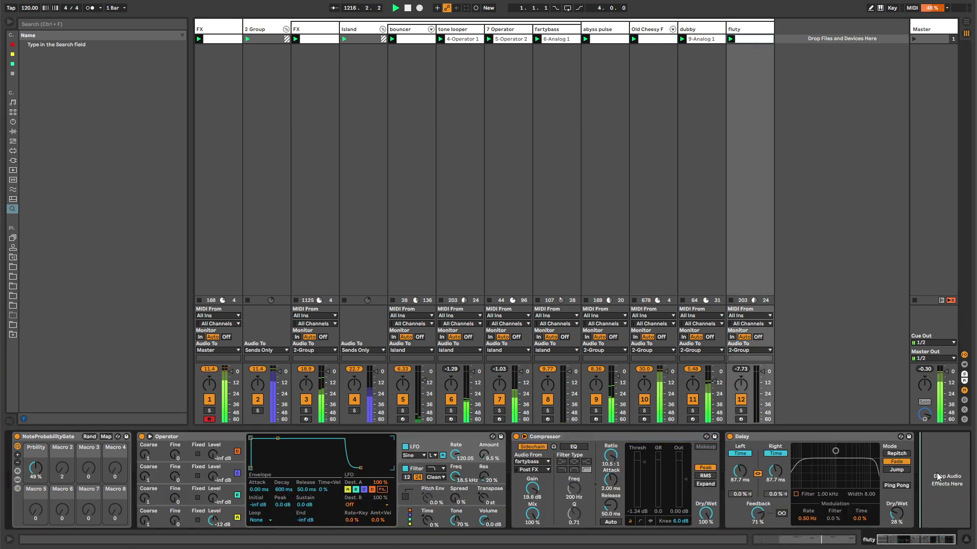
pyautogui.hotkey('ctrl', 'f')
pyautogui.write('tremelo')
pyautogui.press('Down')
pyautogui.press('Return')
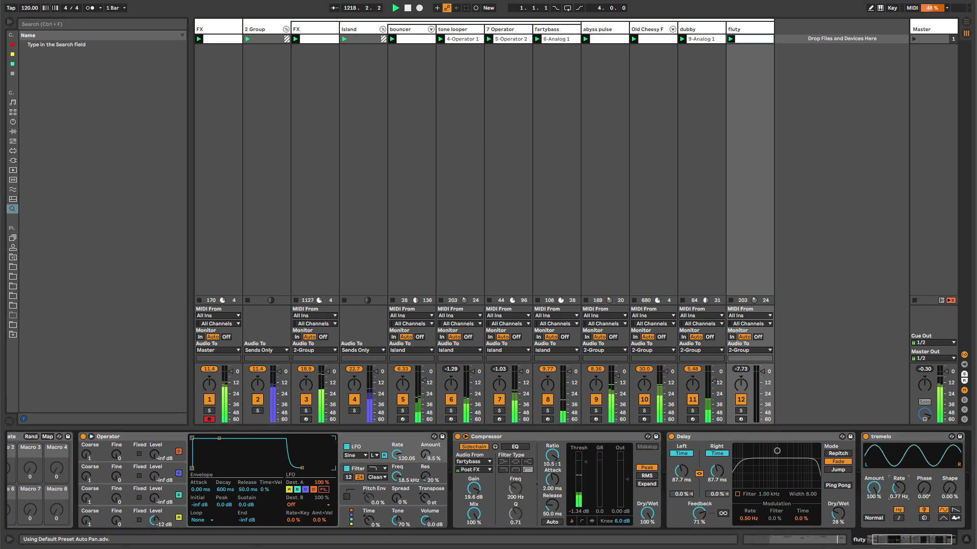
pyautogui.click(912, 542)
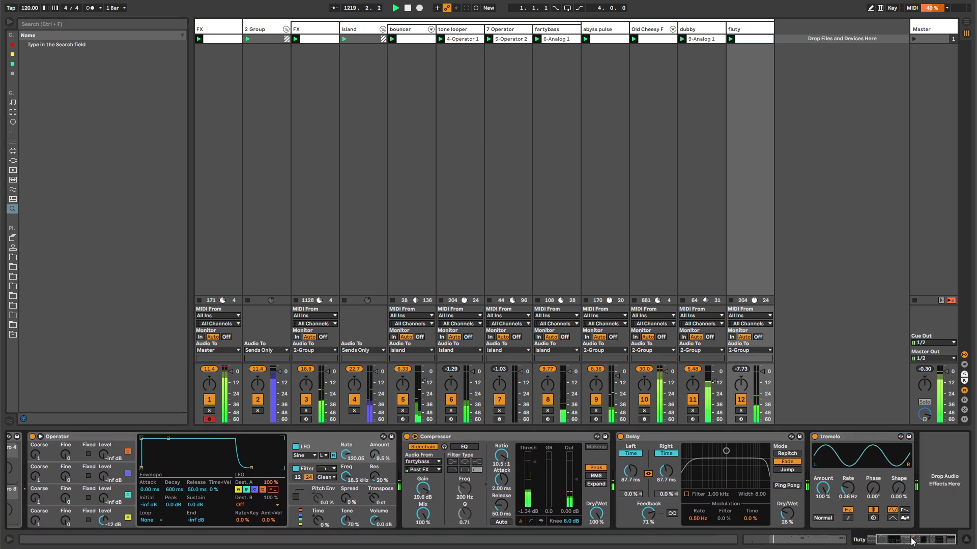
pyautogui.hscroll(-3, 816, 458)
# Step: Add the tremelo effect first on the FX track, set it to 33.3 % amount and 0.45 Hz, and duplicate it
pyautogui.click(208, 30)
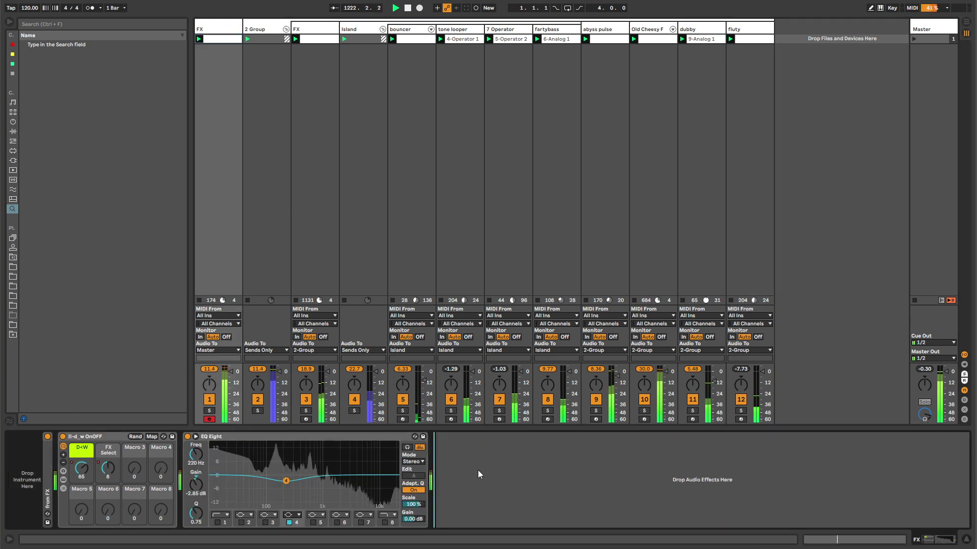
pyautogui.hotkey('ctrl', 'f')
pyautogui.write('auto pan')
pyautogui.press('Return')
pyautogui.press('Escape')
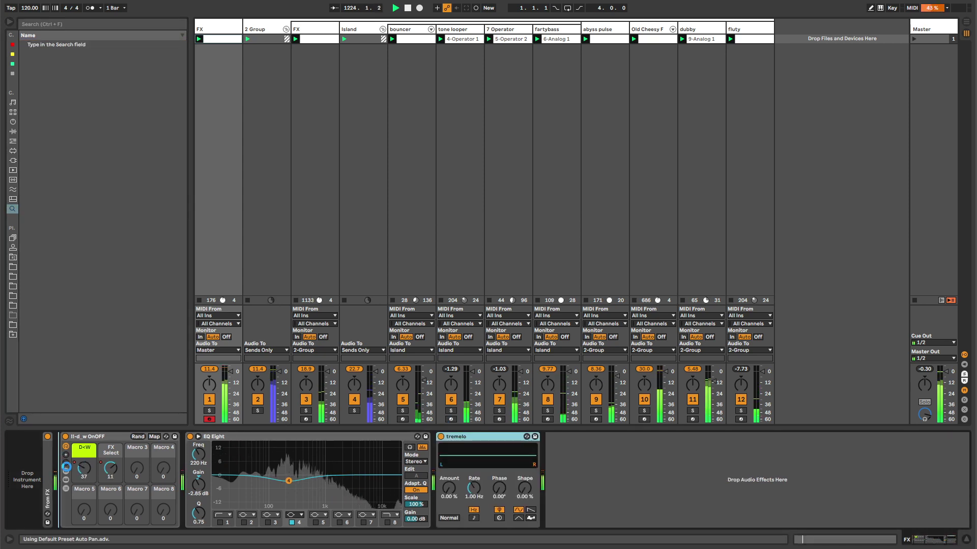
pyautogui.moveTo(67, 467); pyautogui.dragTo(95, 499)
pyautogui.click(95, 437)
pyautogui.hotkey('ctrl', 'd')
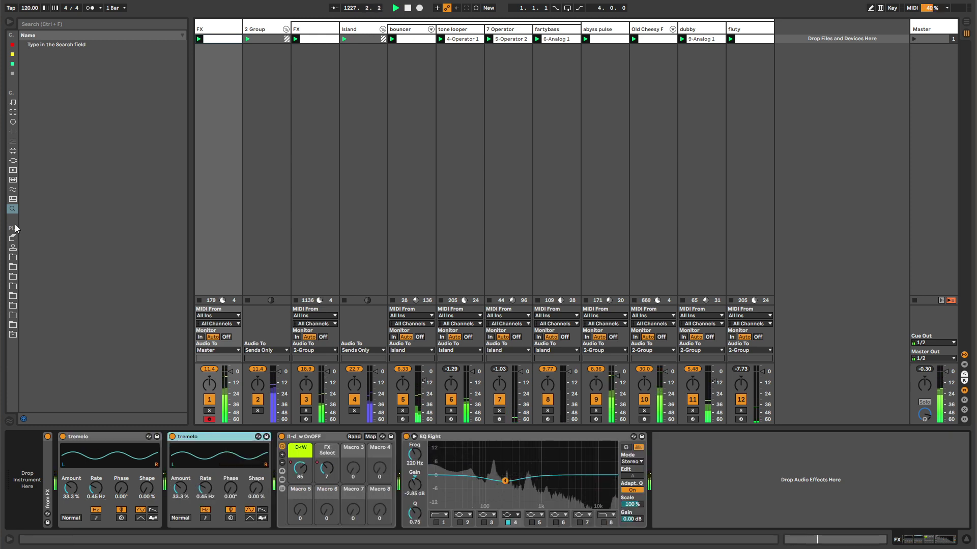
# Step: Insert the D-W Left Right Split rack from the AUDIO UTILITY folder at the start of the FX track's device chain
pyautogui.click(12, 247)
pyautogui.click(23, 75)
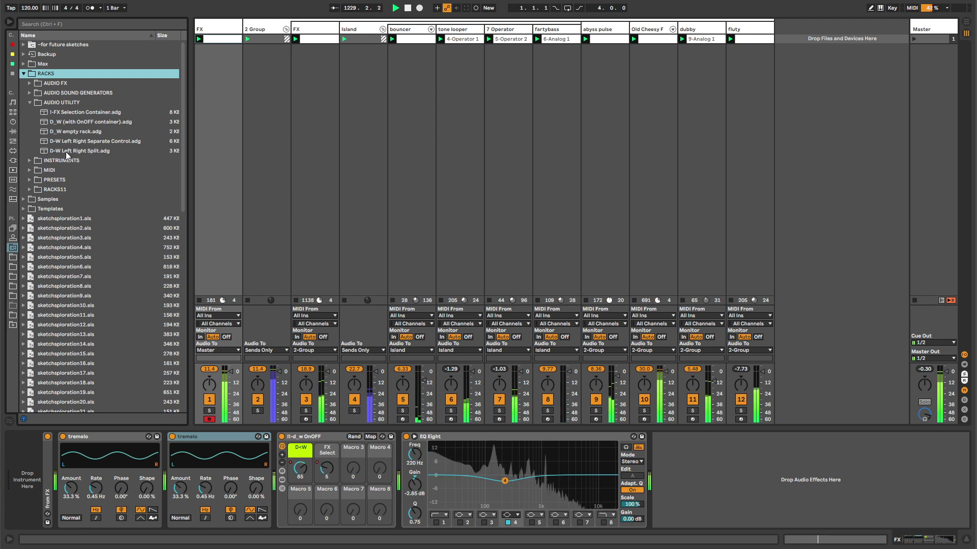
pyautogui.moveTo(65, 151); pyautogui.dragTo(66, 490)
# Step: Move one tremelo into the split rack's L chain and the other into its R chain, each after the Utility
pyautogui.click(222, 461)
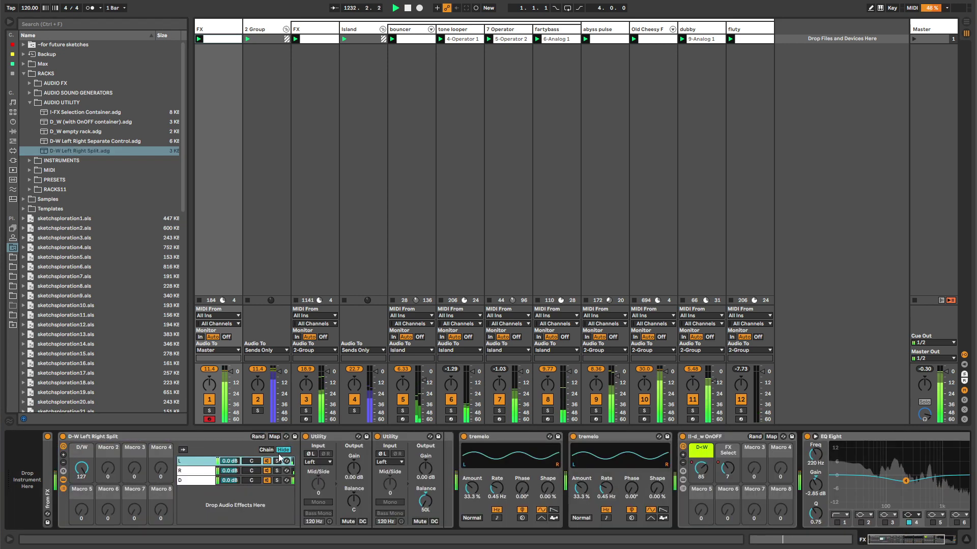
pyautogui.moveTo(492, 437); pyautogui.dragTo(422, 442)
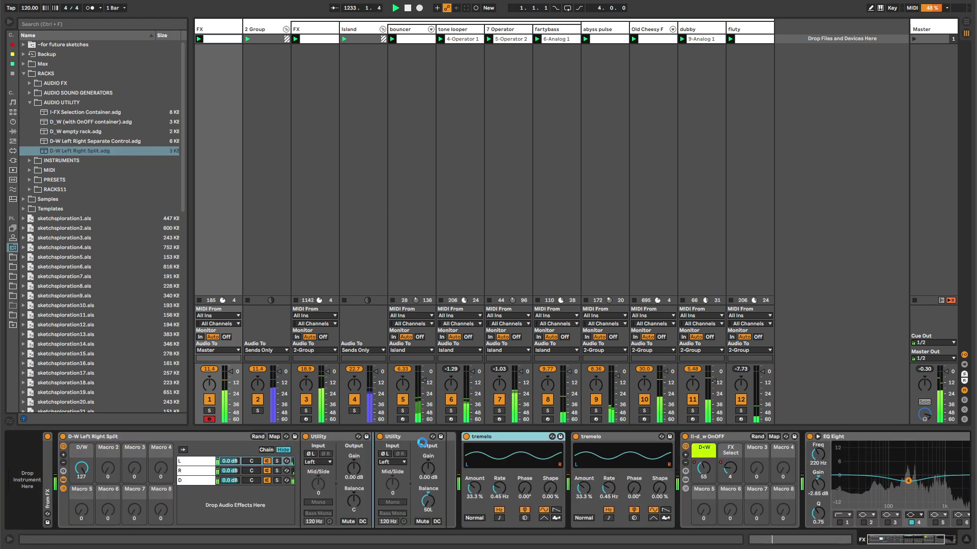
pyautogui.moveTo(294, 473); pyautogui.dragTo(477, 438)
pyautogui.moveTo(377, 456); pyautogui.dragTo(376, 456)
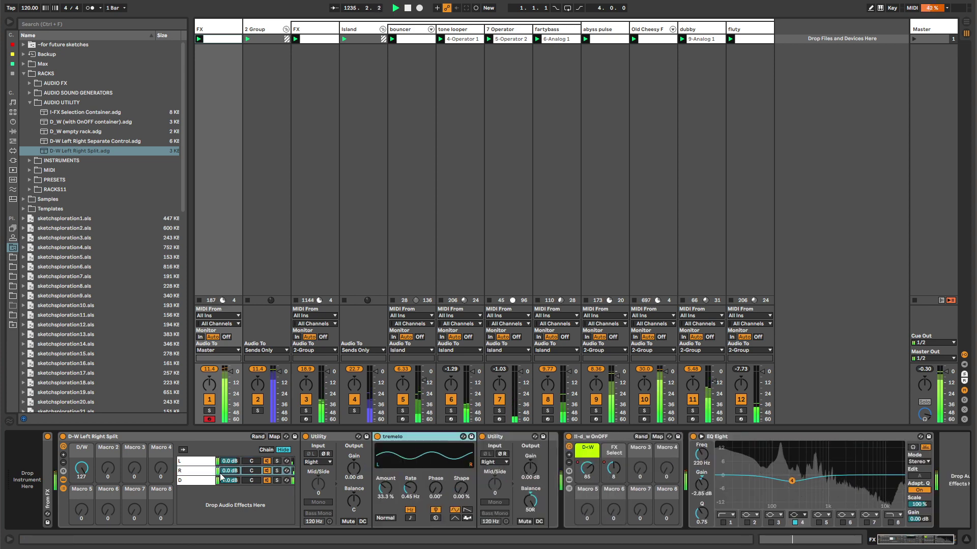
# Step: Set the L chain's tremelo rate to 0.40 Hz and the R chain's tremelo amount to 44.4 %
pyautogui.click(190, 460)
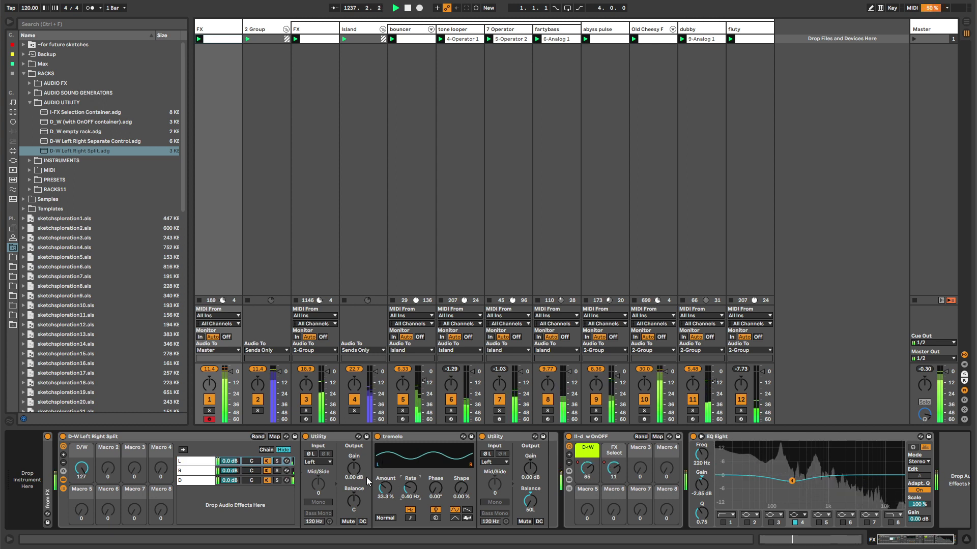
pyautogui.click(196, 471)
pyautogui.moveTo(384, 489); pyautogui.dragTo(384, 473)
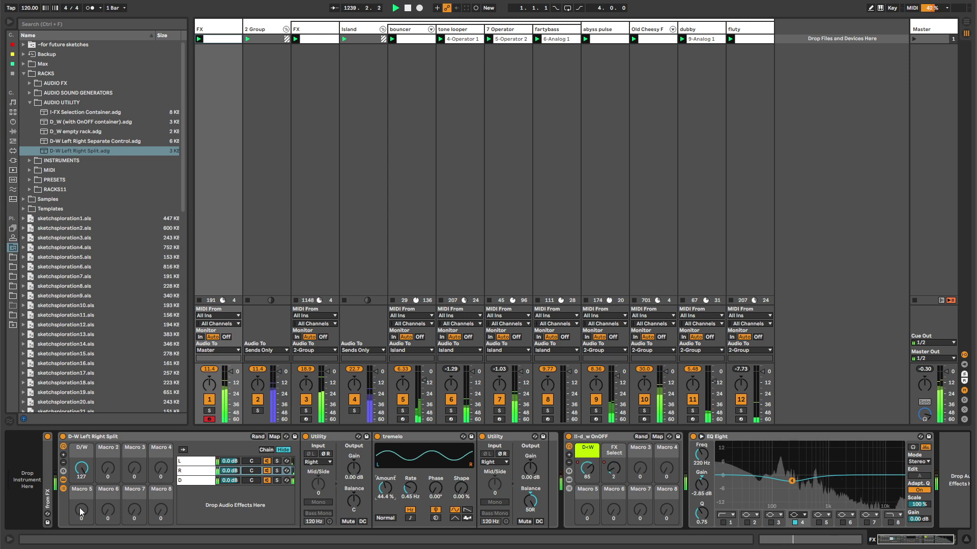
# Step: Hide the Left Right Split rack's chains, leave its D/W macro at 127 and collapse the RACKS folder
pyautogui.click(63, 488)
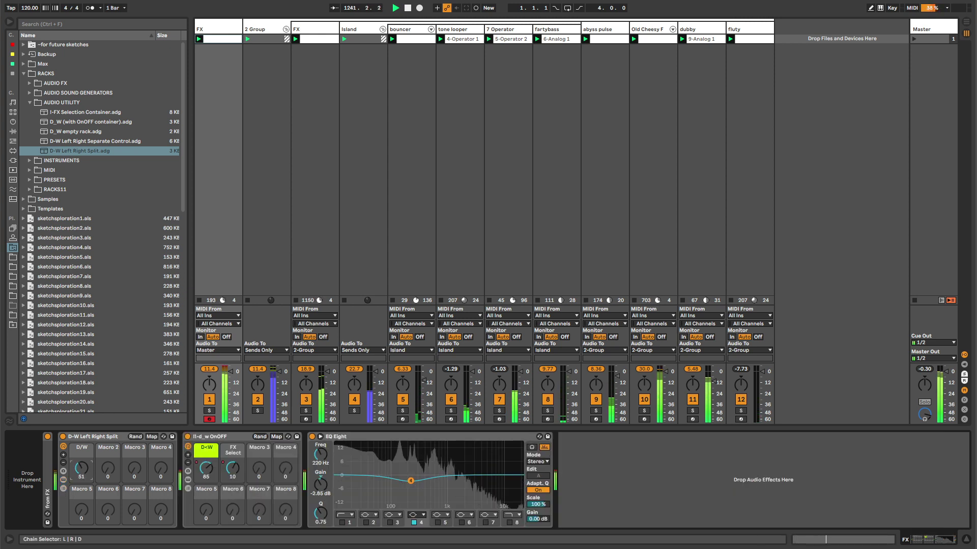
pyautogui.moveTo(82, 469)
pyautogui.mouseDown()
pyautogui.moveTo(82, 455)
pyautogui.moveTo(83, 471)
pyautogui.mouseUp()
pyautogui.click(23, 74)
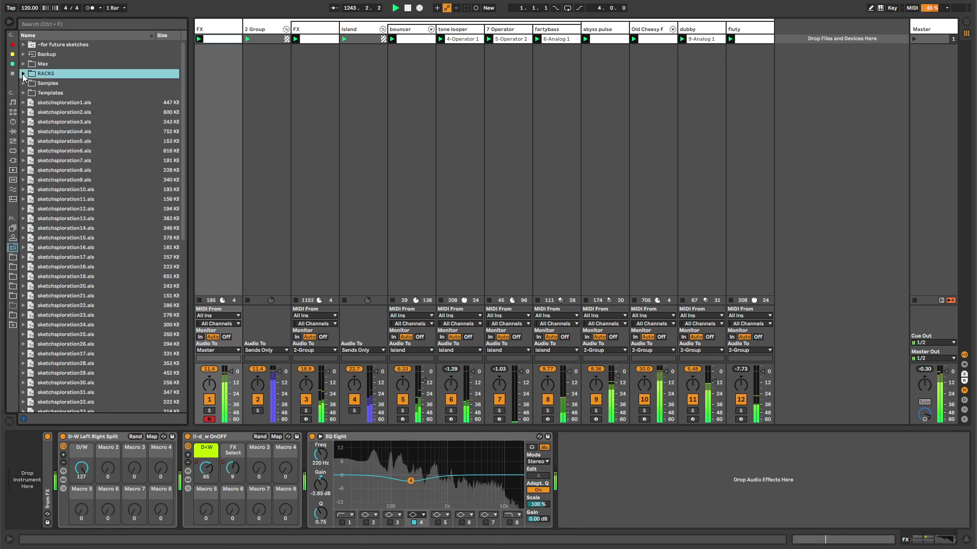
# Step: Record automation for the tape effect rack's Hiss macro on the Old Cheesy F track and show its envelope
pyautogui.click(646, 29)
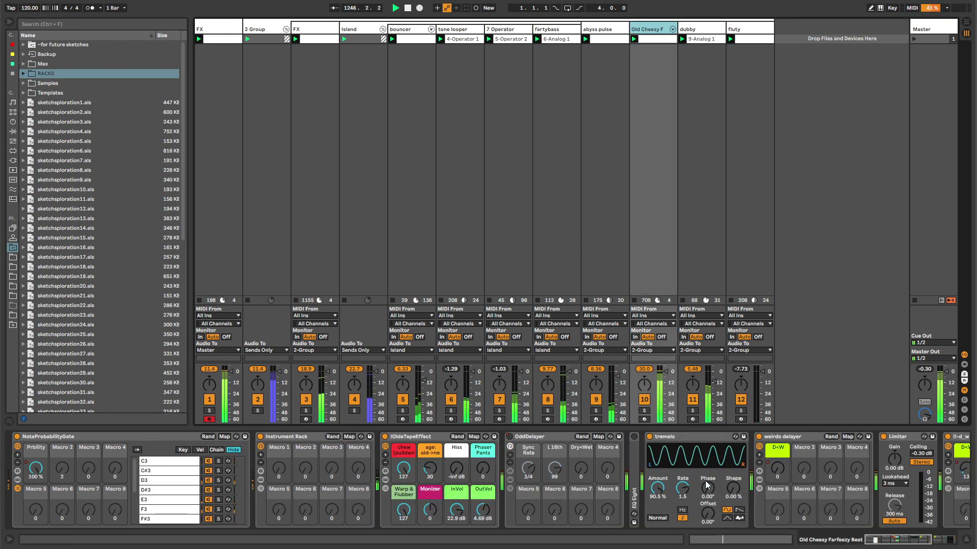
pyautogui.moveTo(880, 540); pyautogui.dragTo(913, 543)
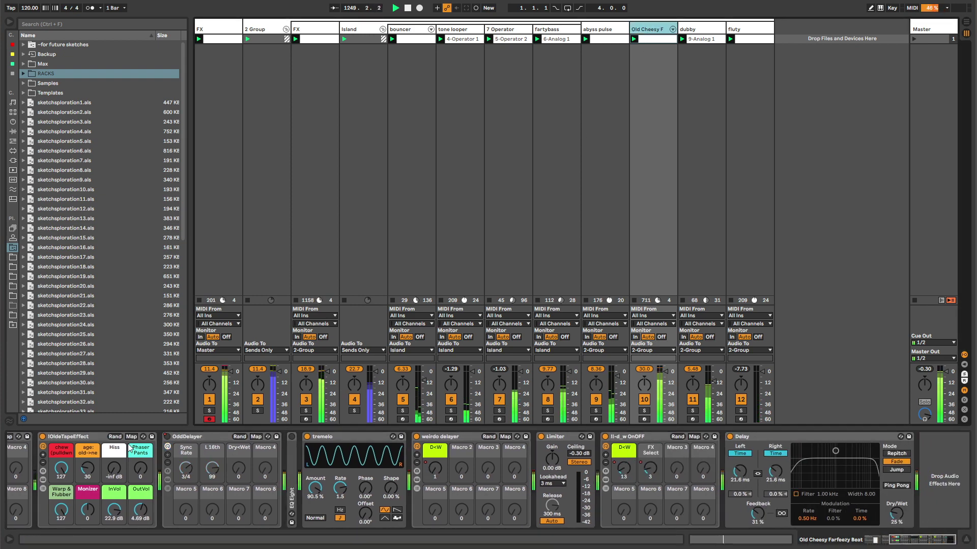
pyautogui.moveTo(888, 540); pyautogui.dragTo(892, 543)
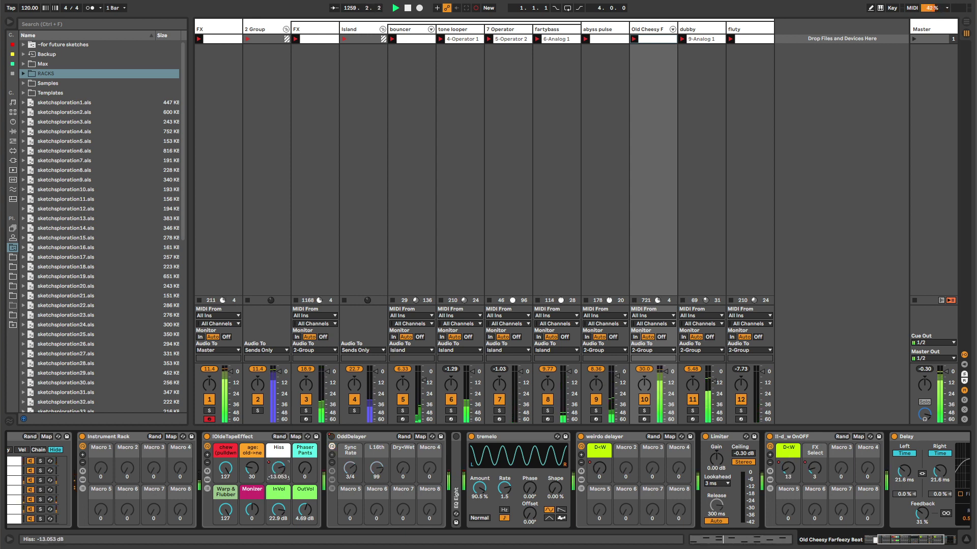
pyautogui.rightClick(279, 470)
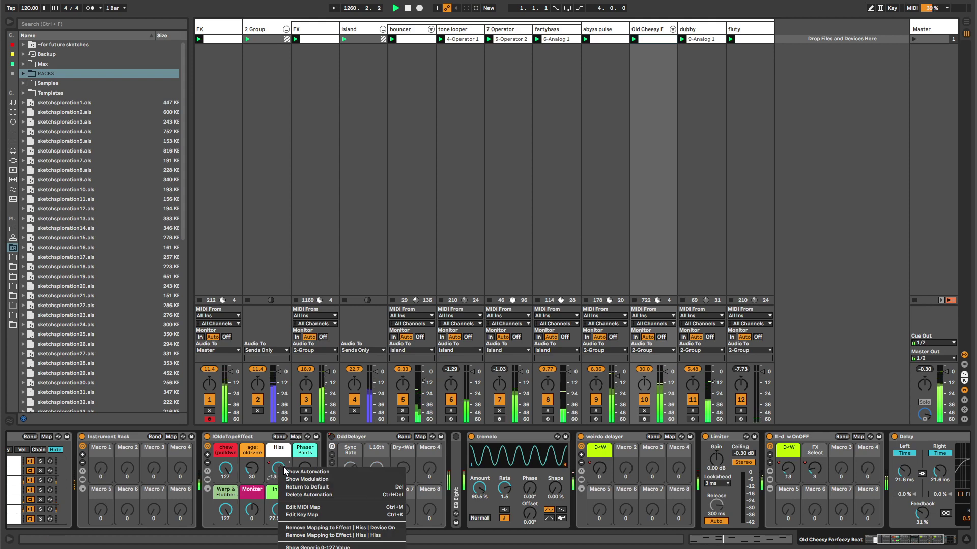
pyautogui.click(285, 472)
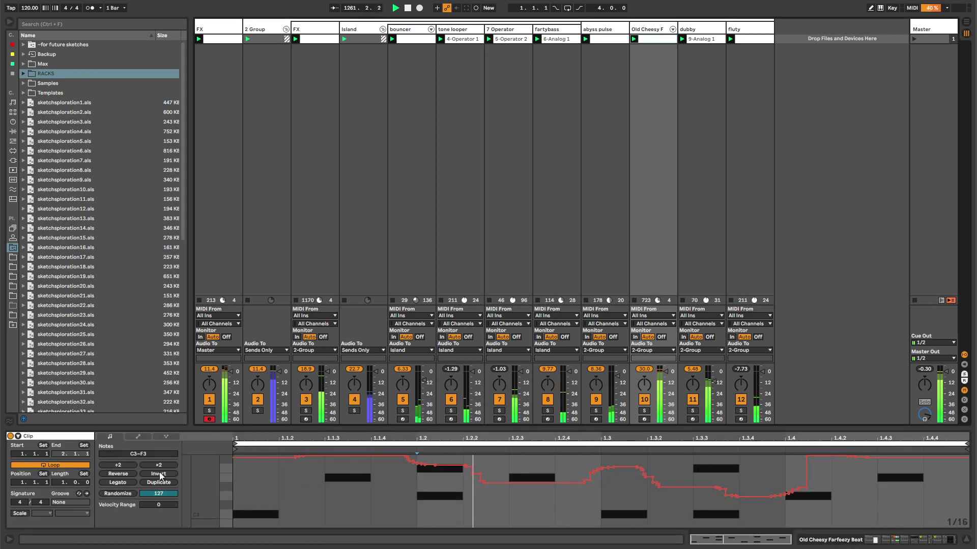
# Step: Unlink the Hiss envelope from the clip loop and extend its loop length to about 7 bars
pyautogui.click(138, 436)
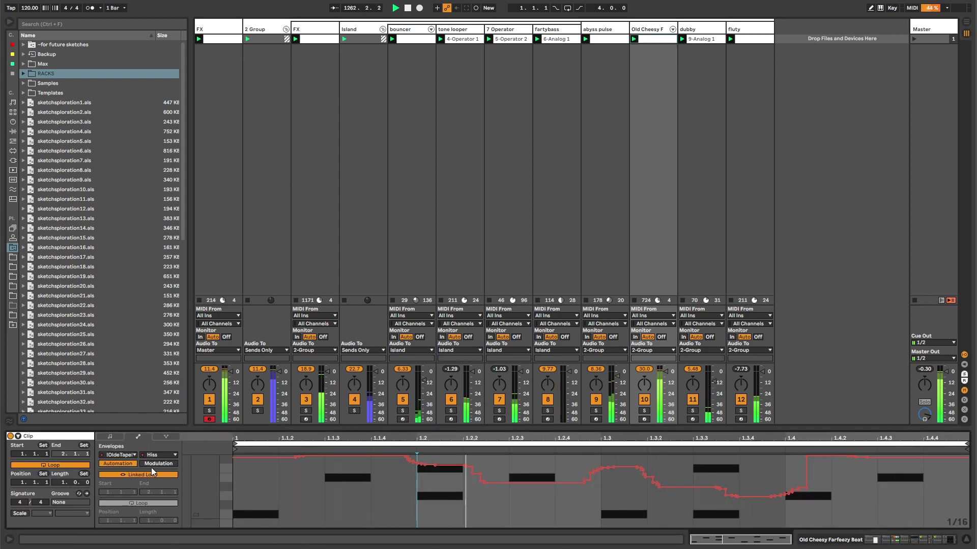
pyautogui.click(150, 475)
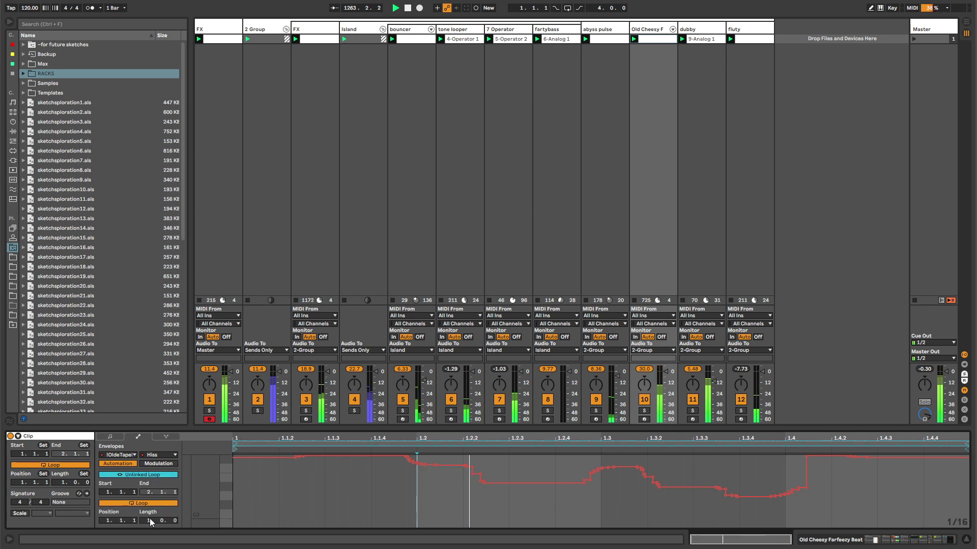
pyautogui.moveTo(150, 518); pyautogui.dragTo(151, 518)
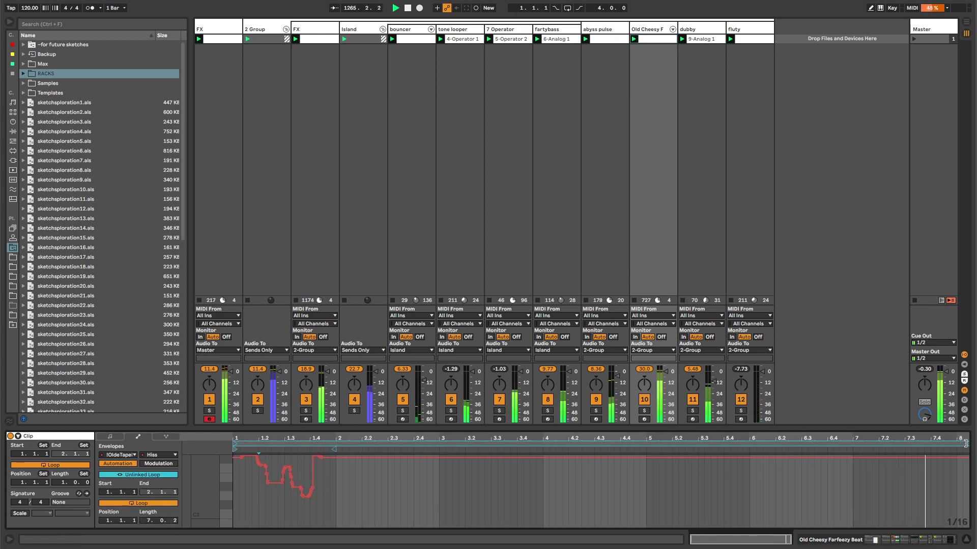
pyautogui.moveTo(966, 443); pyautogui.dragTo(952, 442)
pyautogui.hotkey('shift', 'Tab')
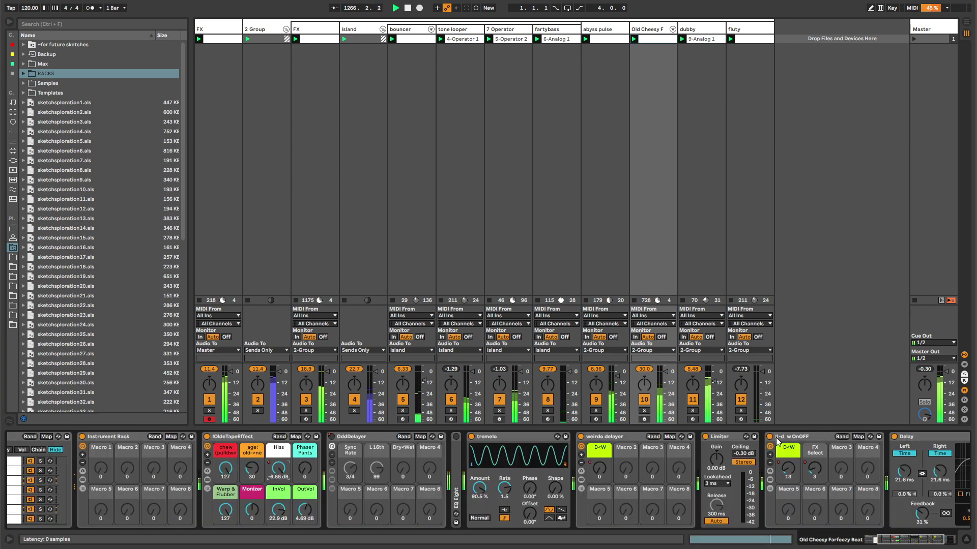
# Step: Record new Hiss automation across the extended envelope loop and check the resulting envelope in the clip
pyautogui.hotkey('shift', 'F9')
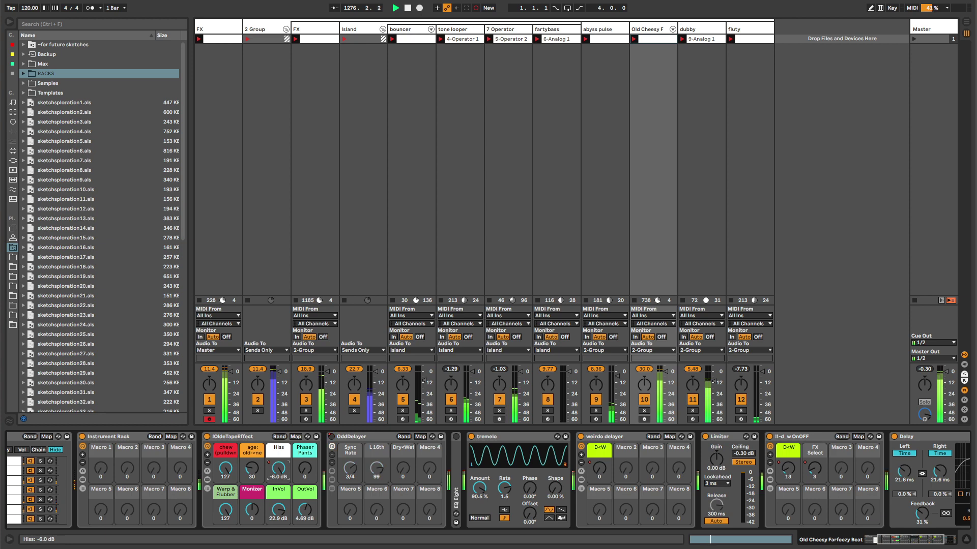
pyautogui.rightClick(279, 471)
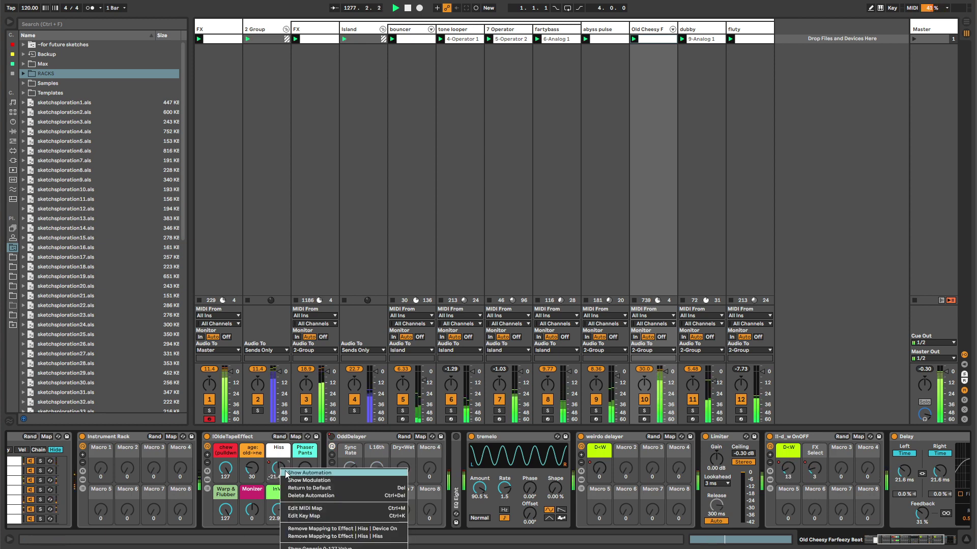
pyautogui.click(285, 473)
pyautogui.click(388, 496)
pyautogui.rightClick(389, 496)
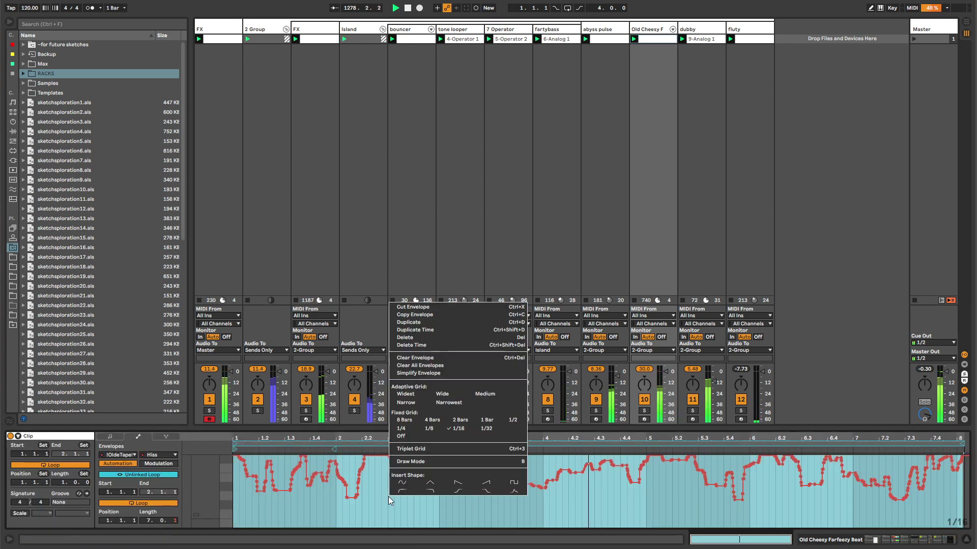
pyautogui.press('Escape')
pyautogui.hotkey('shift', 'Tab')
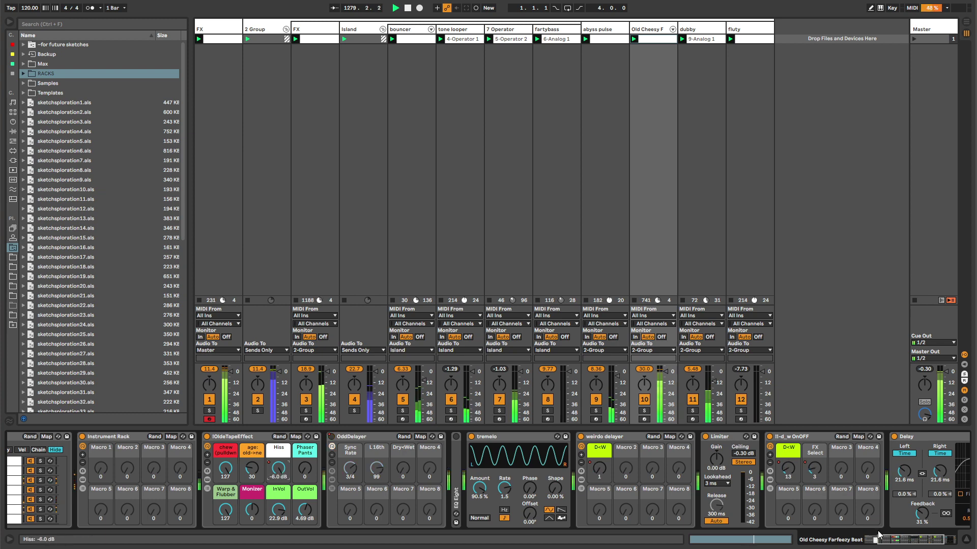
# Step: Show the chains of the Instrument Rack on the Old Cheesy F track and rename the rack cheesybeat
pyautogui.click(865, 540)
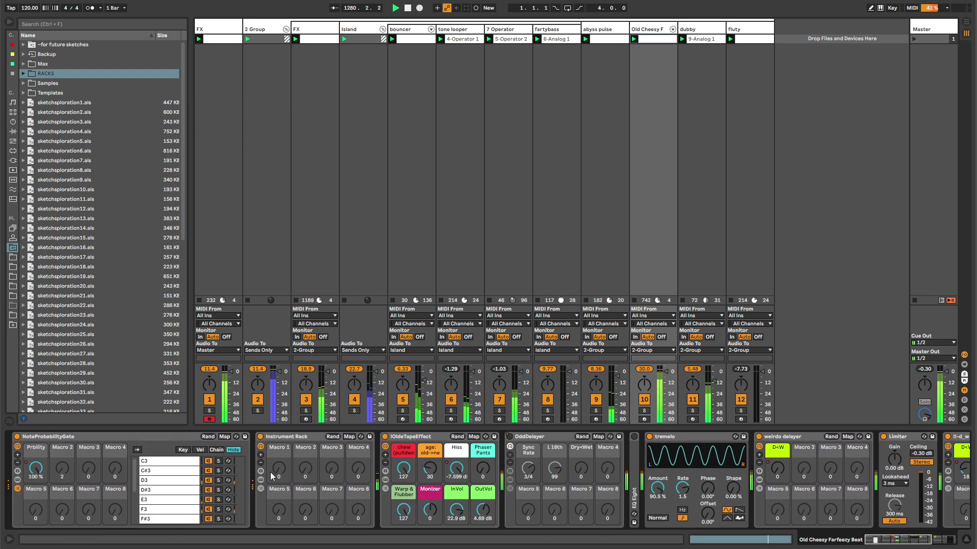
pyautogui.click(260, 488)
pyautogui.click(305, 435)
pyautogui.hotkey('ctrl', 'r')
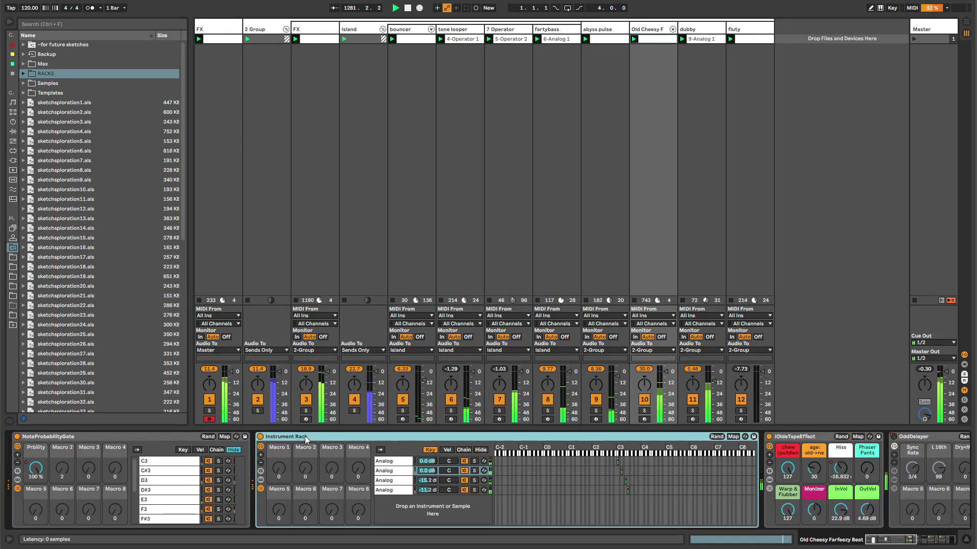
pyautogui.write('cheesybeat')
pyautogui.press('Return')
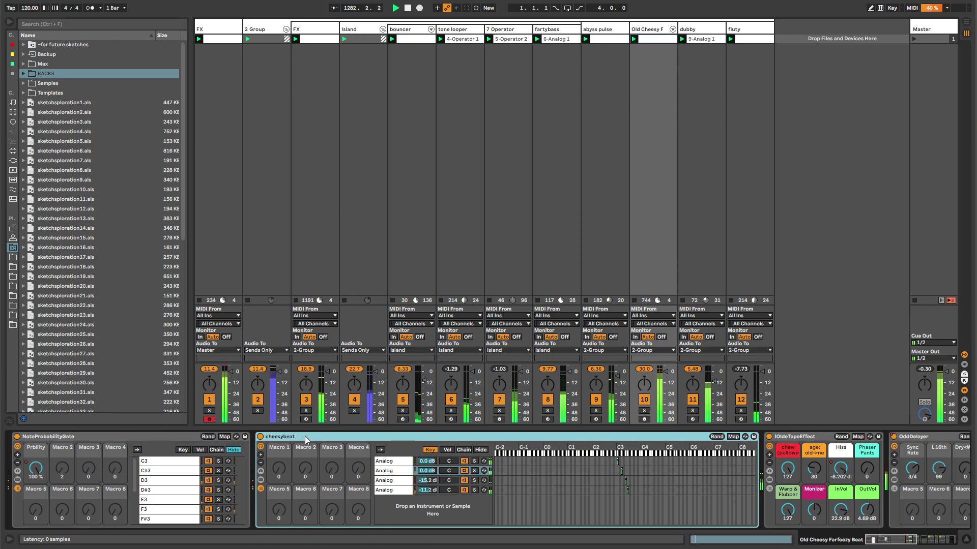
# Step: In cheesybeat's third Analog chain, set filter 1 to 12 dB high-pass at 6.0 kHz and filter 2 to 24 dB high-pass
pyautogui.click(389, 490)
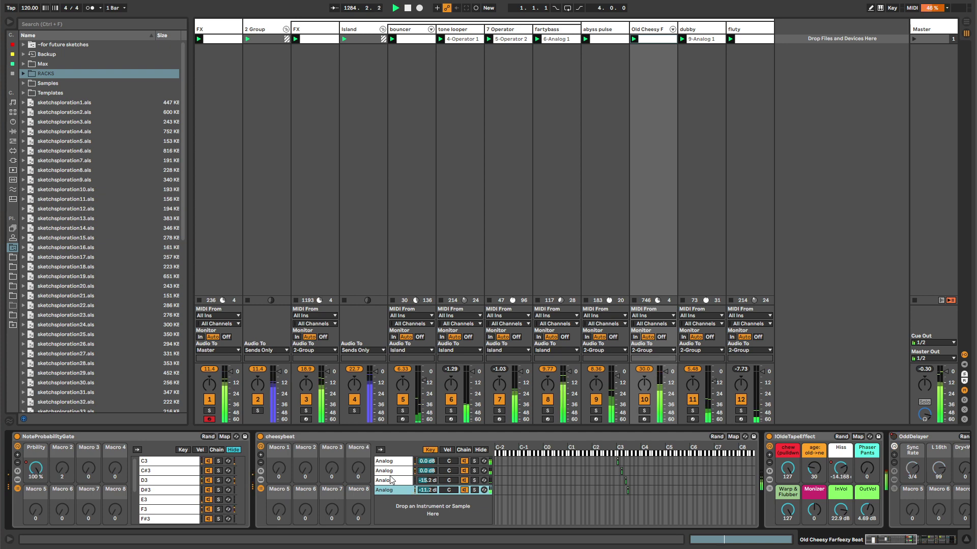
pyautogui.press('Up')
pyautogui.press('Up')
pyautogui.press('Down')
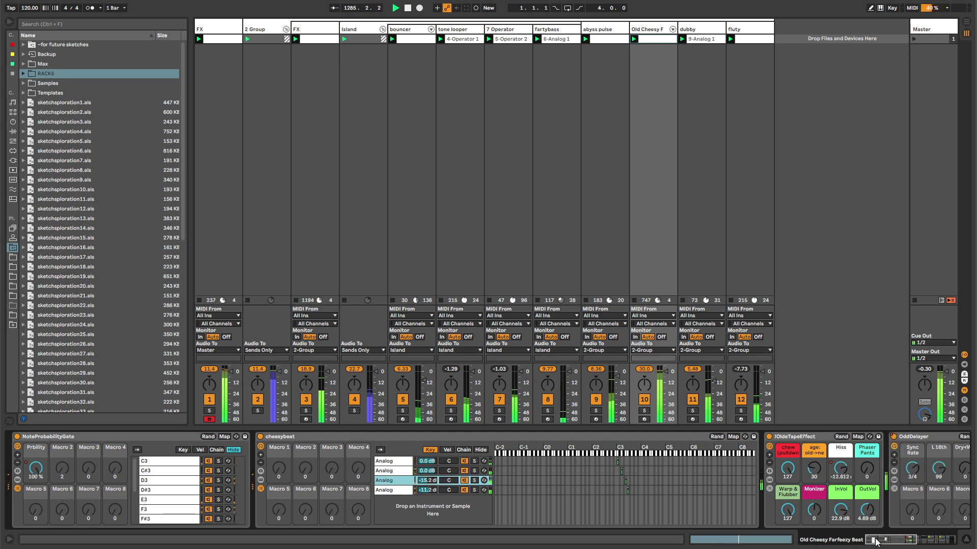
pyautogui.hscroll(5, 420, 515)
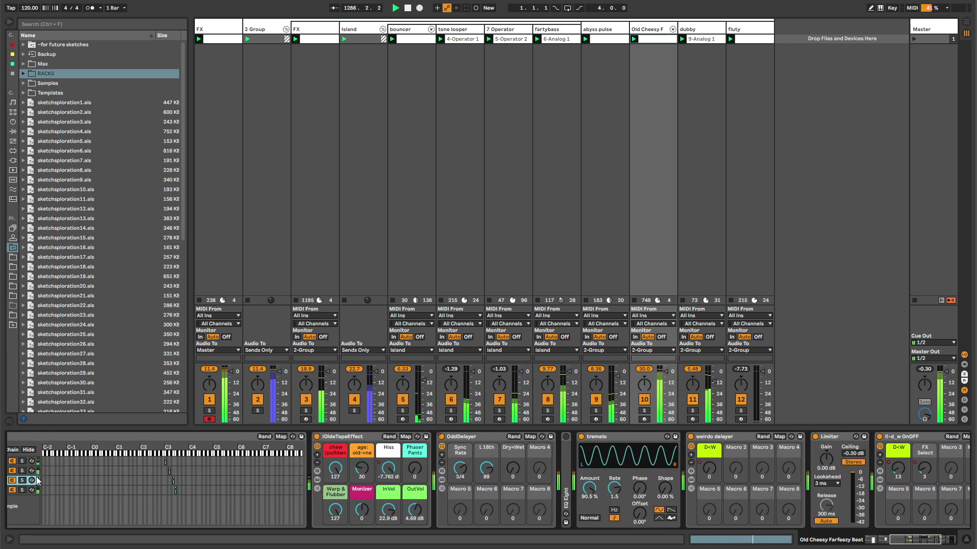
pyautogui.hscroll(-5, 387, 491)
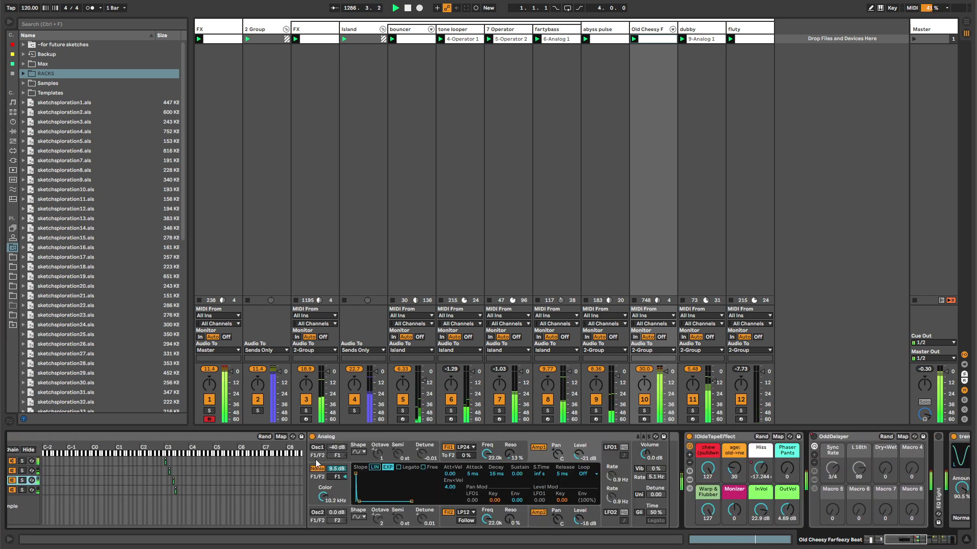
pyautogui.click(465, 447)
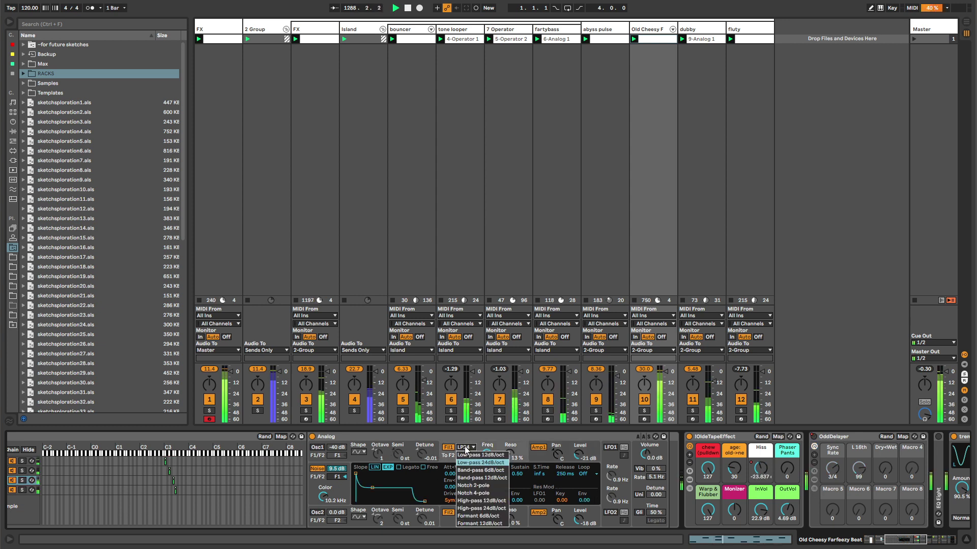
pyautogui.click(481, 501)
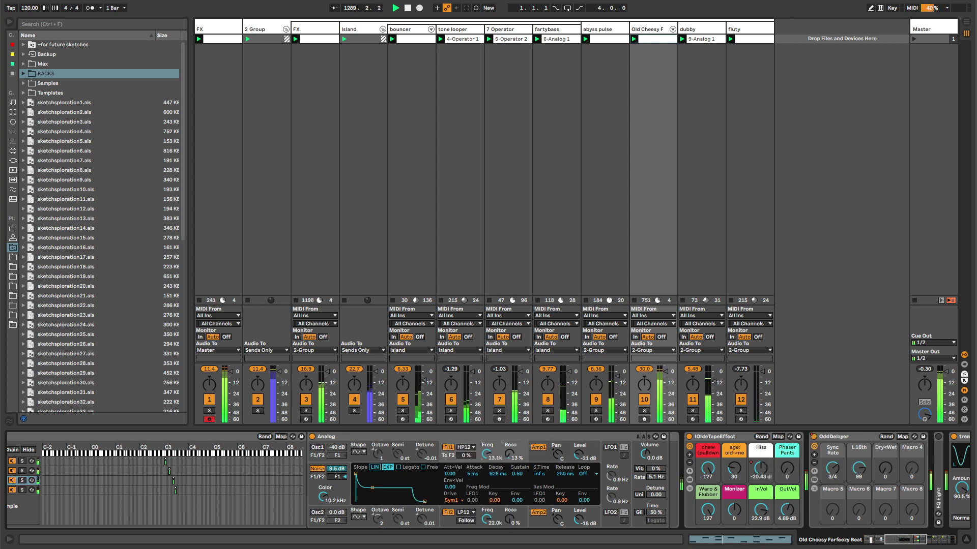
pyautogui.moveTo(487, 452); pyautogui.dragTo(488, 473)
pyautogui.click(465, 512)
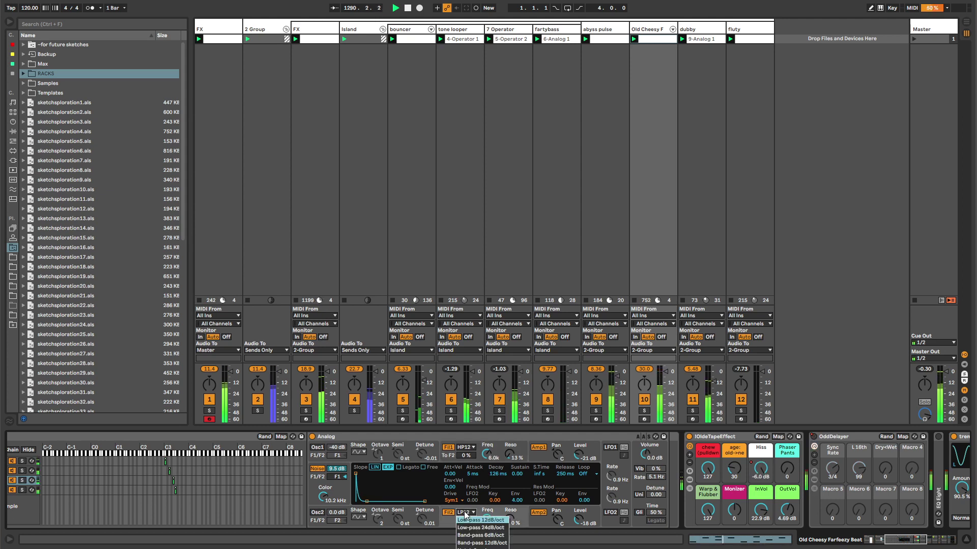
pyautogui.click(477, 541)
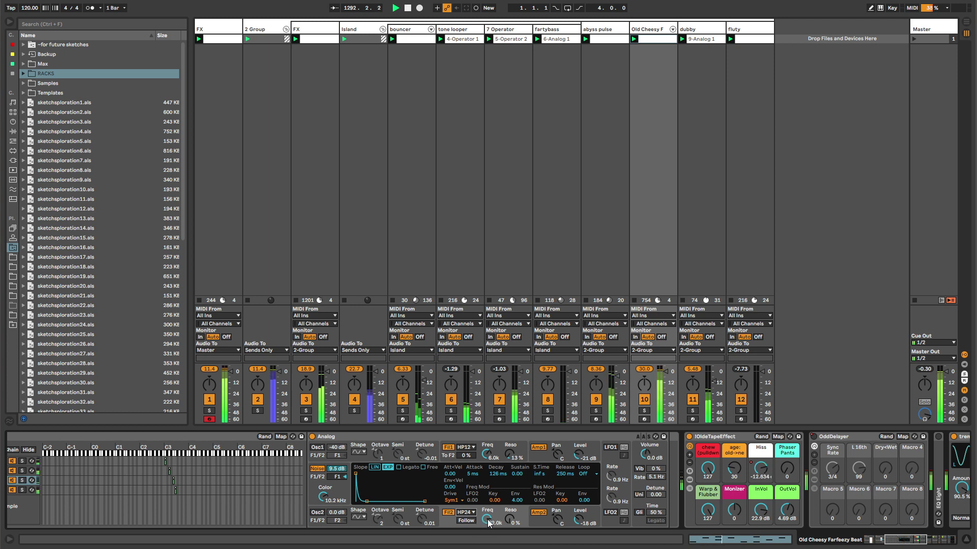
# Step: In the third Analog chain, set filter 2 to 2.8 kHz with 90% resonance, filter 1 resonance to 85% and volume to about -20 dB
pyautogui.moveTo(488, 523); pyautogui.dragTo(488, 544)
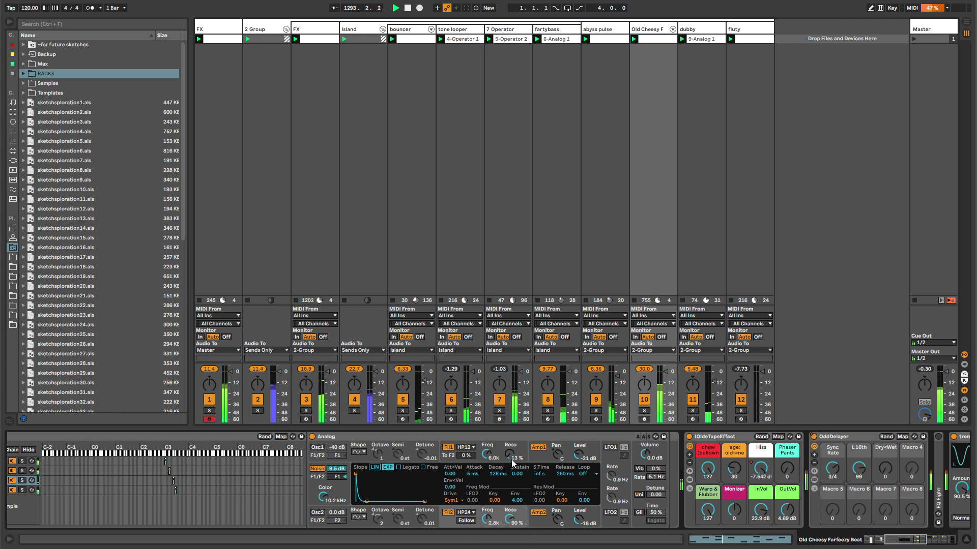
pyautogui.moveTo(509, 458); pyautogui.dragTo(509, 427)
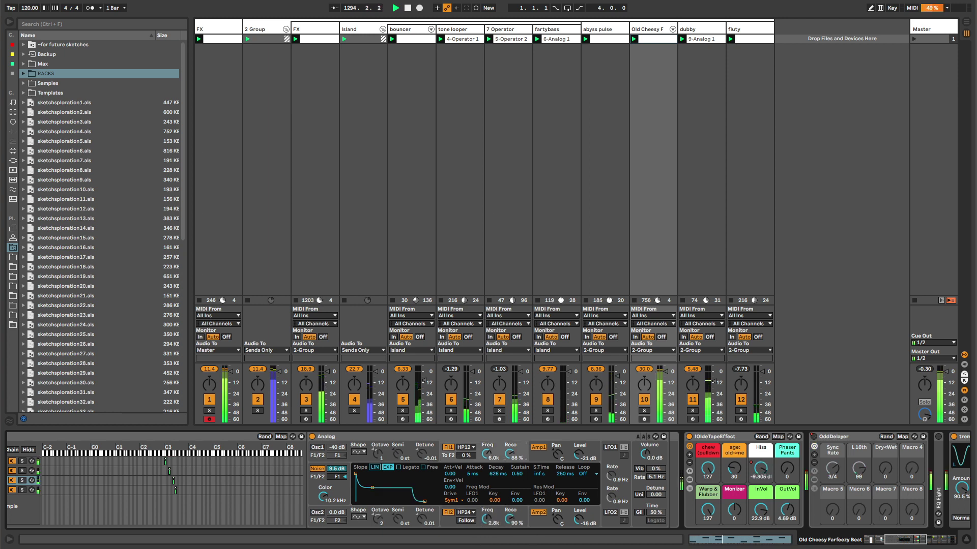
pyautogui.moveTo(645, 454); pyautogui.dragTo(645, 491)
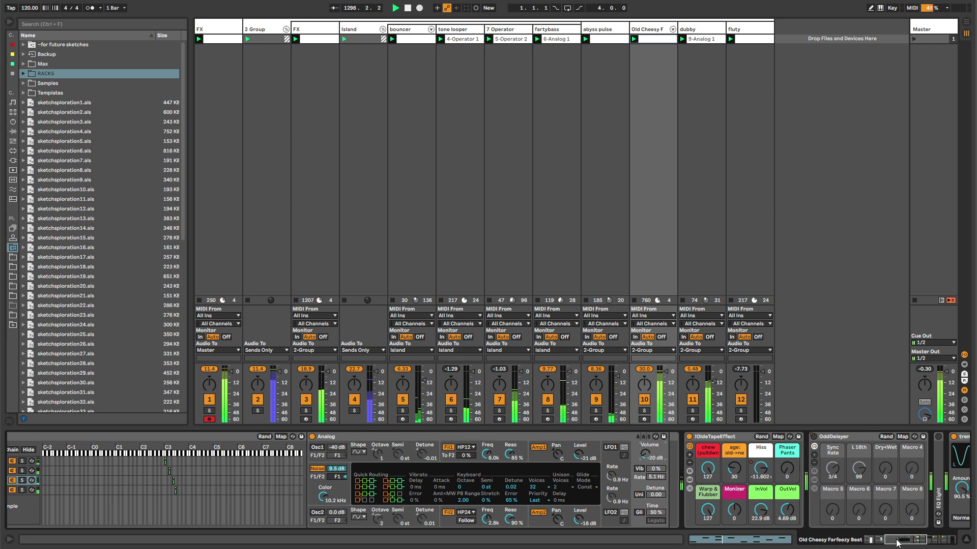
# Step: Hide cheesybeat's chains and set NoteProbabilityGate's probability macro to 100%
pyautogui.click(870, 541)
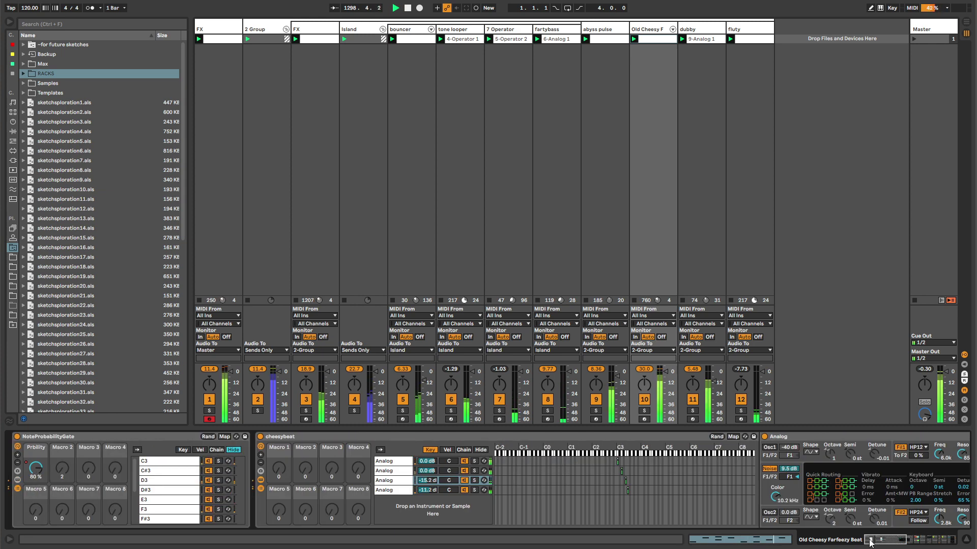
pyautogui.click(260, 489)
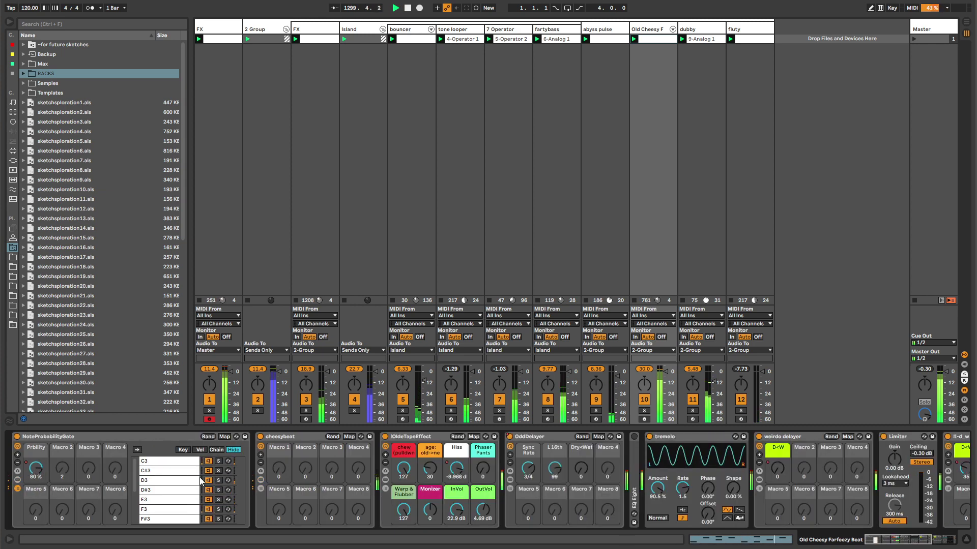
pyautogui.click(83, 441)
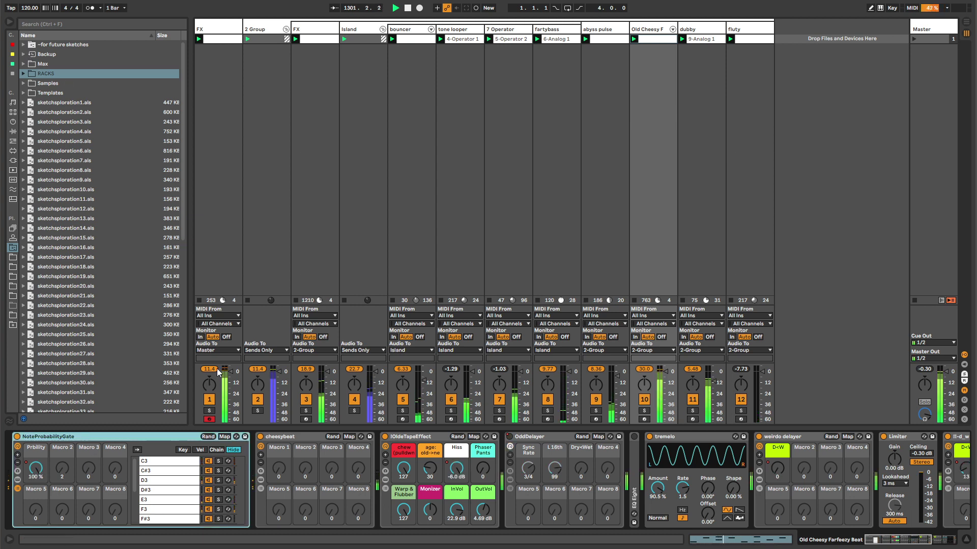
# Step: Draw a stepped modulation envelope for OddDelayer's L 16th macro, unlink it from the clip loop and adjust its loop length
pyautogui.click(551, 437)
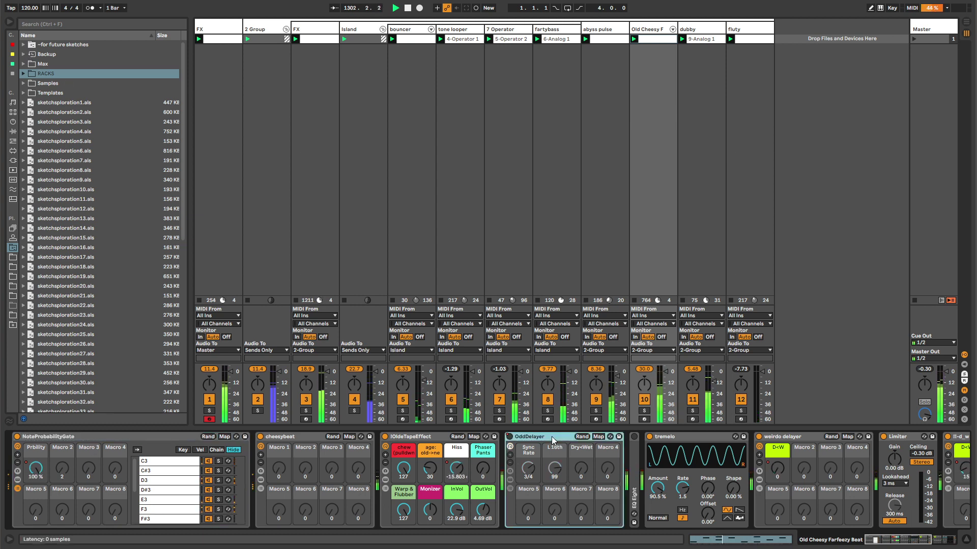
pyautogui.click(555, 471)
pyautogui.rightClick(555, 471)
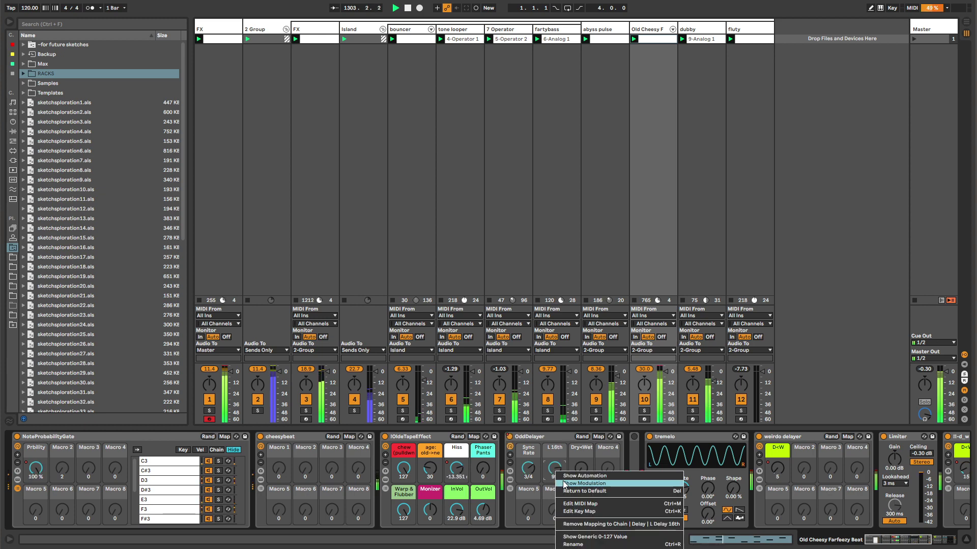
pyautogui.click(570, 484)
pyautogui.press('b')
pyautogui.moveTo(628, 482)
pyautogui.mouseDown()
pyautogui.moveTo(795, 483)
pyautogui.moveTo(315, 465)
pyautogui.mouseUp()
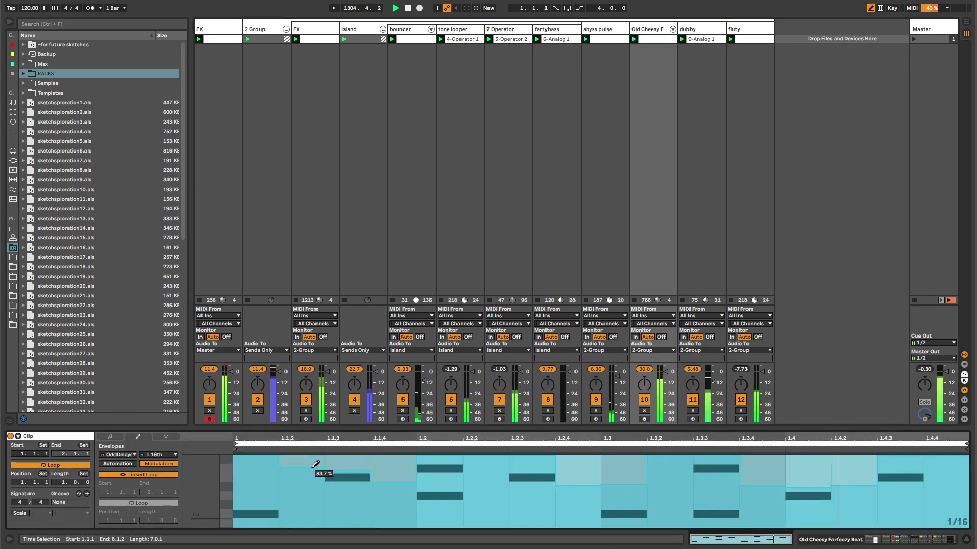
pyautogui.click(170, 474)
pyautogui.moveTo(966, 446); pyautogui.dragTo(969, 446)
# Step: On the fluty track, set the Delay's feedback to 68%, record left delay-time automation into the clip and show its envelope
pyautogui.click(748, 29)
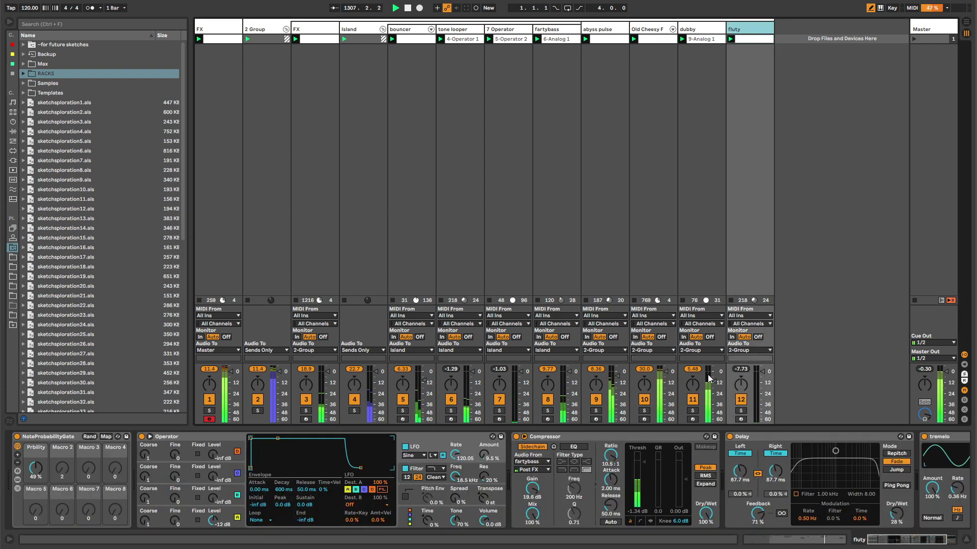
pyautogui.click(904, 542)
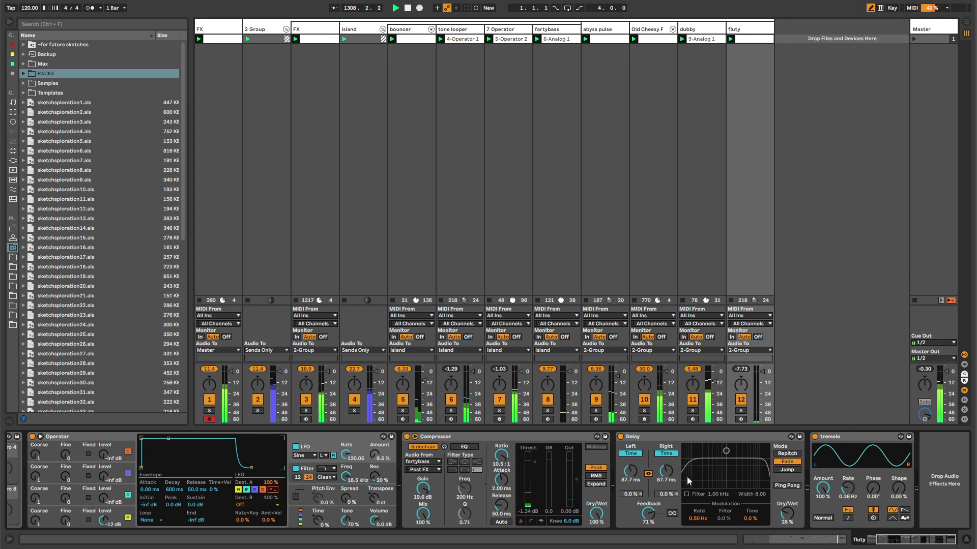
pyautogui.moveTo(654, 515); pyautogui.dragTo(655, 518)
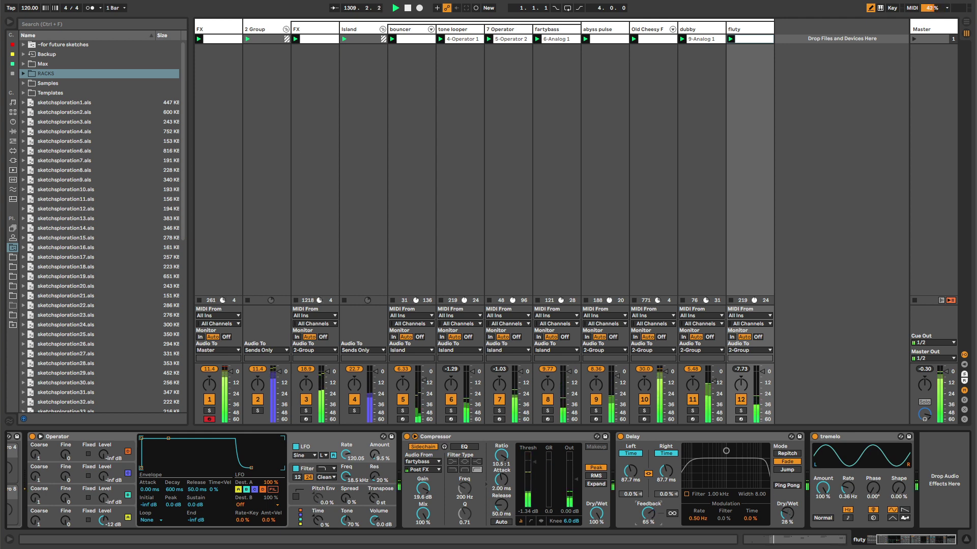
pyautogui.moveTo(629, 479); pyautogui.dragTo(629, 504)
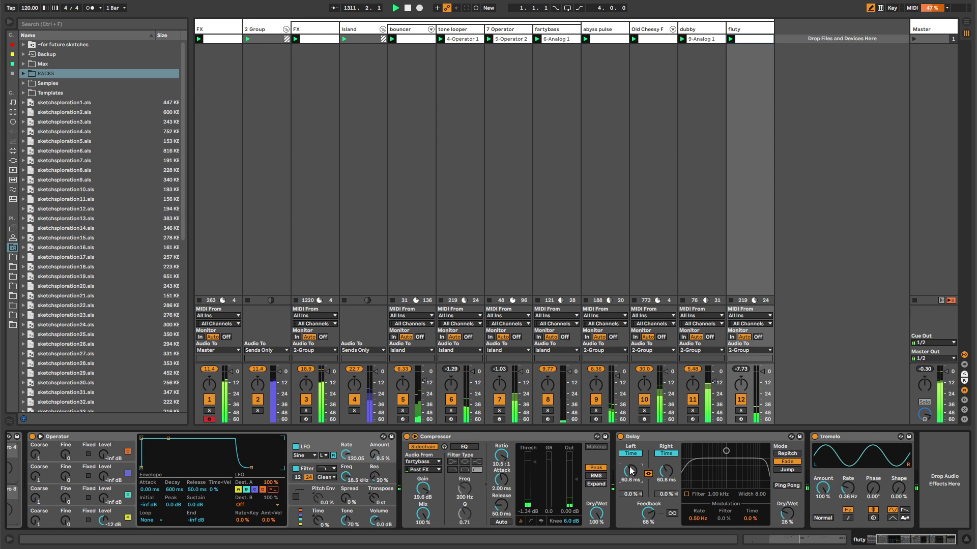
pyautogui.moveTo(630, 470); pyautogui.dragTo(630, 504)
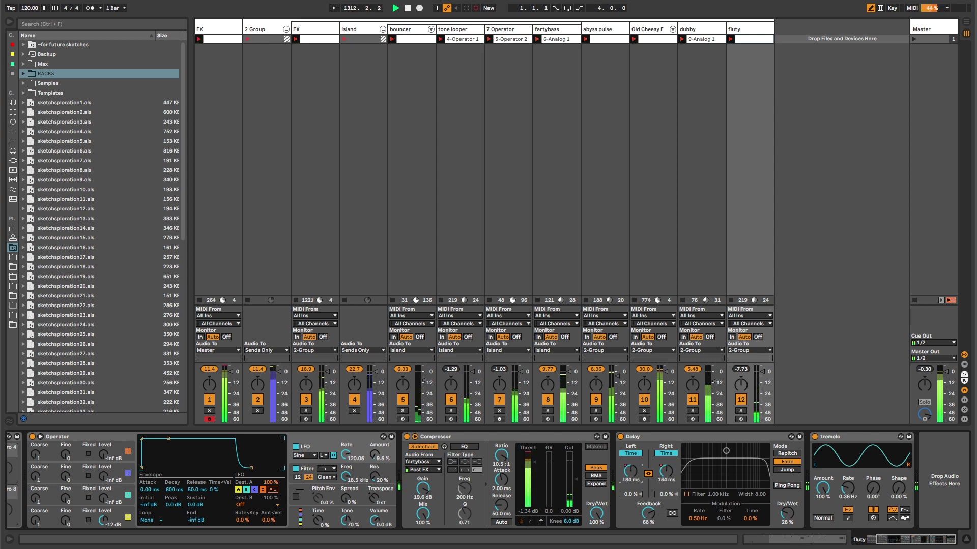
pyautogui.moveTo(630, 471)
pyautogui.mouseDown()
pyautogui.moveTo(630, 489)
pyautogui.moveTo(630, 455)
pyautogui.mouseUp()
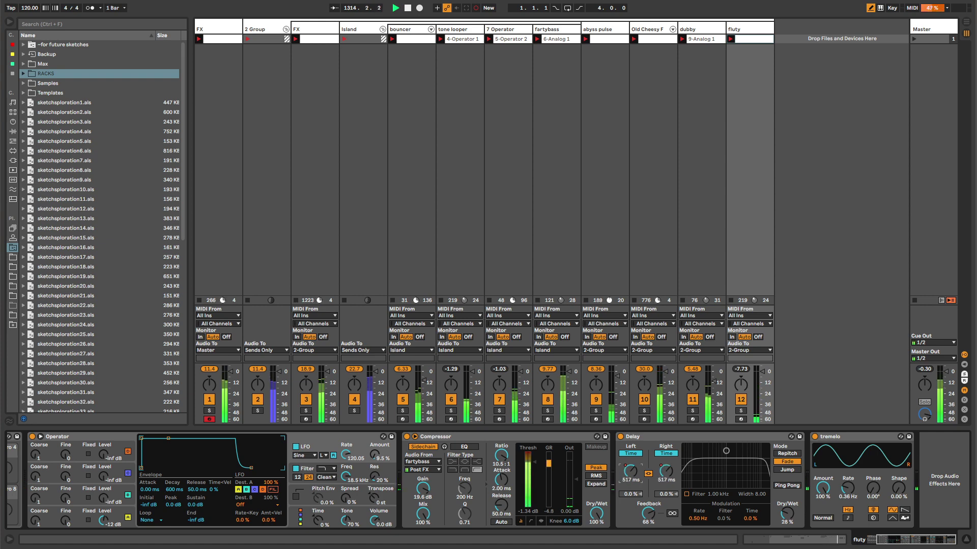
pyautogui.rightClick(630, 470)
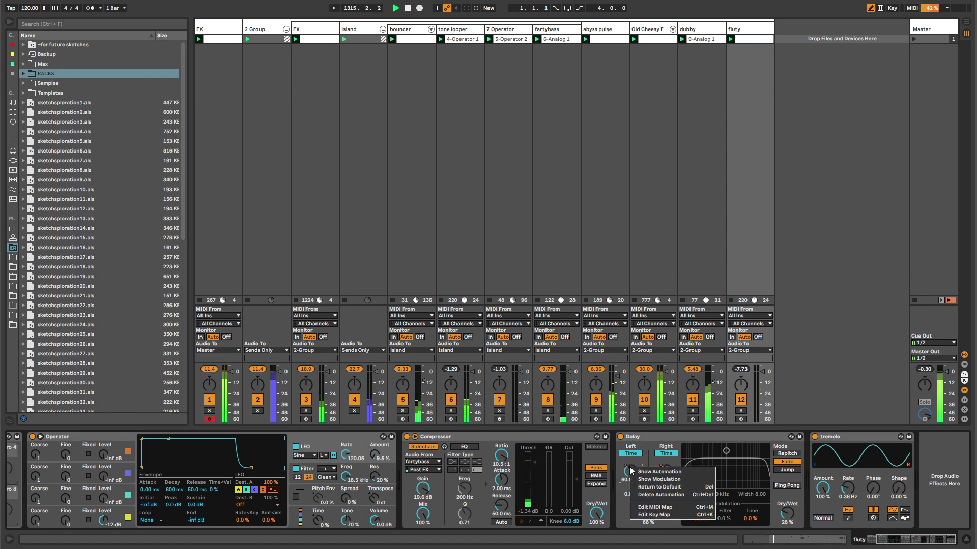
pyautogui.click(657, 472)
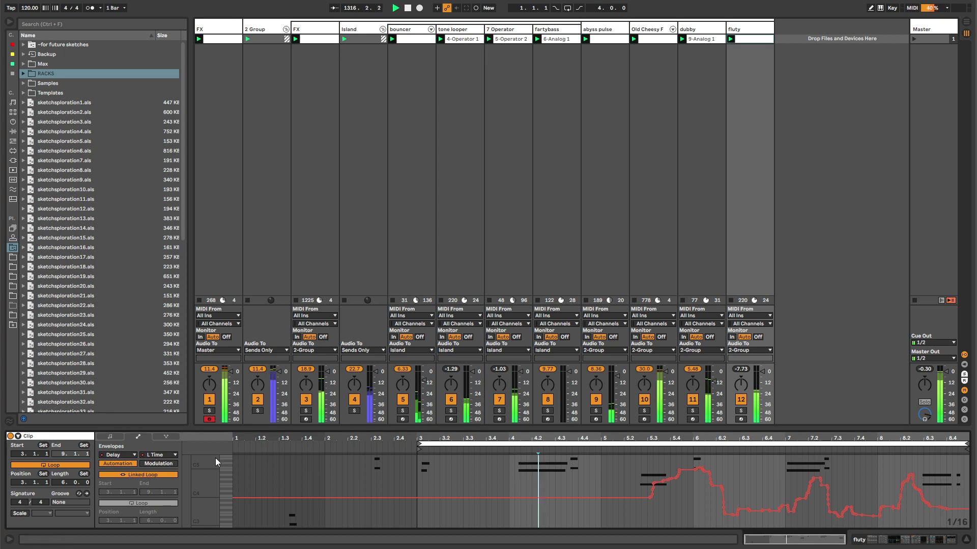
# Step: Unlink the delay-time envelope, loop it from 5.2.1 with length 3.3.0, simplify its curve and set its start to 5.2.2
pyautogui.click(145, 475)
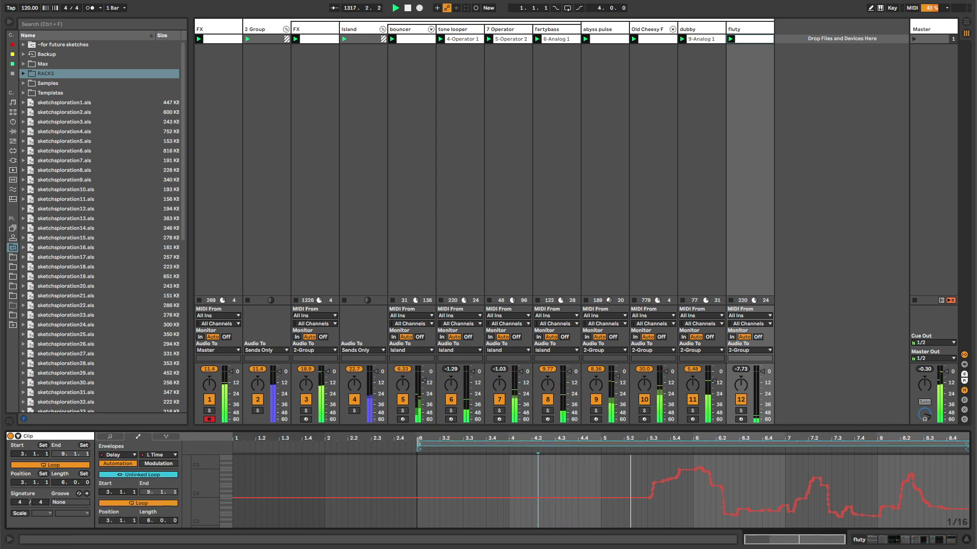
pyautogui.moveTo(418, 446); pyautogui.dragTo(624, 446)
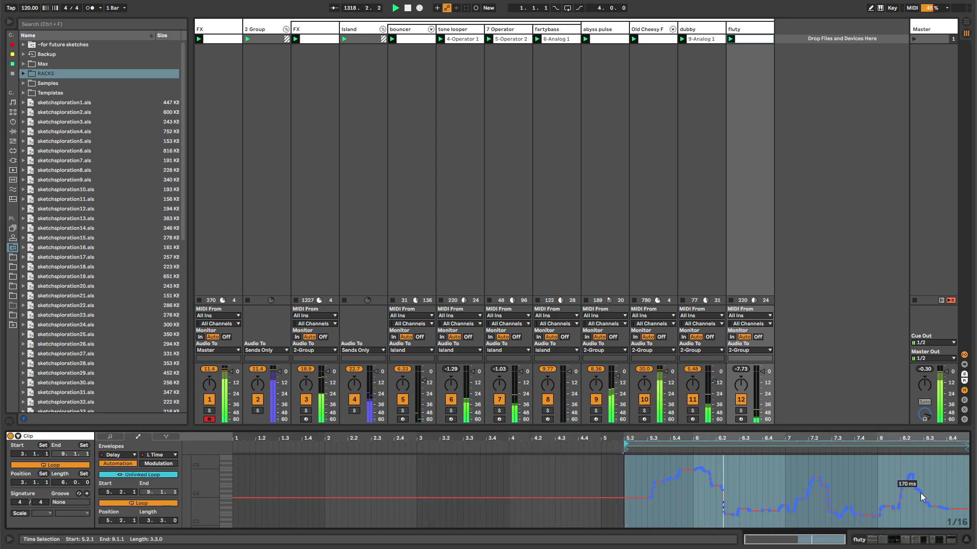
pyautogui.rightClick(847, 474)
pyautogui.click(737, 545)
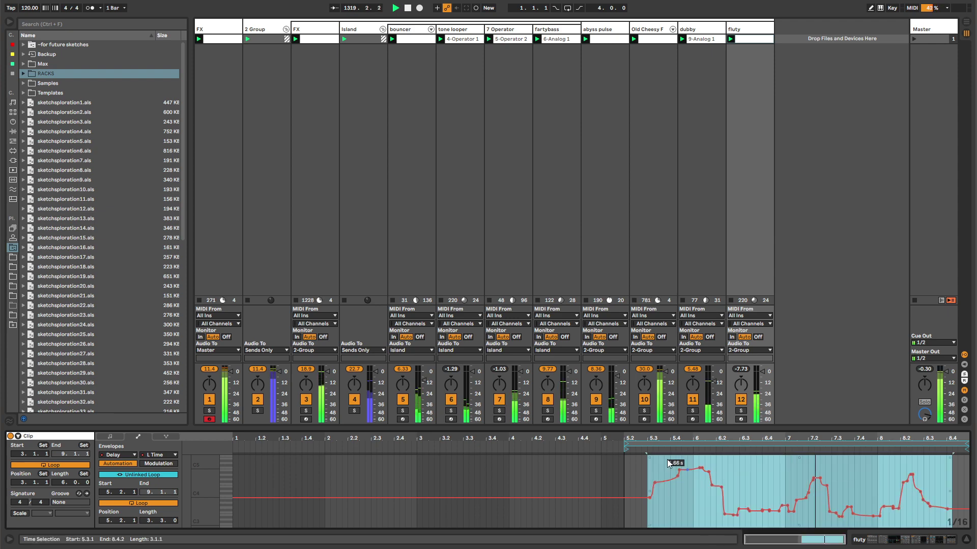
pyautogui.moveTo(626, 449); pyautogui.dragTo(631, 449)
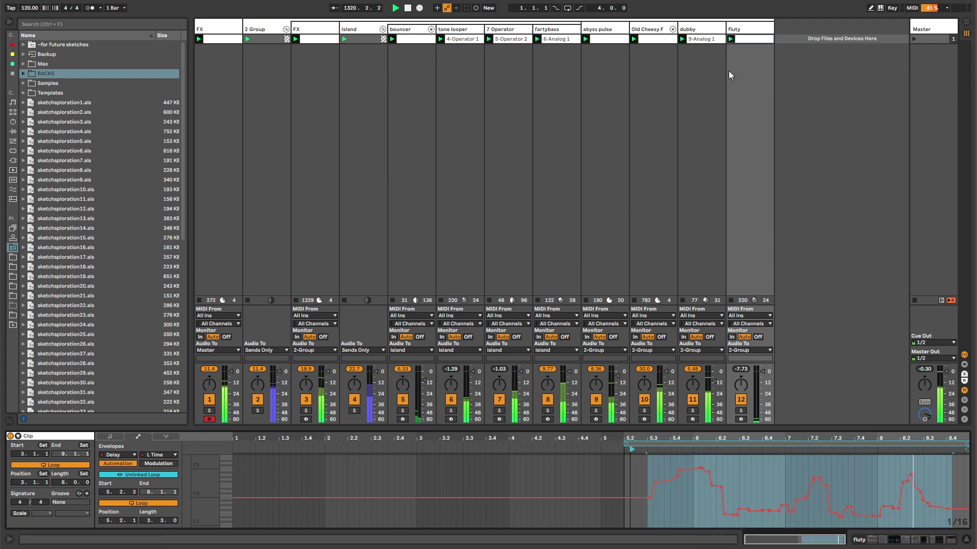
# Step: Return to fluty's devices and set the Delay's feedback to 63%
pyautogui.hotkey('shift', 'Tab')
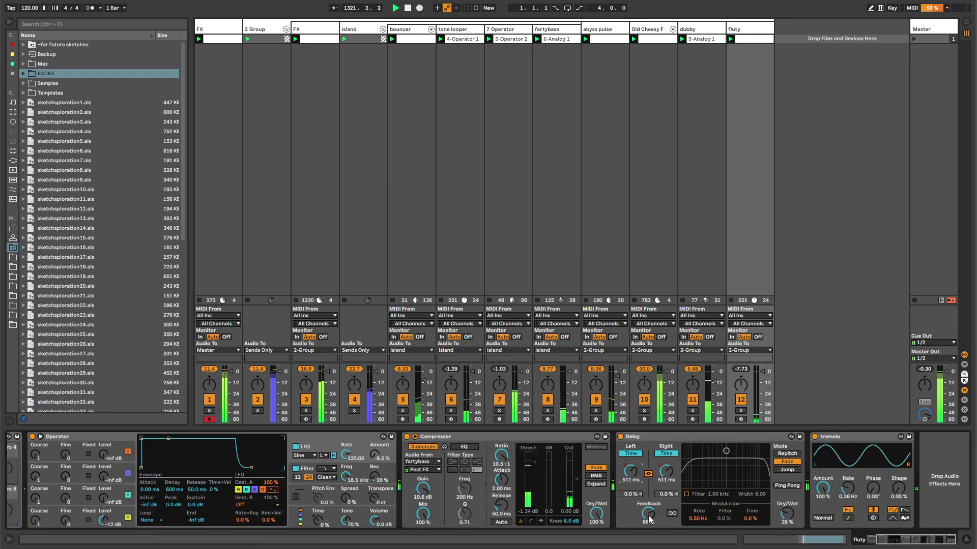
pyautogui.moveTo(648, 514); pyautogui.dragTo(649, 518)
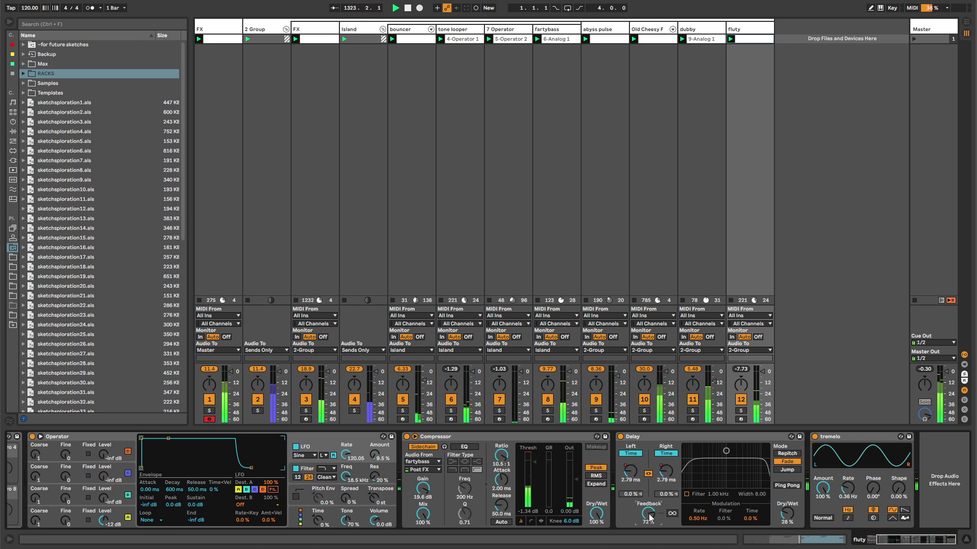
pyautogui.moveTo(650, 518); pyautogui.dragTo(649, 522)
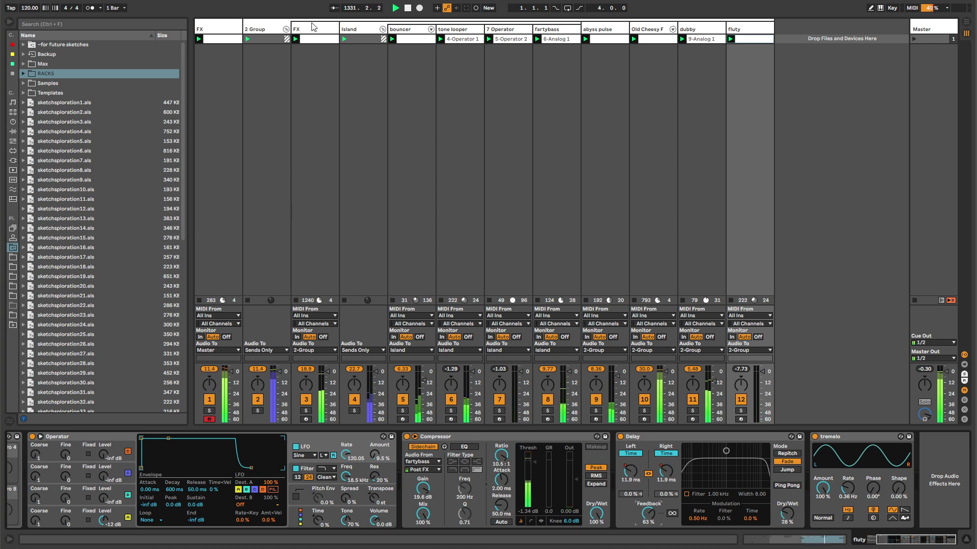
# Step: Hide the mixer's input/output routing section and look through the tracks' device chains from the inner FX track to dubby
pyautogui.click(310, 304)
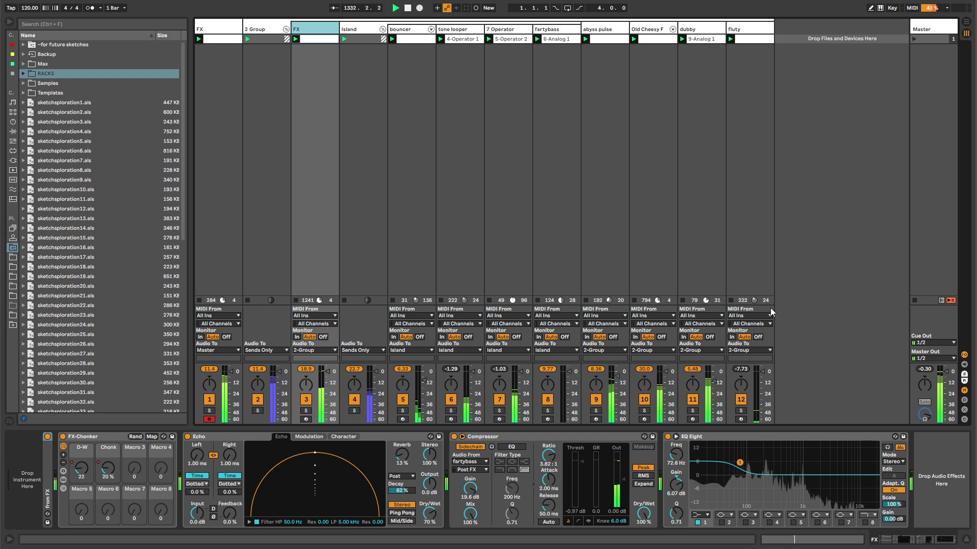
pyautogui.click(964, 355)
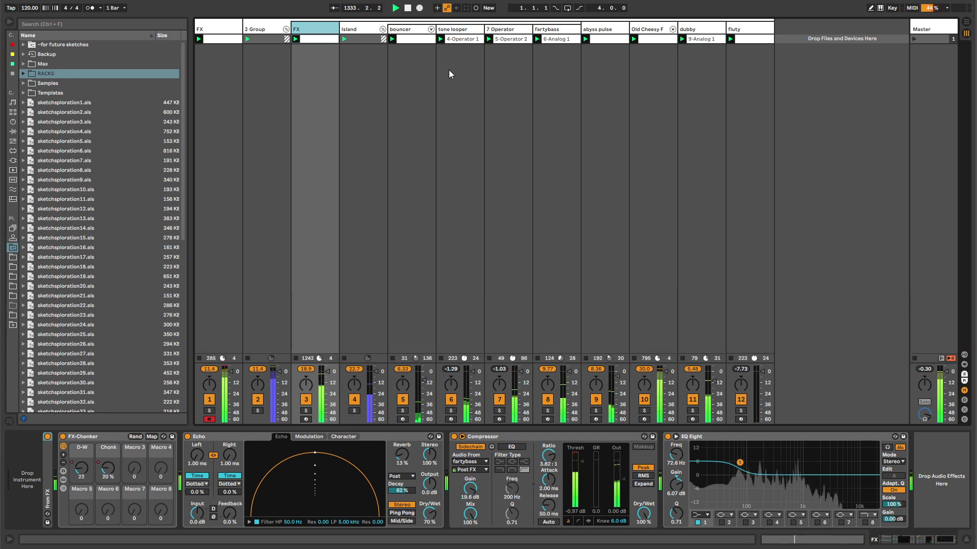
pyautogui.click(430, 30)
pyautogui.click(462, 31)
pyautogui.click(509, 29)
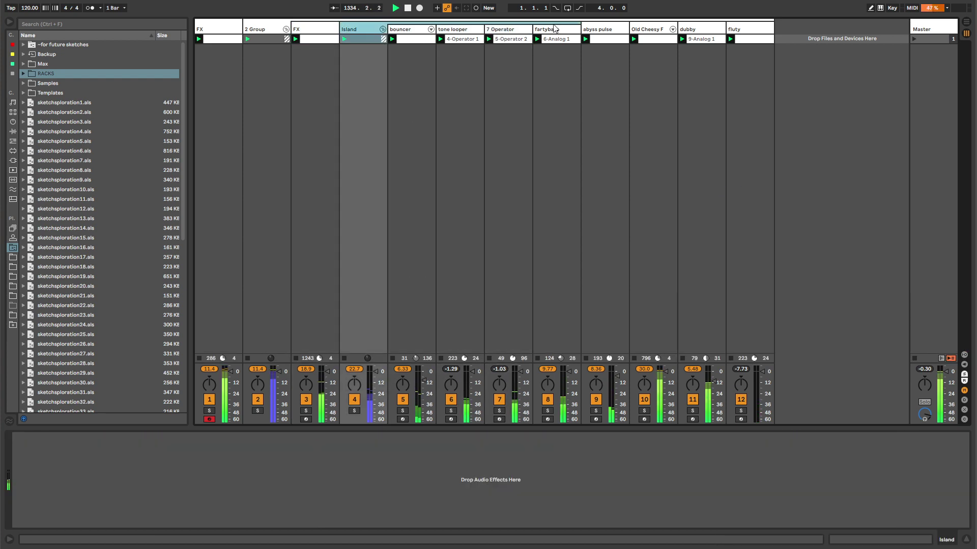
pyautogui.click(556, 30)
pyautogui.click(618, 30)
pyautogui.click(646, 29)
pyautogui.click(700, 28)
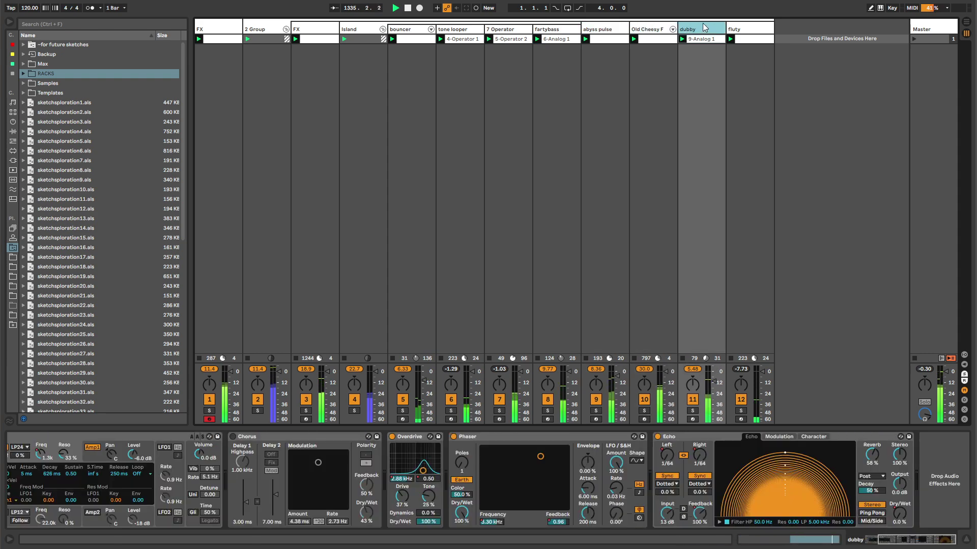
# Step: Widen the Master track and name its scene PLAY ME MON!!!
pyautogui.click(917, 32)
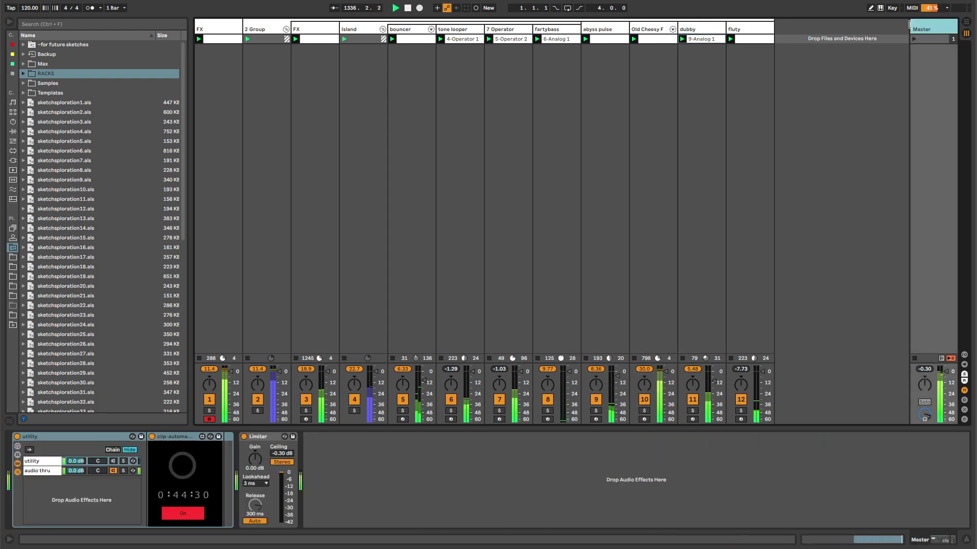
pyautogui.moveTo(910, 29); pyautogui.dragTo(823, 29)
pyautogui.click(856, 38)
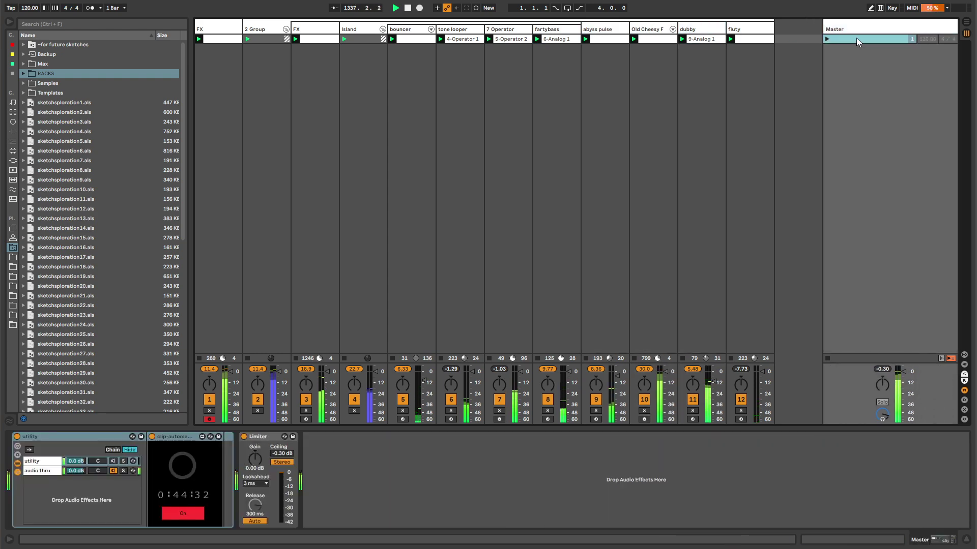
pyautogui.write('Y ME!!!')
pyautogui.press('Return')
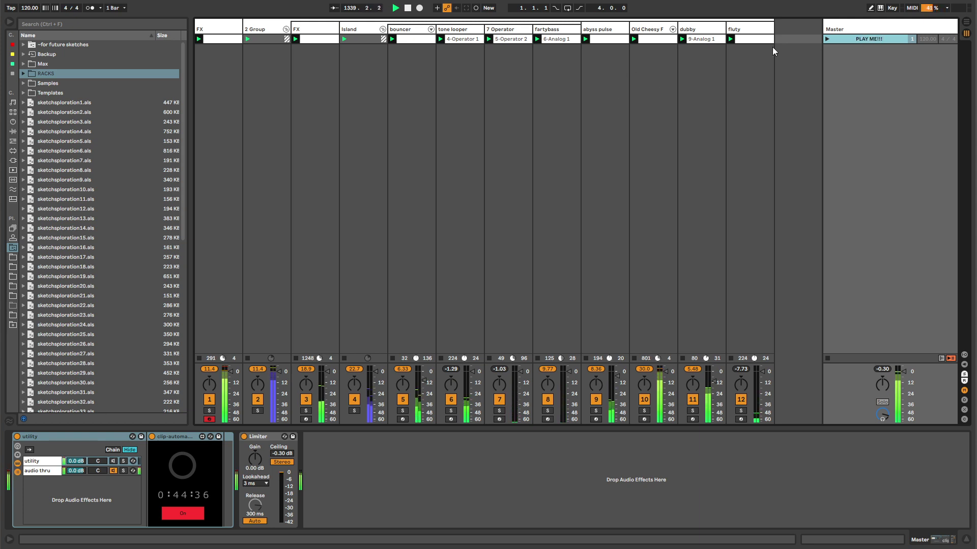
pyautogui.write('MON')
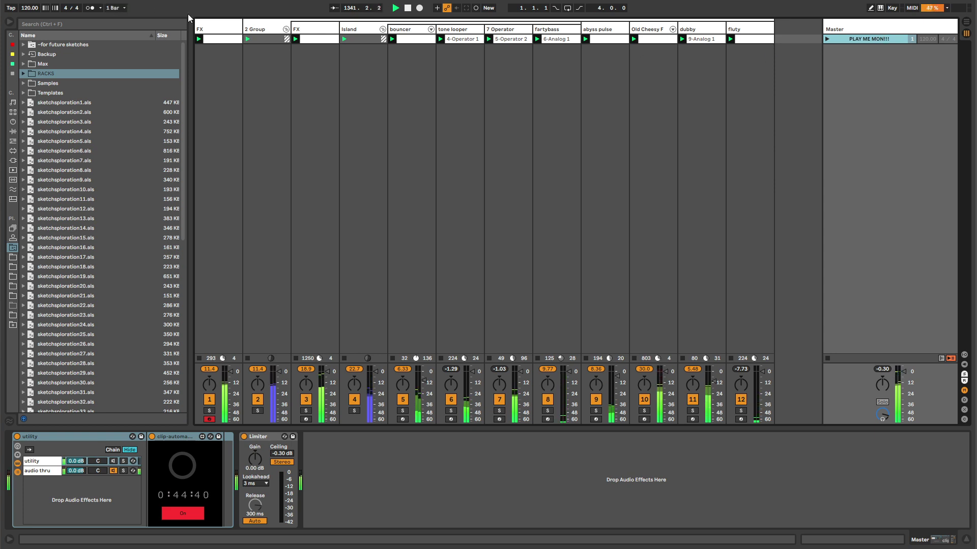
# Step: Check the device chains of the first FX track and the fluty track
pyautogui.click(213, 25)
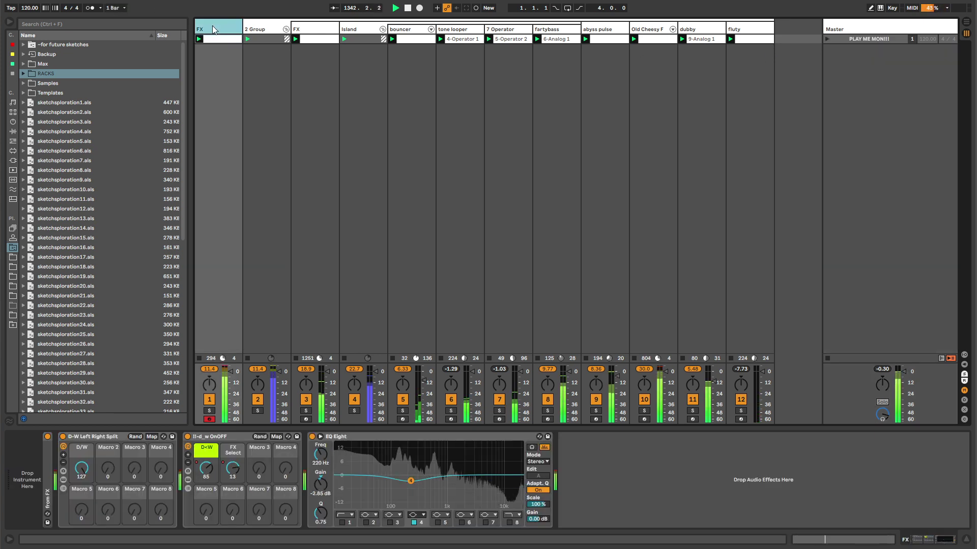
pyautogui.click(6, 1)
pyautogui.click(31, 76)
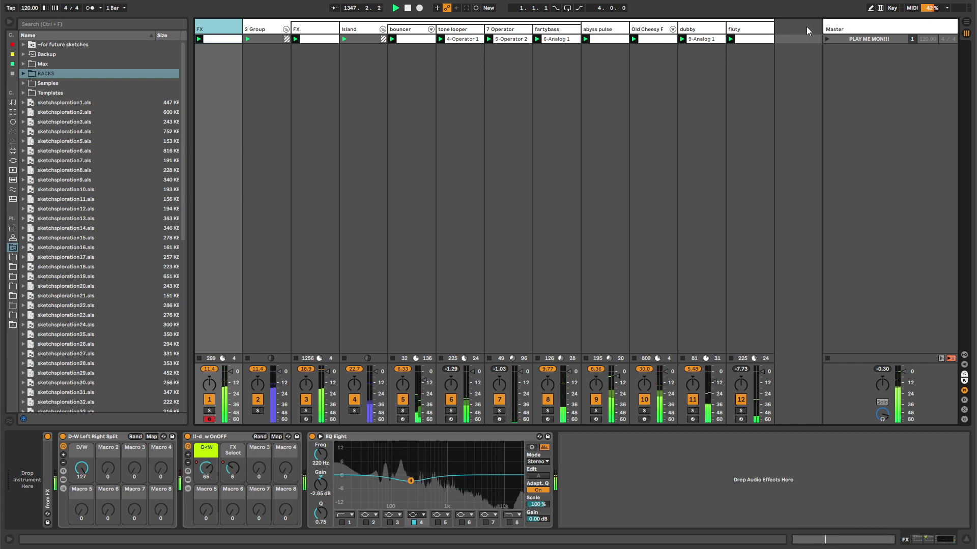
pyautogui.click(736, 30)
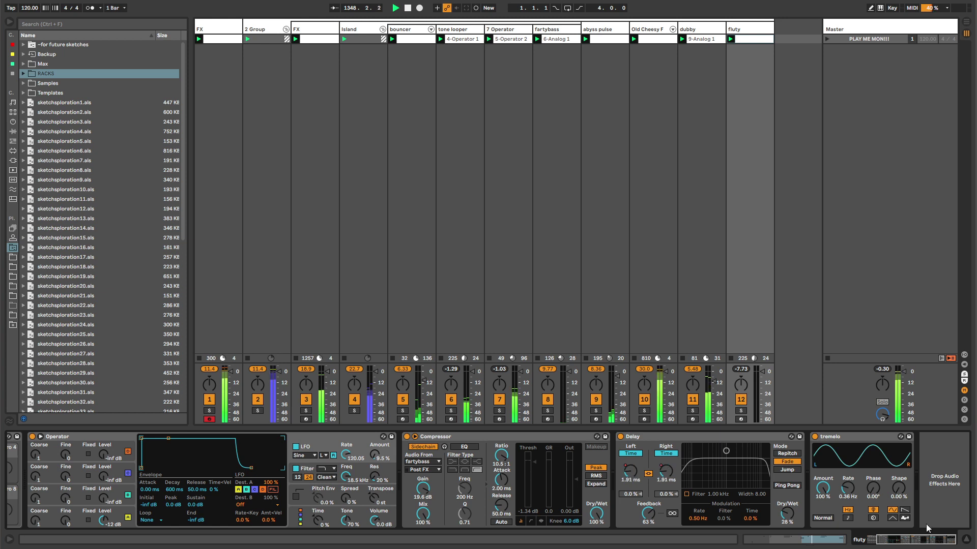
# Step: View the start of fluty's device chain and look through the list of saved sketchsploration sets in the browser
pyautogui.moveTo(910, 540); pyautogui.dragTo(854, 546)
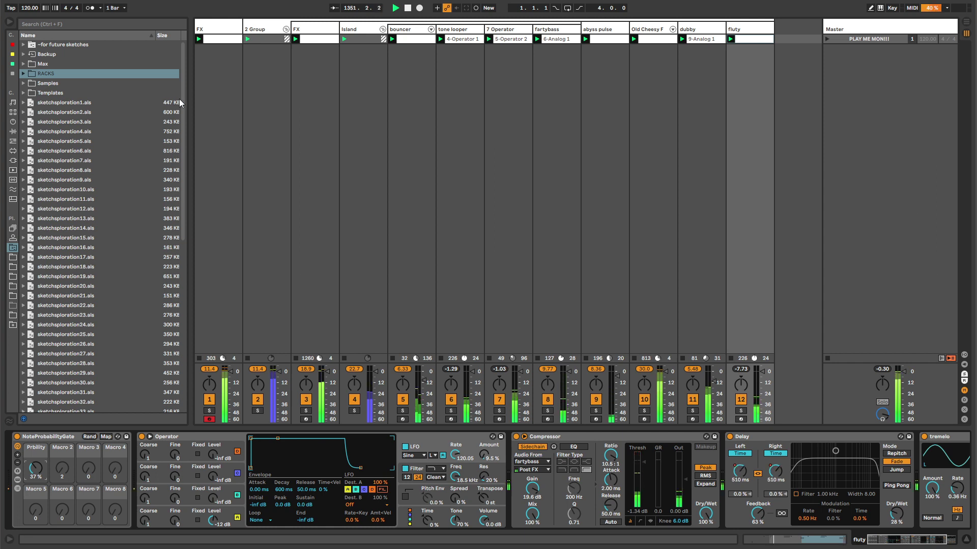
pyautogui.moveTo(181, 102); pyautogui.dragTo(217, 361)
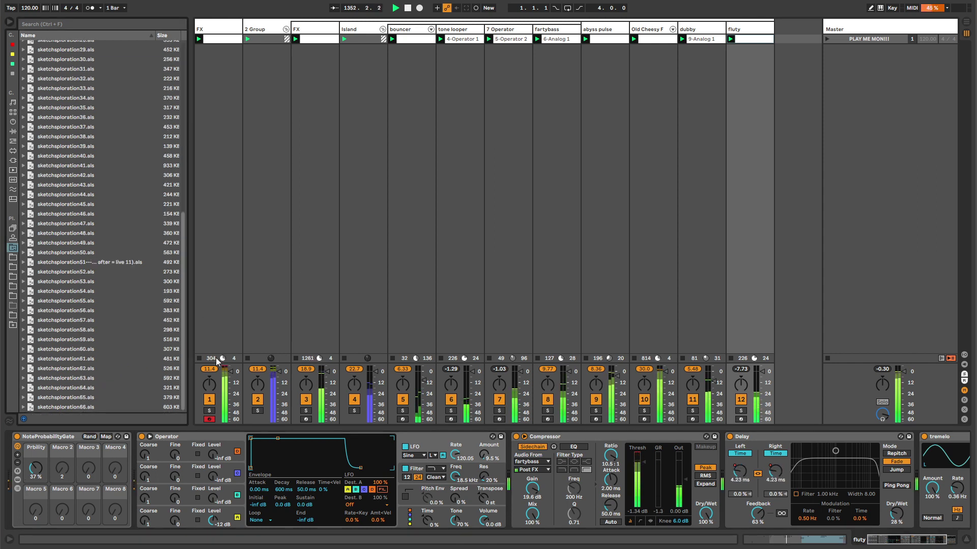
pyautogui.scroll(10, 164, 209)
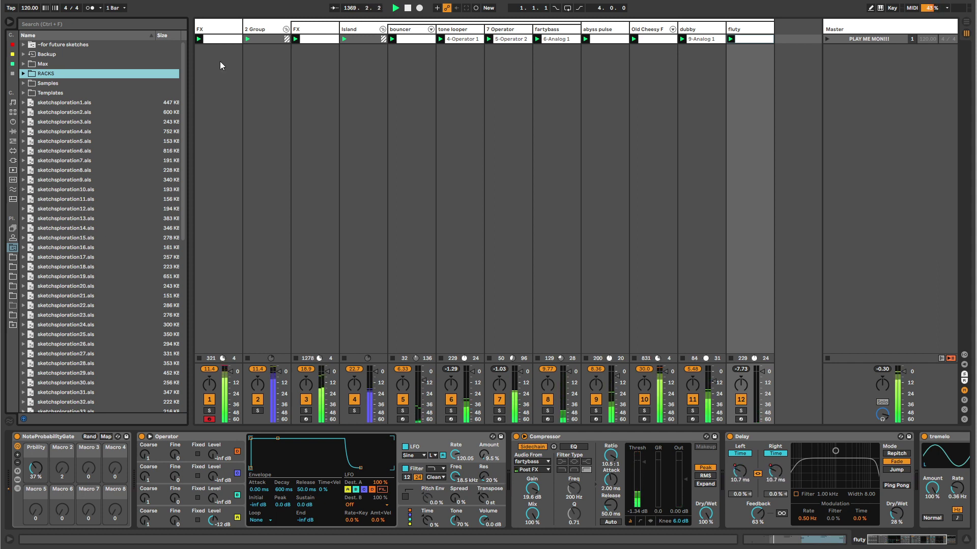
# Step: Review the device chains of the inner FX, Island, bouncer and tone looper tracks, ending on the first FX track
pyautogui.click(315, 31)
pyautogui.click(407, 29)
pyautogui.click(355, 28)
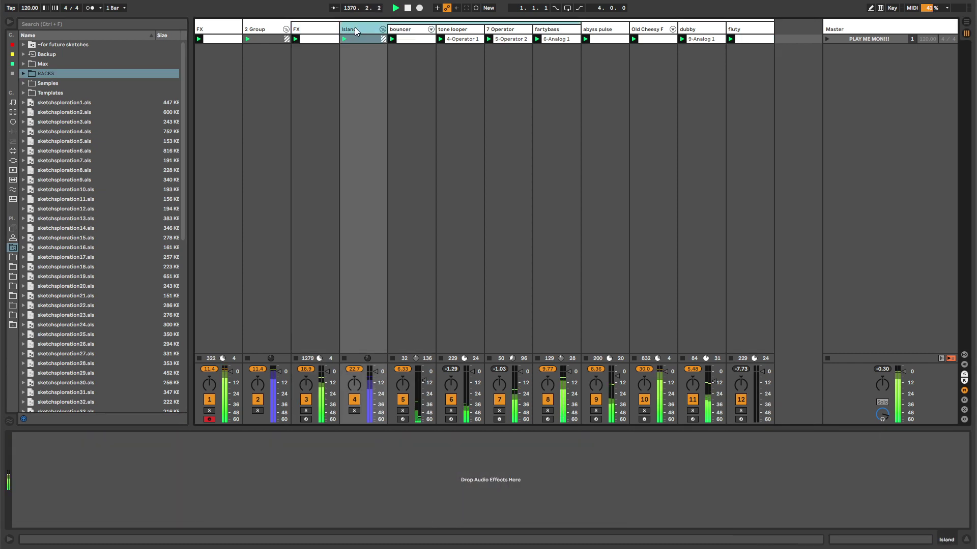
pyautogui.click(400, 32)
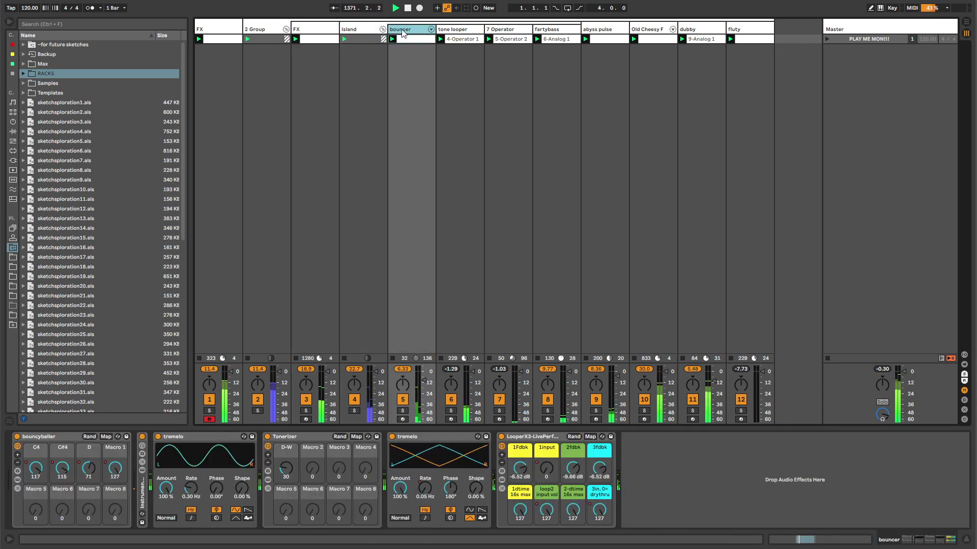
pyautogui.click(314, 29)
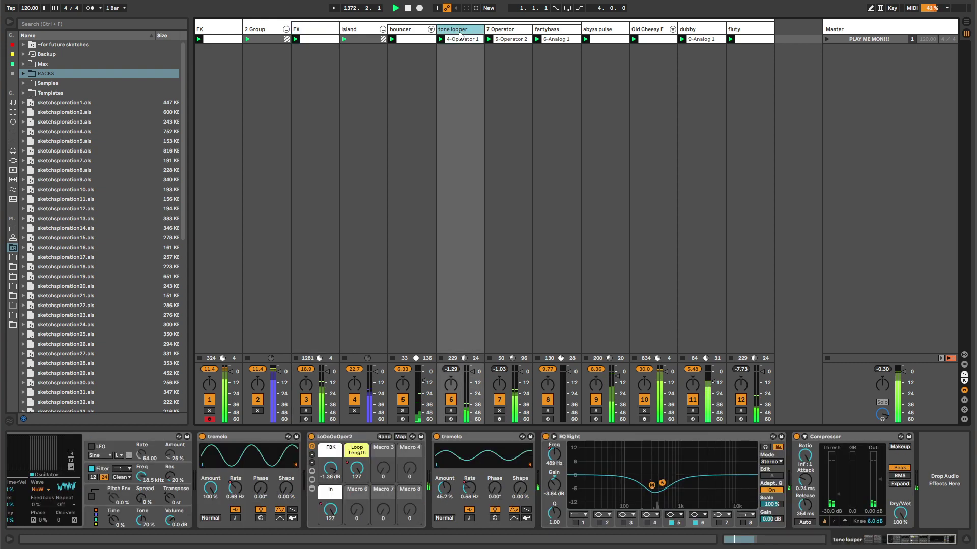
pyautogui.click(460, 32)
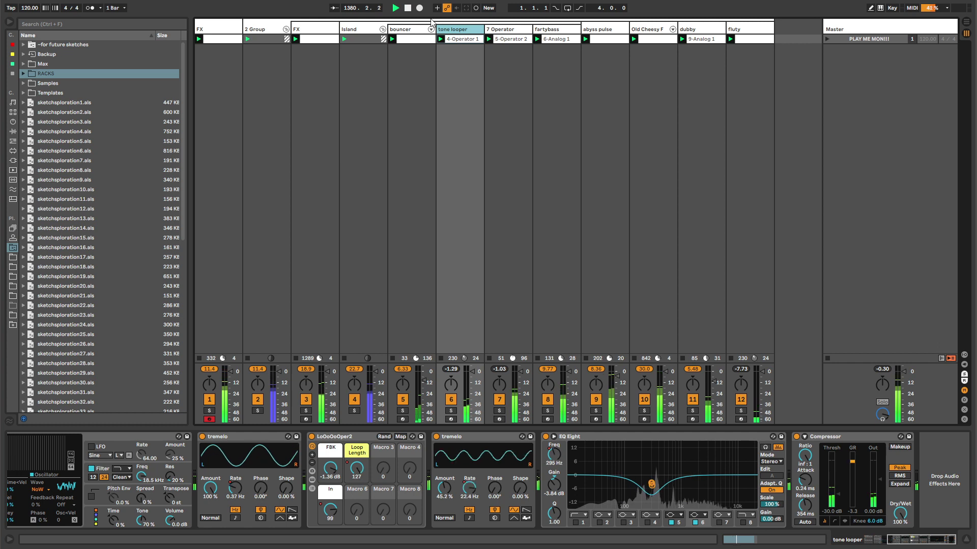
pyautogui.click(217, 29)
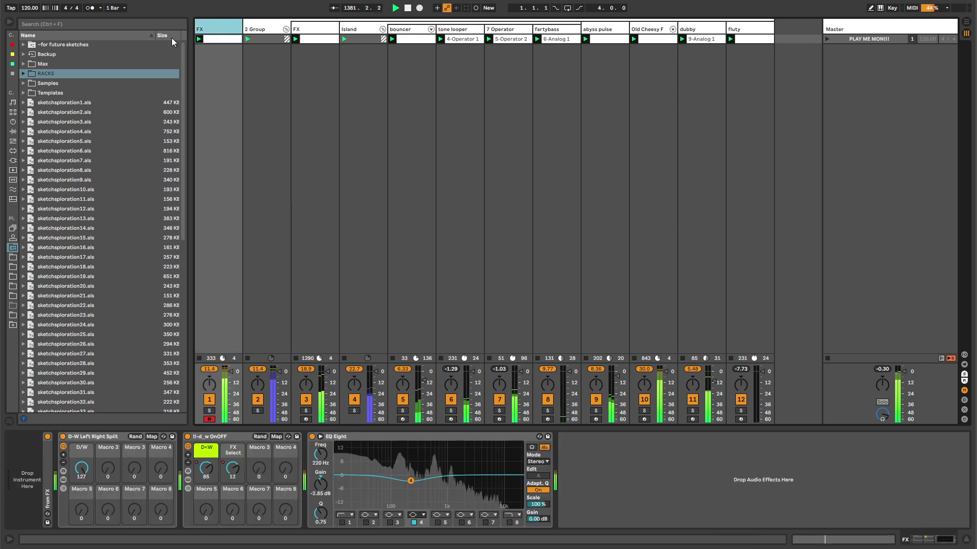